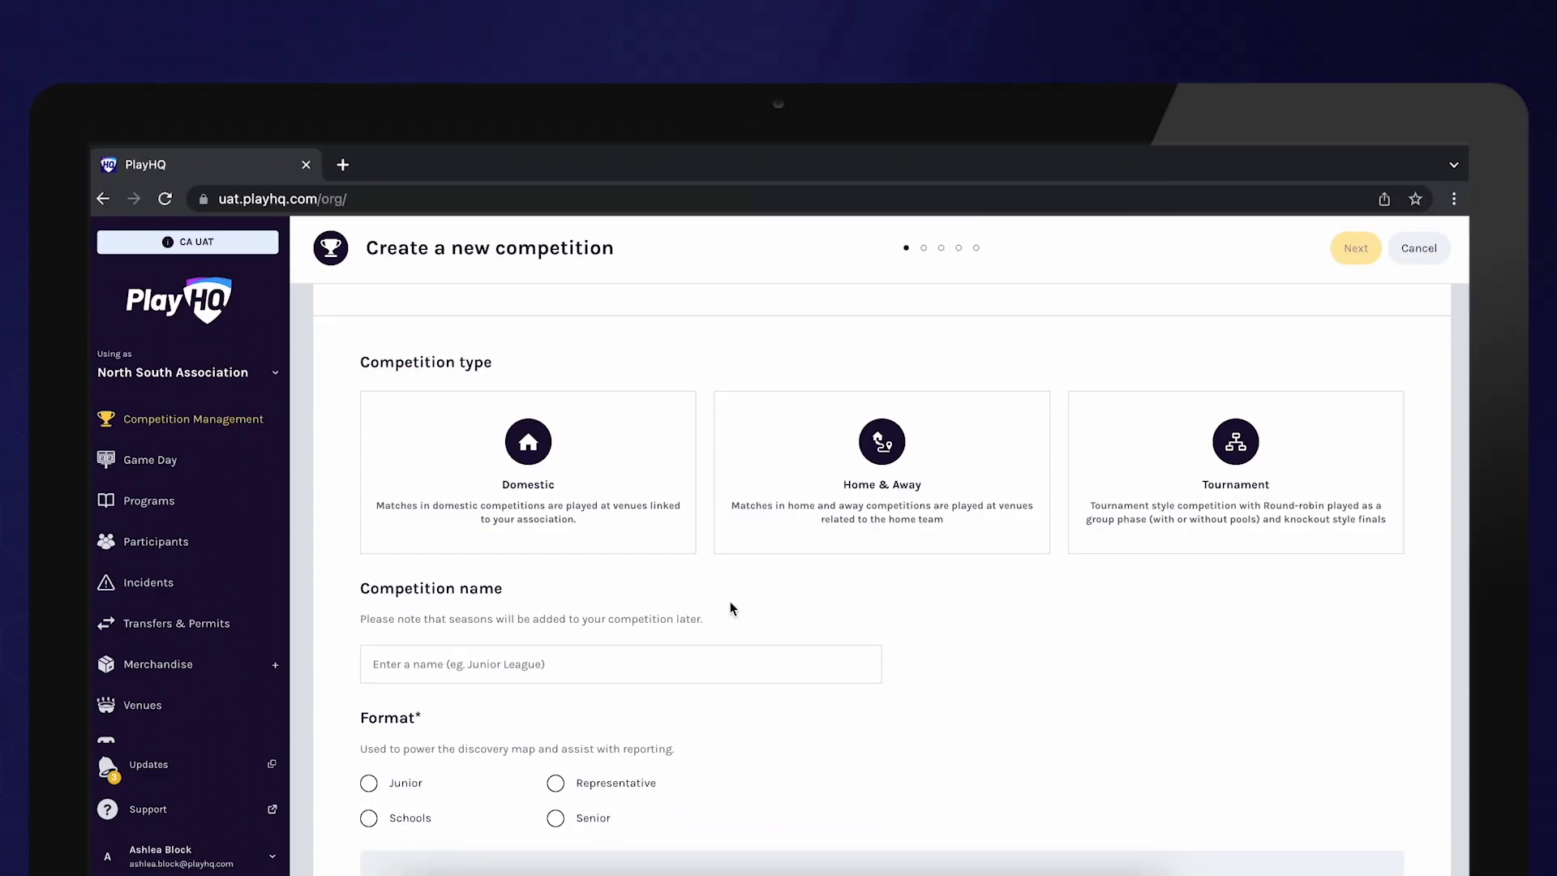
# Choose Home & Away as the competition type and name the competition North South Competition
pyautogui.click(978, 509)
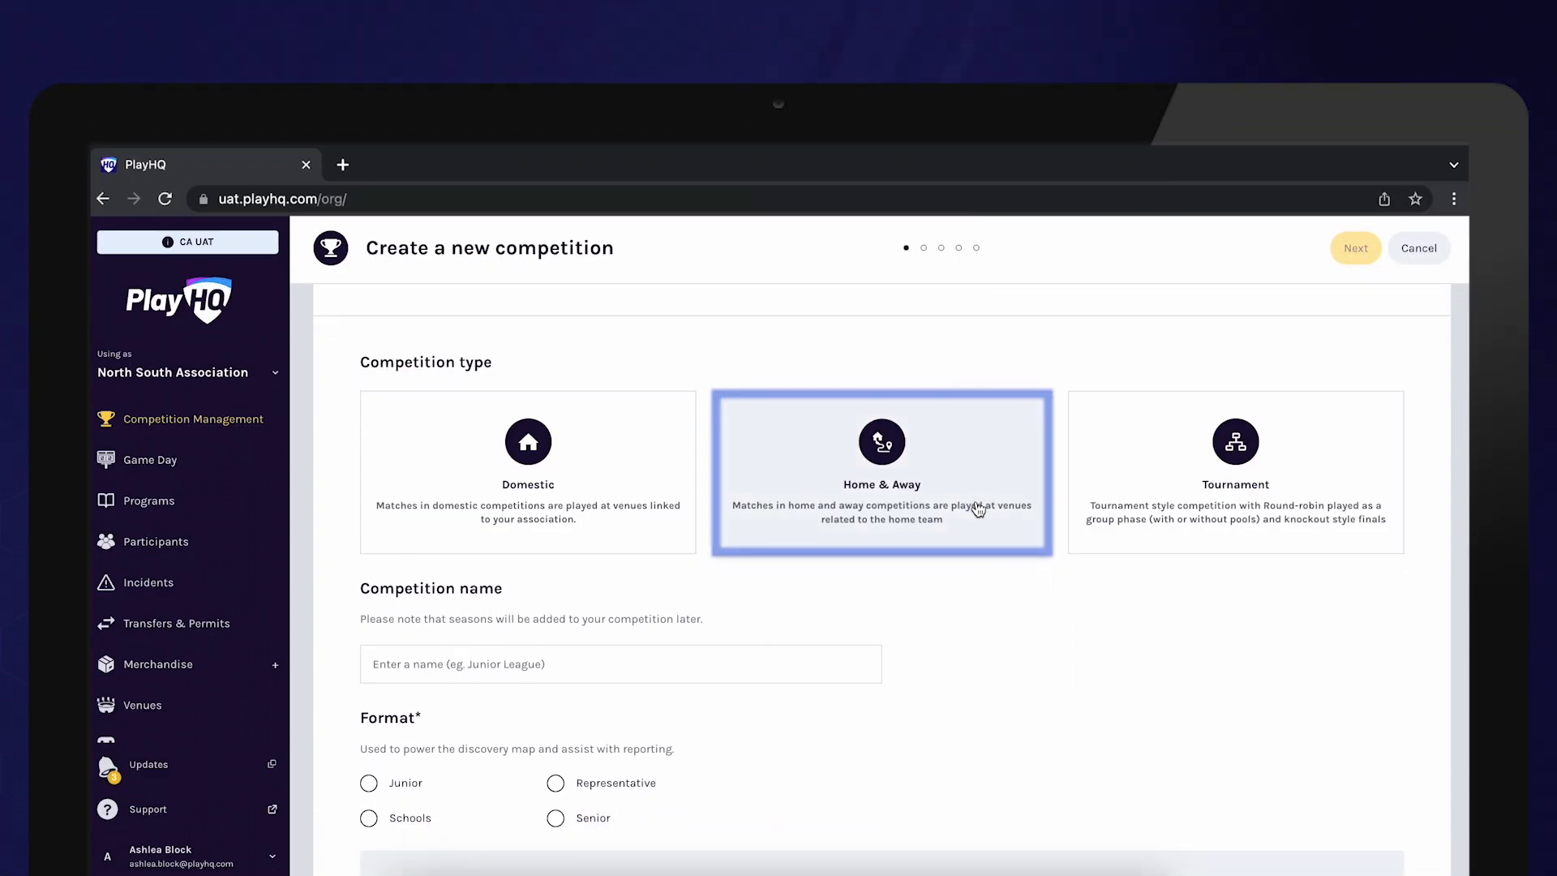
pyautogui.scroll(-3, 883, 642)
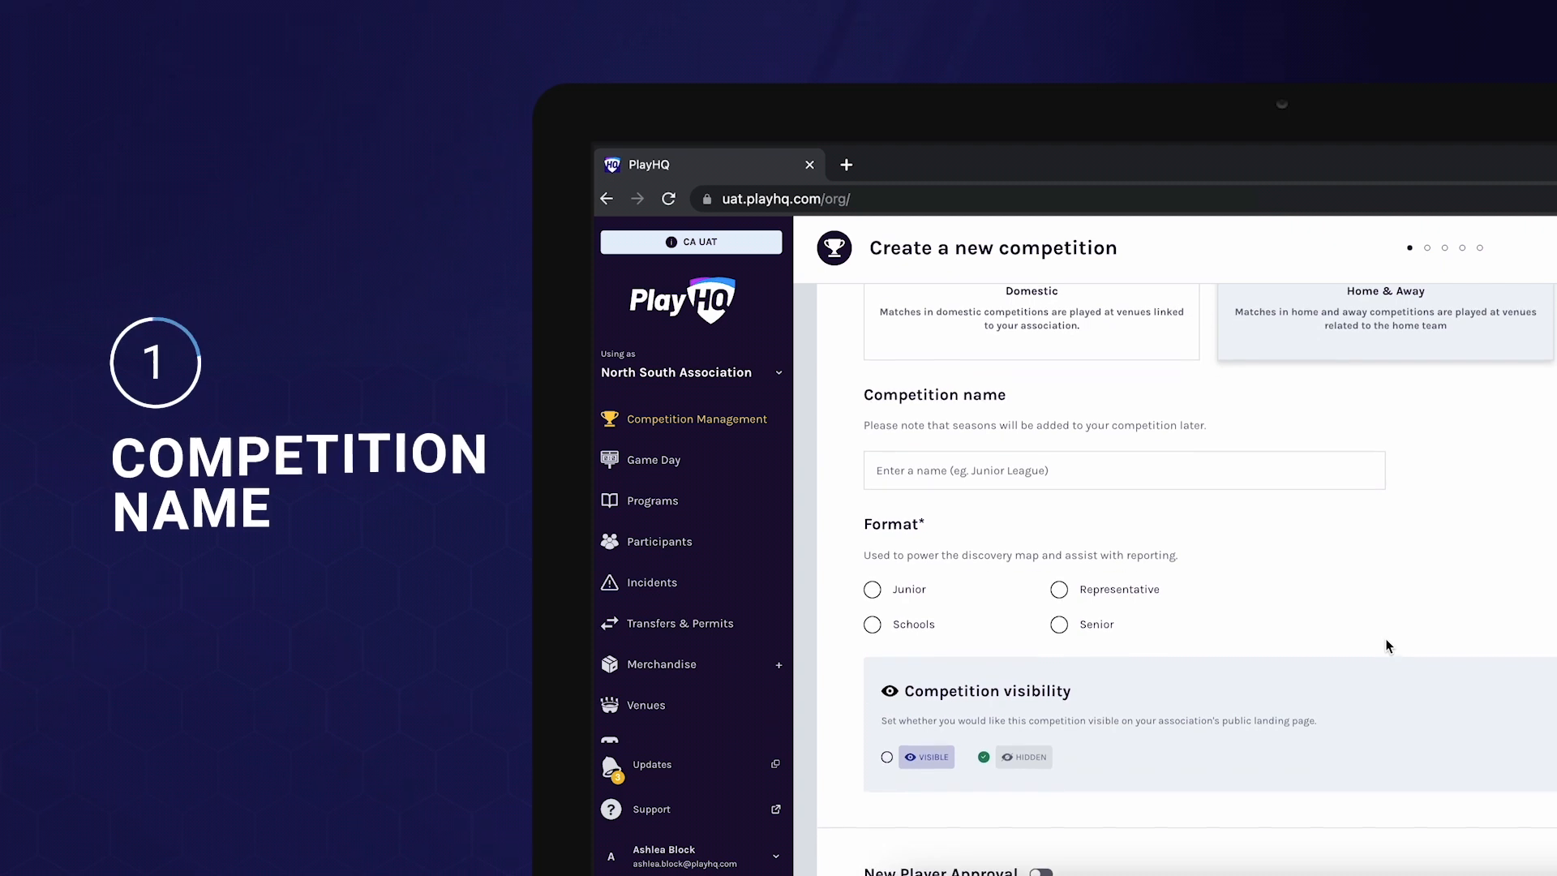
pyautogui.click(1098, 478)
pyautogui.write('North South Competition')
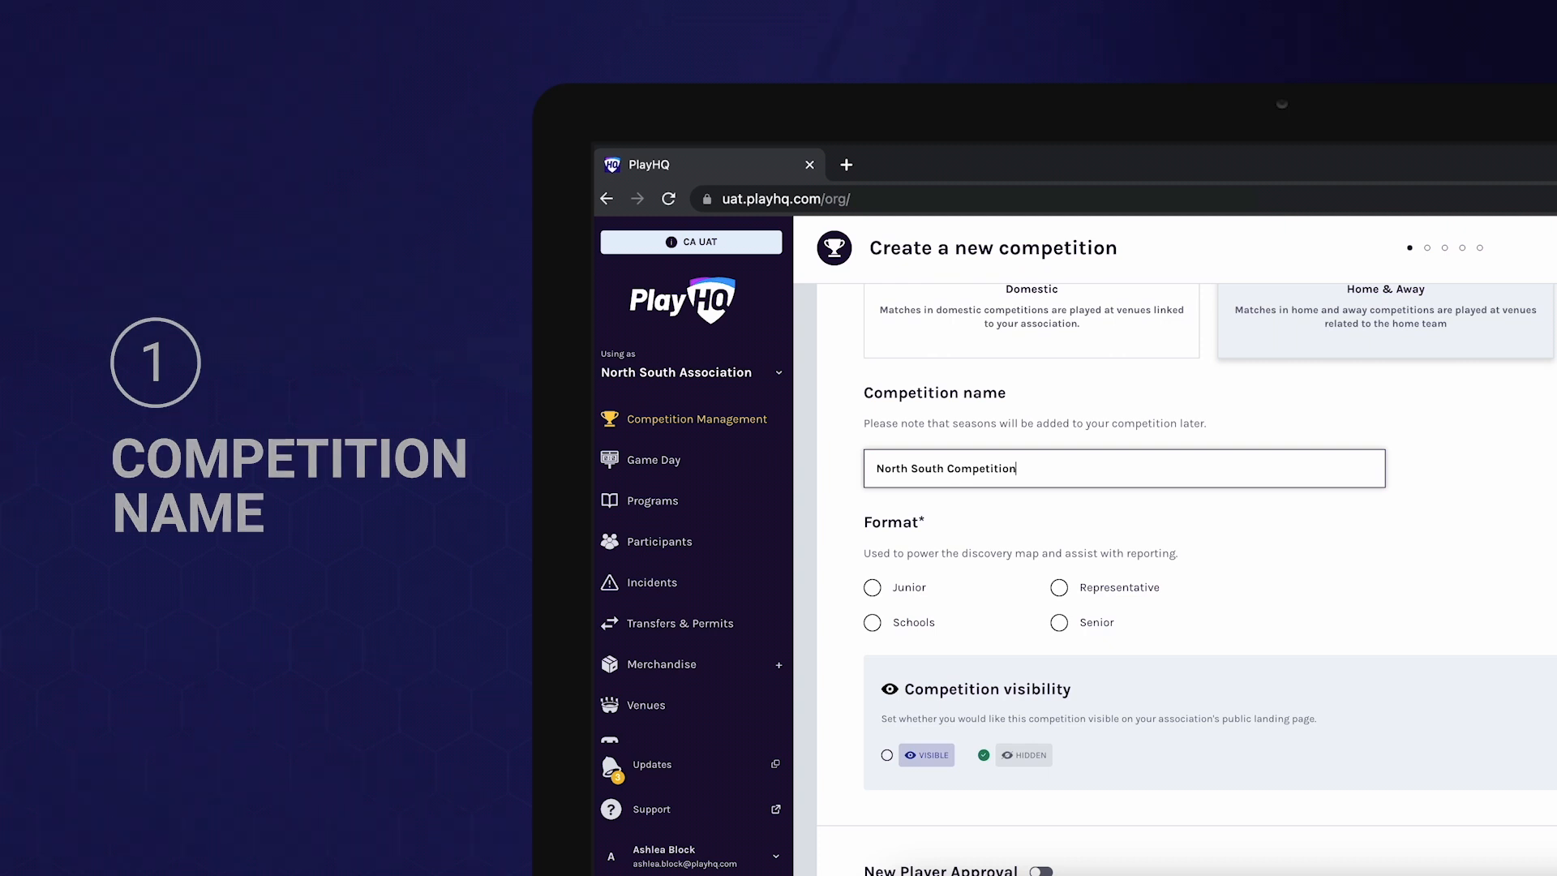
# Set the competition format to Junior and make the competition visible on the public landing page
pyautogui.scroll(-1, 1014, 534)
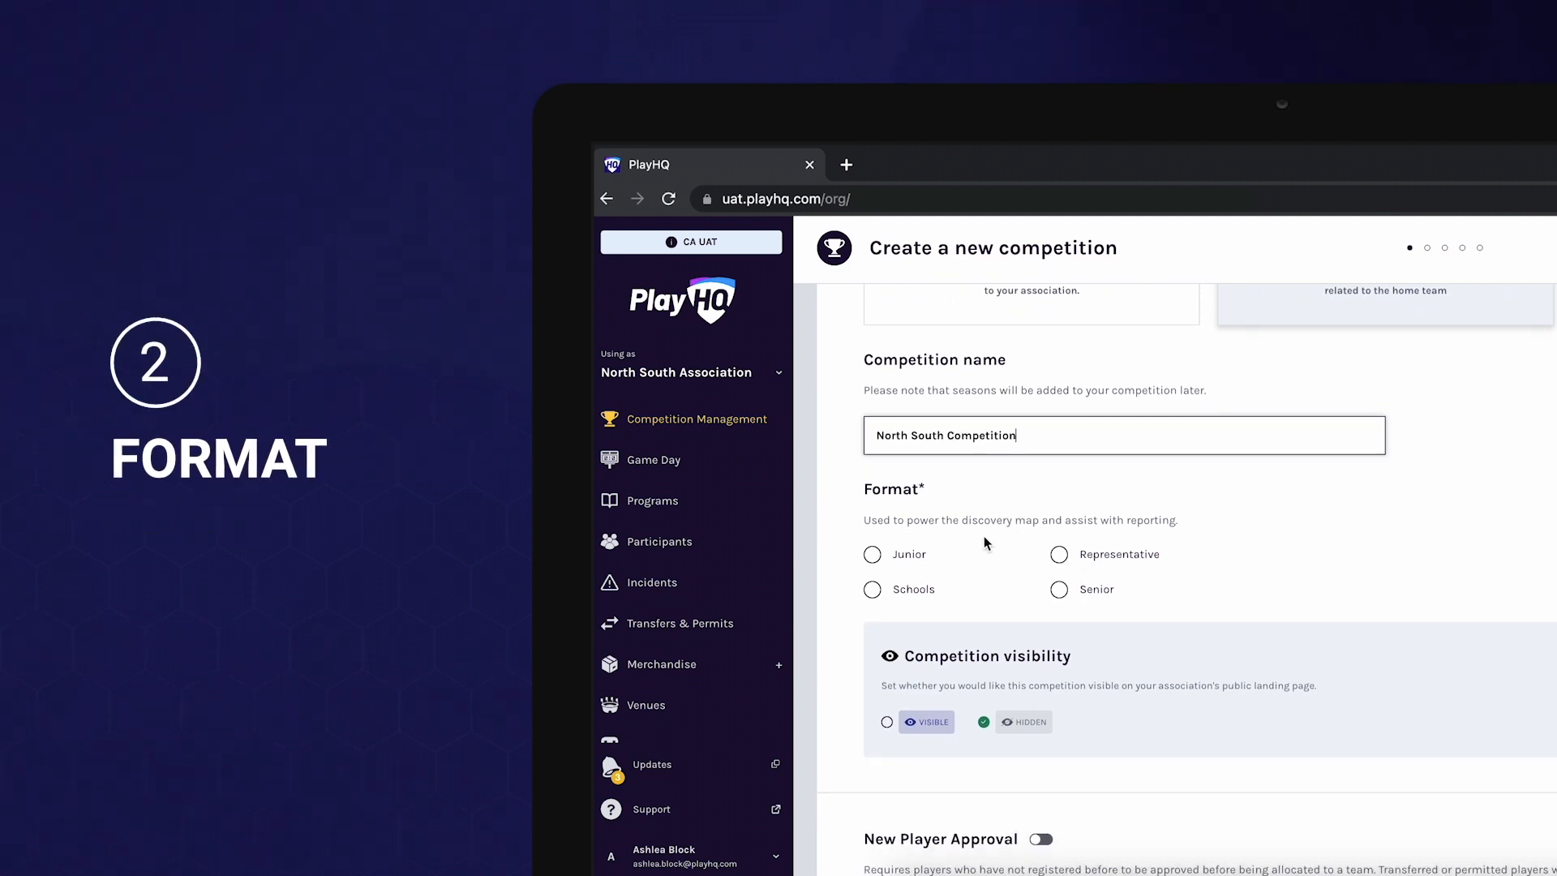
pyautogui.click(899, 559)
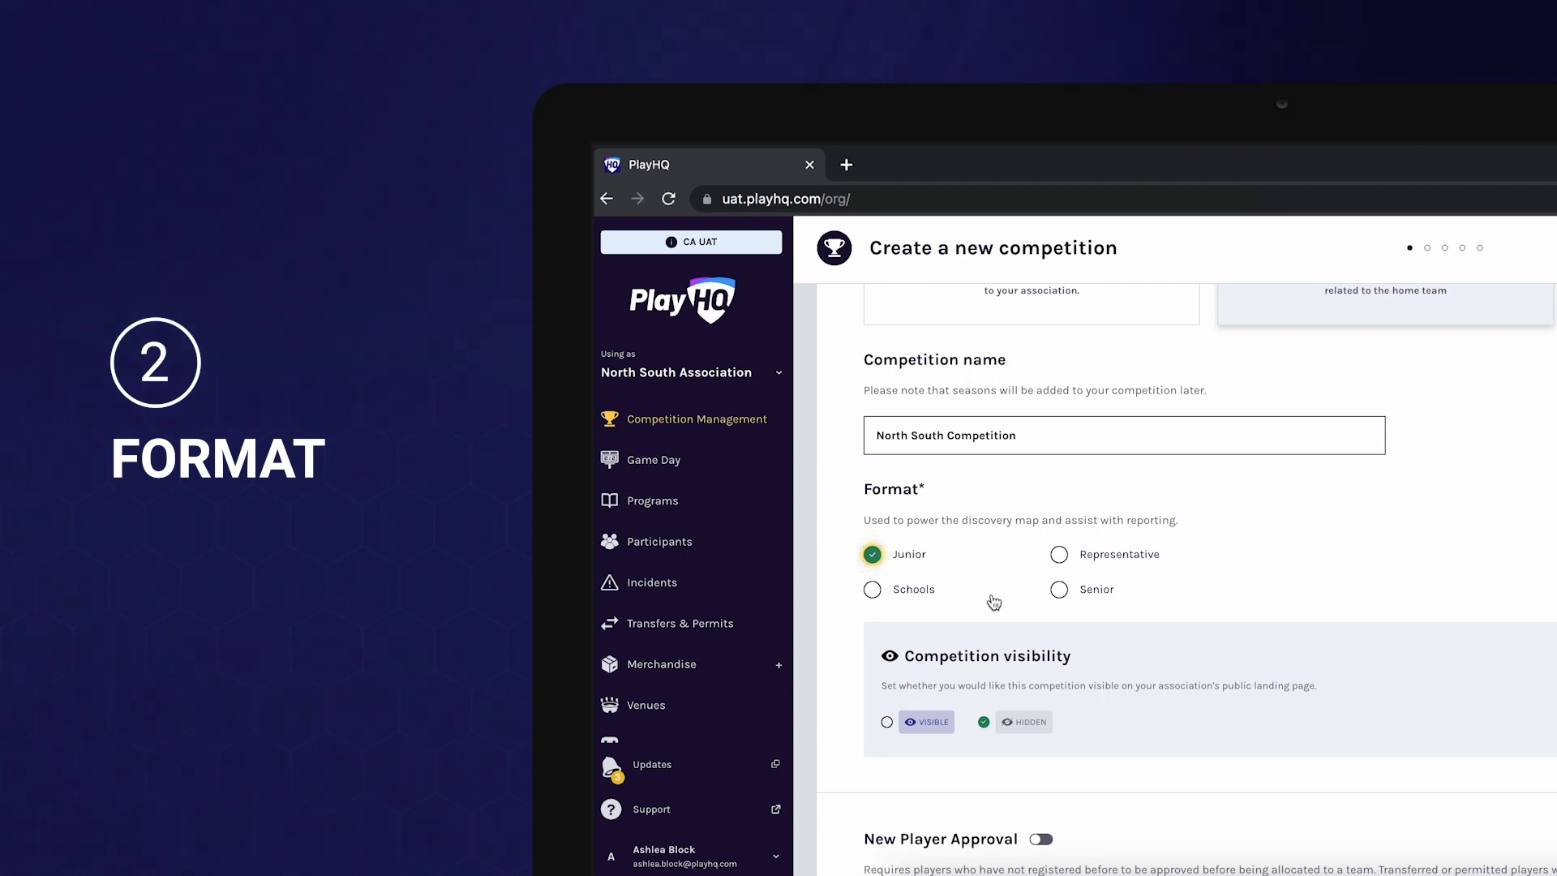
pyautogui.scroll(-1, 994, 601)
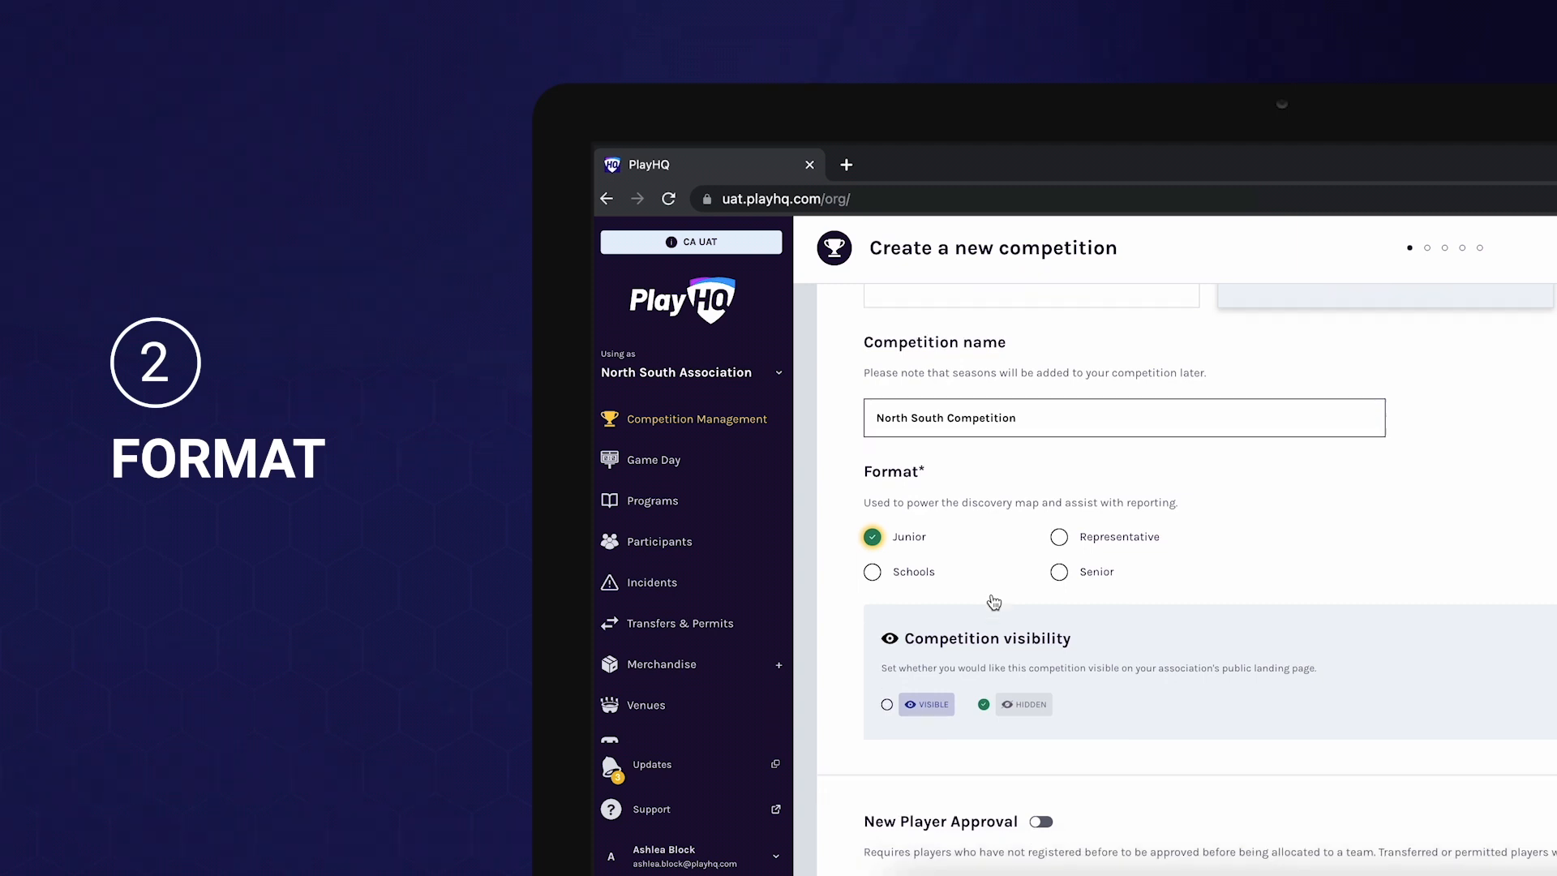
pyautogui.click(888, 674)
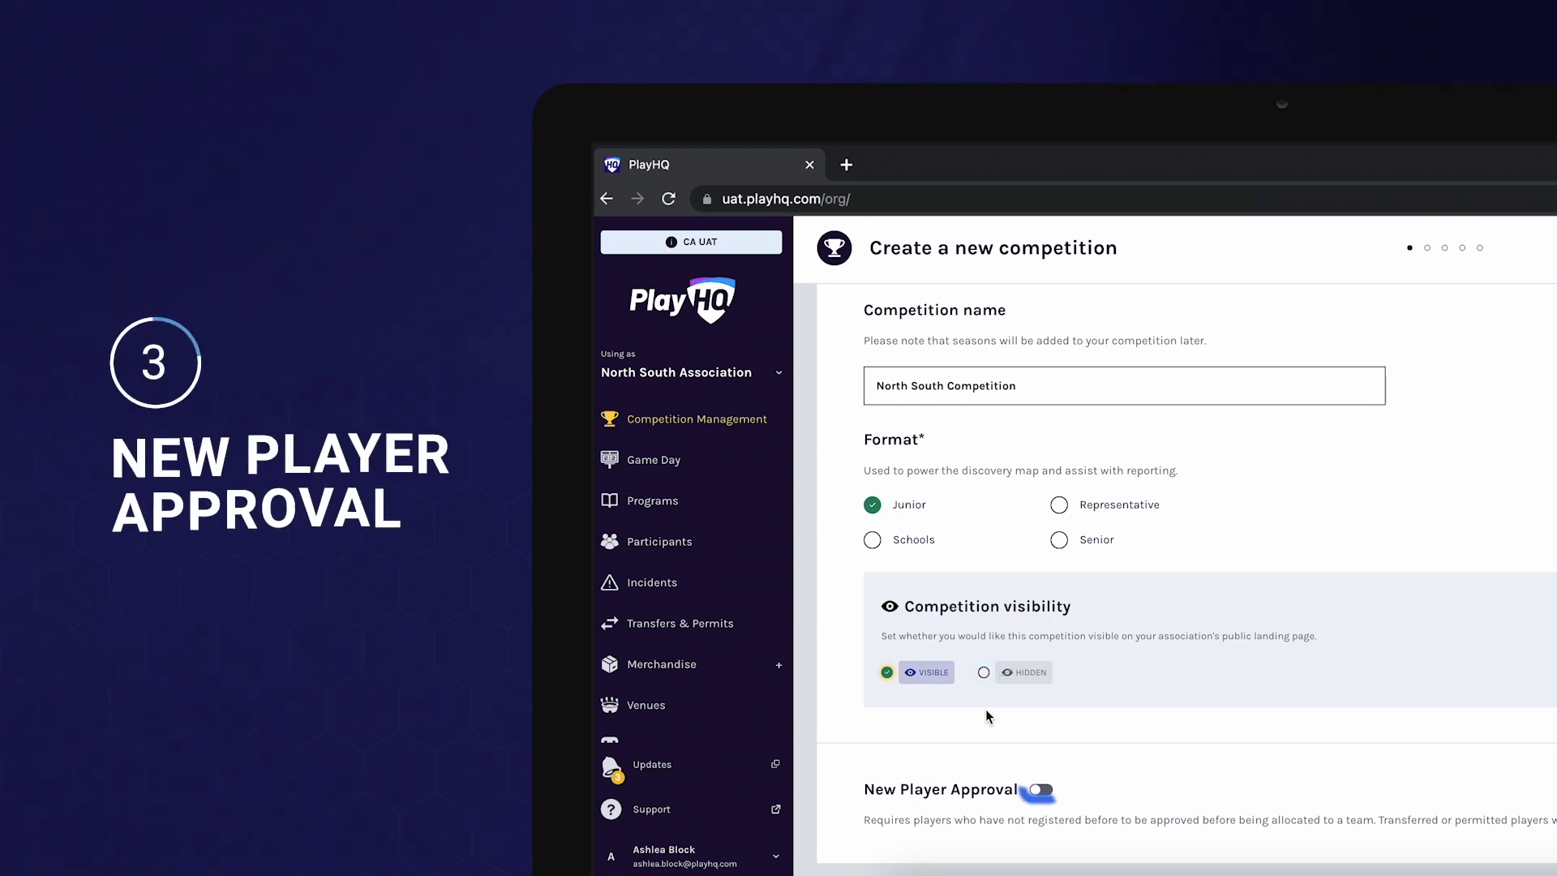
# Enable New Player Approval, allow approval by clubs, and continue to the next page of the form
pyautogui.click(1043, 792)
pyautogui.scroll(-1, 1153, 765)
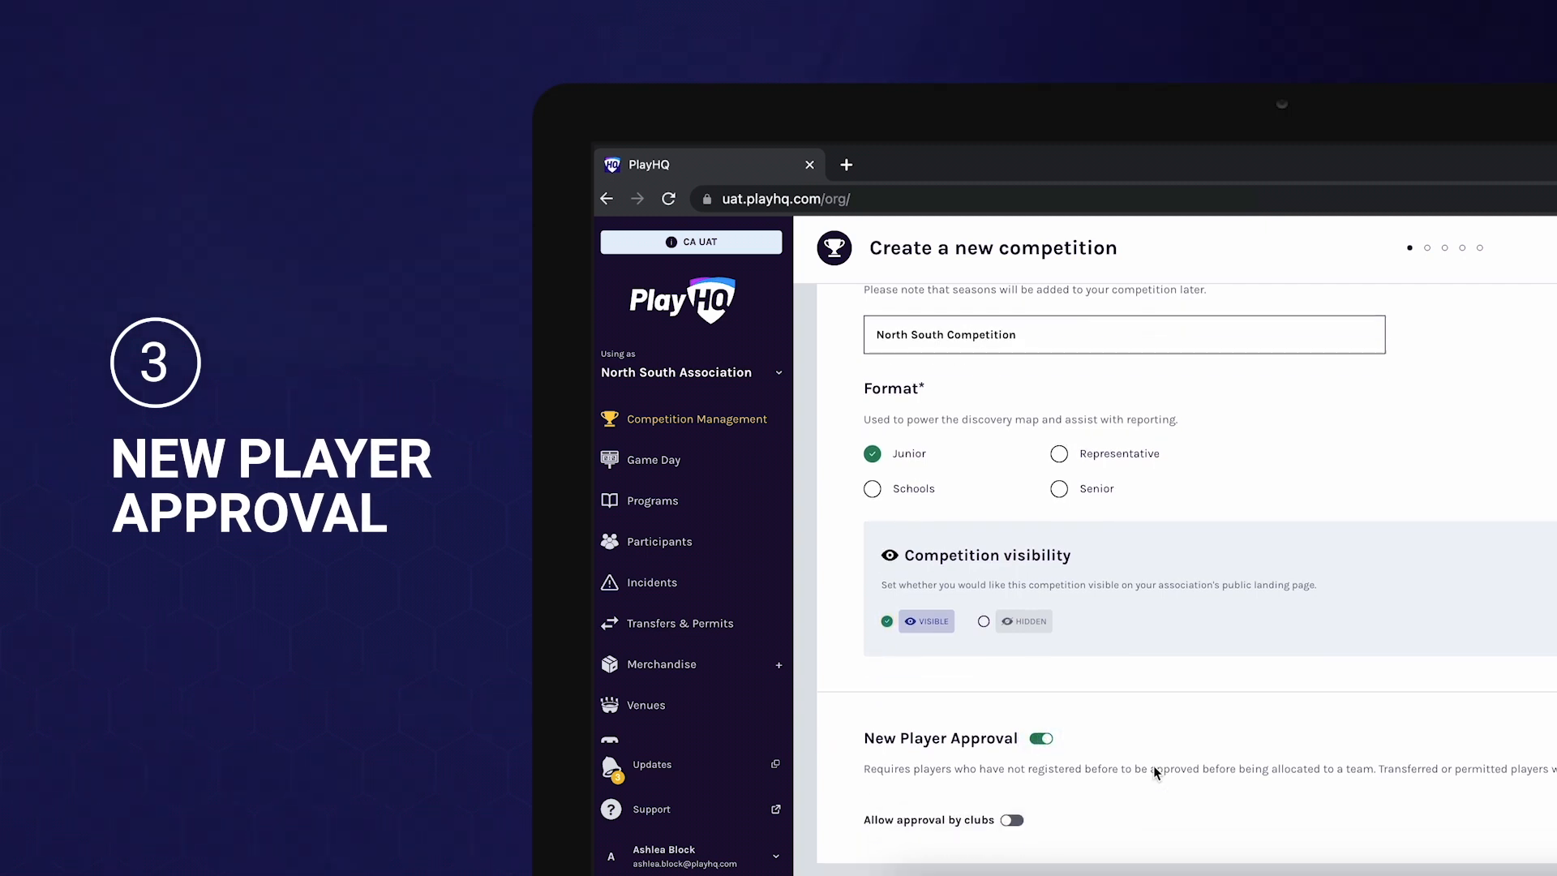
pyautogui.click(1013, 821)
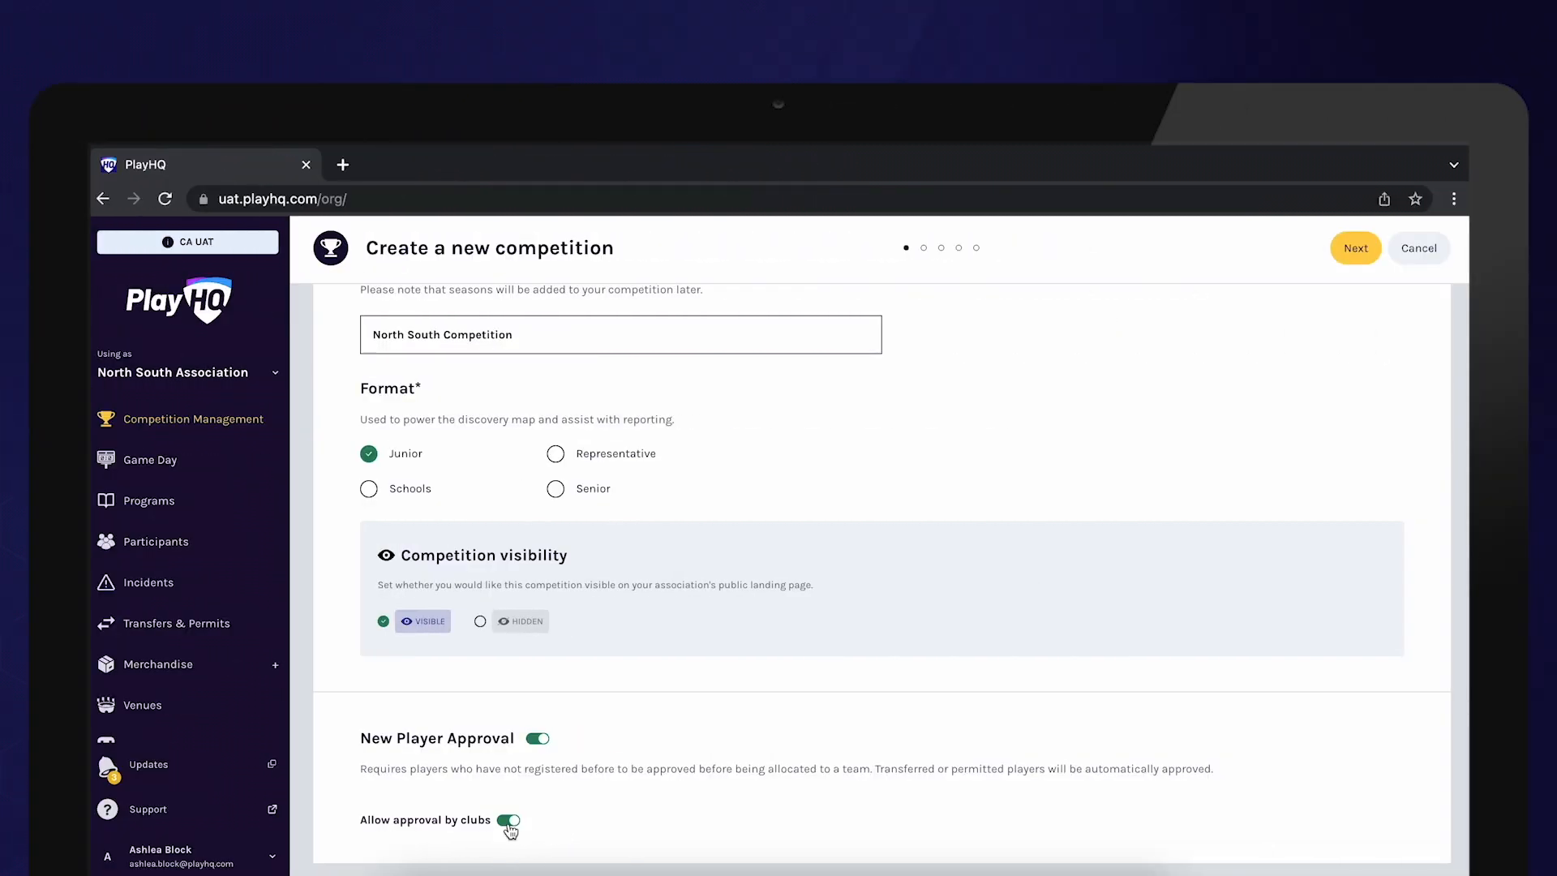
pyautogui.click(1354, 251)
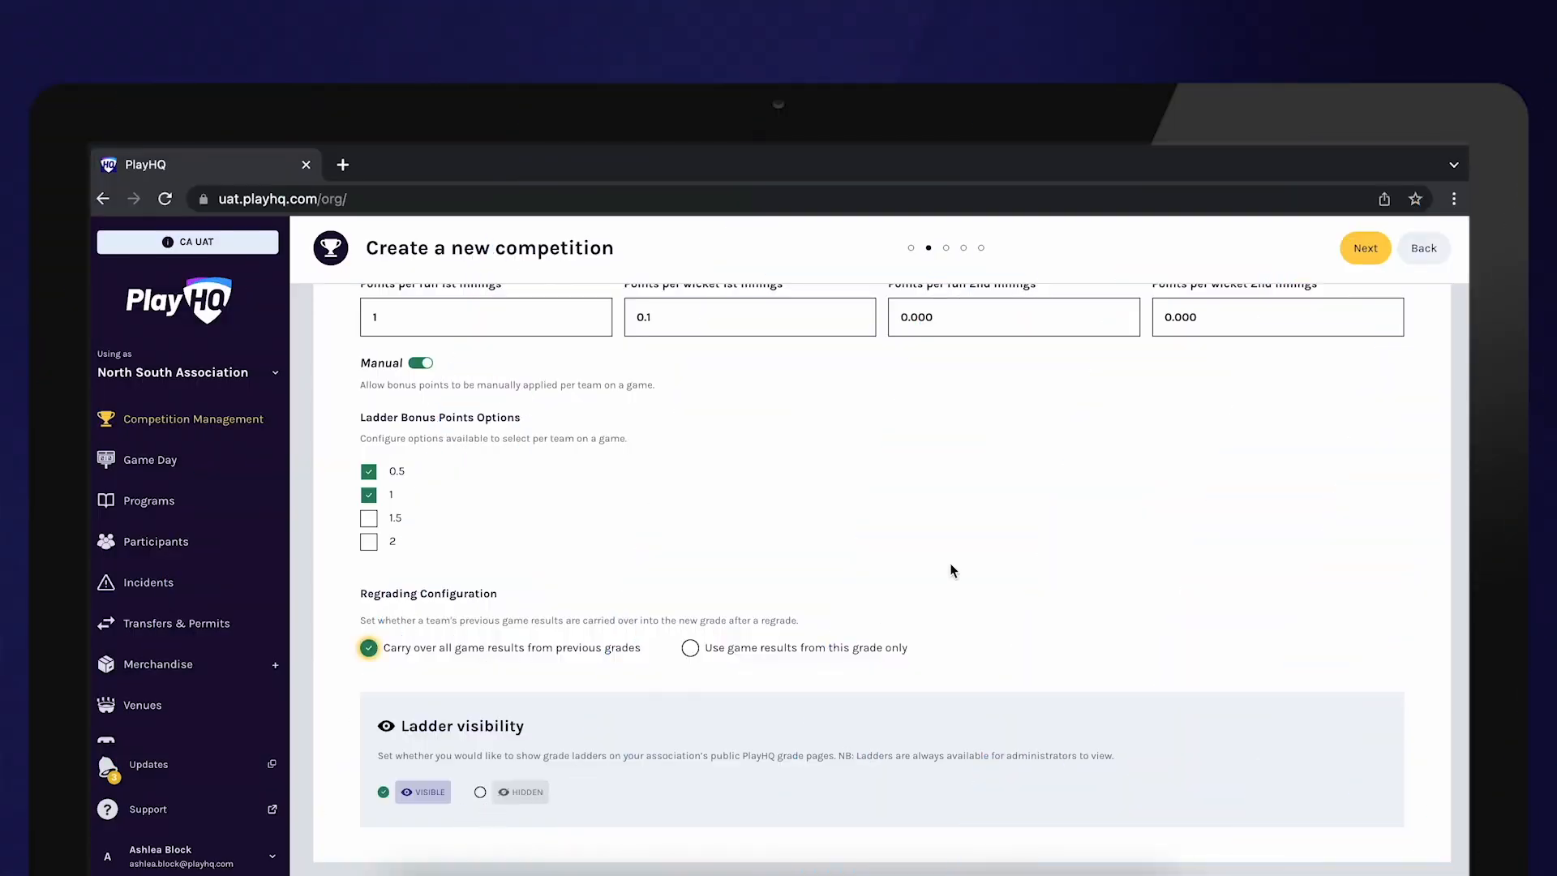
# Continue from the ladder settings to the following page and enable Super Over for tied games in its general settings
pyautogui.click(1355, 253)
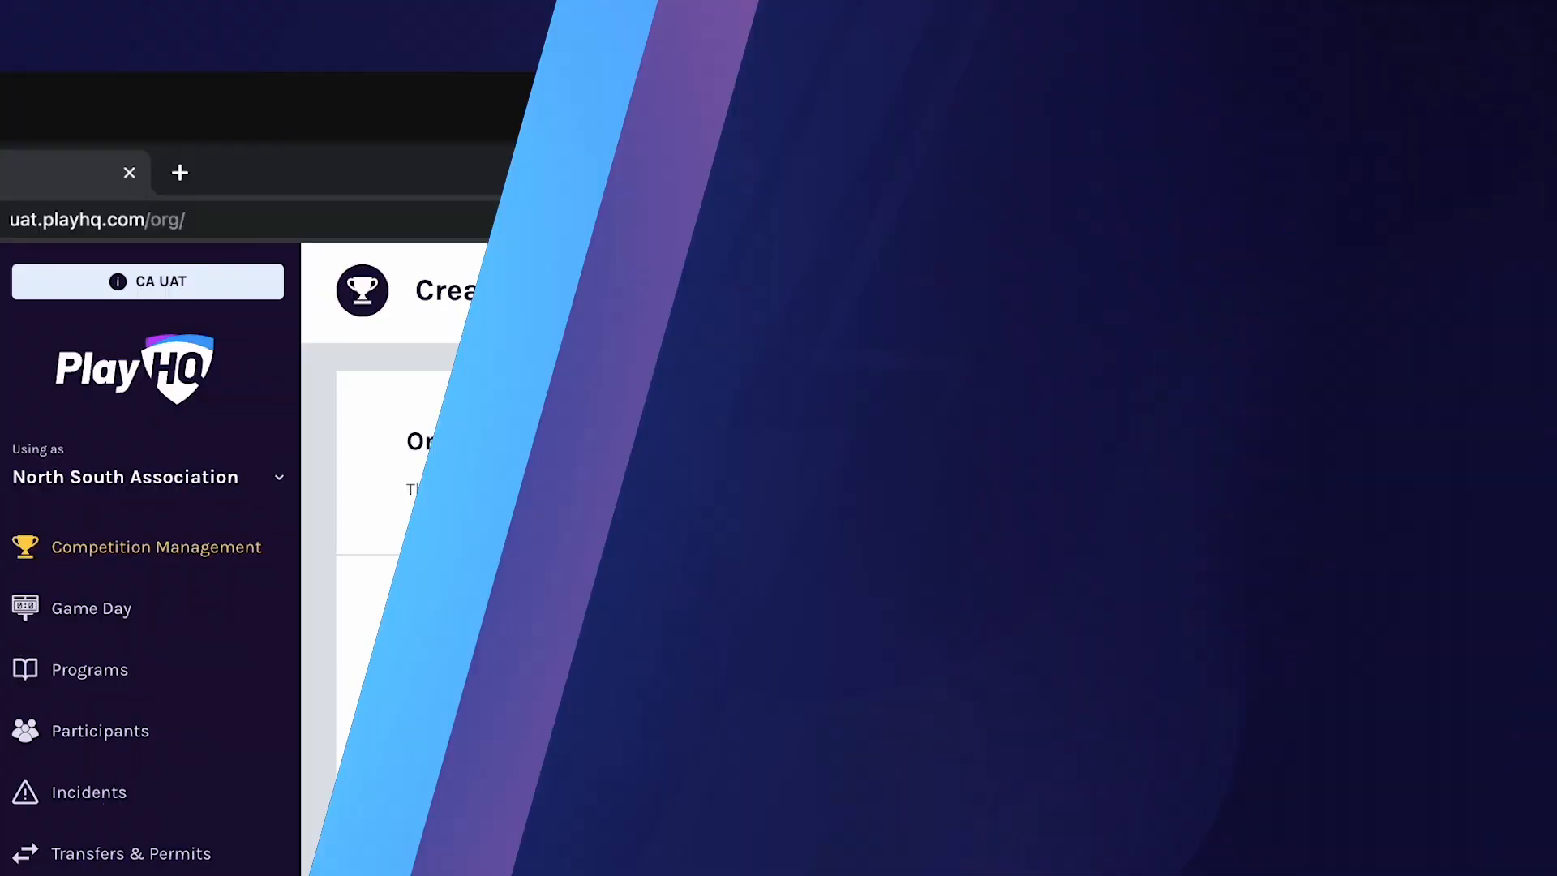
pyautogui.scroll(-3, 907, 614)
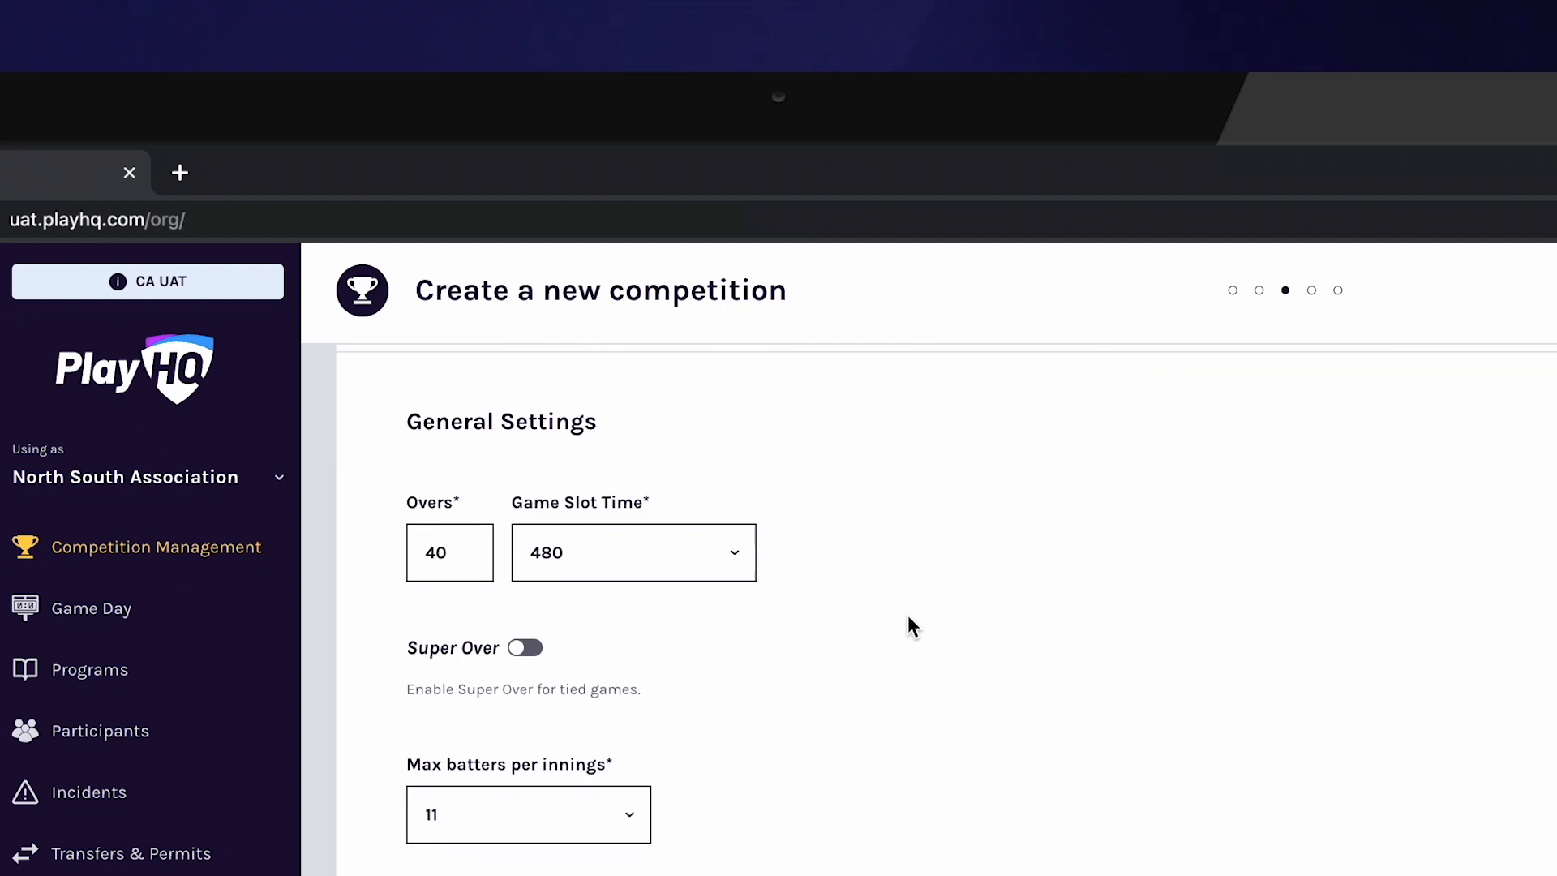
pyautogui.scroll(-1, 673, 654)
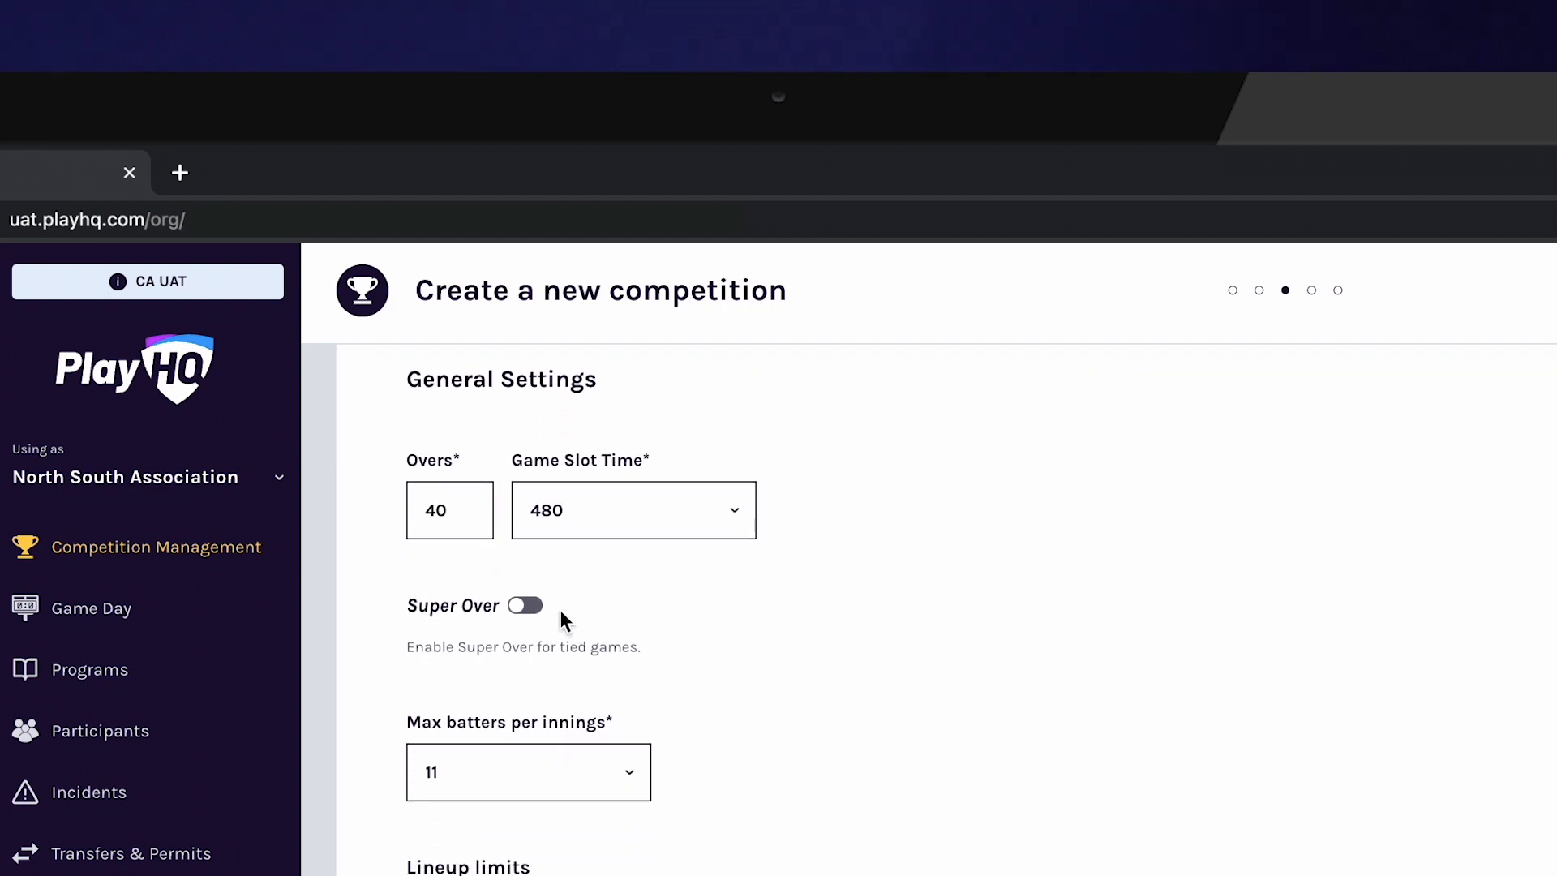
pyautogui.click(528, 608)
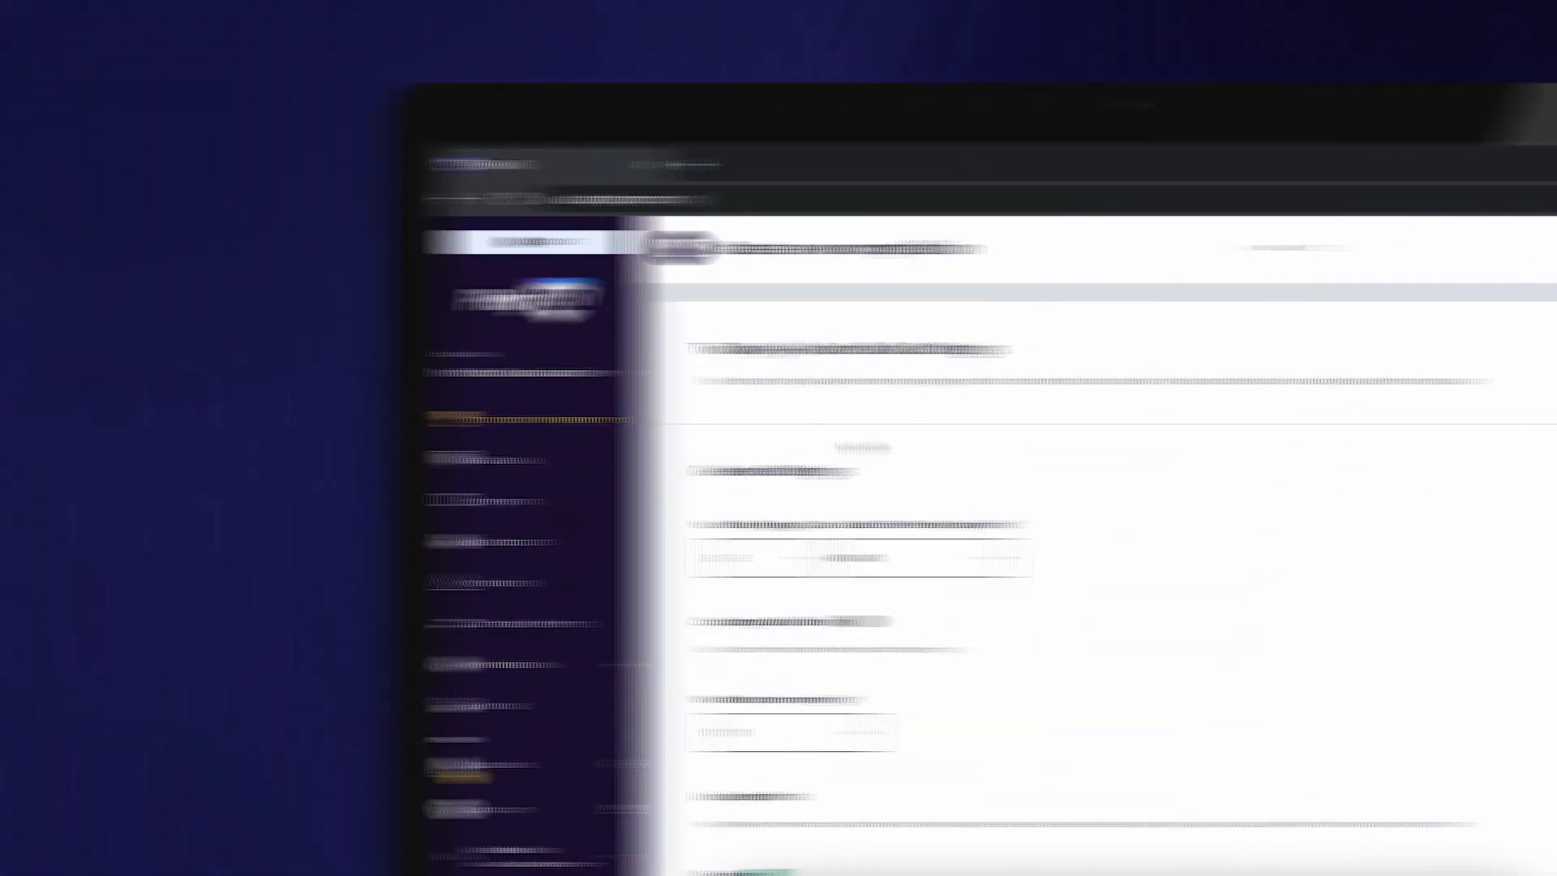
# Examine the Two Day+ choices for the number of playing days and the over limit offered by the Compulsory Close setting
pyautogui.scroll(-1, 744, 480)
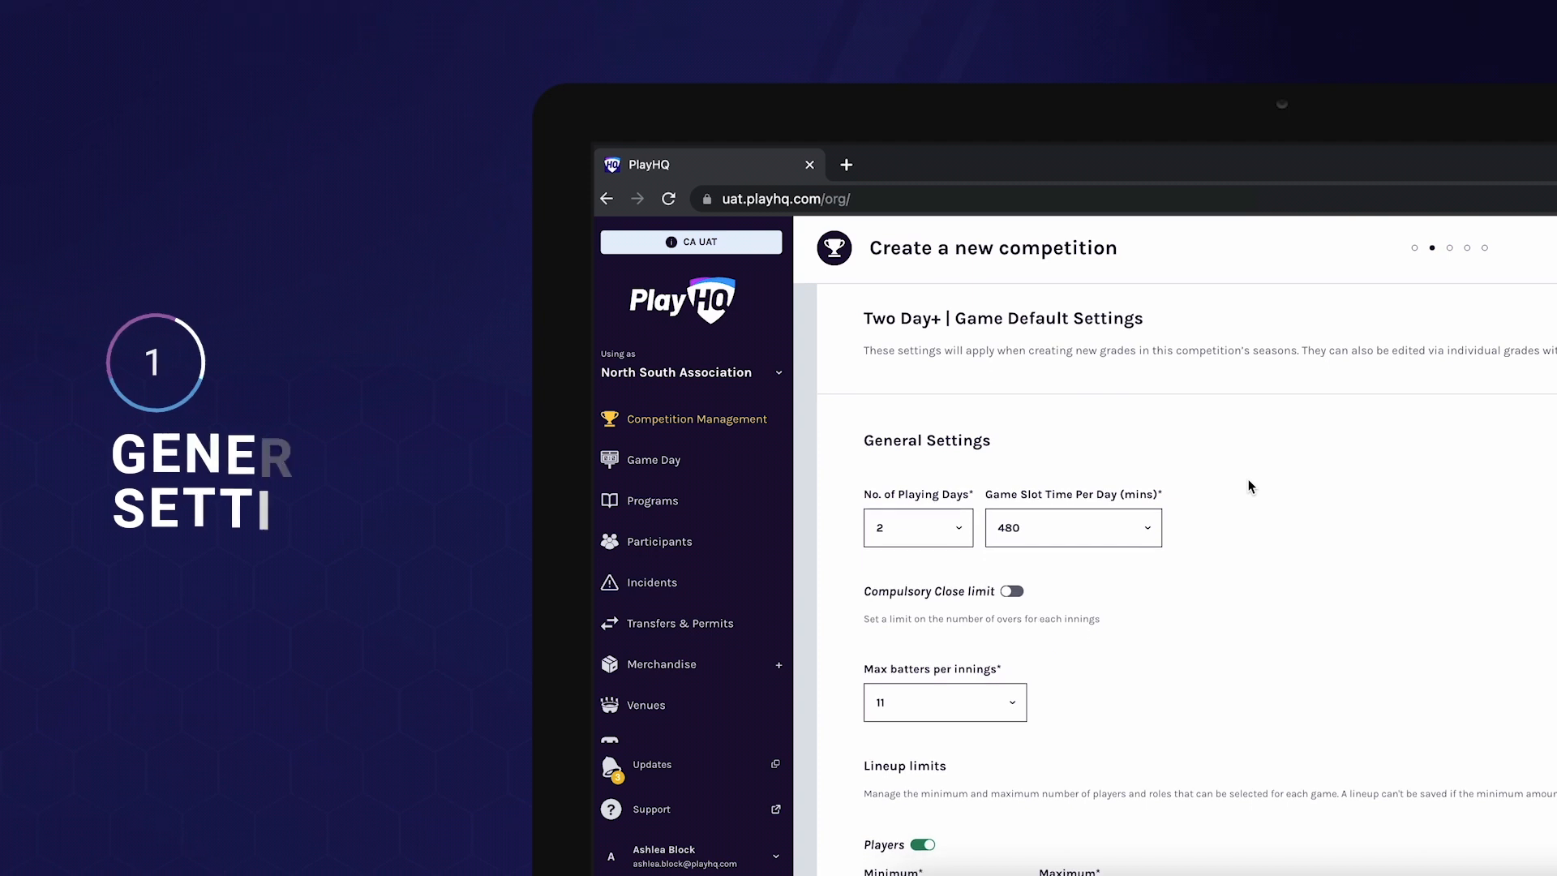
pyautogui.click(969, 529)
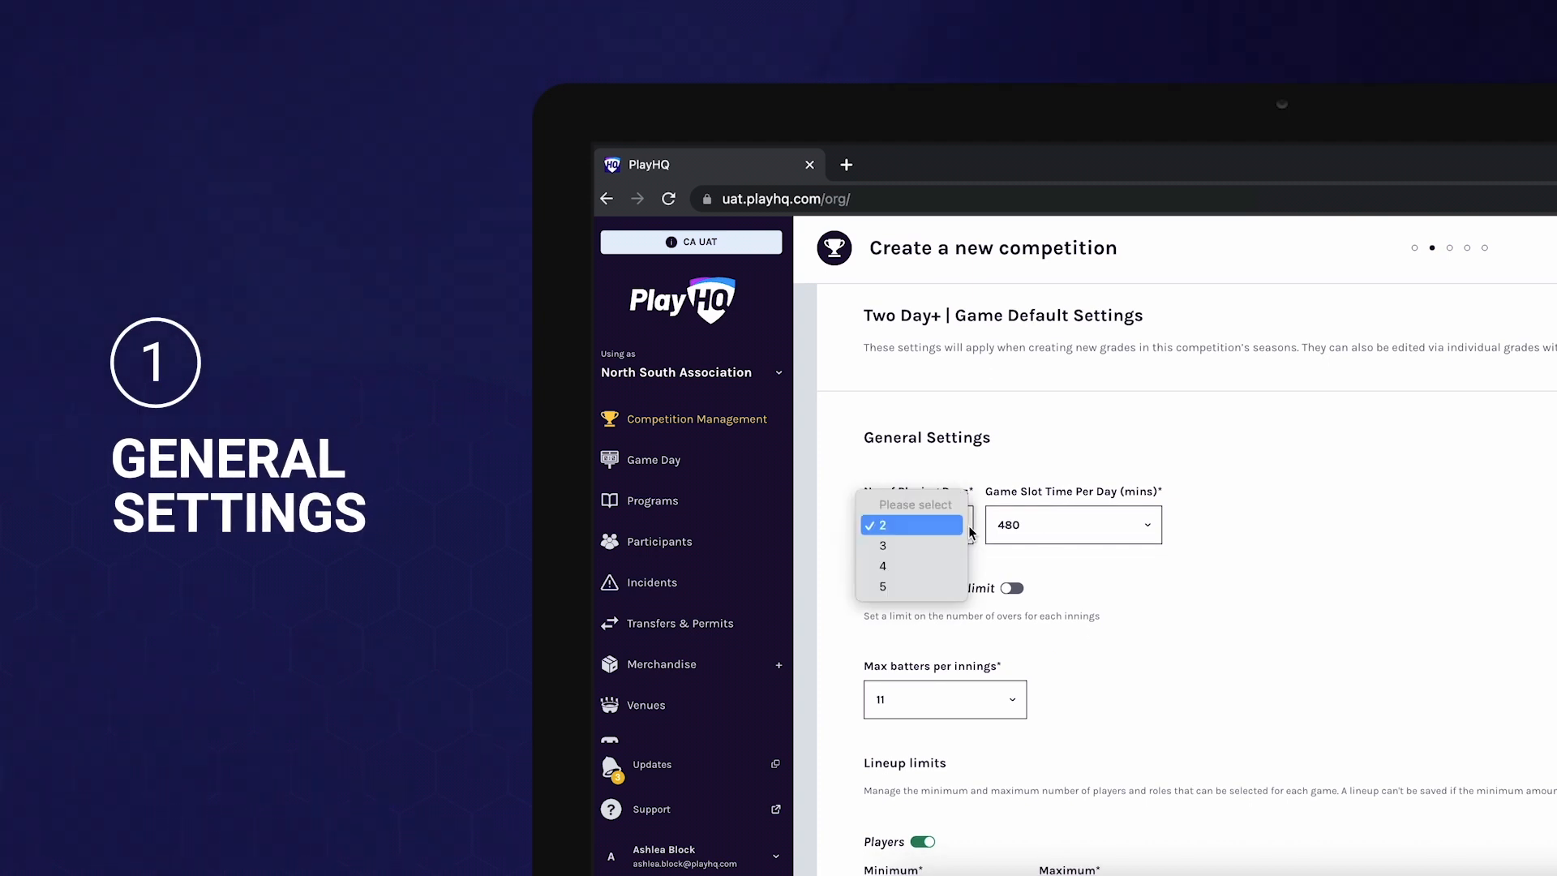
pyautogui.click(1265, 521)
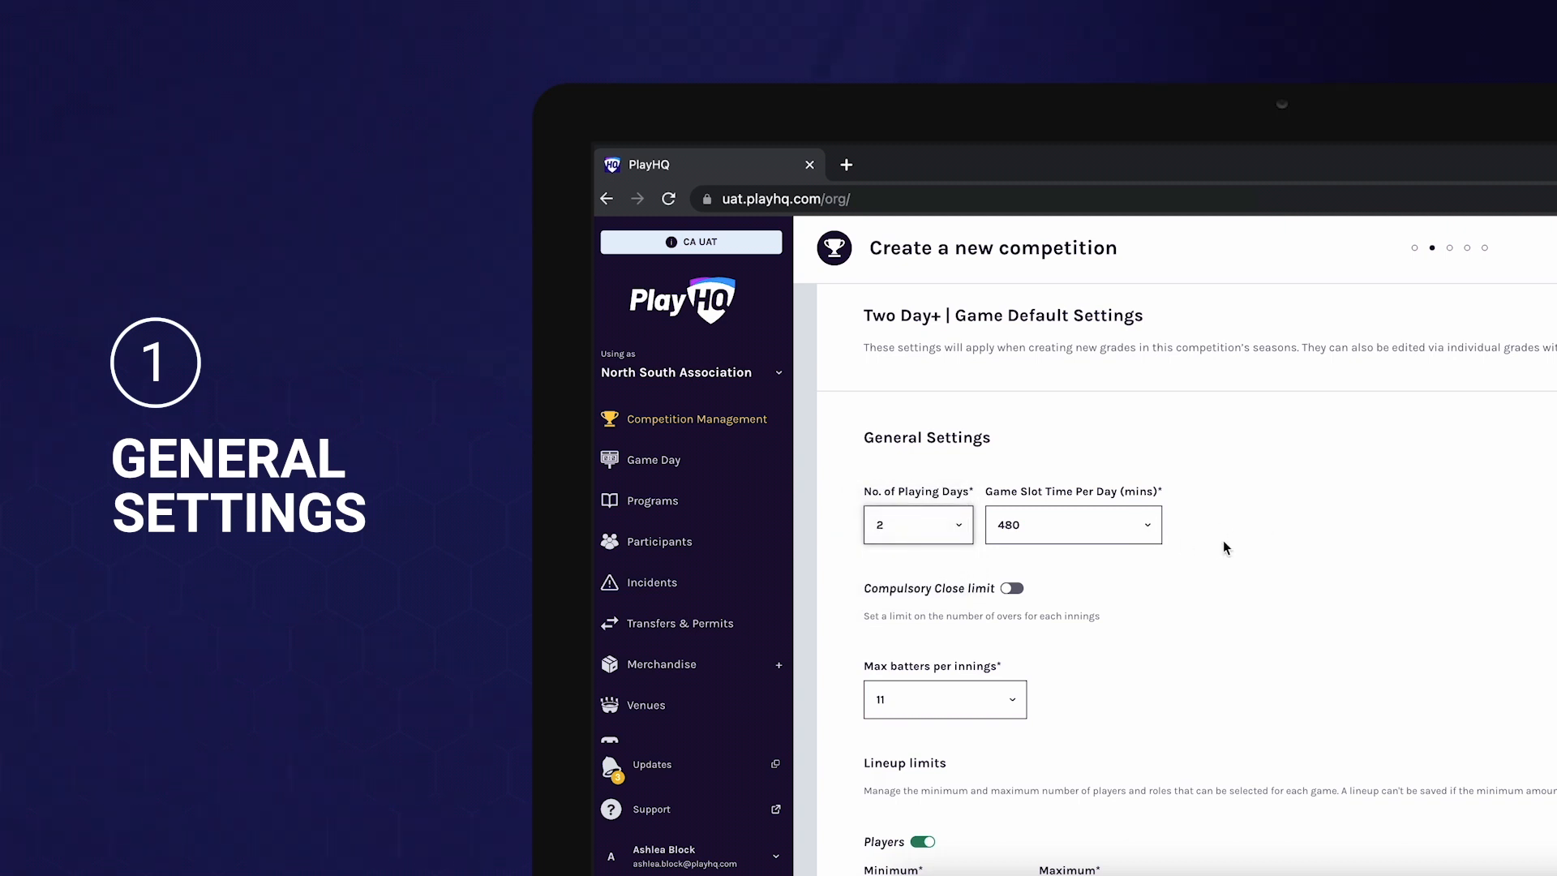
pyautogui.scroll(-2, 1329, 601)
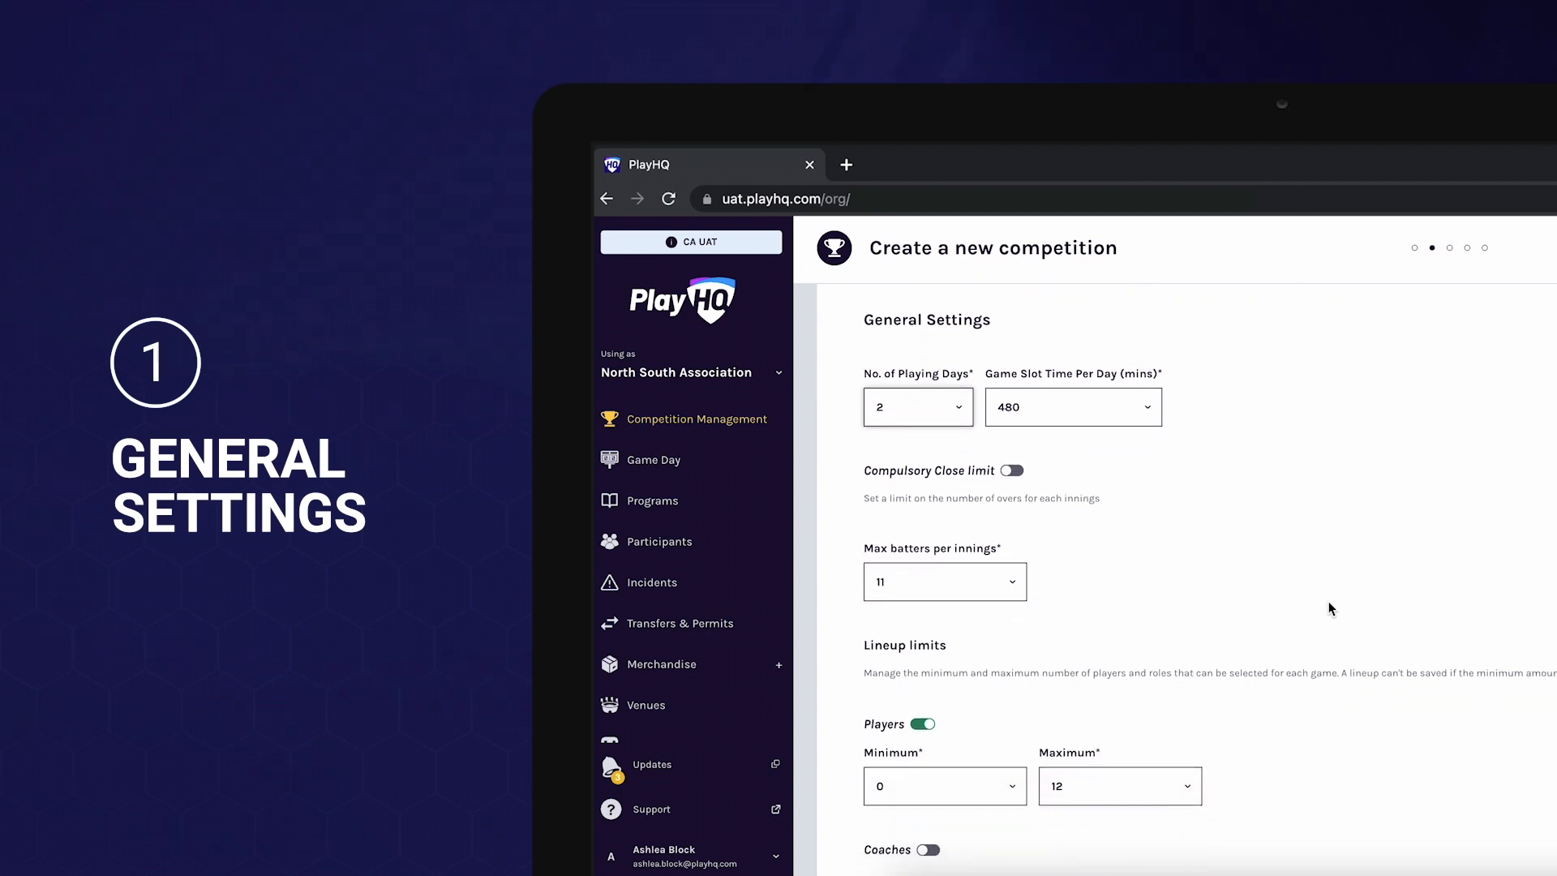
pyautogui.scroll(-1, 1330, 608)
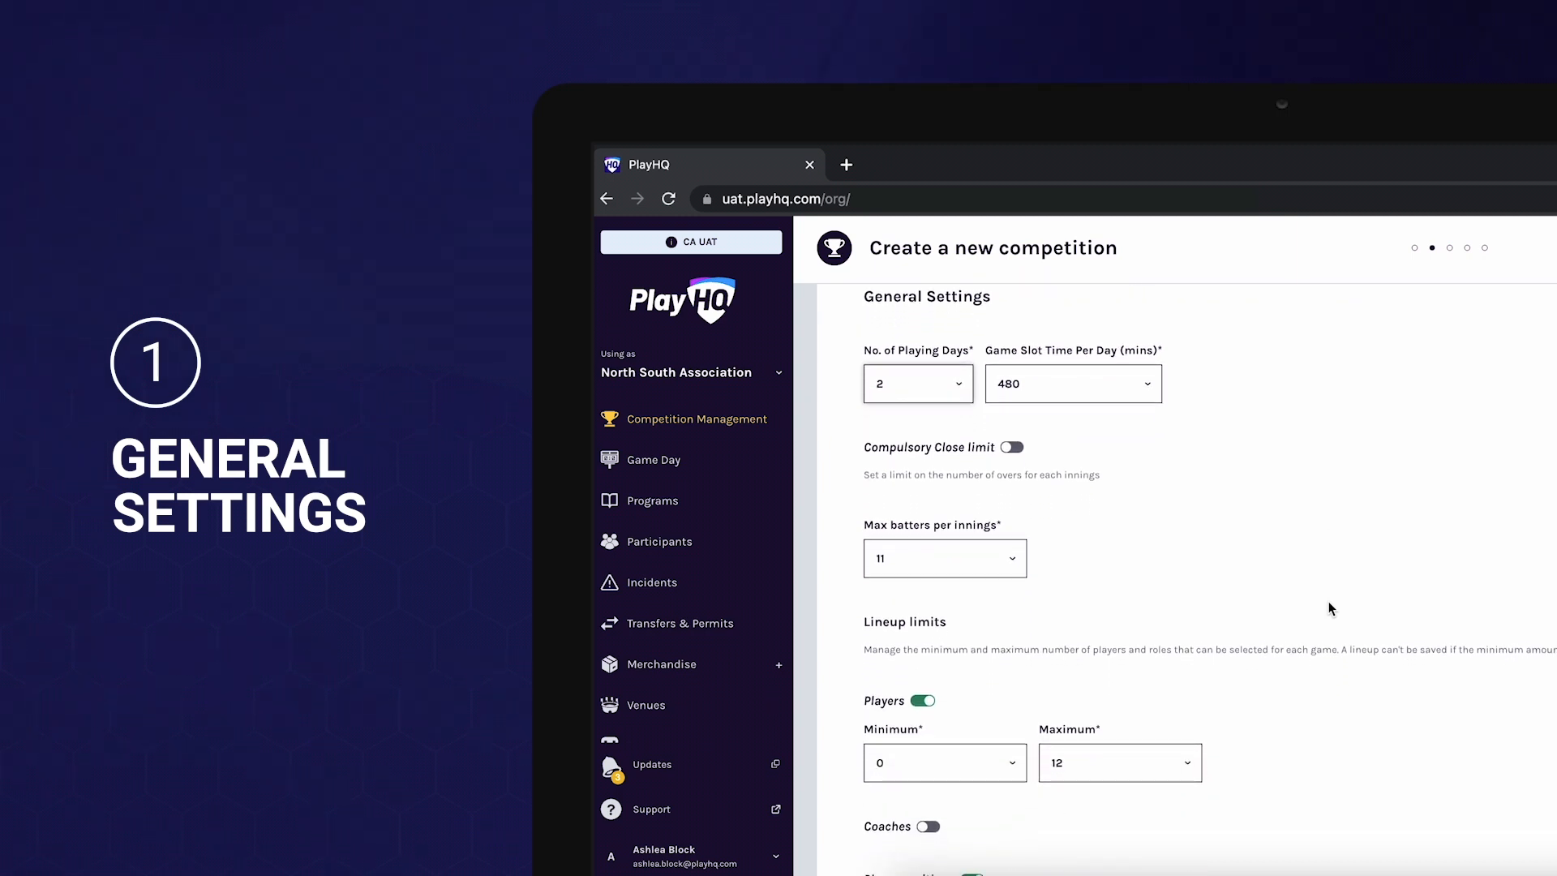
pyautogui.scroll(-1, 1330, 608)
pyautogui.click(1013, 440)
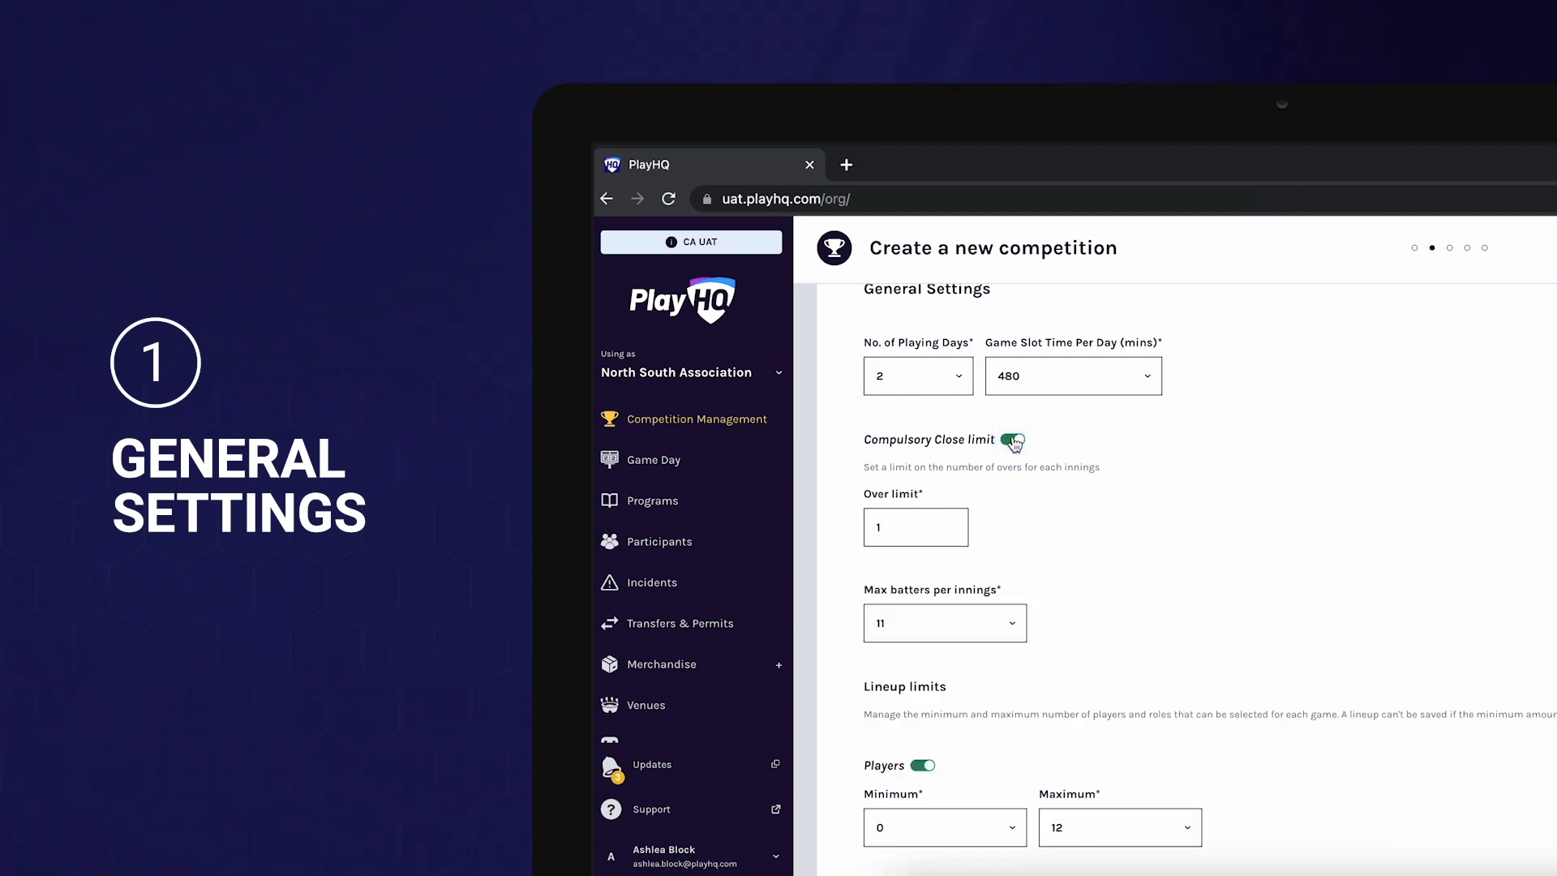
pyautogui.click(1013, 441)
# Examine the available options for maximum batters per innings
pyautogui.scroll(-2, 1098, 513)
pyautogui.scroll(-1, 1100, 514)
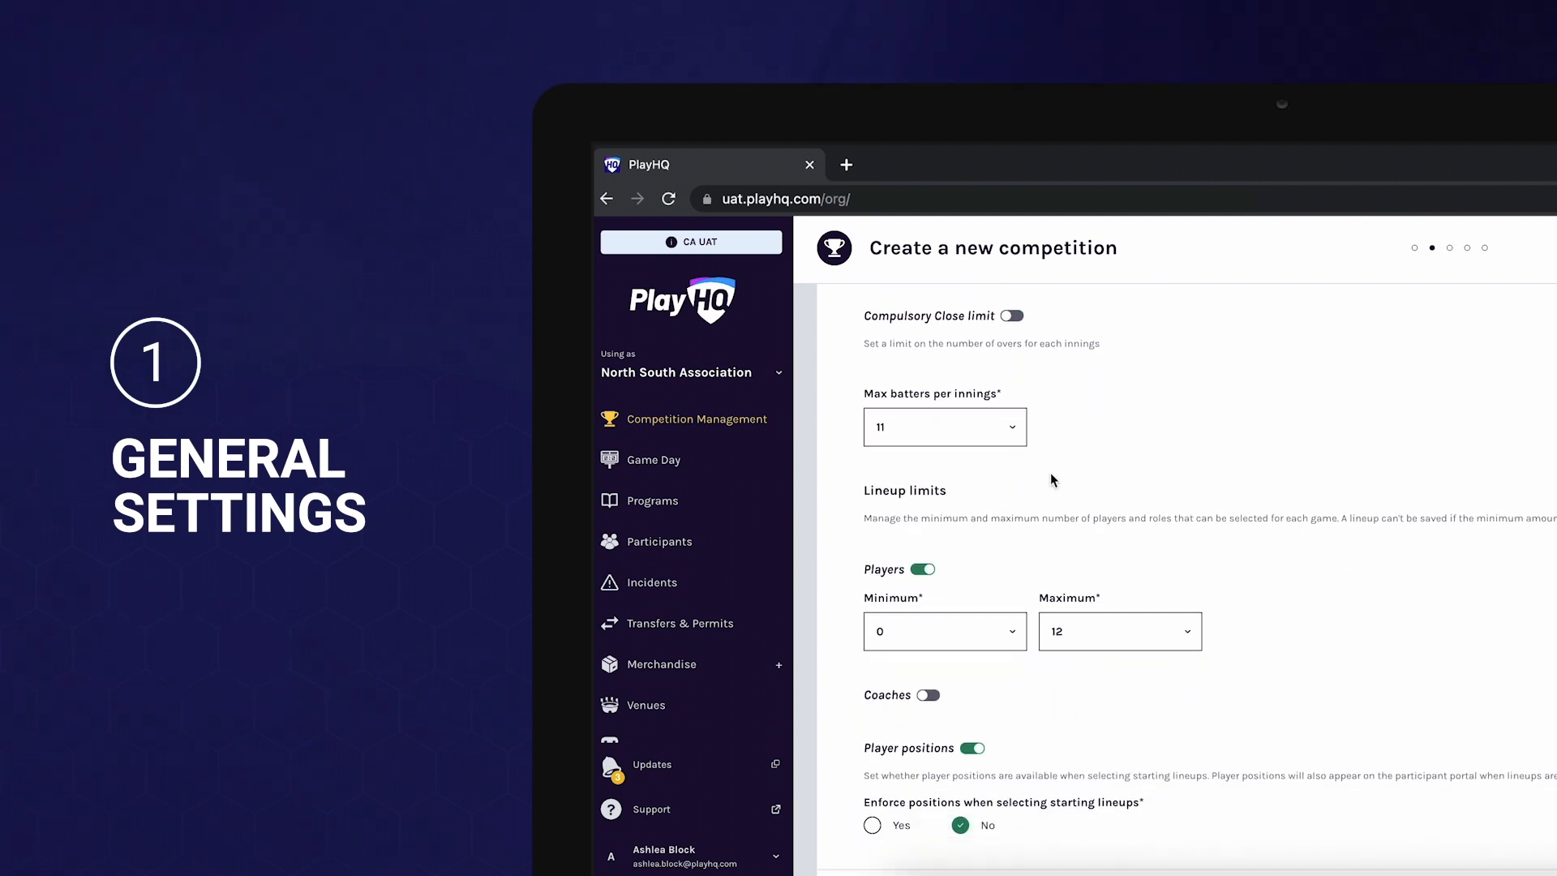
pyautogui.click(1005, 427)
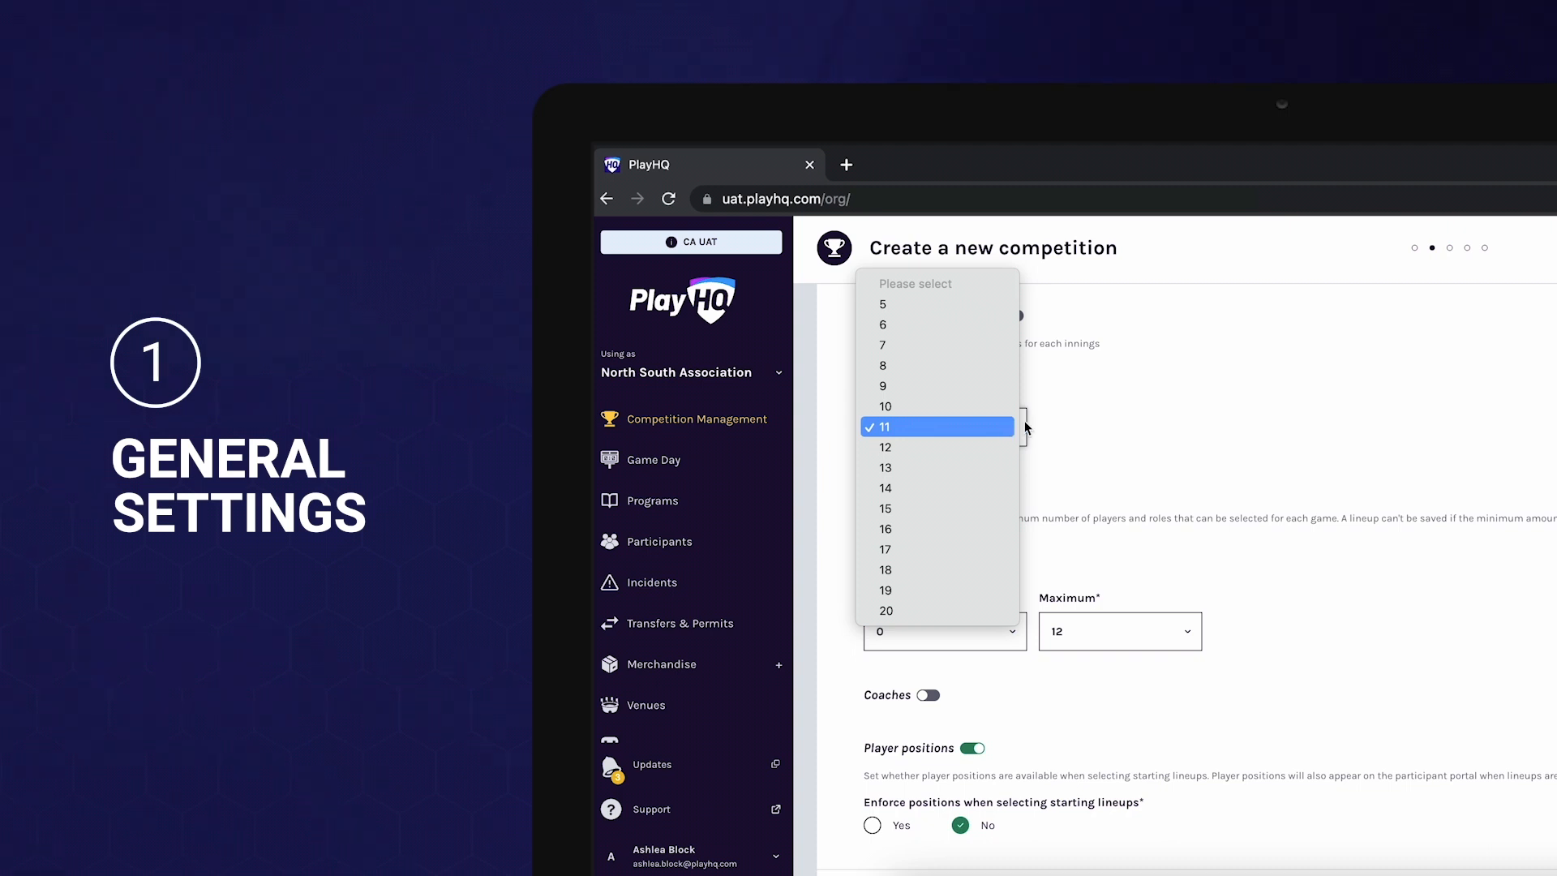
pyautogui.click(1114, 425)
# Set the minimum number of players in the lineup limits to 8
pyautogui.scroll(-2, 1336, 586)
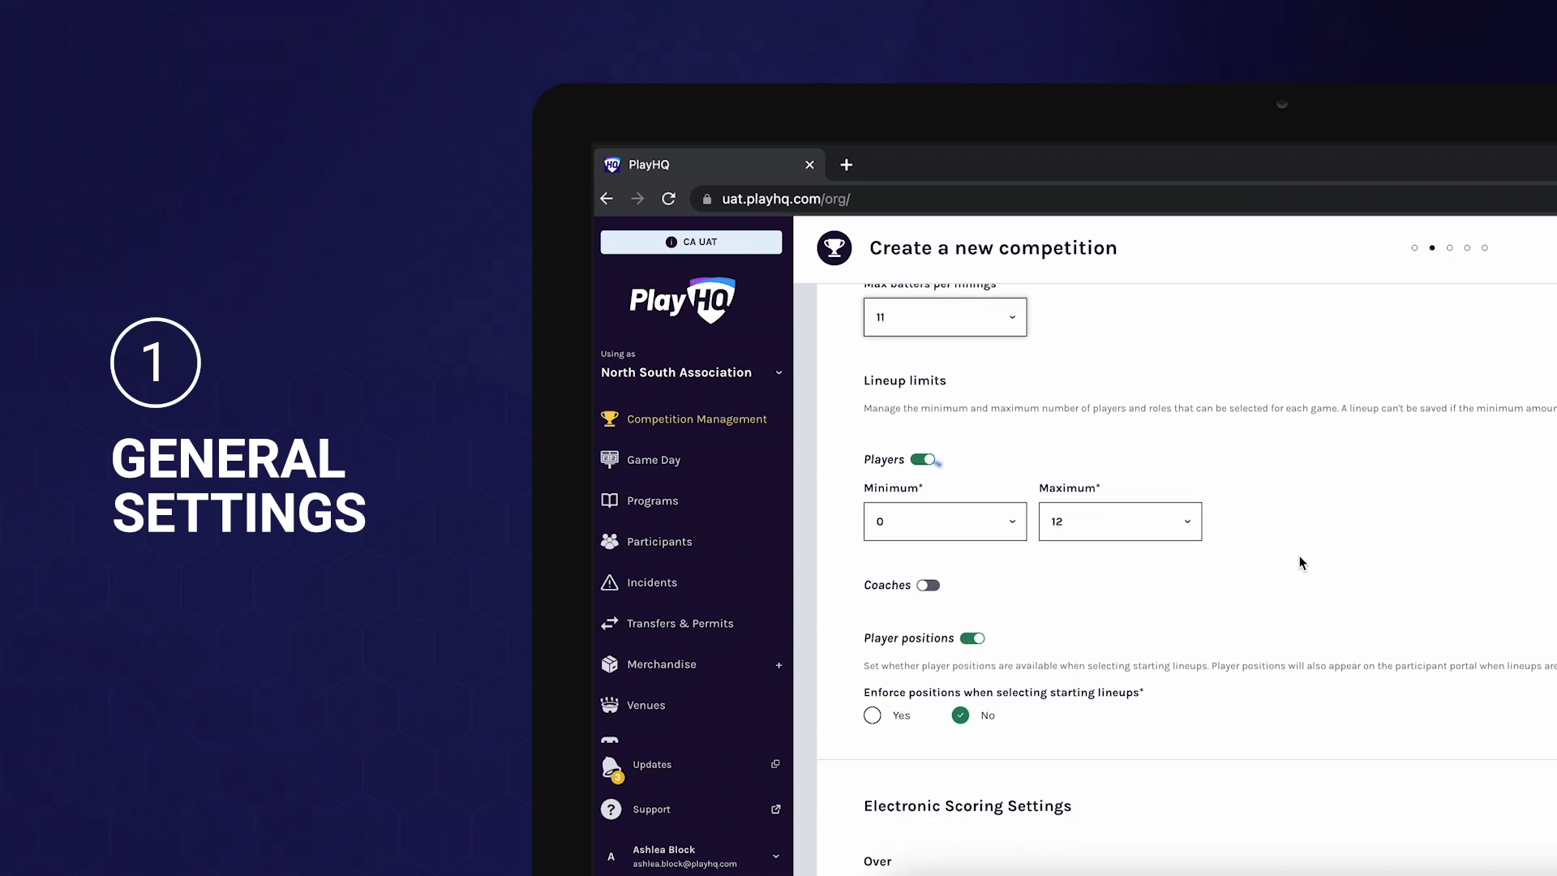
pyautogui.click(950, 529)
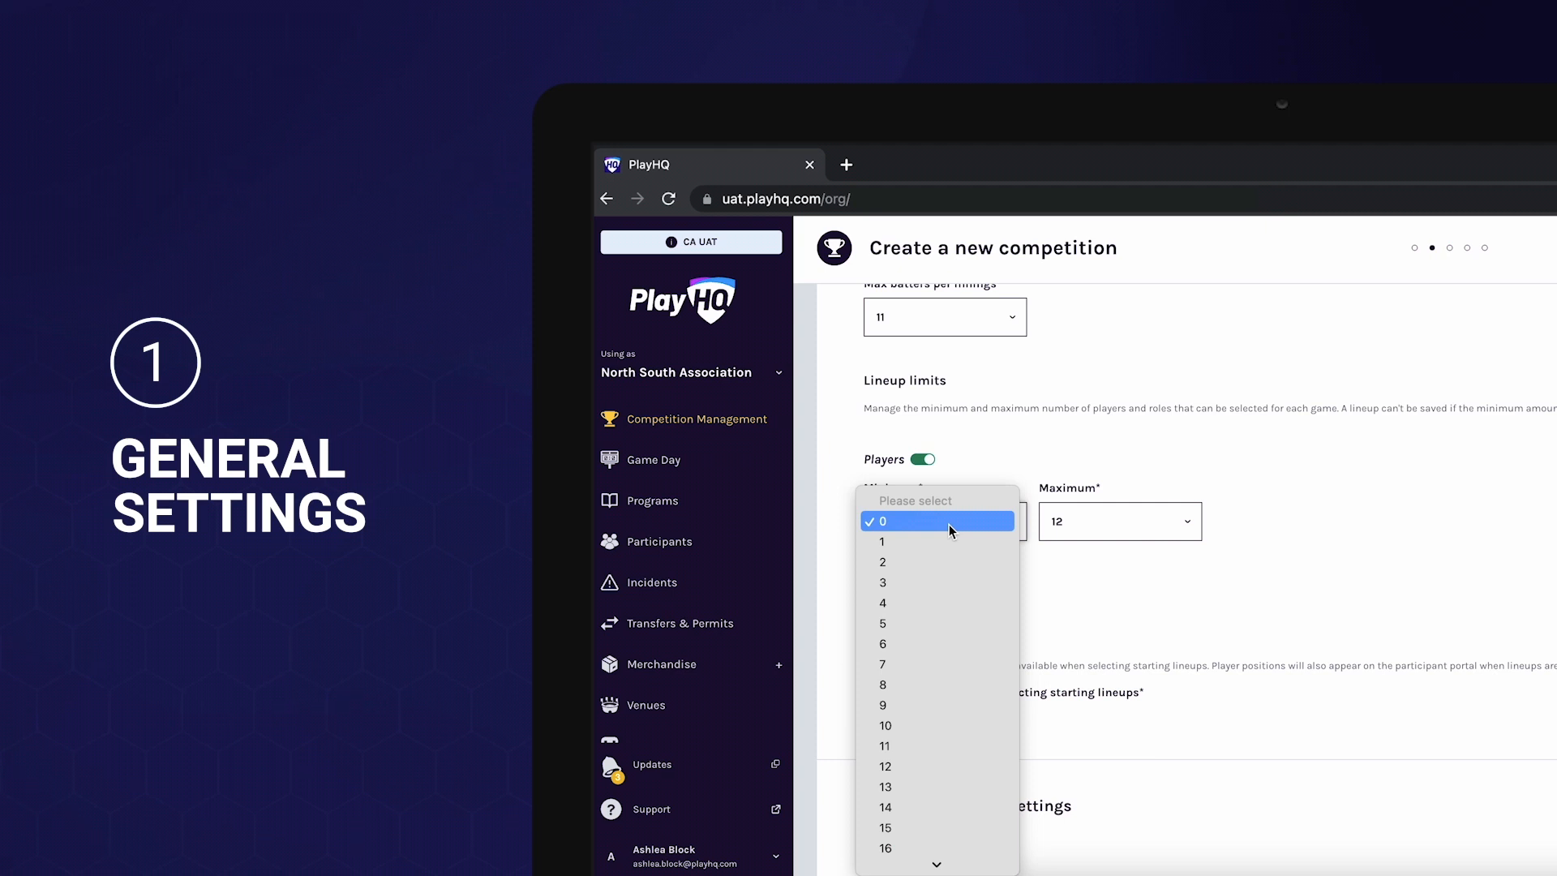
pyautogui.click(922, 685)
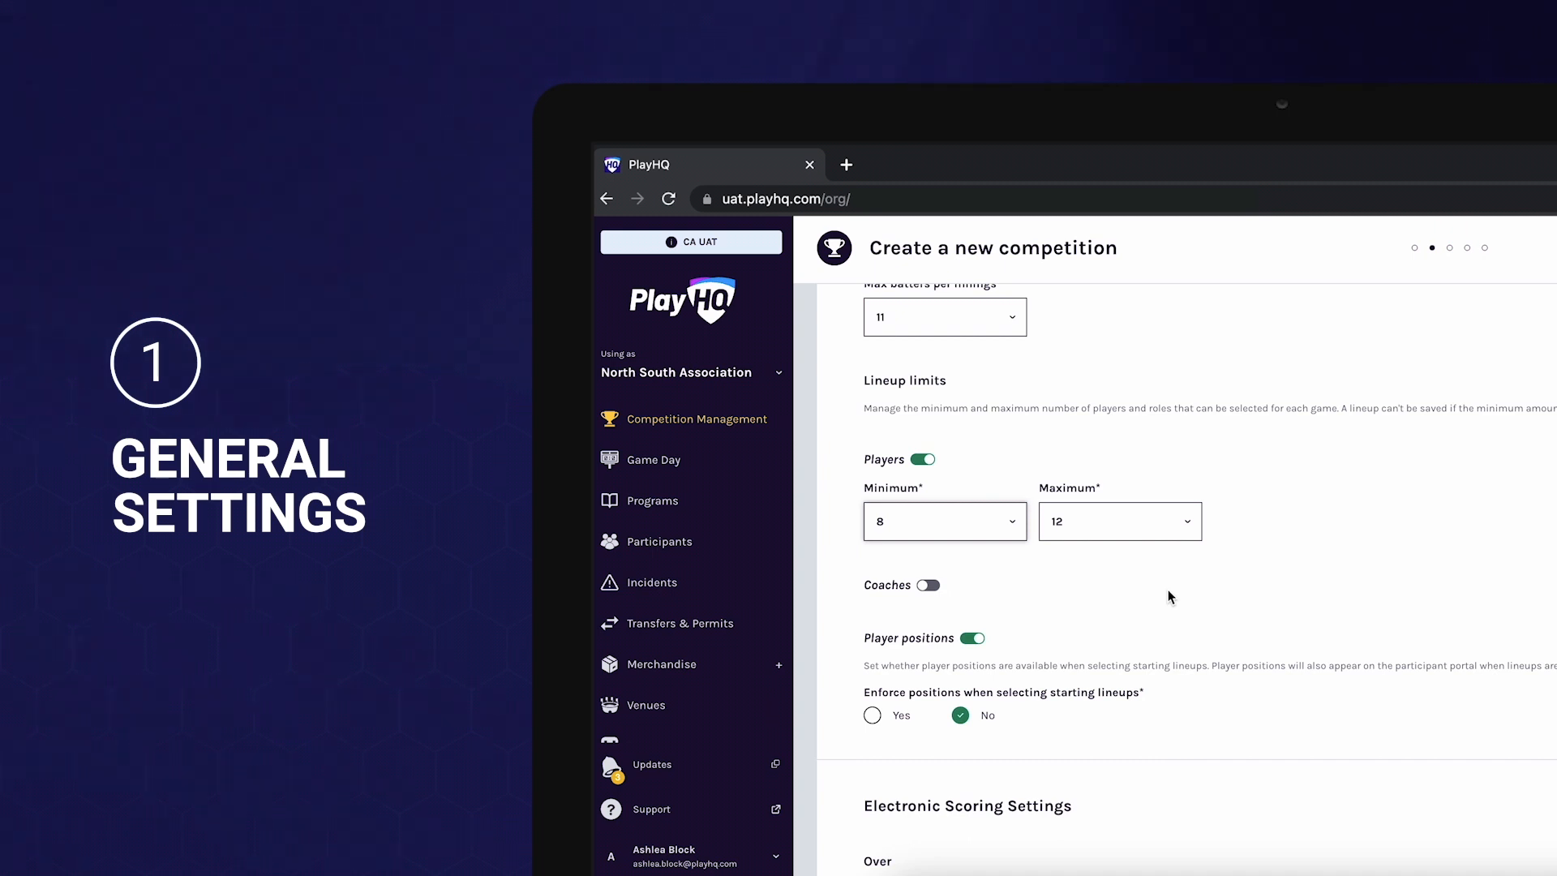
# Examine the electronic scoring options for legal and maximum balls per over
pyautogui.scroll(-3, 1167, 590)
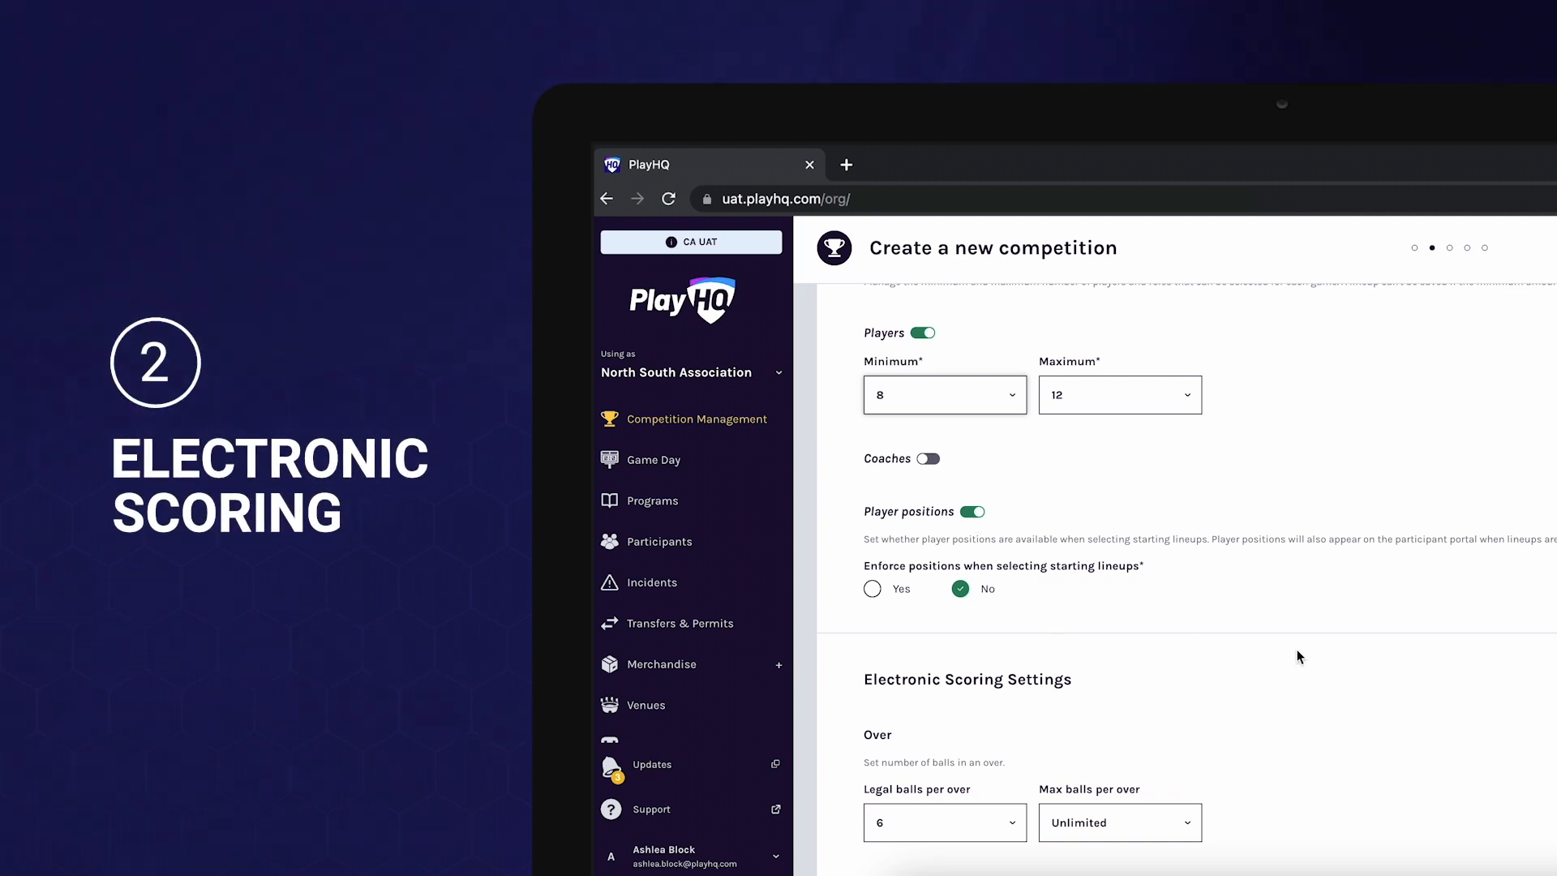
pyautogui.scroll(-1, 1297, 652)
pyautogui.scroll(-4, 1297, 655)
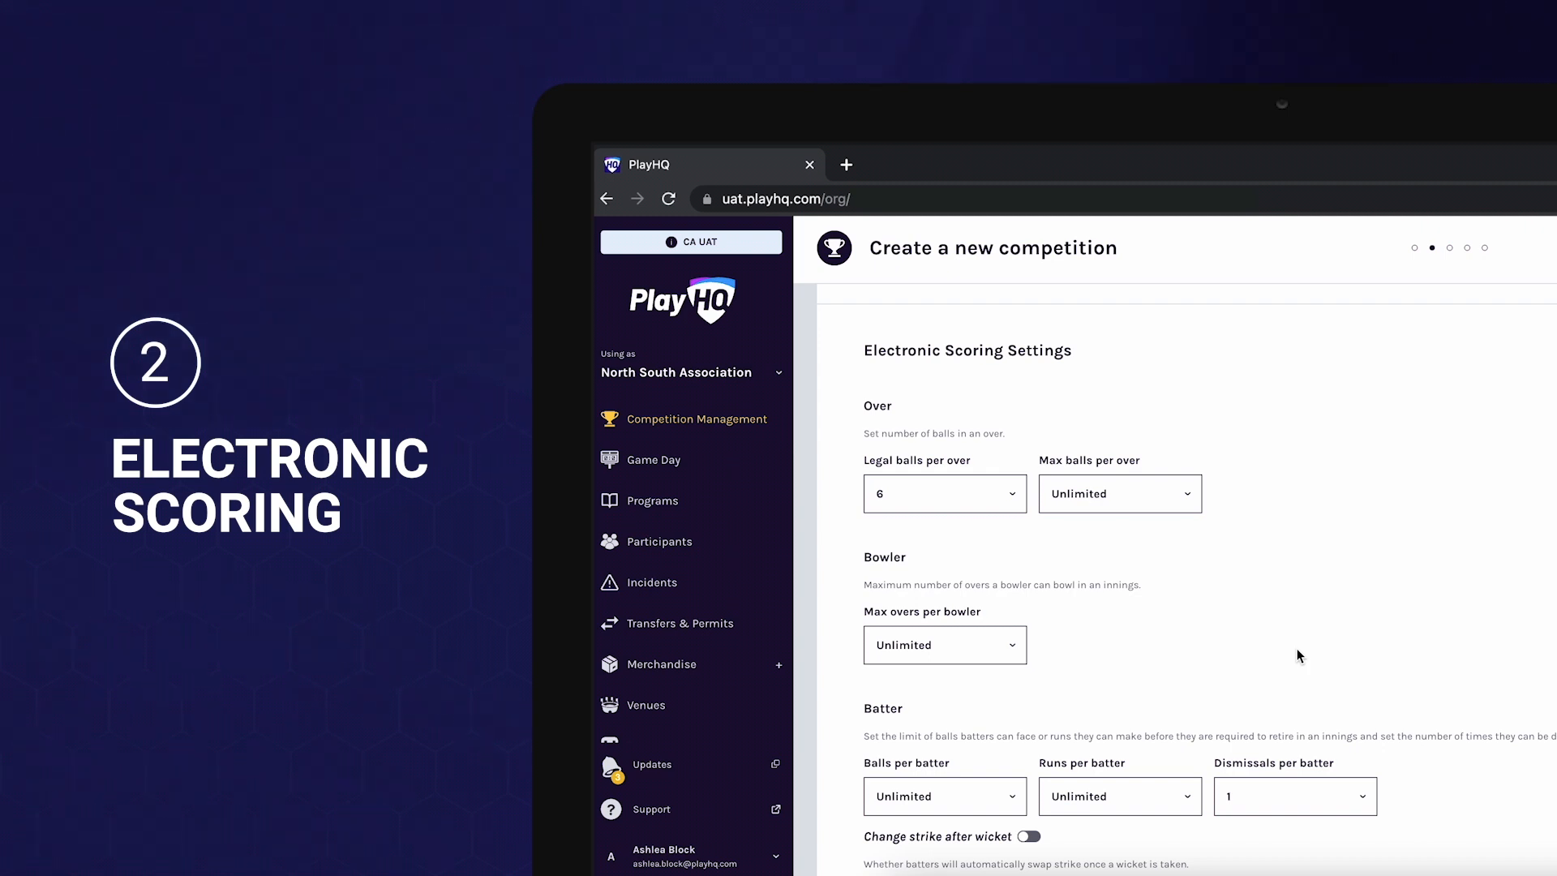
pyautogui.scroll(-1, 1296, 651)
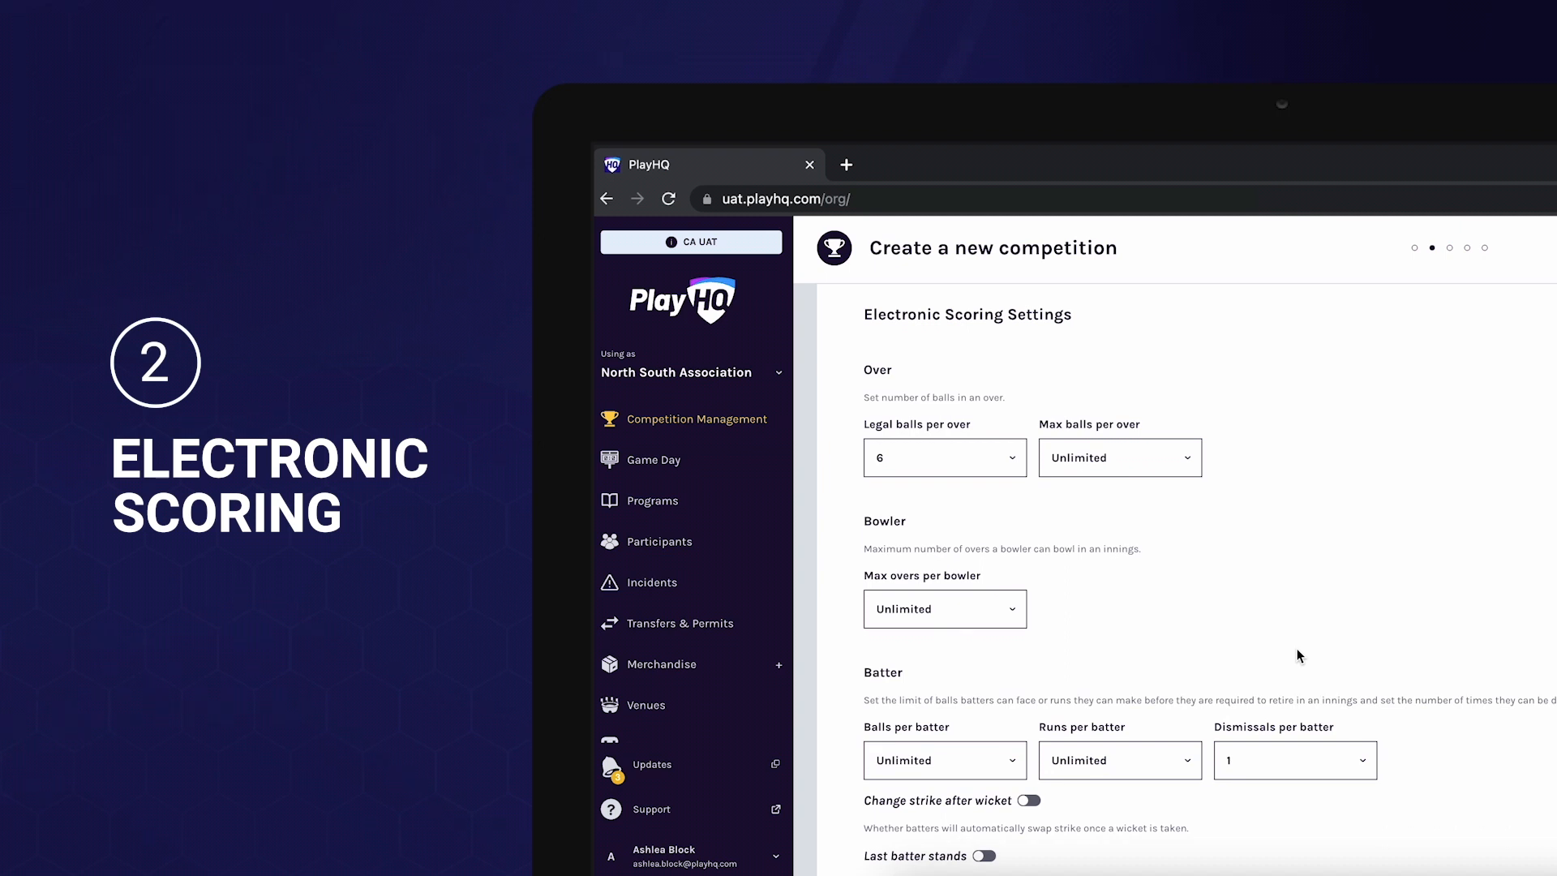
pyautogui.click(983, 474)
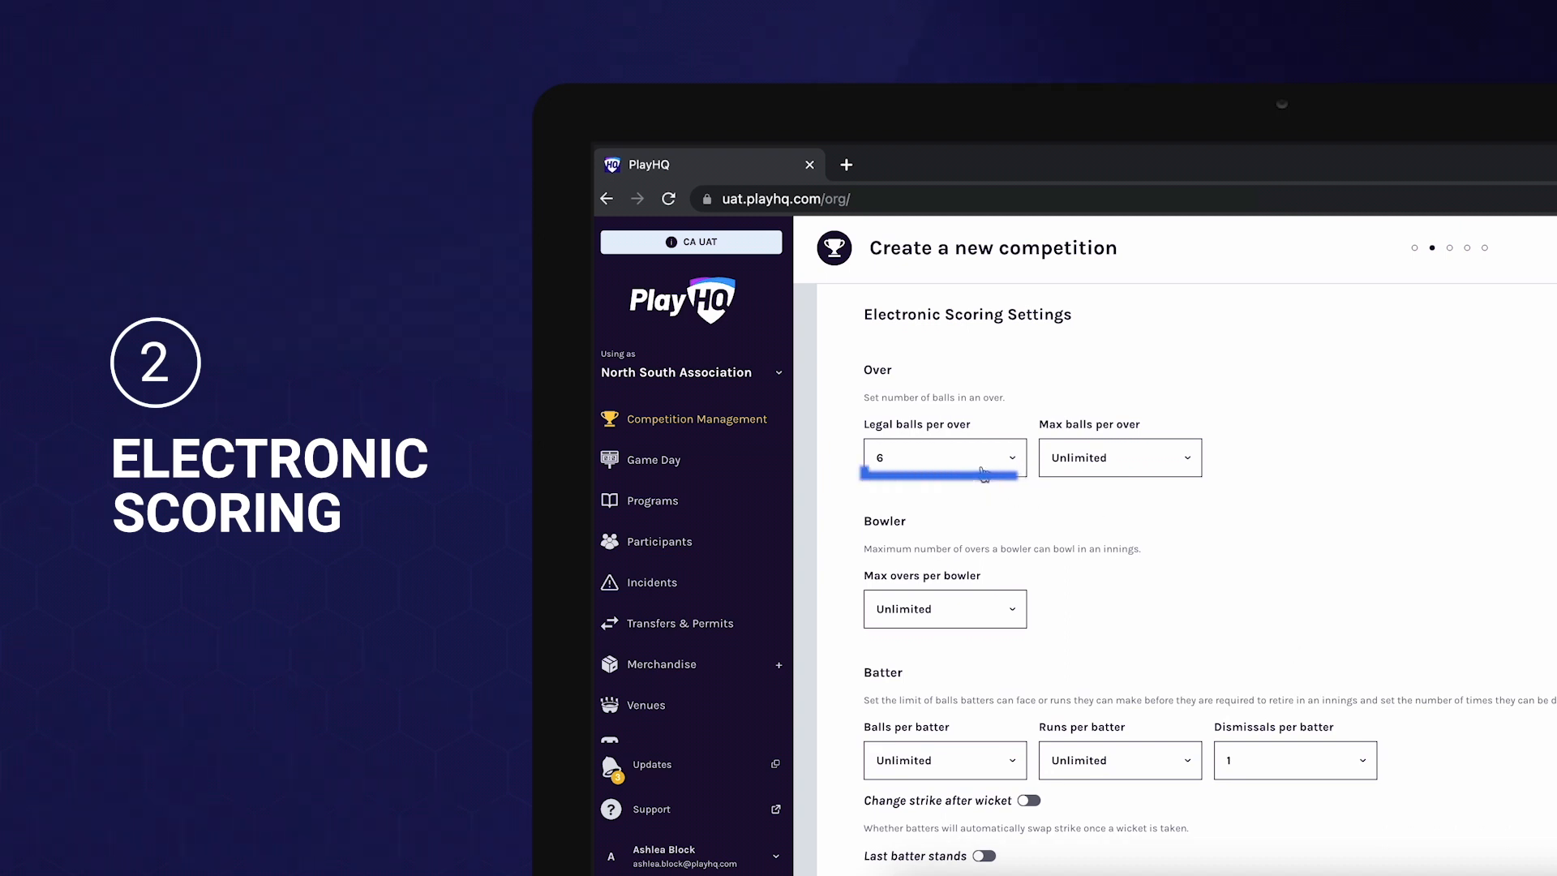
pyautogui.click(1107, 462)
pyautogui.click(1272, 479)
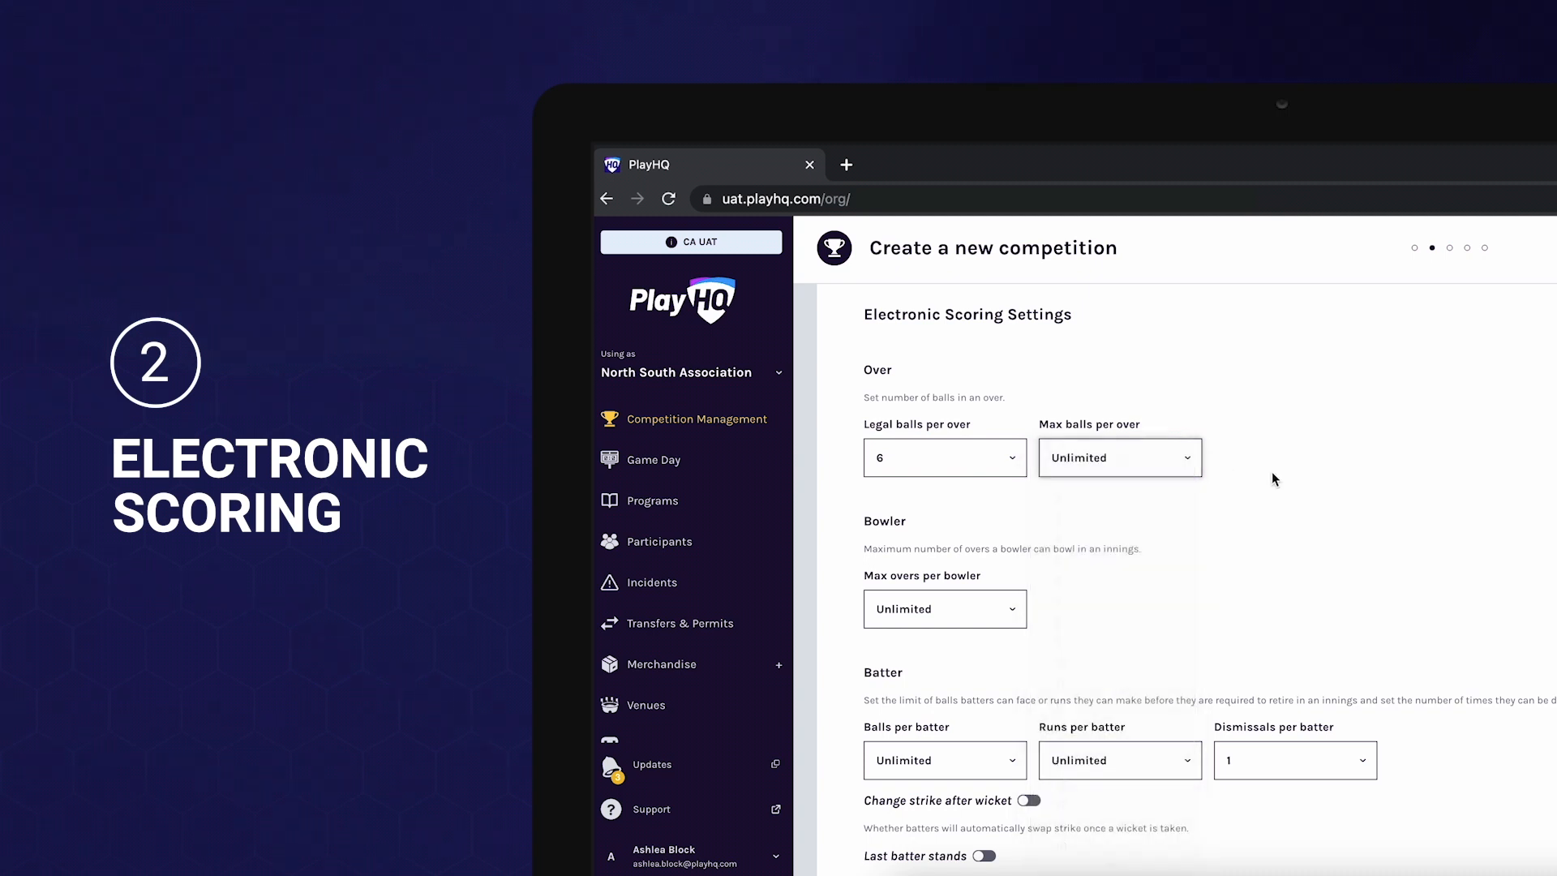
# Examine the available limits for overs per bowler and for balls, runs and dismissals per batter
pyautogui.scroll(-2, 1053, 579)
pyautogui.scroll(-1, 1053, 578)
pyautogui.click(988, 486)
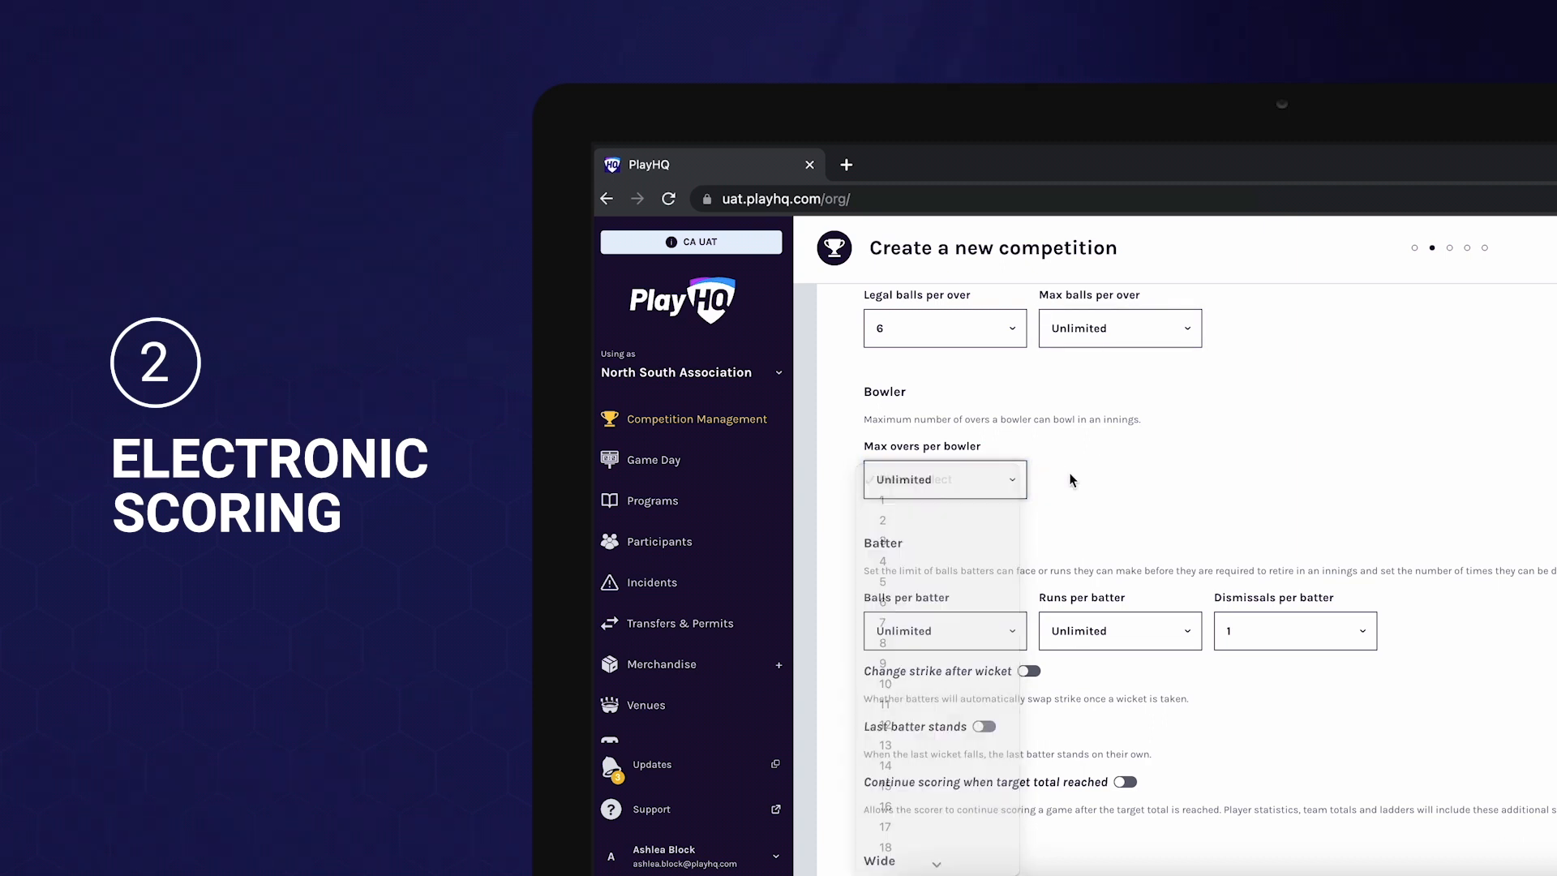
pyautogui.scroll(-1, 1218, 561)
pyautogui.scroll(-3, 1218, 561)
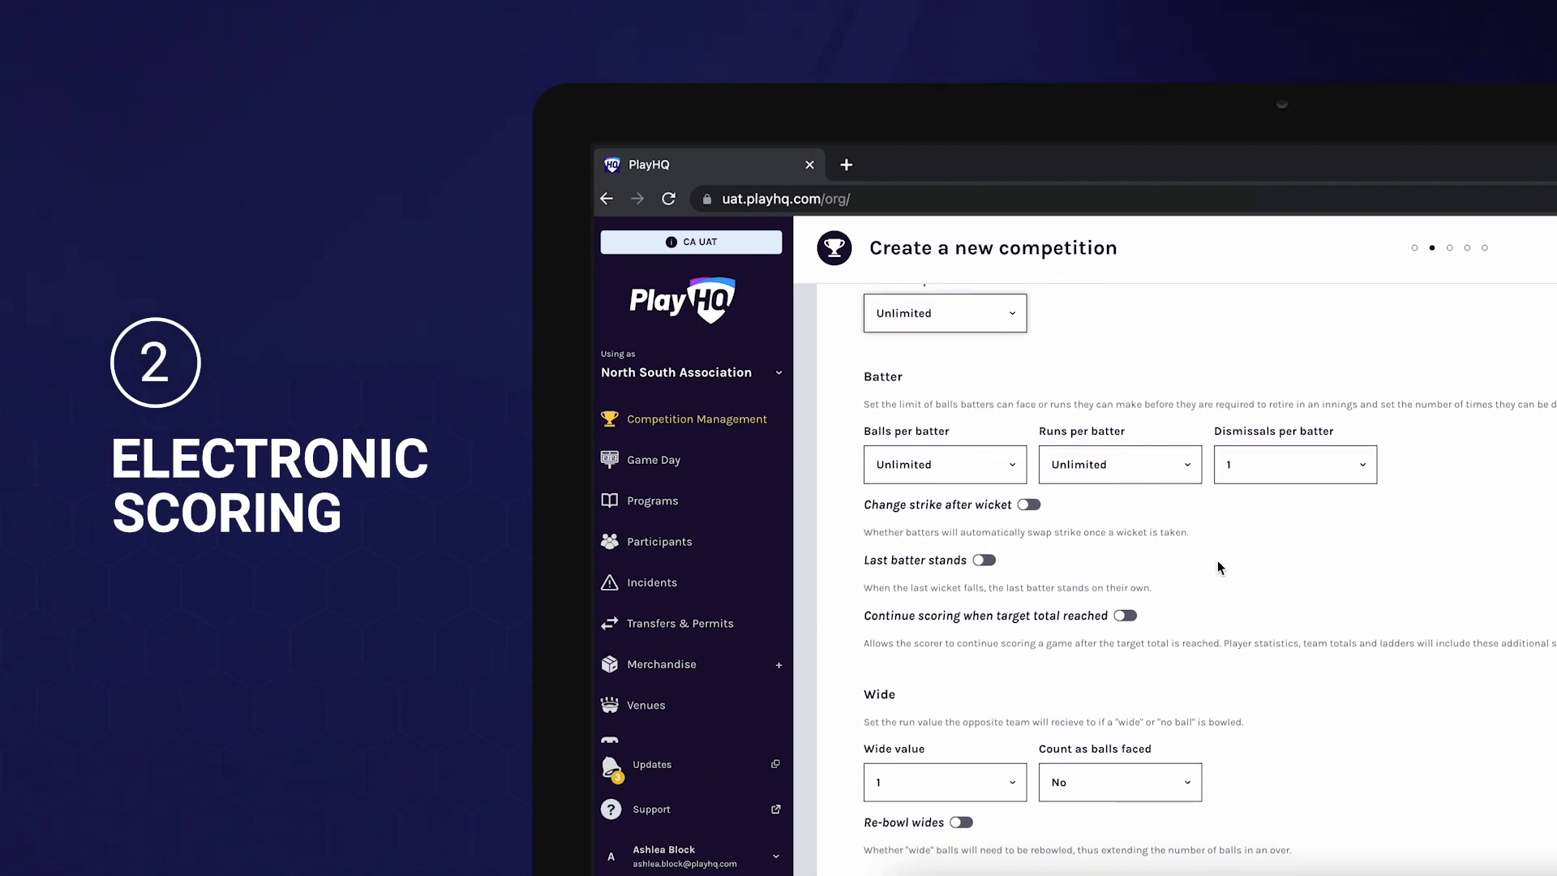
pyautogui.click(985, 438)
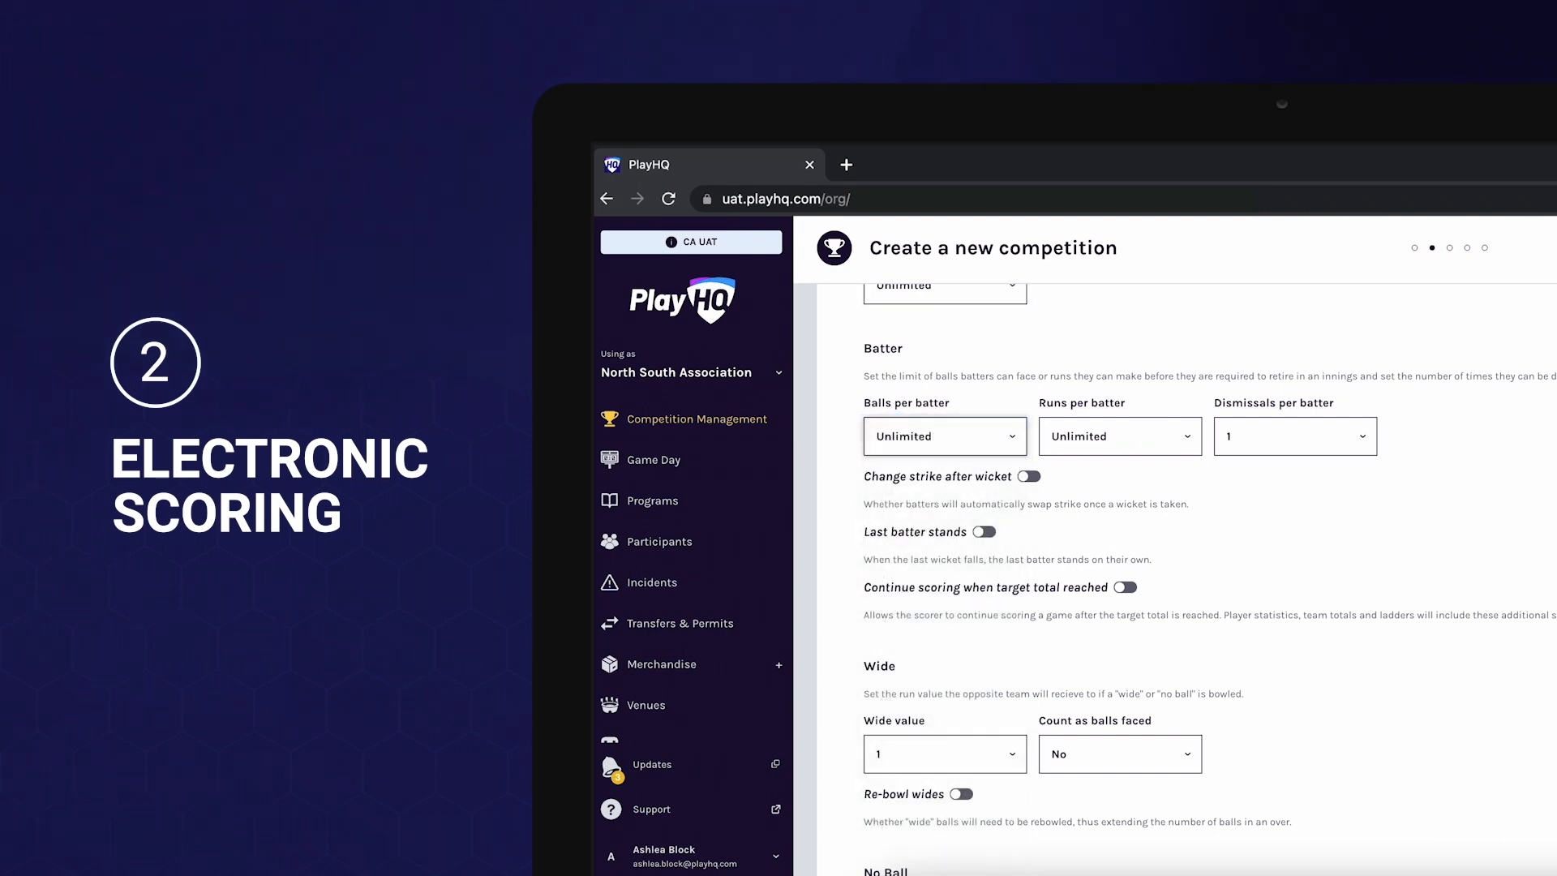
pyautogui.click(1165, 432)
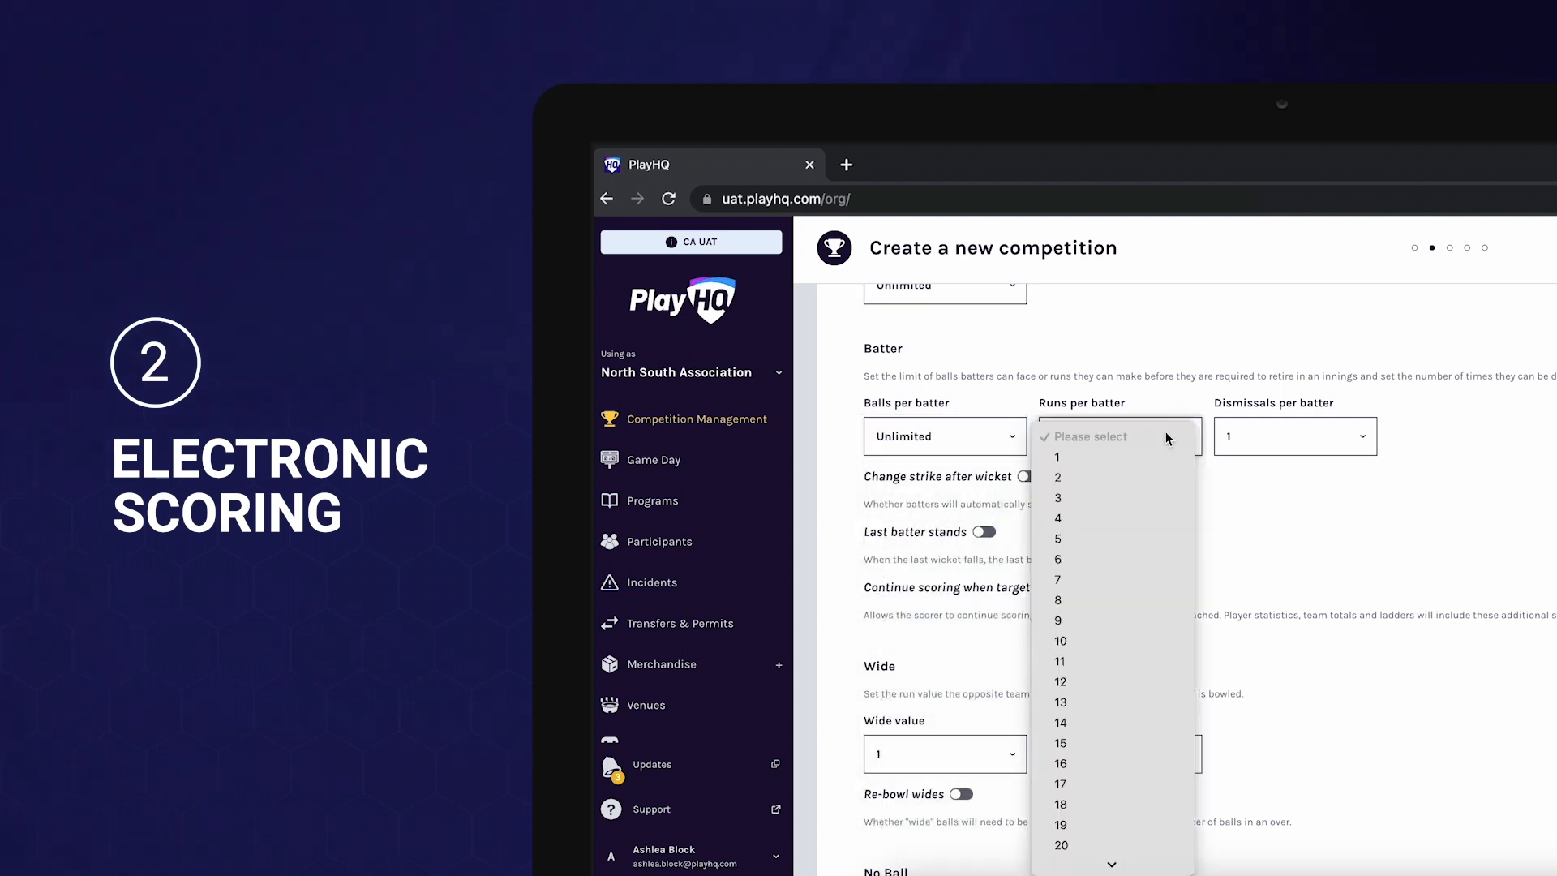
pyautogui.click(1314, 444)
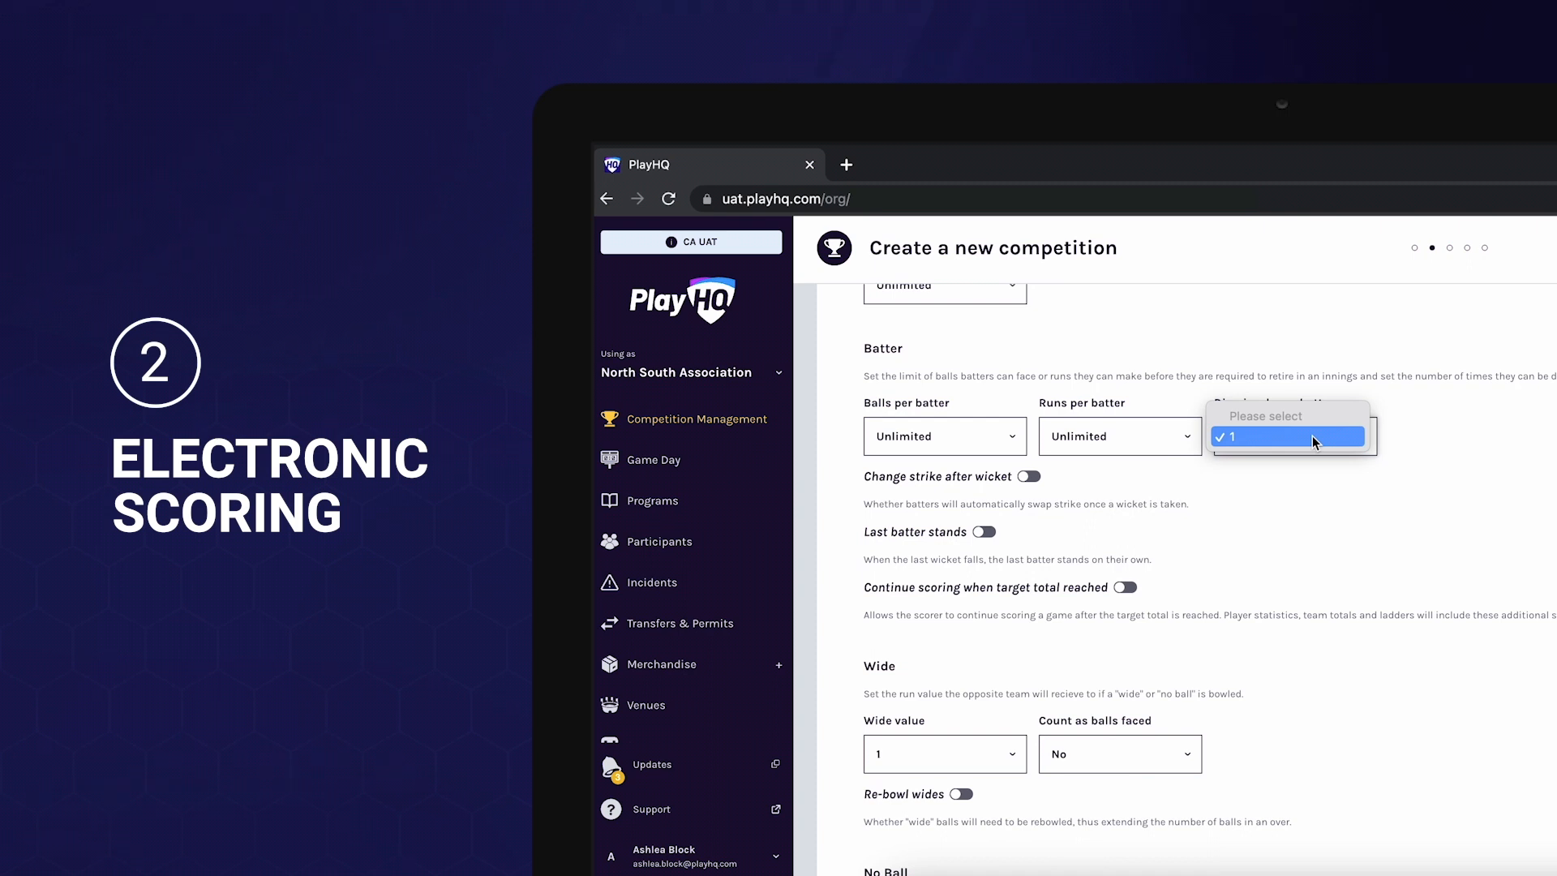
pyautogui.click(1462, 455)
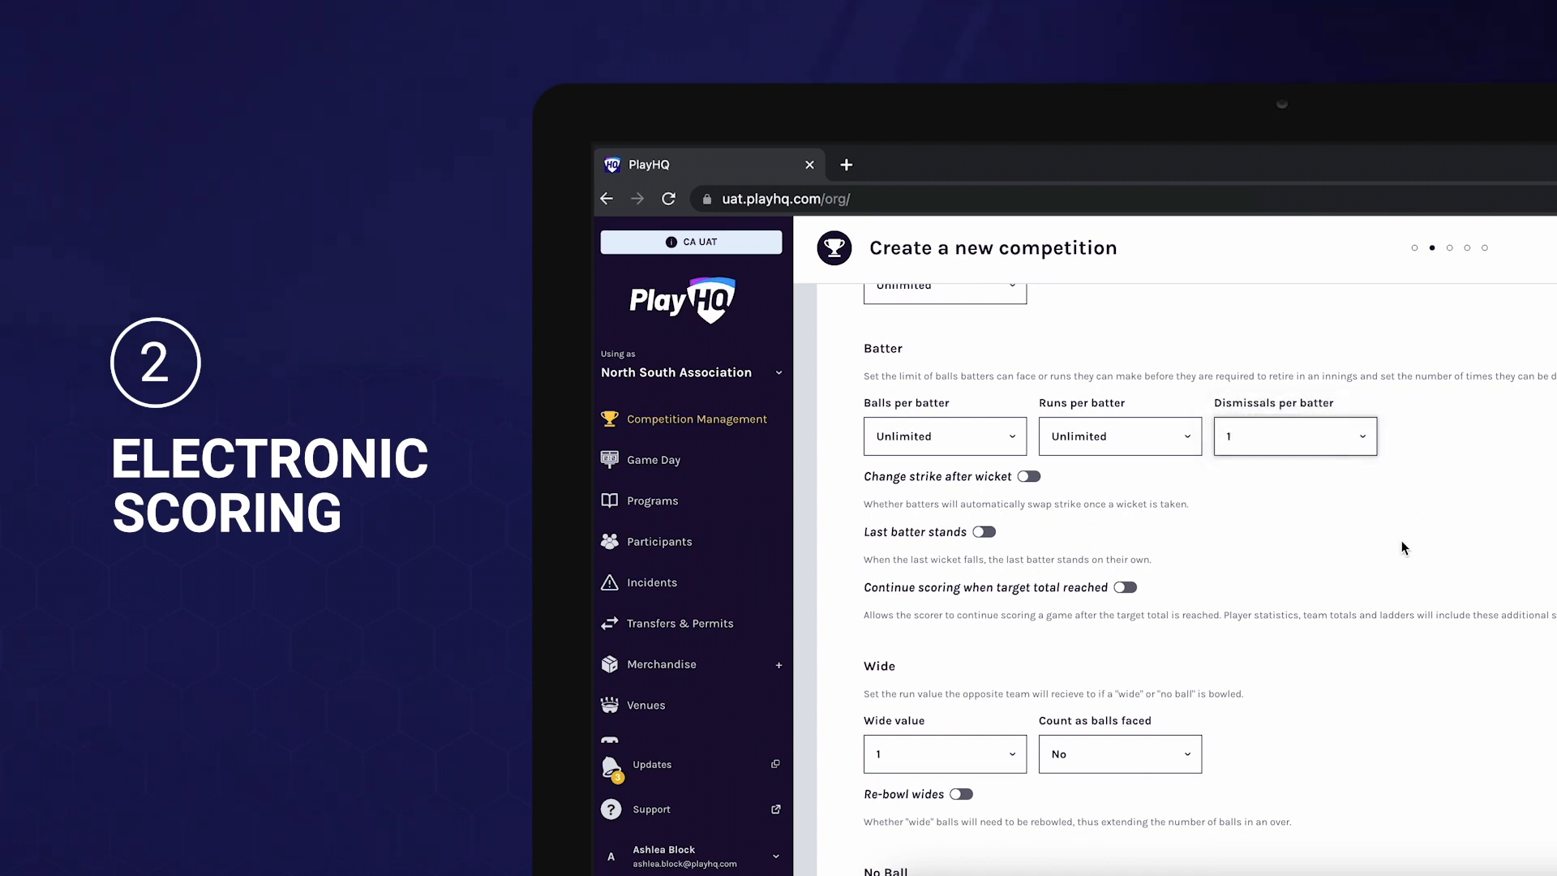
# Try out the Change strike after wicket, Last batter stands and Continue scoring when target total reached settings
pyautogui.scroll(-1, 1401, 541)
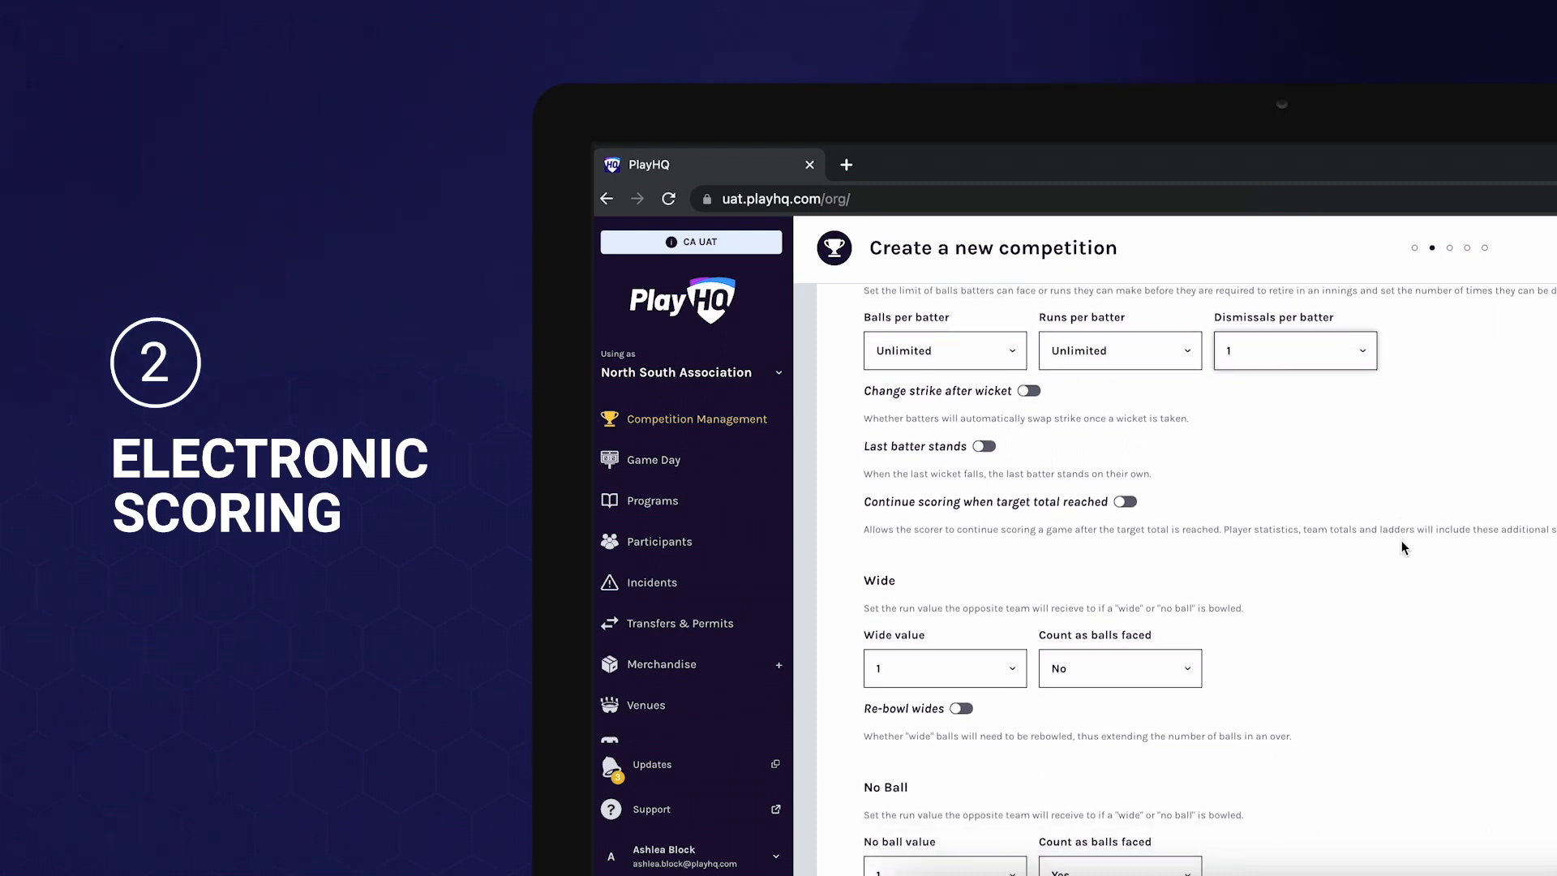
pyautogui.click(1036, 397)
pyautogui.click(1037, 397)
pyautogui.click(989, 454)
pyautogui.click(1128, 504)
# Examine the scoring options for wides, covering the wide value, count as balls faced and re-bowl wides
pyautogui.scroll(-3, 1297, 580)
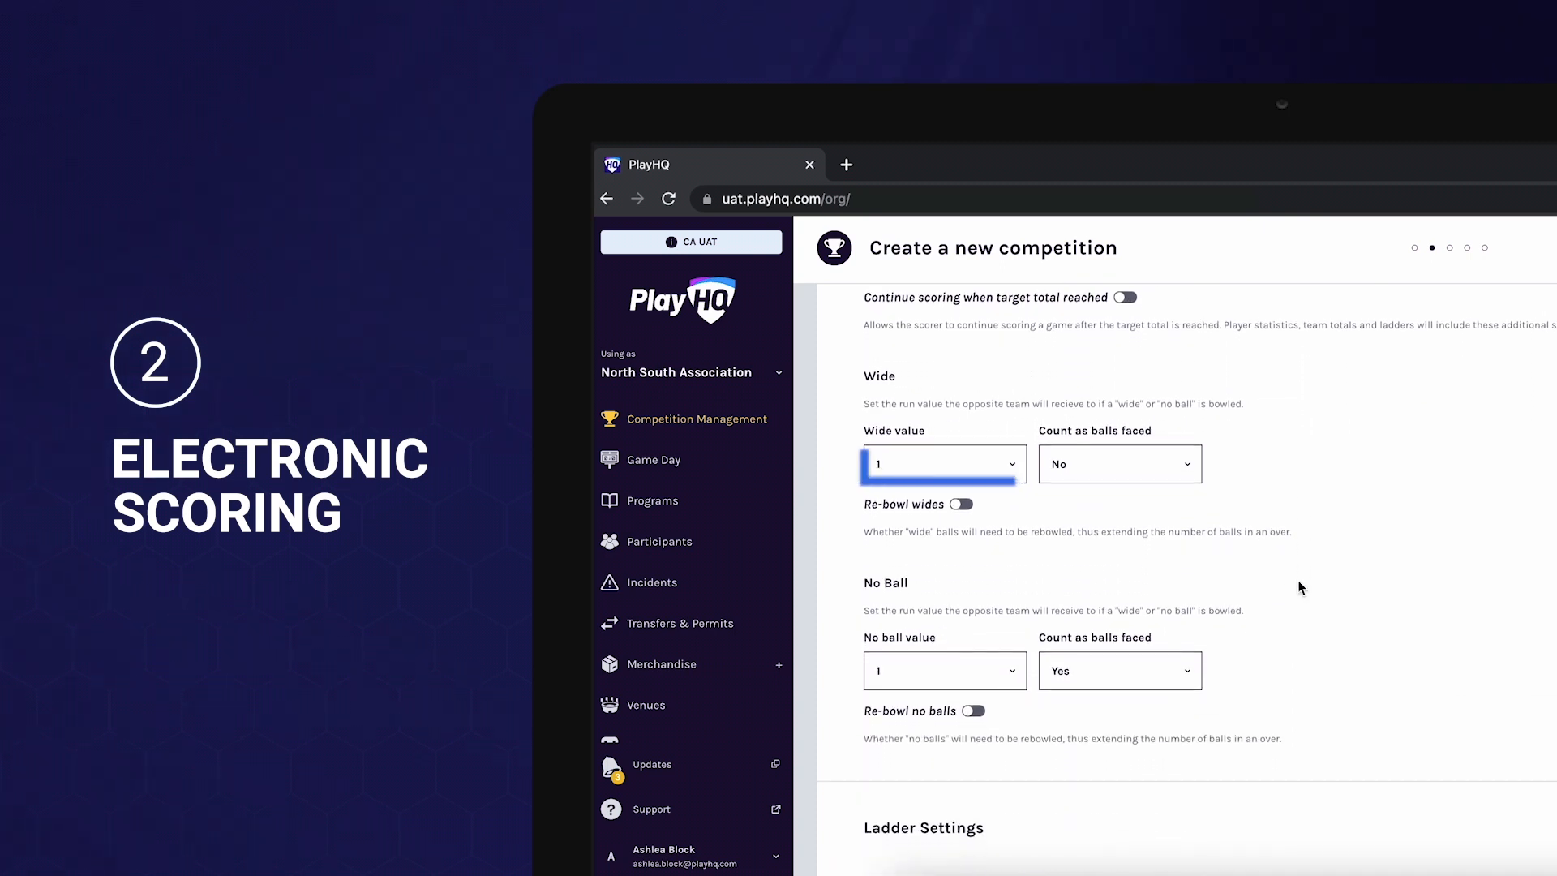
pyautogui.click(1020, 475)
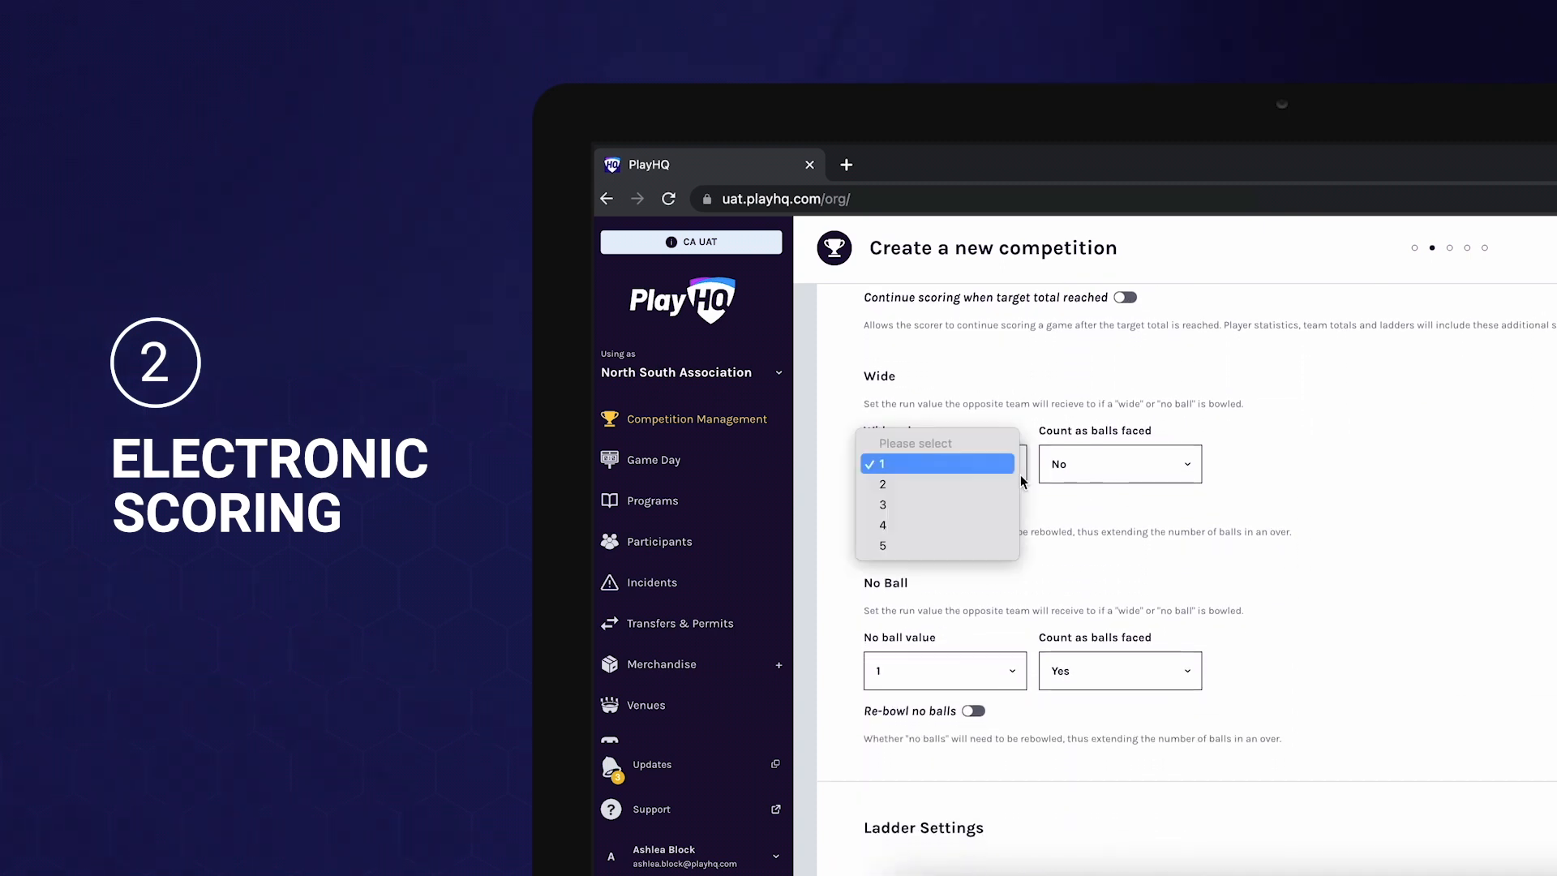
pyautogui.click(1152, 463)
pyautogui.click(1182, 468)
pyautogui.click(1184, 471)
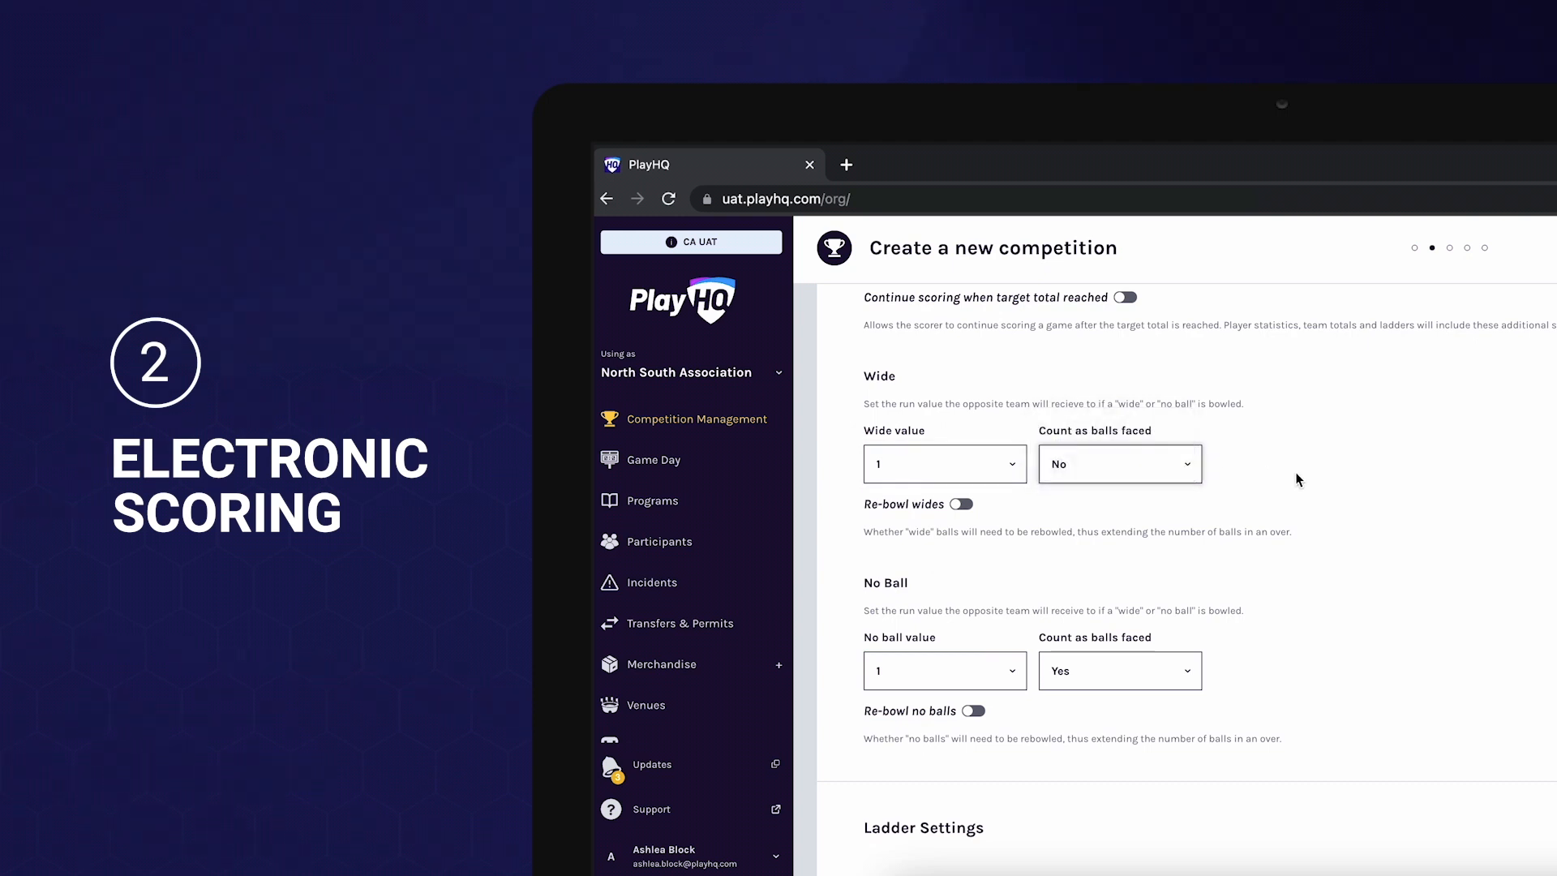
pyautogui.click(965, 504)
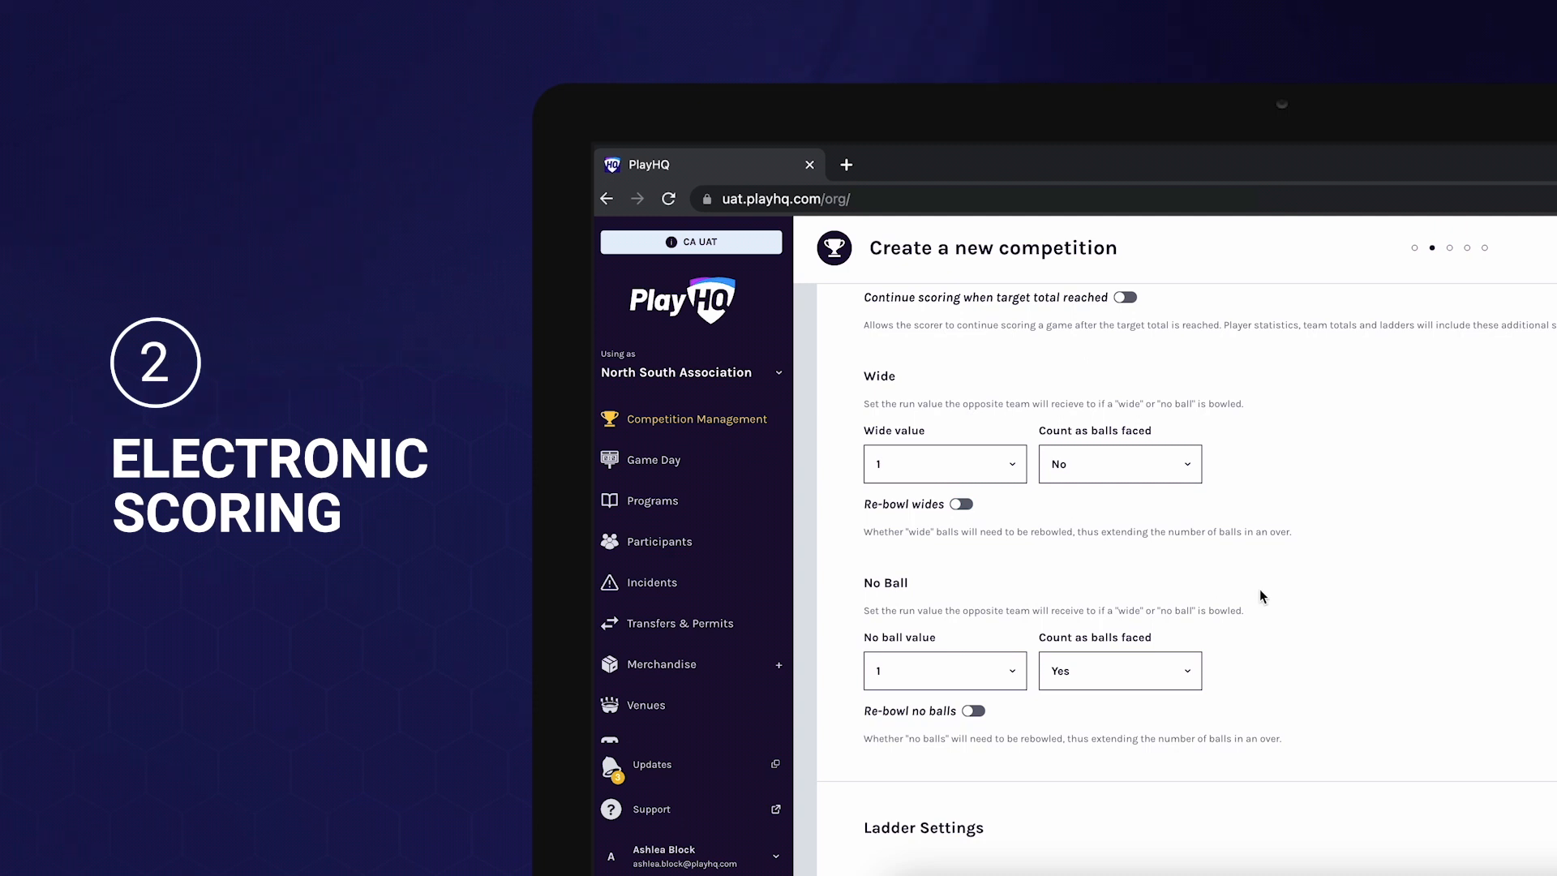
# Examine the sport default point values for game outcomes in the ladder settings
pyautogui.scroll(-2, 1260, 590)
pyautogui.scroll(-3, 1261, 591)
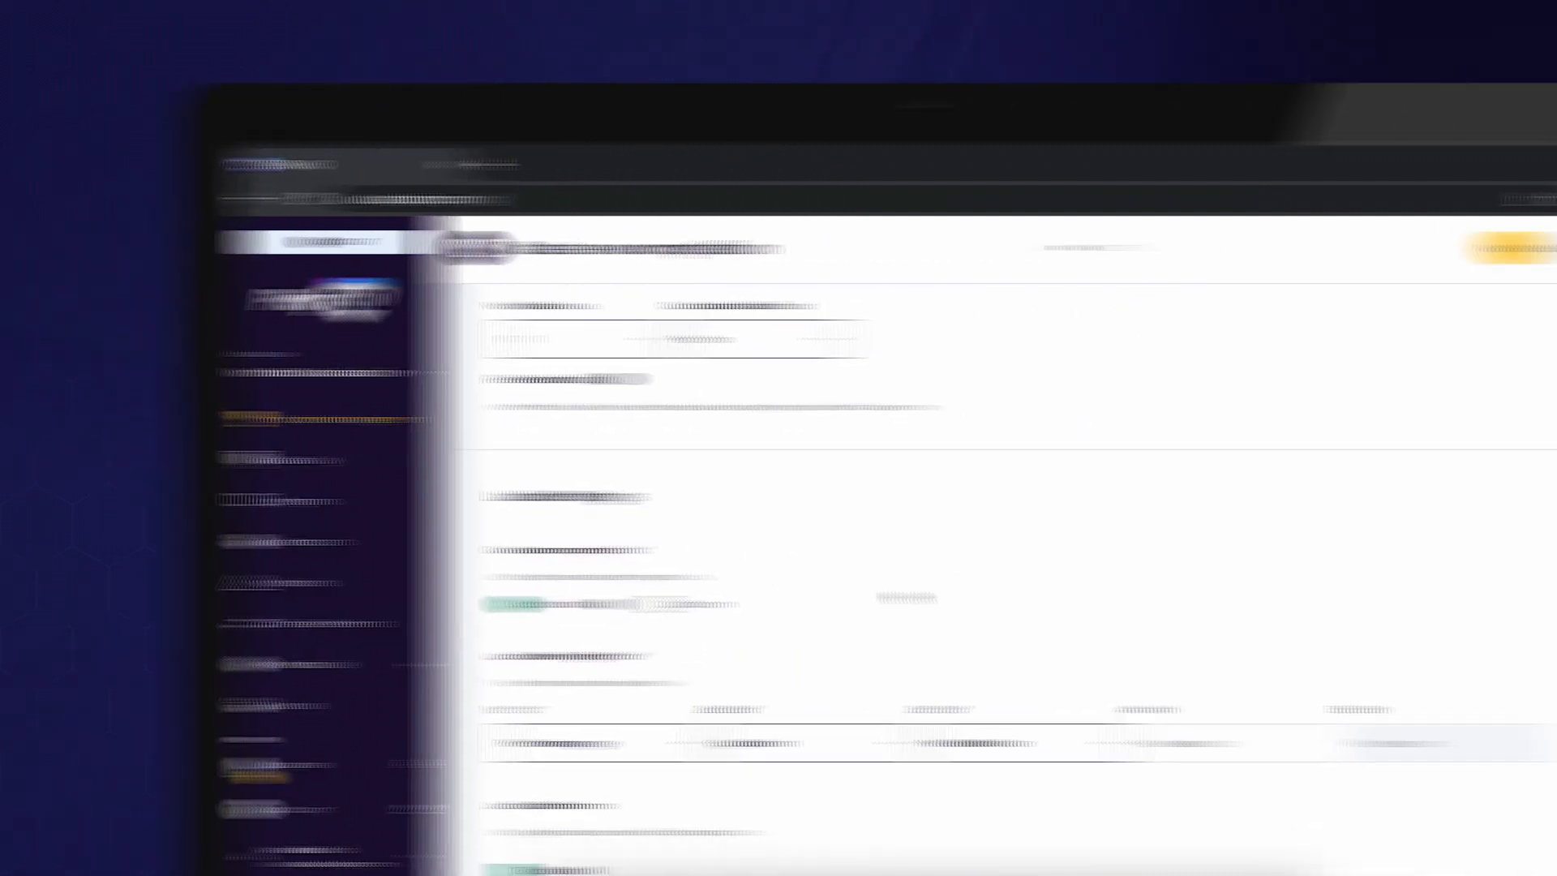
pyautogui.scroll(-3, 904, 596)
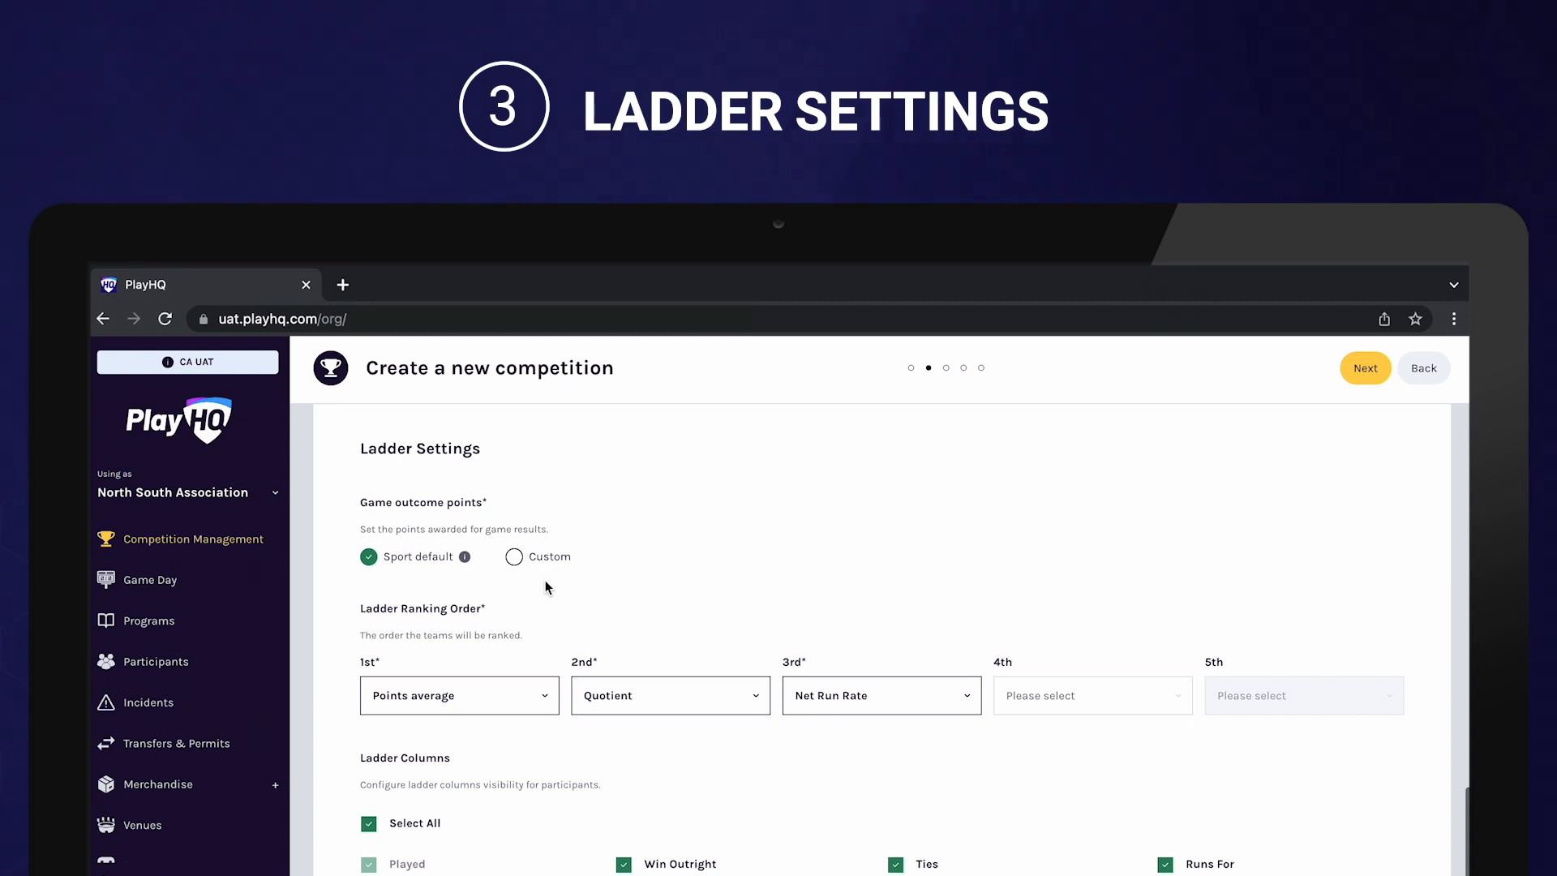
pyautogui.click(465, 557)
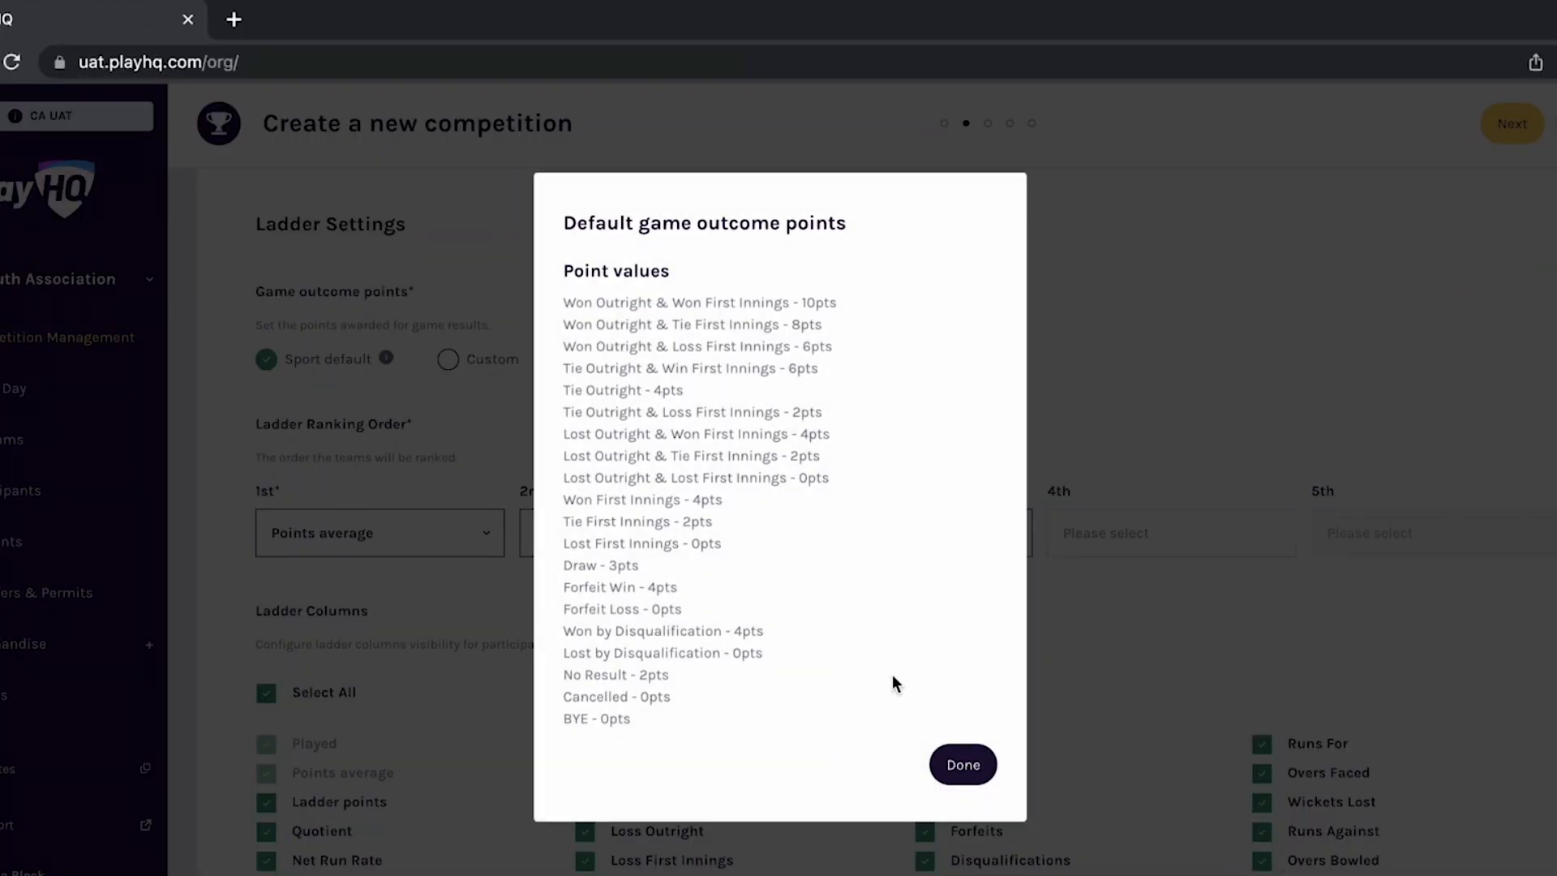
pyautogui.click(988, 777)
# Switch the game outcome points to Custom, with WO & T1st set to 7.0 and N/R kept at 2.0
pyautogui.click(448, 359)
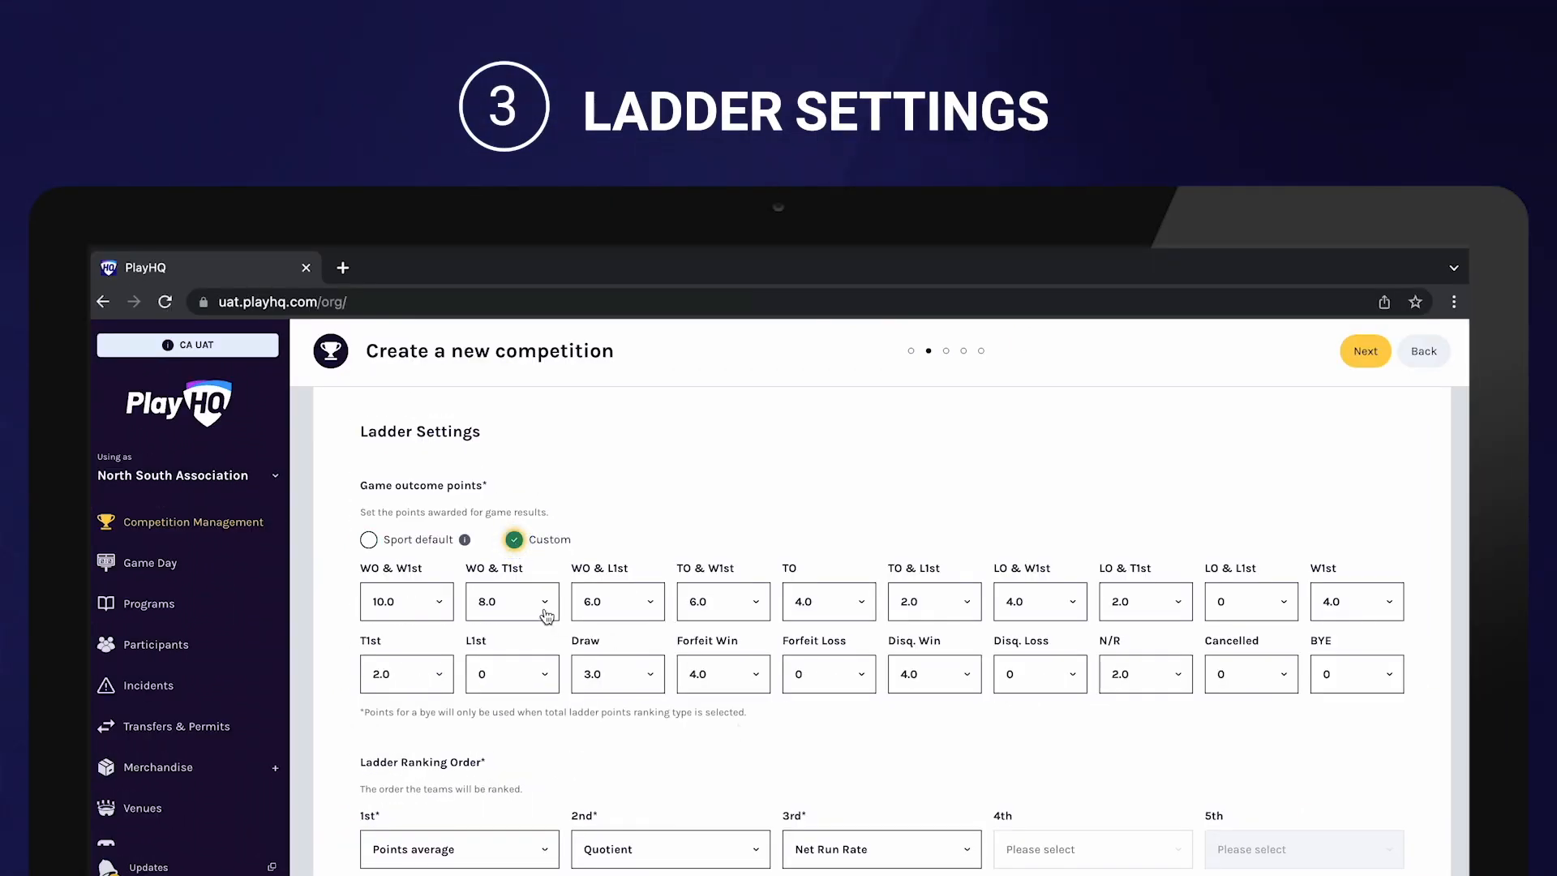
pyautogui.click(519, 606)
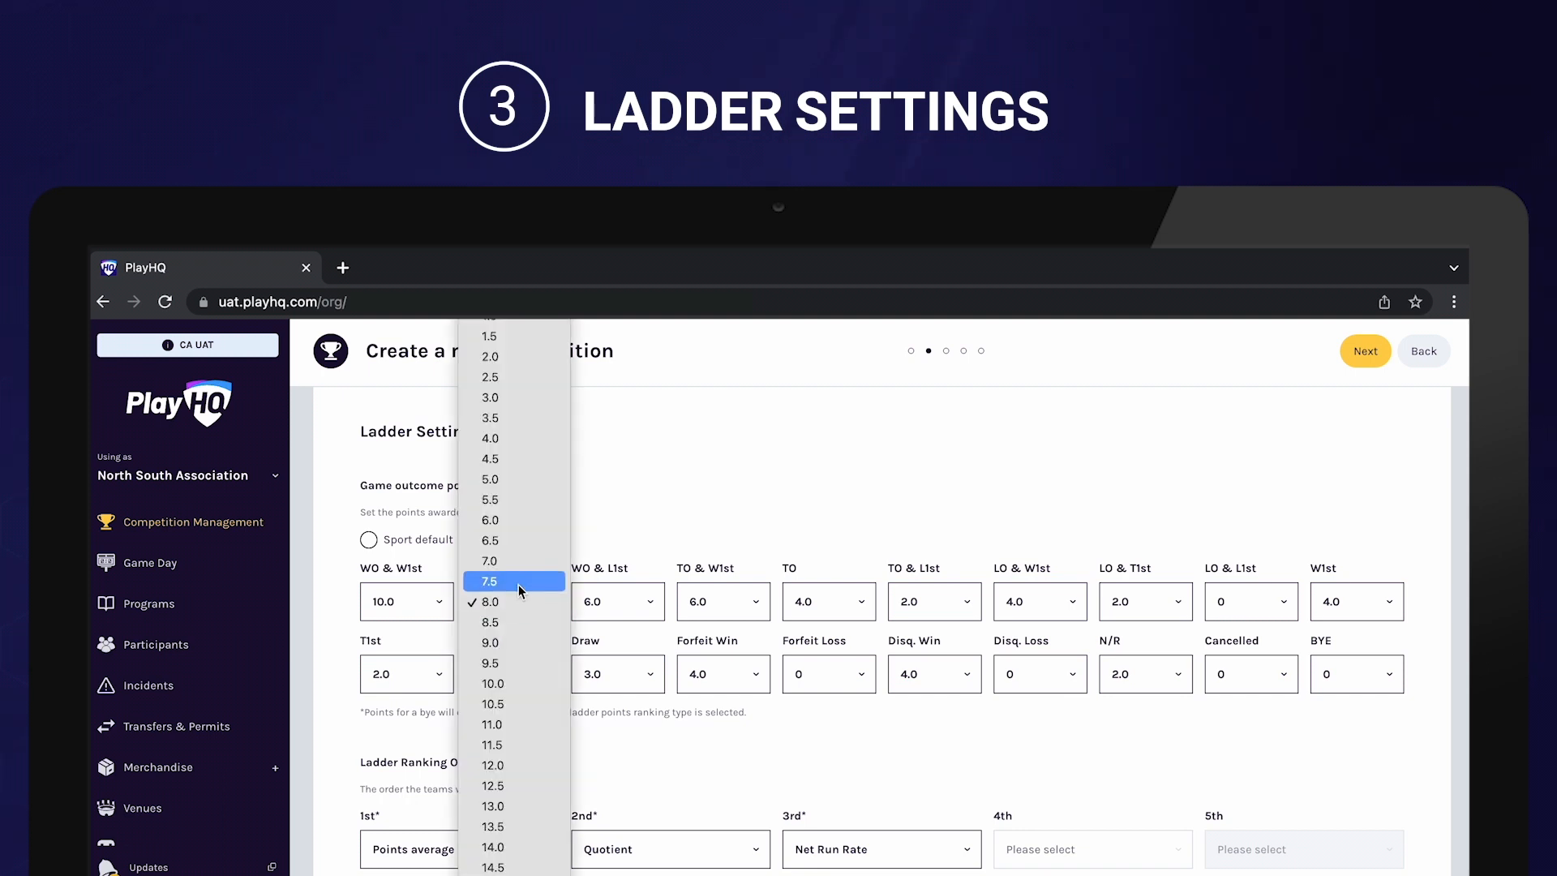
pyautogui.click(518, 582)
pyautogui.click(521, 590)
pyautogui.click(520, 583)
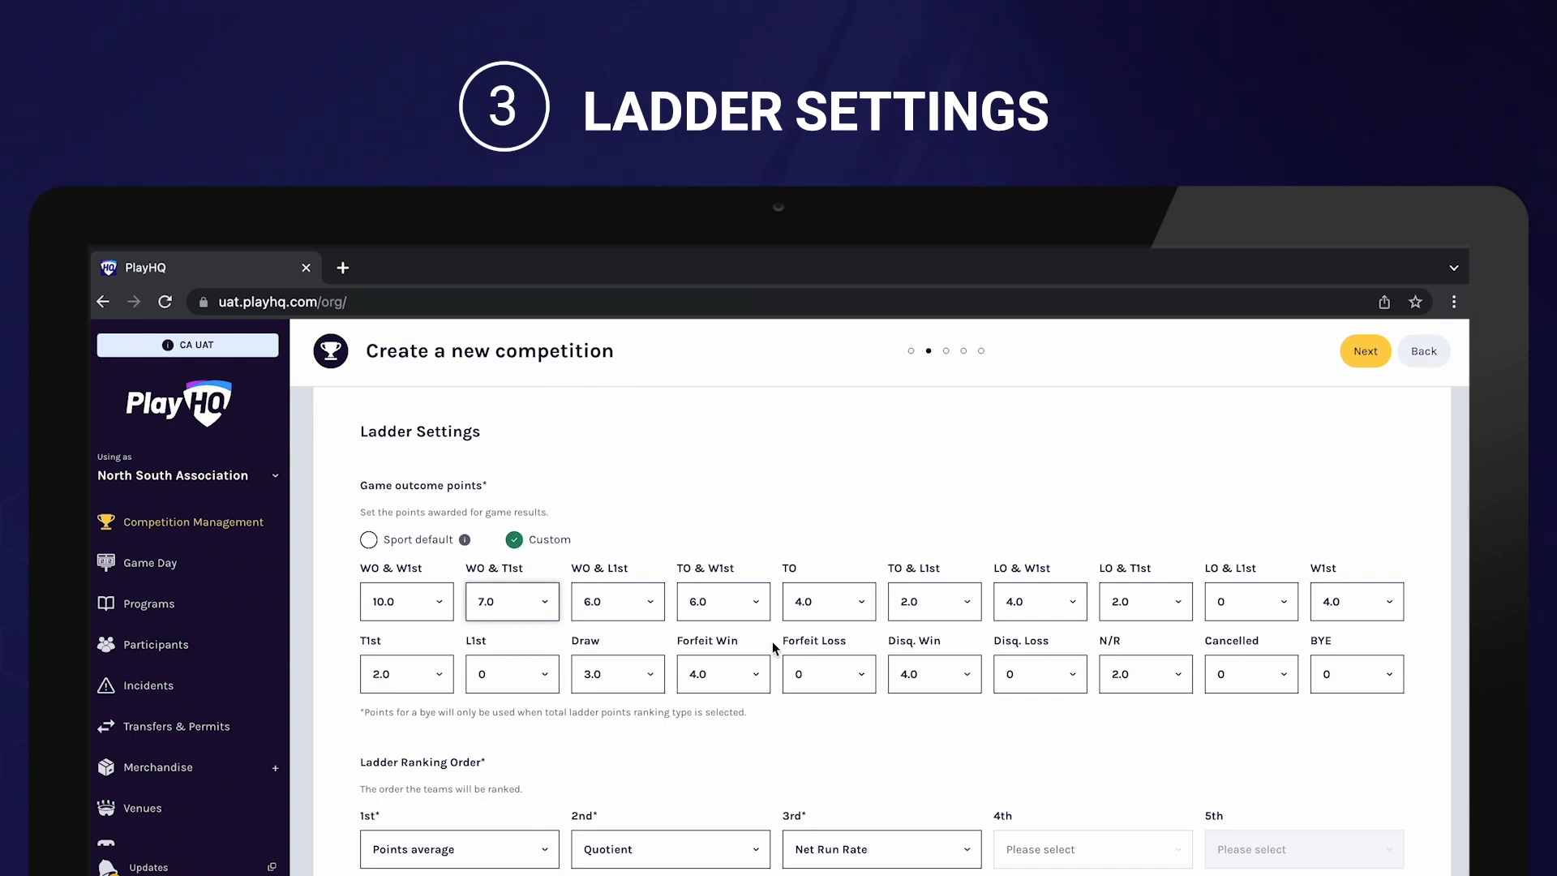
pyautogui.click(1152, 685)
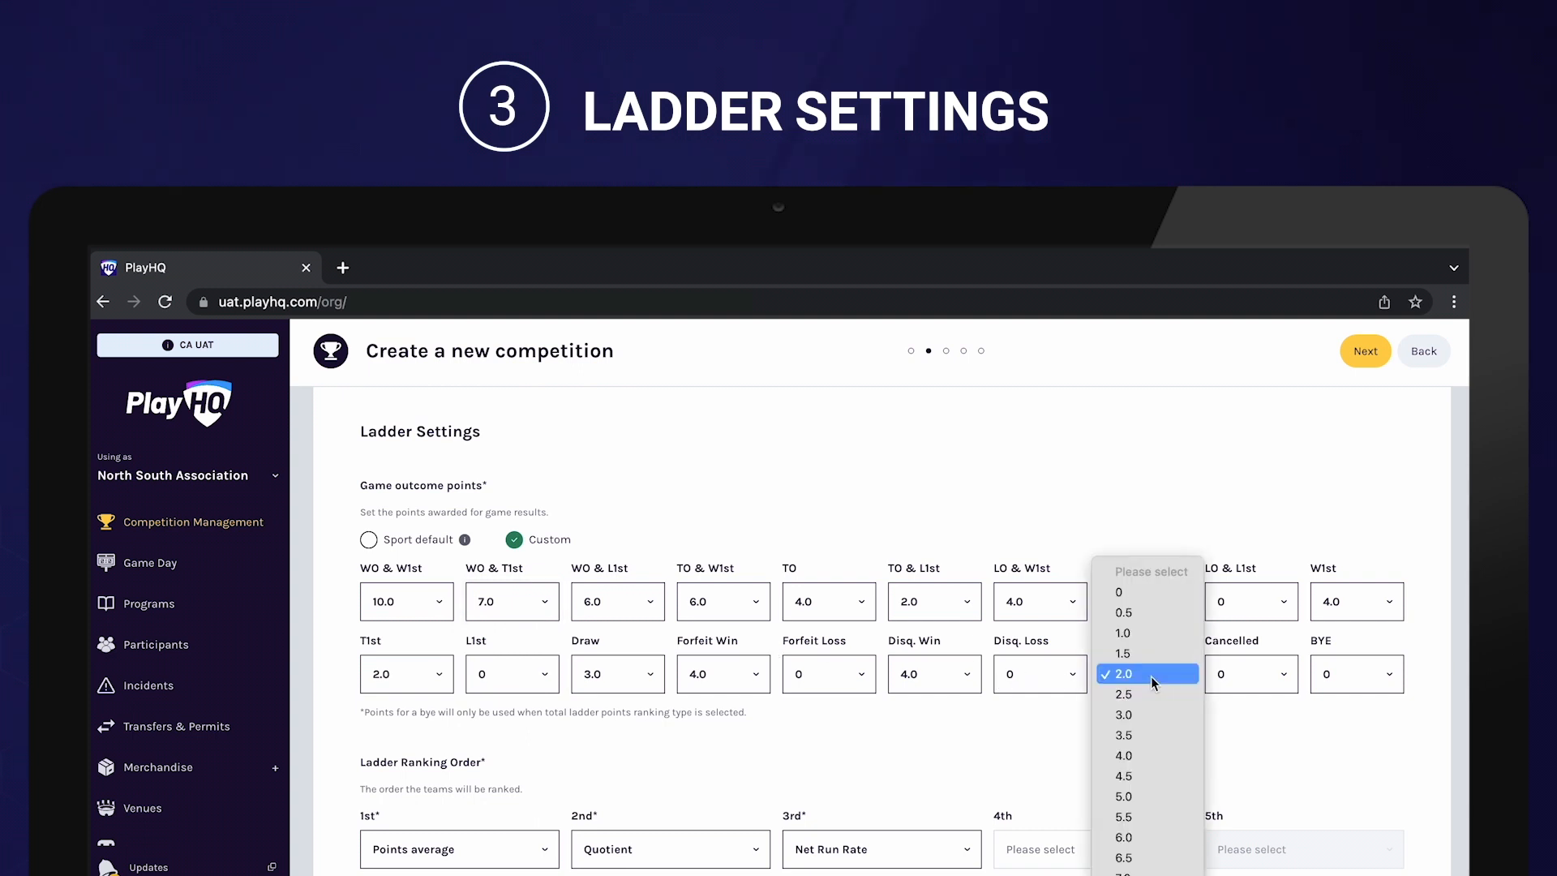
pyautogui.click(1151, 676)
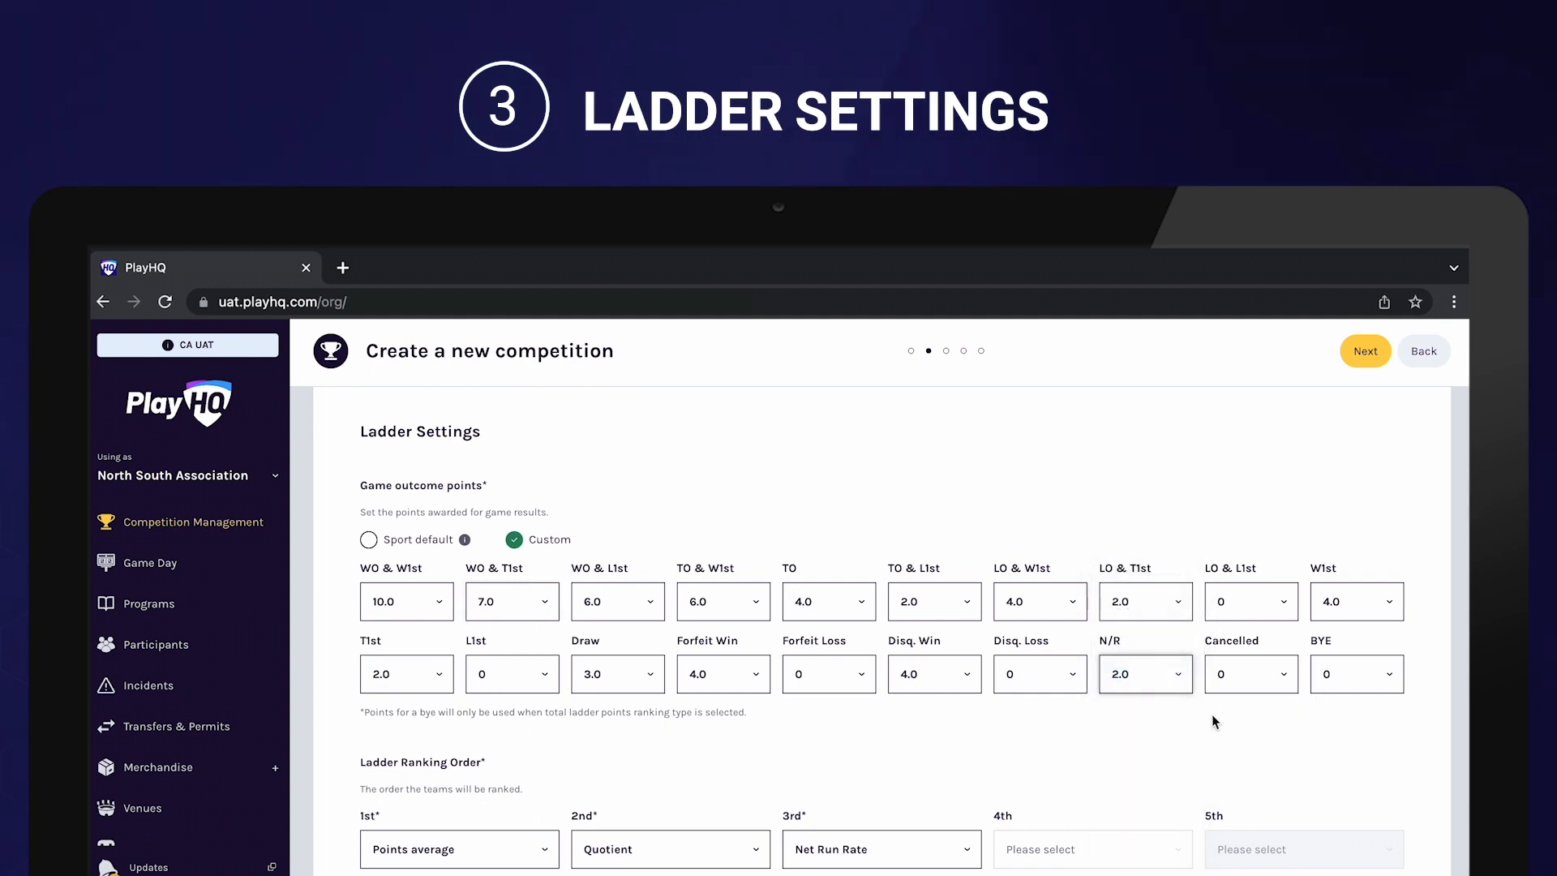
# Set the ladder ranking order to Points average, Net Run Rate, Won, Quotient and Win Outright
pyautogui.scroll(-3, 1109, 721)
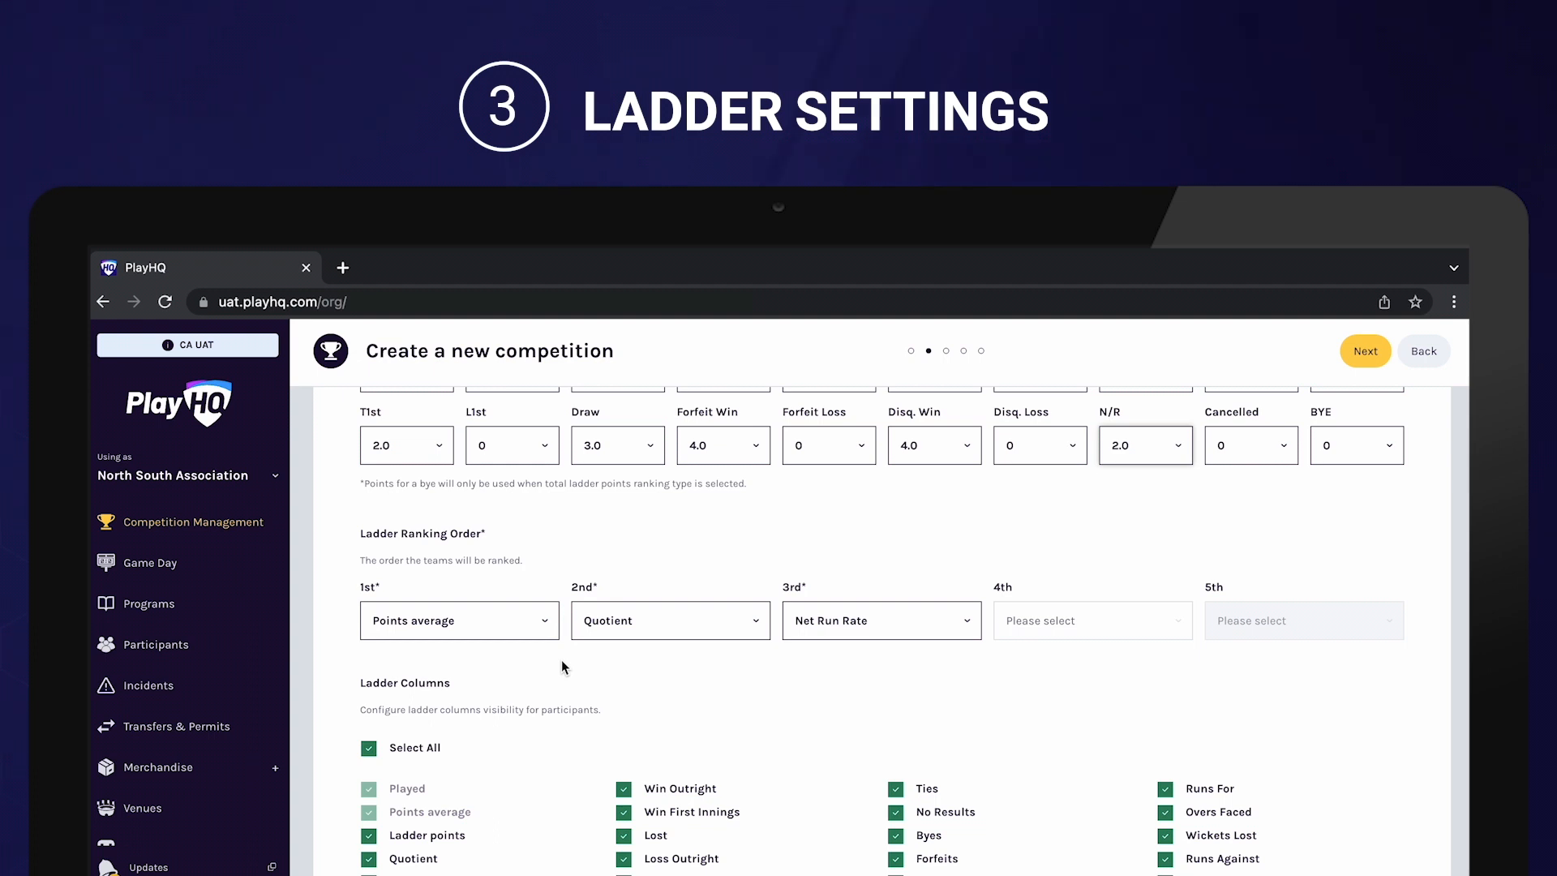
pyautogui.click(538, 628)
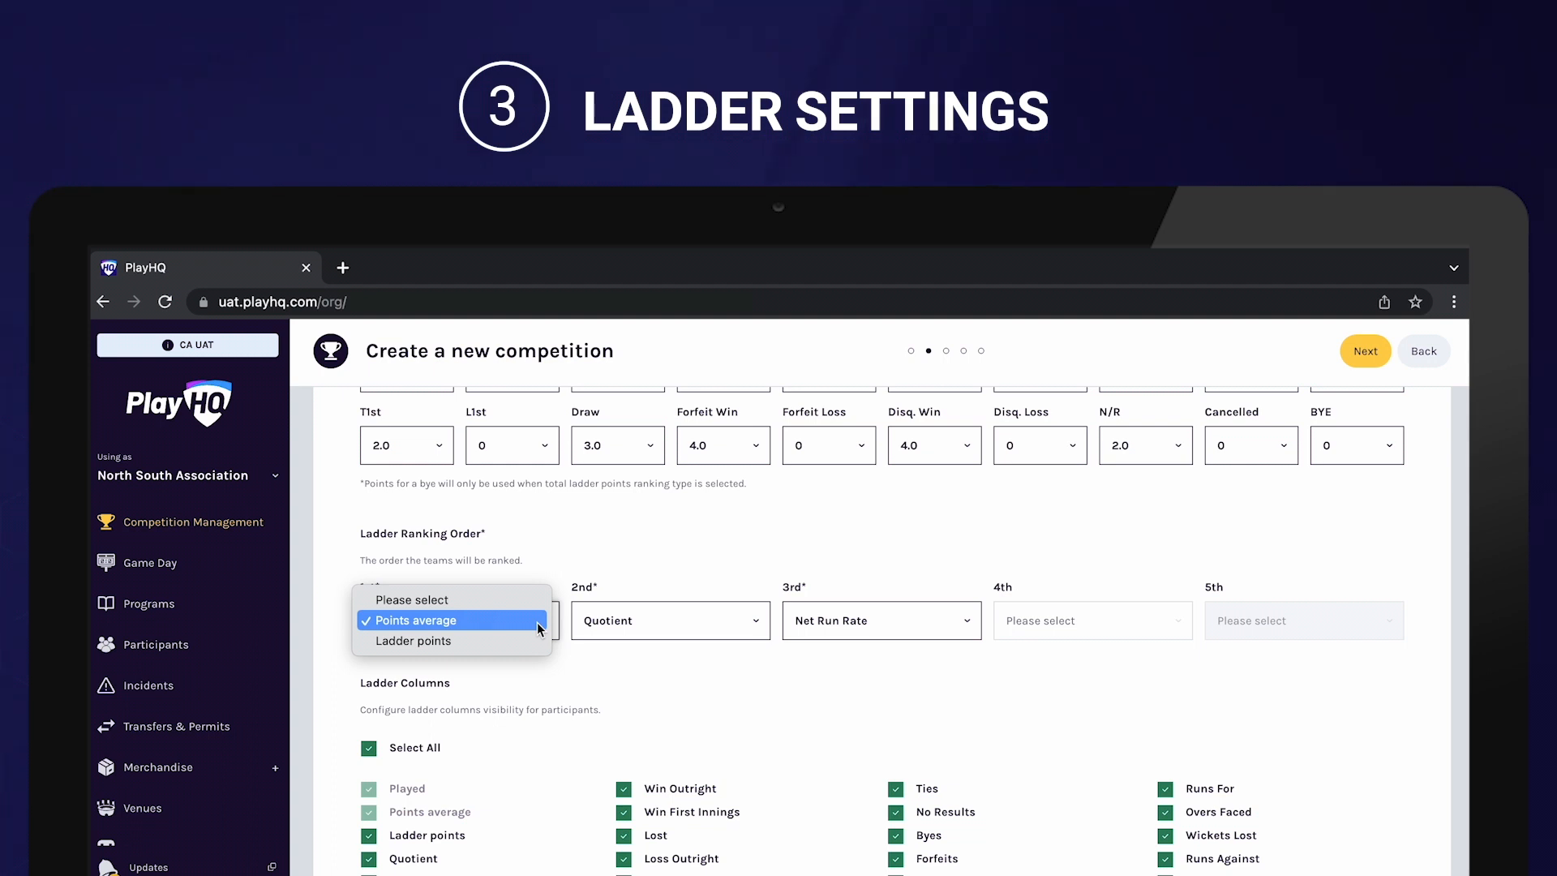
pyautogui.click(538, 629)
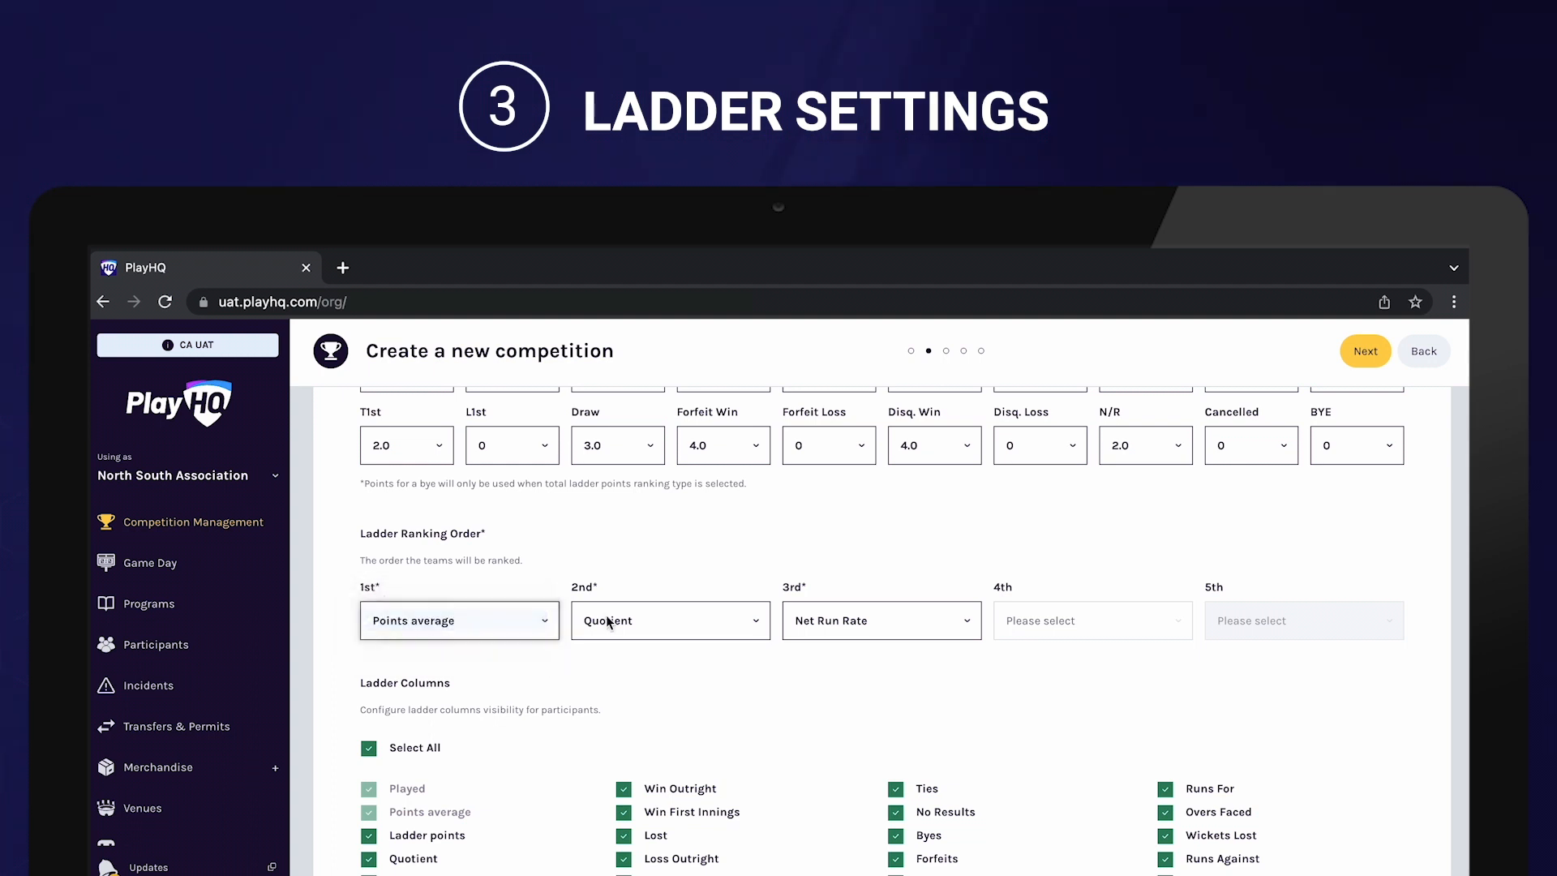
pyautogui.click(724, 624)
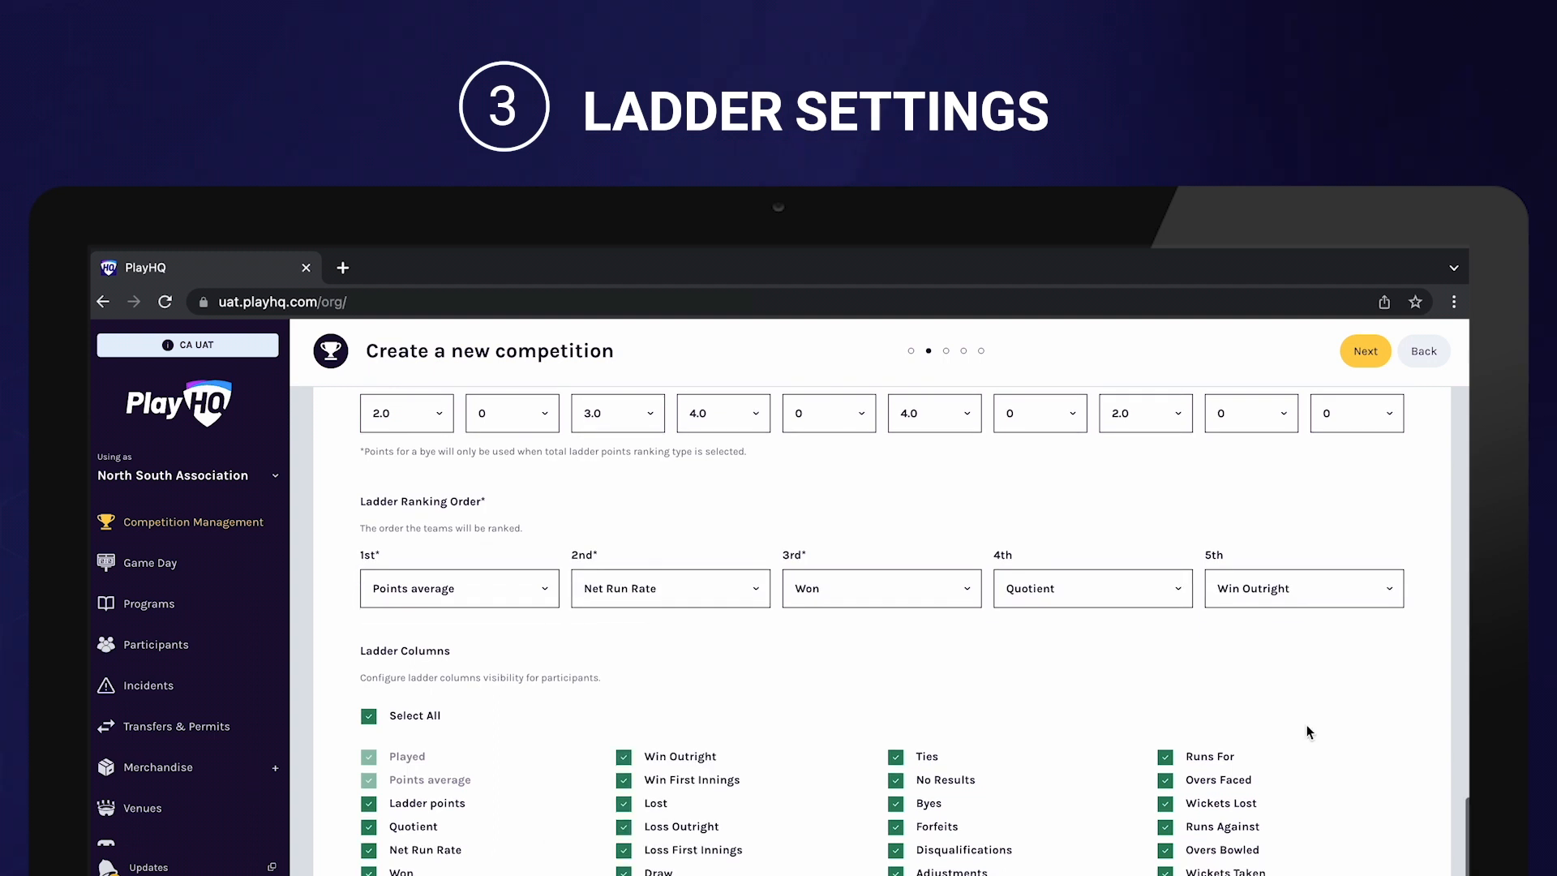
# Enable automatic bonus points with 1 point per run and 0.1 points per wicket in the 1st innings
pyautogui.scroll(-2, 1306, 726)
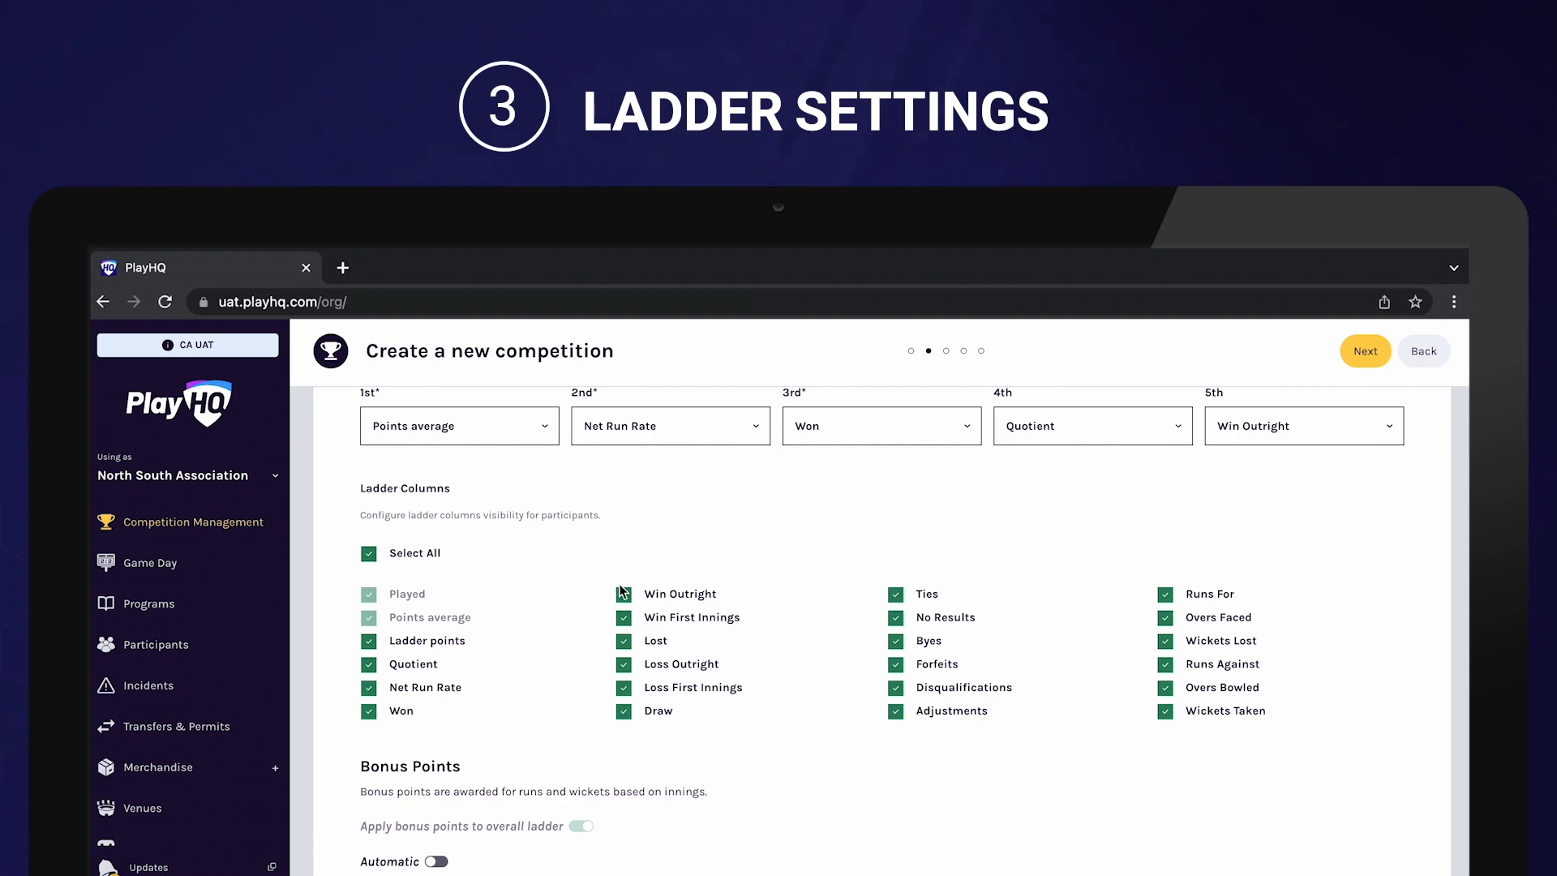
pyautogui.scroll(-2, 949, 834)
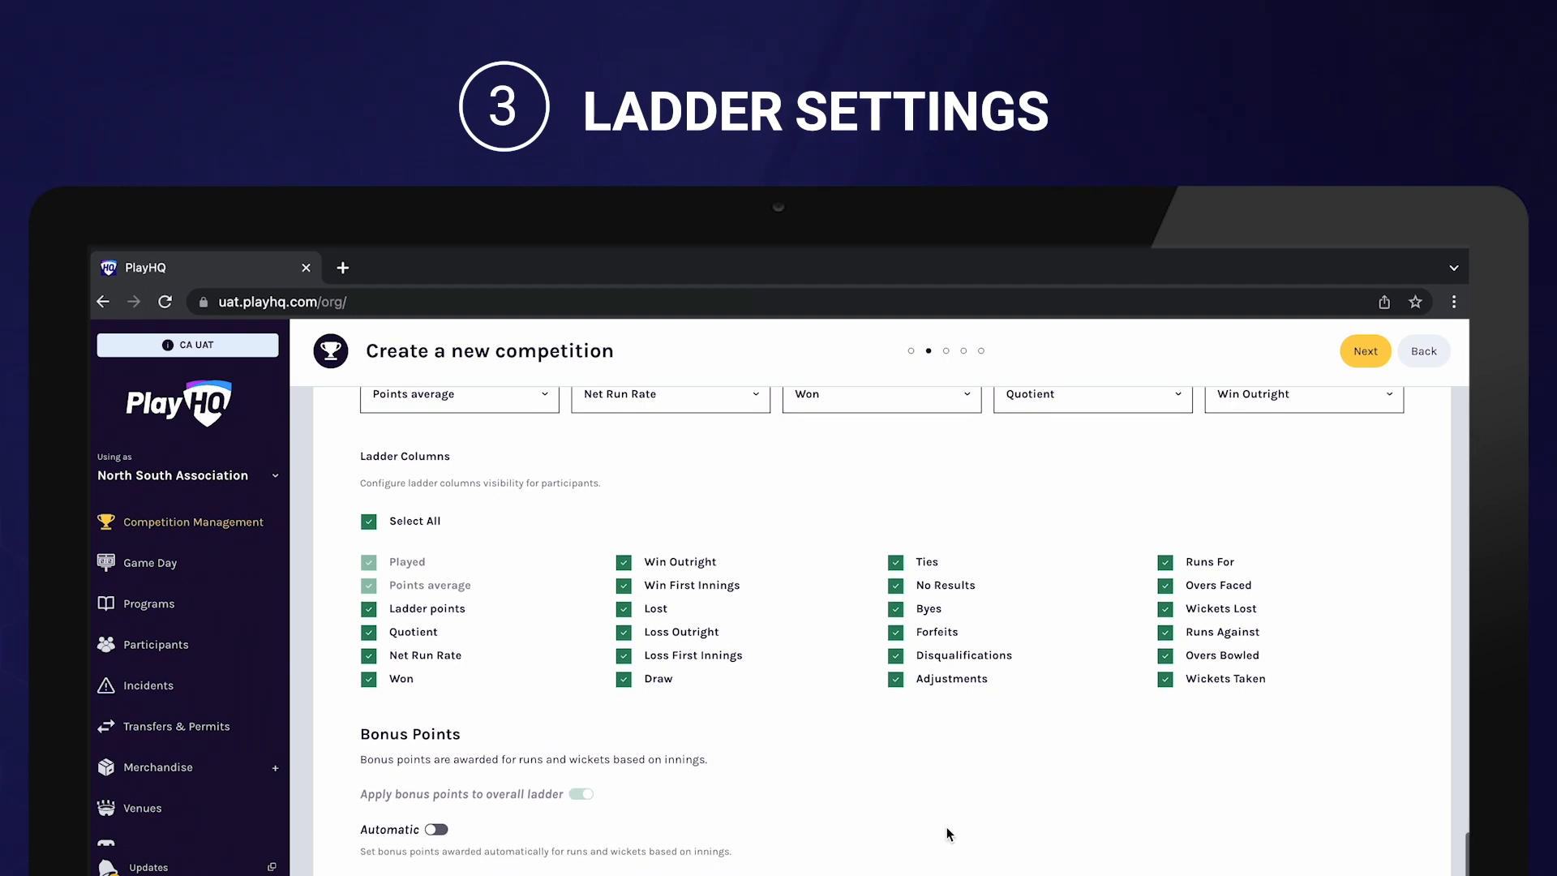
pyautogui.scroll(-1, 949, 833)
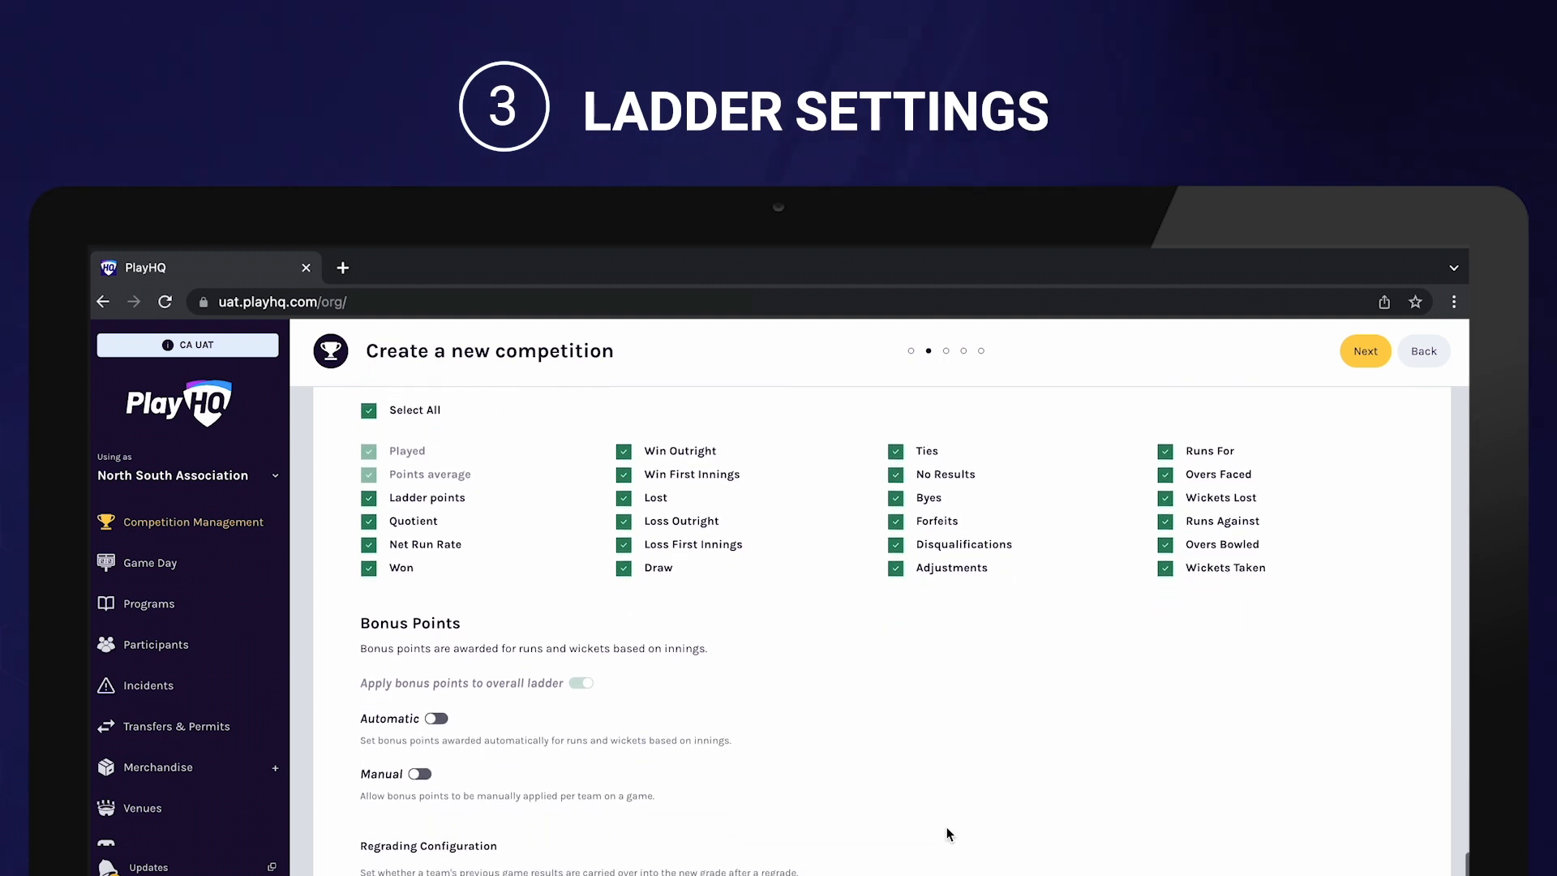
pyautogui.scroll(-1, 948, 833)
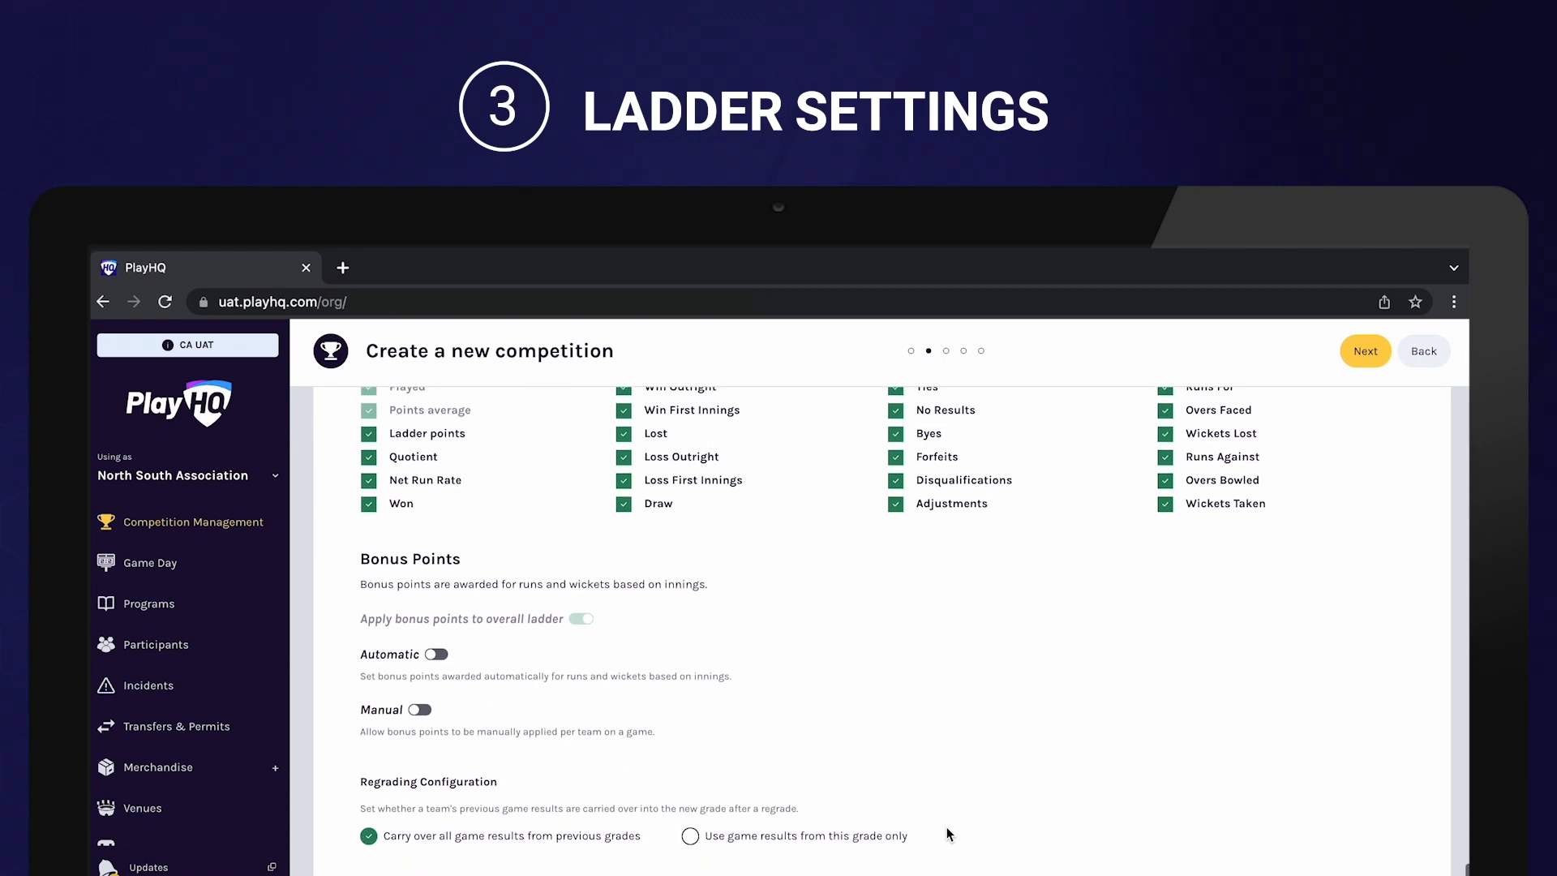
pyautogui.click(436, 634)
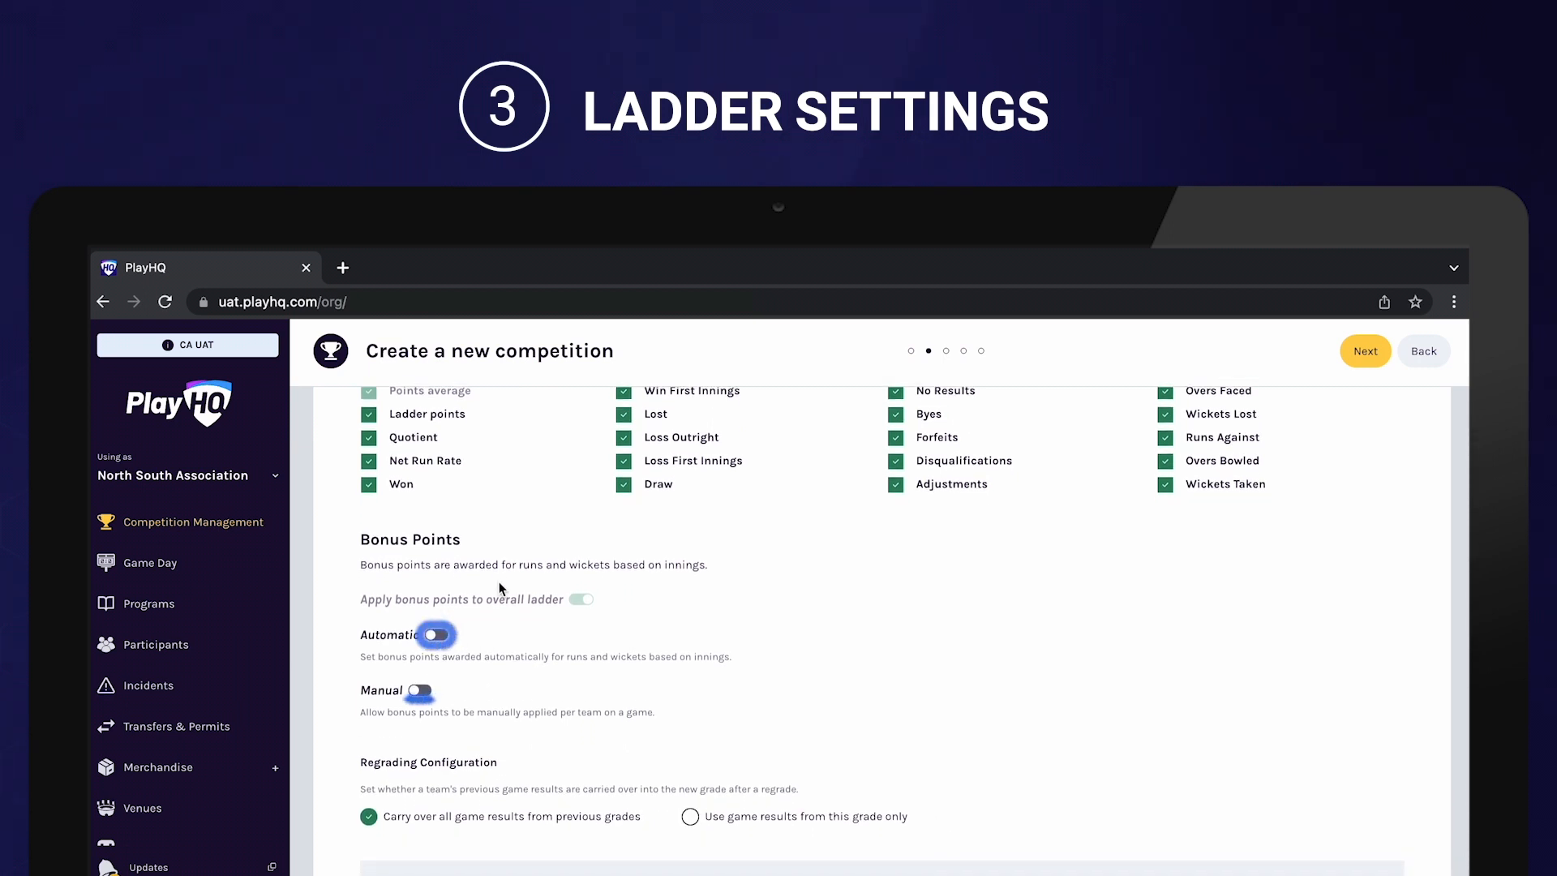
pyautogui.click(442, 636)
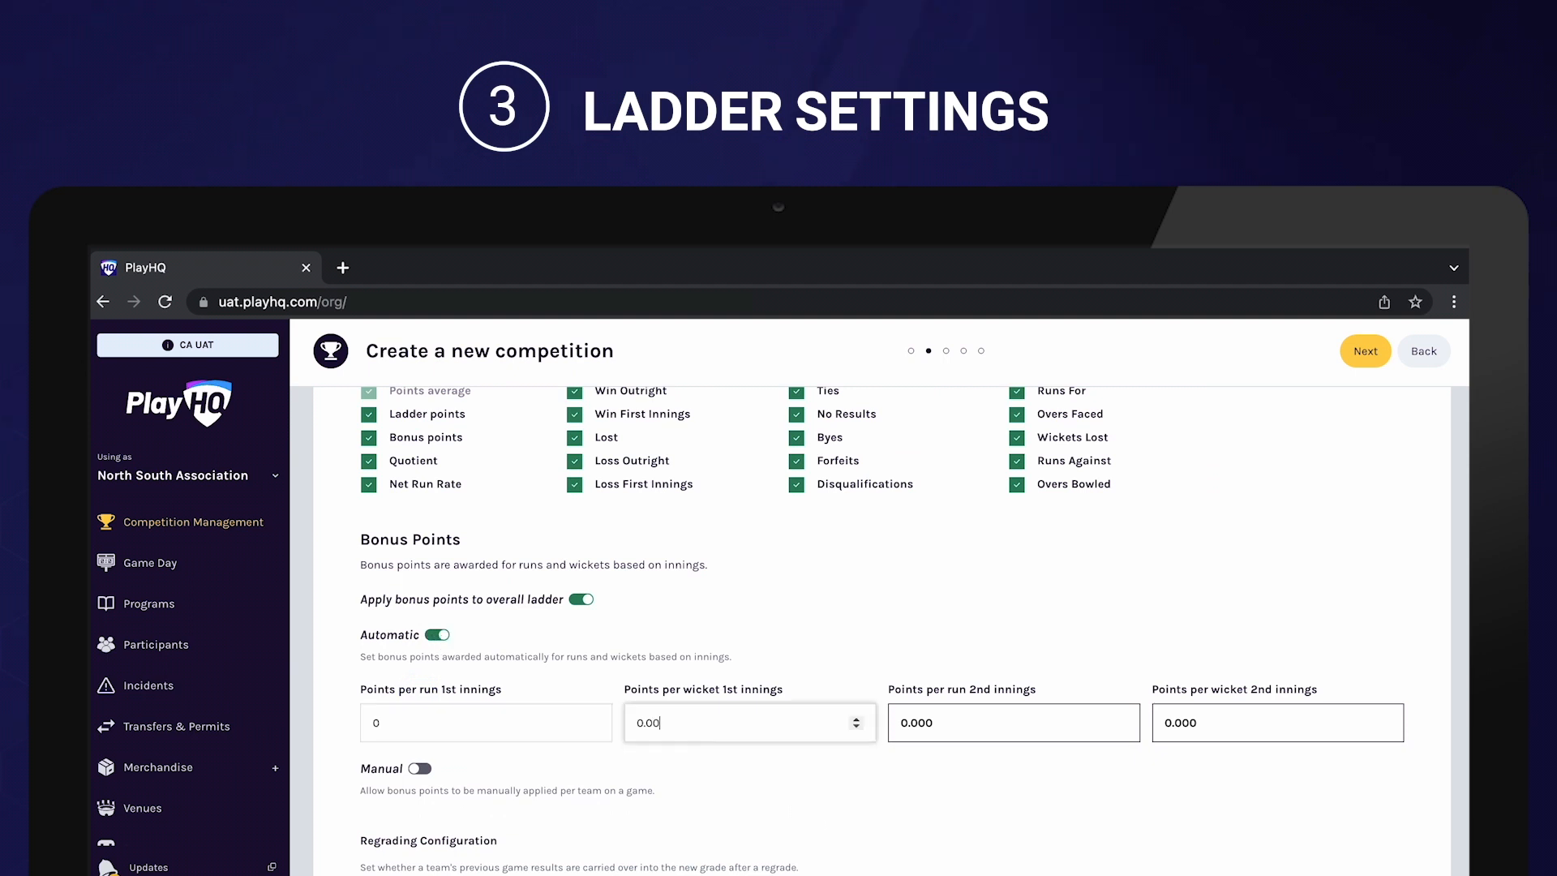
pyautogui.press('BackSpace')
pyautogui.press('BackSpace')
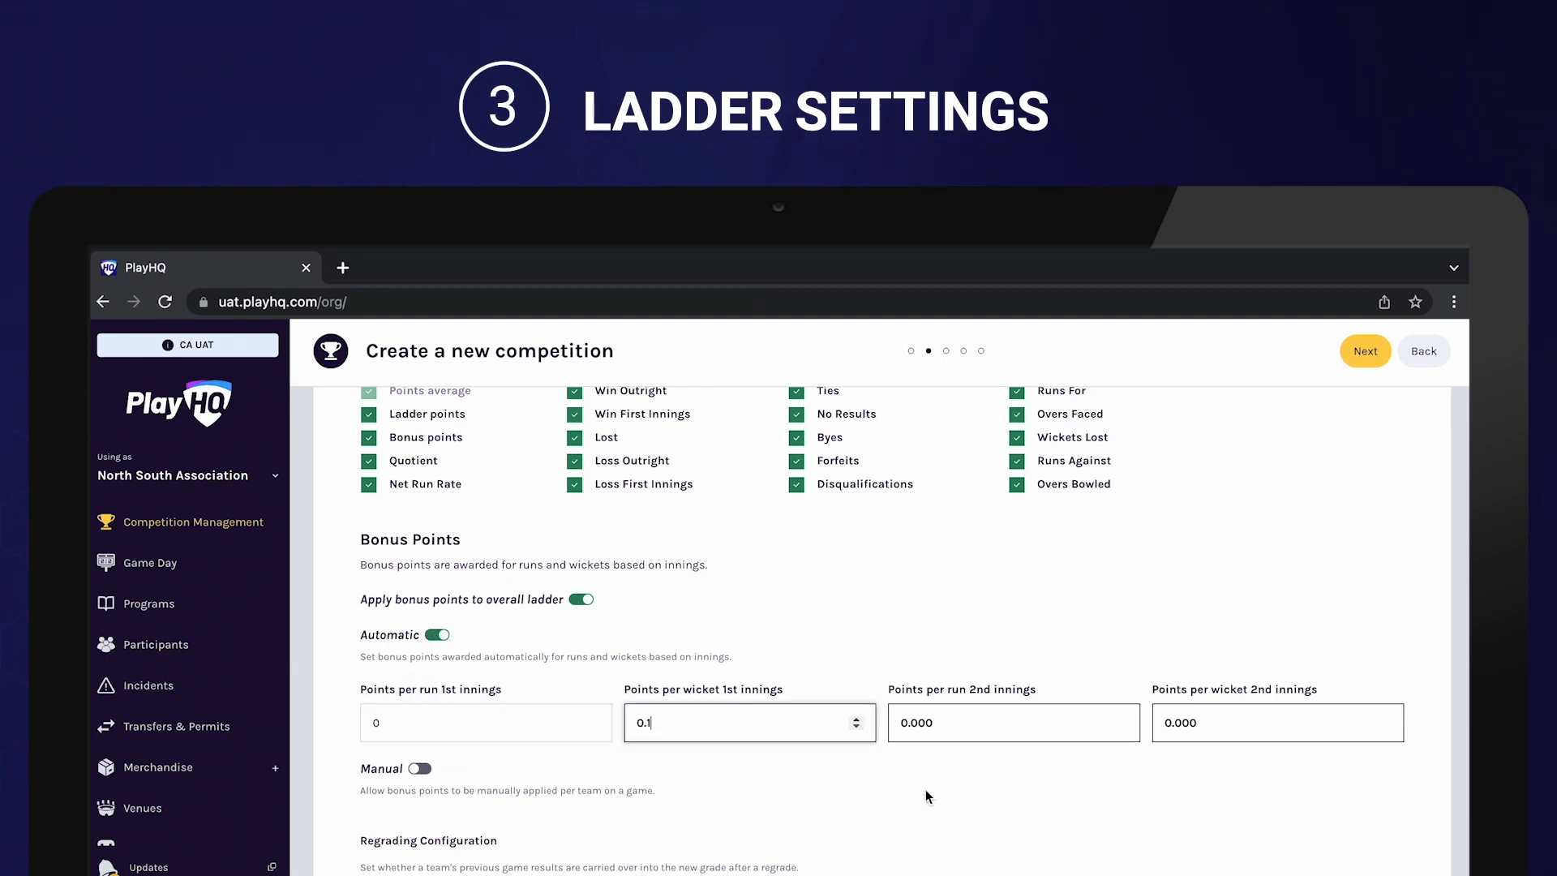
pyautogui.click(544, 732)
pyautogui.click(593, 718)
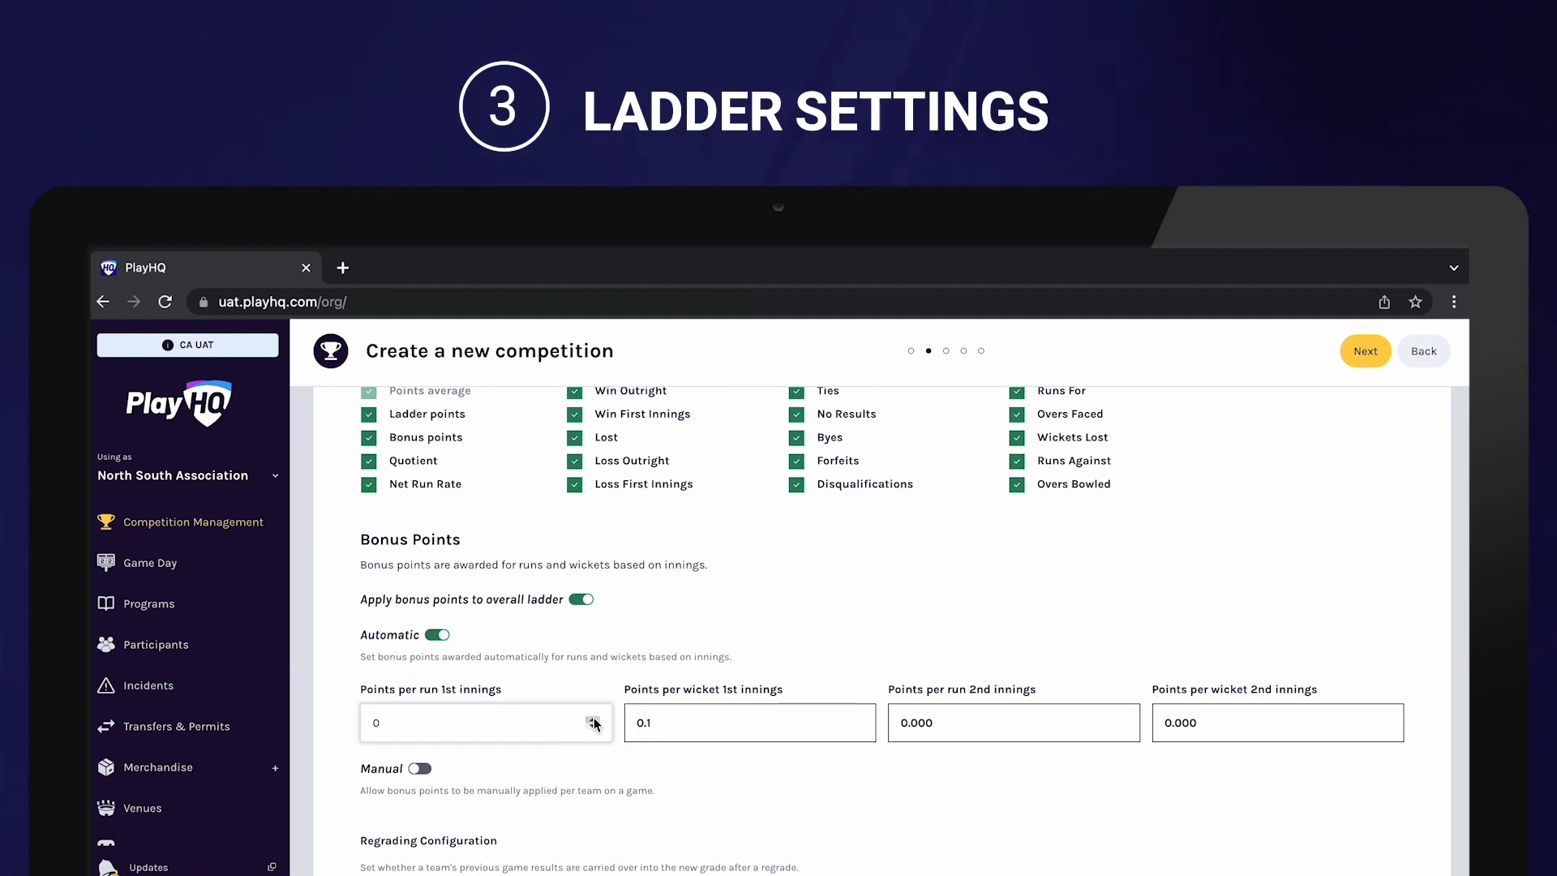
pyautogui.click(610, 767)
# Enable manual bonus points and remove 1.5 and 2 from the ladder bonus points options
pyautogui.scroll(-2, 532, 760)
pyautogui.scroll(-2, 531, 760)
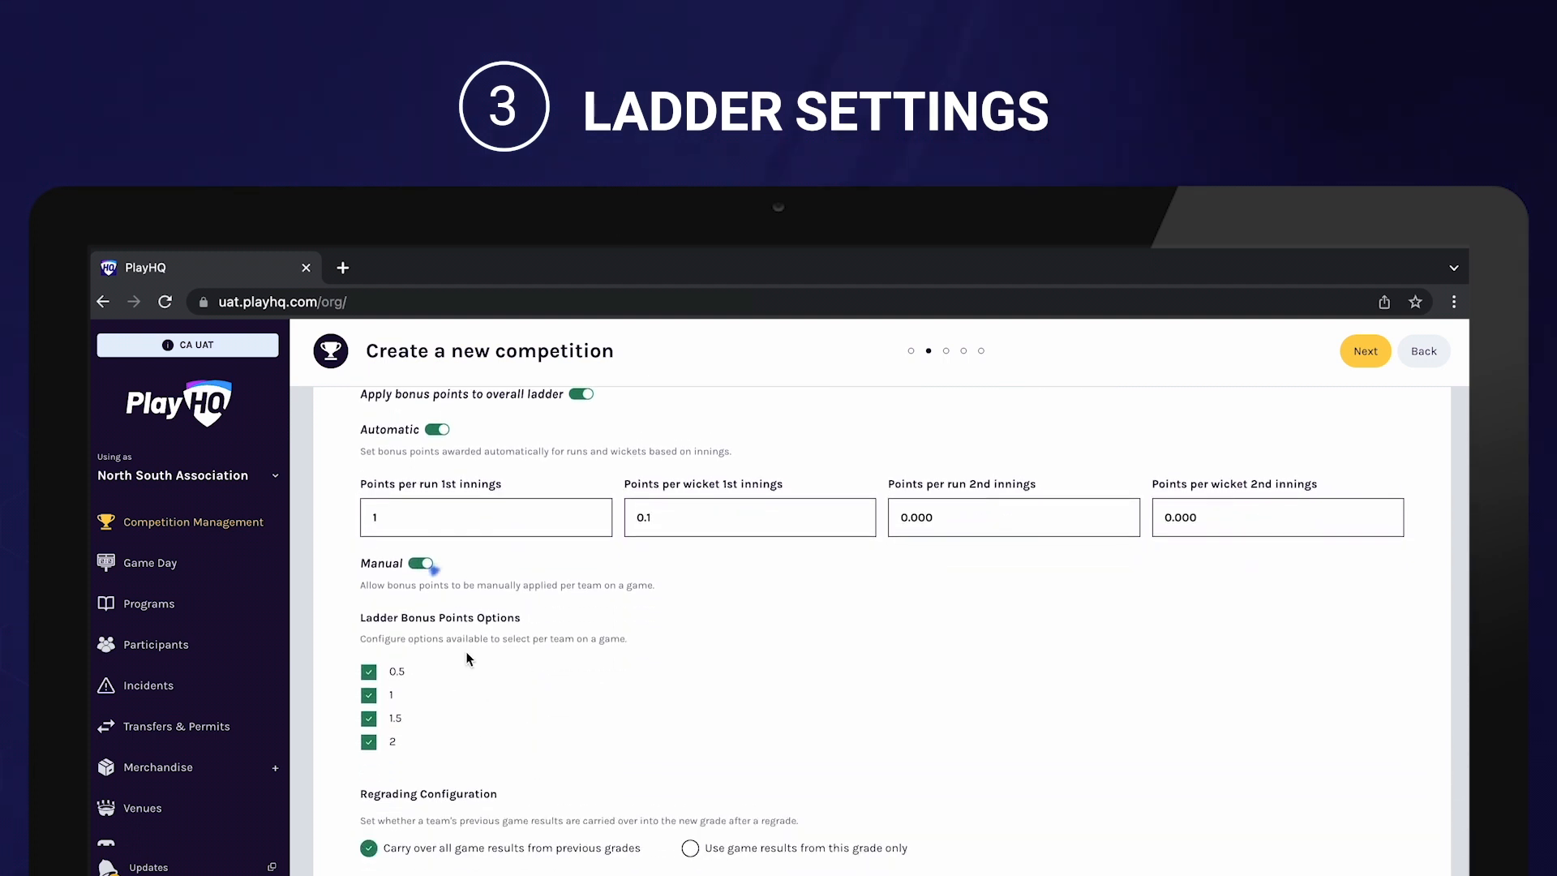
pyautogui.click(369, 742)
pyautogui.click(369, 719)
# Keep regrading on carrying over all game results from previous grades and proceed to the One Day game default settings
pyautogui.scroll(-1, 621, 746)
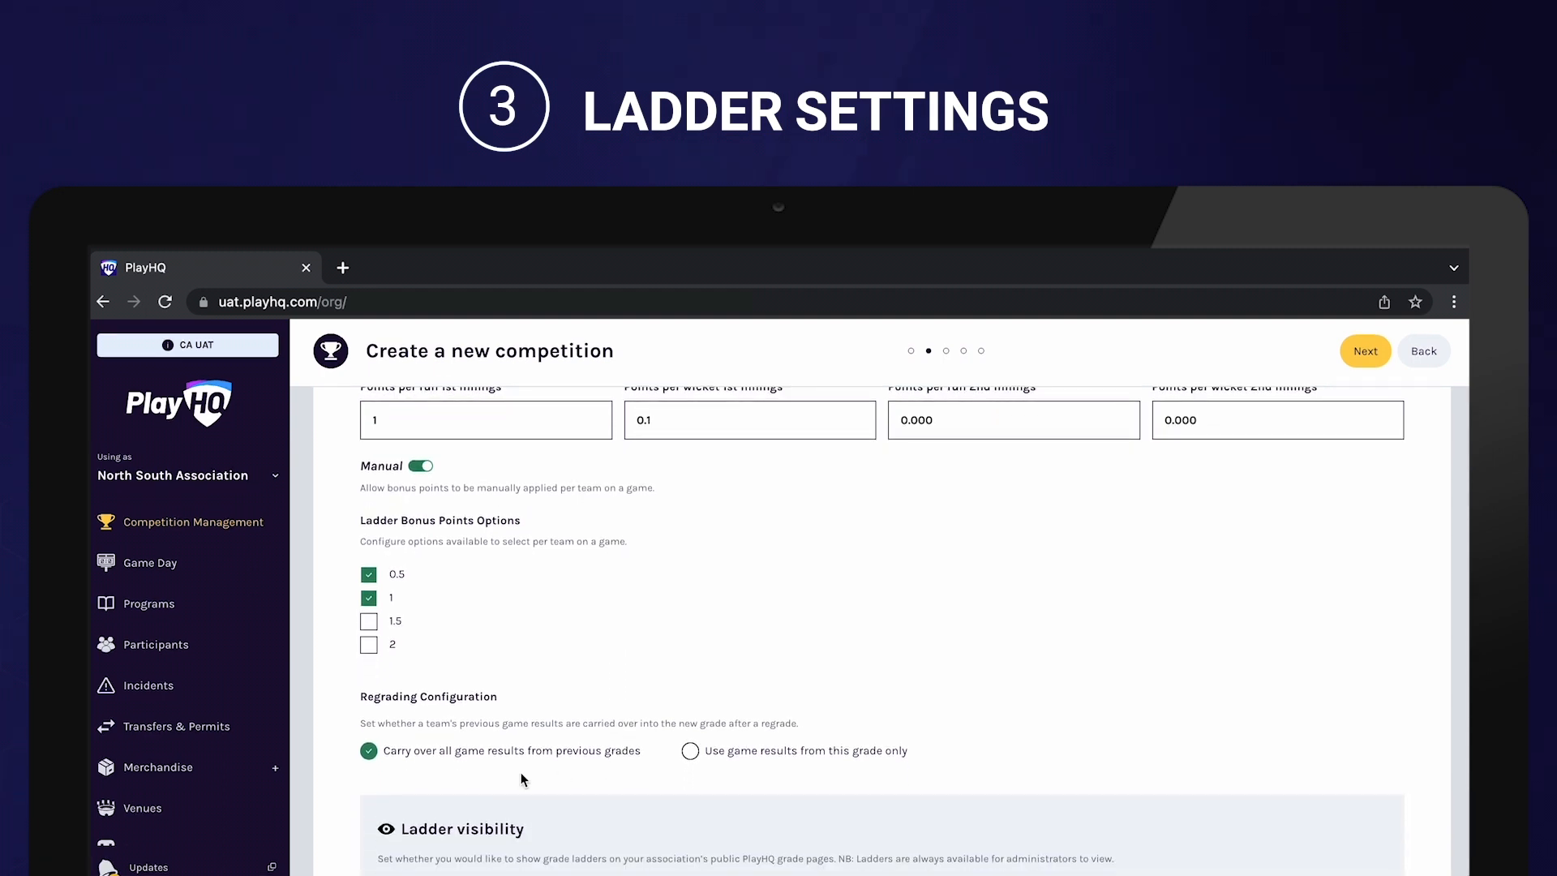
pyautogui.click(694, 756)
pyautogui.click(488, 753)
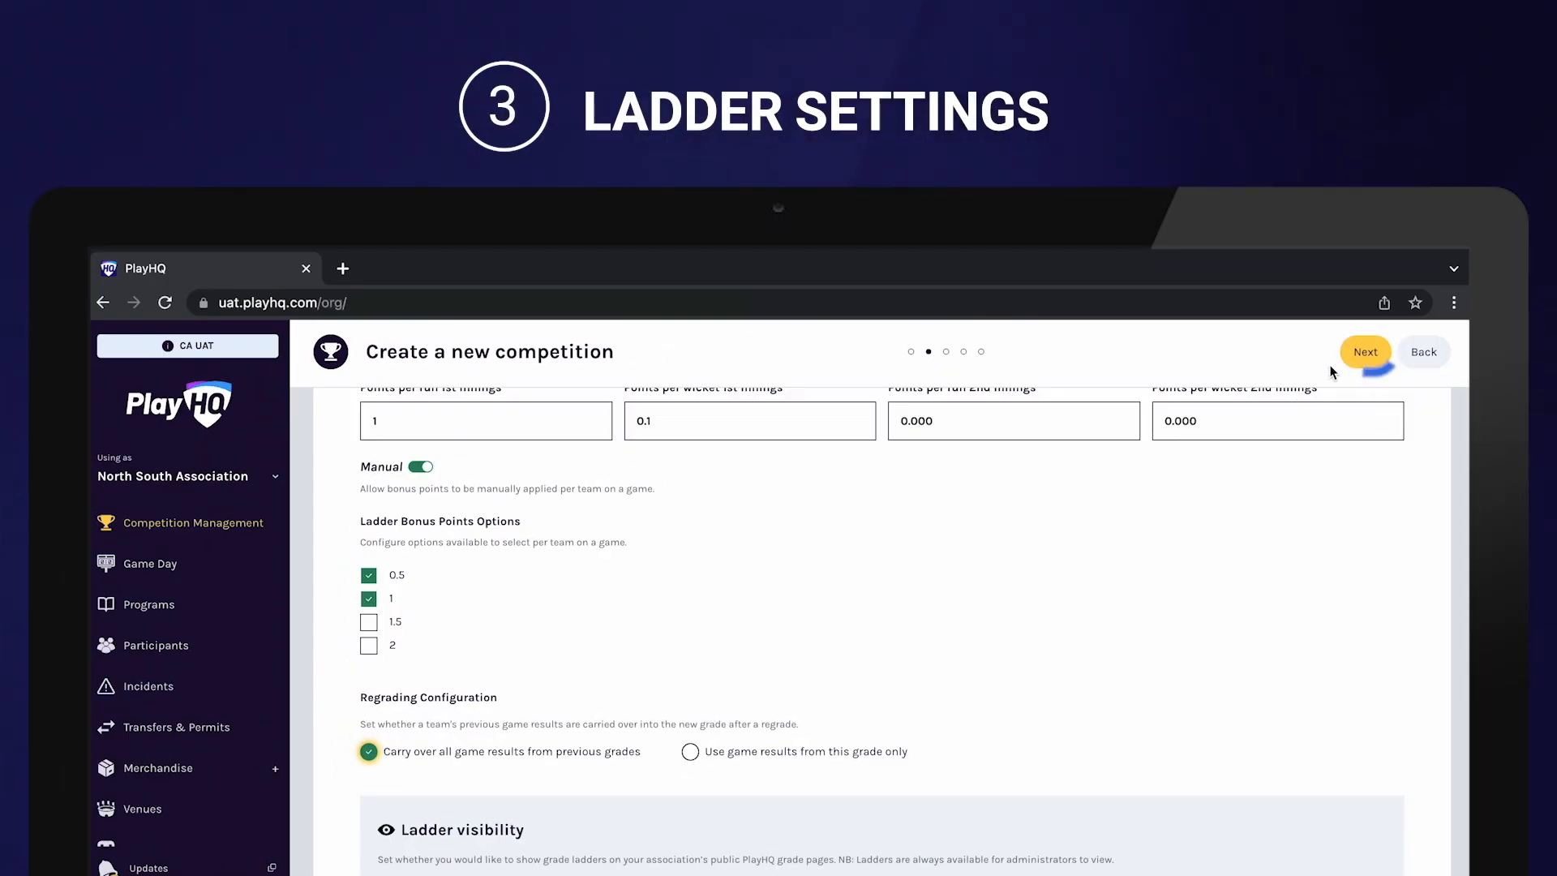
pyautogui.click(1358, 354)
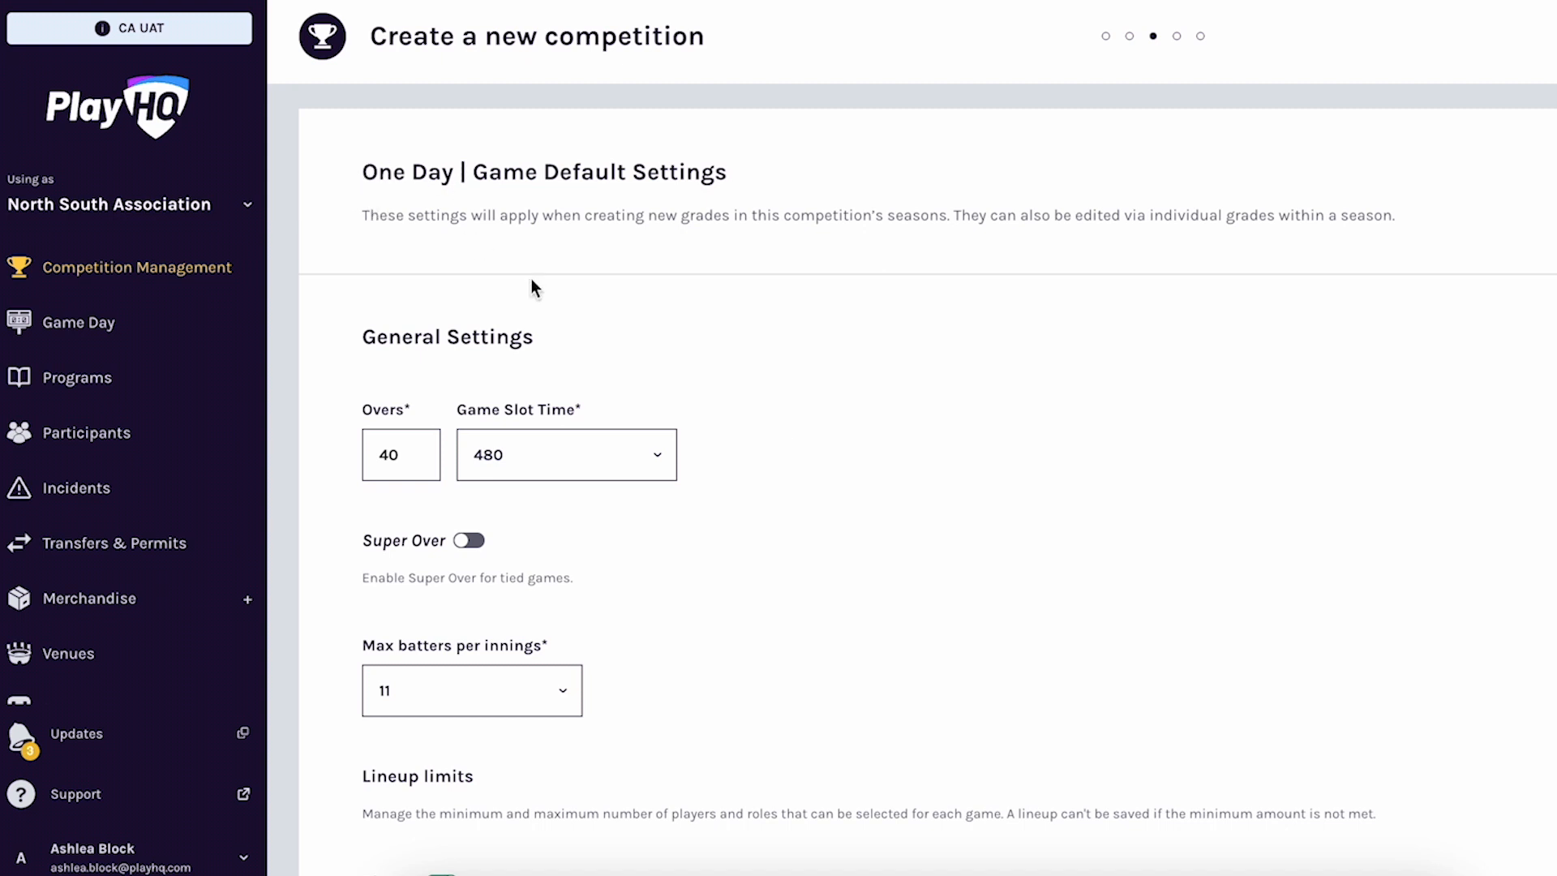
# Enable Super Over for tied One Day games with its usage set to Always
pyautogui.scroll(-3, 814, 329)
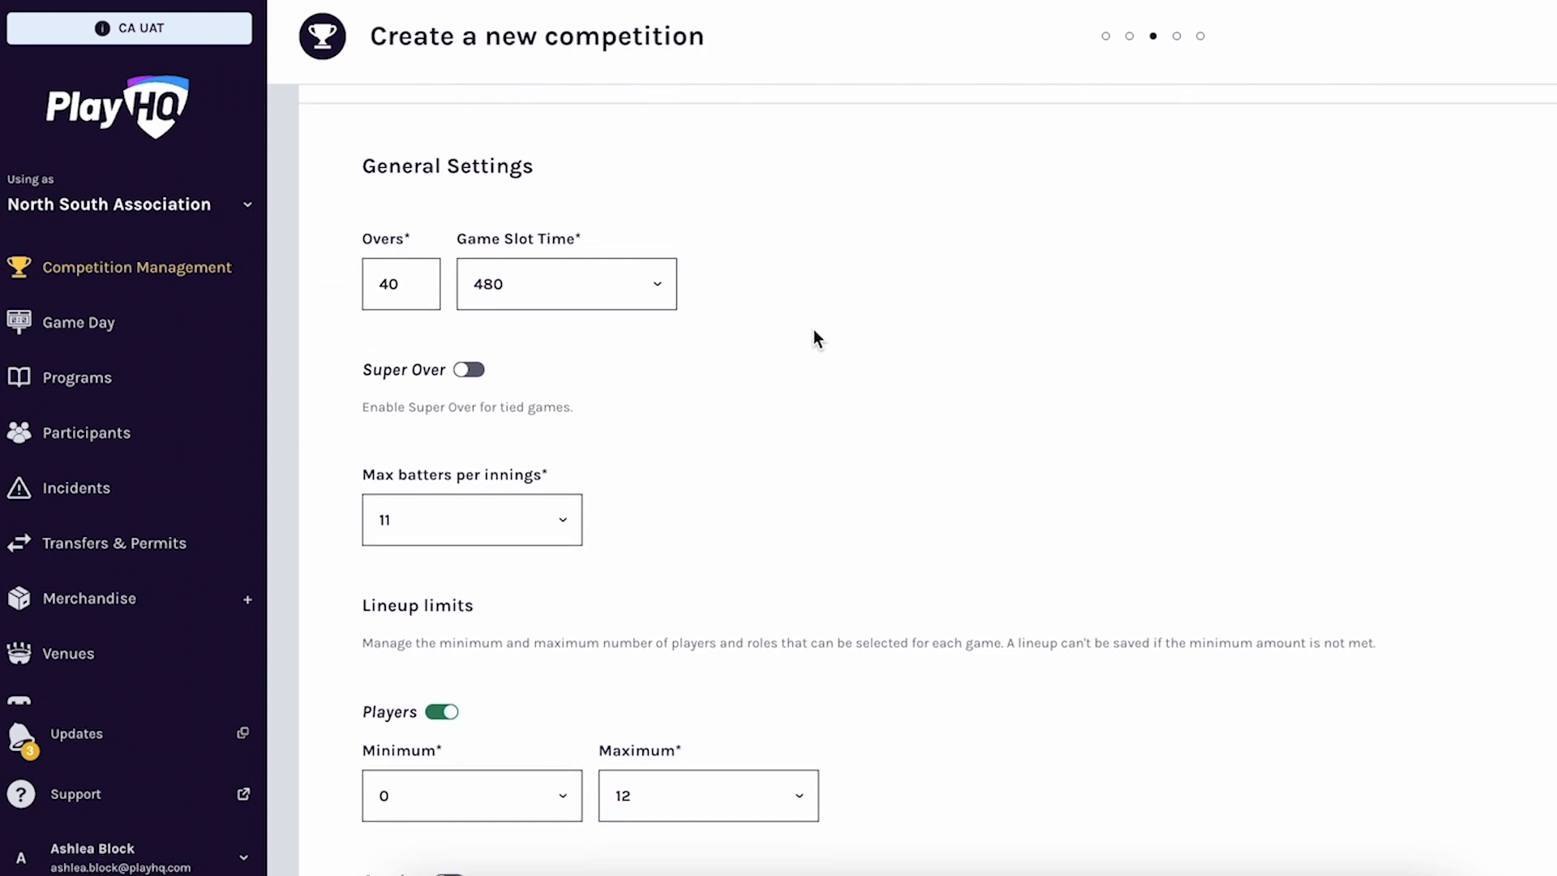
pyautogui.scroll(-1, 602, 357)
pyautogui.click(470, 321)
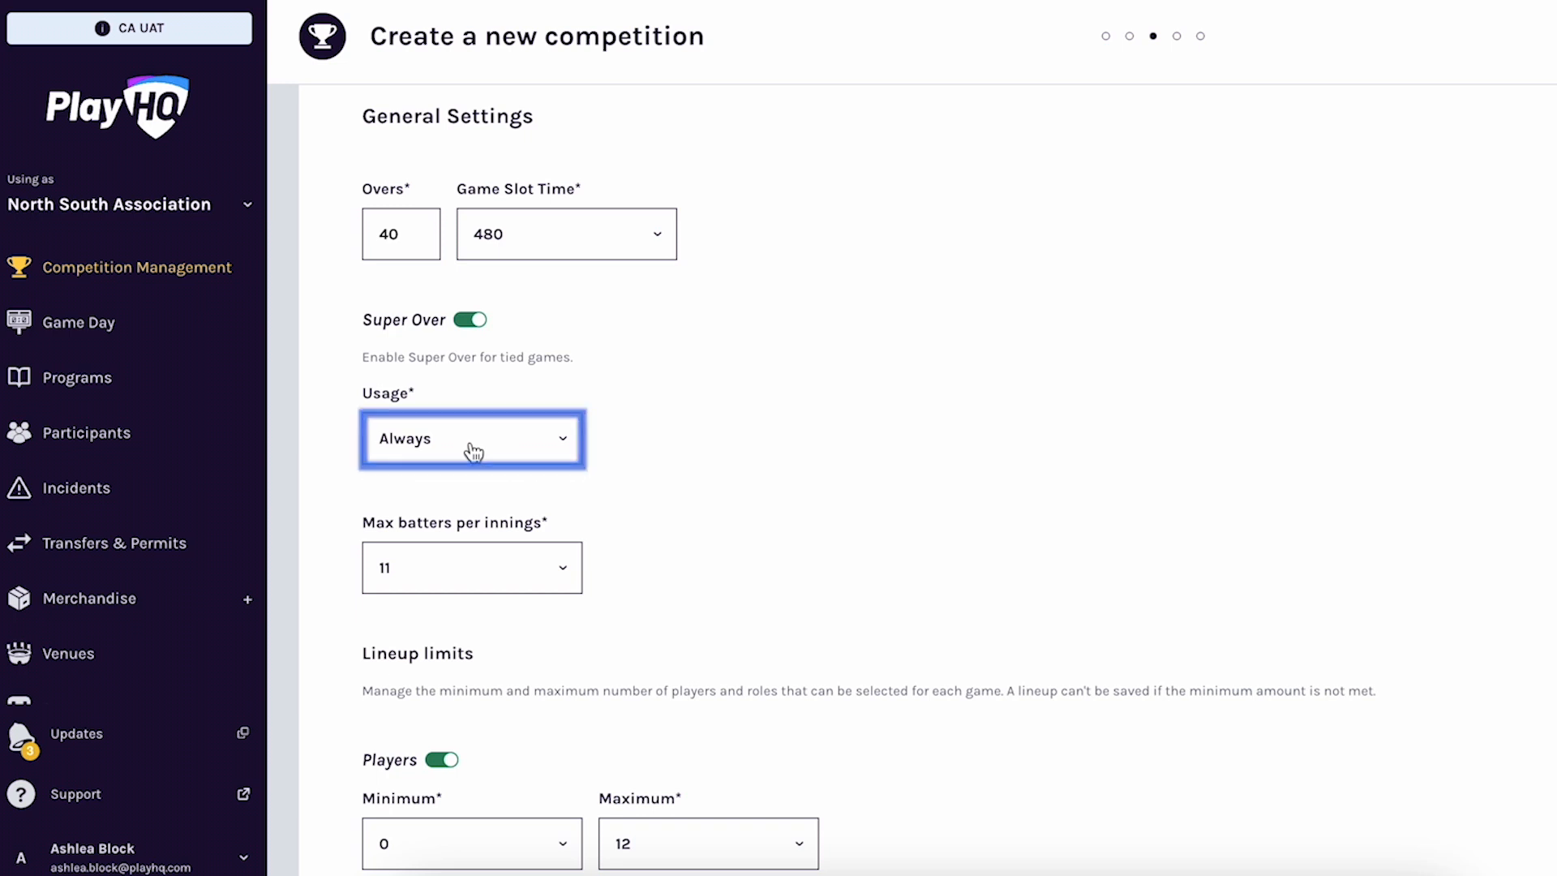
pyautogui.click(471, 445)
pyautogui.click(497, 441)
# Review the One Day lineup limits, player positions and electronic scoring settings for overs, bowlers and batters
pyautogui.scroll(-3, 694, 439)
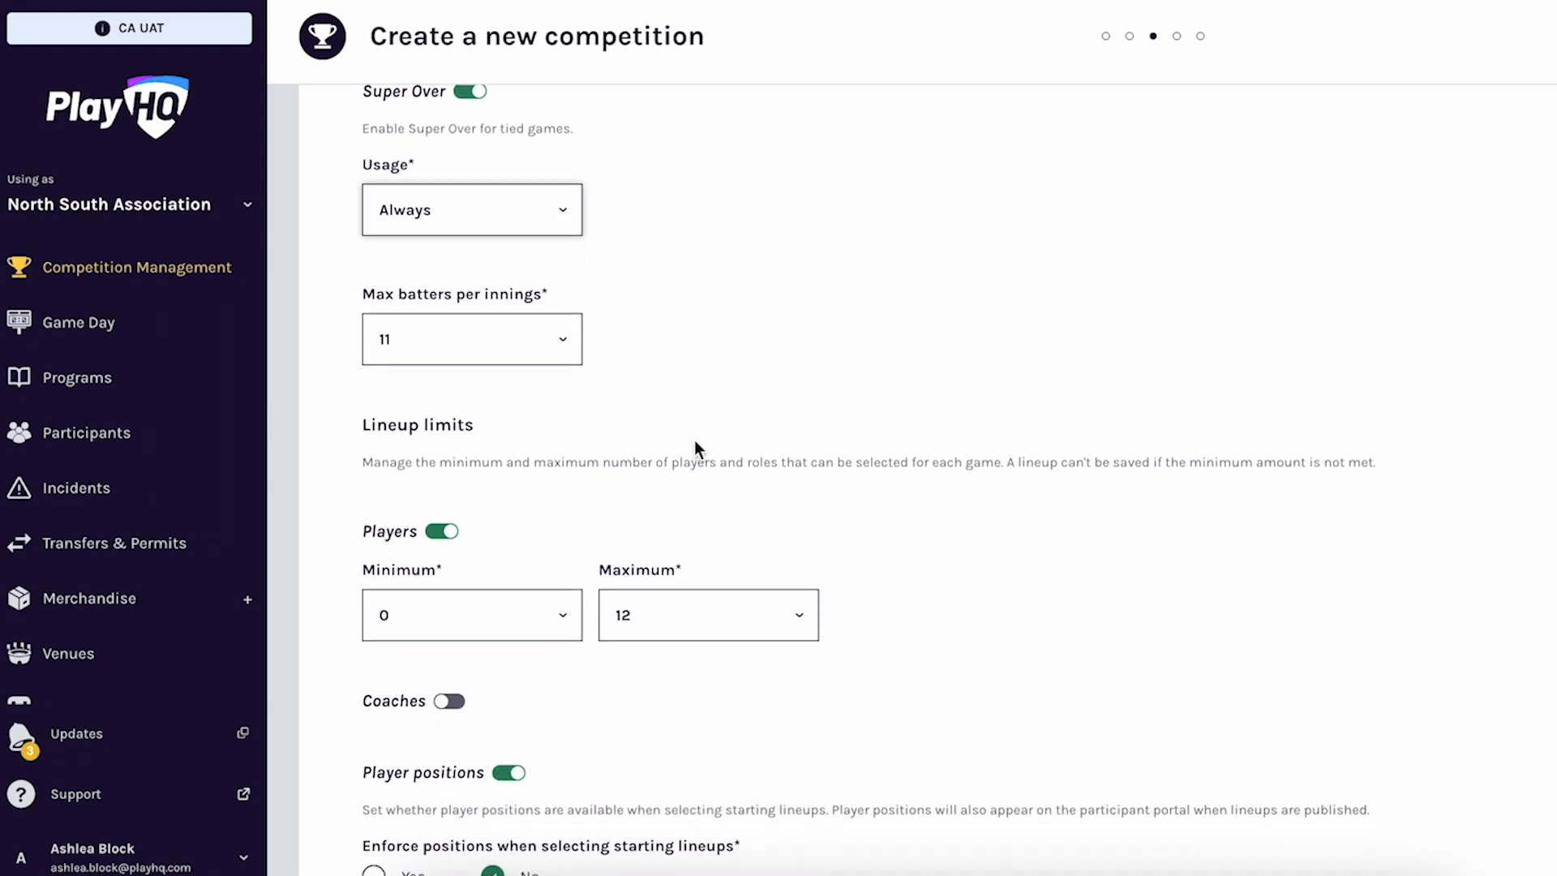
pyautogui.scroll(-2, 577, 480)
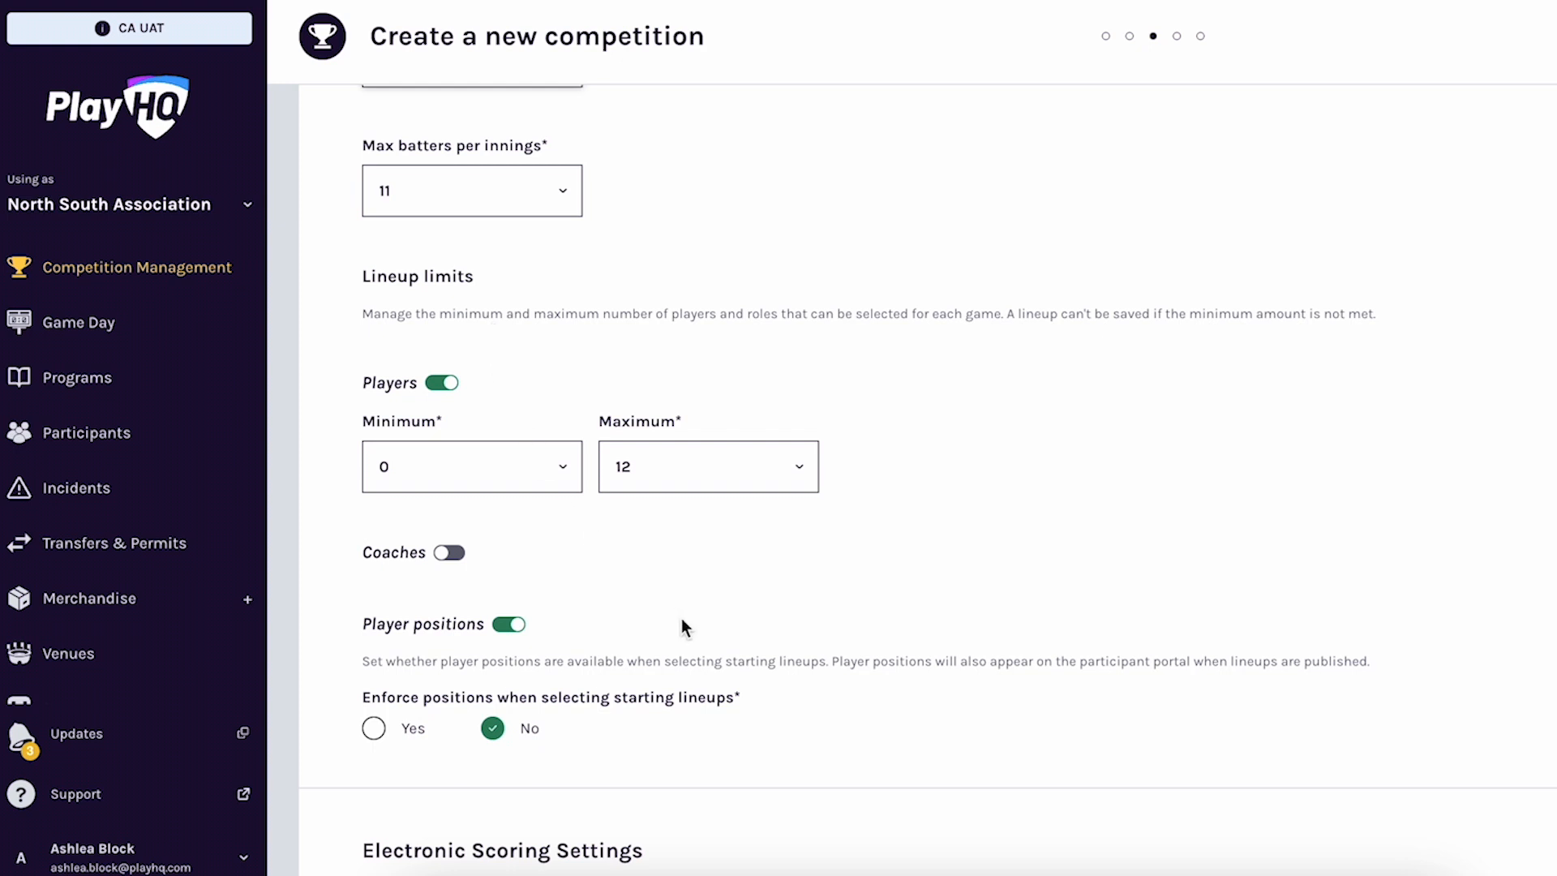
pyautogui.scroll(-4, 681, 617)
pyautogui.scroll(-3, 818, 727)
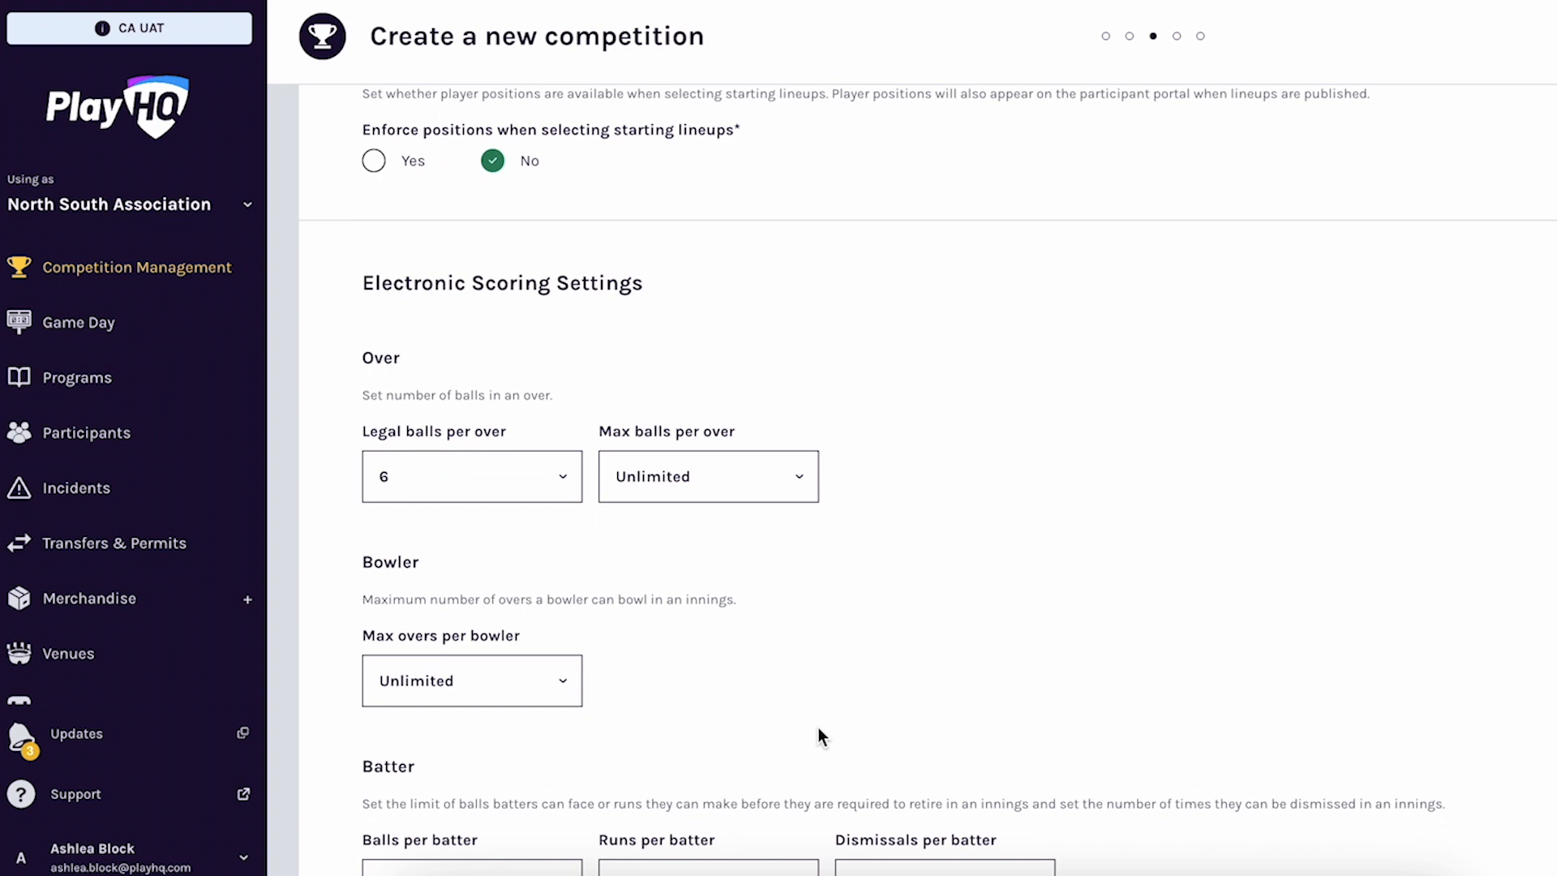
pyautogui.scroll(-1, 817, 727)
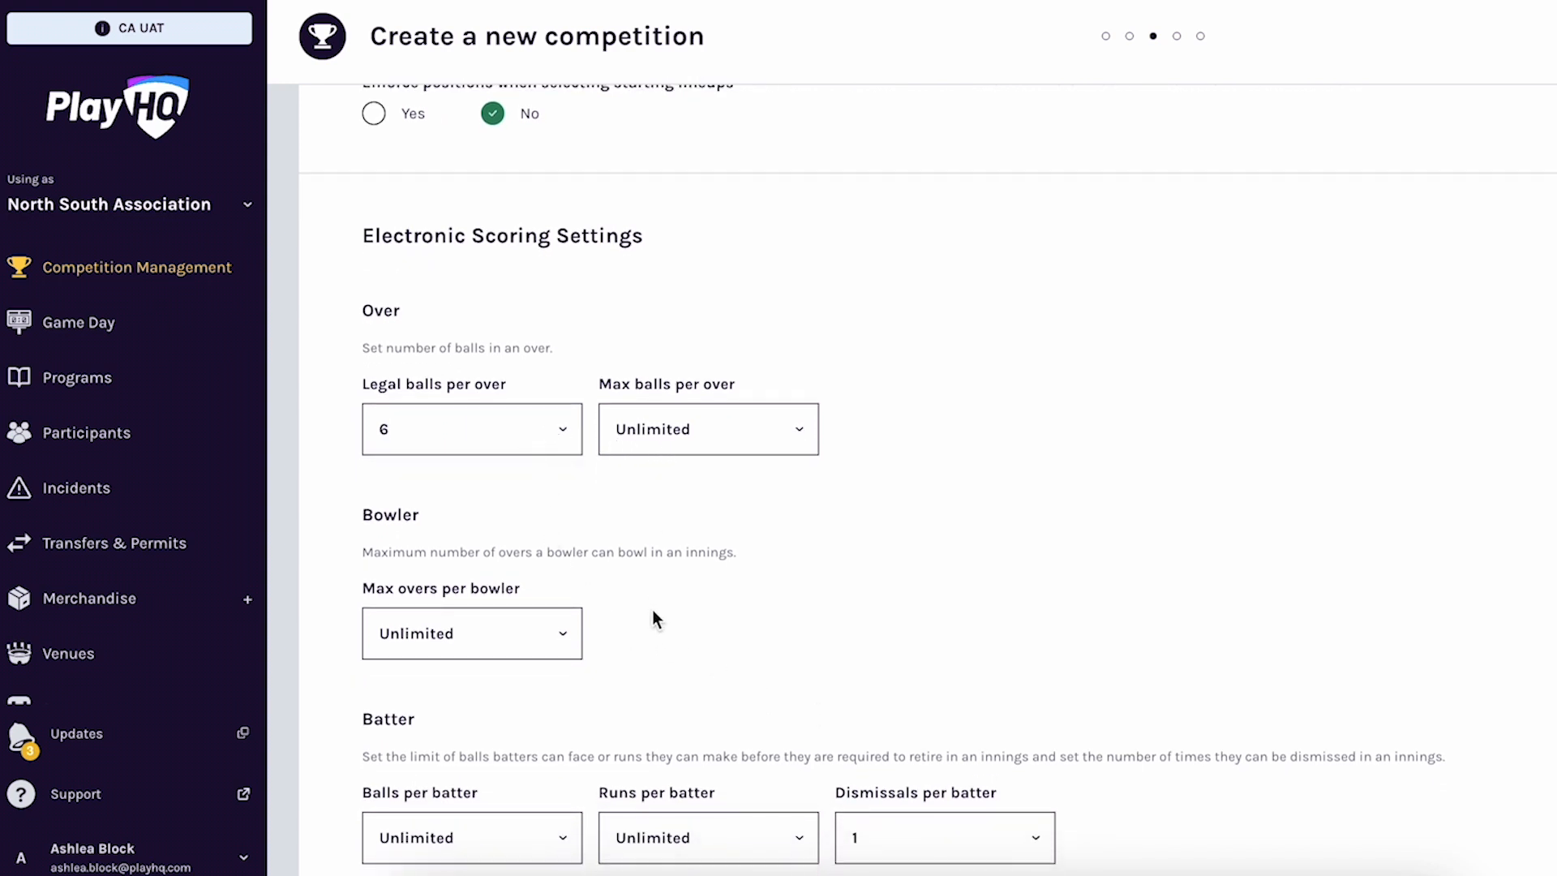
pyautogui.scroll(-4, 1231, 687)
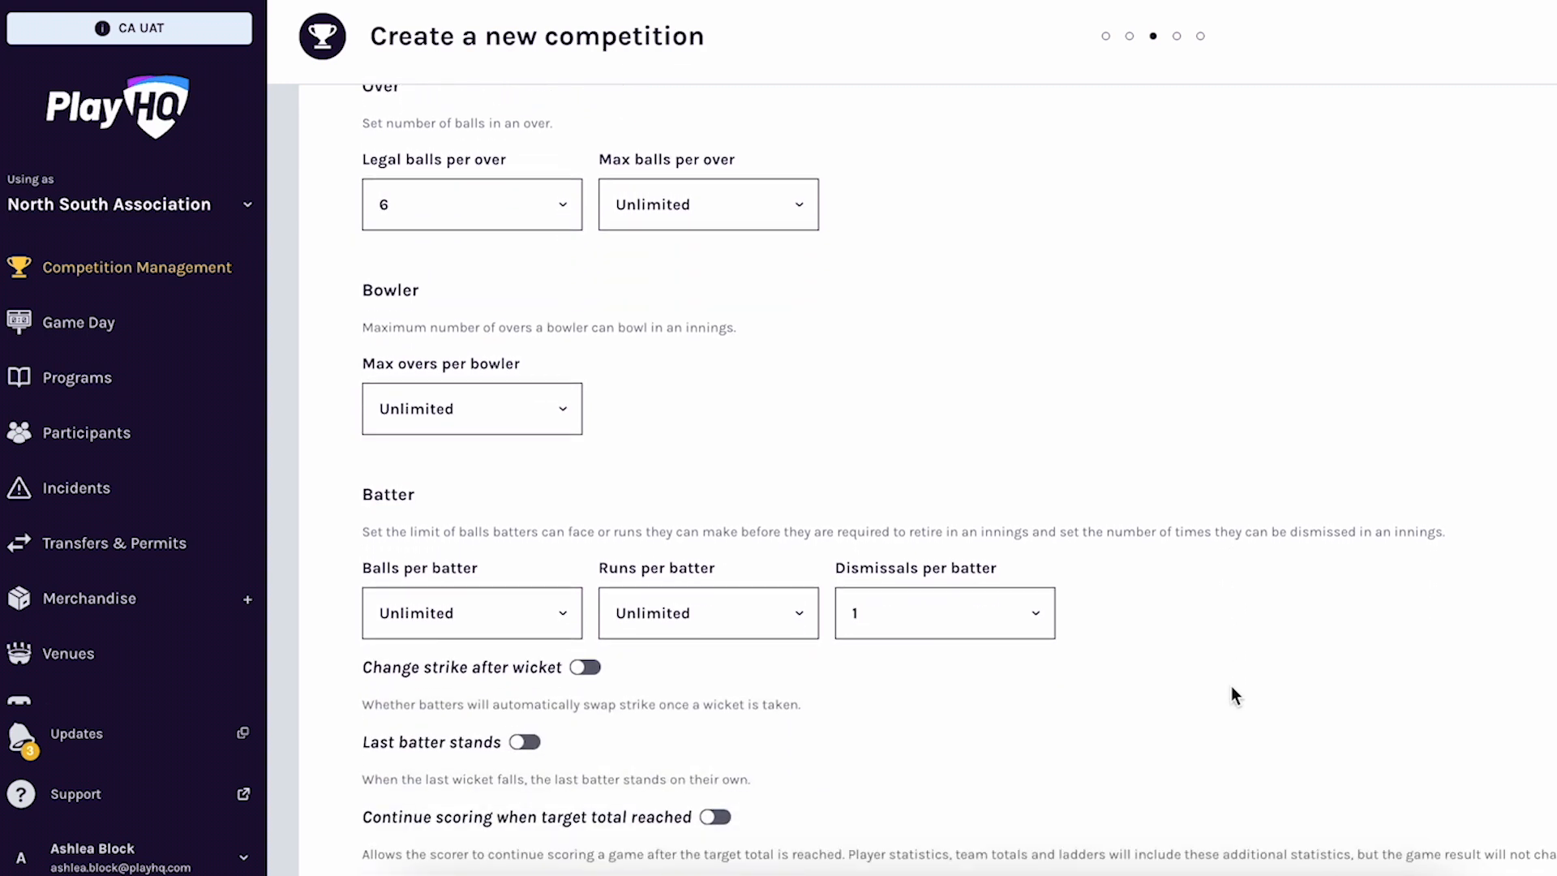
pyautogui.scroll(-2, 1231, 685)
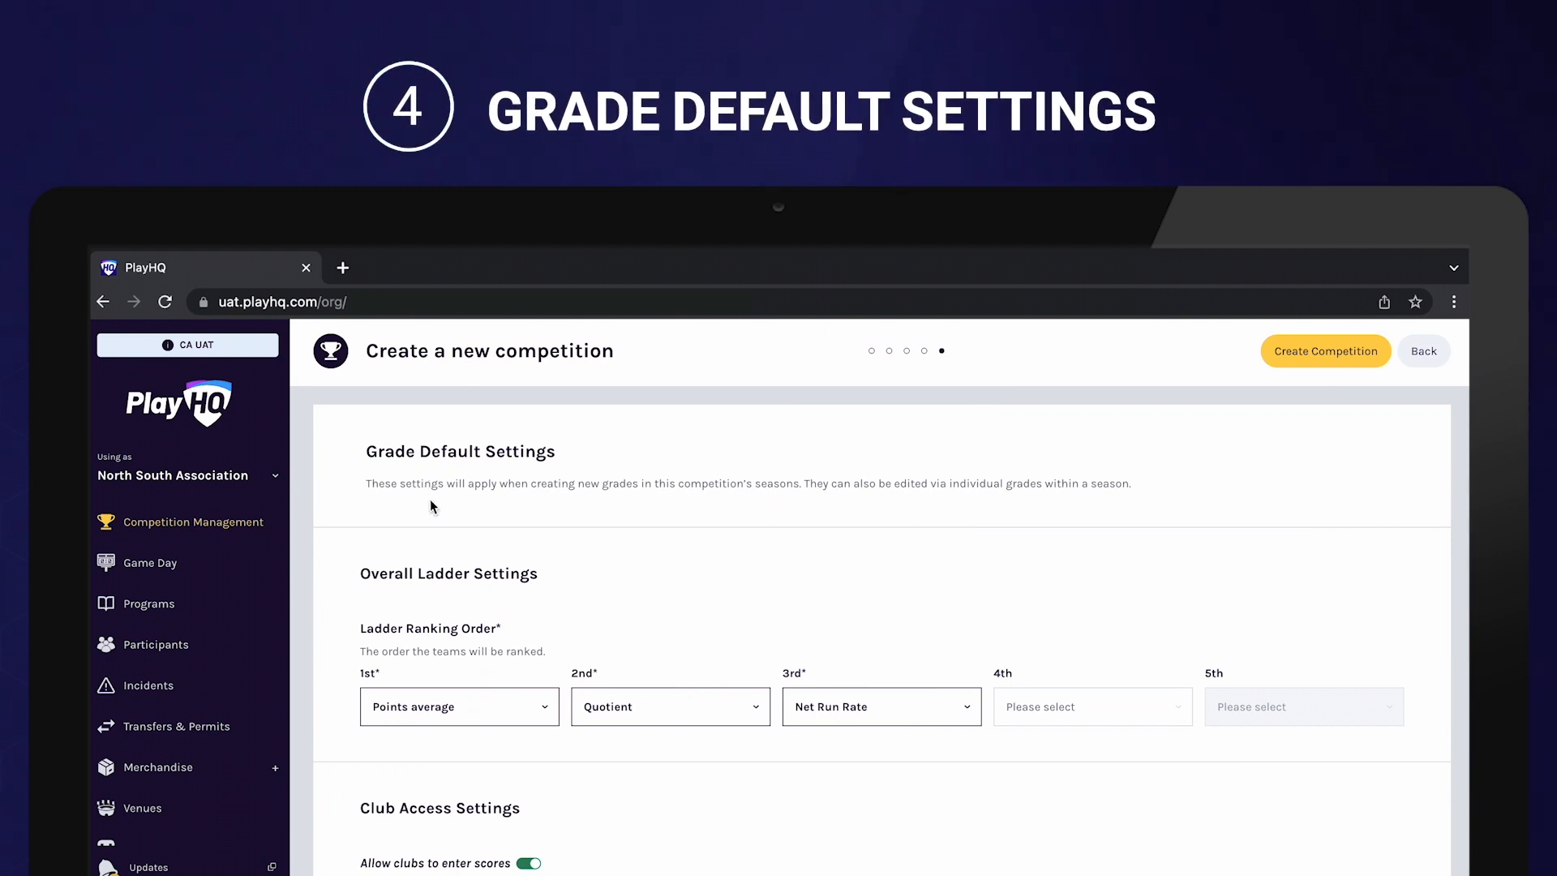
# Examine the overall ladder ranking options in the grade defaults, keeping Points average, Quotient and Net Run Rate
pyautogui.scroll(-1, 817, 609)
pyautogui.scroll(-1, 817, 610)
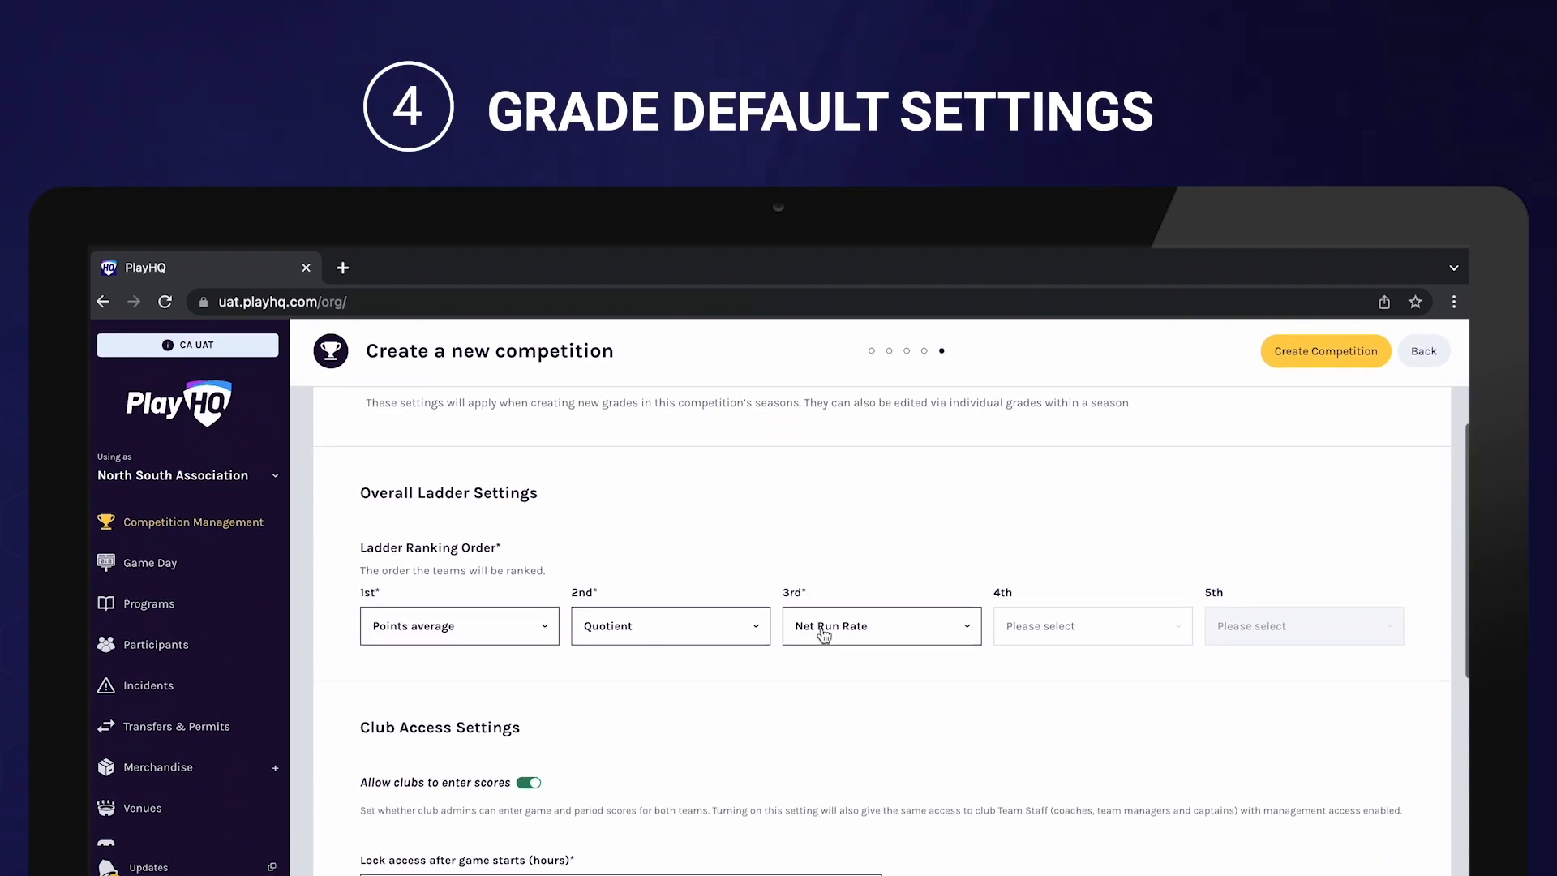
pyautogui.click(490, 631)
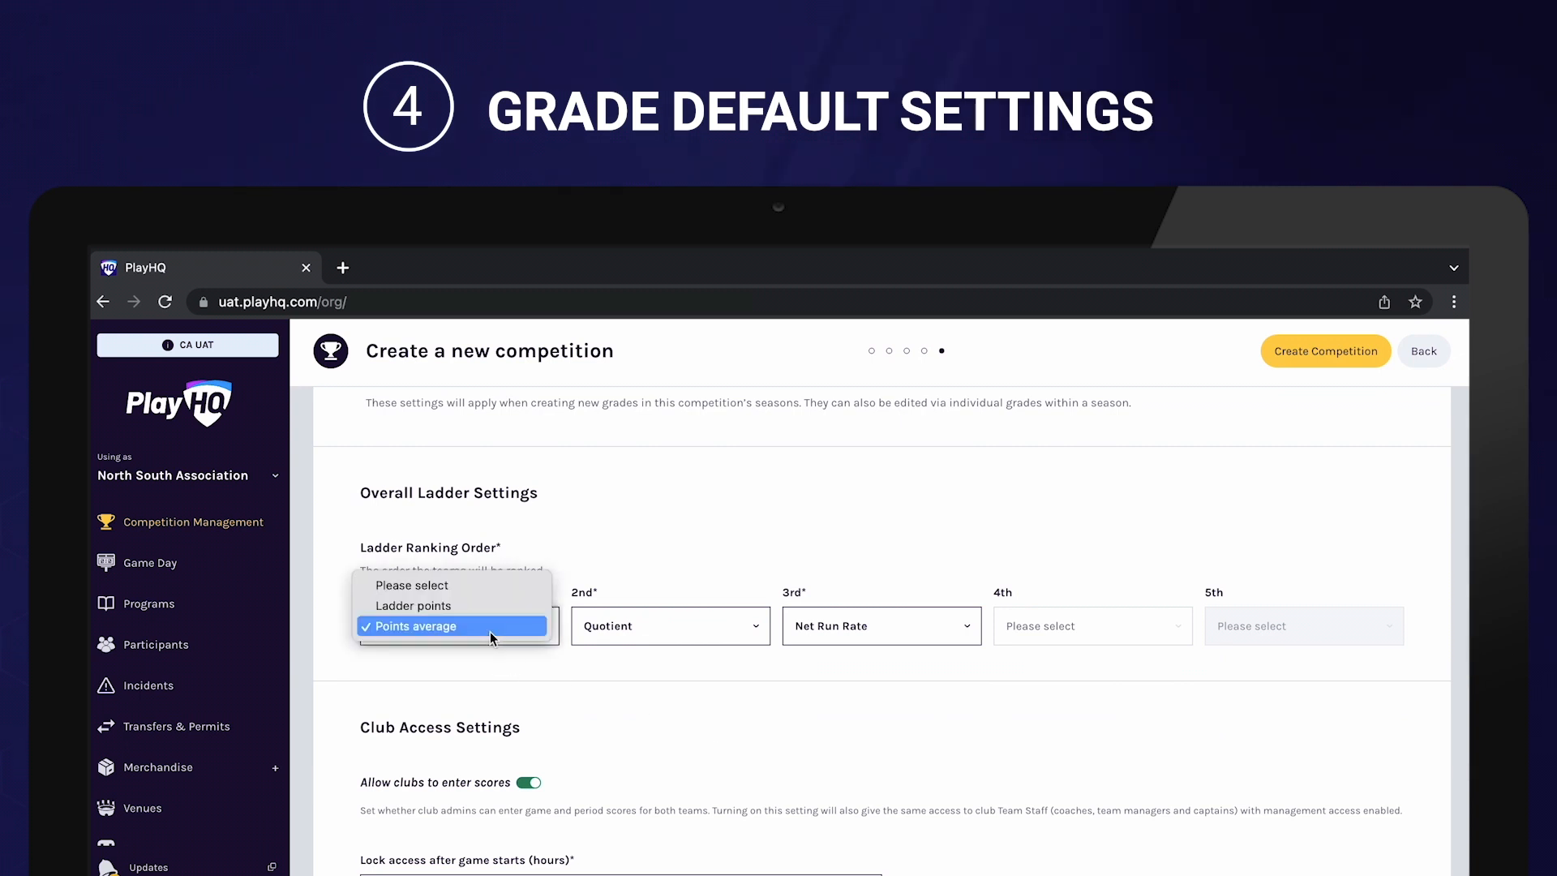
pyautogui.click(620, 674)
pyautogui.click(681, 625)
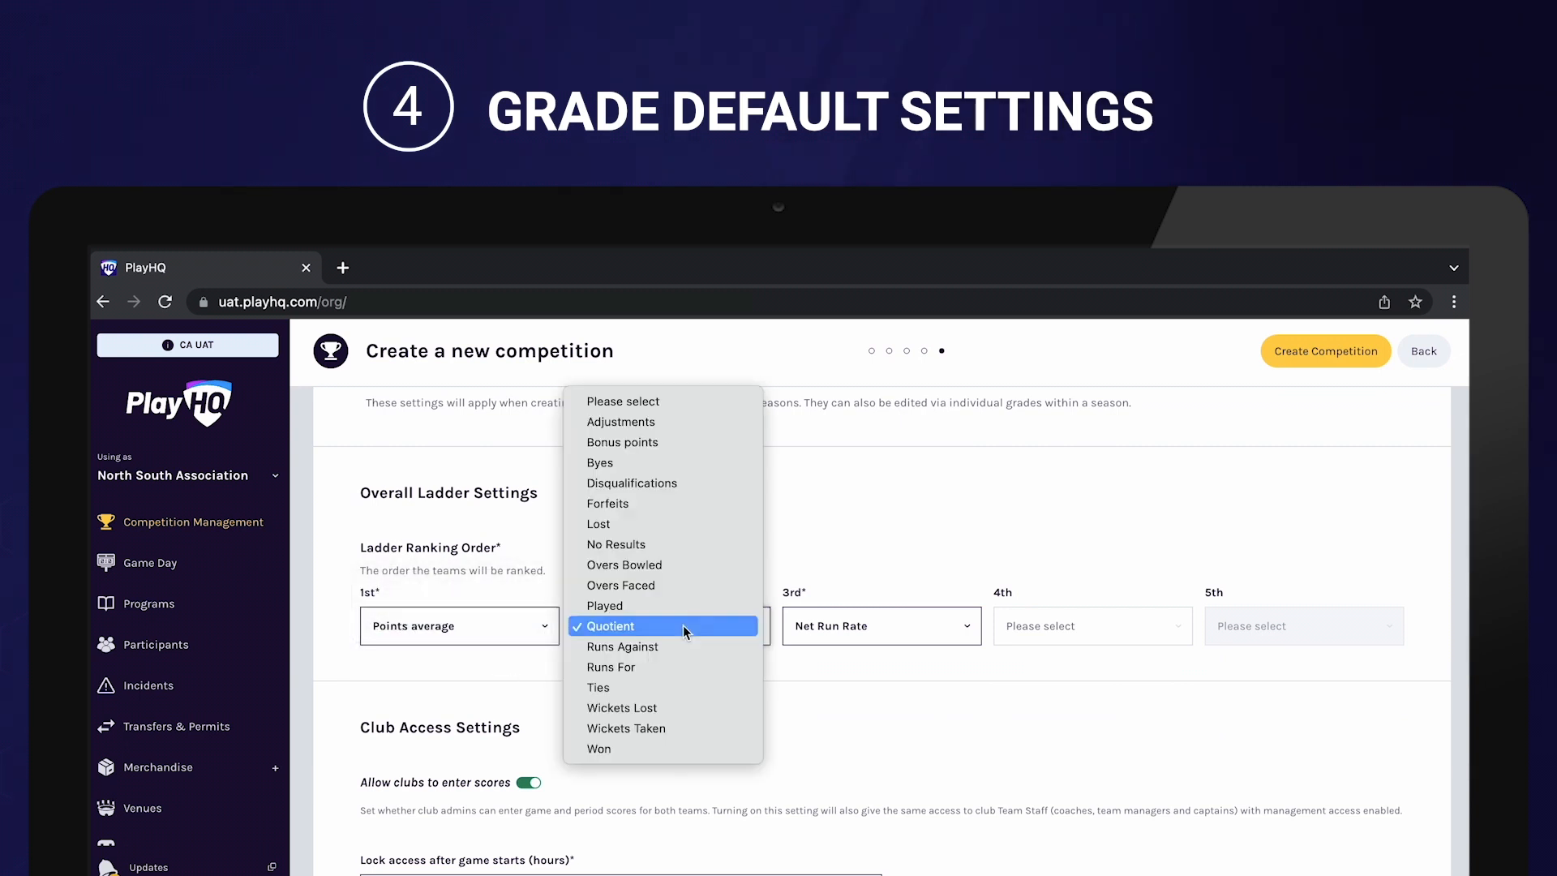
pyautogui.click(866, 625)
pyautogui.click(889, 624)
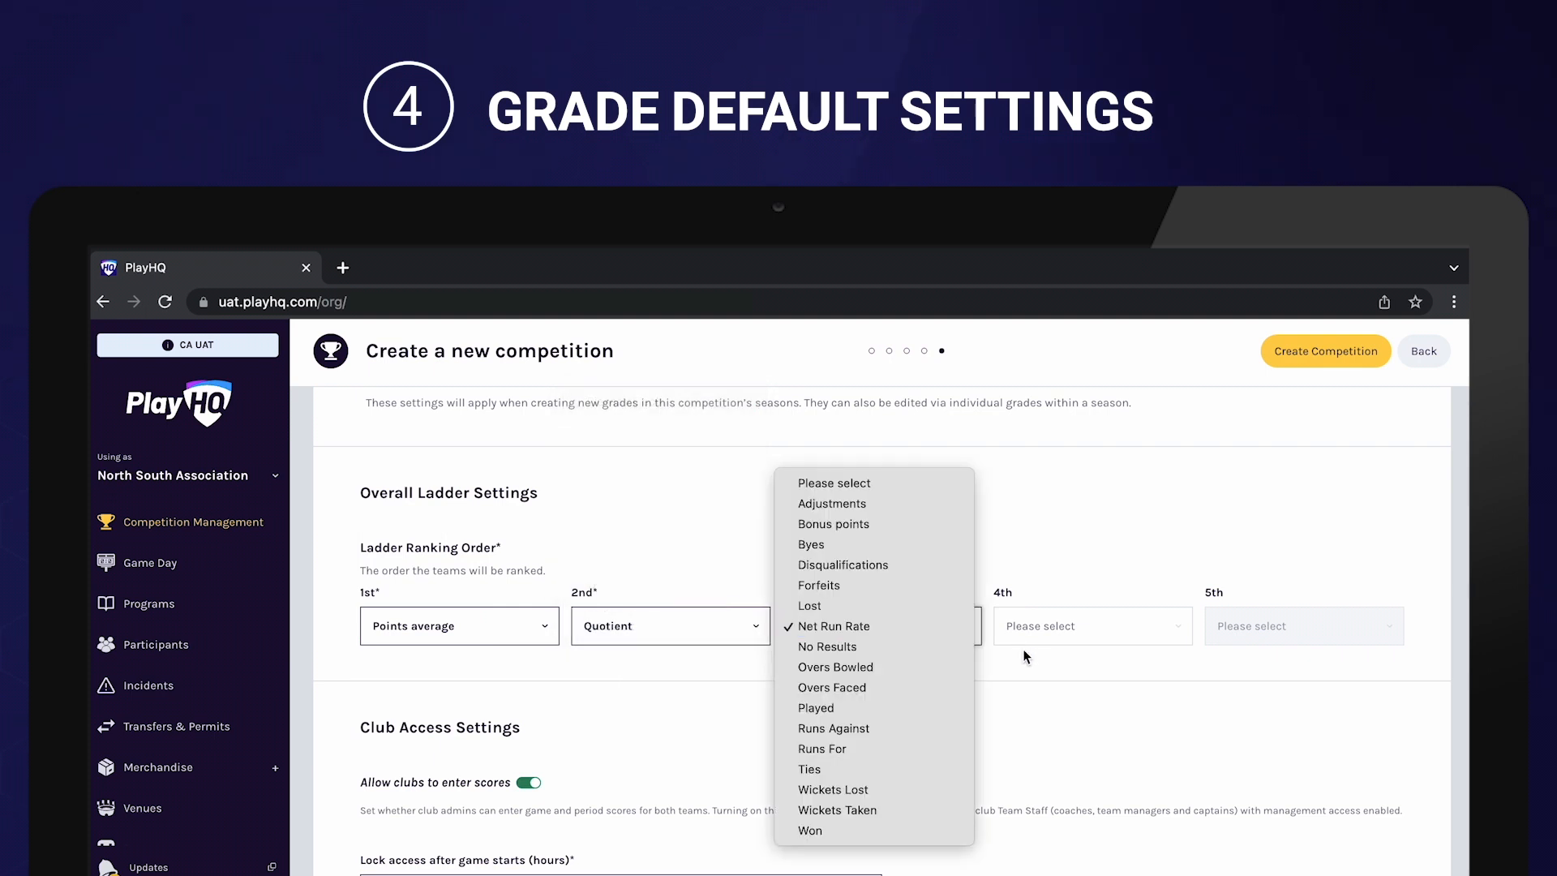
pyautogui.click(1087, 655)
# Keep clubs allowed to enter scores and lock their access 120 hours after the game starts
pyautogui.scroll(-2, 1004, 785)
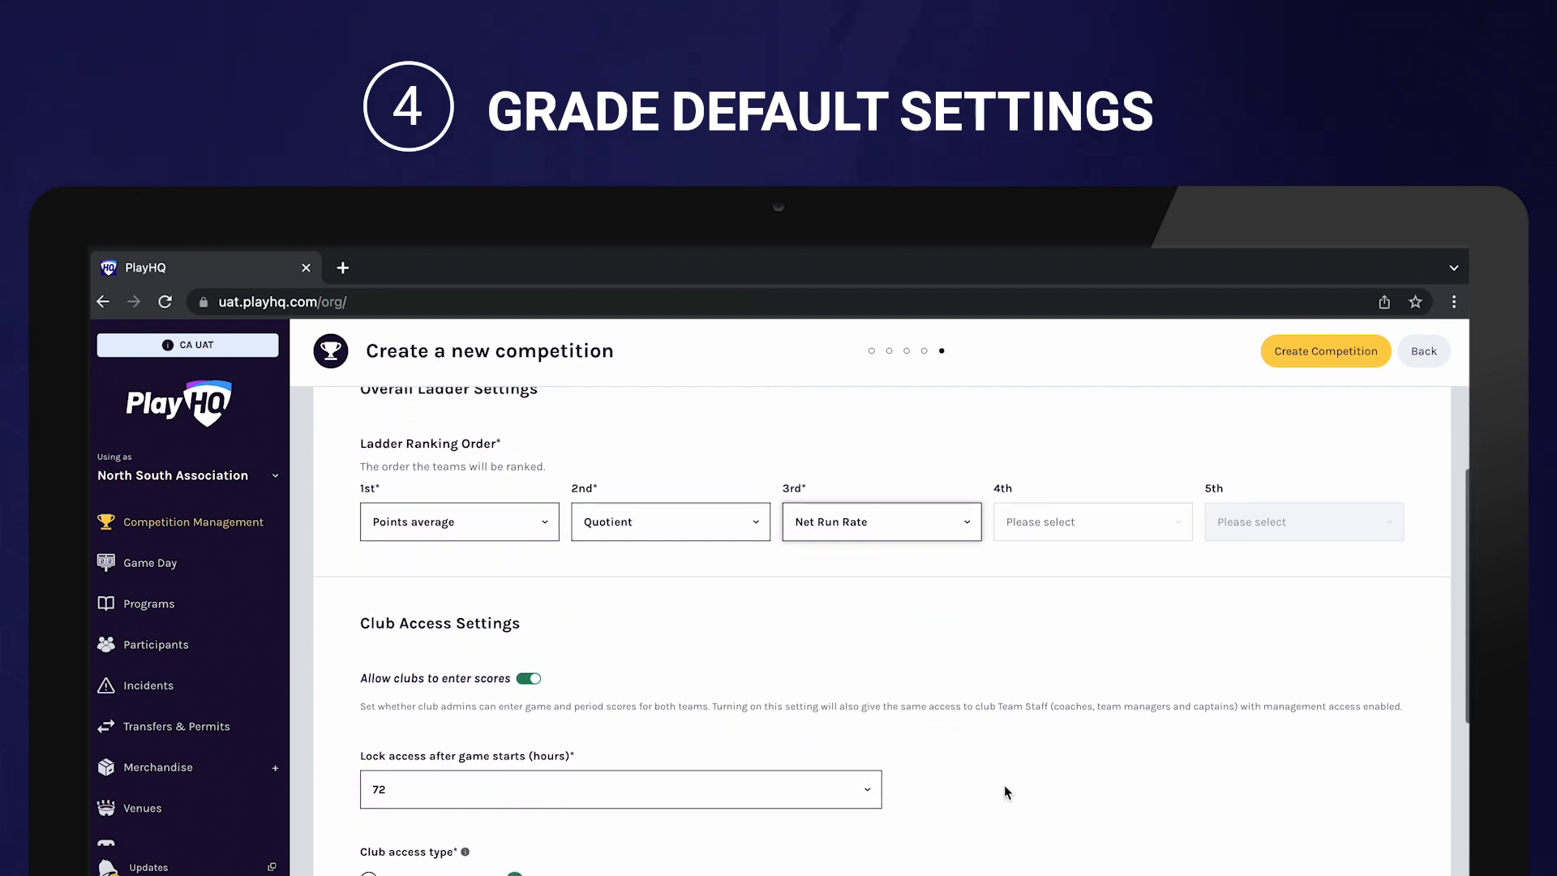
pyautogui.scroll(-1, 1003, 784)
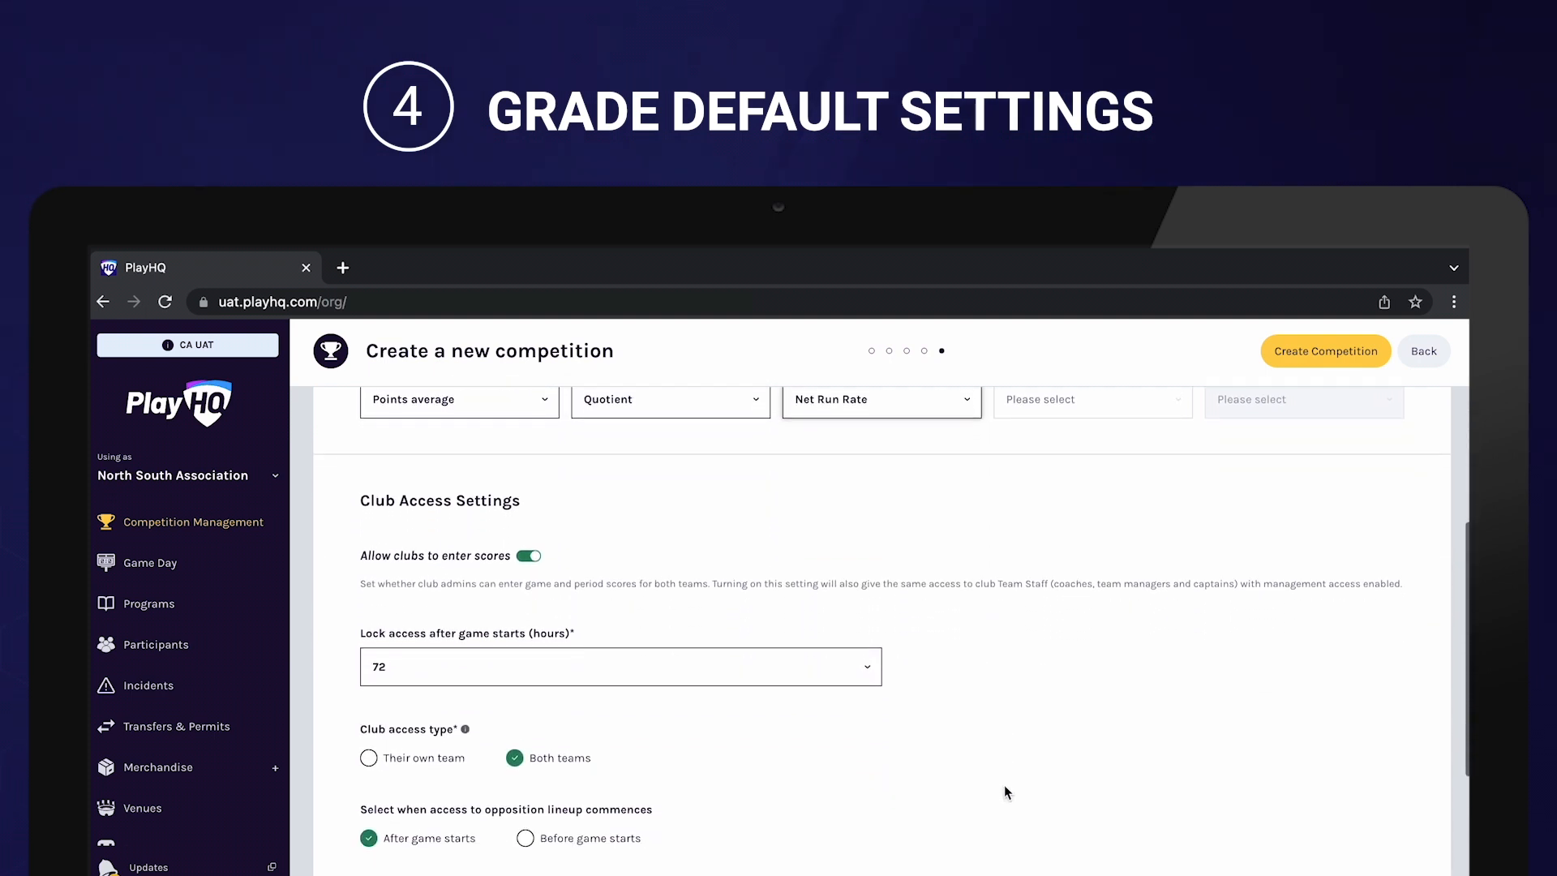
pyautogui.click(531, 557)
pyautogui.click(680, 672)
pyautogui.click(680, 672)
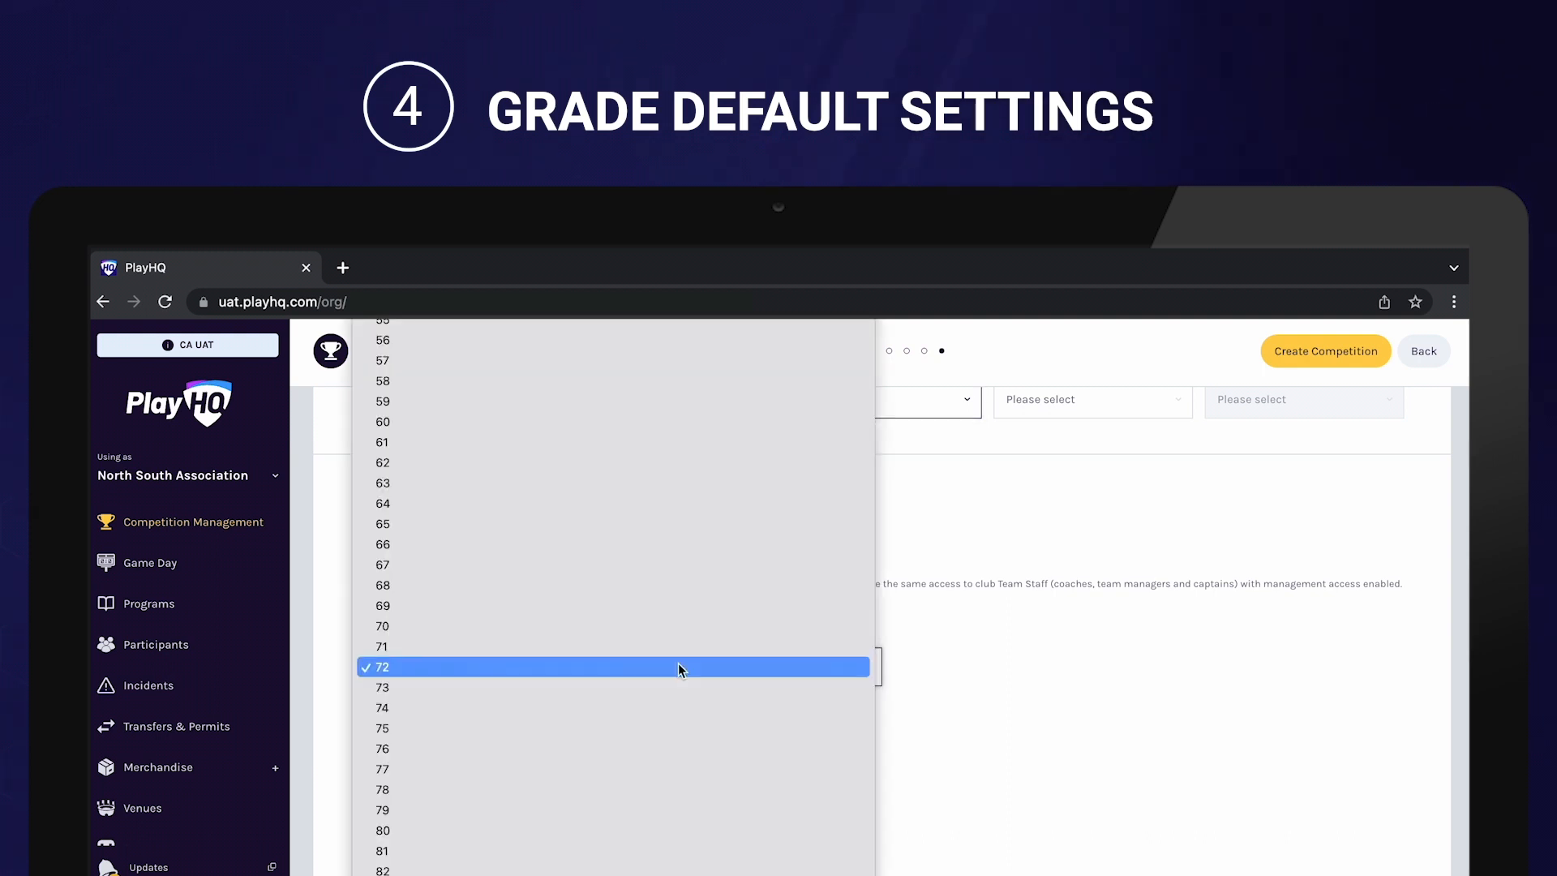
pyautogui.moveTo(589, 865)
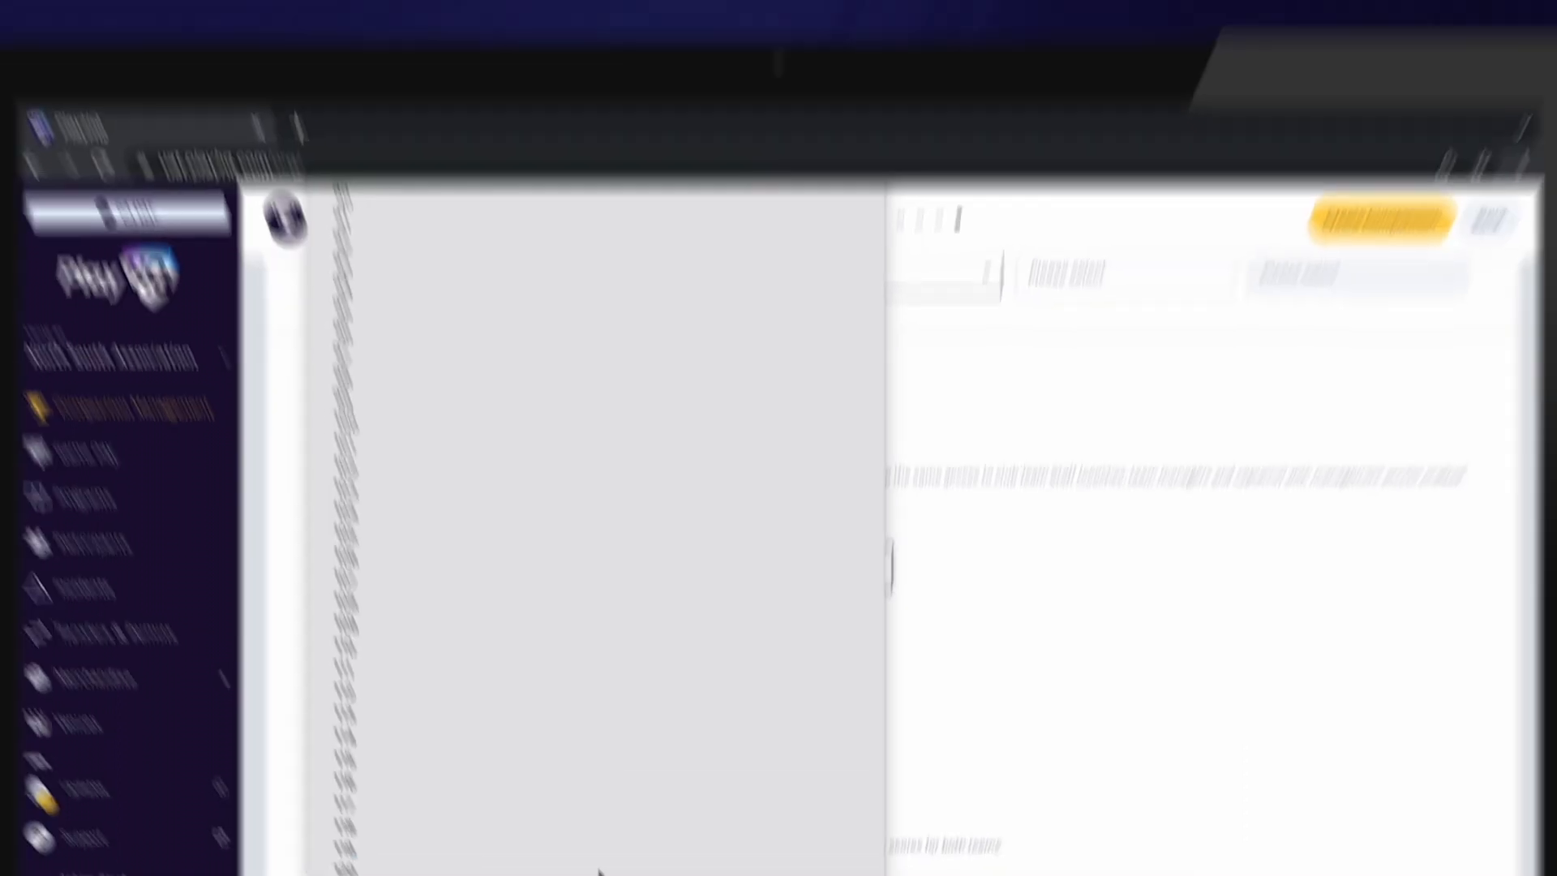
pyautogui.click(590, 836)
# Give clubs access to both teams, with opposition lineup access opening 12 hours before the game starts
pyautogui.scroll(-3, 1028, 834)
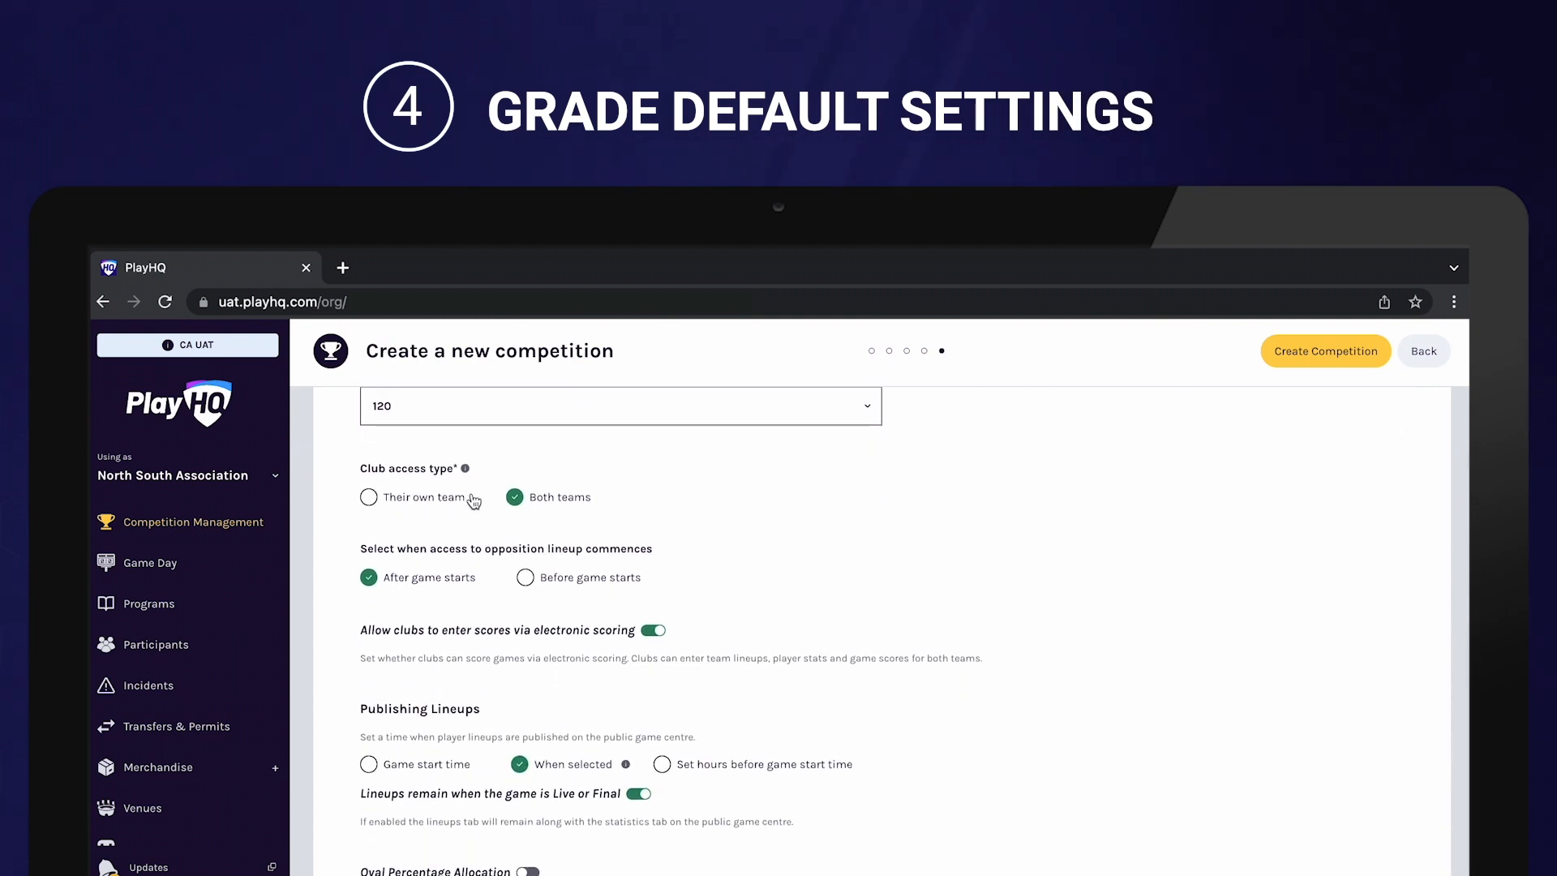
pyautogui.click(517, 501)
pyautogui.click(527, 578)
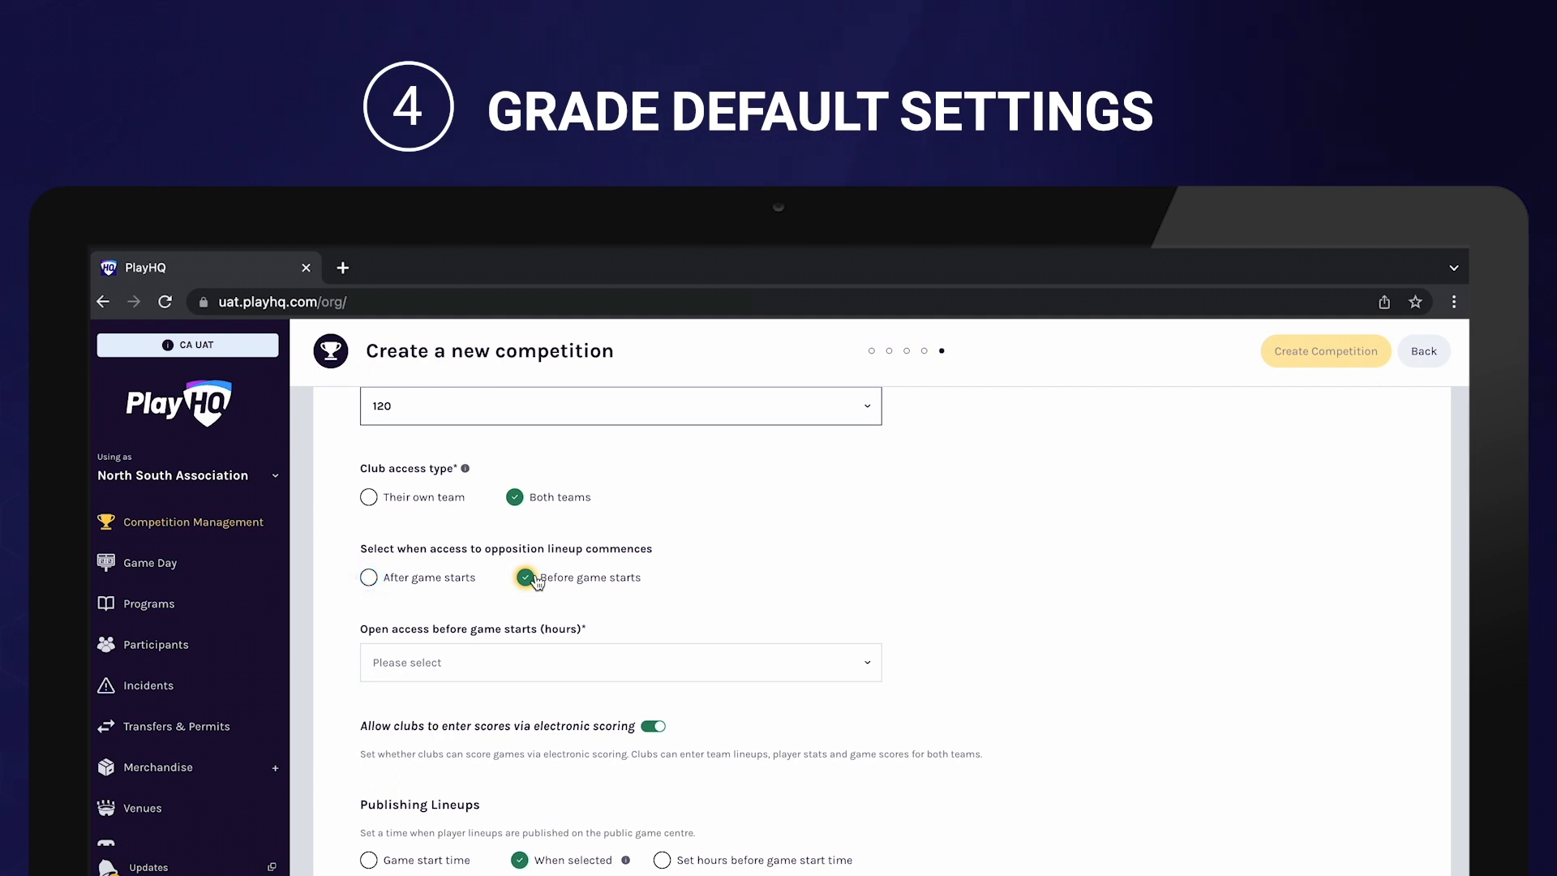
pyautogui.click(536, 666)
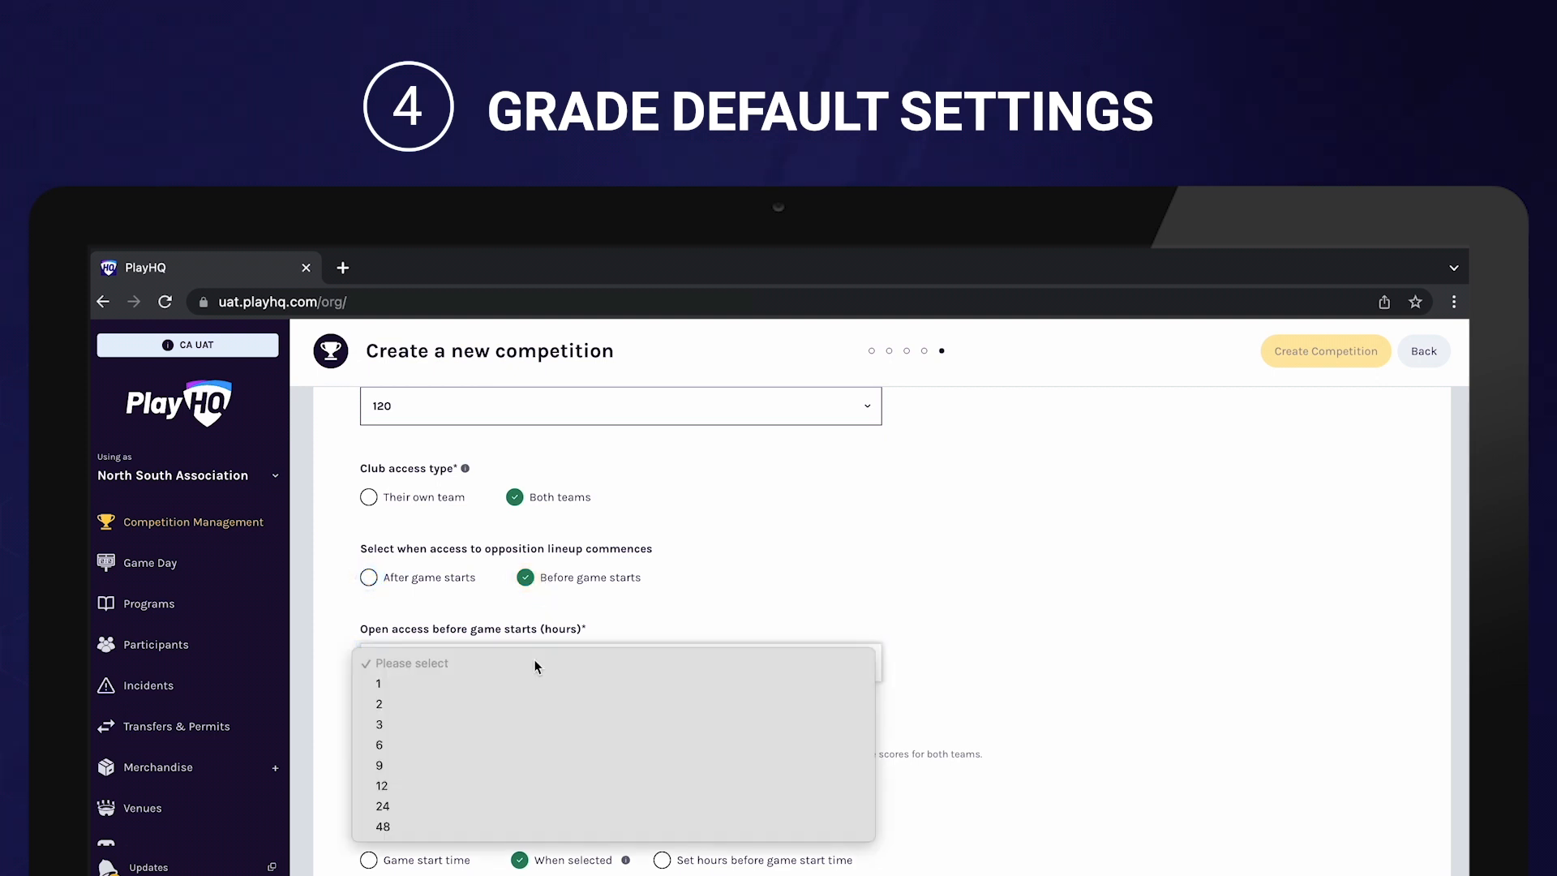
pyautogui.click(504, 783)
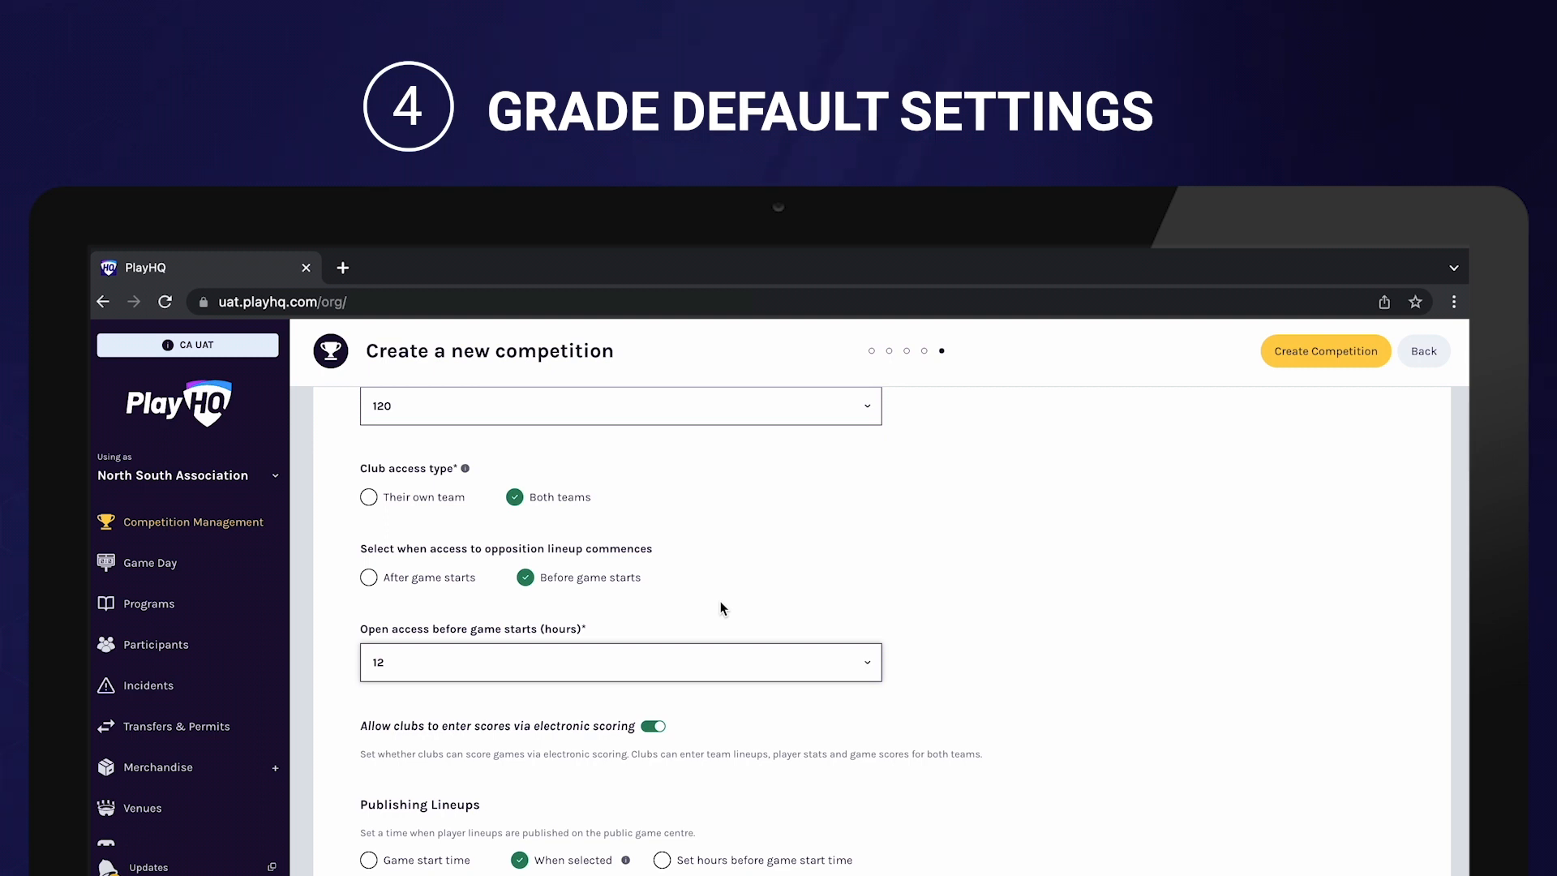
# Keep clubs allowed to enter scores via electronic scoring
pyautogui.scroll(-1, 921, 671)
pyautogui.scroll(-1, 919, 671)
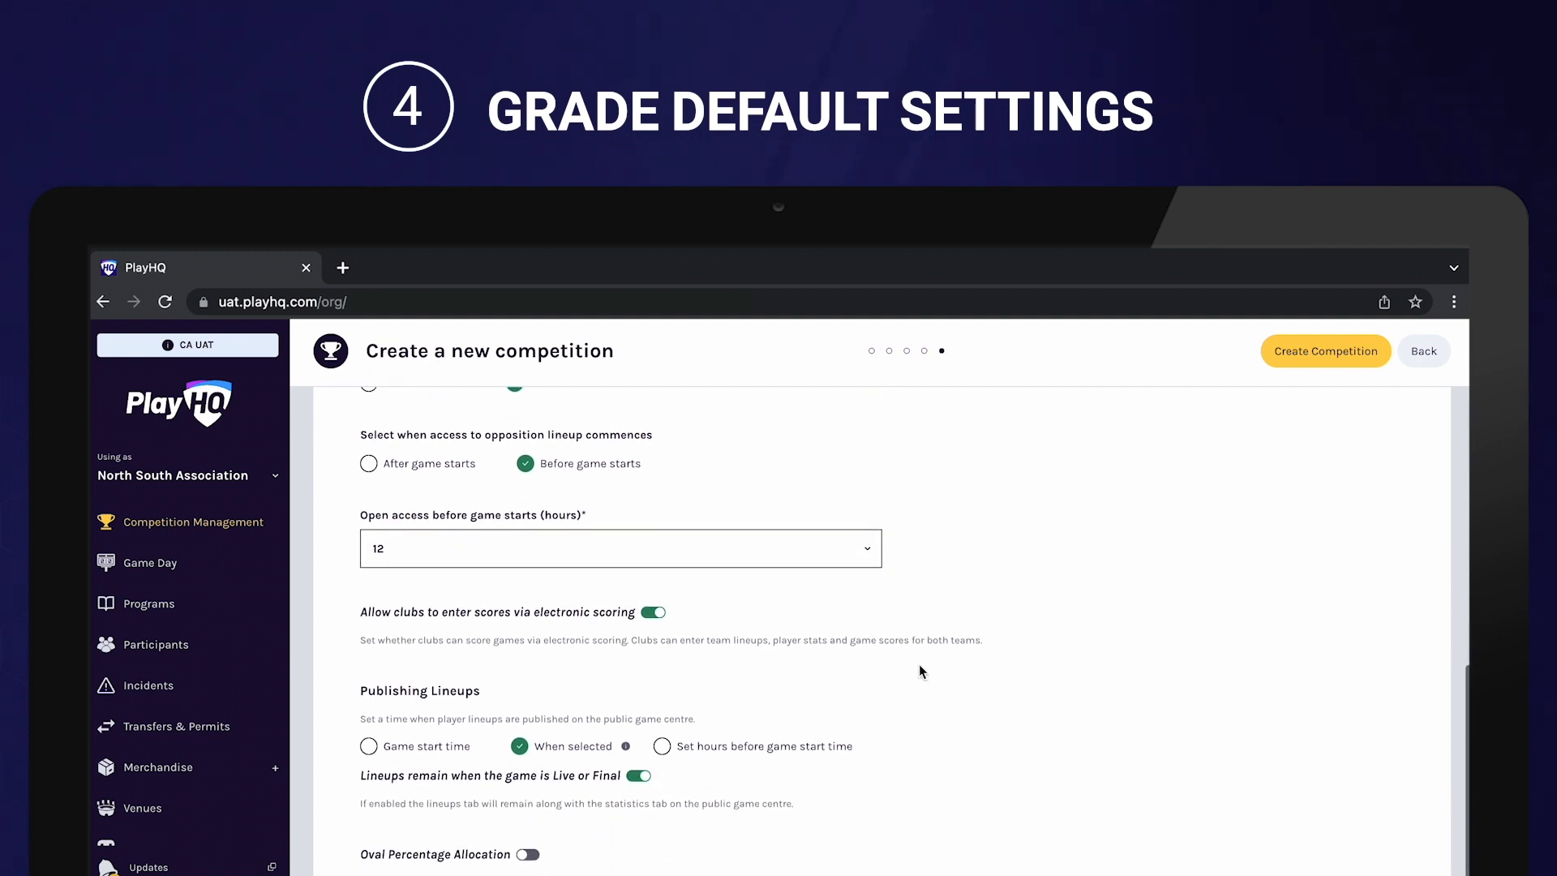
pyautogui.click(655, 609)
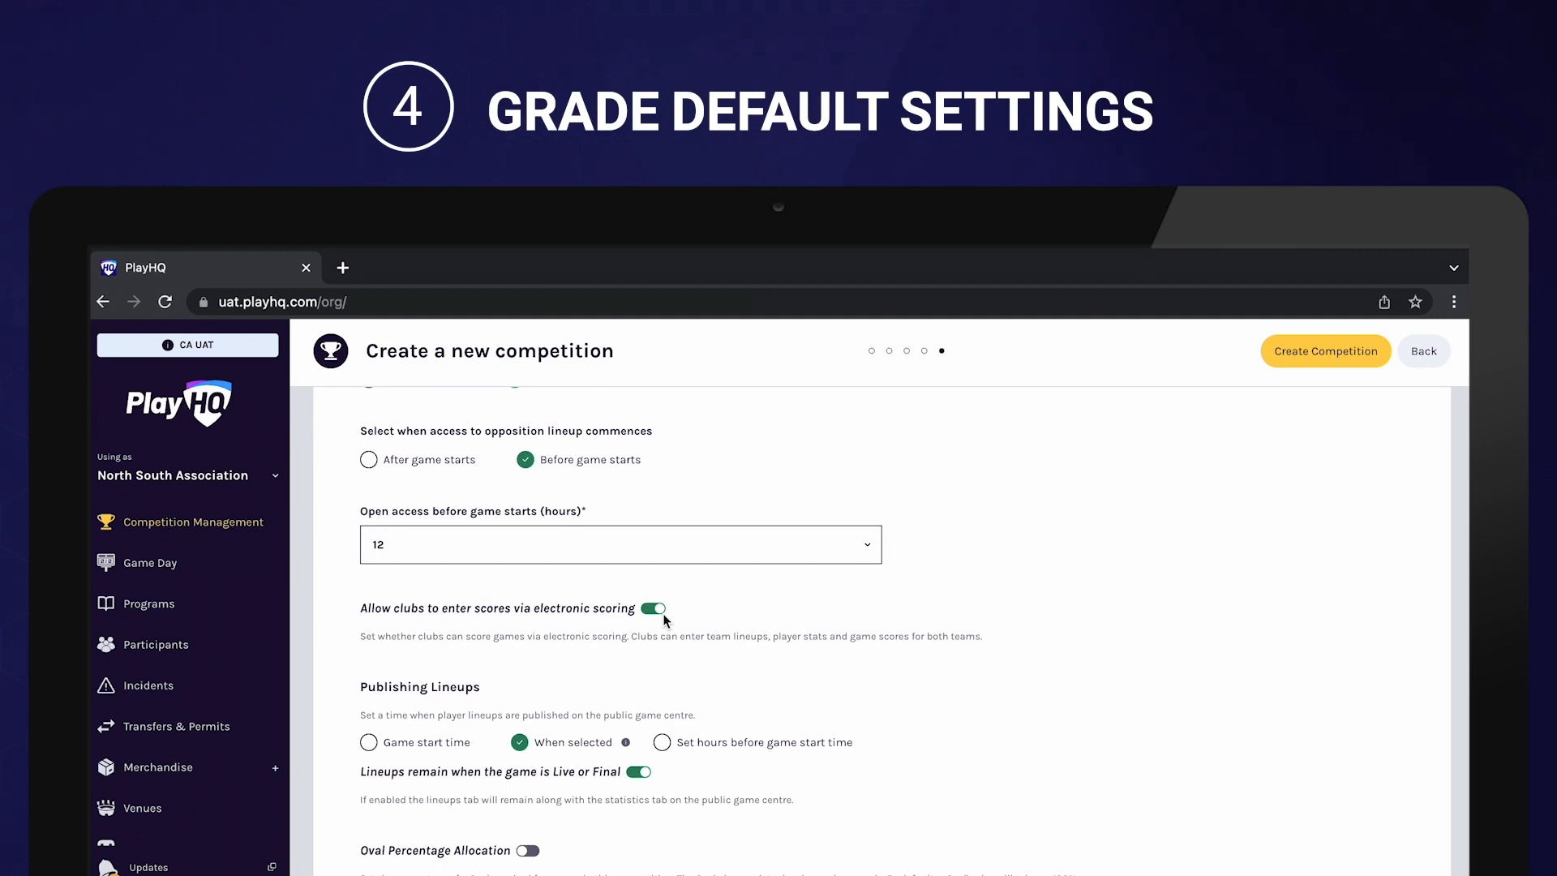
pyautogui.click(663, 613)
pyautogui.scroll(-2, 736, 650)
pyautogui.scroll(-2, 736, 651)
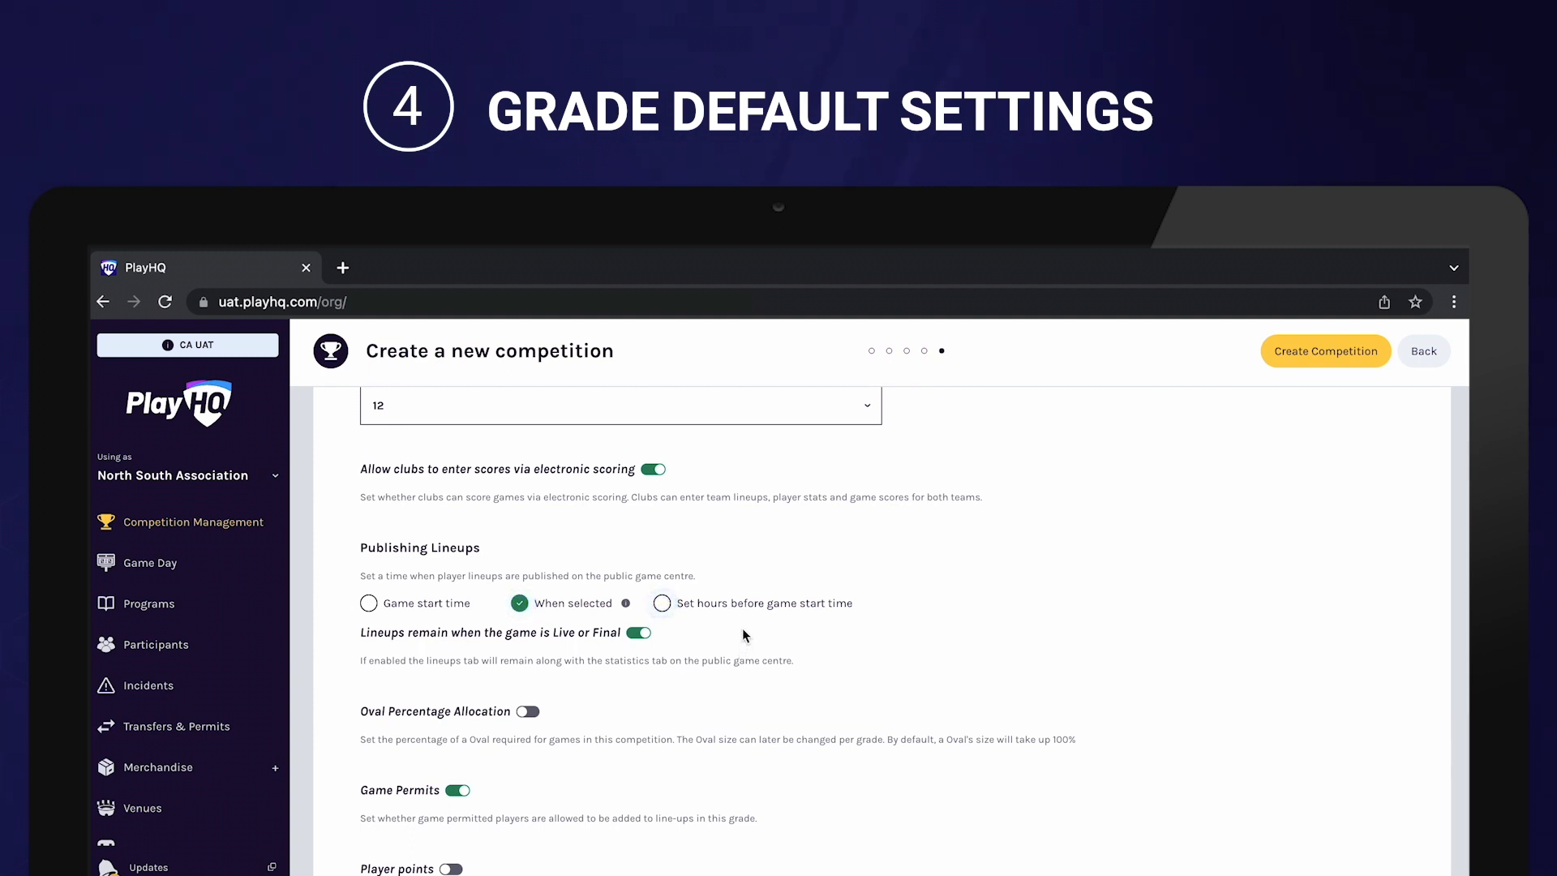
# Check the set-hours-before-game-start option for publishing lineups and return the choice to When selected
pyautogui.click(682, 609)
pyautogui.click(686, 662)
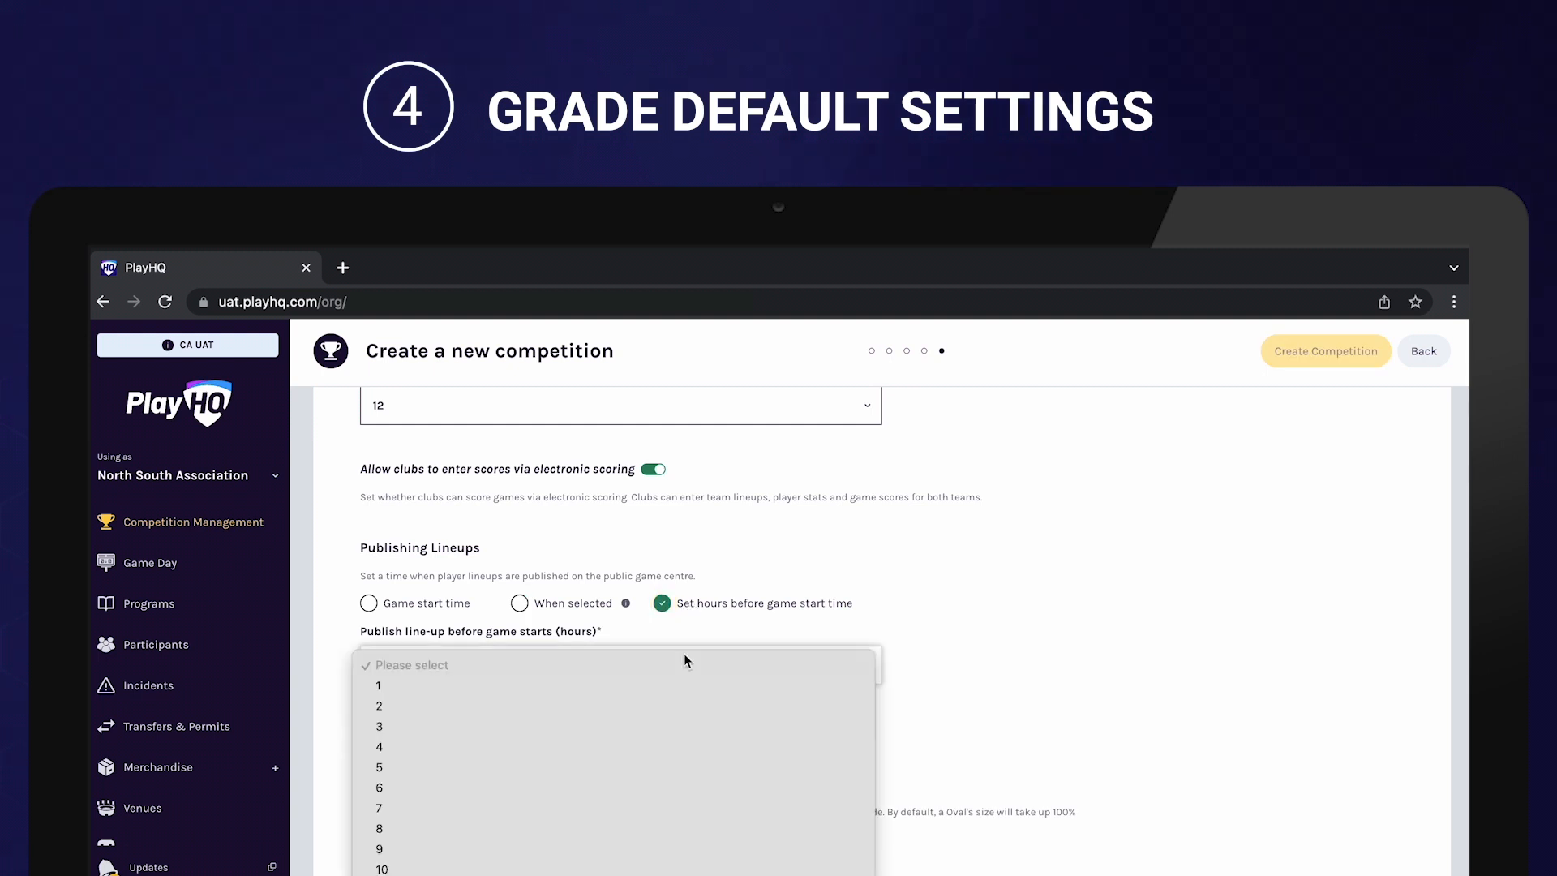
pyautogui.click(571, 605)
pyautogui.click(571, 605)
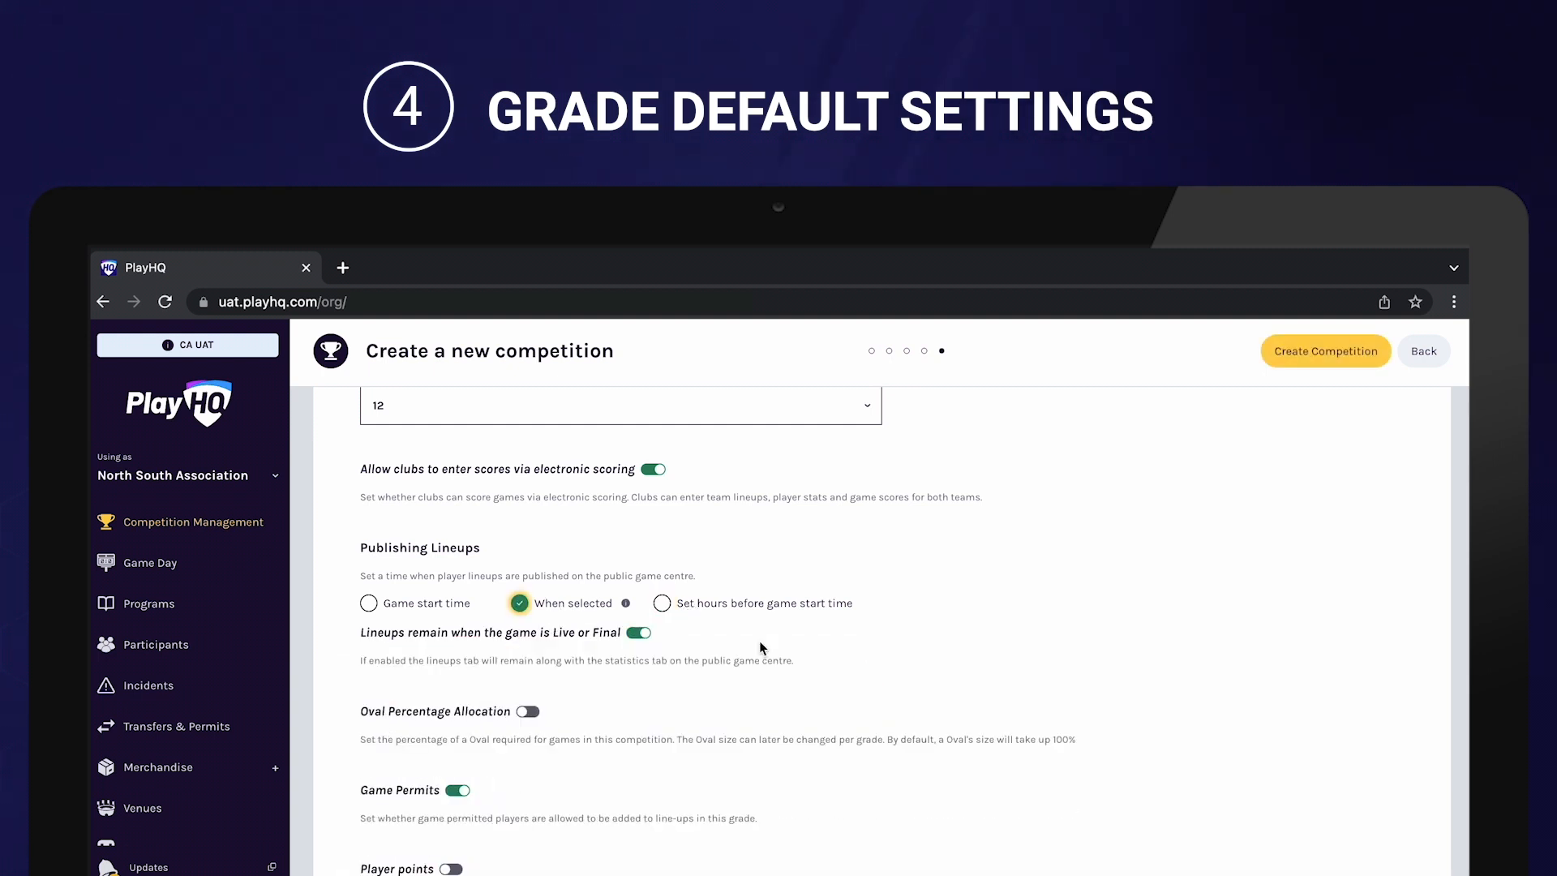
# Enable Oval Percentage Allocation to check the available oval sizes, and disable it again
pyautogui.scroll(-1, 787, 664)
pyautogui.click(531, 661)
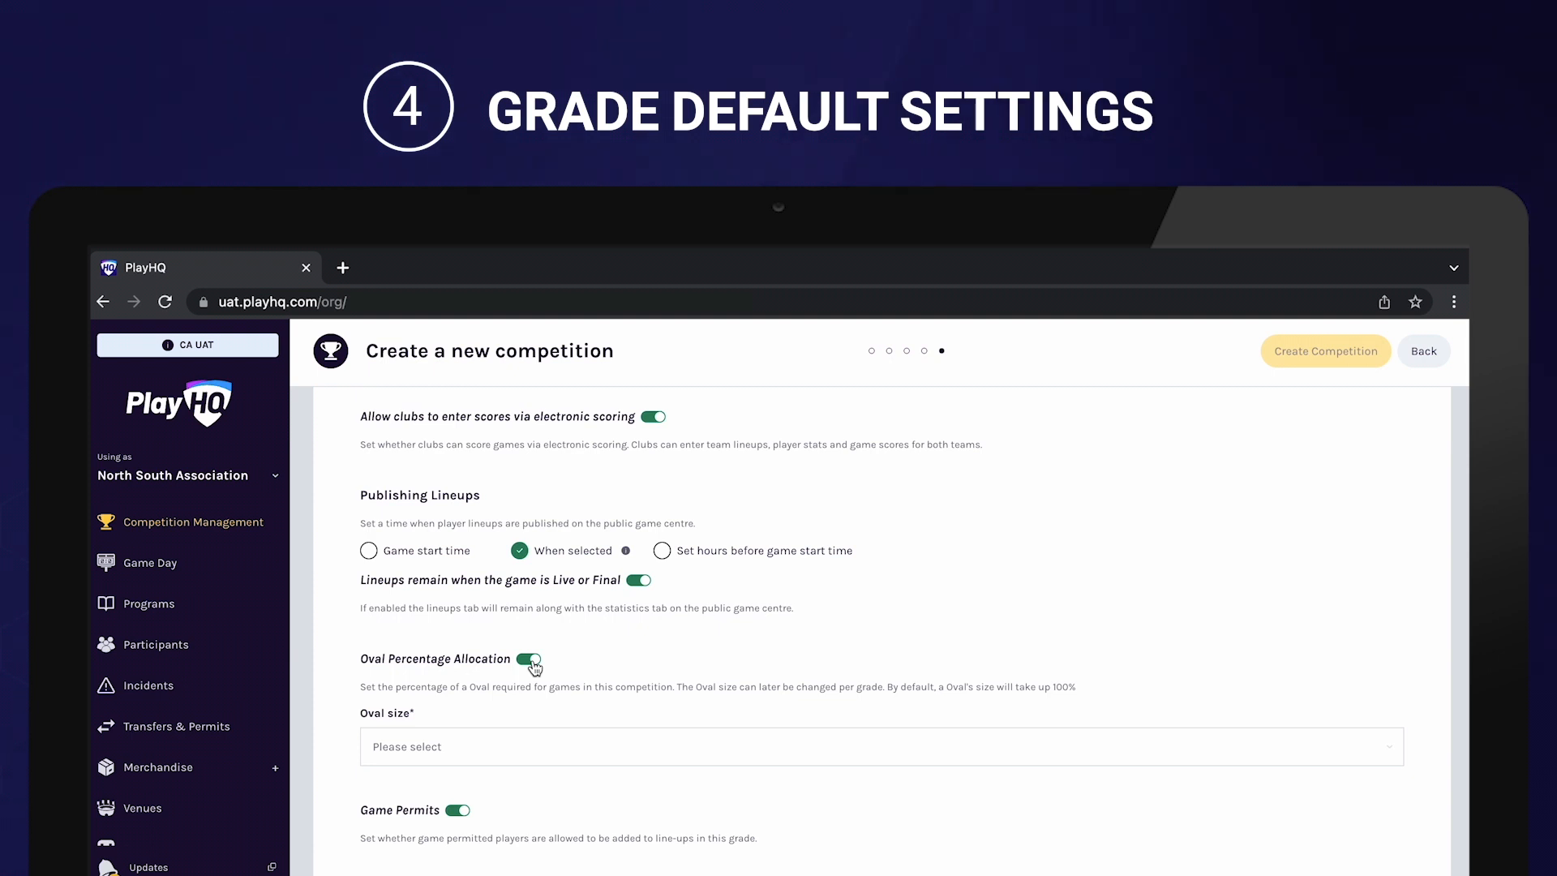
pyautogui.click(539, 746)
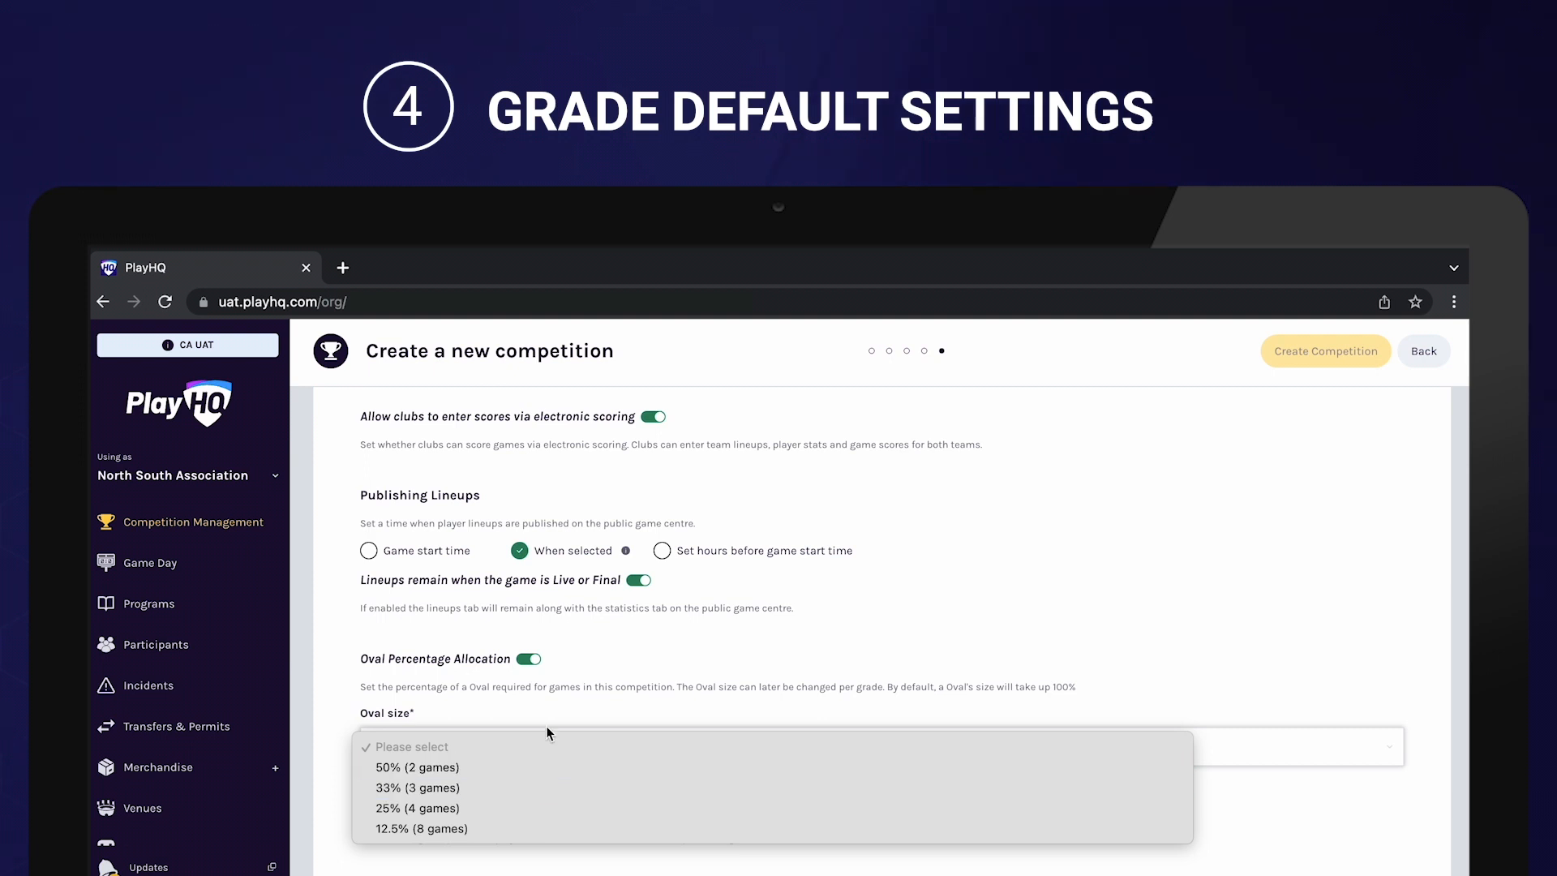
pyautogui.click(559, 691)
pyautogui.click(528, 658)
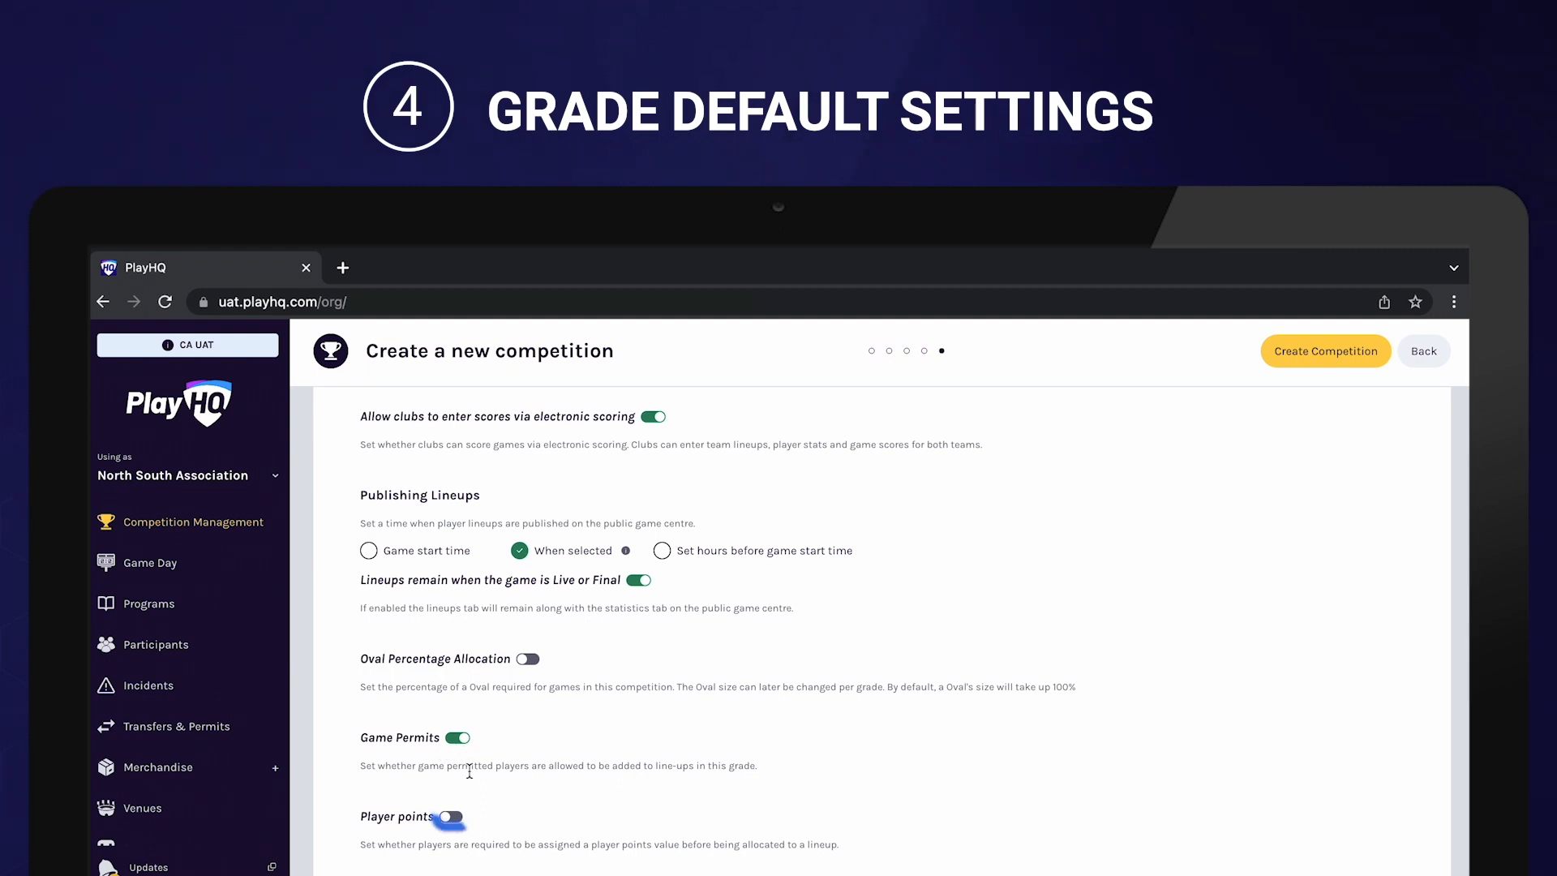
# Enable player points and enforce a team total player points cap of 15
pyautogui.click(452, 816)
pyautogui.scroll(-2, 592, 829)
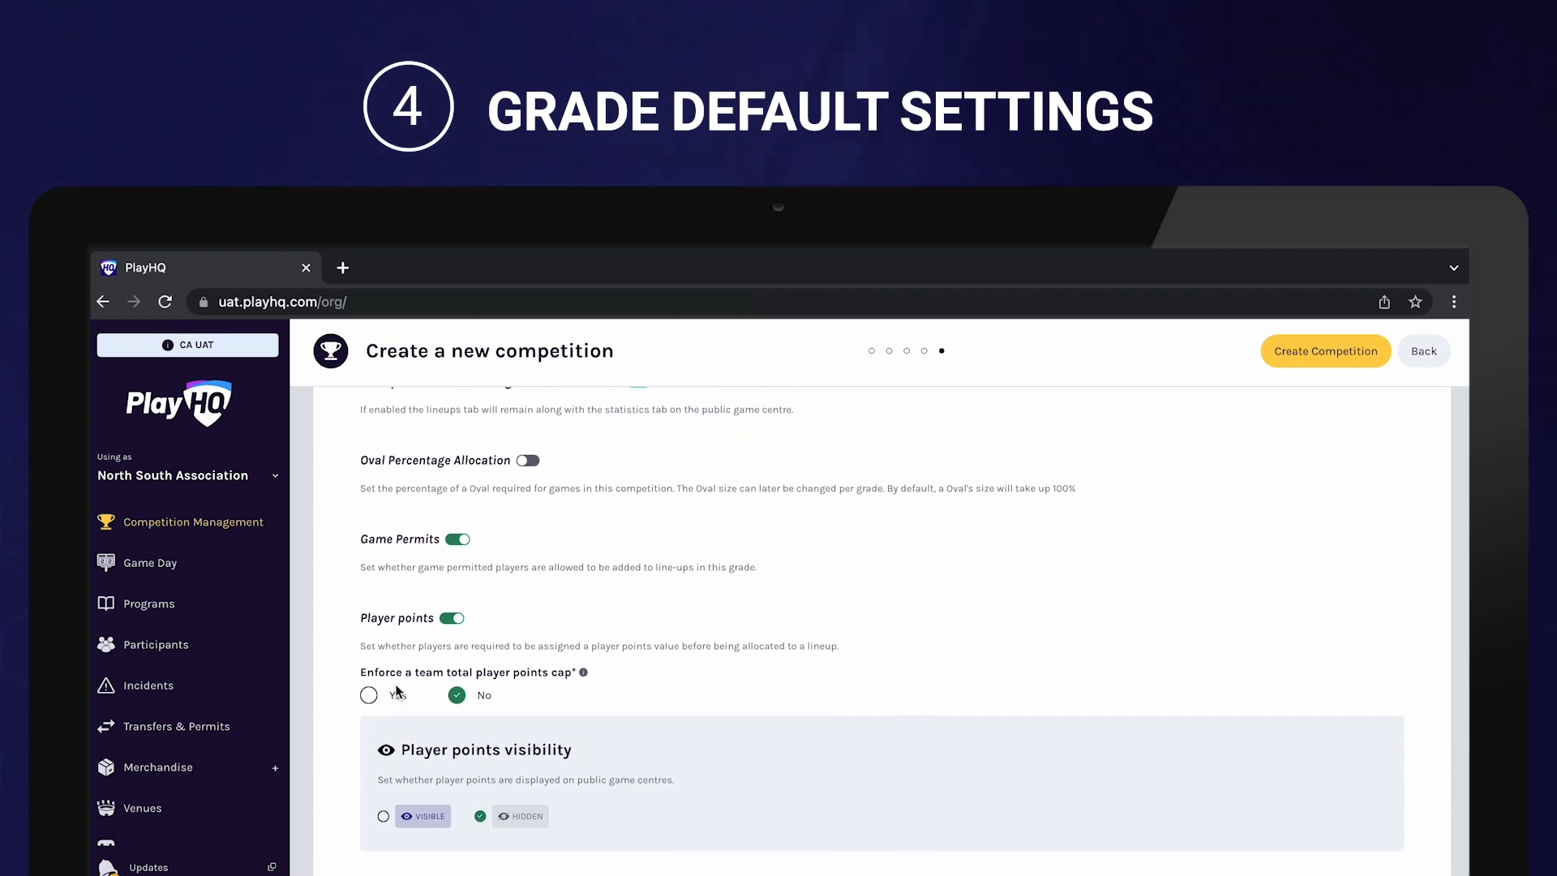
pyautogui.click(371, 696)
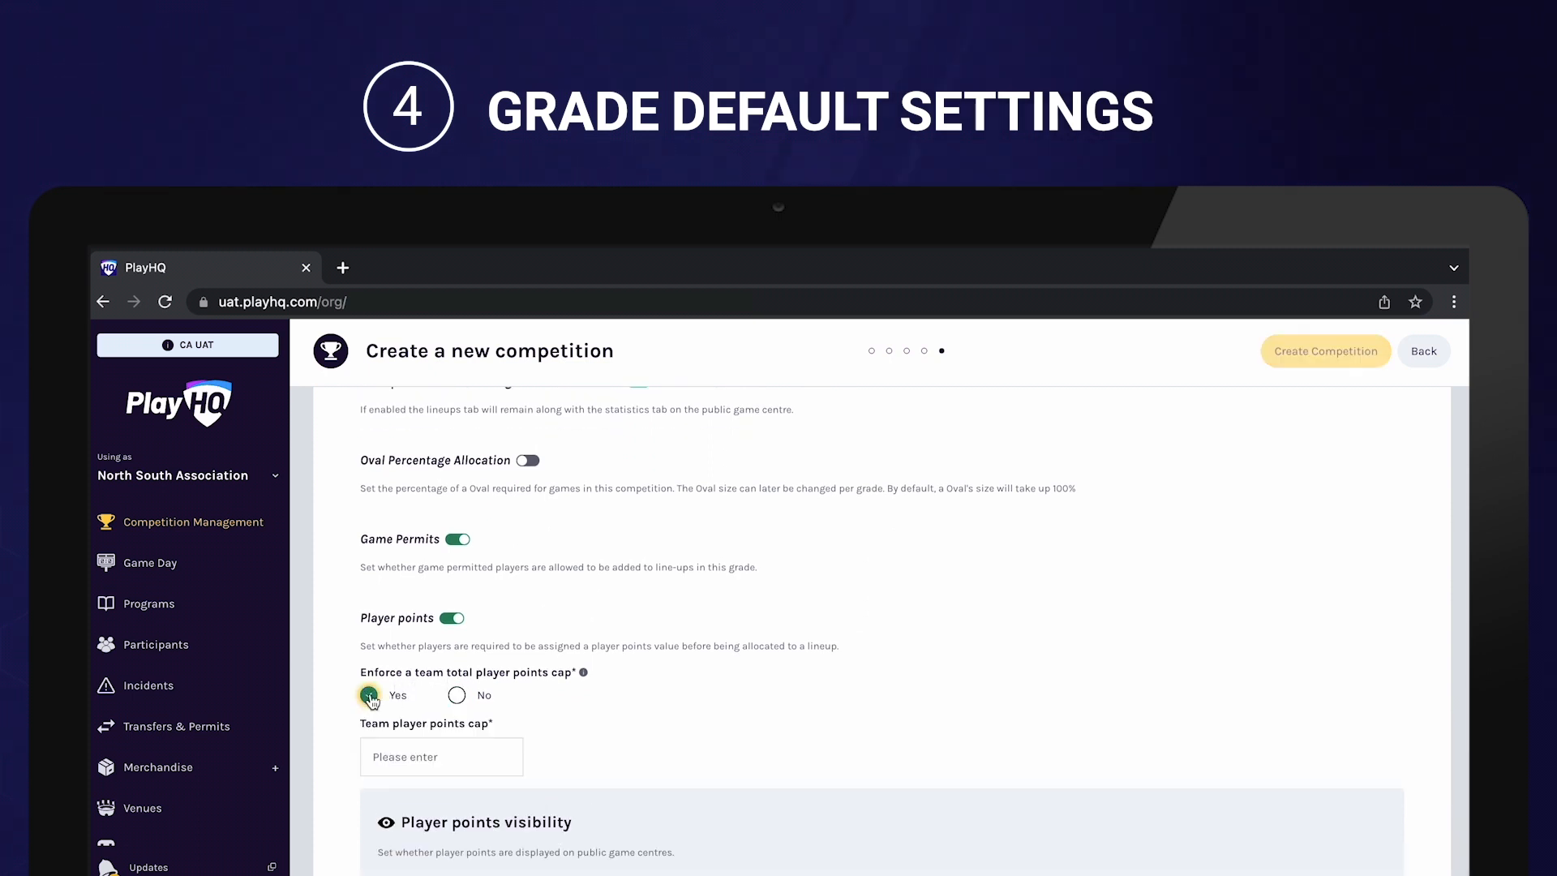
pyautogui.click(441, 756)
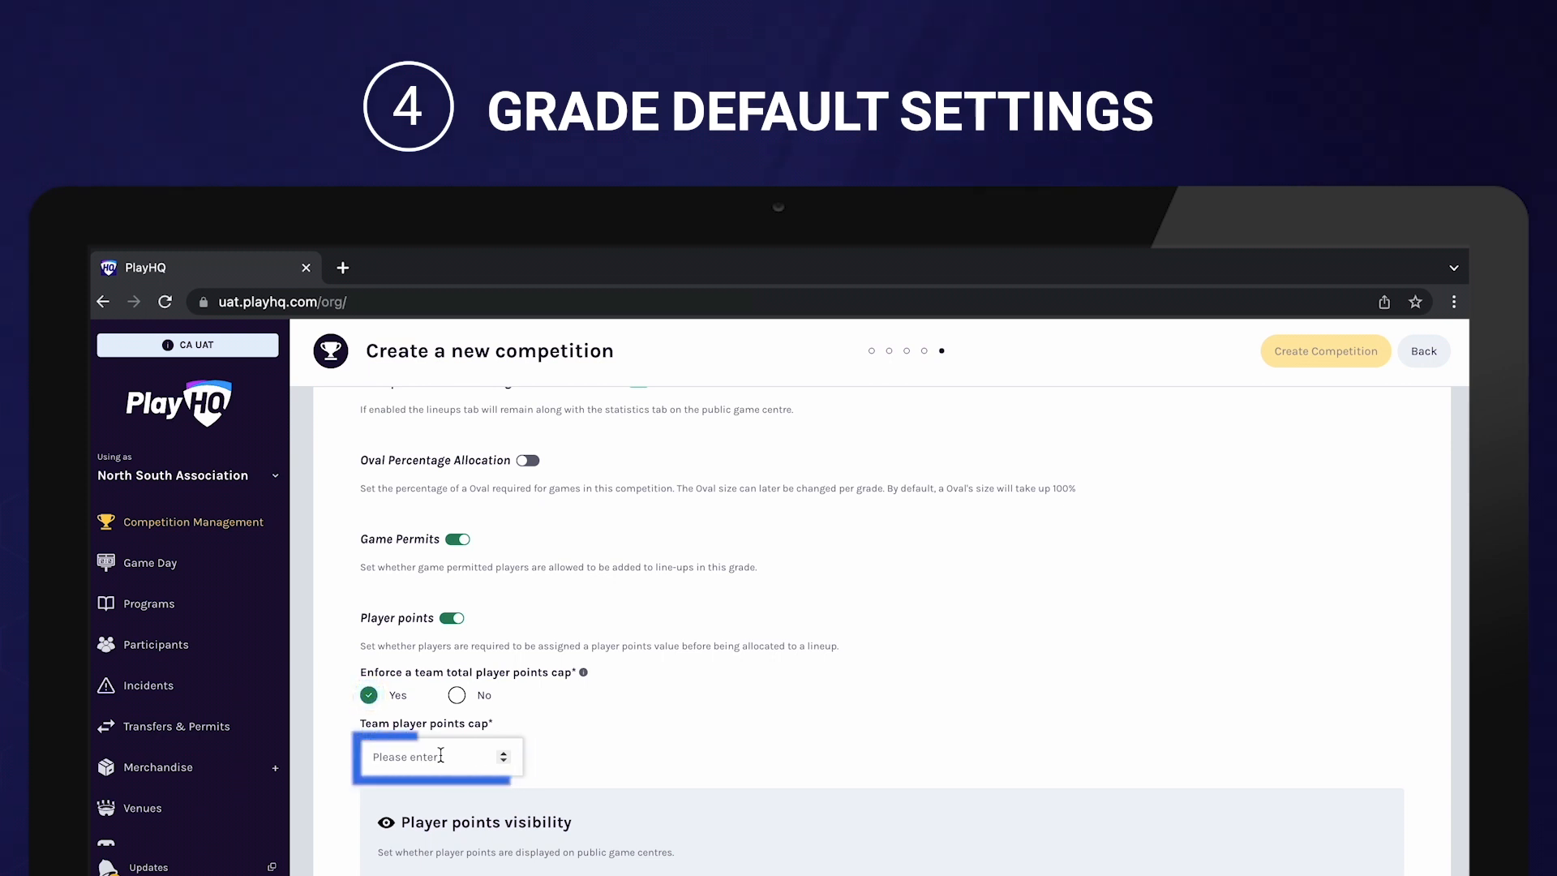
pyautogui.write('15')
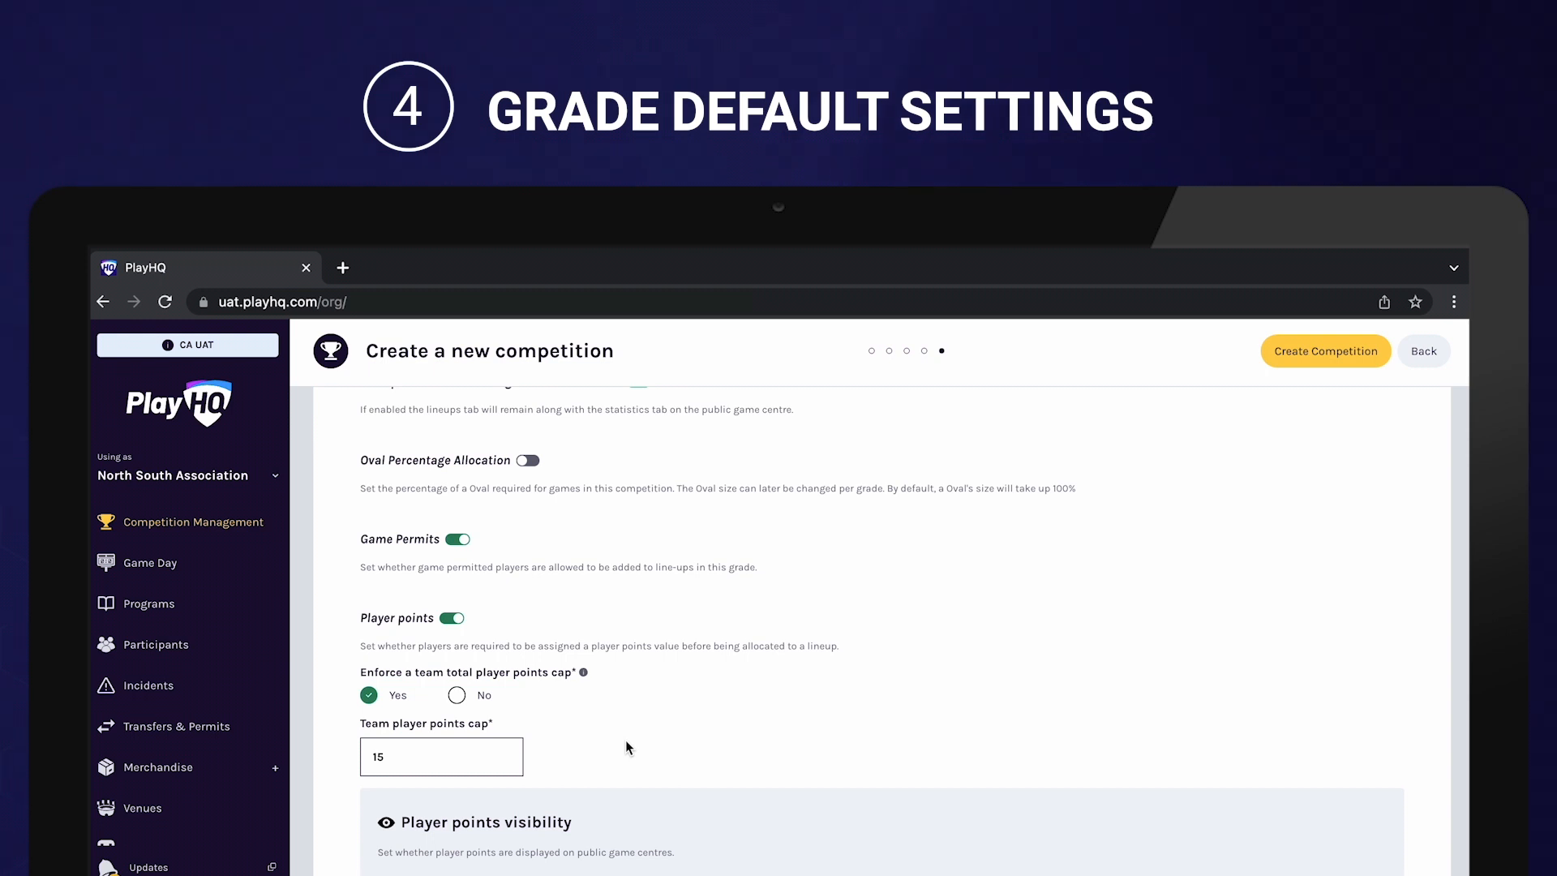
# Keep player points visibility set to Hidden and enable finals eligibility with a minimum of 5 games played
pyautogui.scroll(-1, 625, 739)
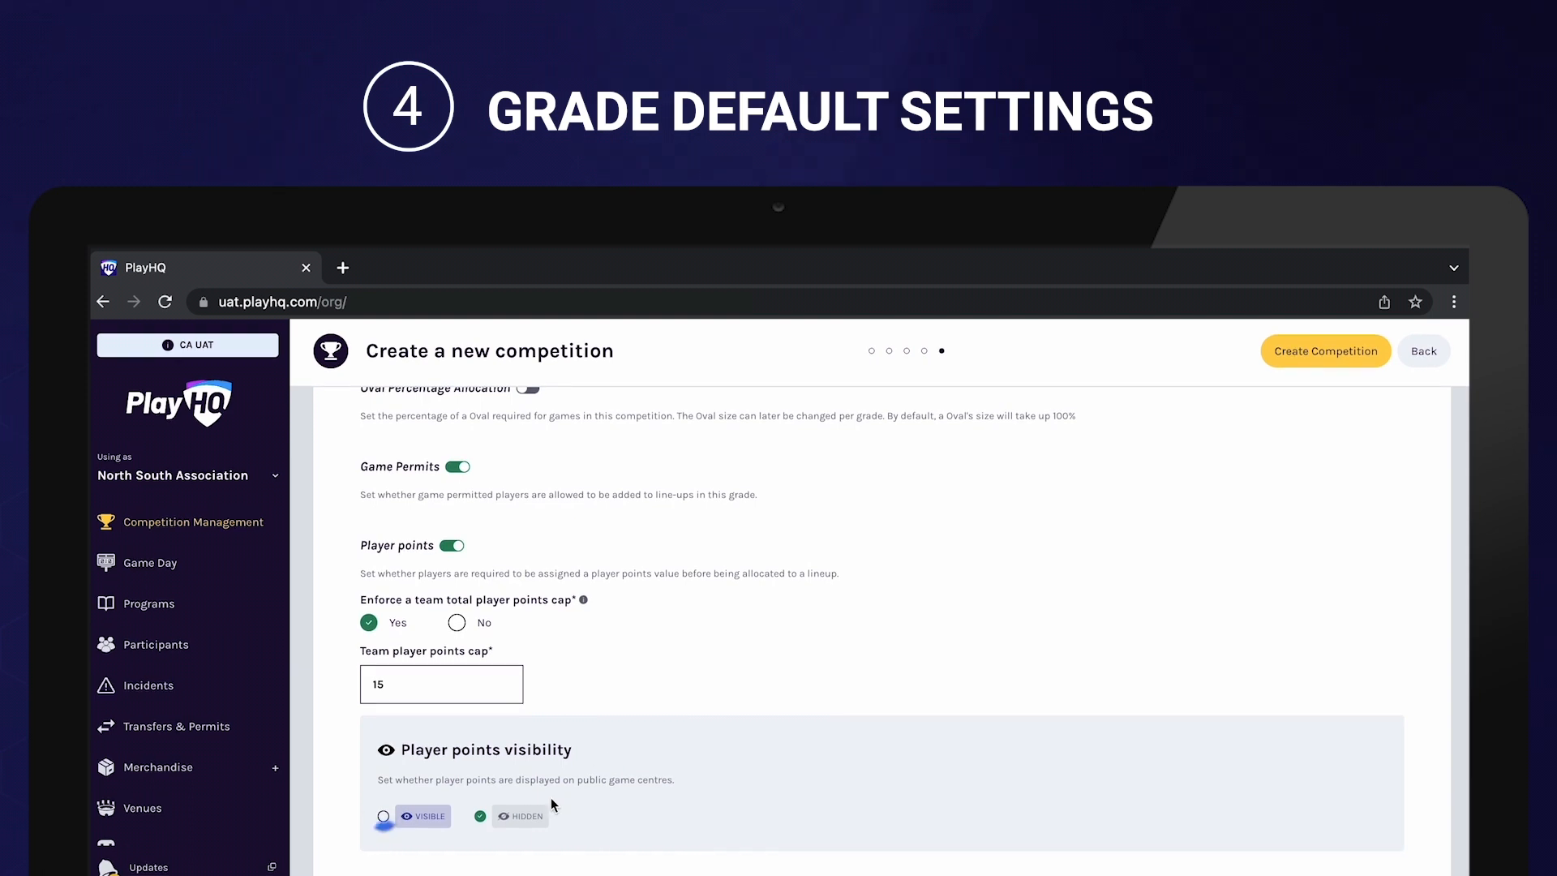
pyautogui.click(509, 823)
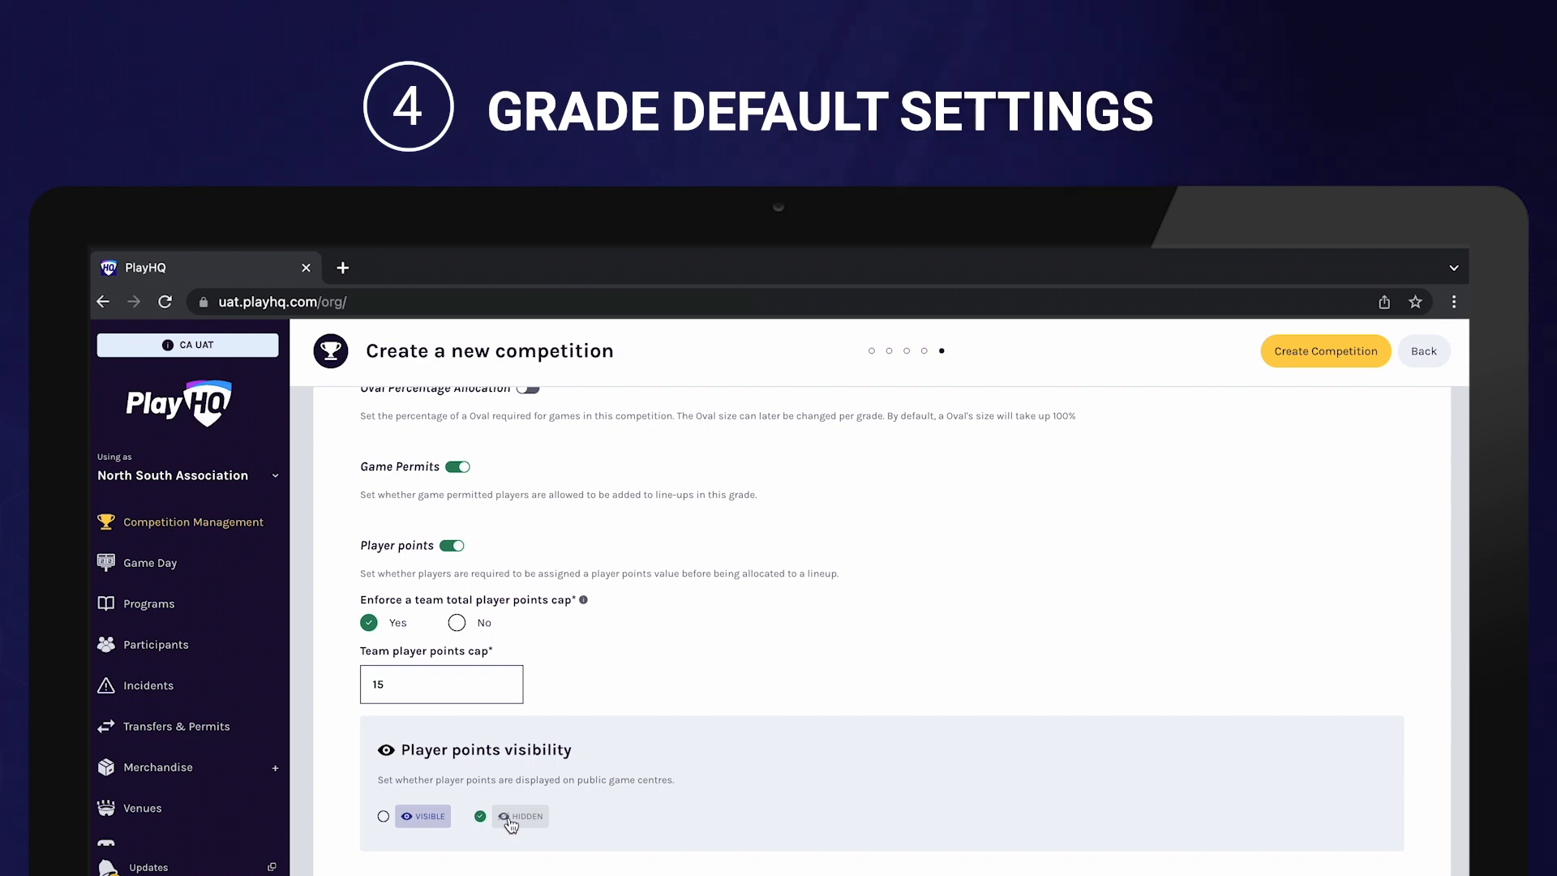
pyautogui.click(438, 786)
pyautogui.scroll(-1, 647, 776)
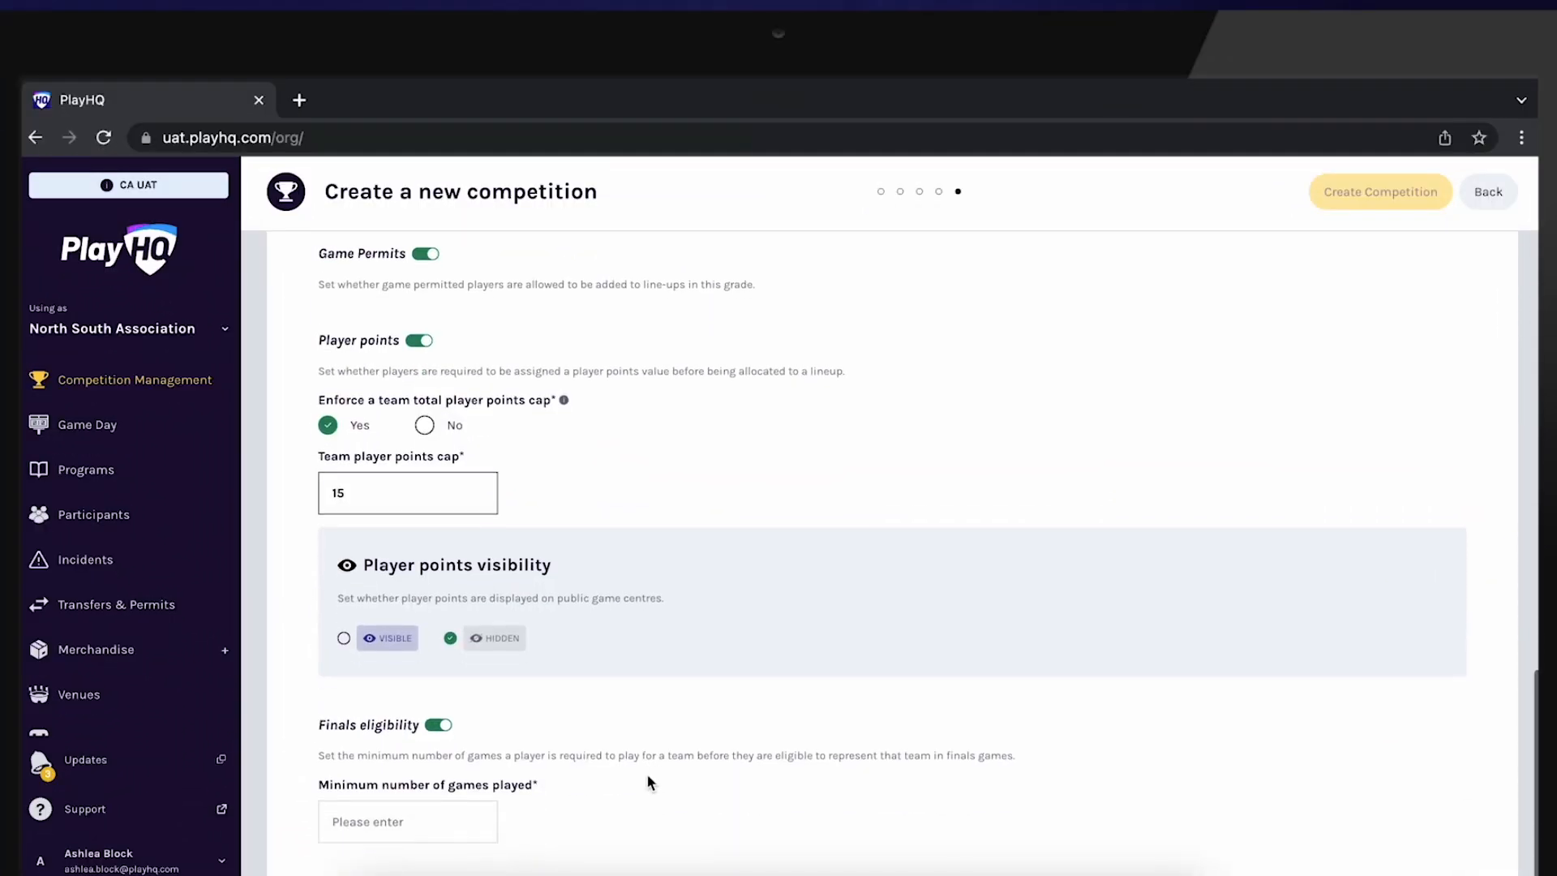
pyautogui.scroll(-1, 648, 776)
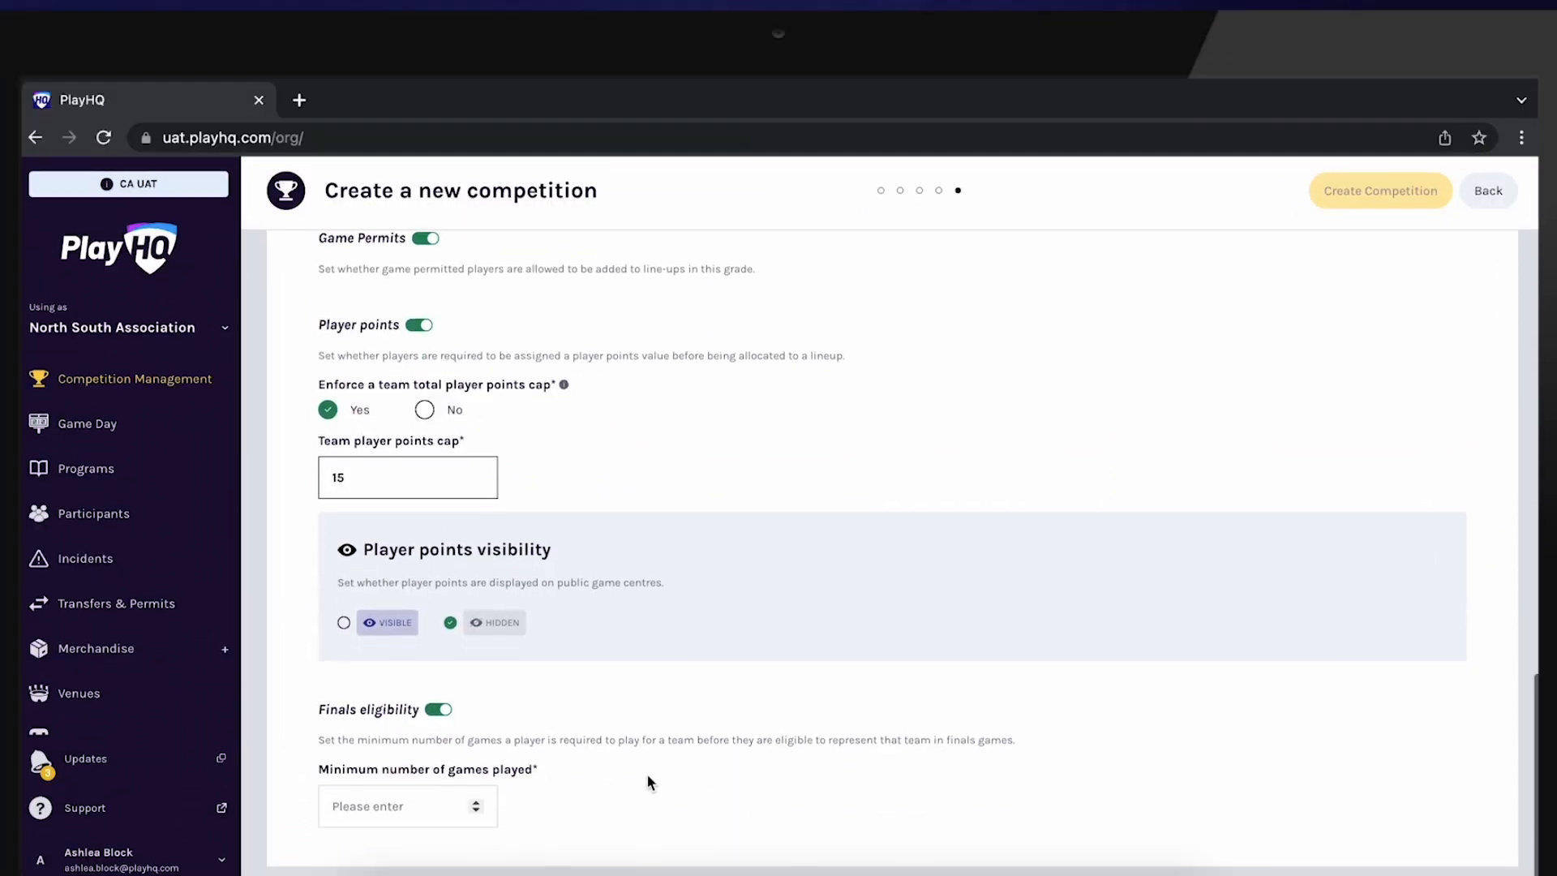
pyautogui.click(476, 804)
pyautogui.doubleClick(476, 805)
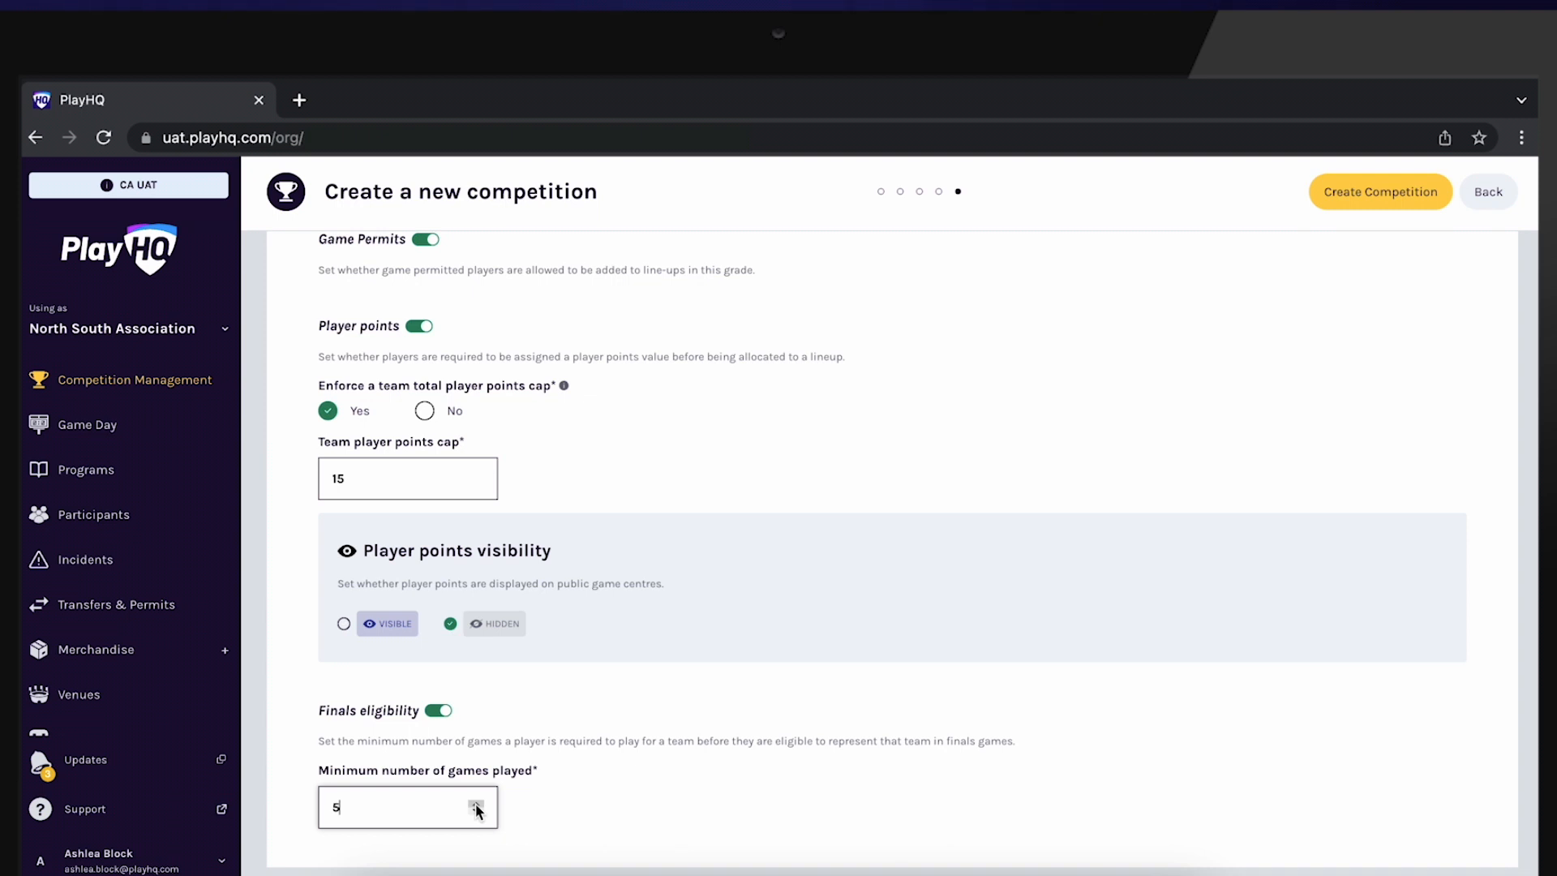
# Create the competition, and start a new season in North South Competition named Summer 2023/24
pyautogui.click(1343, 192)
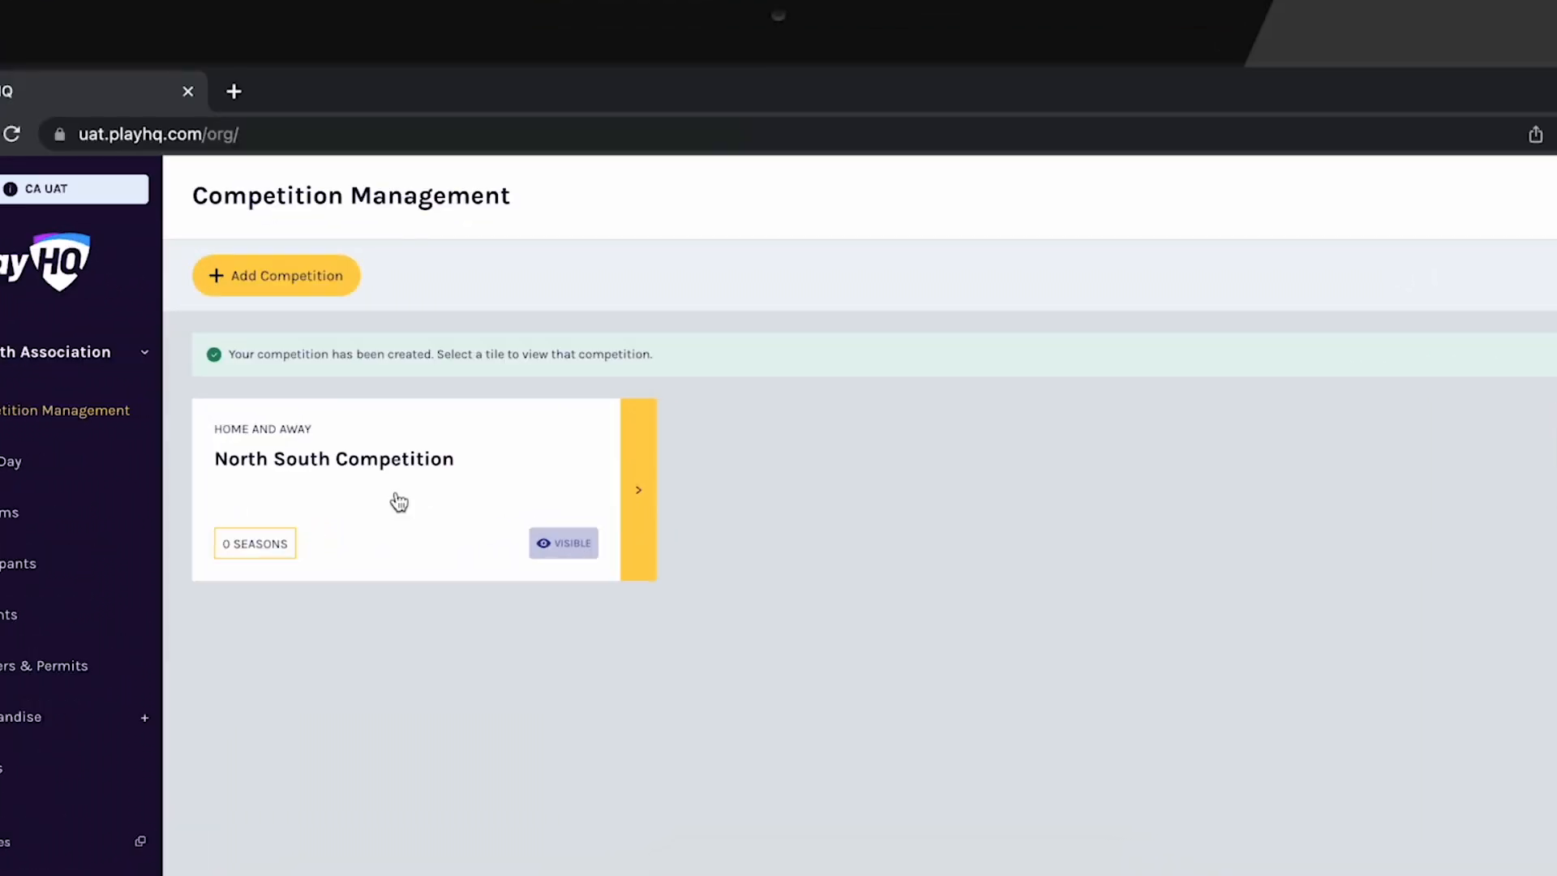
pyautogui.click(398, 501)
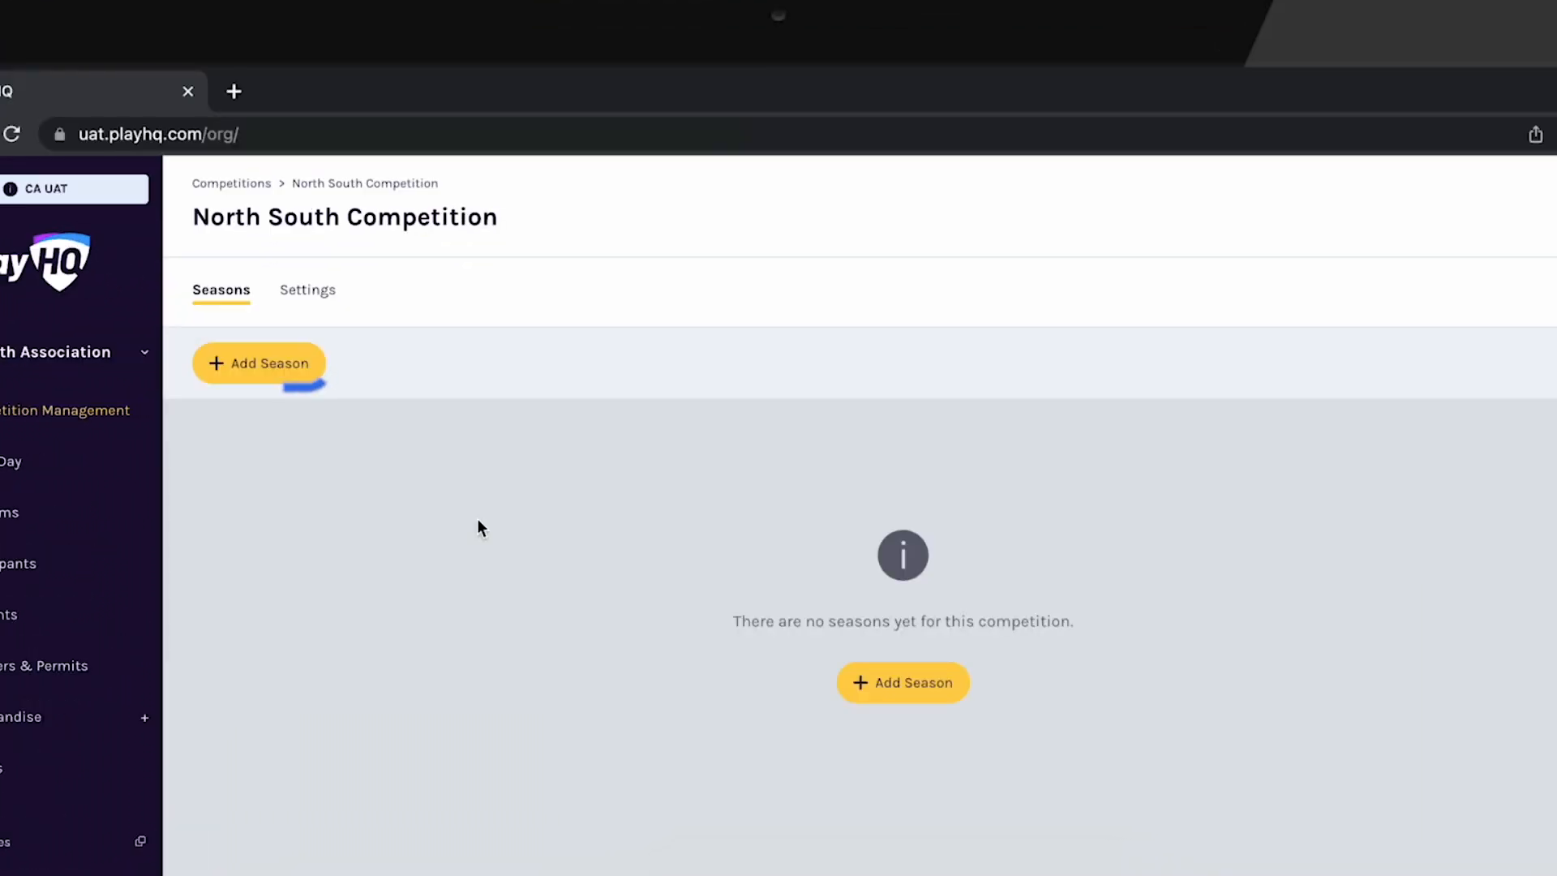
pyautogui.click(300, 379)
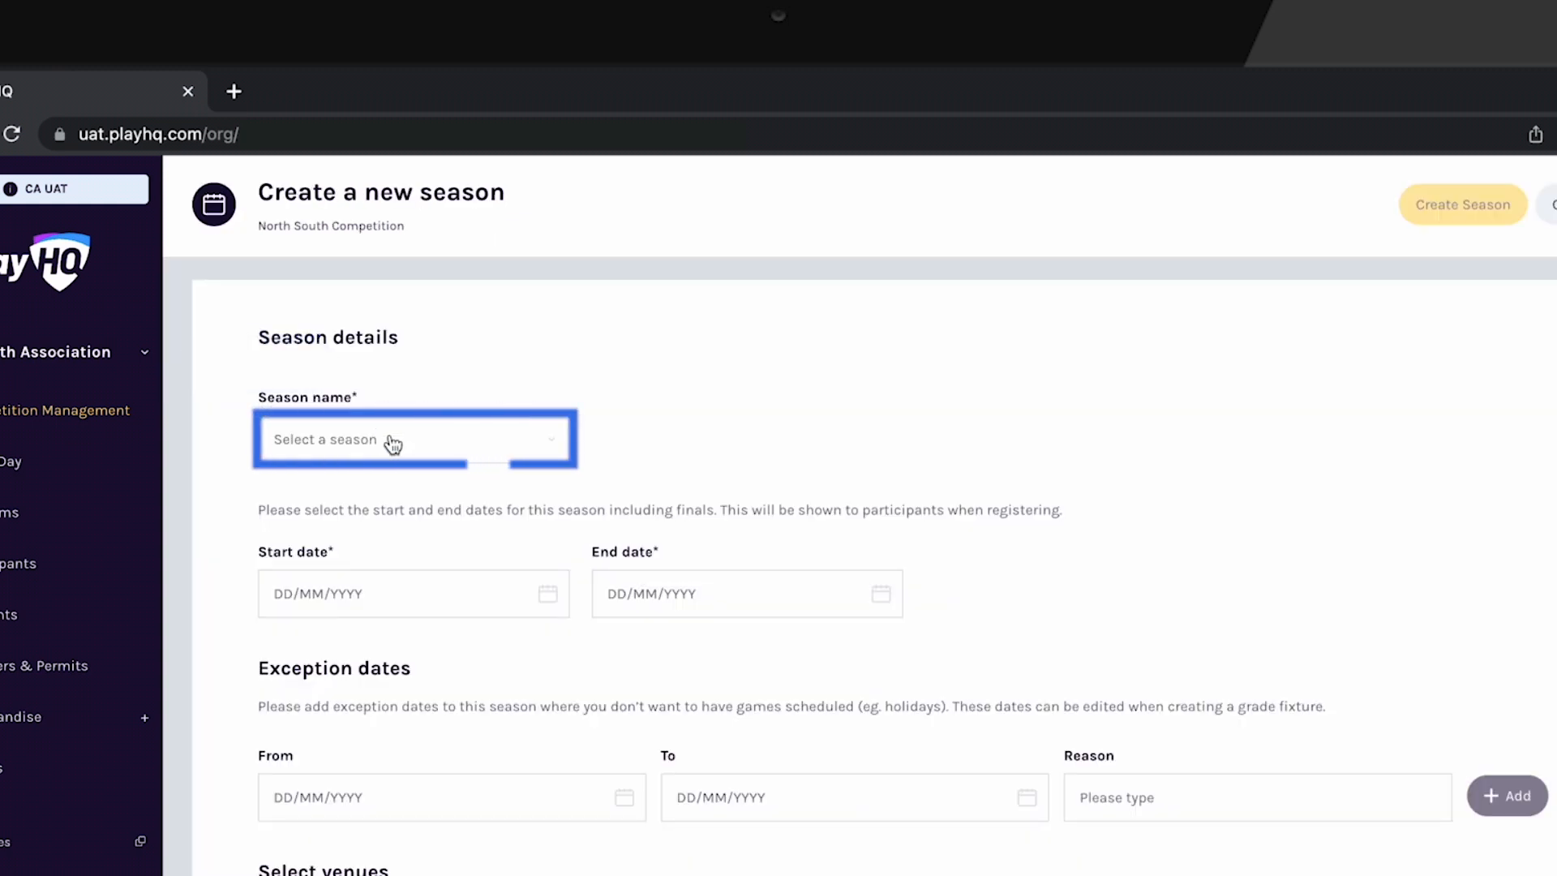
pyautogui.click(392, 441)
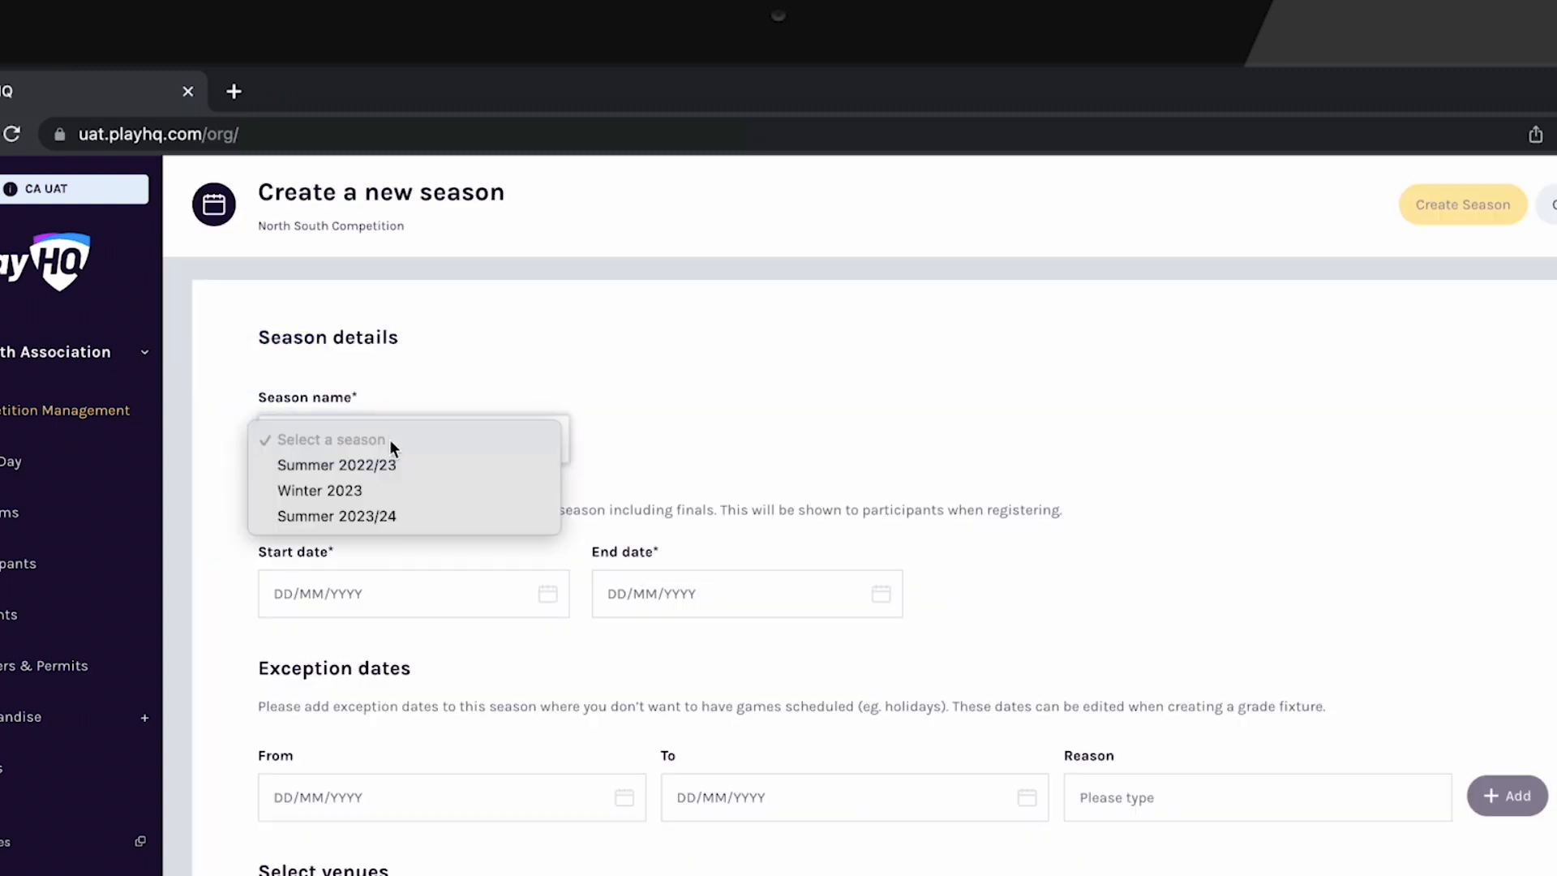
pyautogui.click(389, 514)
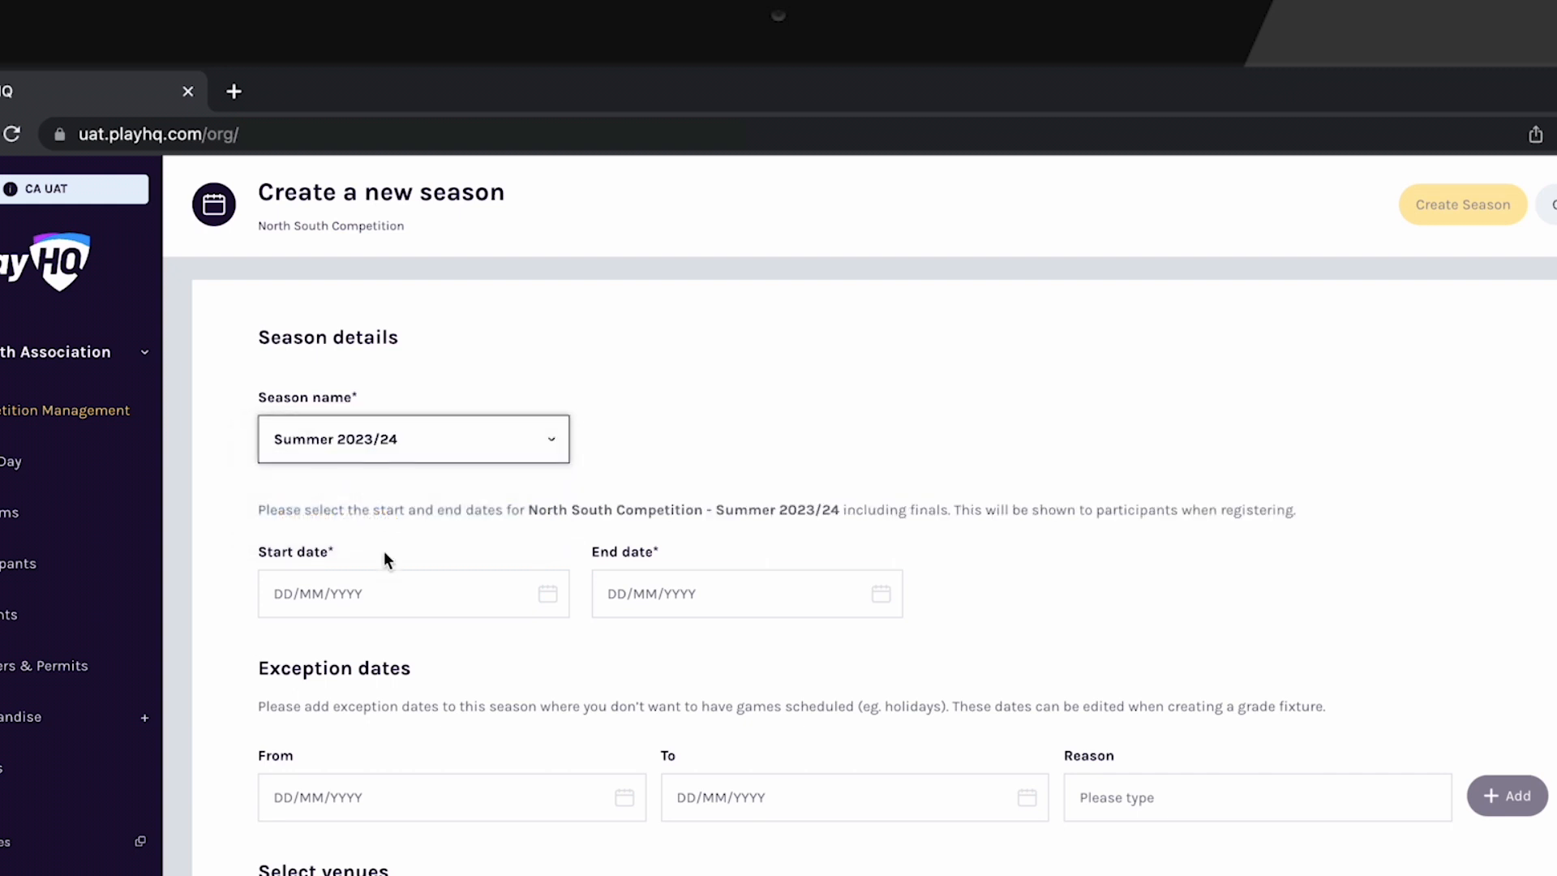
# Set the season's start date to 01/09/2023
pyautogui.click(379, 589)
pyautogui.click(480, 649)
pyautogui.click(480, 648)
pyautogui.click(480, 648)
pyautogui.click(480, 648)
pyautogui.click(480, 649)
pyautogui.click(480, 648)
pyautogui.click(480, 648)
pyautogui.click(458, 648)
pyautogui.click(444, 732)
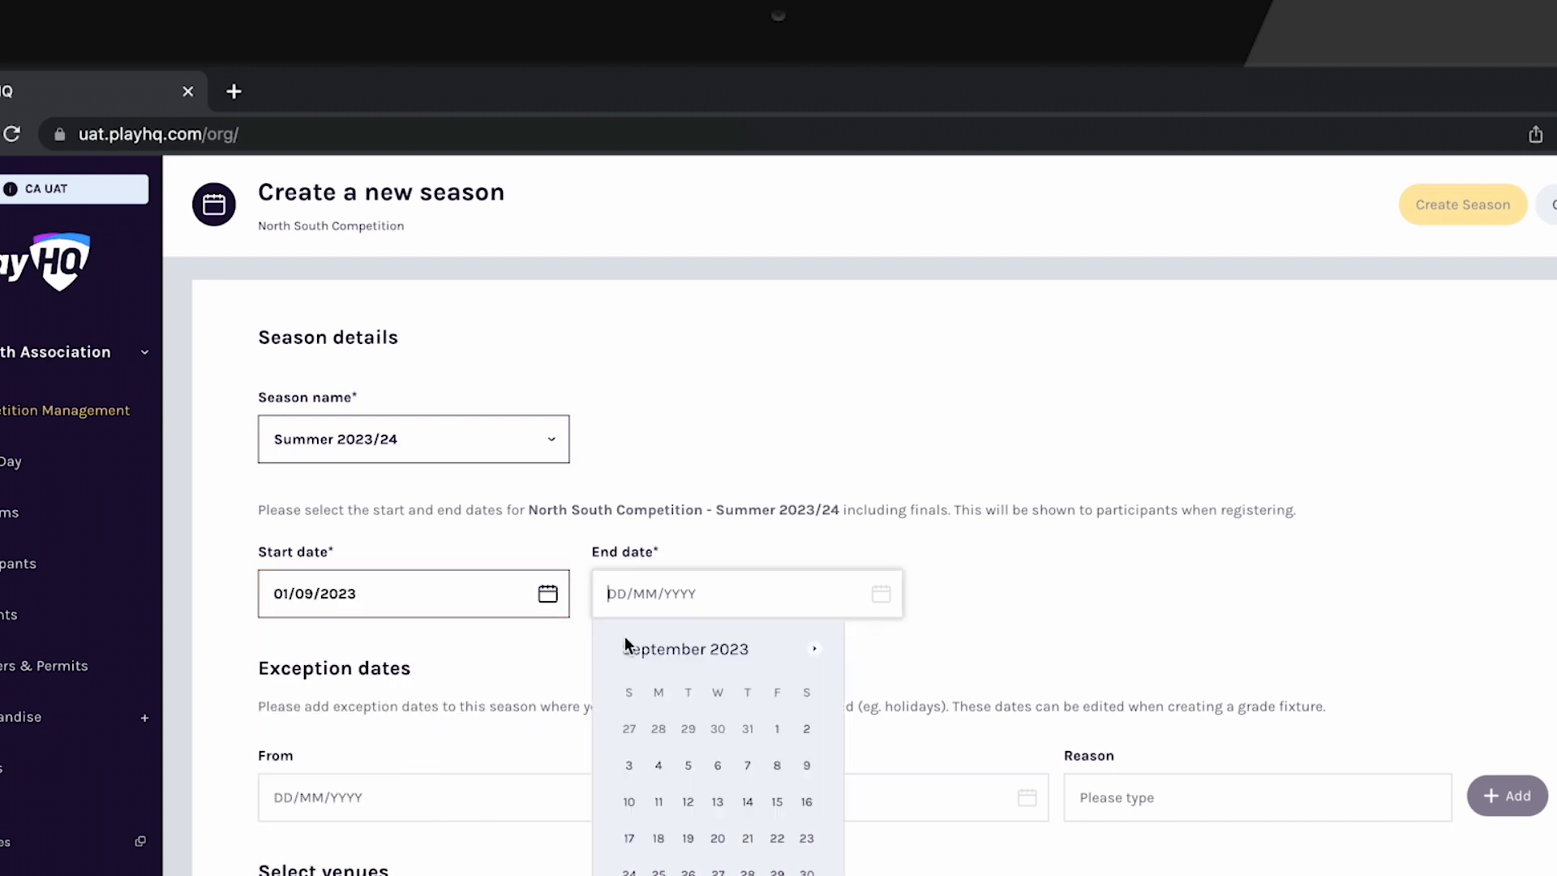
# Set the season's end date to 30/04/2024
pyautogui.click(814, 649)
pyautogui.click(814, 649)
pyautogui.click(814, 649)
pyautogui.click(814, 649)
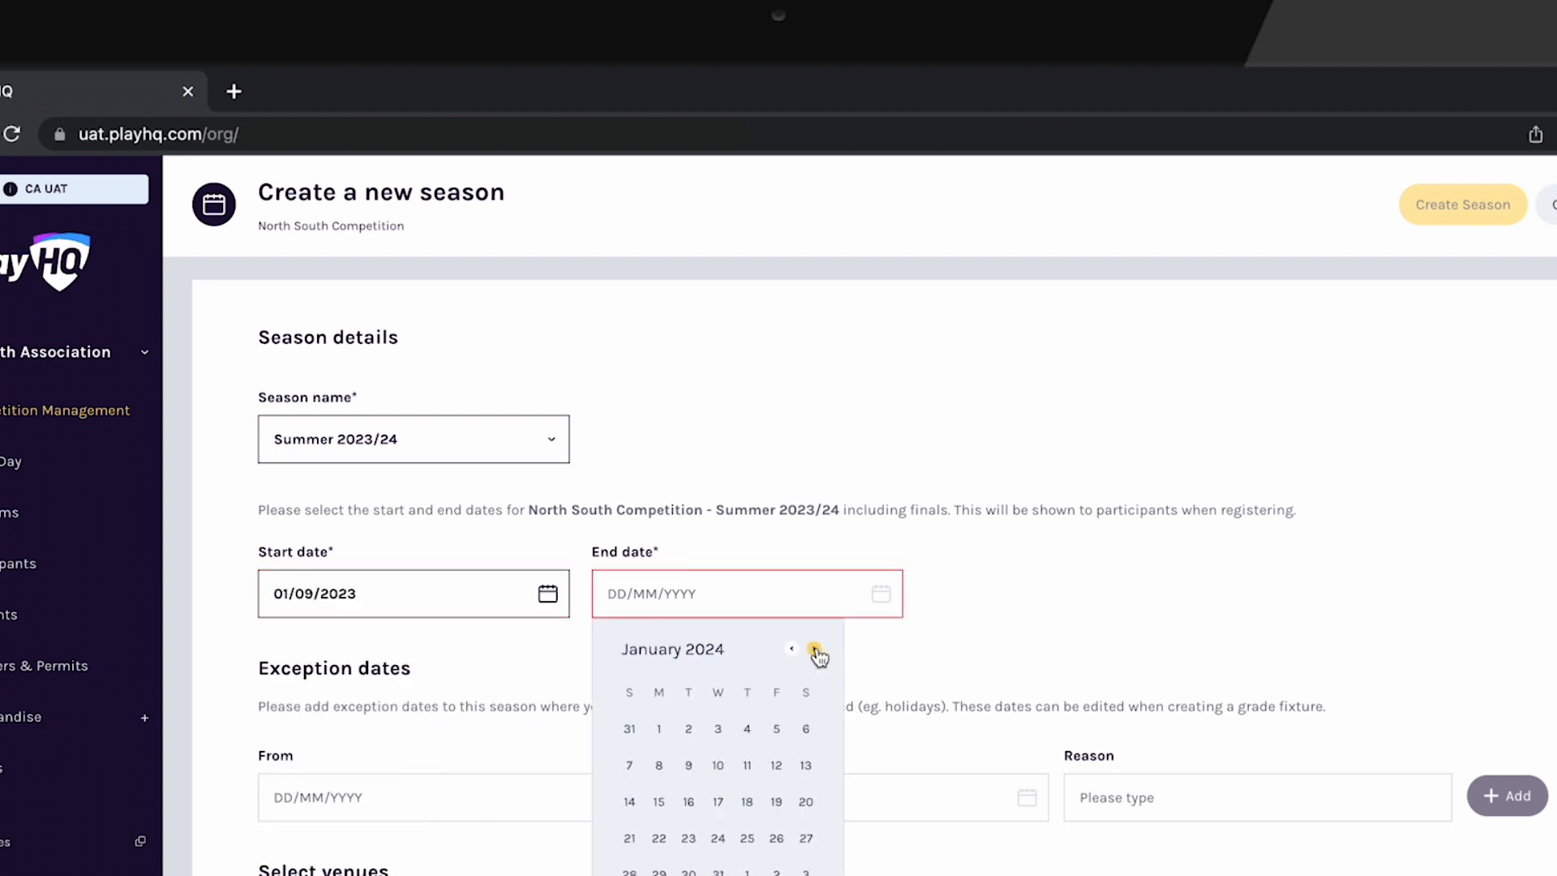
pyautogui.click(814, 648)
pyautogui.click(814, 649)
pyautogui.click(814, 648)
pyautogui.click(688, 874)
# Set the start of the season's exception dates to 17/12/2023
pyautogui.scroll(-1, 705, 787)
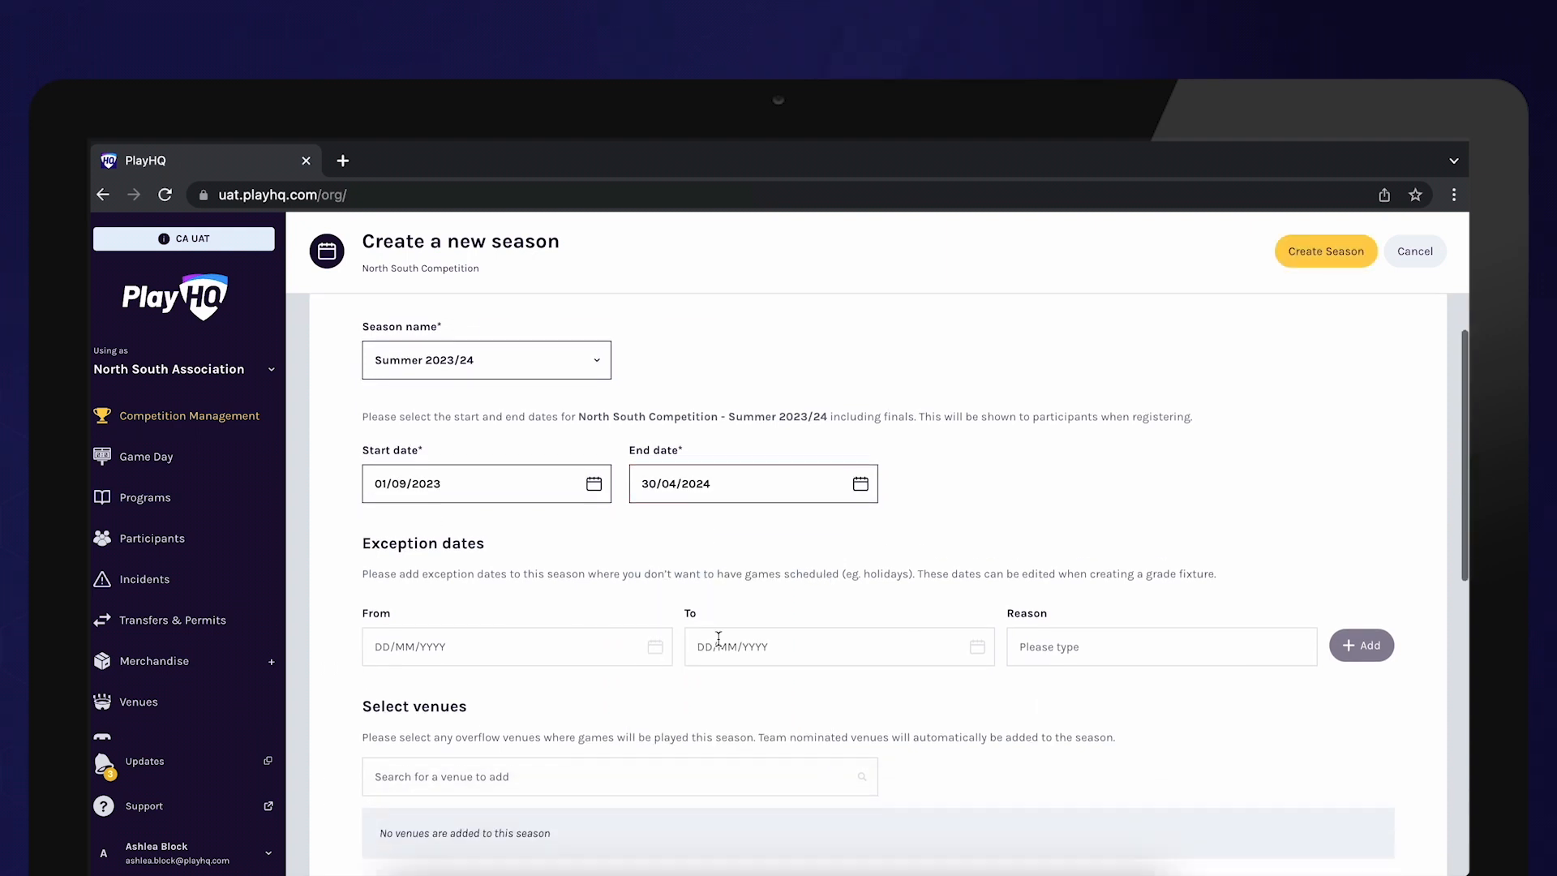
pyautogui.click(648, 640)
pyautogui.click(540, 666)
pyautogui.click(539, 666)
pyautogui.click(540, 666)
pyautogui.click(540, 665)
pyautogui.click(540, 665)
pyautogui.click(540, 666)
pyautogui.click(540, 665)
pyautogui.click(540, 665)
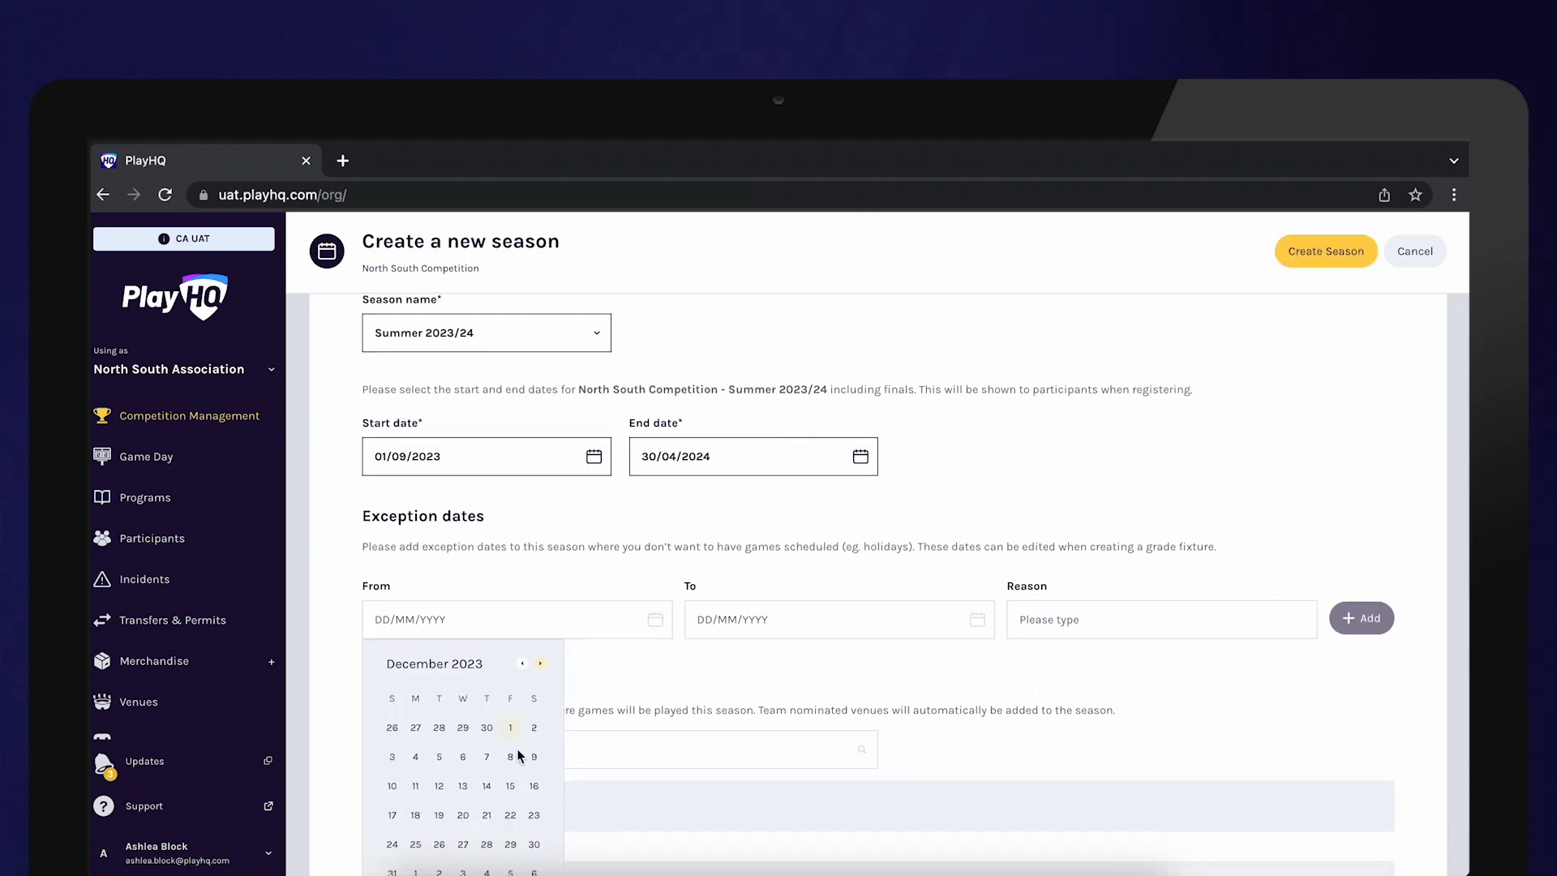
pyautogui.scroll(-1, 511, 766)
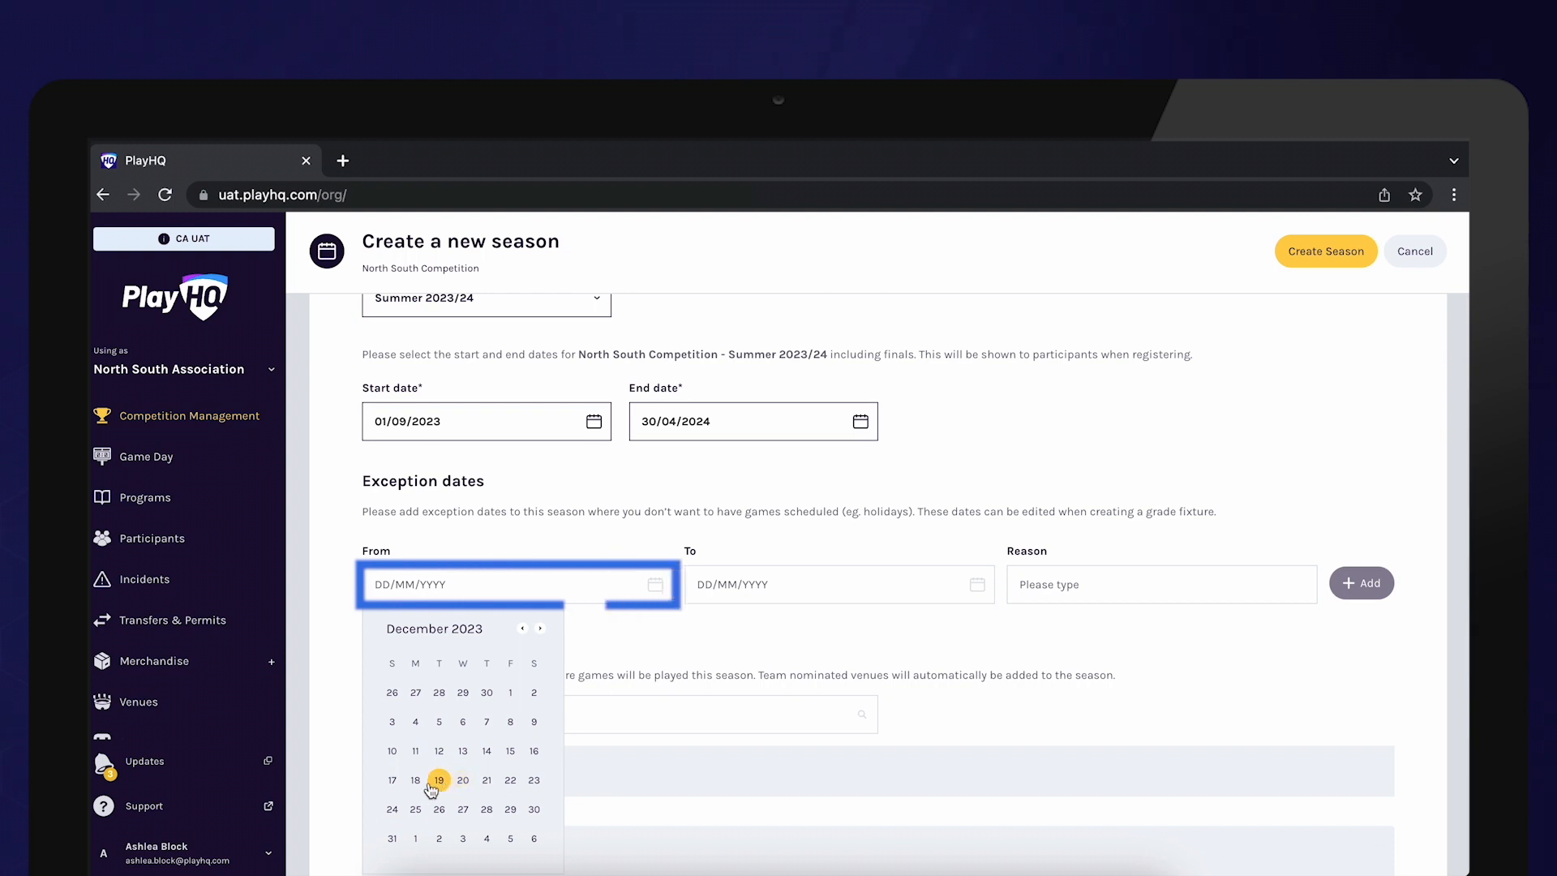
pyautogui.click(392, 780)
# End the exception period on 11/01/2024 with the reason Holidays, and add it to the season
pyautogui.scroll(-1, 754, 693)
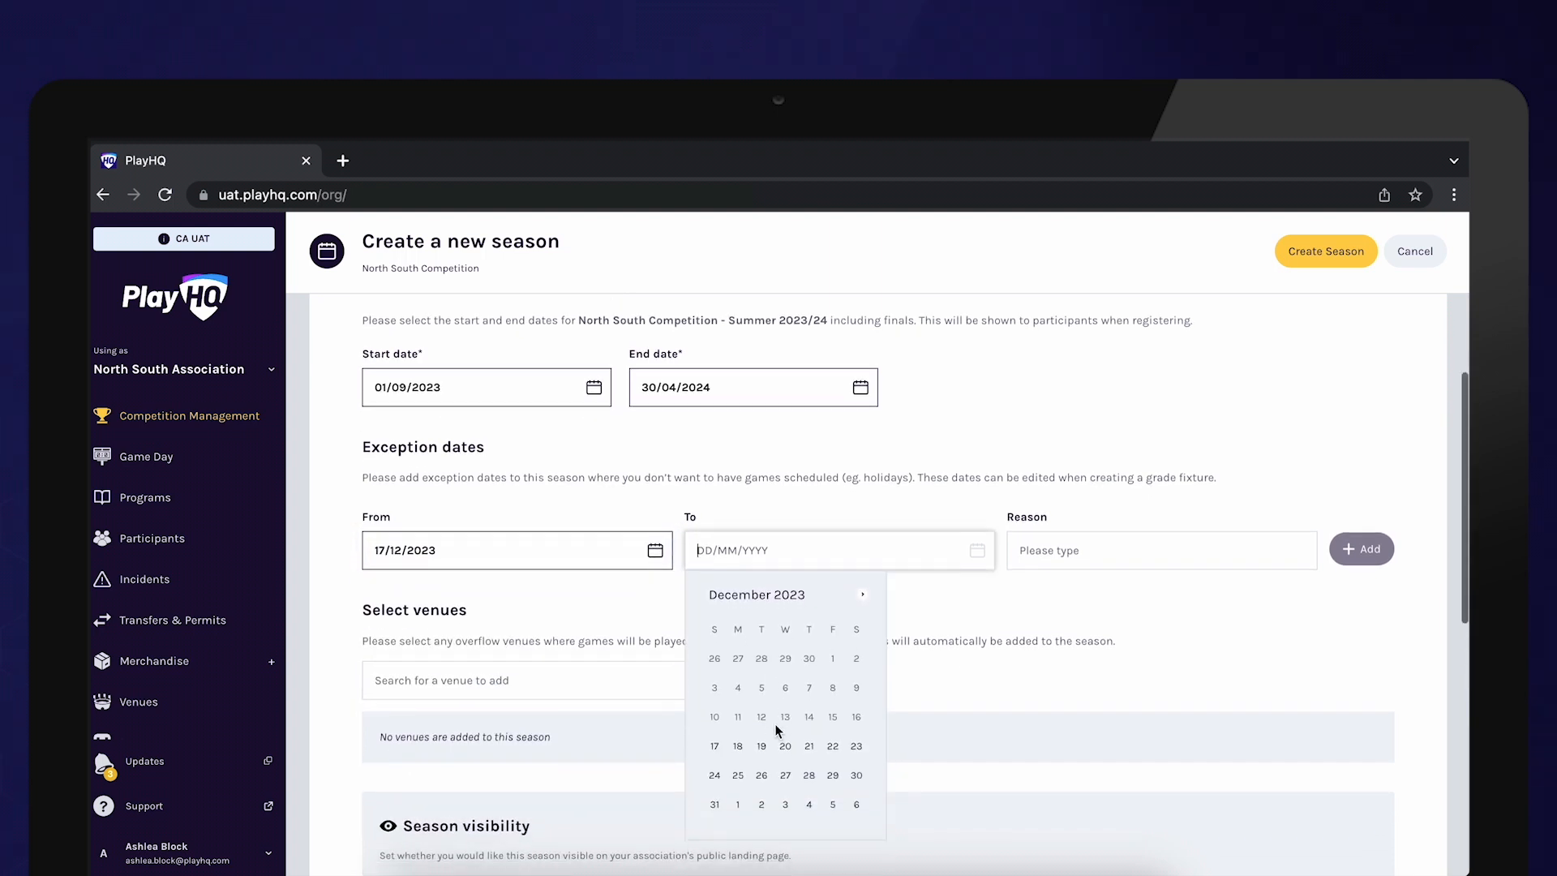
pyautogui.click(860, 596)
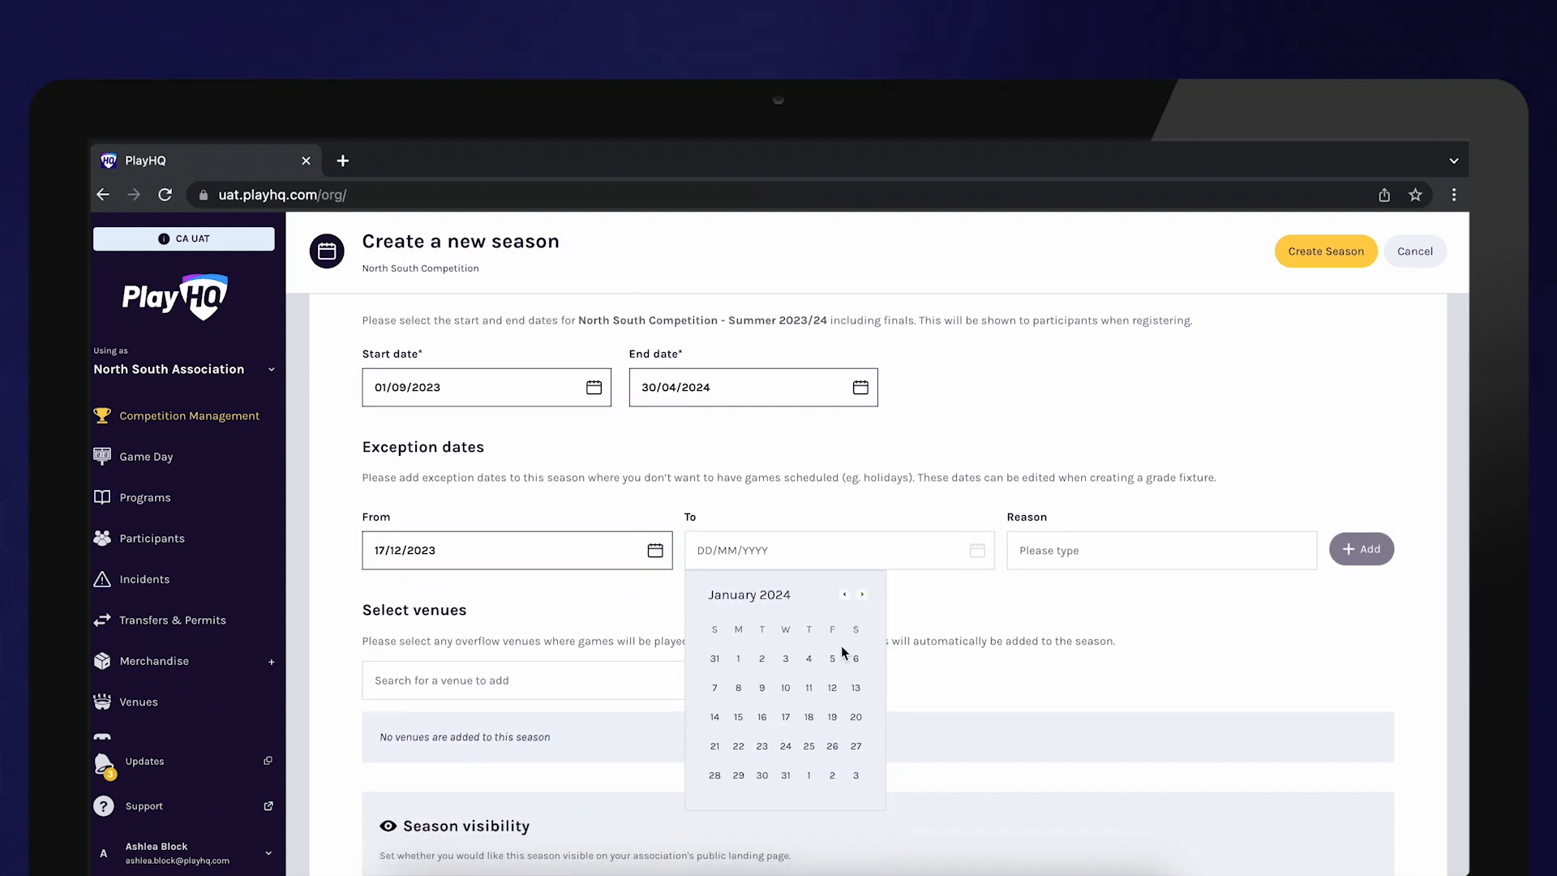
pyautogui.click(808, 688)
pyautogui.click(1082, 558)
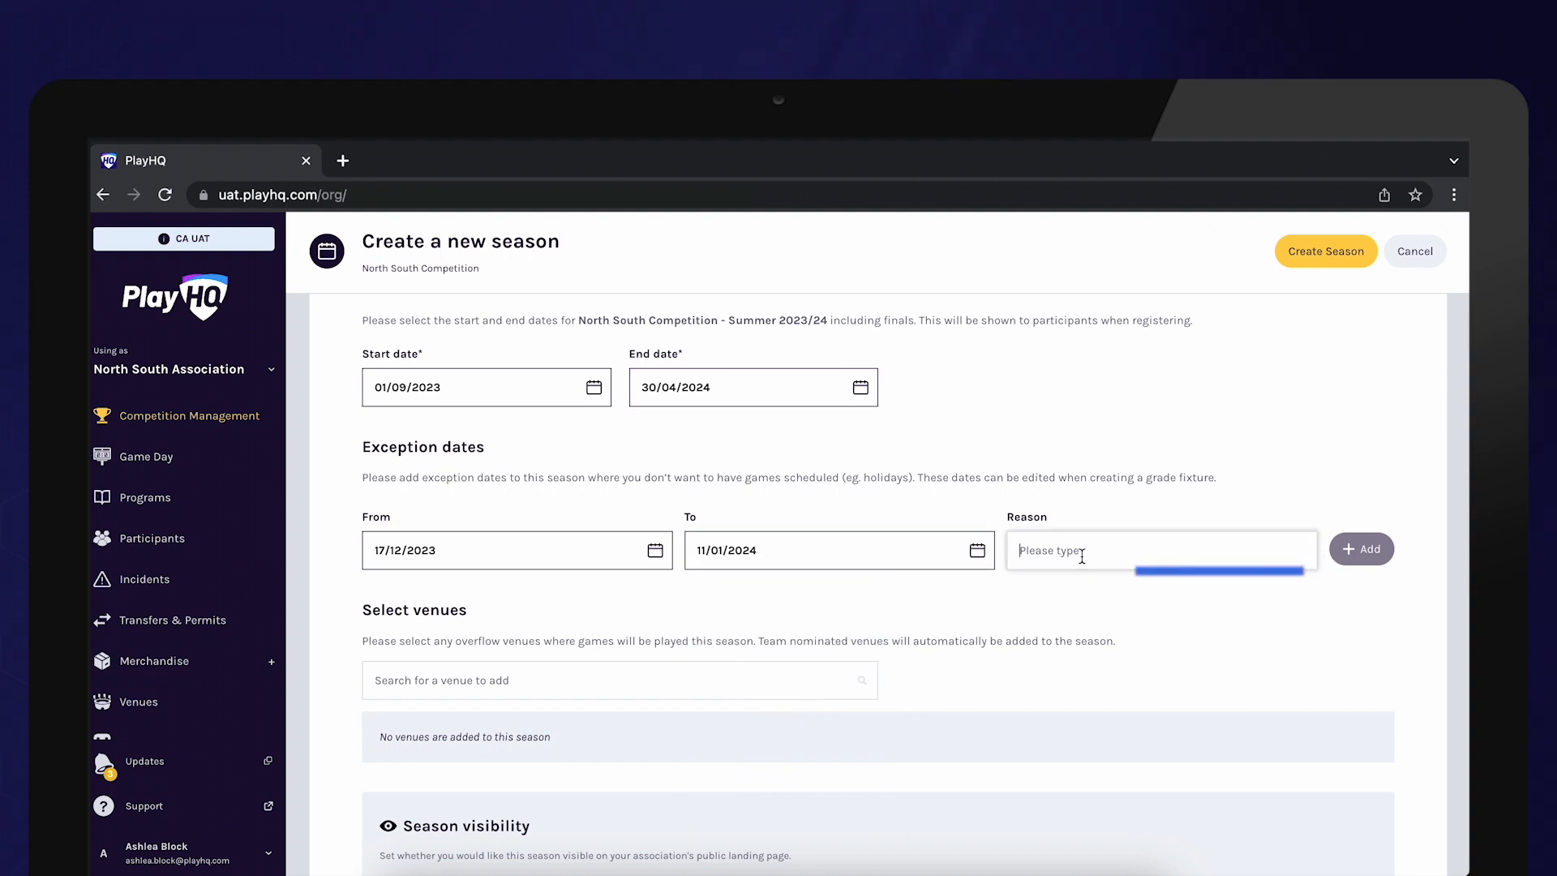
pyautogui.write('Holidays')
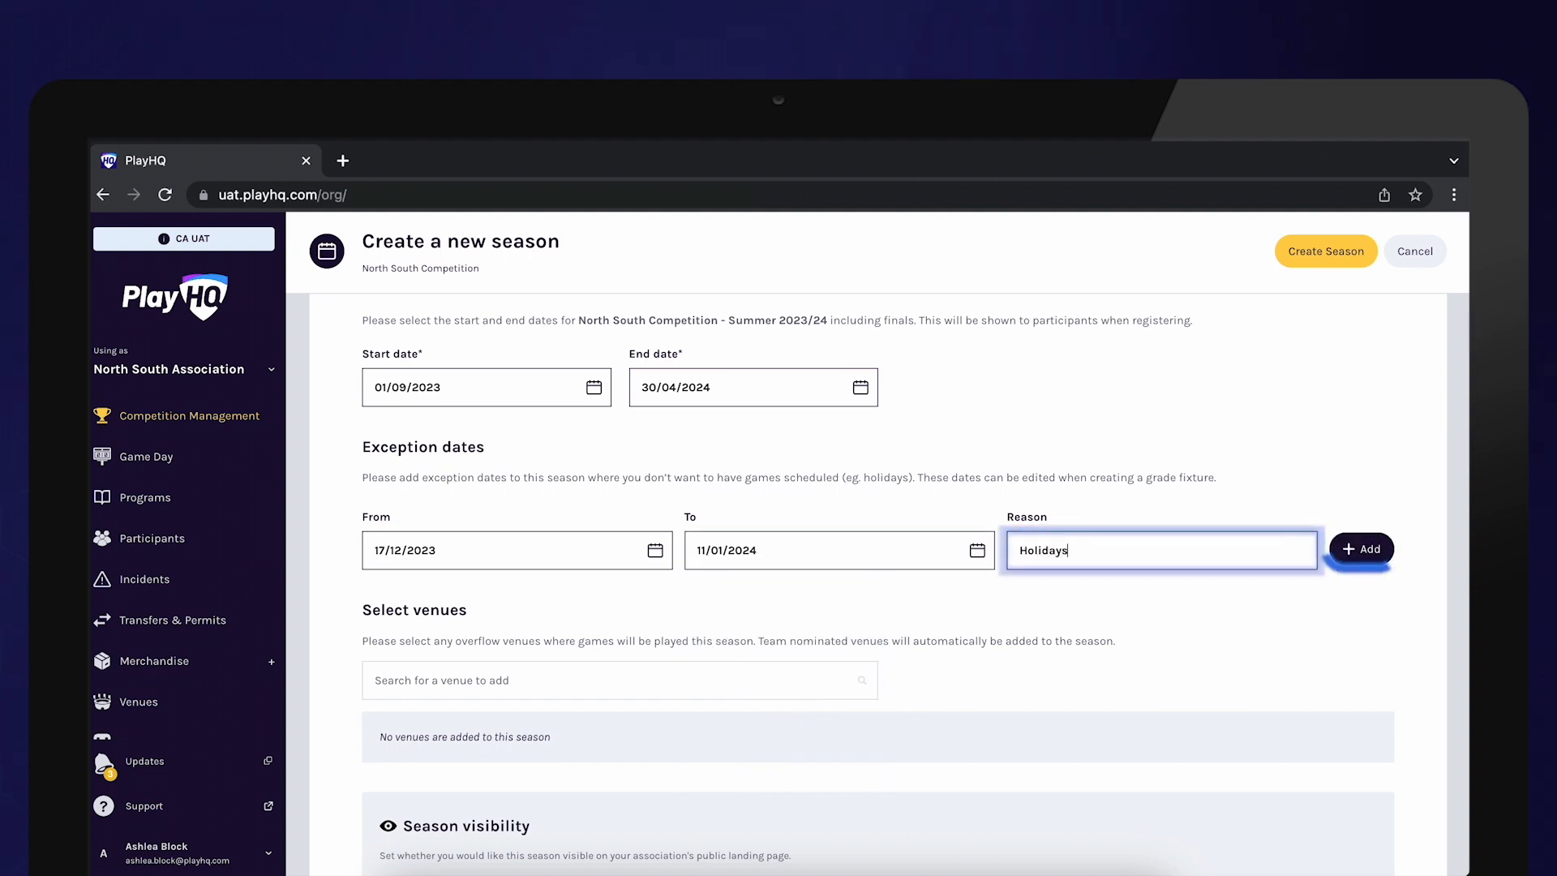
pyautogui.click(1361, 549)
# Add PlayHQ Cricket Ground as an overflow venue for the season and set the season visibility to Visible
pyautogui.scroll(-3, 1012, 617)
pyautogui.scroll(-2, 1012, 618)
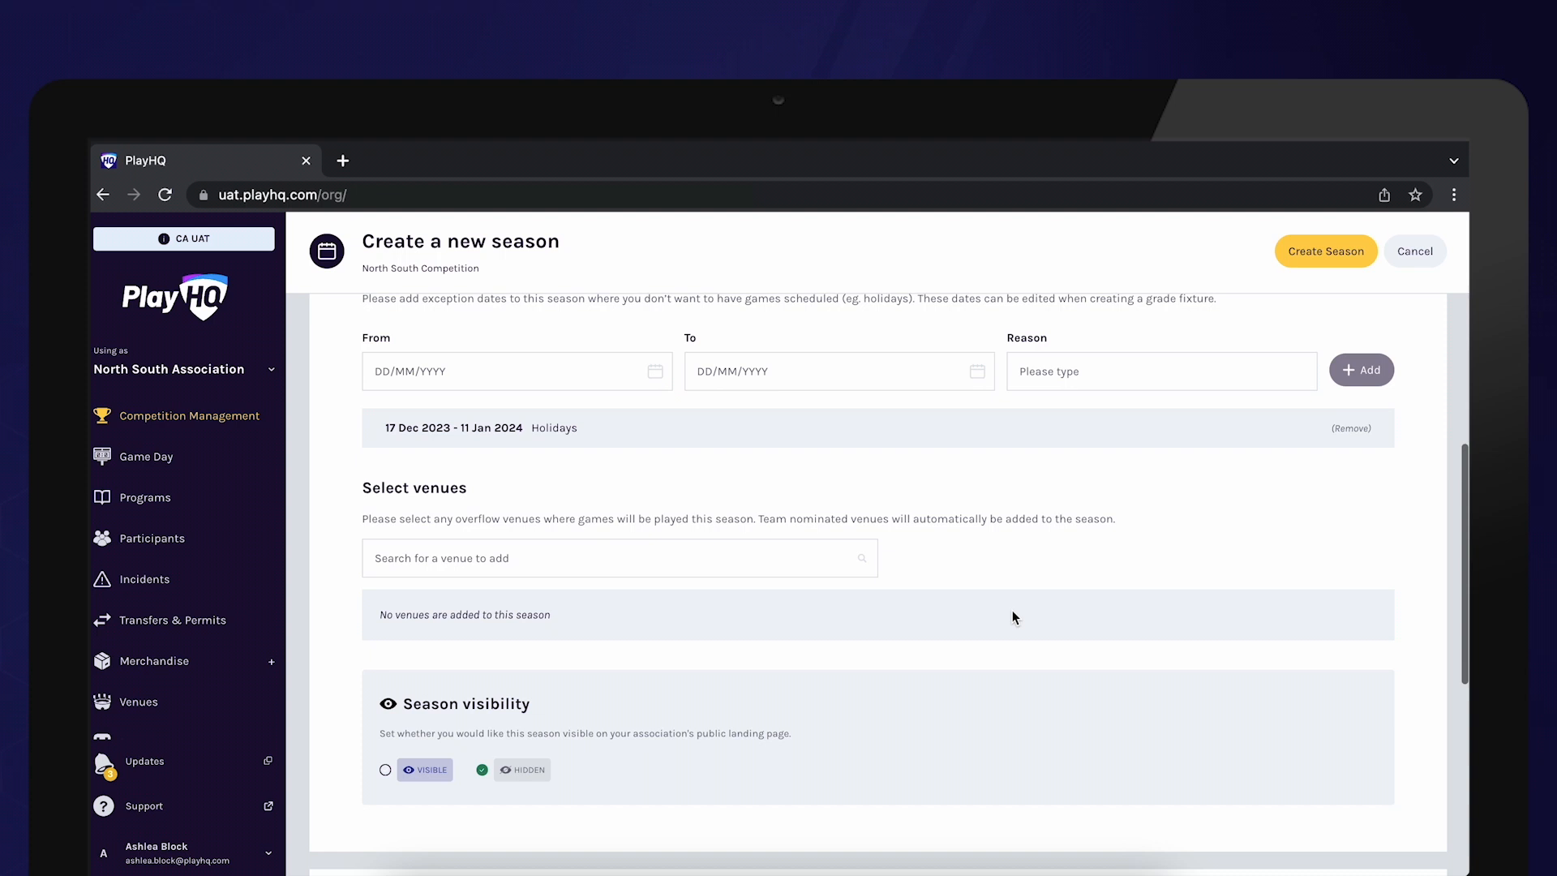
pyautogui.click(771, 549)
pyautogui.write('playhw')
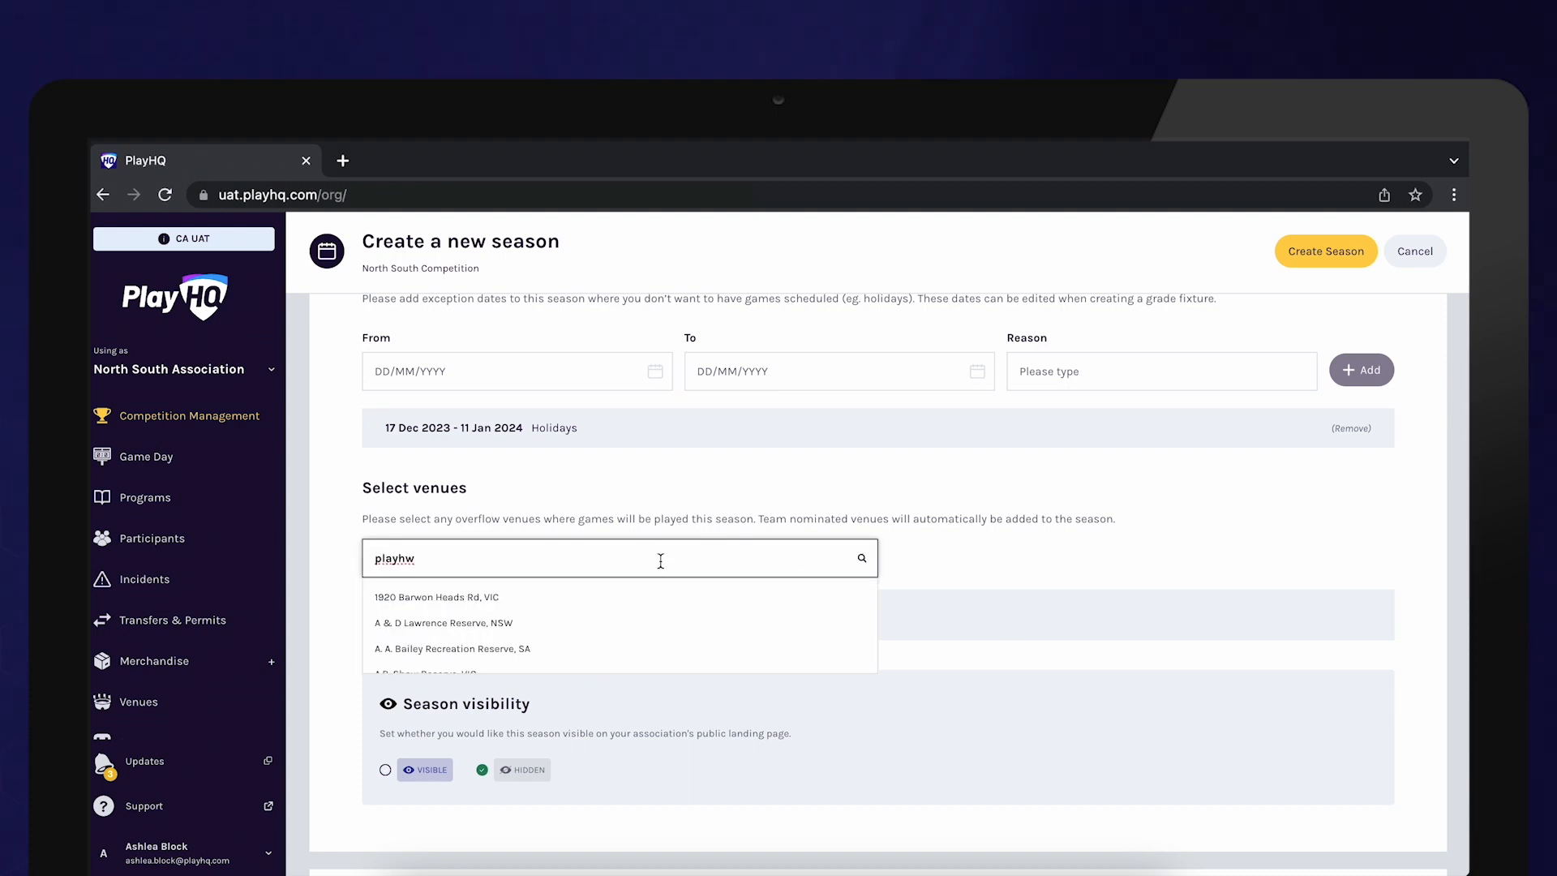
pyautogui.press('BackSpace')
pyautogui.write('q')
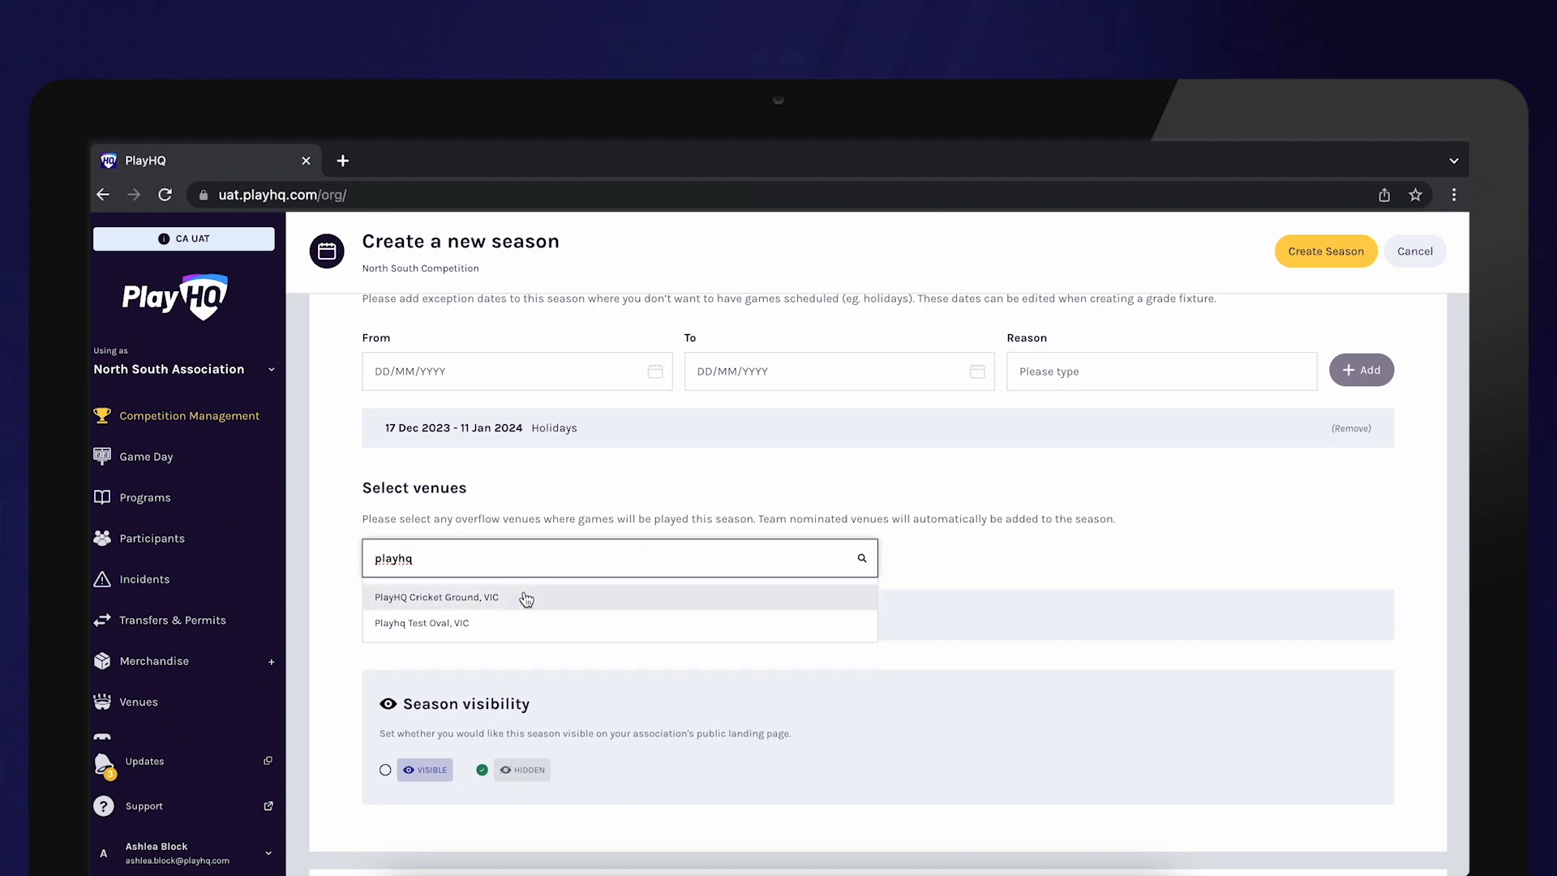
pyautogui.click(489, 603)
pyautogui.scroll(-1, 539, 712)
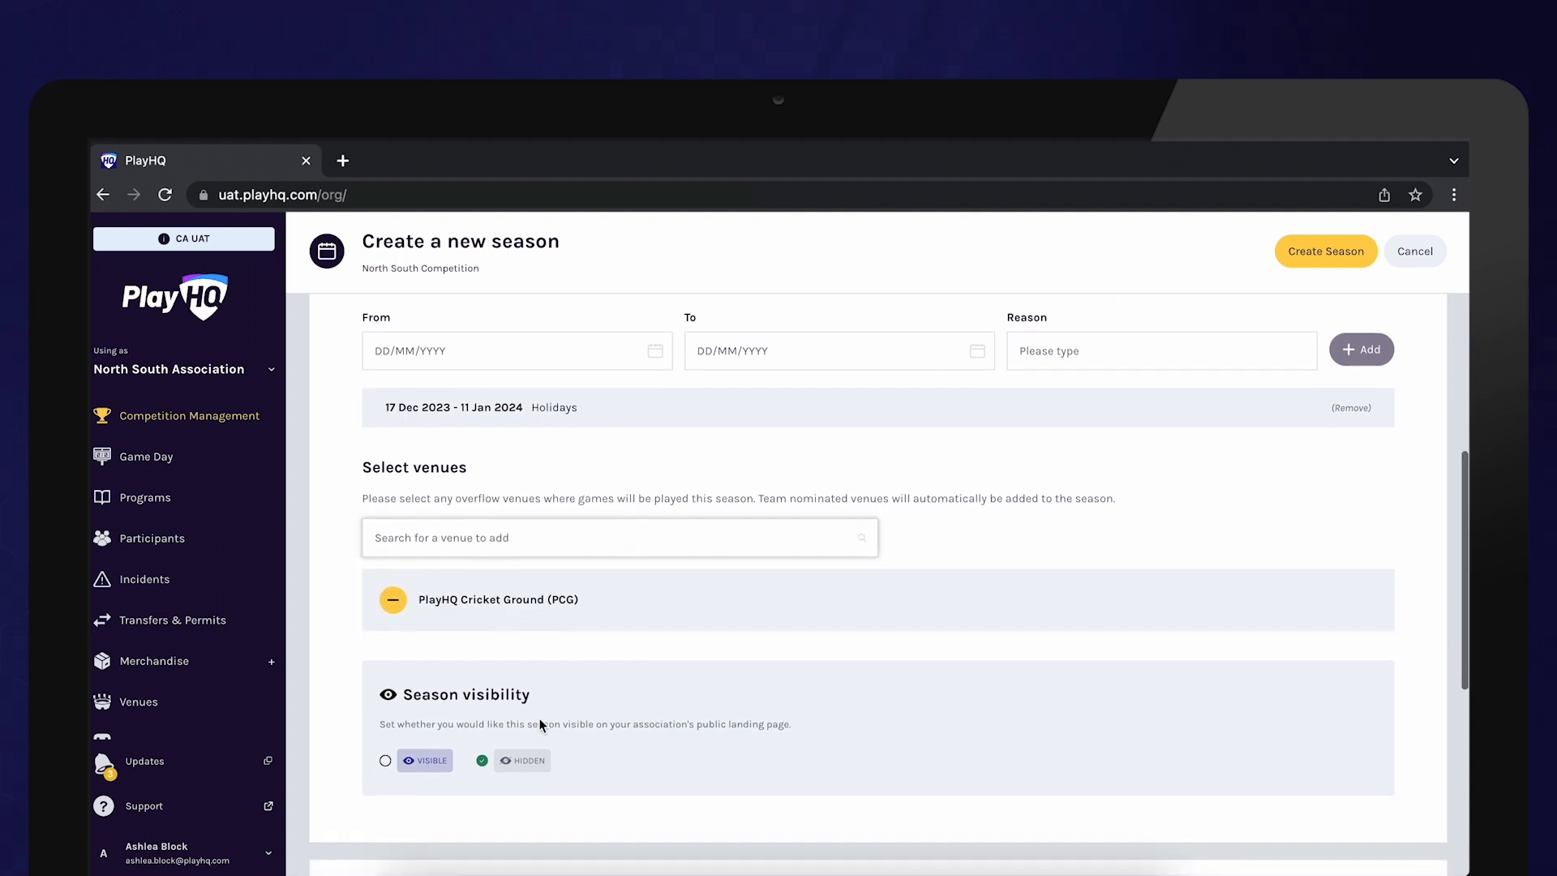
pyautogui.click(386, 749)
# Enable Age Restrictions to check the date of birth range fields, and disable it again
pyautogui.scroll(-2, 648, 709)
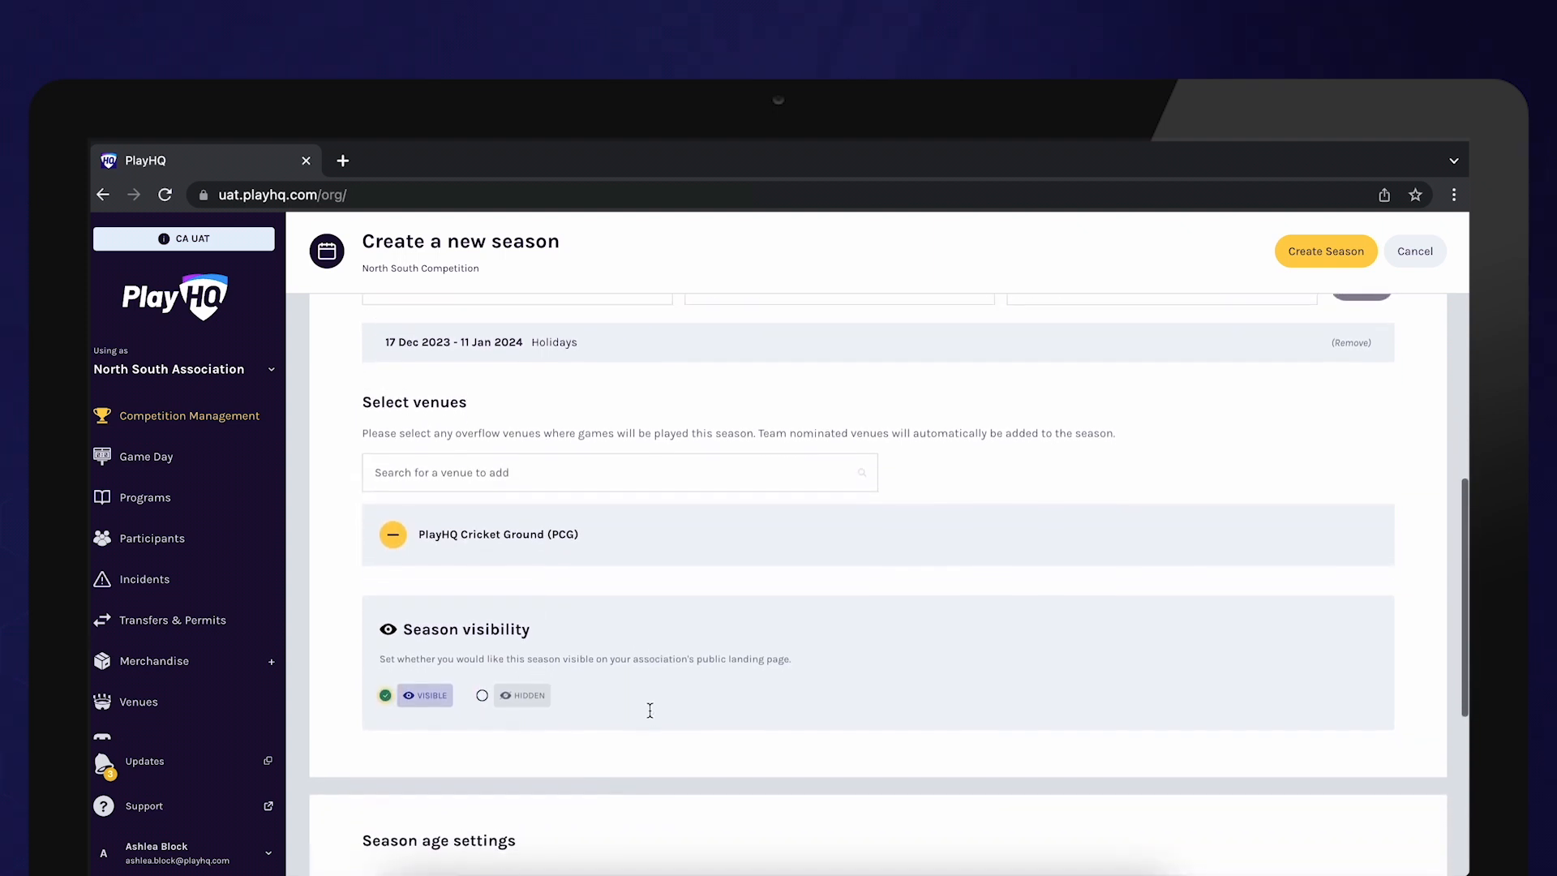
pyautogui.scroll(-5, 648, 708)
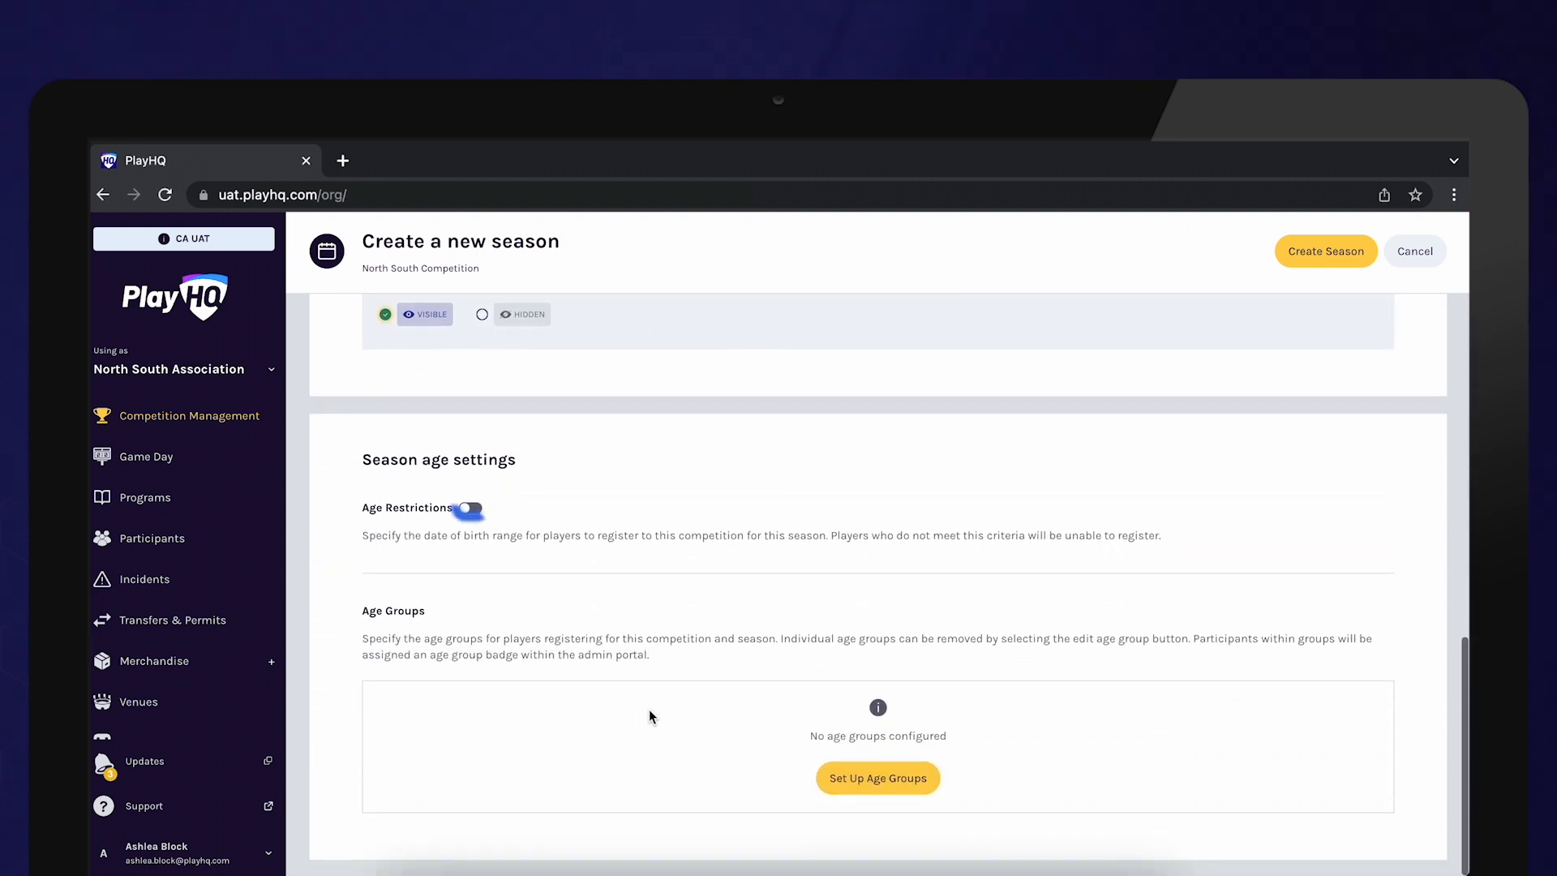
pyautogui.click(470, 508)
pyautogui.scroll(-1, 610, 574)
pyautogui.scroll(-1, 610, 581)
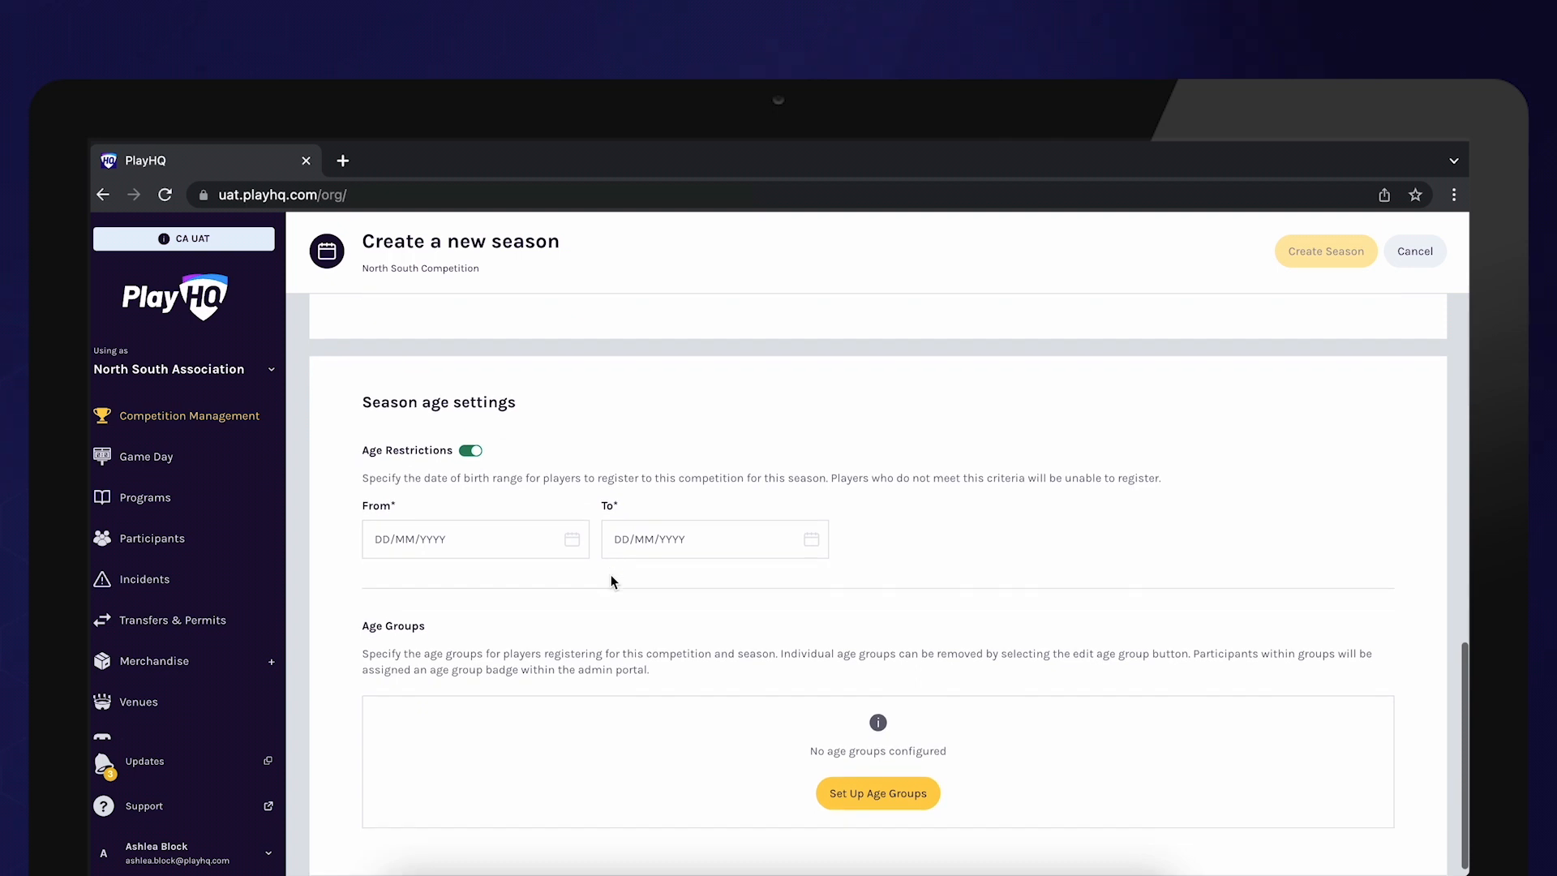
pyautogui.click(513, 540)
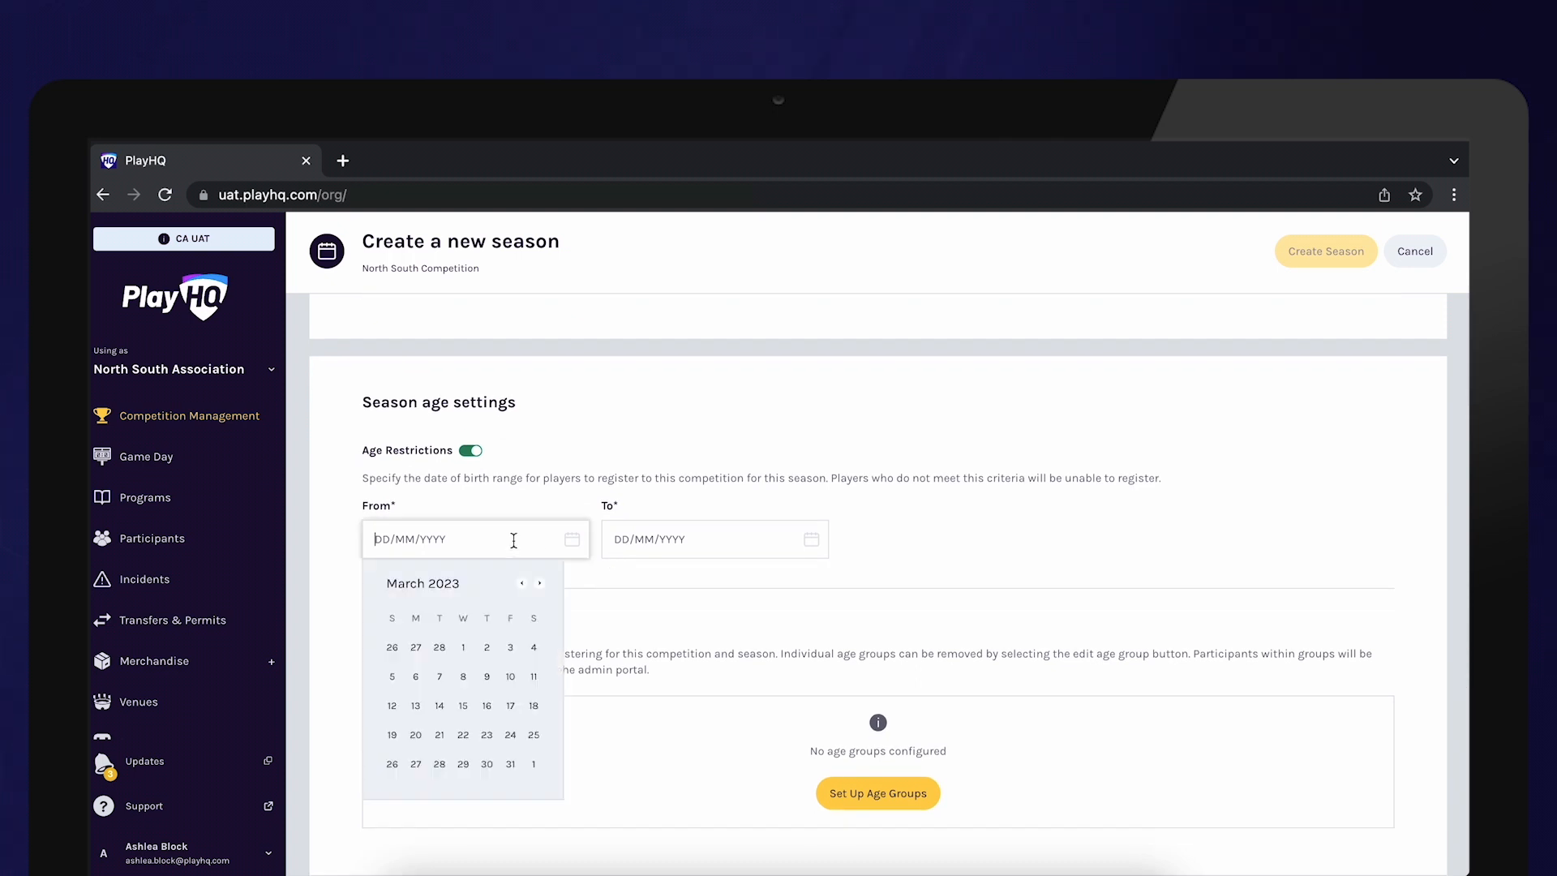
pyautogui.click(522, 583)
pyautogui.click(522, 584)
pyautogui.click(522, 584)
pyautogui.click(522, 583)
pyautogui.click(522, 583)
pyautogui.click(522, 584)
pyautogui.click(522, 584)
pyautogui.click(522, 584)
pyautogui.click(523, 583)
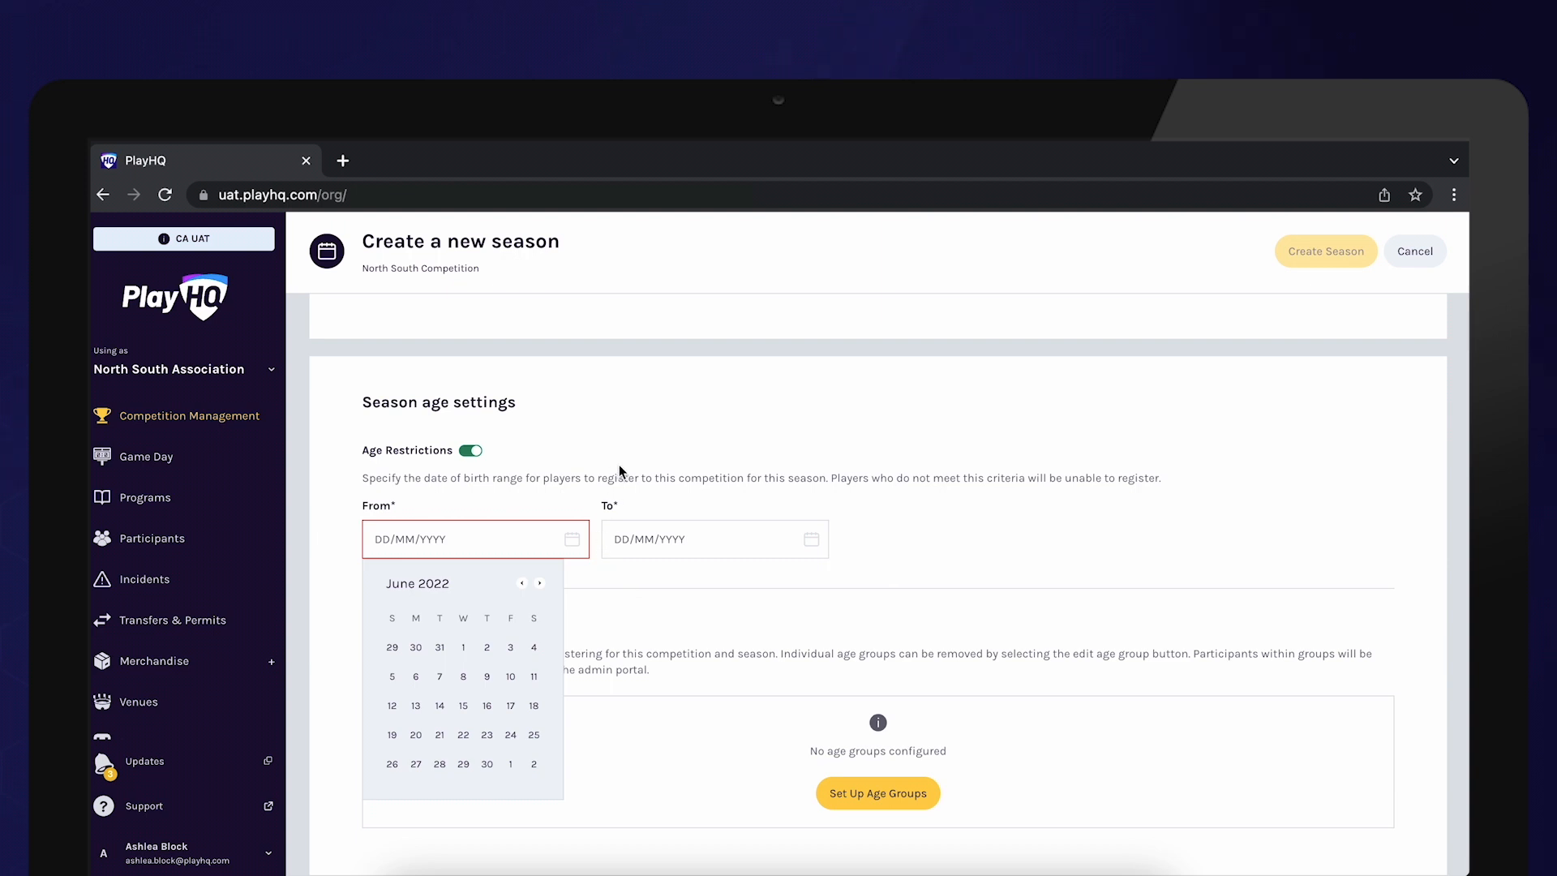
pyautogui.click(471, 450)
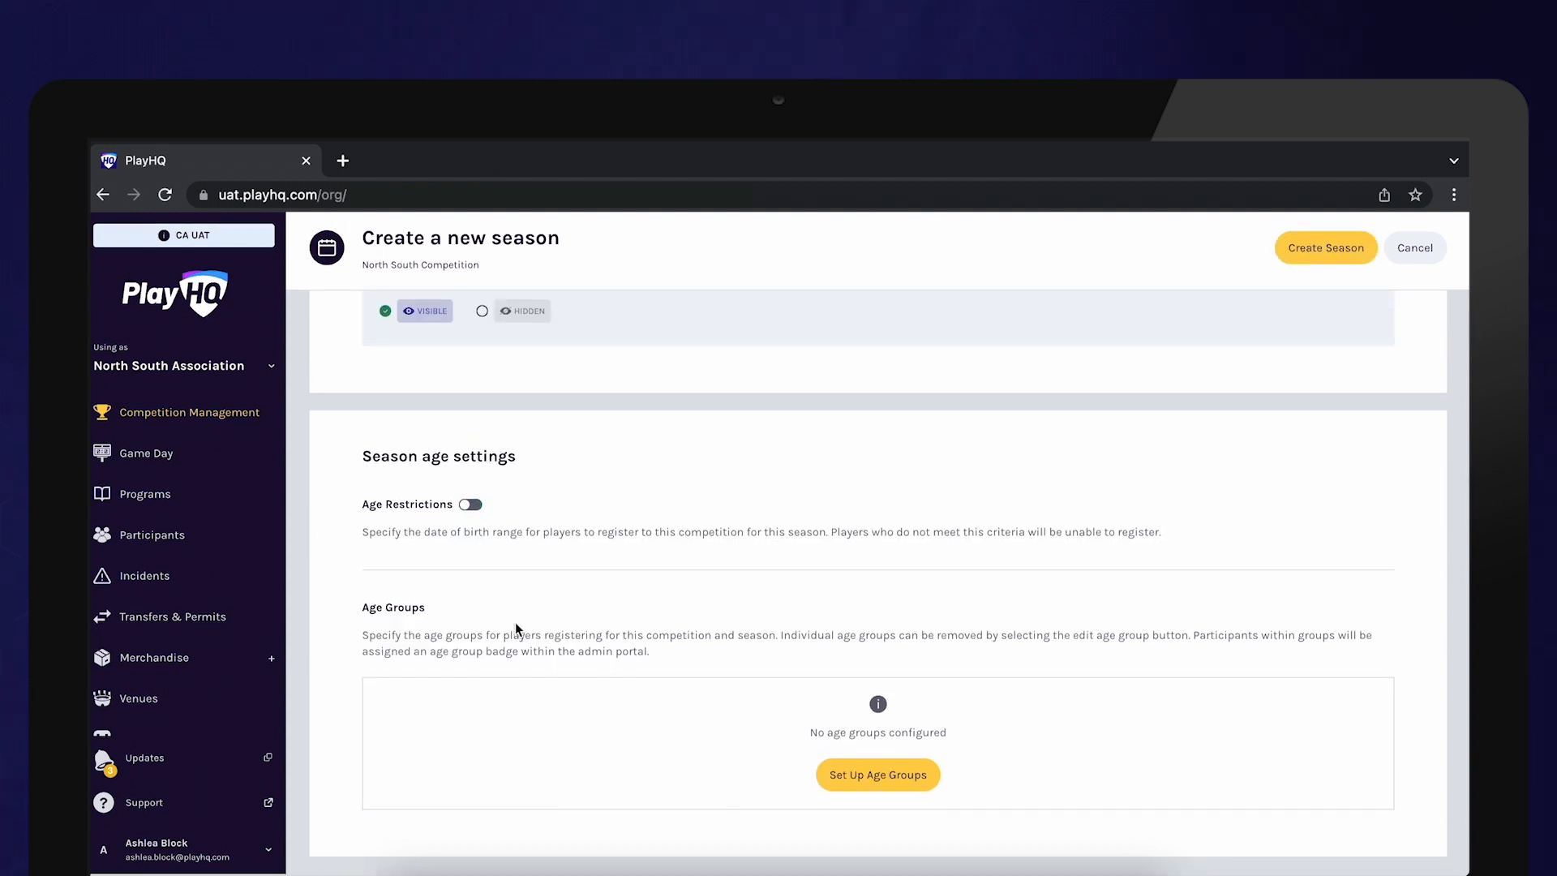
# Start setting up the season's age groups, with player age calculated as at 01/07/2023
pyautogui.click(884, 788)
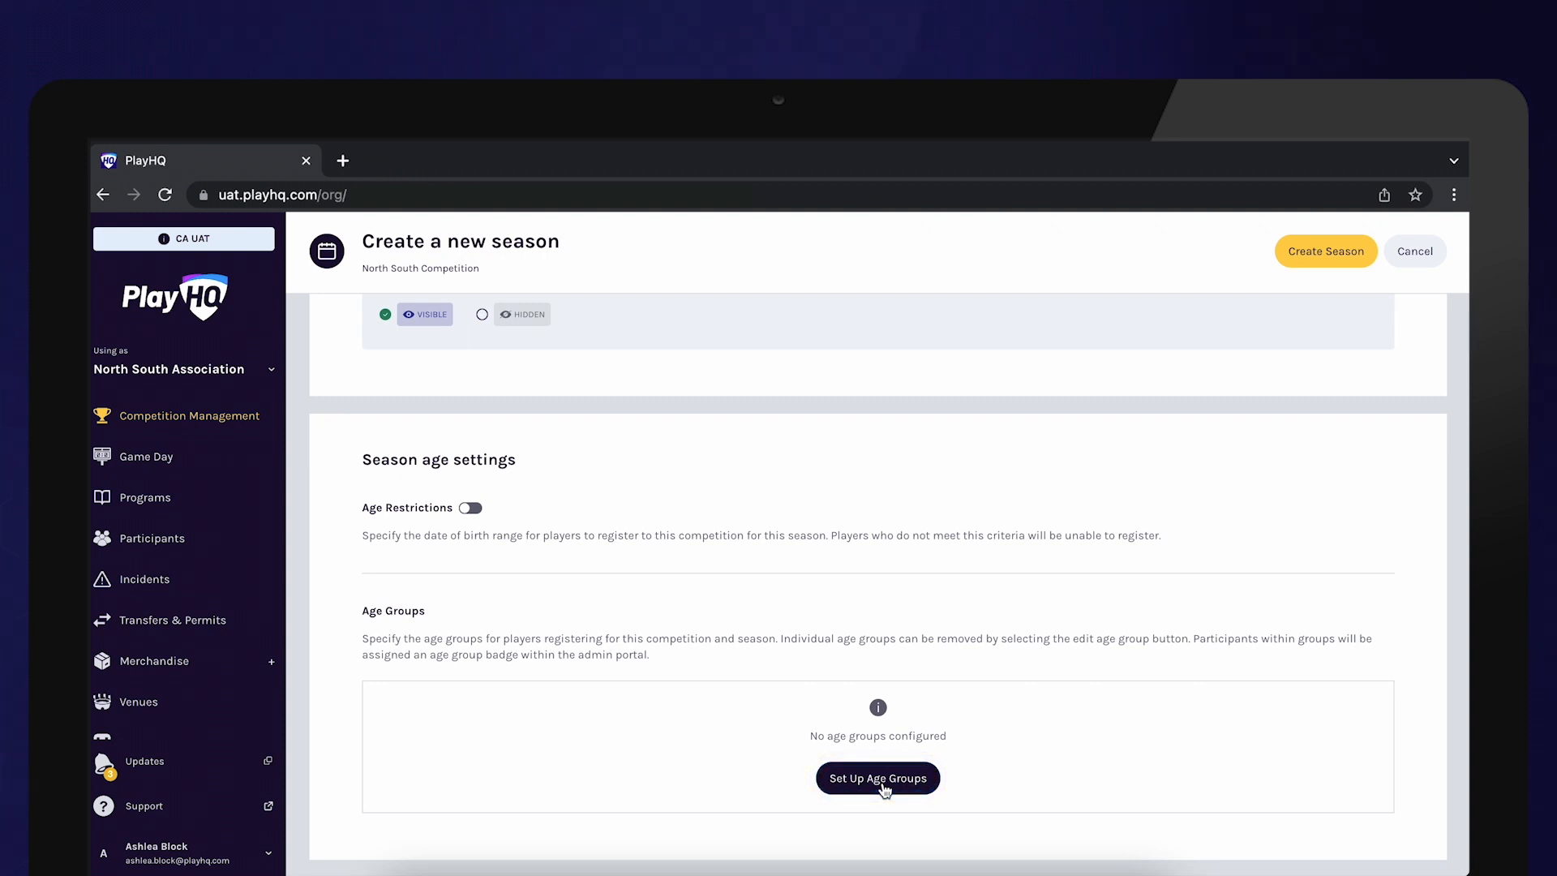
pyautogui.click(884, 788)
pyautogui.click(716, 424)
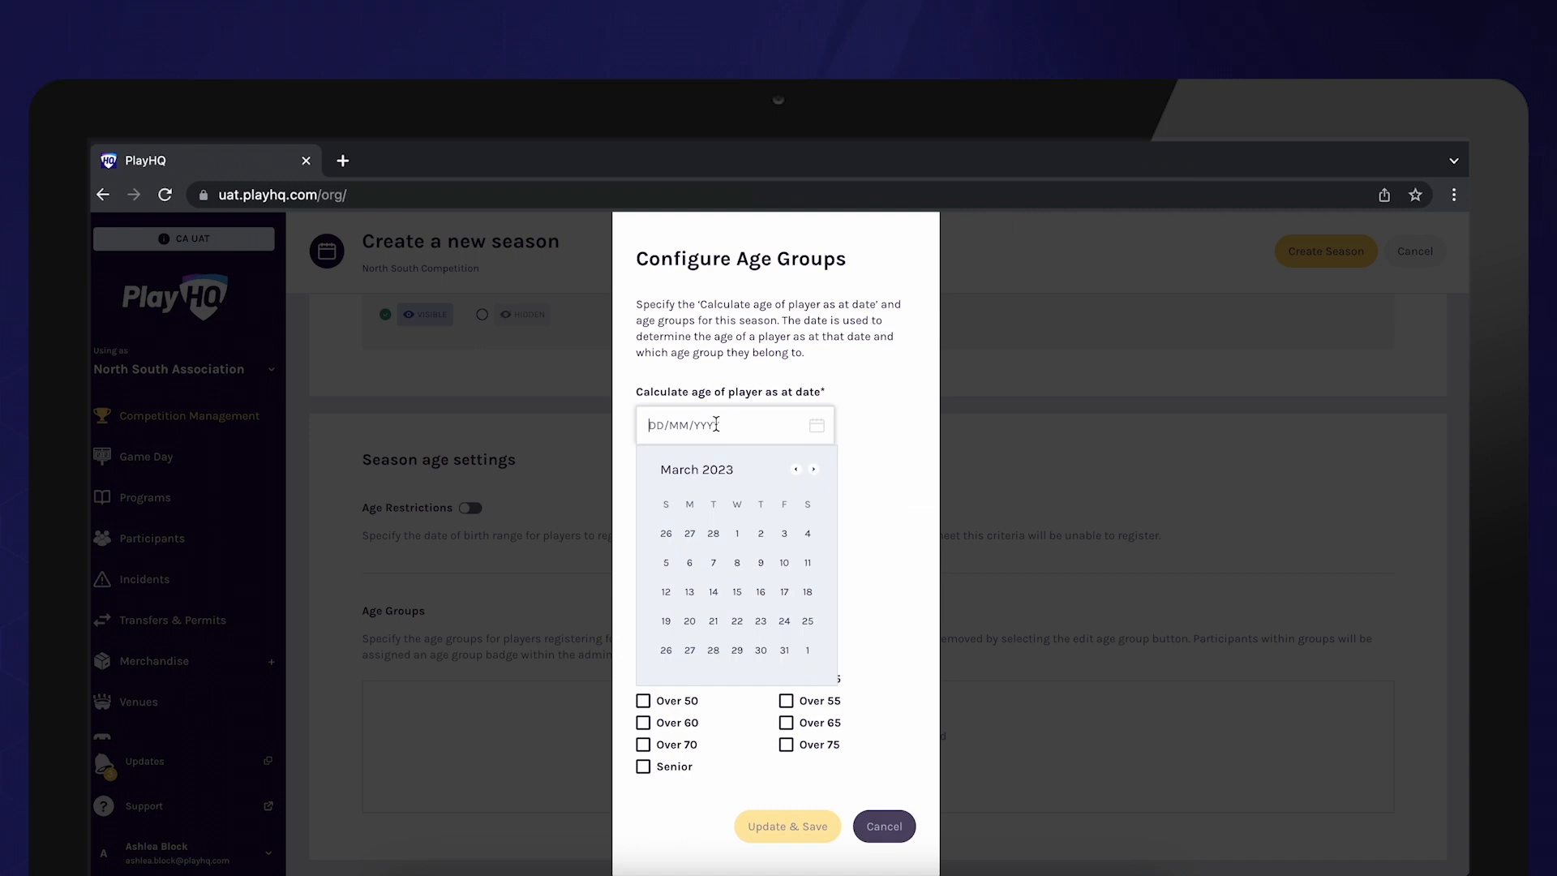
pyautogui.click(814, 471)
pyautogui.click(814, 471)
pyautogui.click(814, 471)
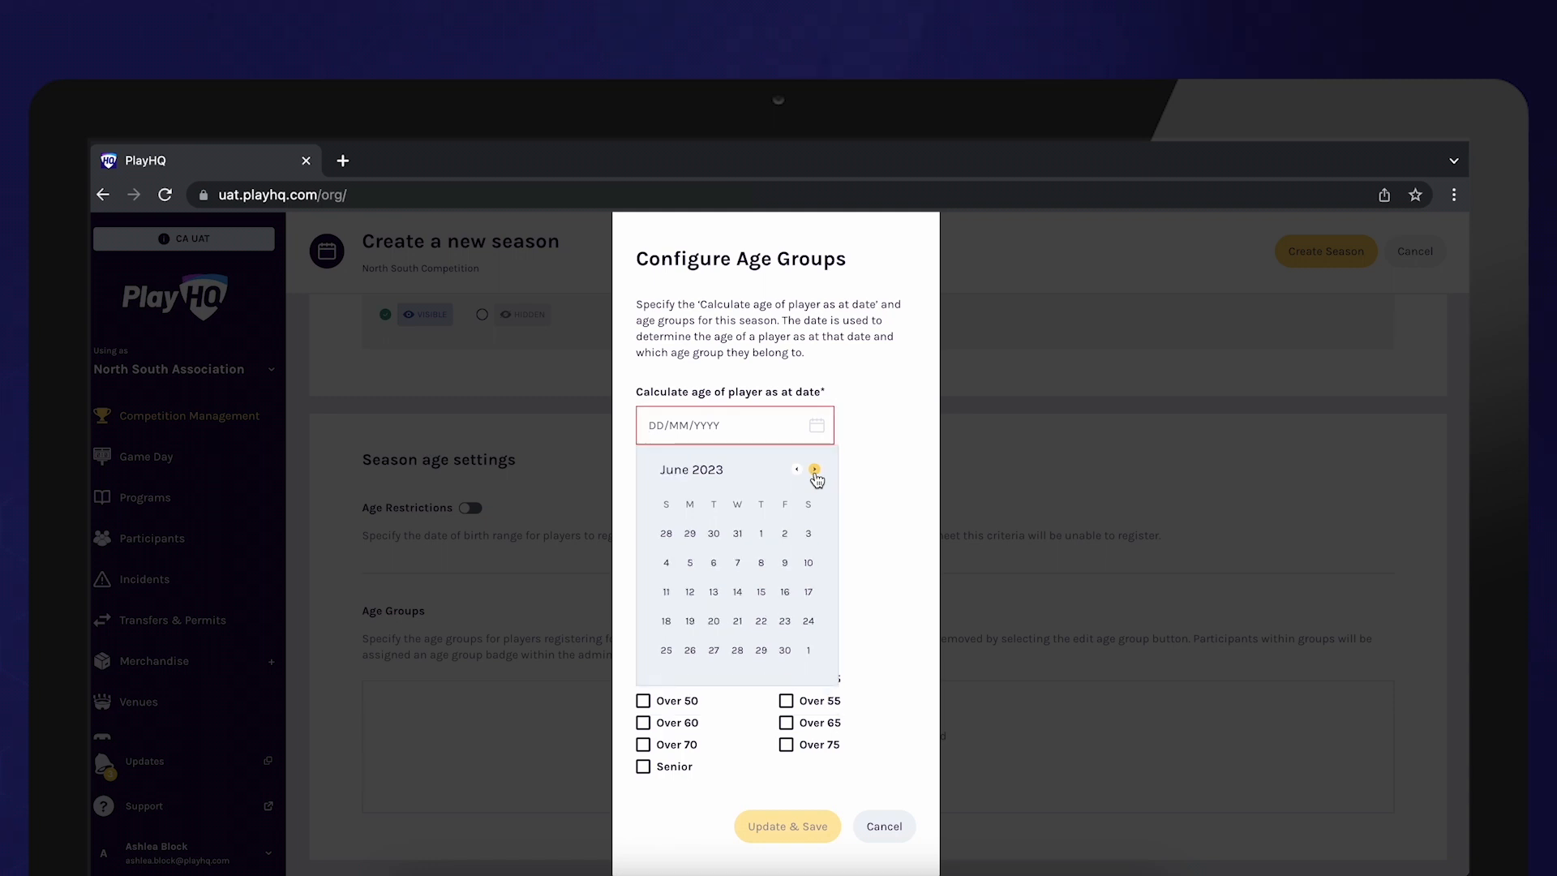
pyautogui.click(814, 471)
pyautogui.click(809, 532)
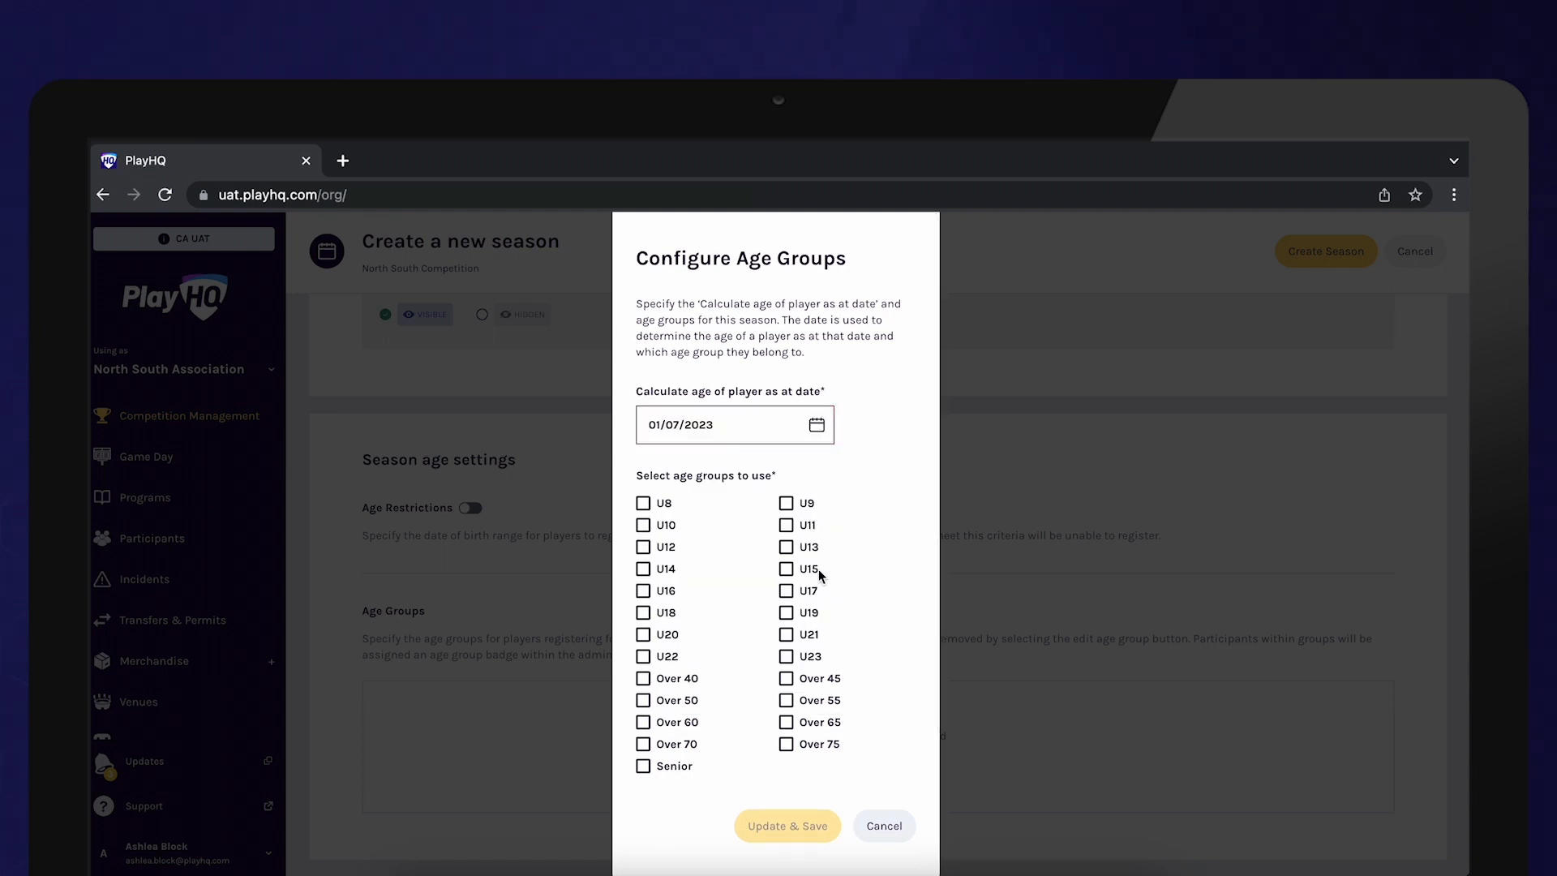
# Select the U14, U16, U18 and Senior age groups for the season and save the age group configuration
pyautogui.click(643, 571)
pyautogui.click(643, 591)
pyautogui.click(643, 613)
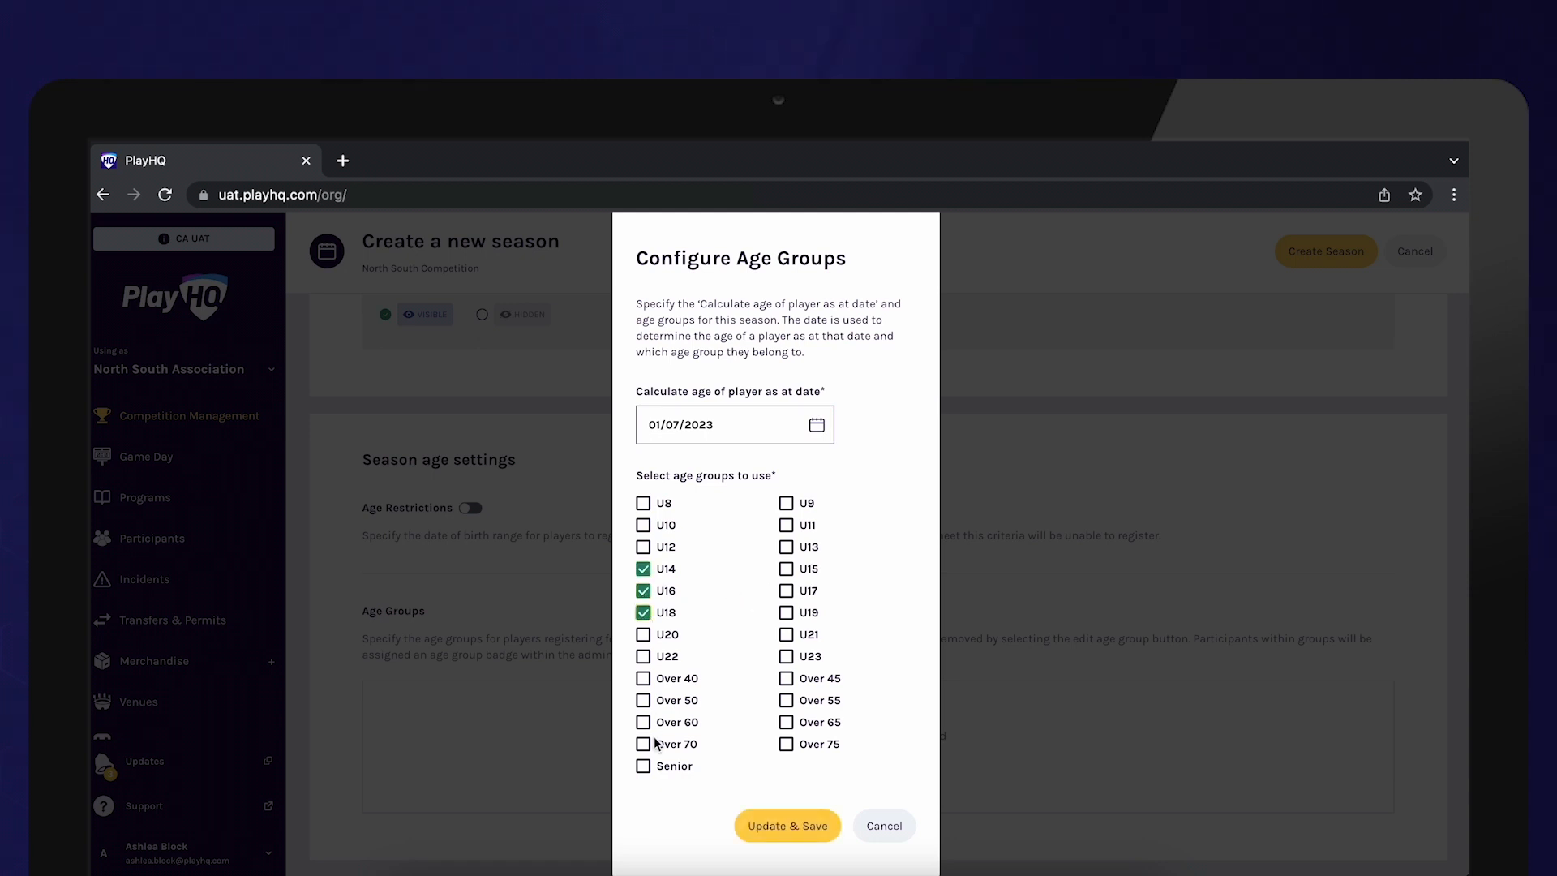
pyautogui.click(643, 766)
pyautogui.click(793, 825)
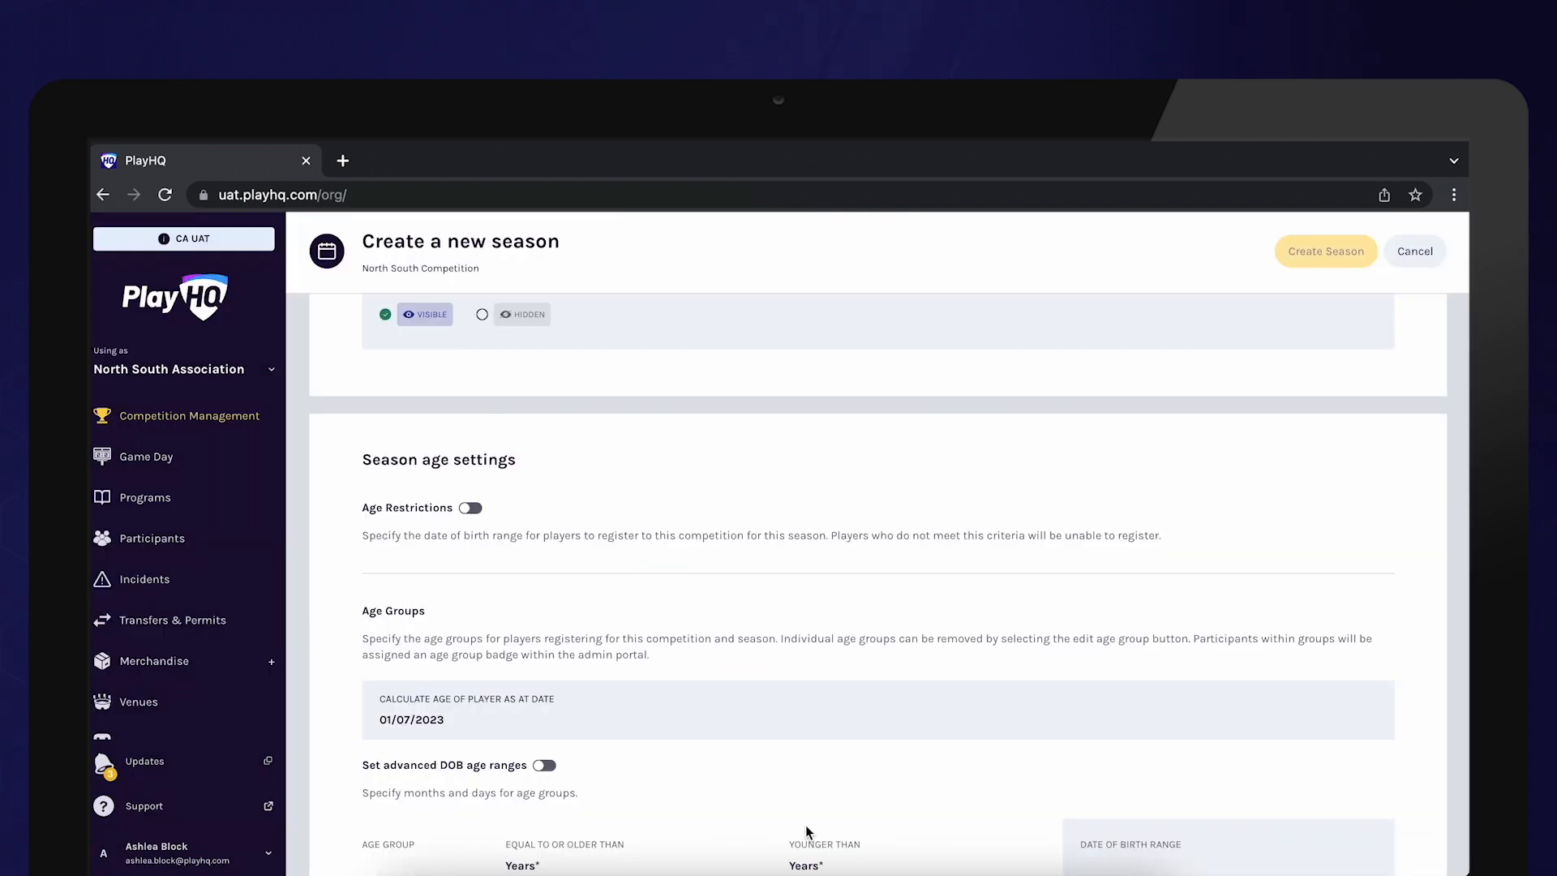
# Set the U14 minimum age to 10 years and the Senior age range to 18–99 years, and create the season
pyautogui.scroll(-4, 823, 680)
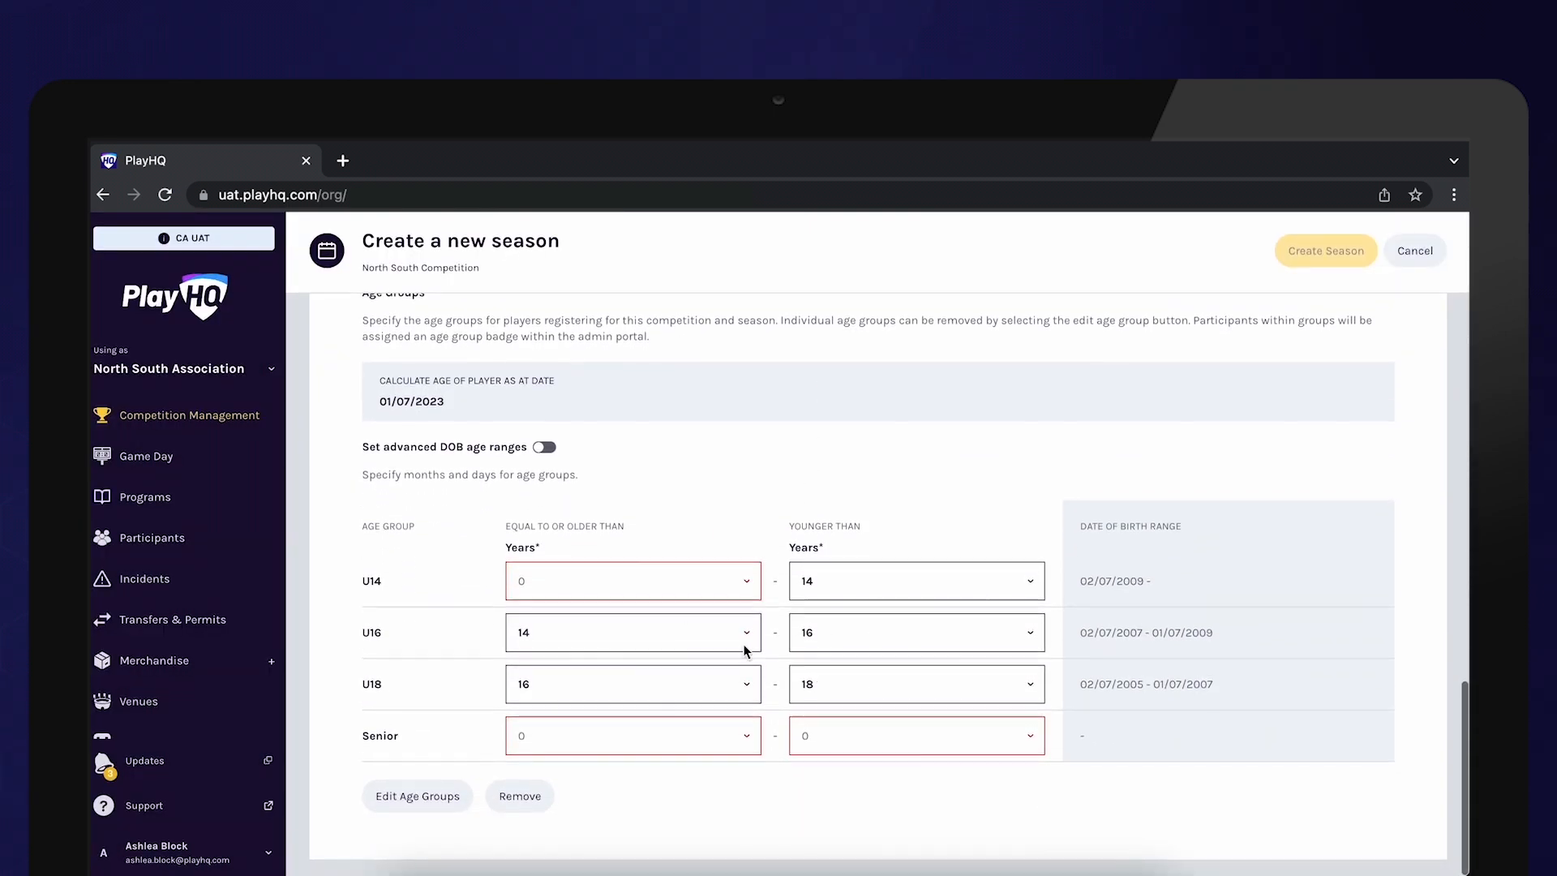
pyautogui.click(670, 595)
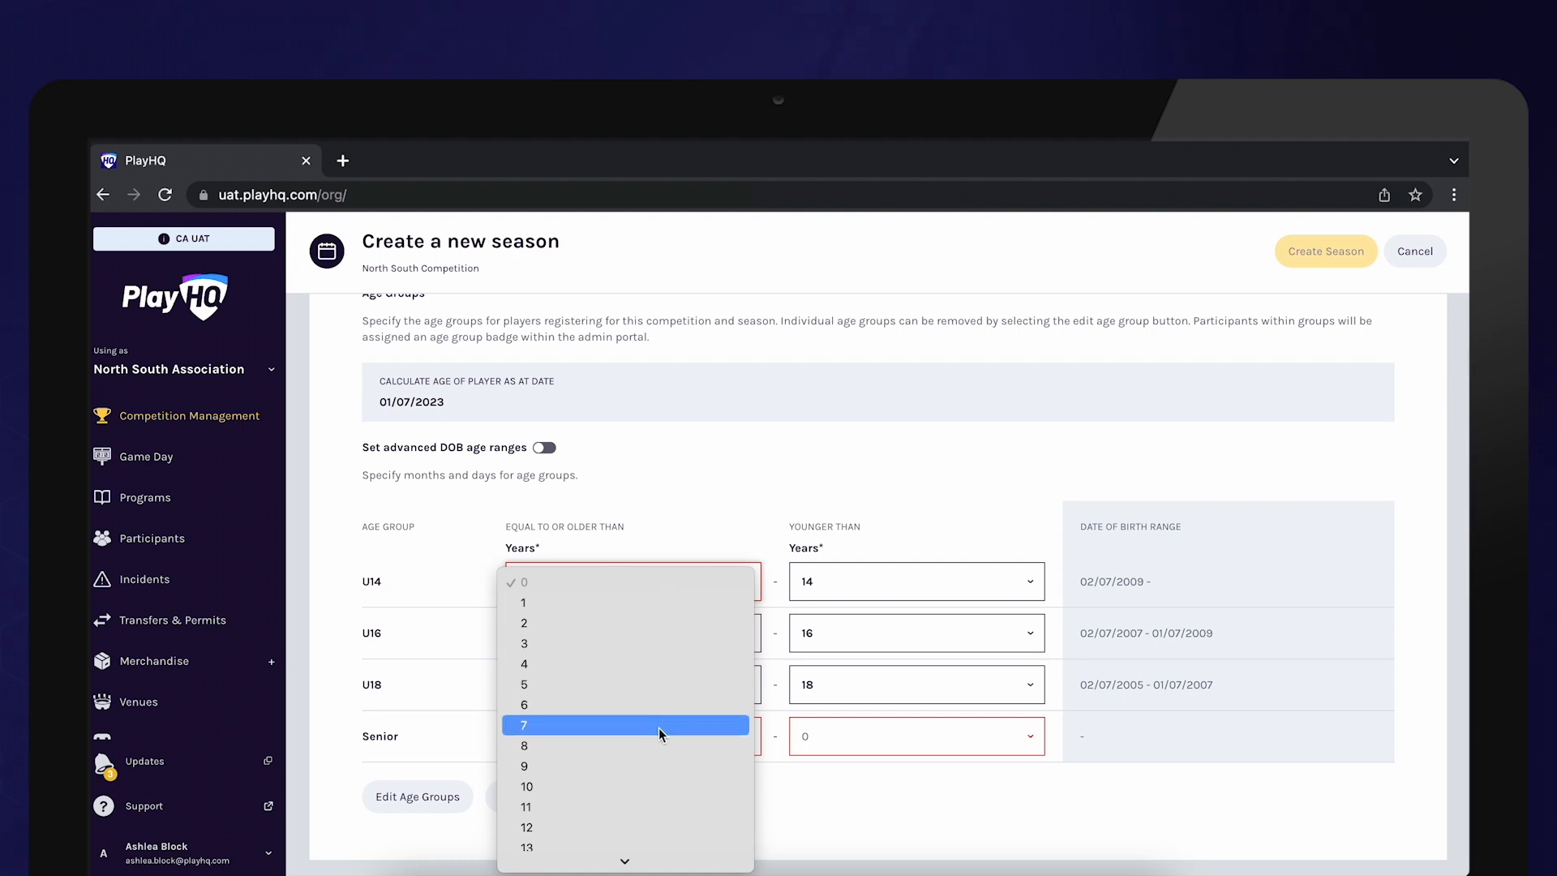
pyautogui.click(651, 764)
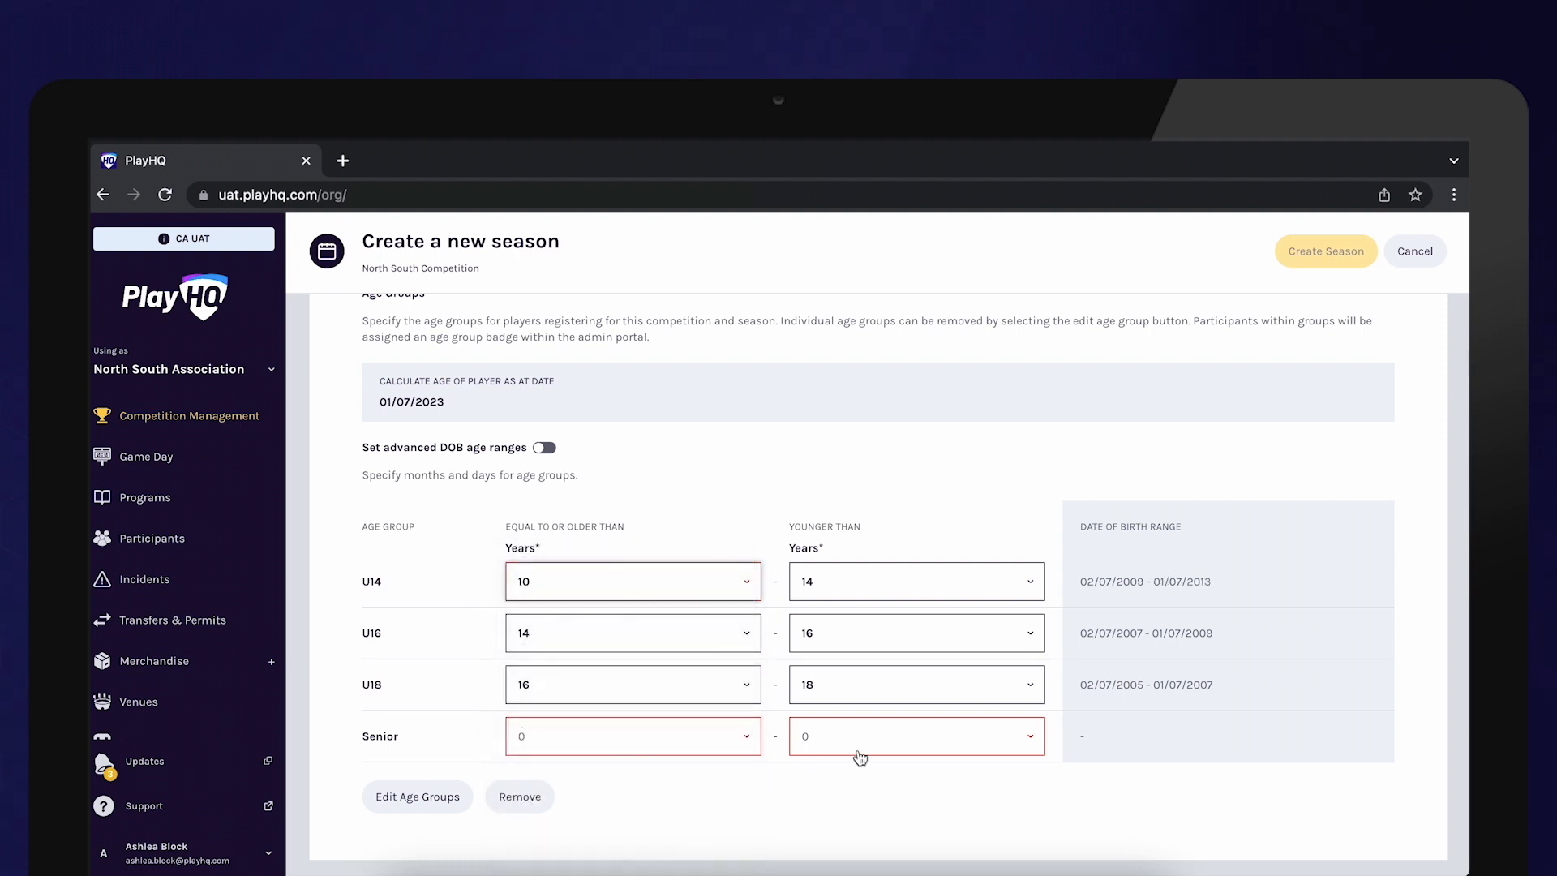
pyautogui.click(714, 750)
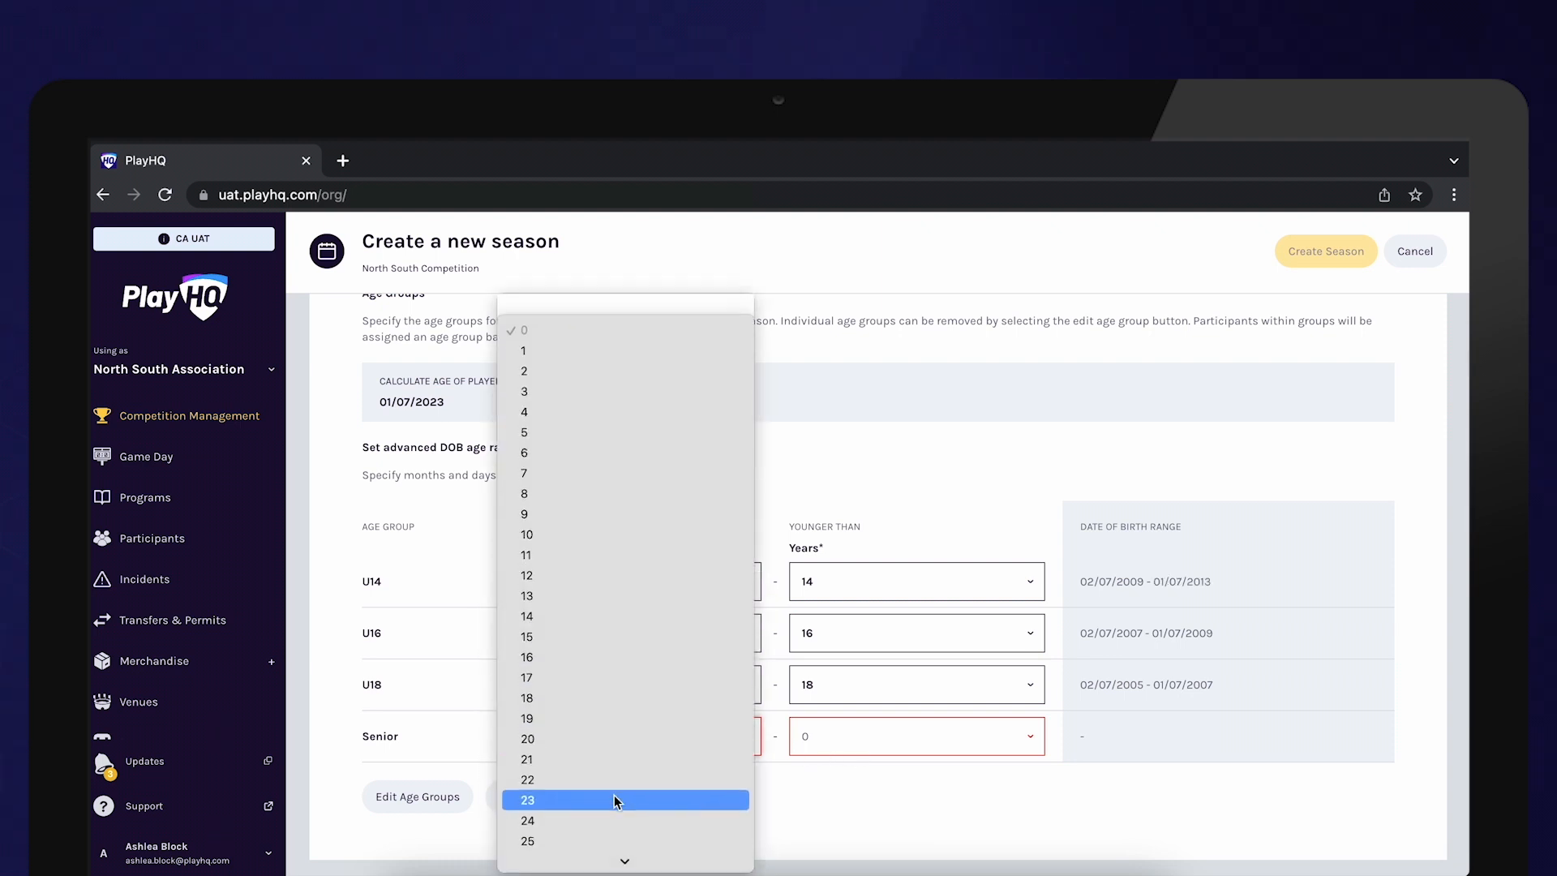
pyautogui.click(583, 611)
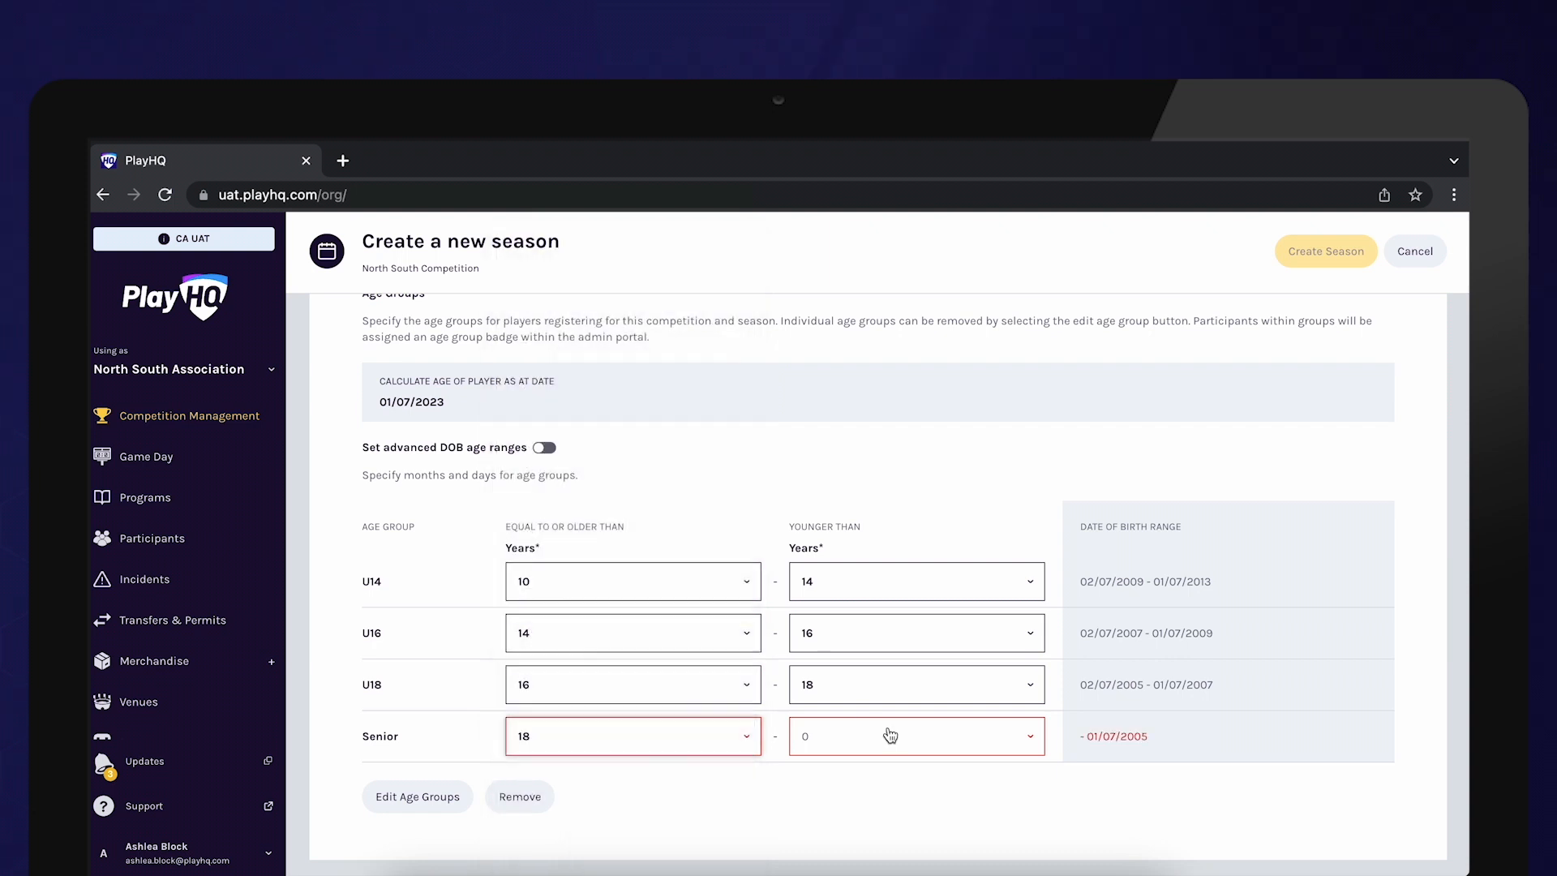
pyautogui.click(889, 734)
pyautogui.scroll(-15, 872, 811)
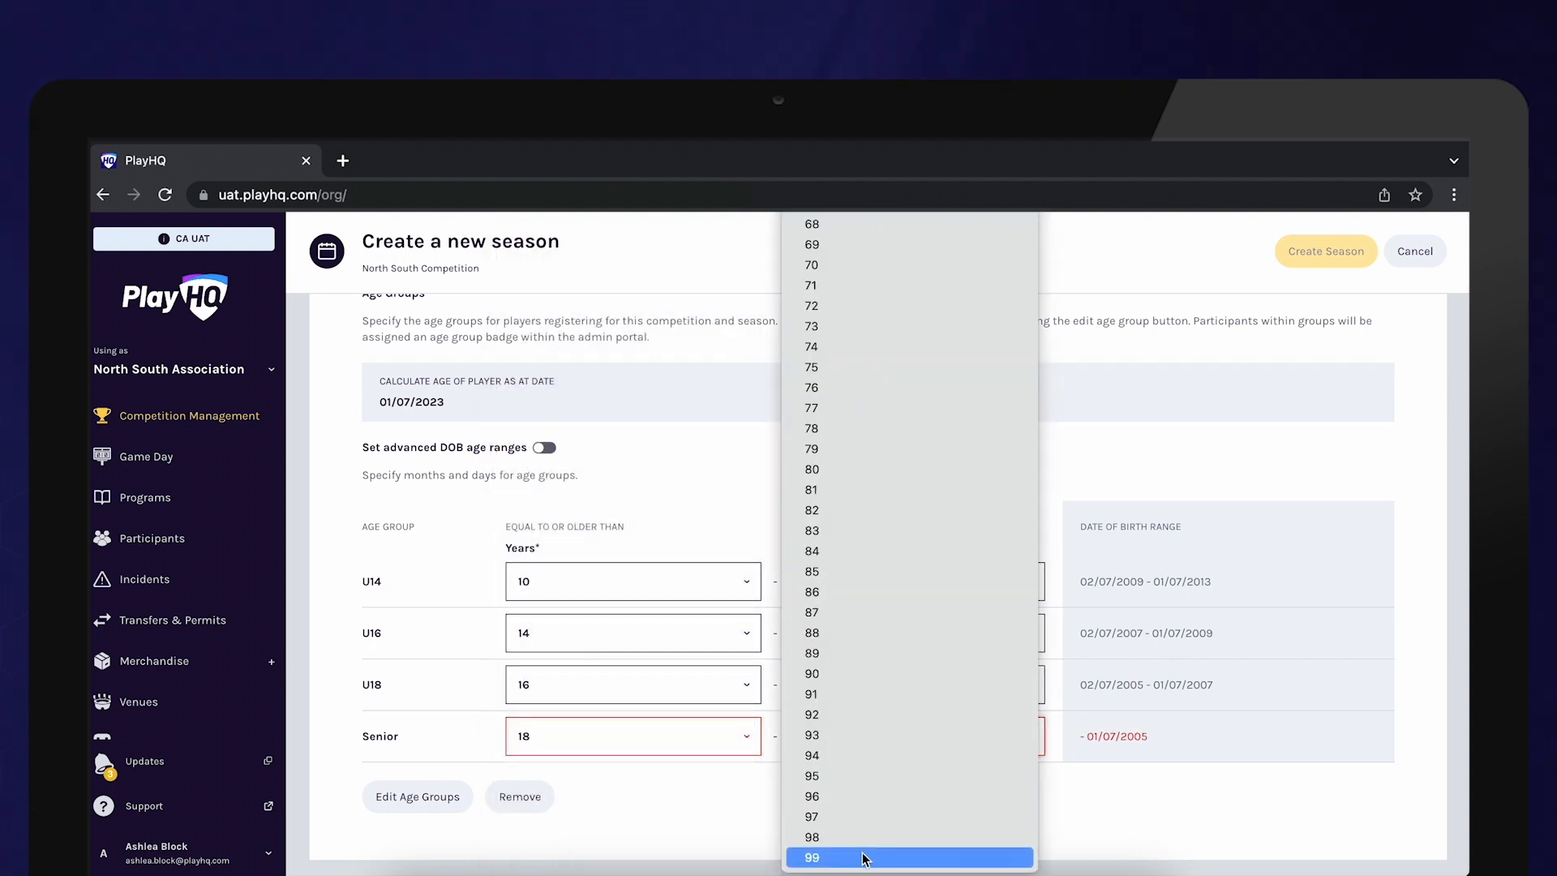
pyautogui.click(865, 853)
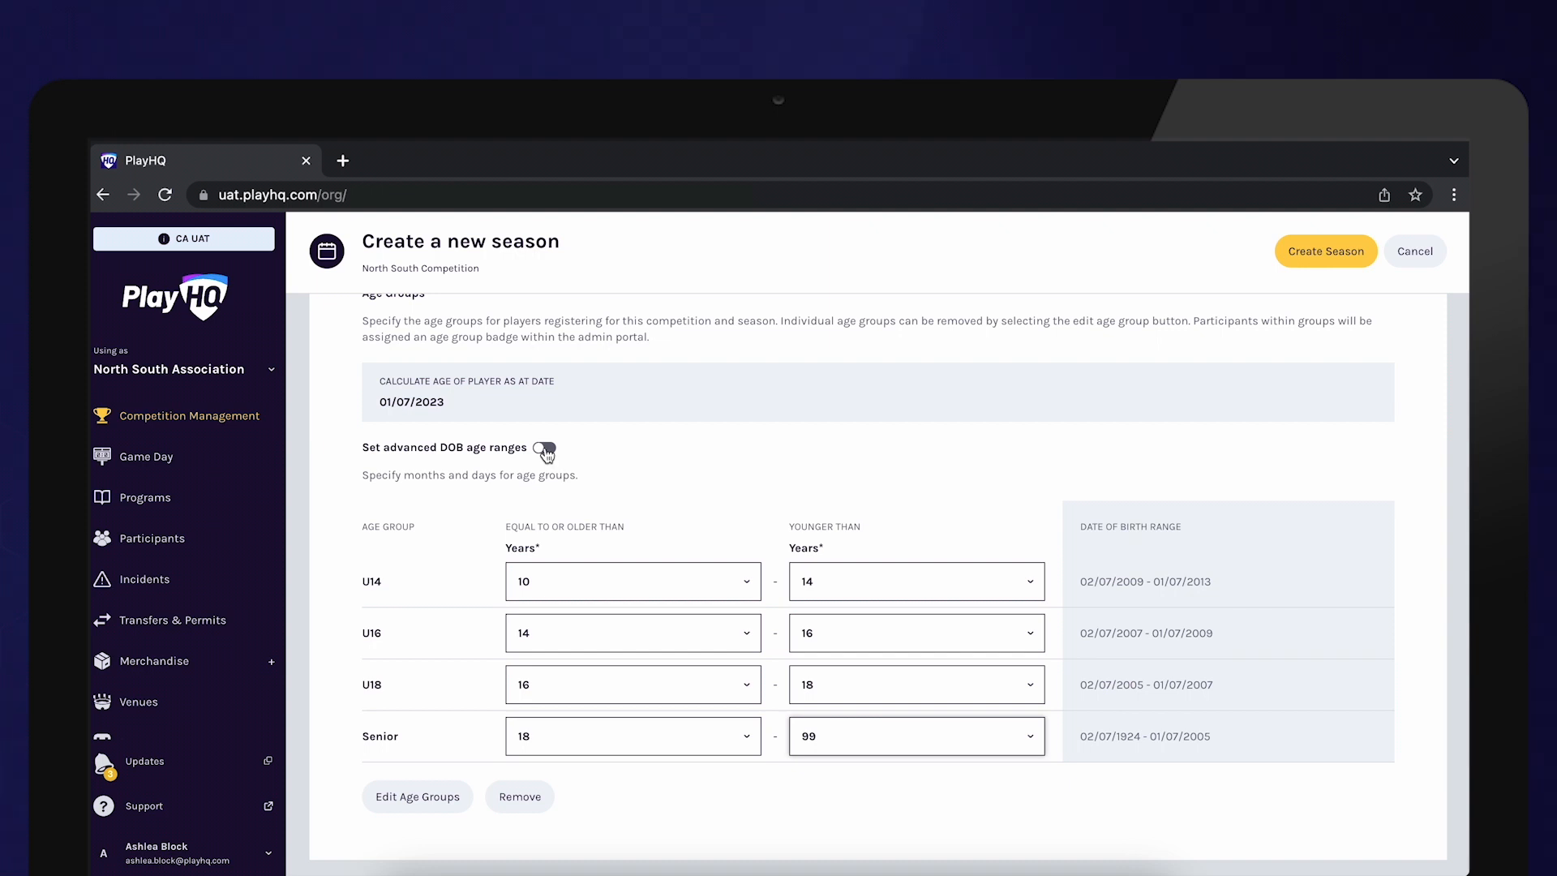
pyautogui.click(544, 448)
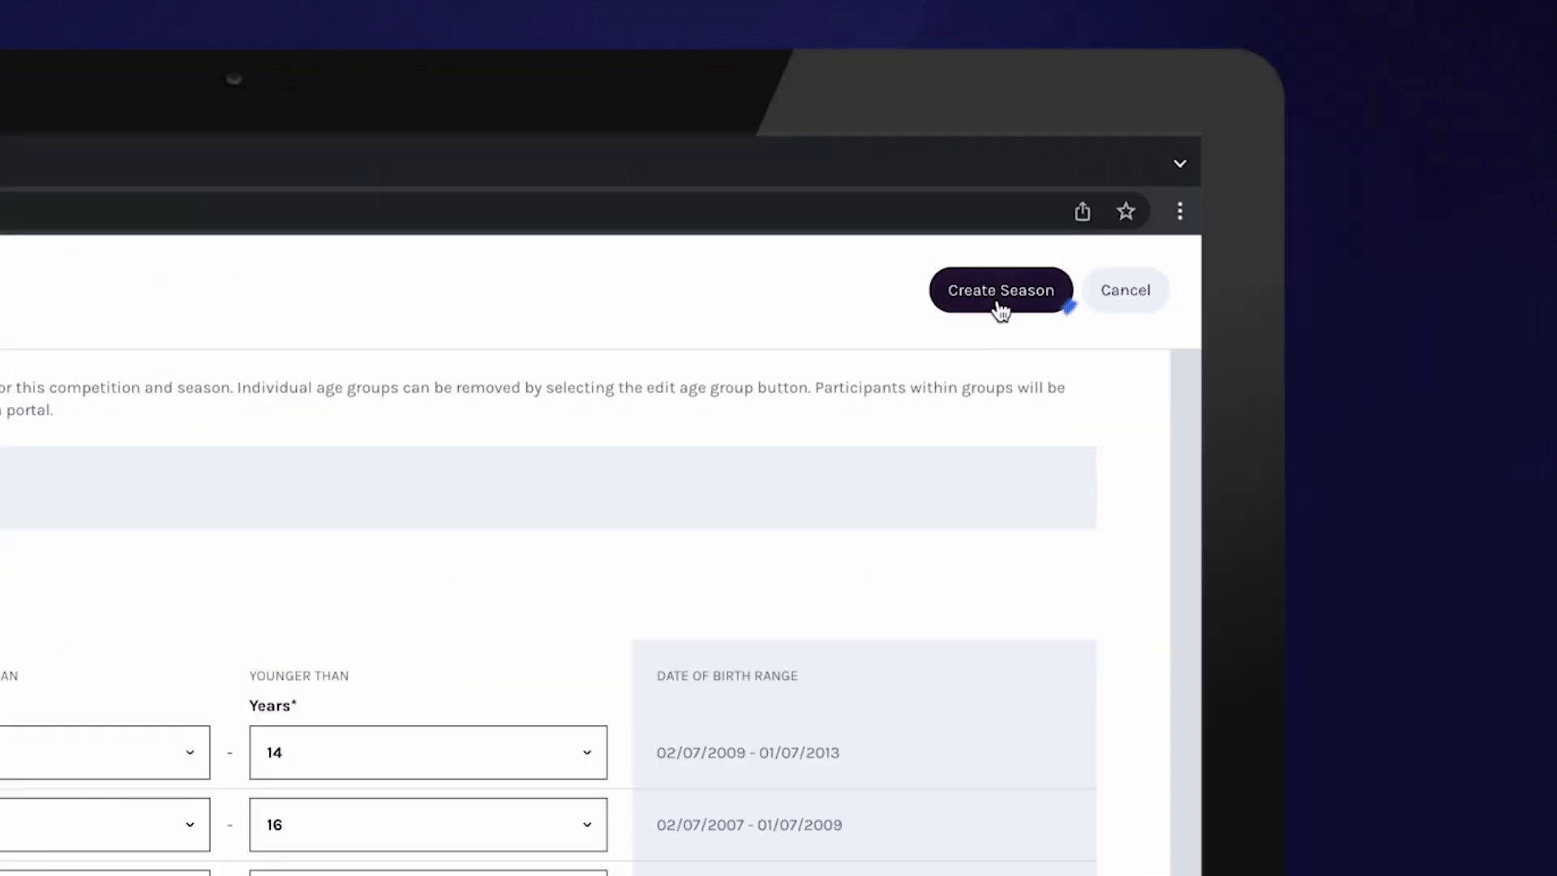
pyautogui.click(1325, 256)
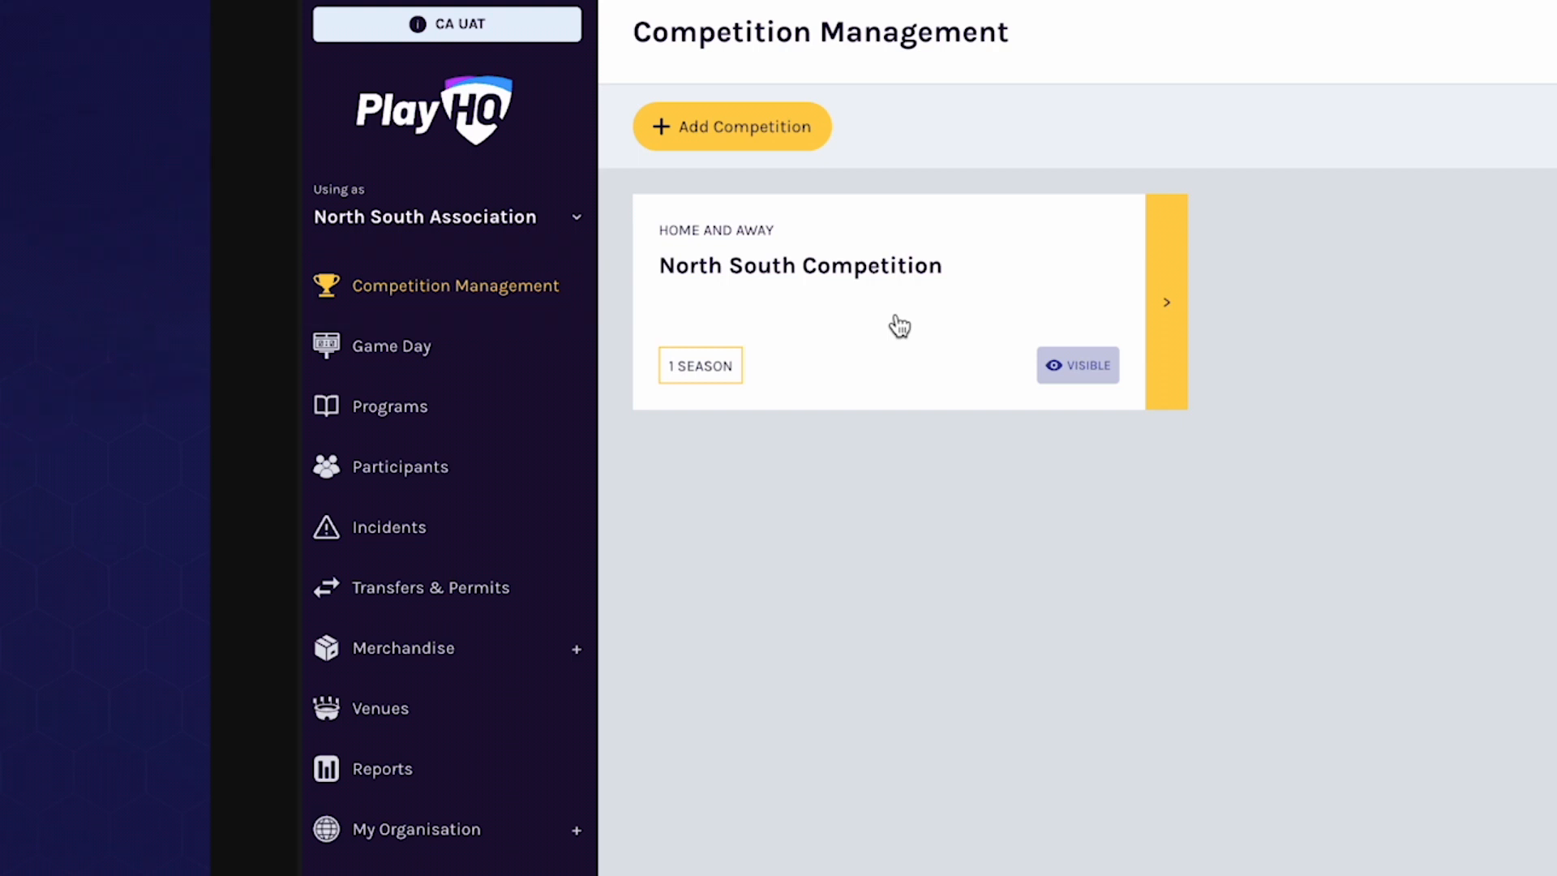
# Open the Summer 2023/24 season of North South Competition and start adding a new grade
pyautogui.click(899, 326)
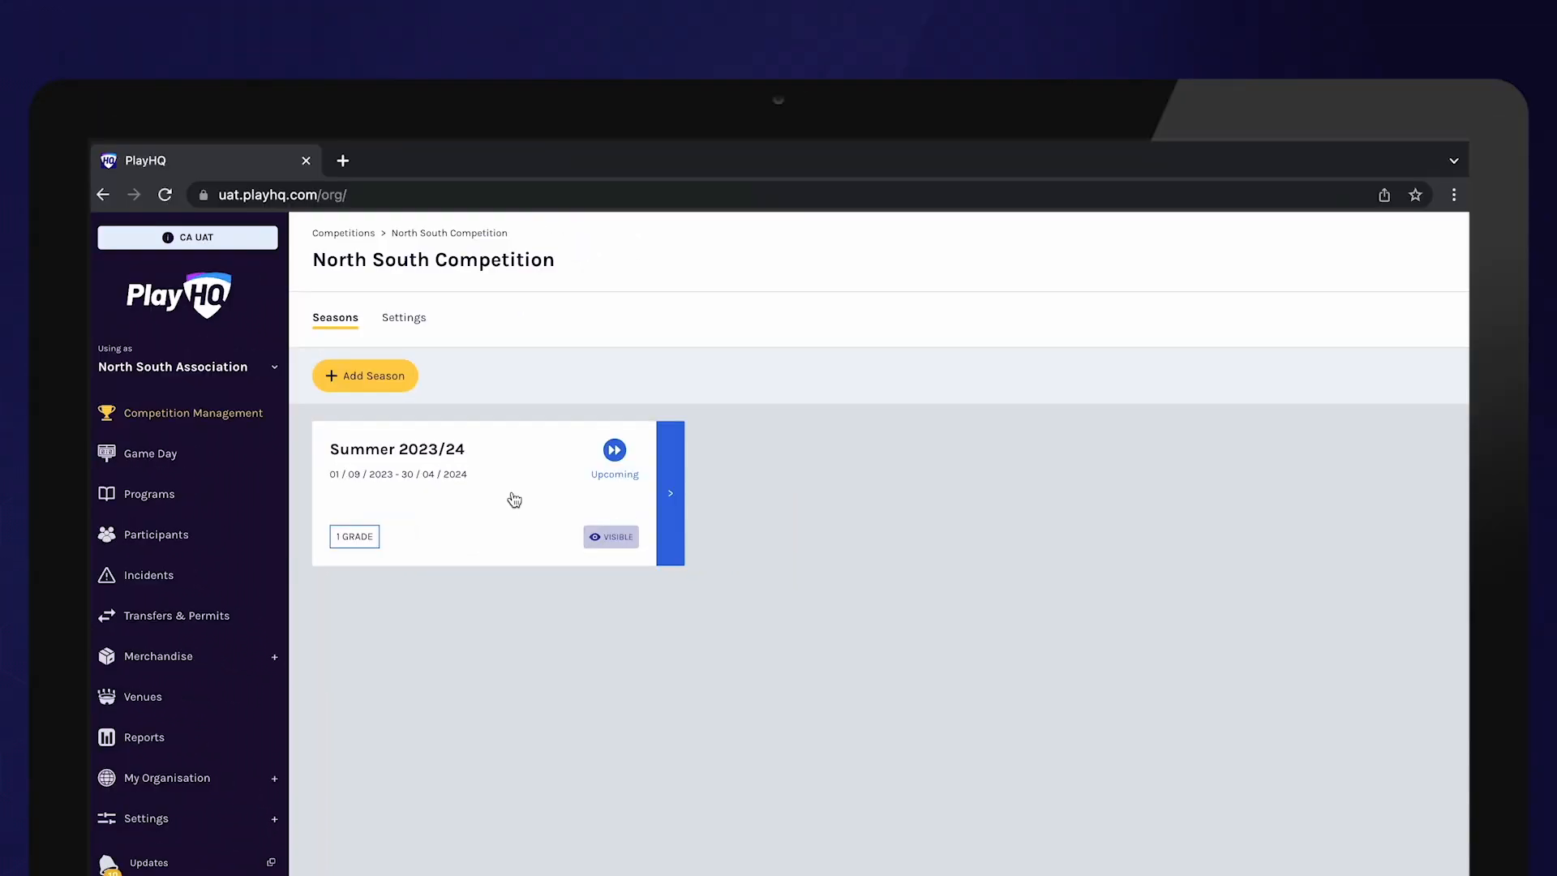
pyautogui.click(514, 498)
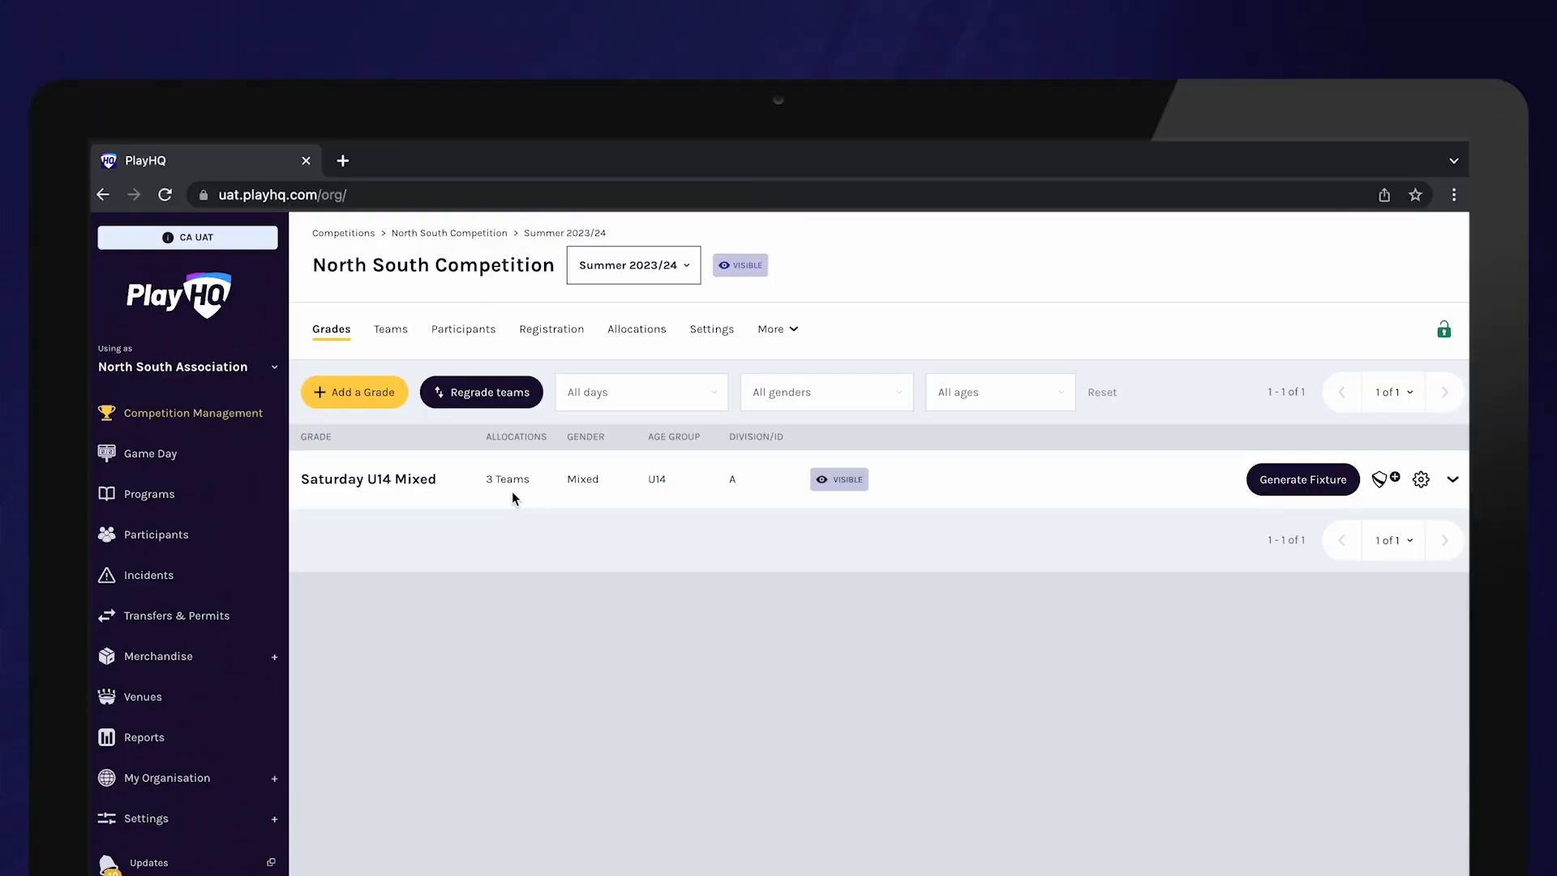
pyautogui.click(350, 390)
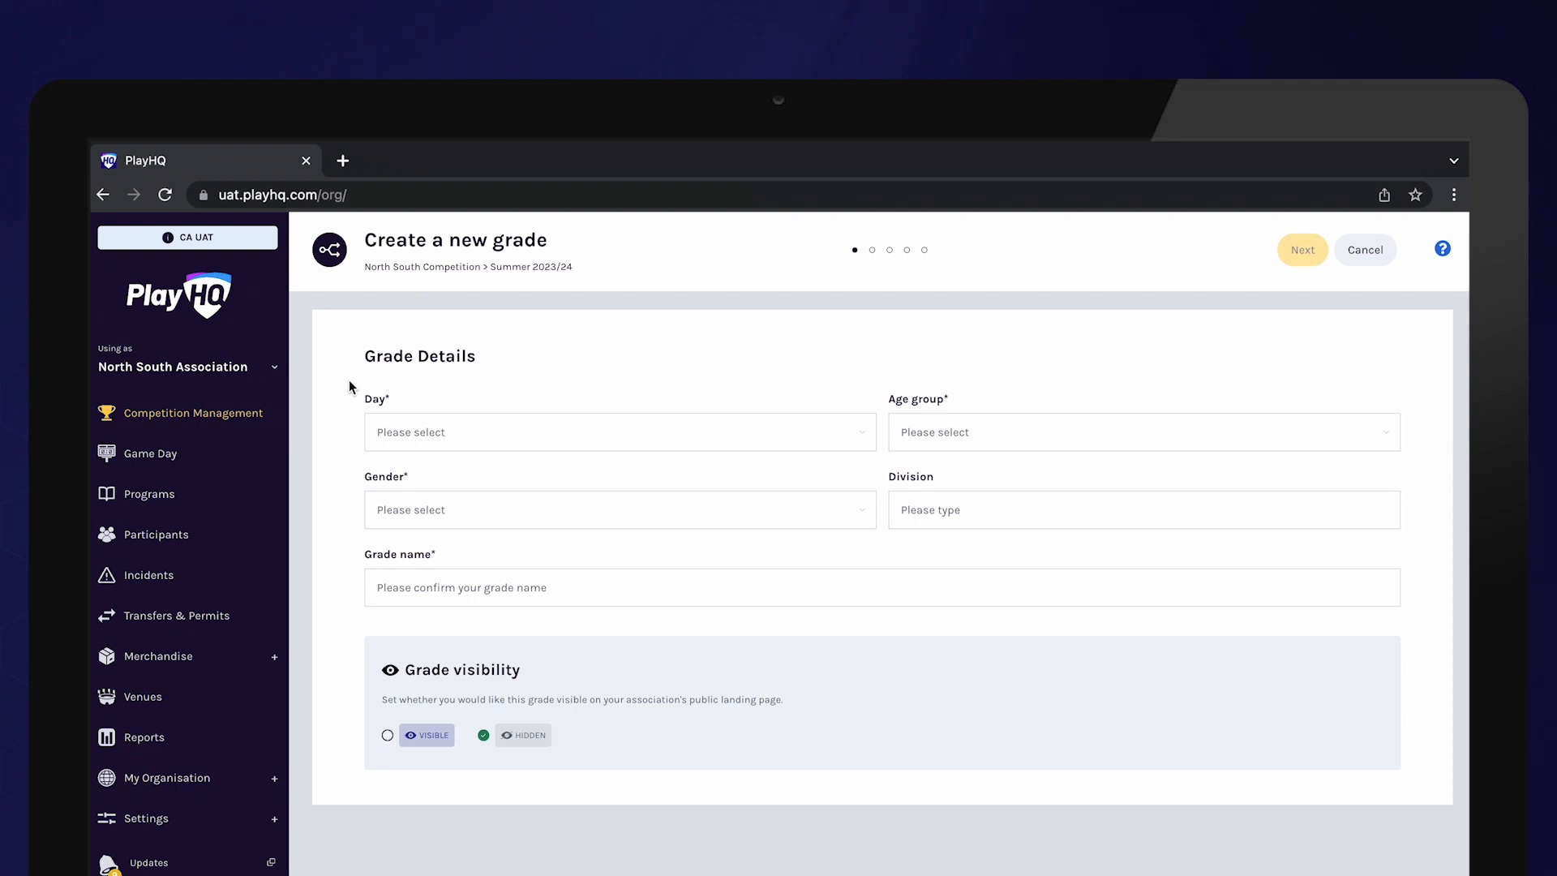
# Define the grade for Saturday, U16 and Mixed, name it Saturday U16 Mixed, make it Visible, and continue to the game settings
pyautogui.click(608, 432)
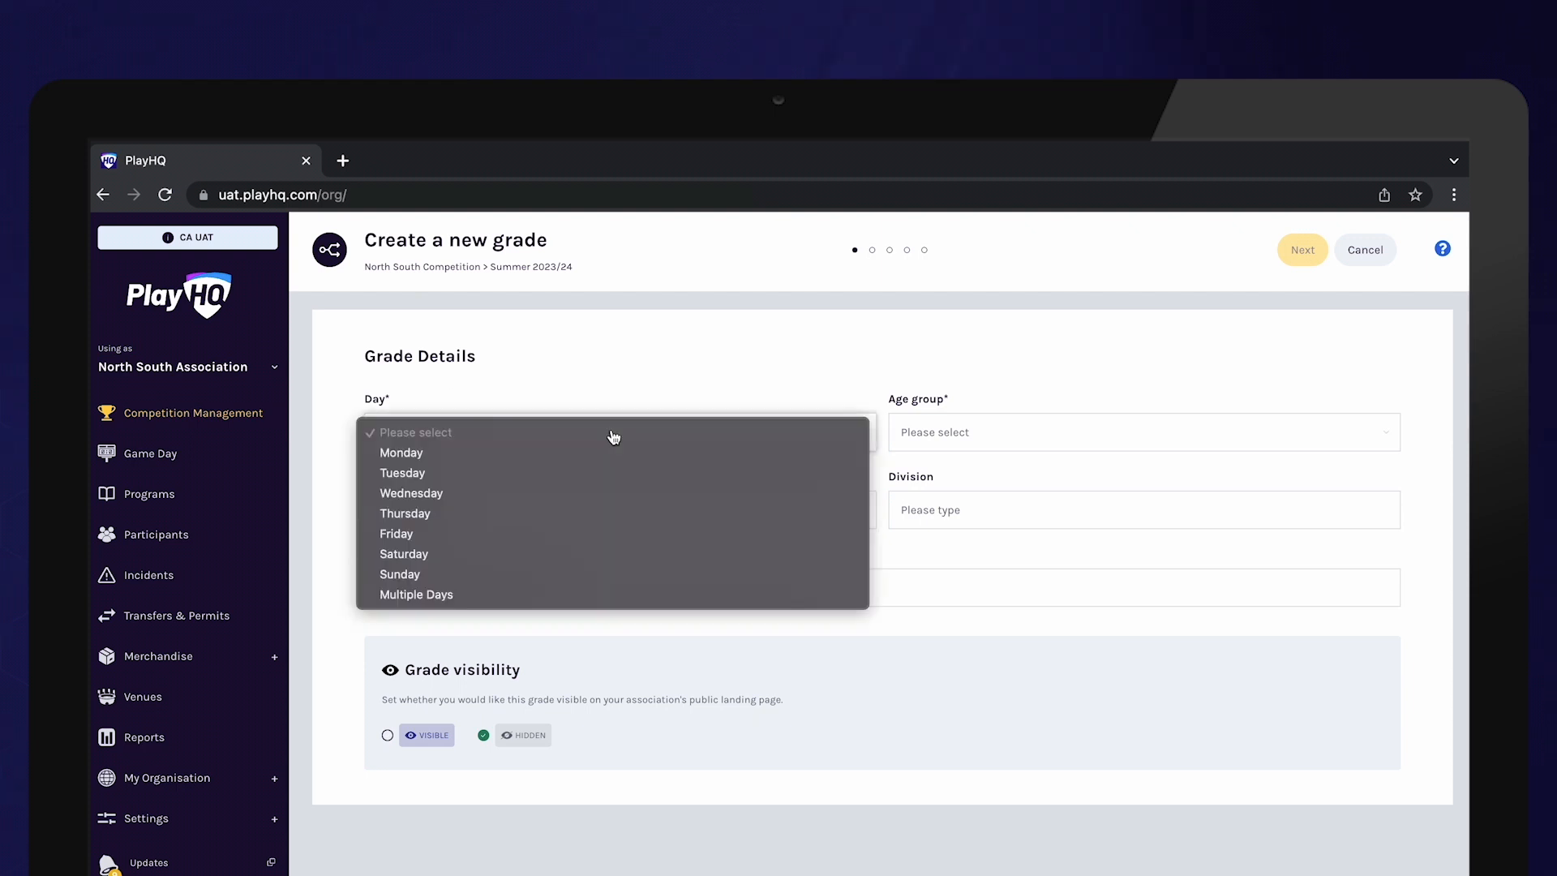
pyautogui.click(460, 553)
pyautogui.click(1052, 432)
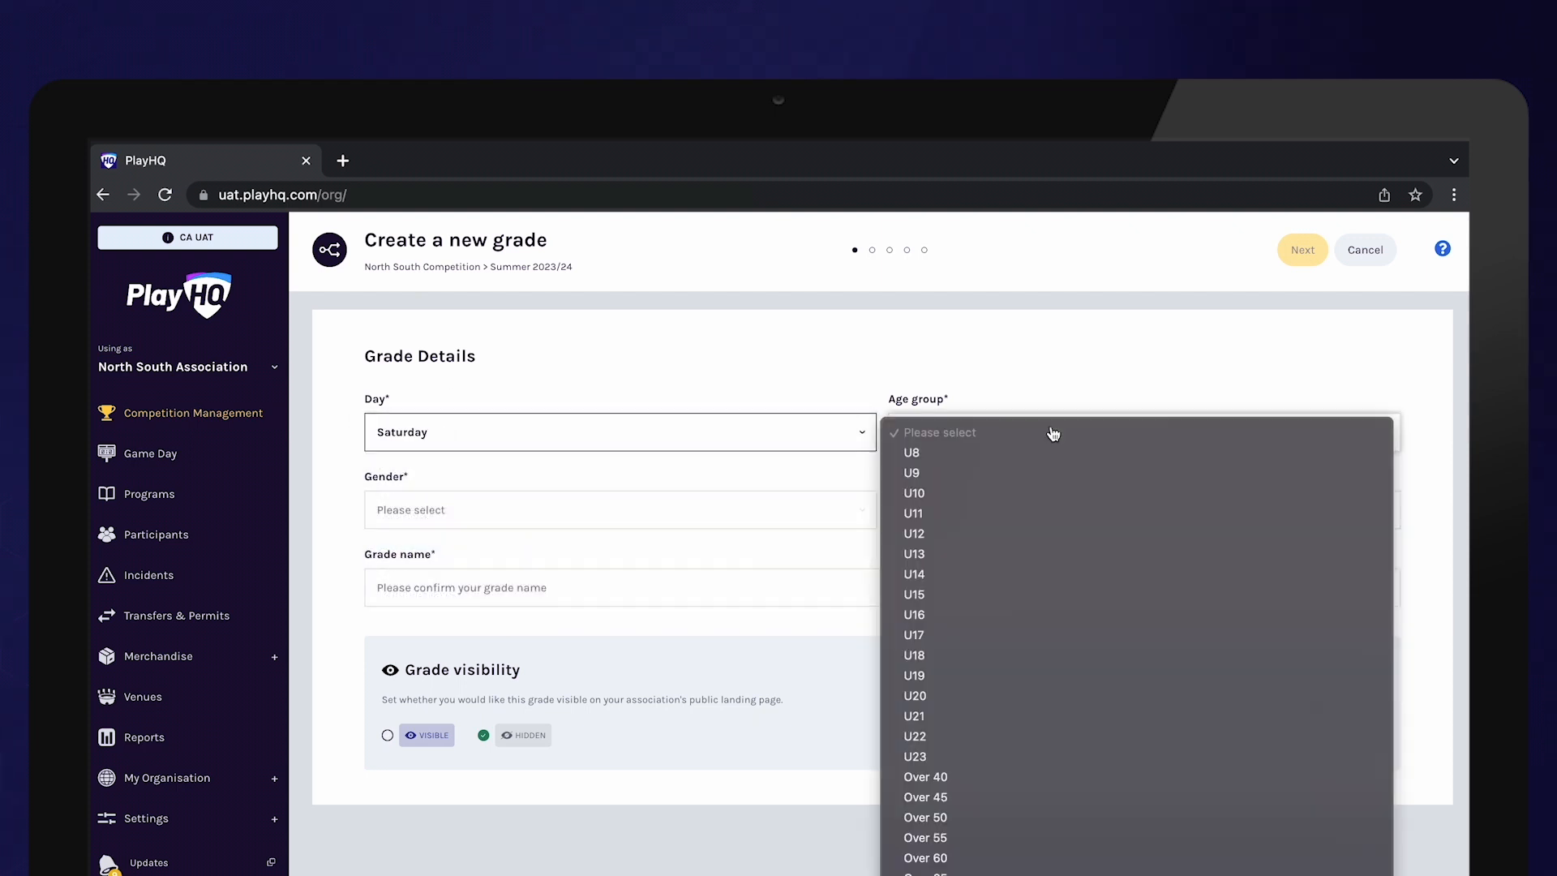
pyautogui.click(956, 620)
pyautogui.click(727, 512)
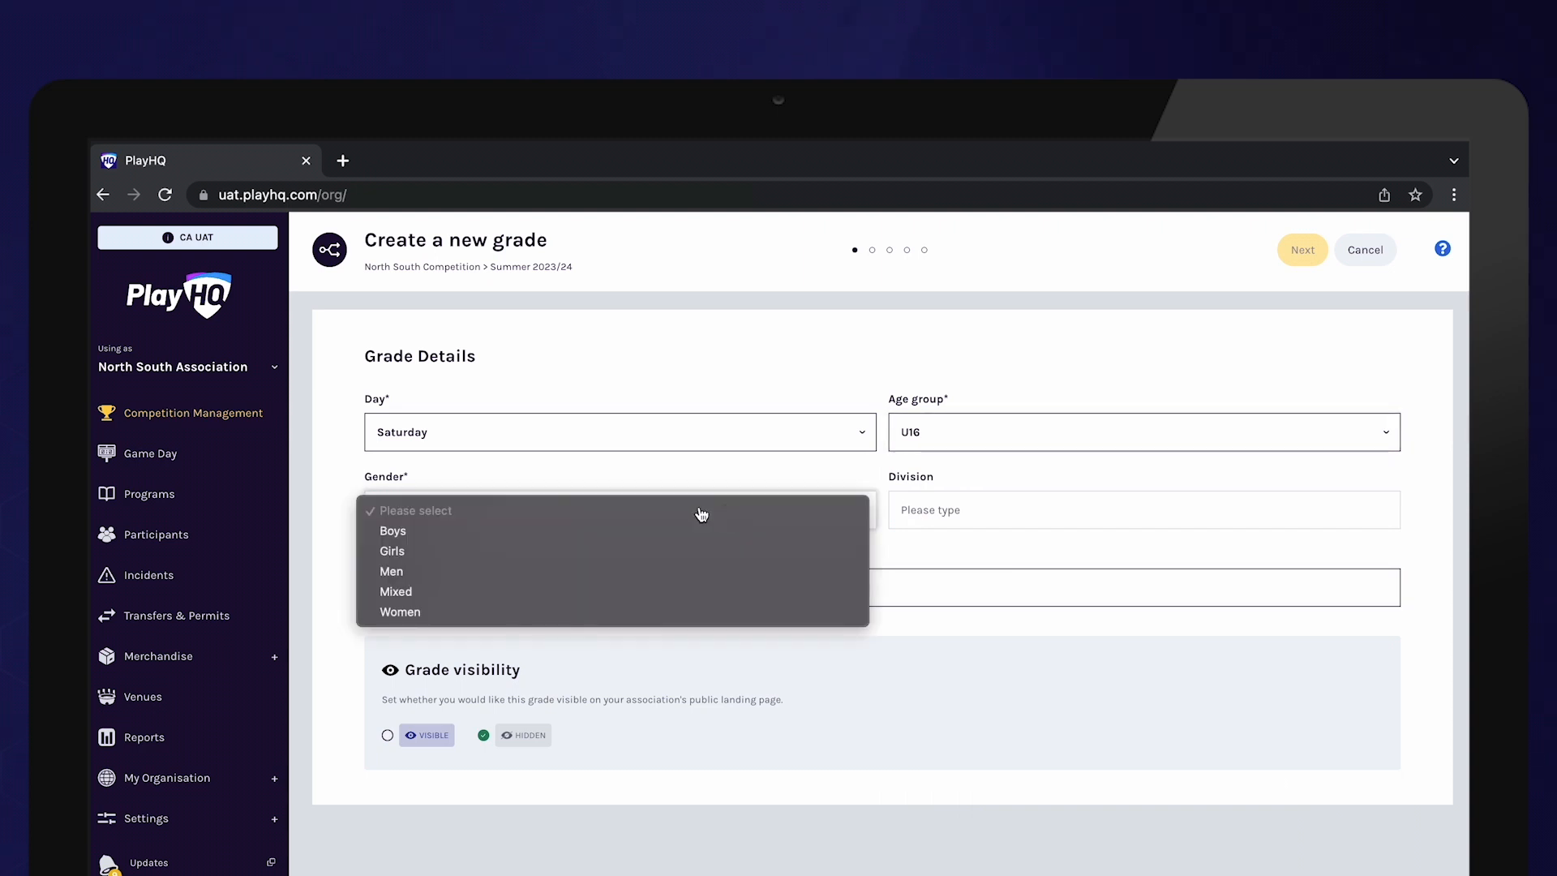
pyautogui.click(434, 591)
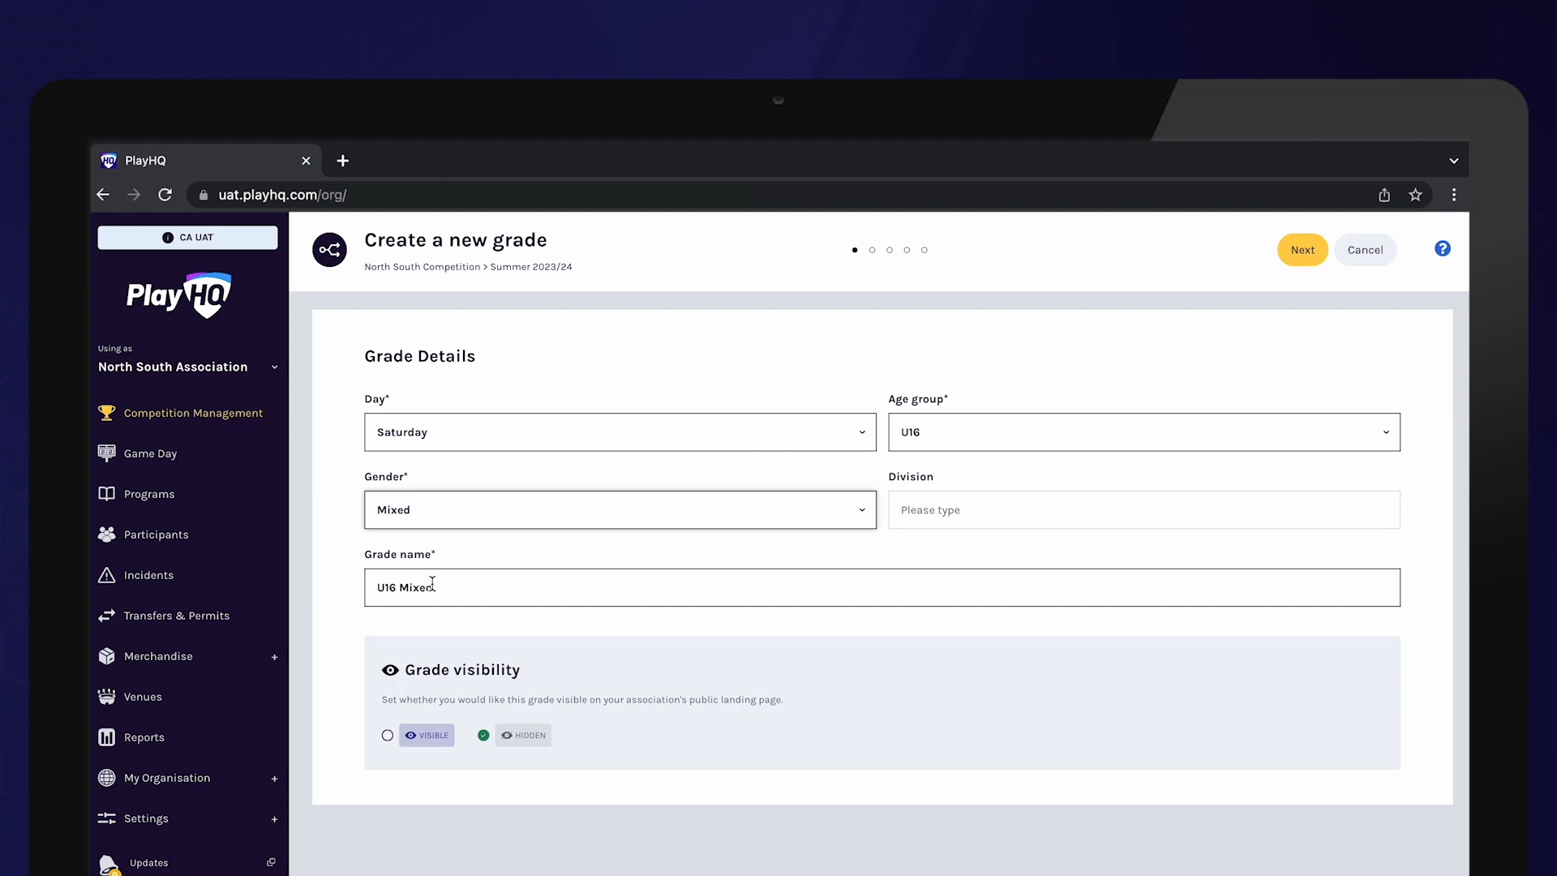
pyautogui.click(378, 587)
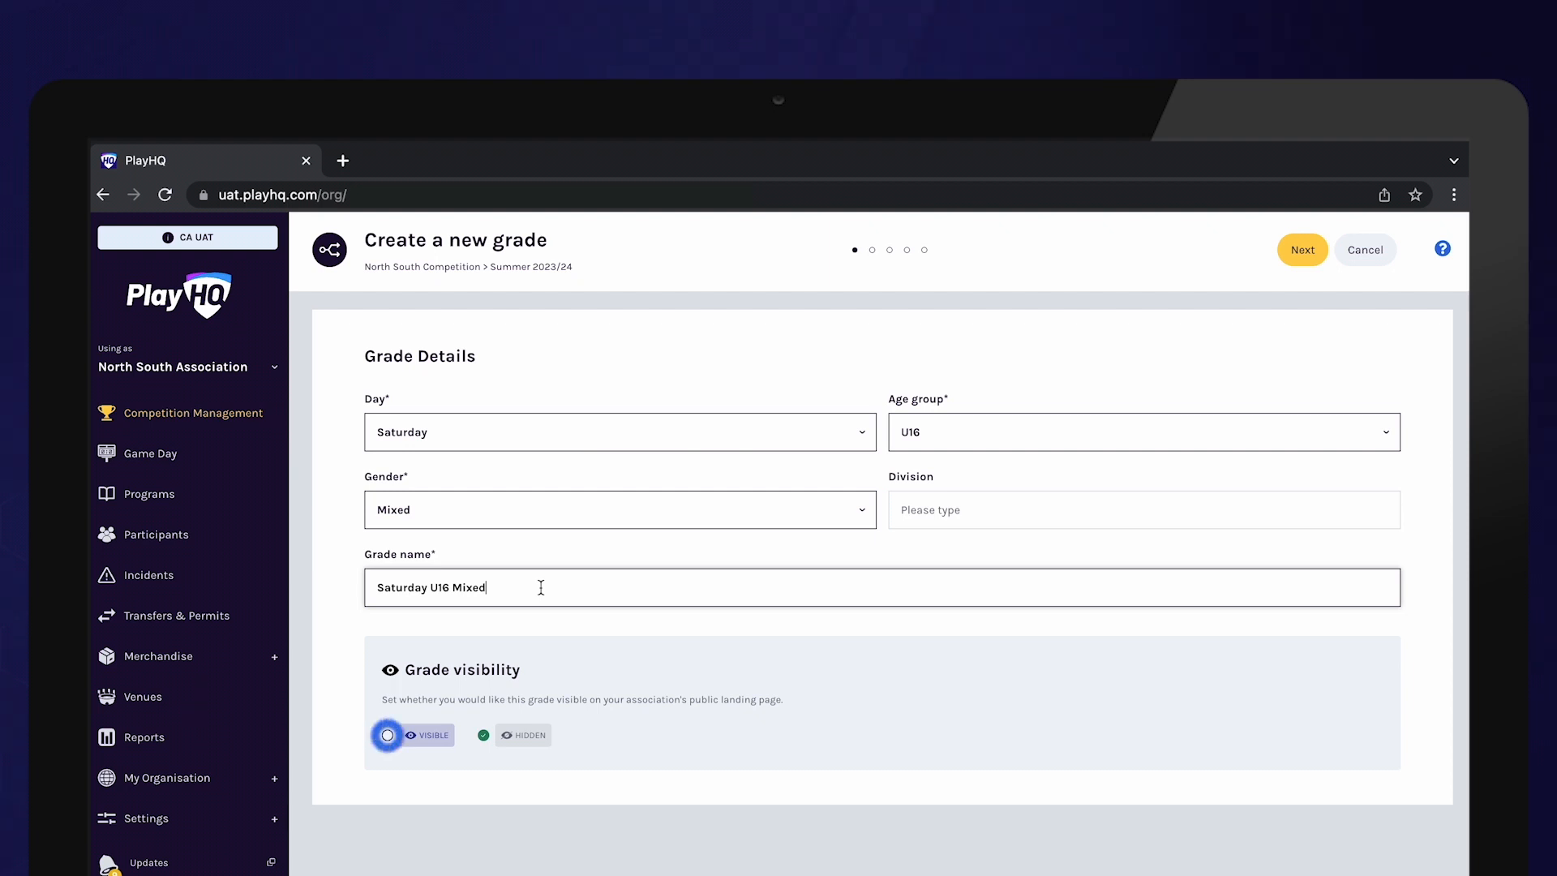
pyautogui.click(389, 735)
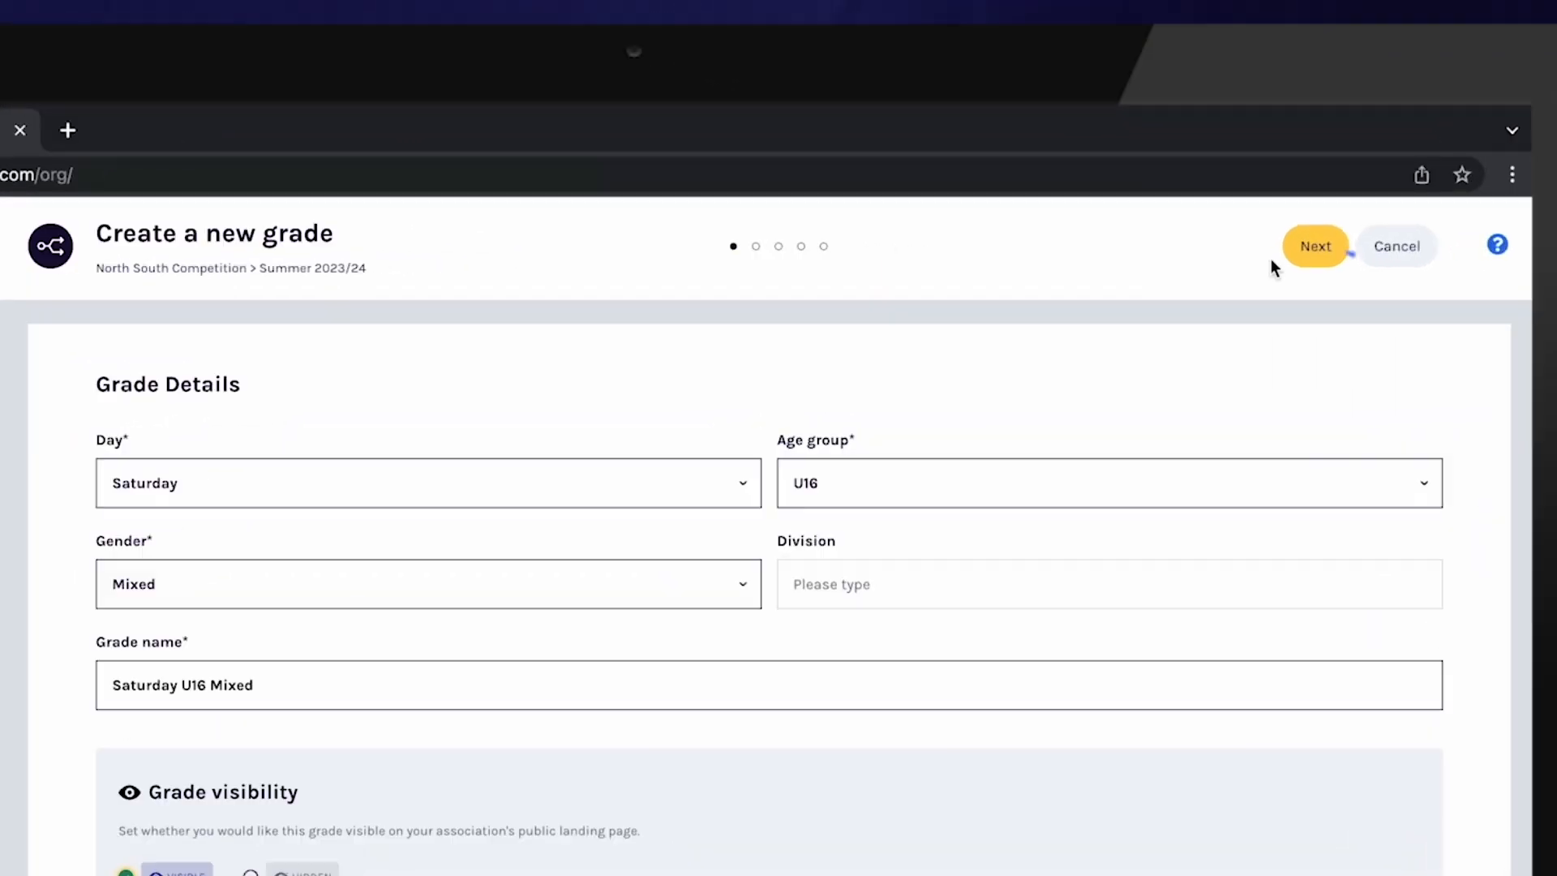
pyautogui.click(1302, 250)
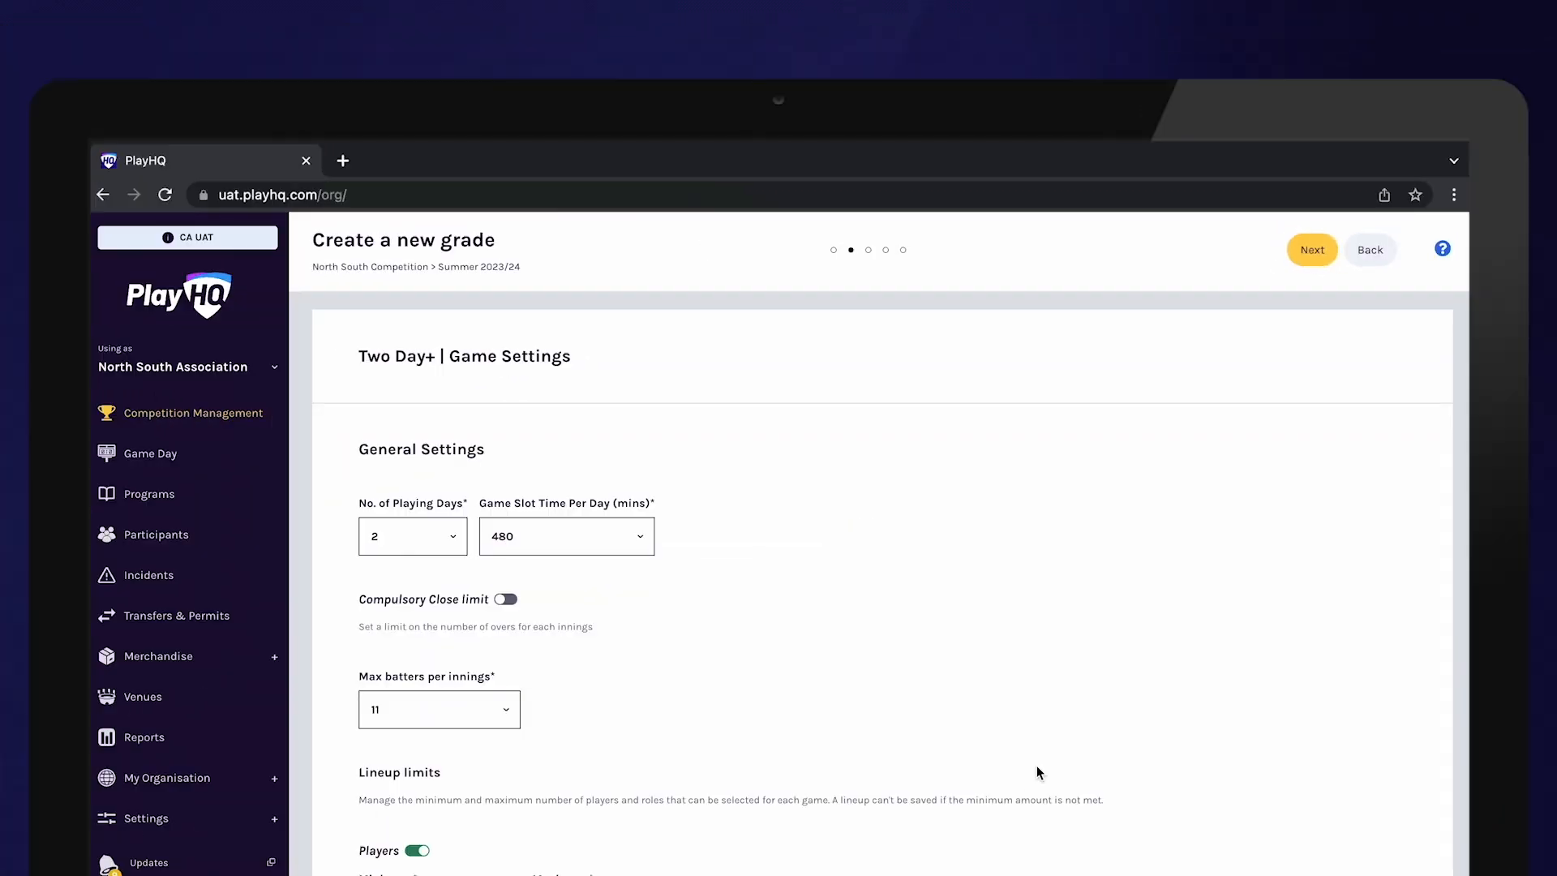
# Set the maximum batters per innings to 12 in the Two Day+ game settings
pyautogui.scroll(-2, 1036, 765)
pyautogui.scroll(-2, 1036, 766)
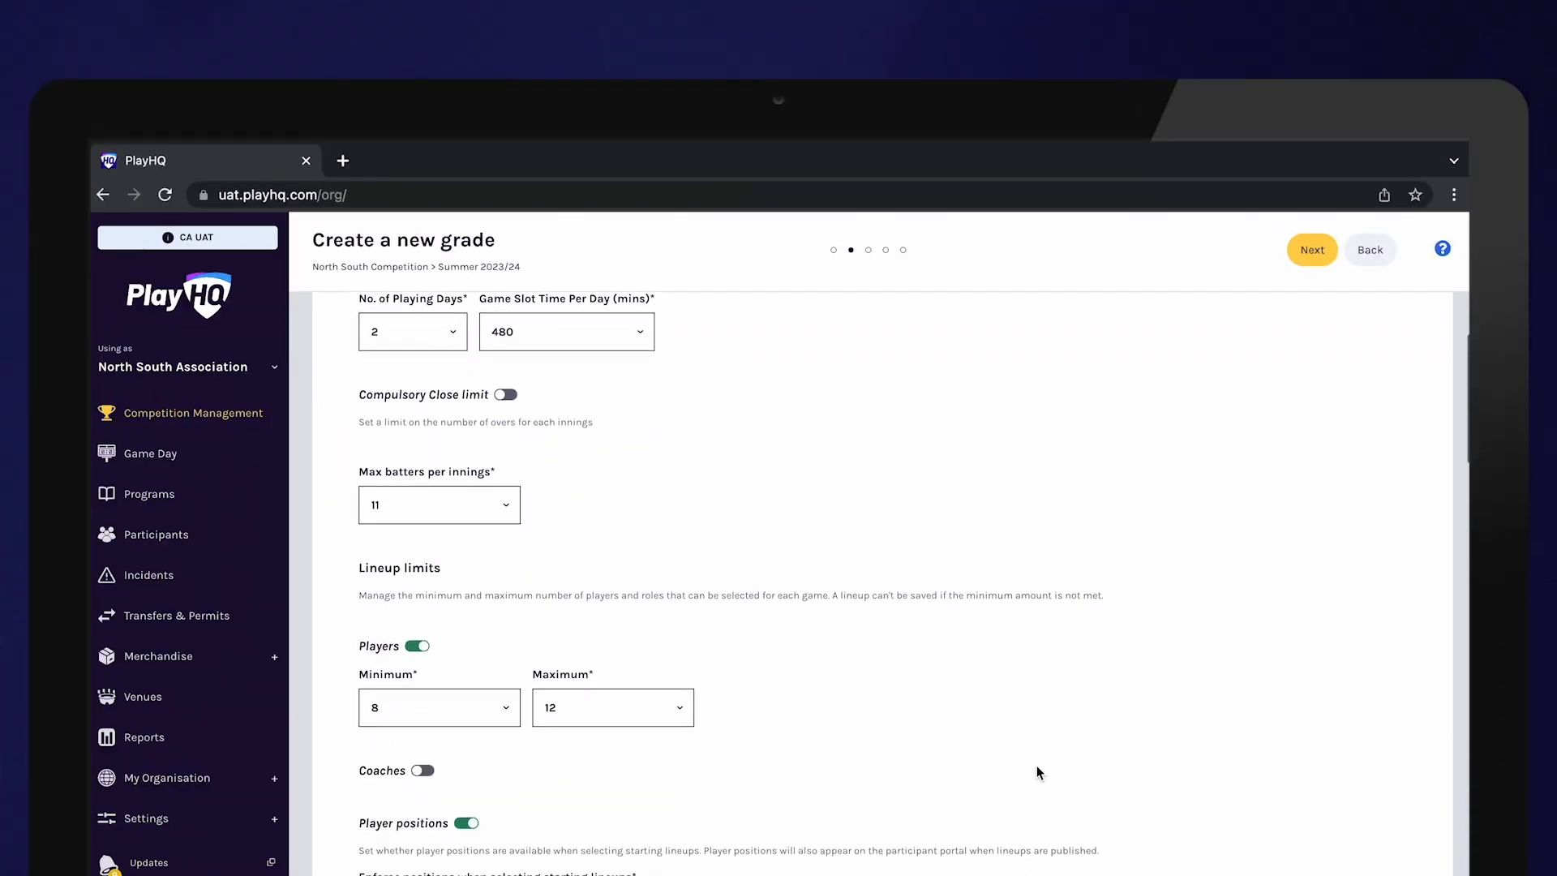
pyautogui.scroll(-1, 1036, 766)
pyautogui.click(487, 478)
pyautogui.click(445, 489)
# Review the grade's lineup, electronic scoring, ladder and bonus point settings, accept them, and add the grade
pyautogui.scroll(-3, 1172, 690)
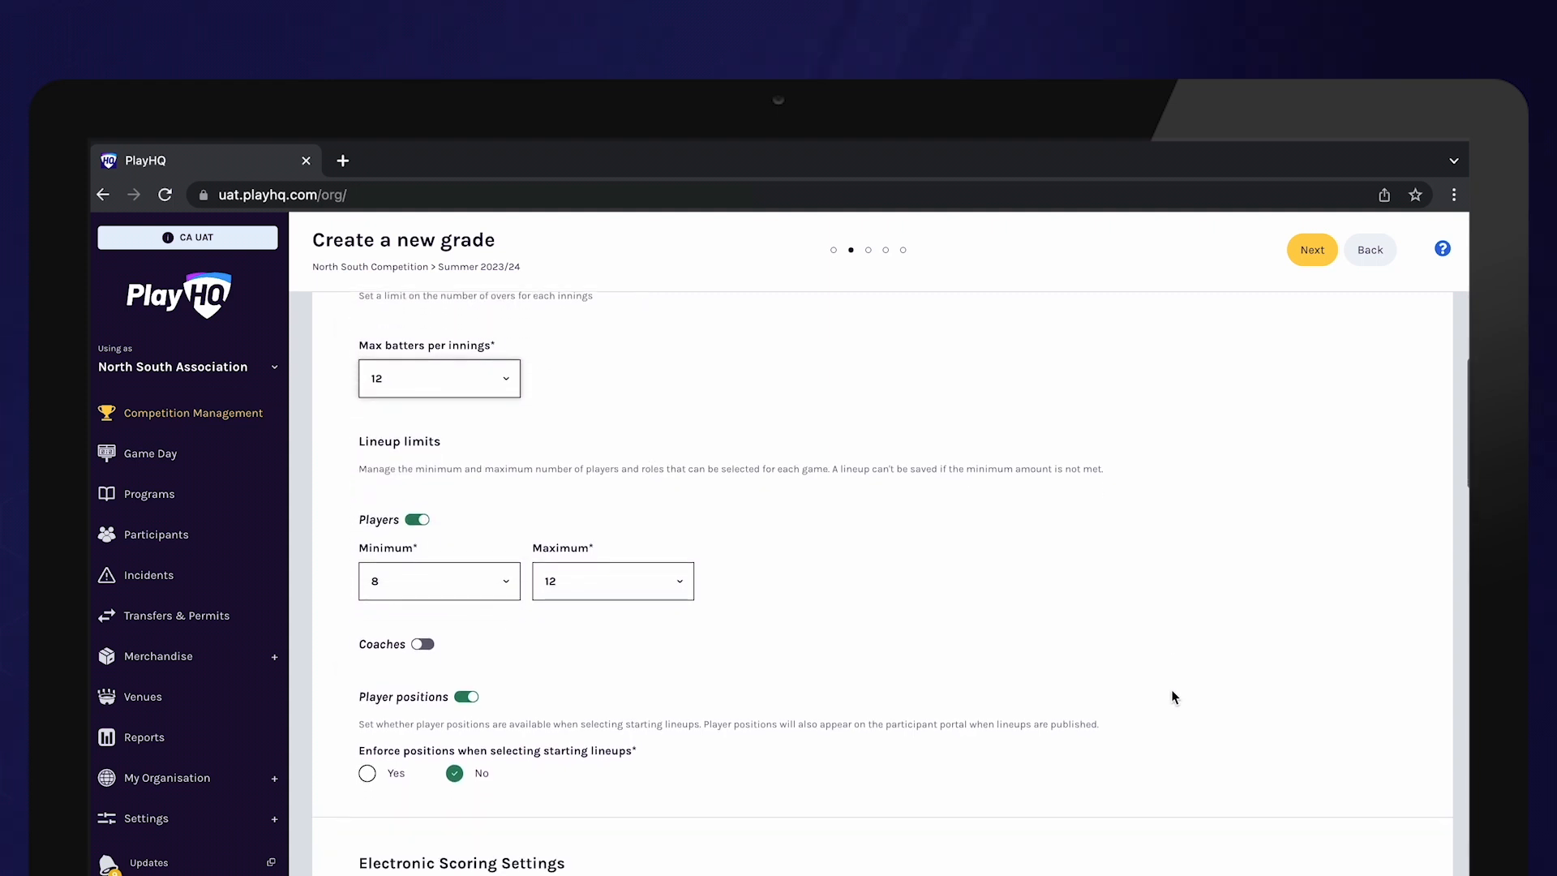
pyautogui.scroll(-3, 1171, 693)
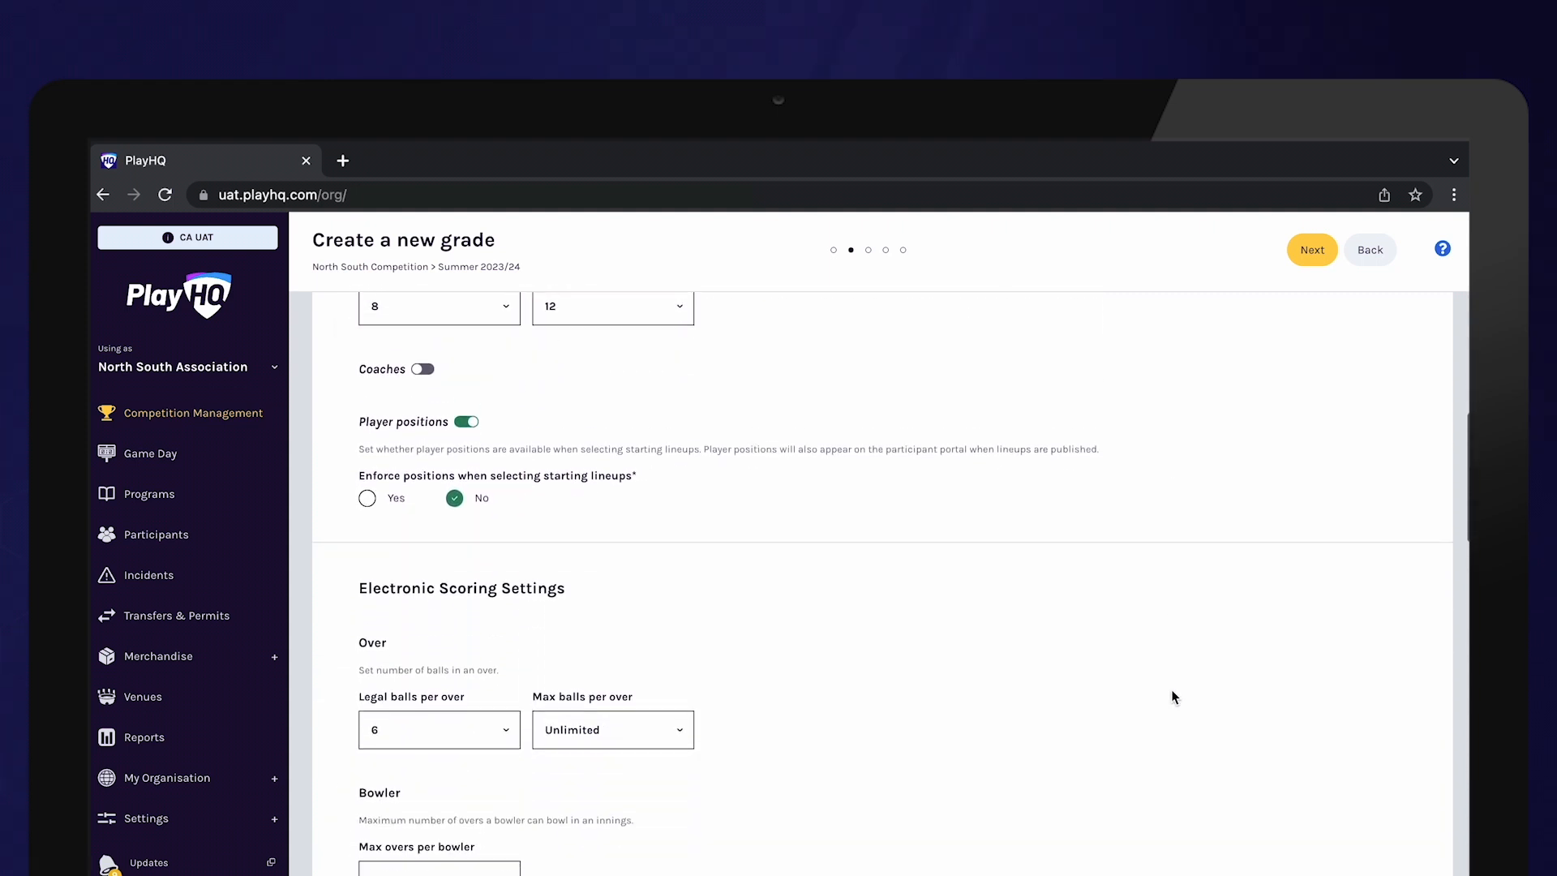
pyautogui.scroll(-5, 1171, 693)
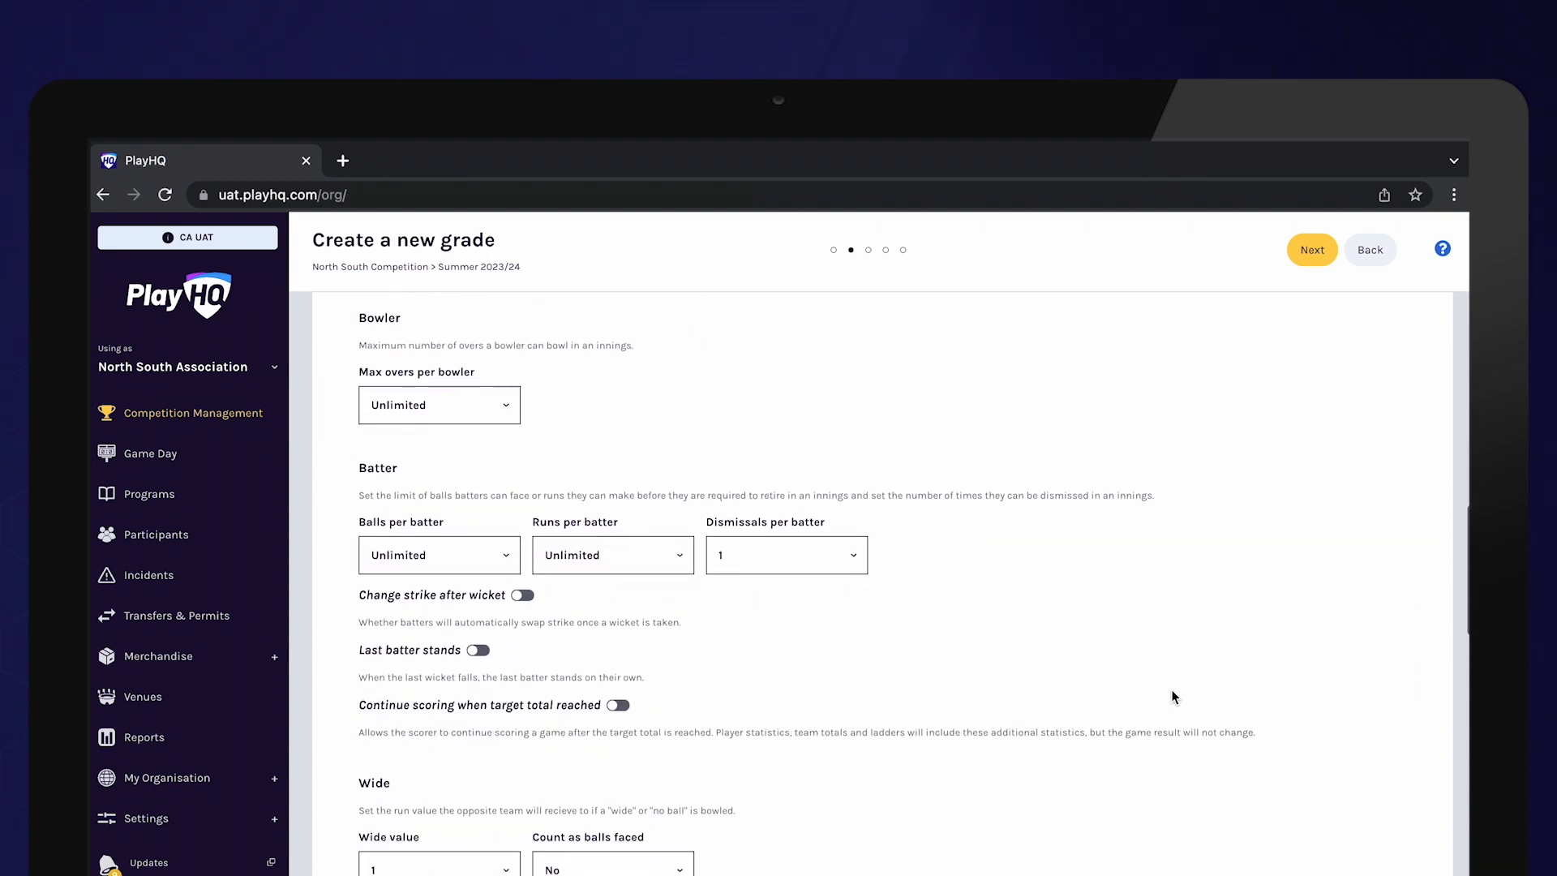
pyautogui.scroll(-10, 1172, 691)
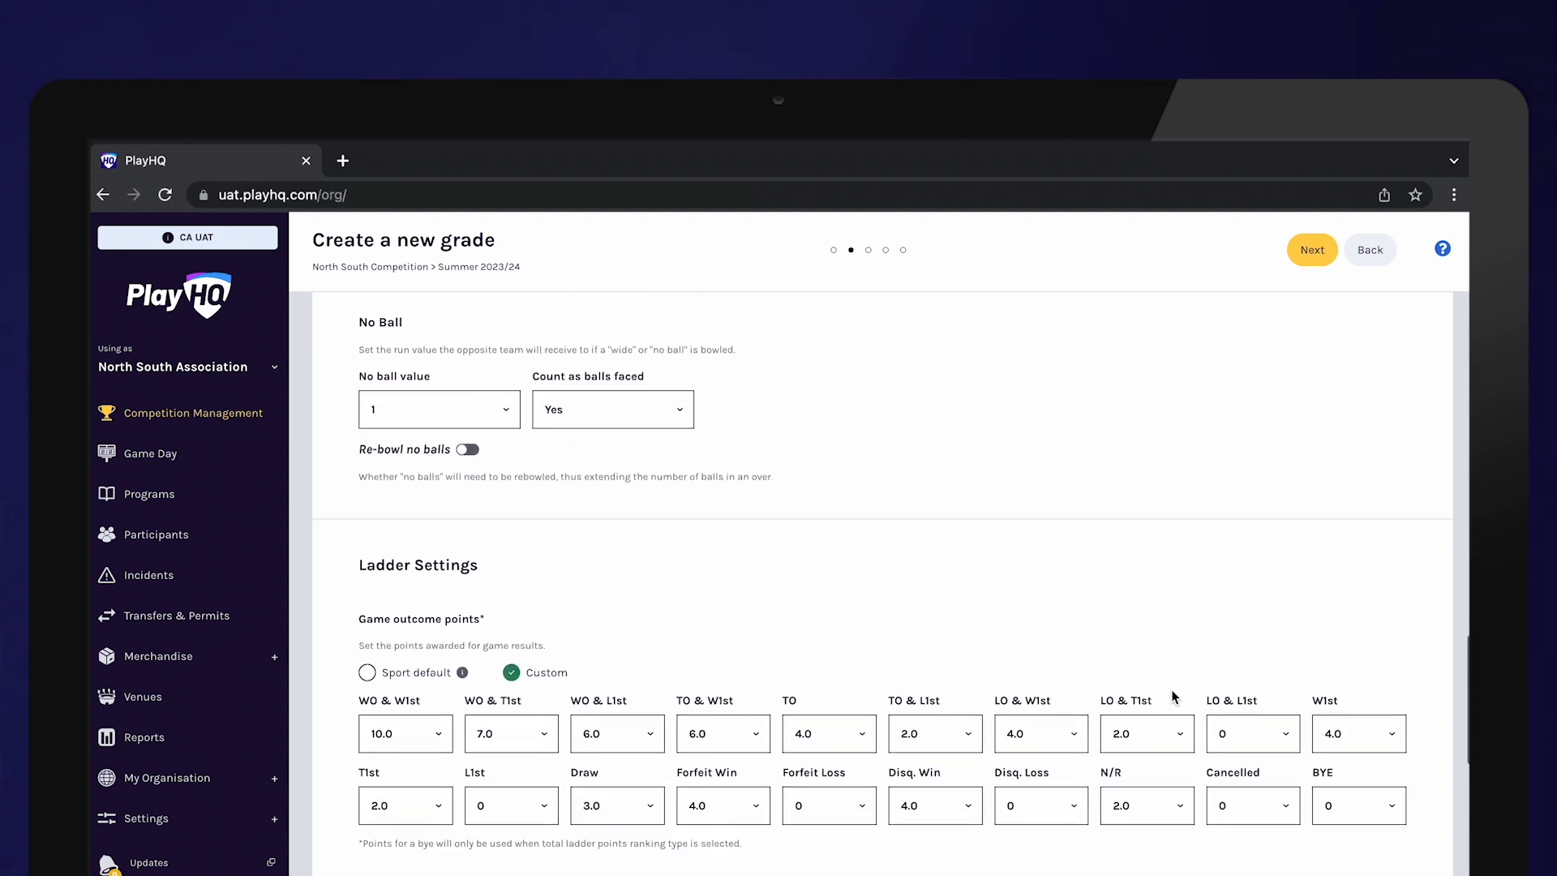
pyautogui.scroll(-5, 1173, 696)
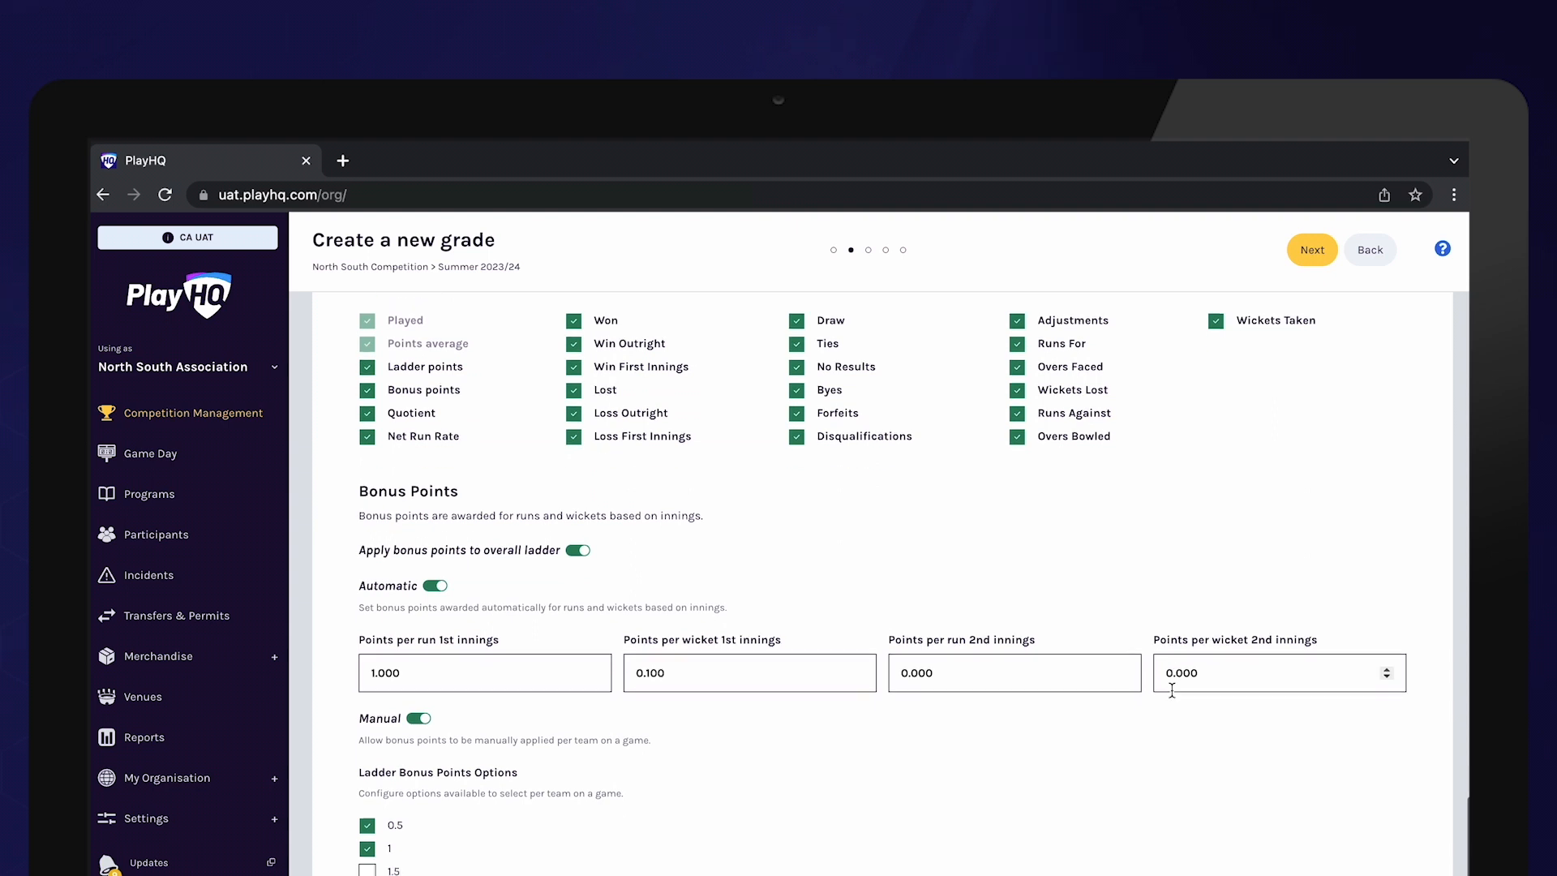
pyautogui.click(1320, 256)
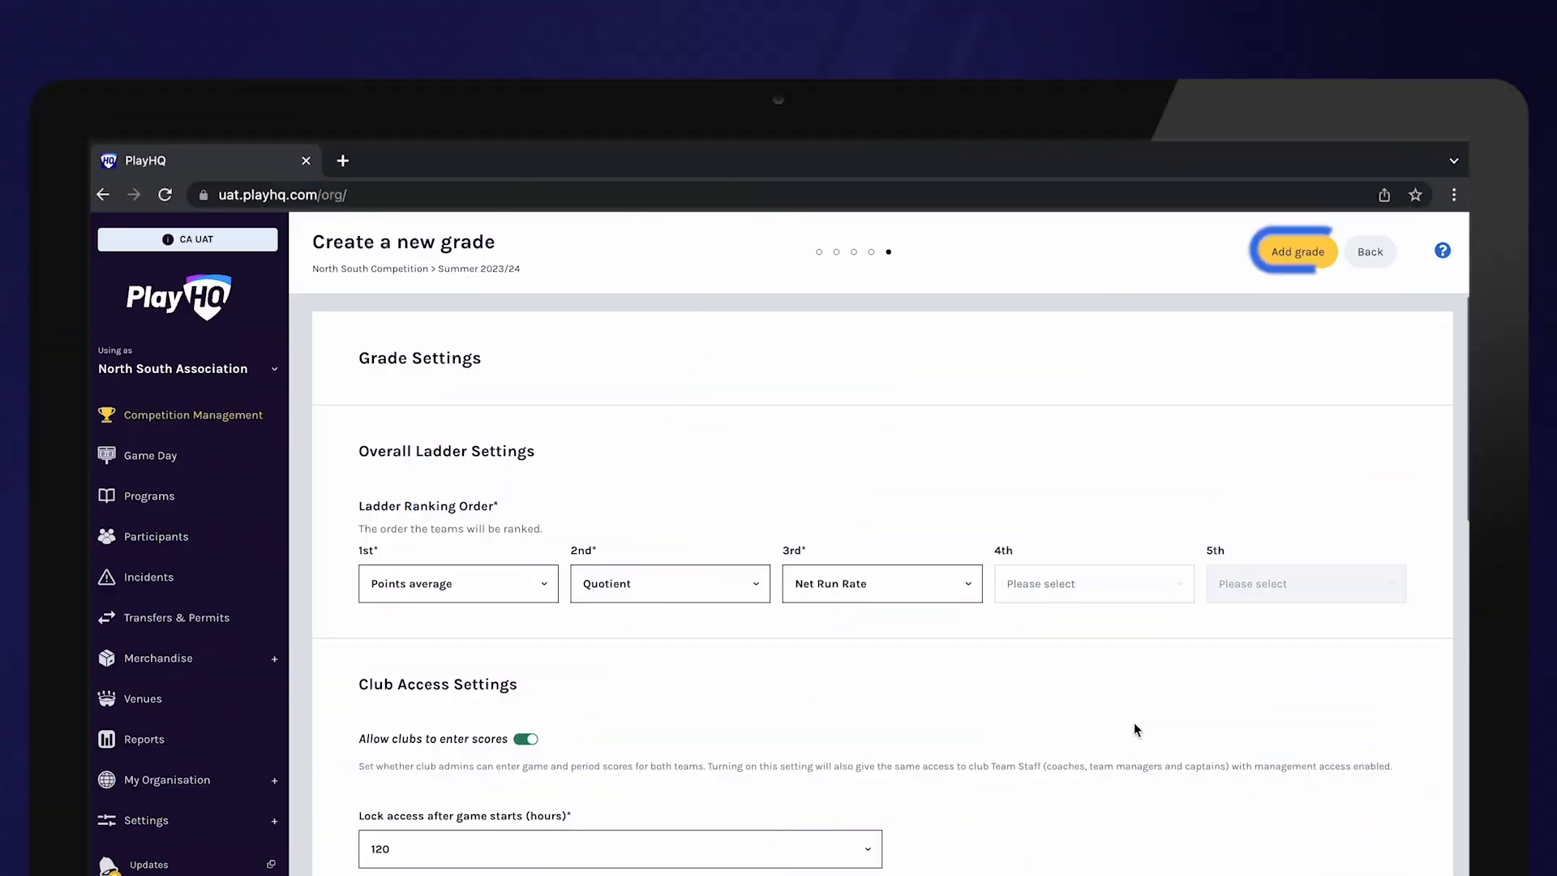
pyautogui.click(1297, 252)
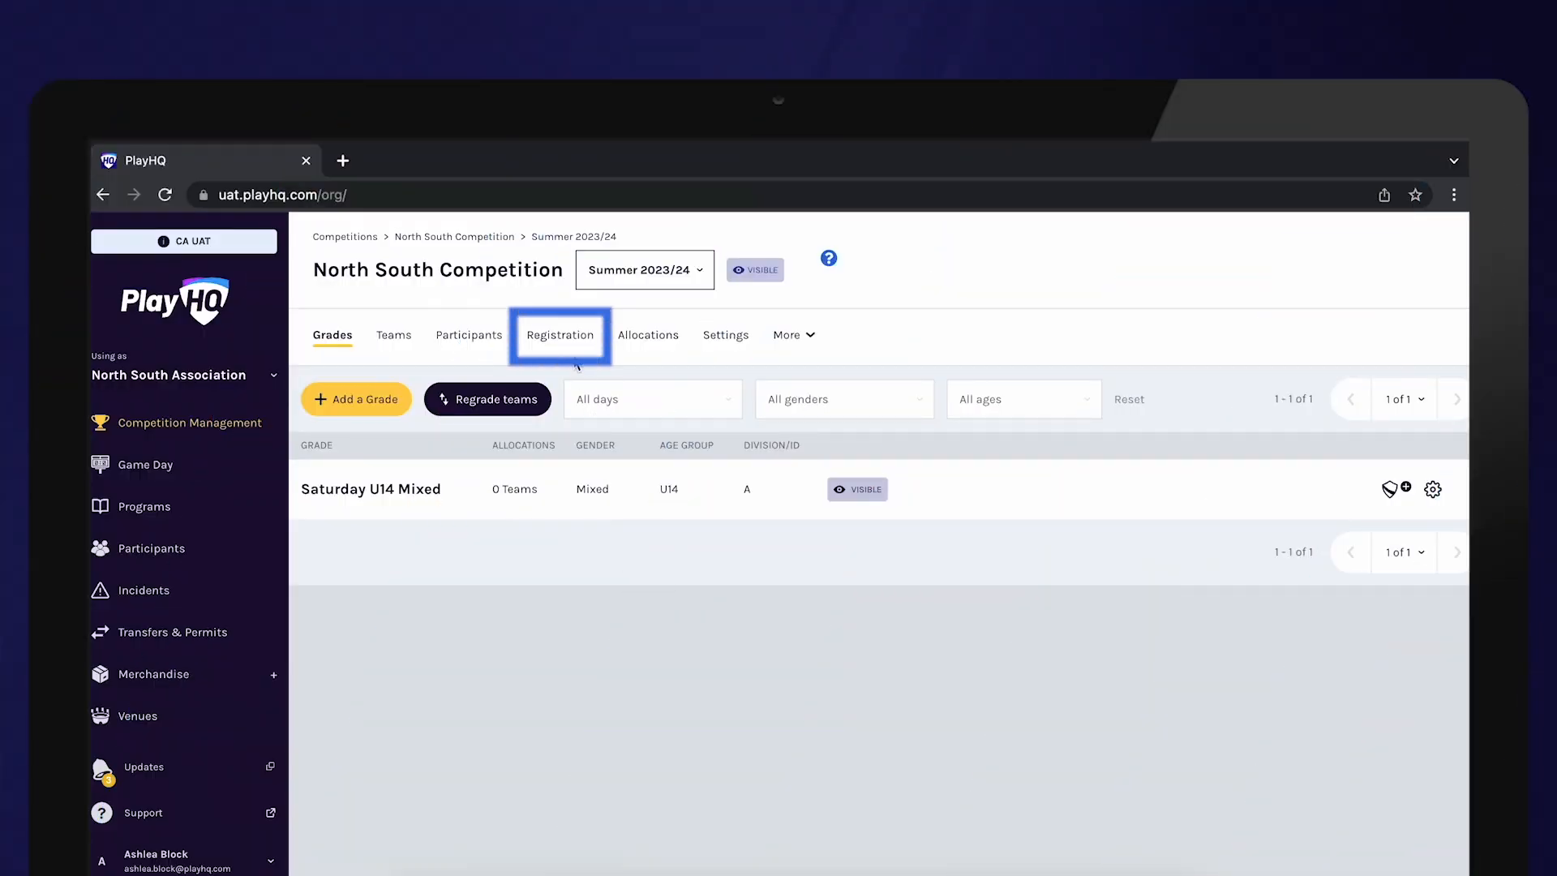
# Start a new team custom field in the season's registration settings, labelled Preferred game time
pyautogui.click(577, 338)
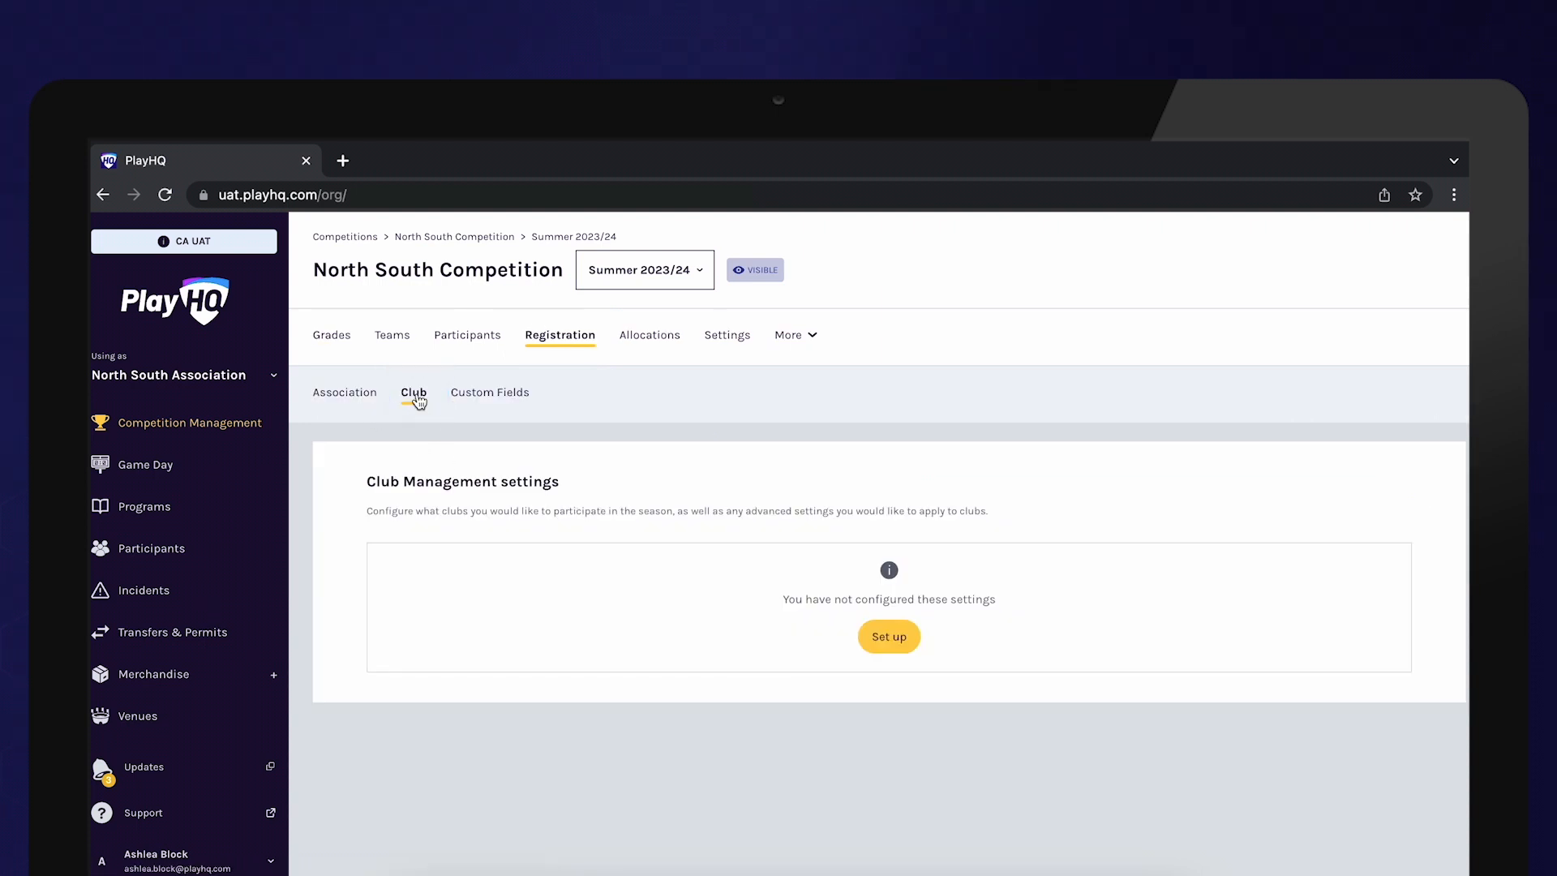
pyautogui.click(489, 397)
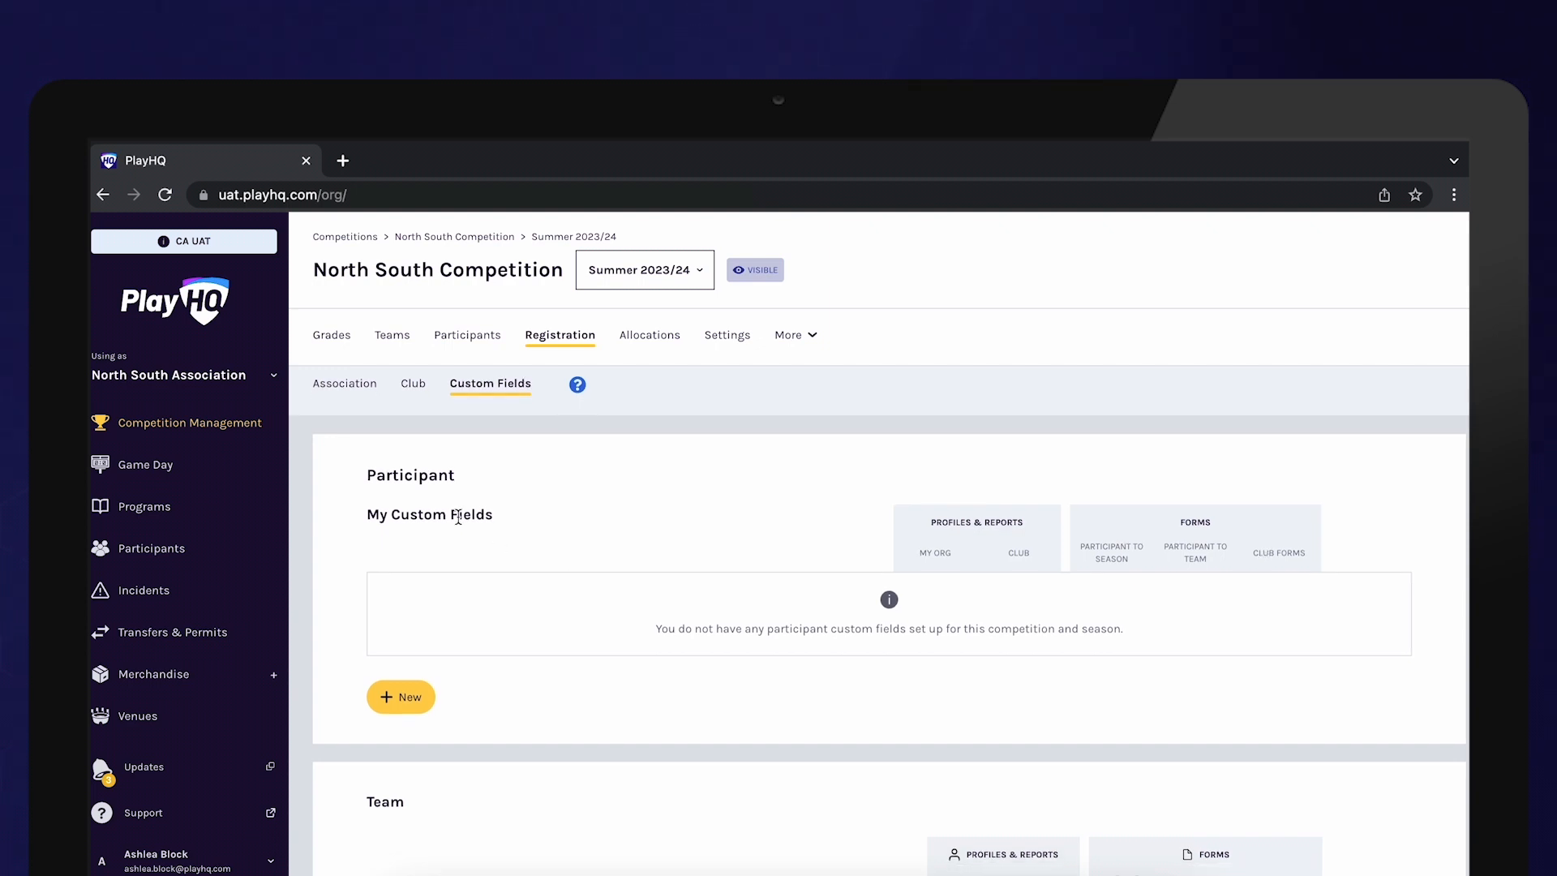
pyautogui.scroll(-3, 457, 515)
pyautogui.click(891, 805)
pyautogui.write('Preferred game time')
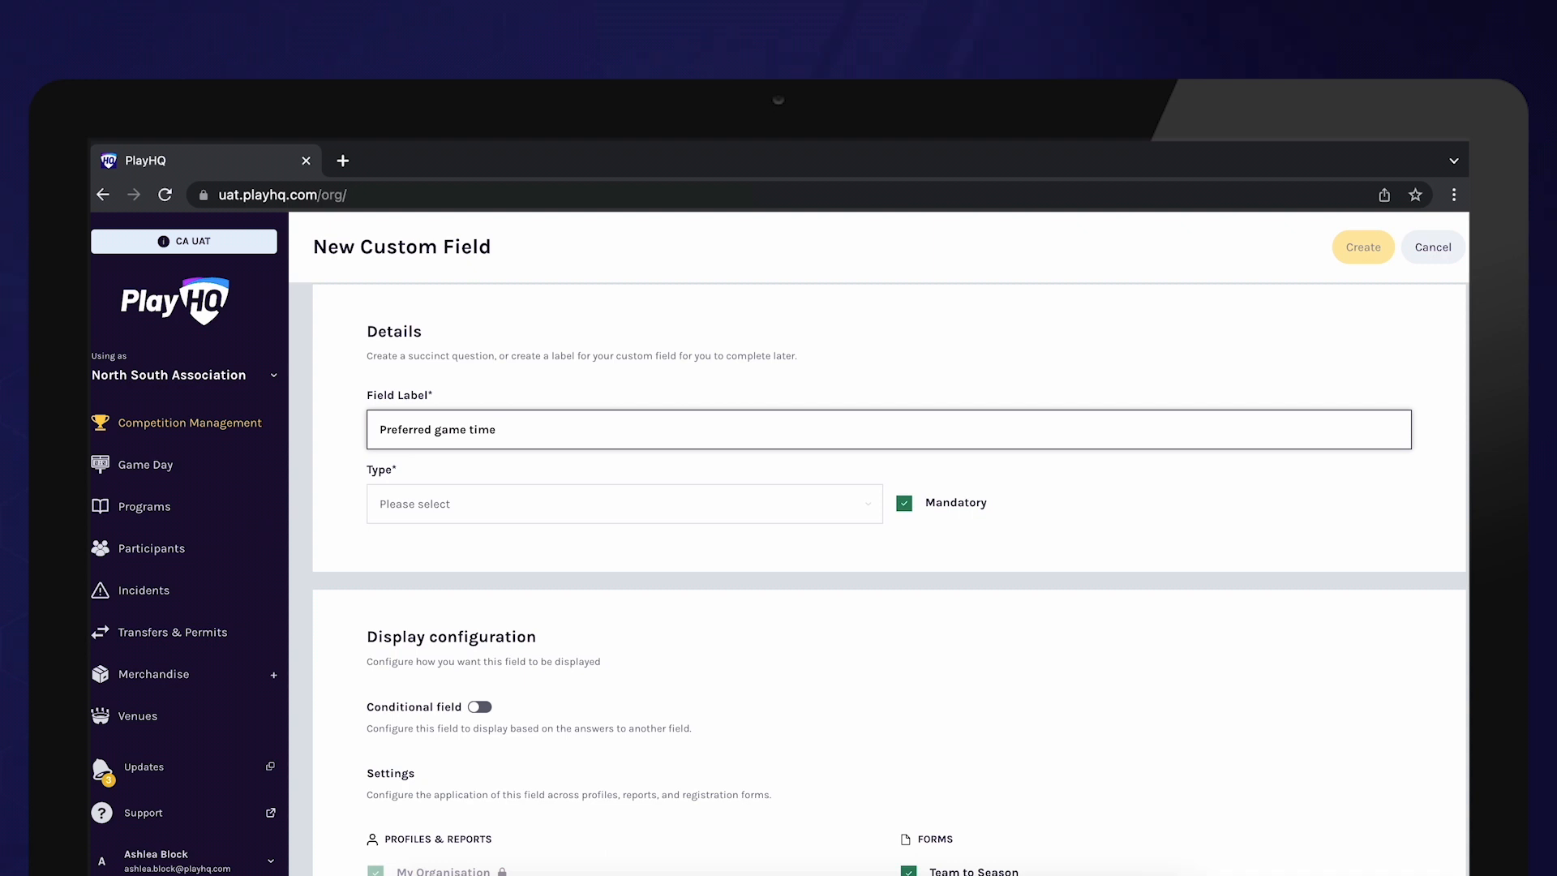
# Set the custom field's type to Text Box and include it in Clubs profiles and reports
pyautogui.click(518, 509)
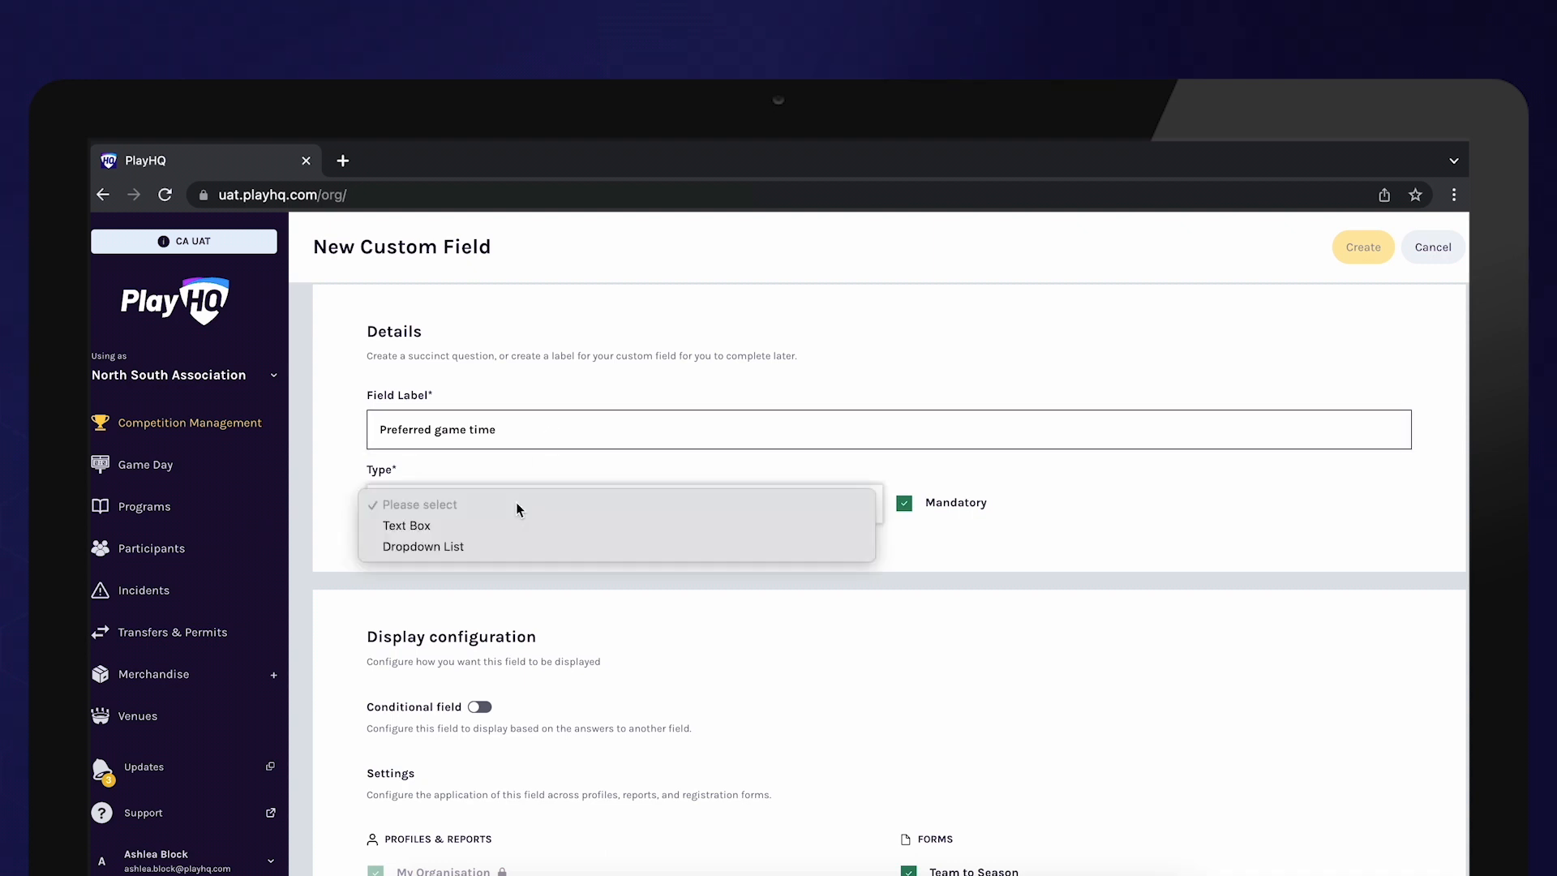
pyautogui.click(514, 525)
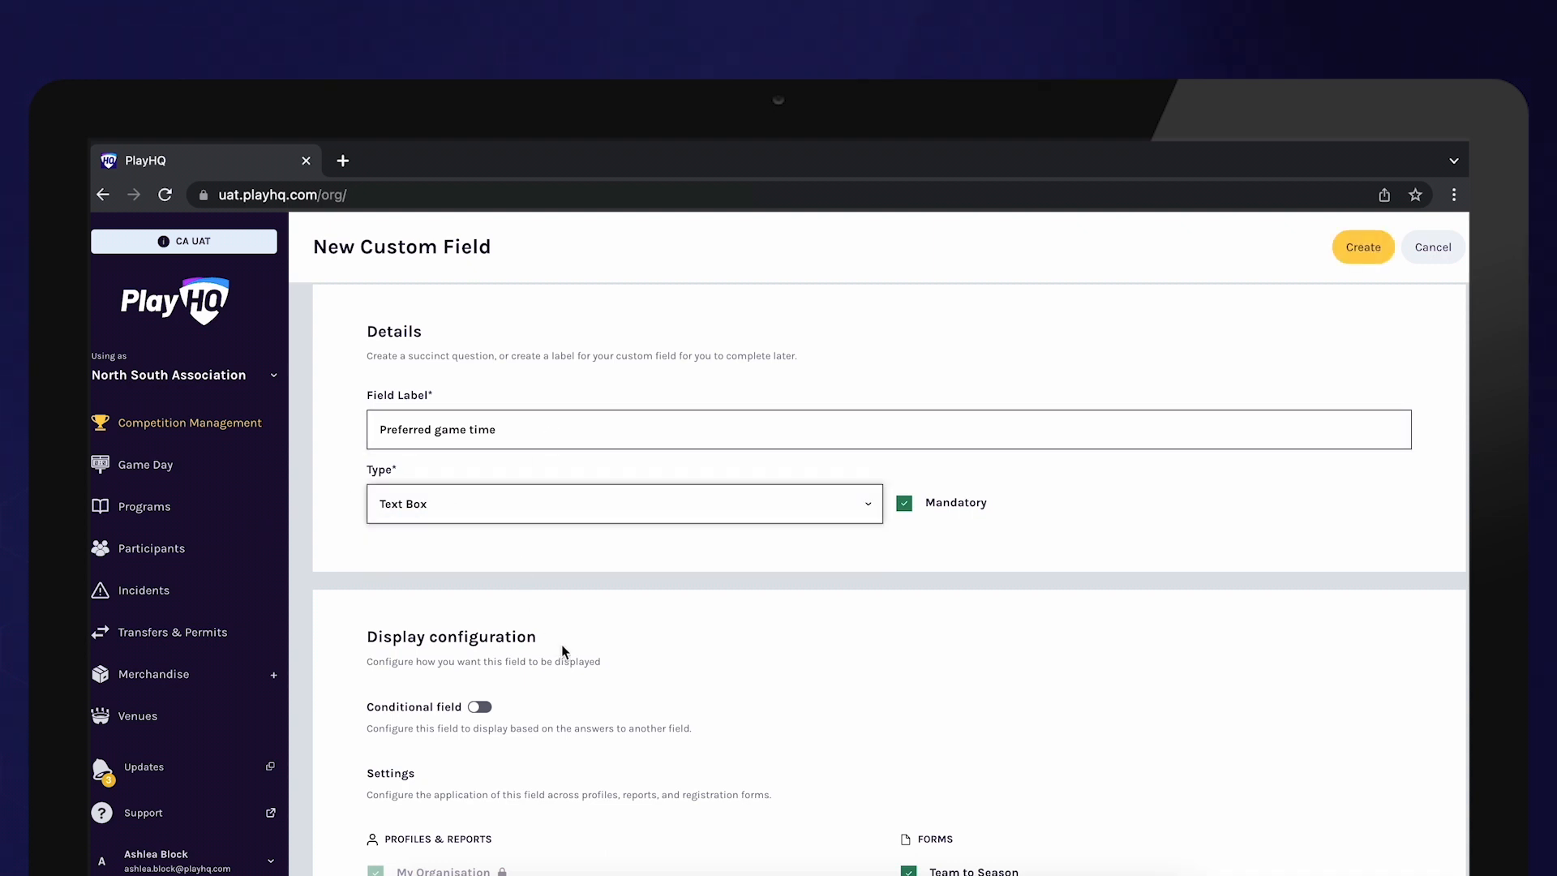
pyautogui.scroll(-2, 563, 668)
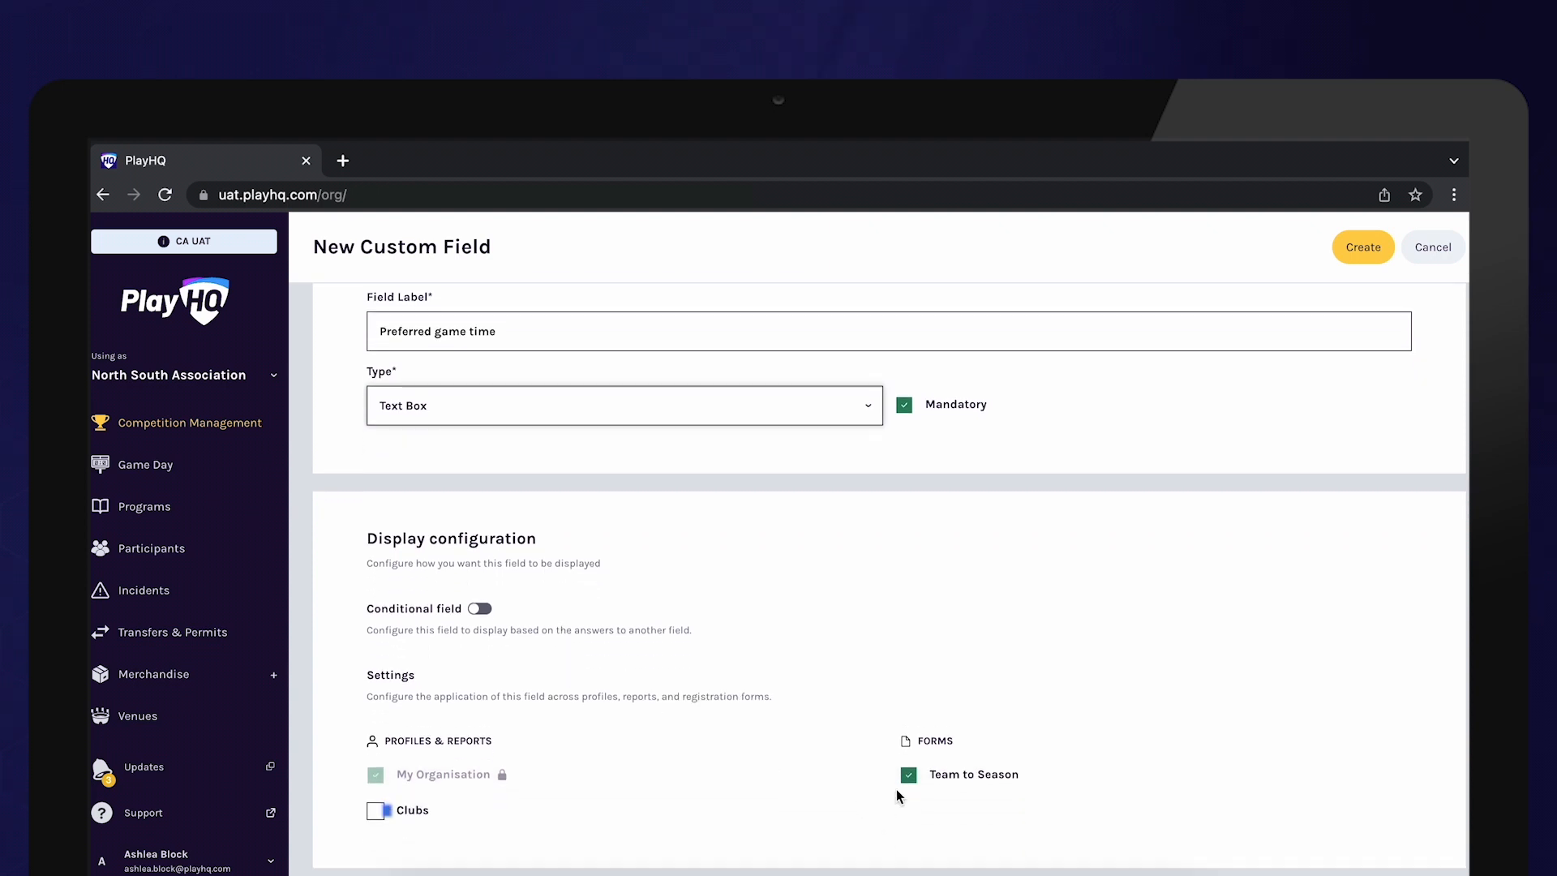
pyautogui.click(375, 810)
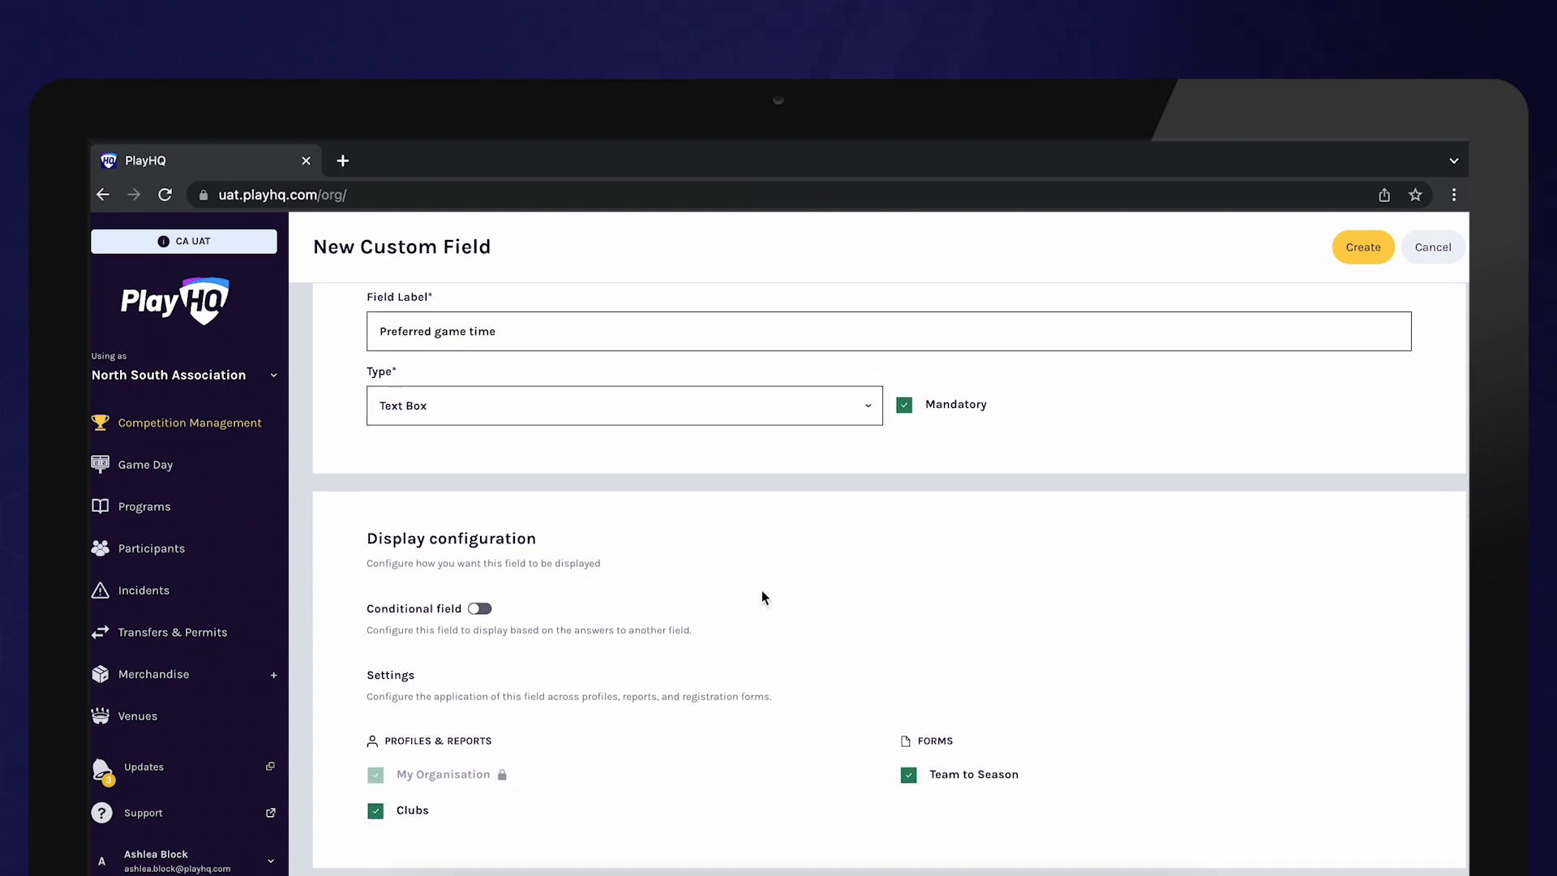
pyautogui.scroll(1, 854, 548)
pyautogui.scroll(1, 855, 540)
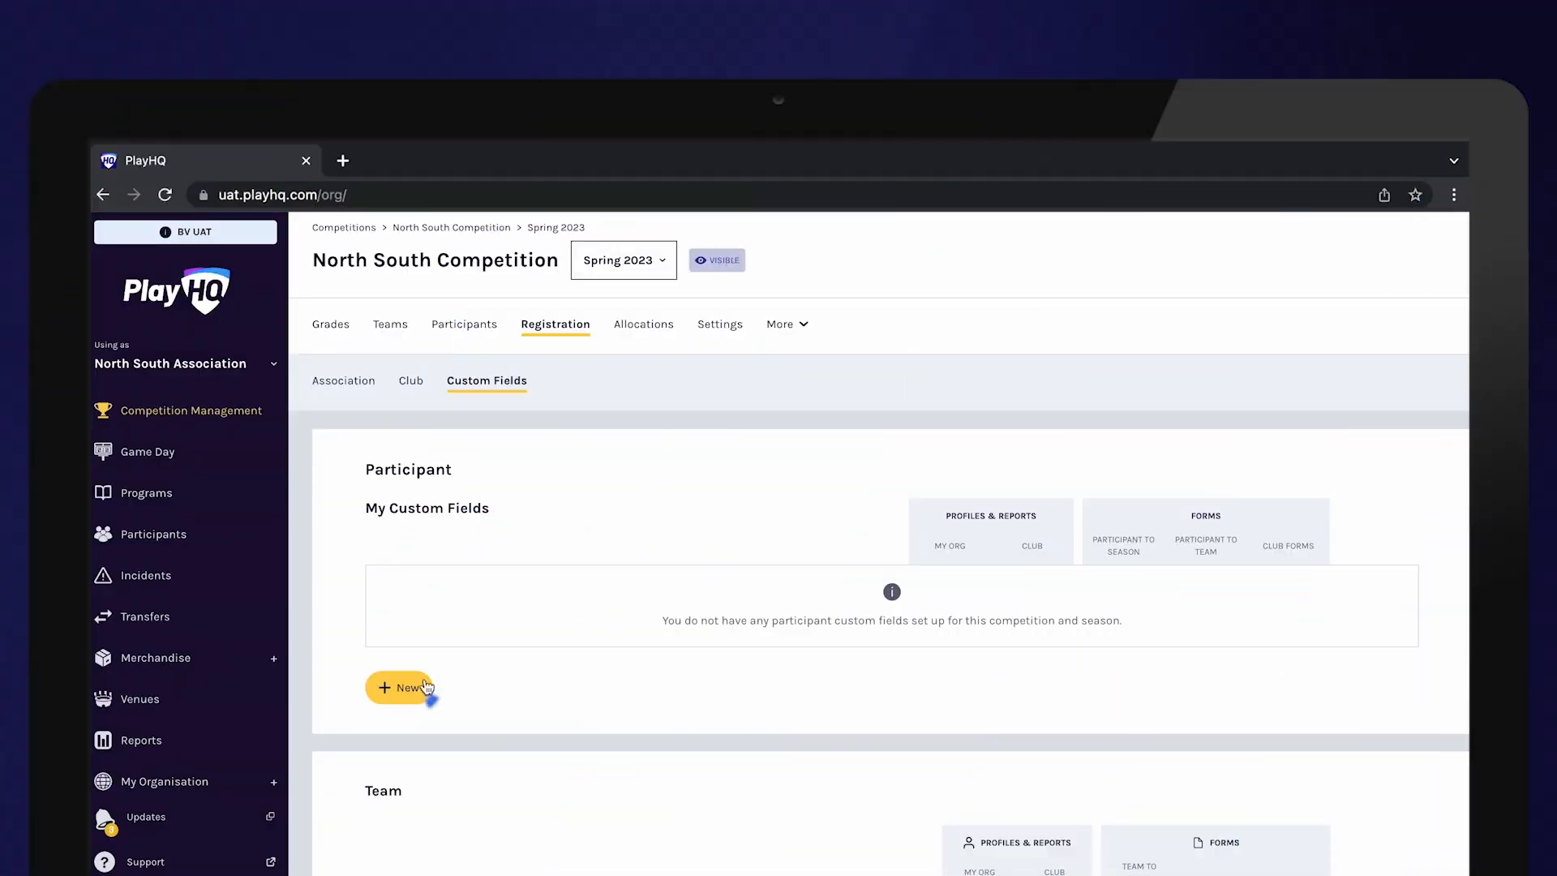
# Start a new participant custom field labelled "Have you played before?" as a Dropdown List with the options Yes and No
pyautogui.click(420, 688)
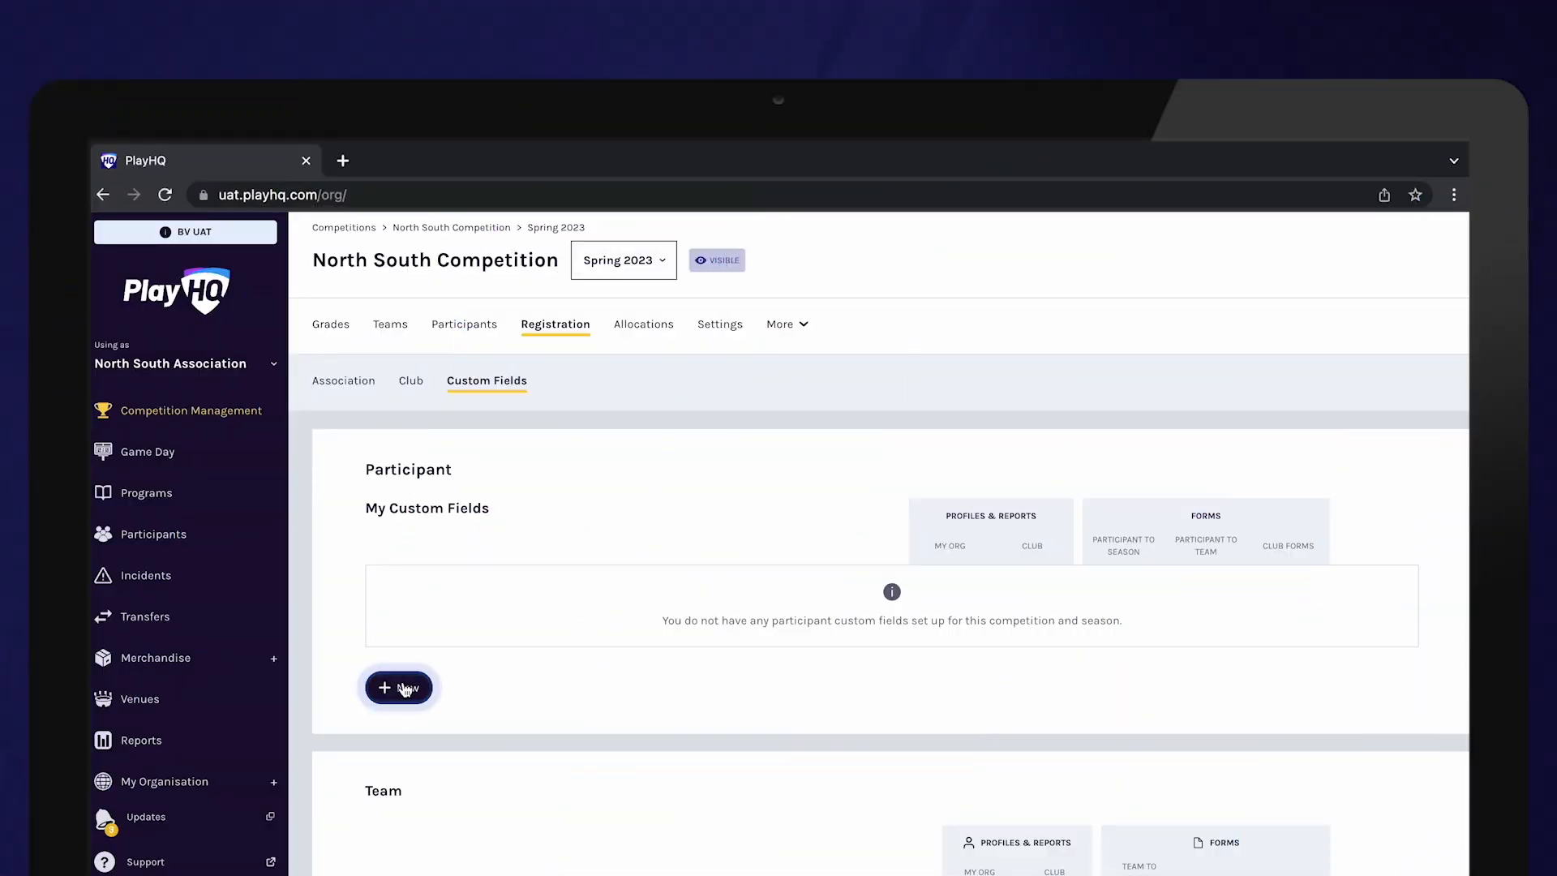
pyautogui.click(522, 434)
pyautogui.write('Have you played befo')
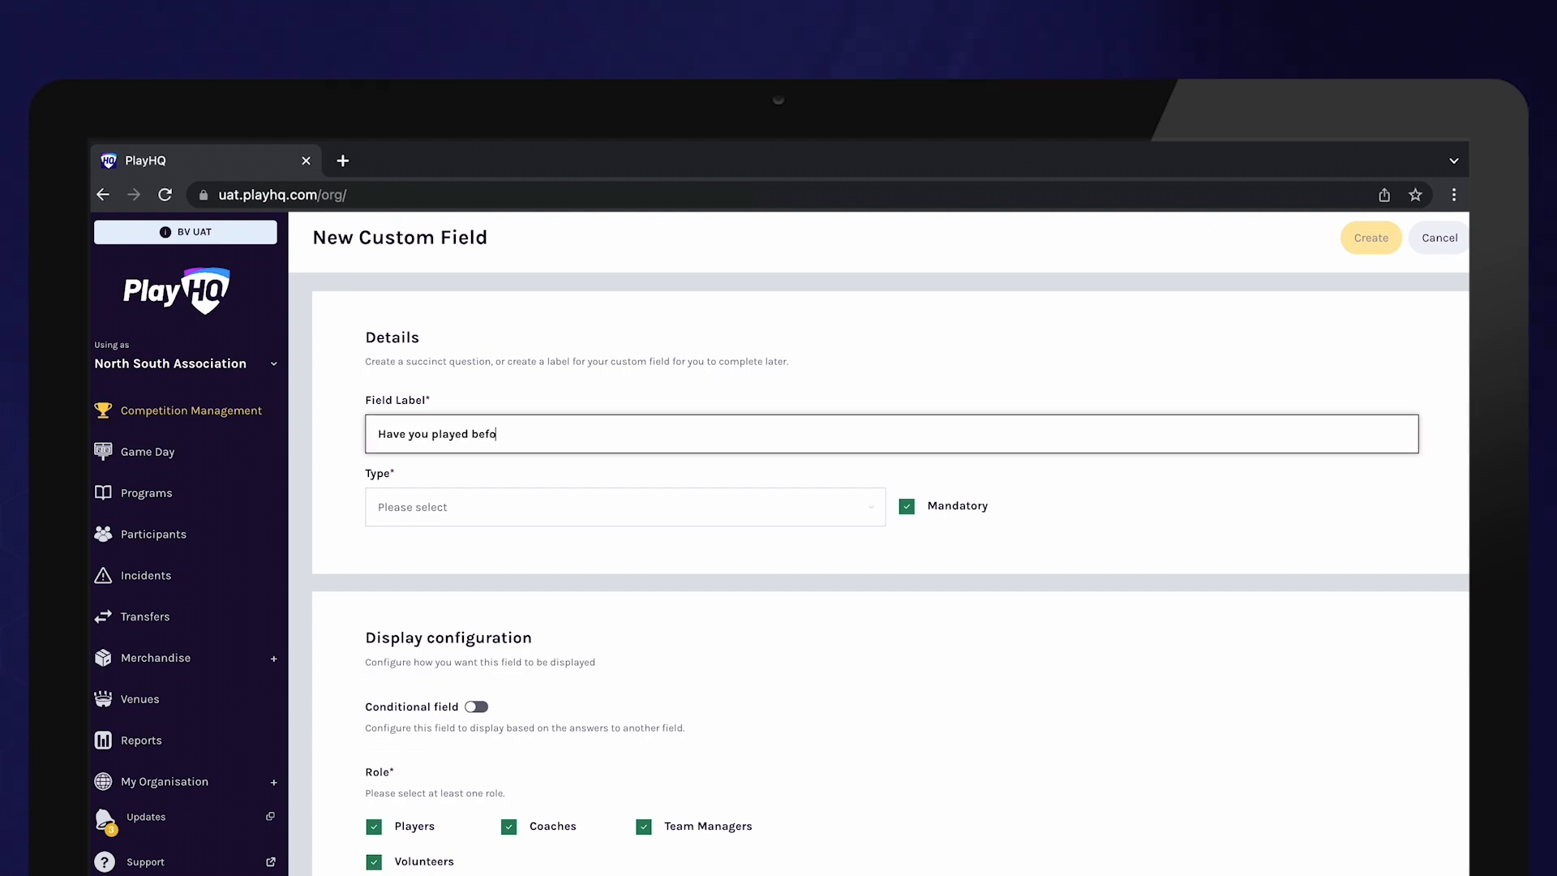
pyautogui.click(599, 506)
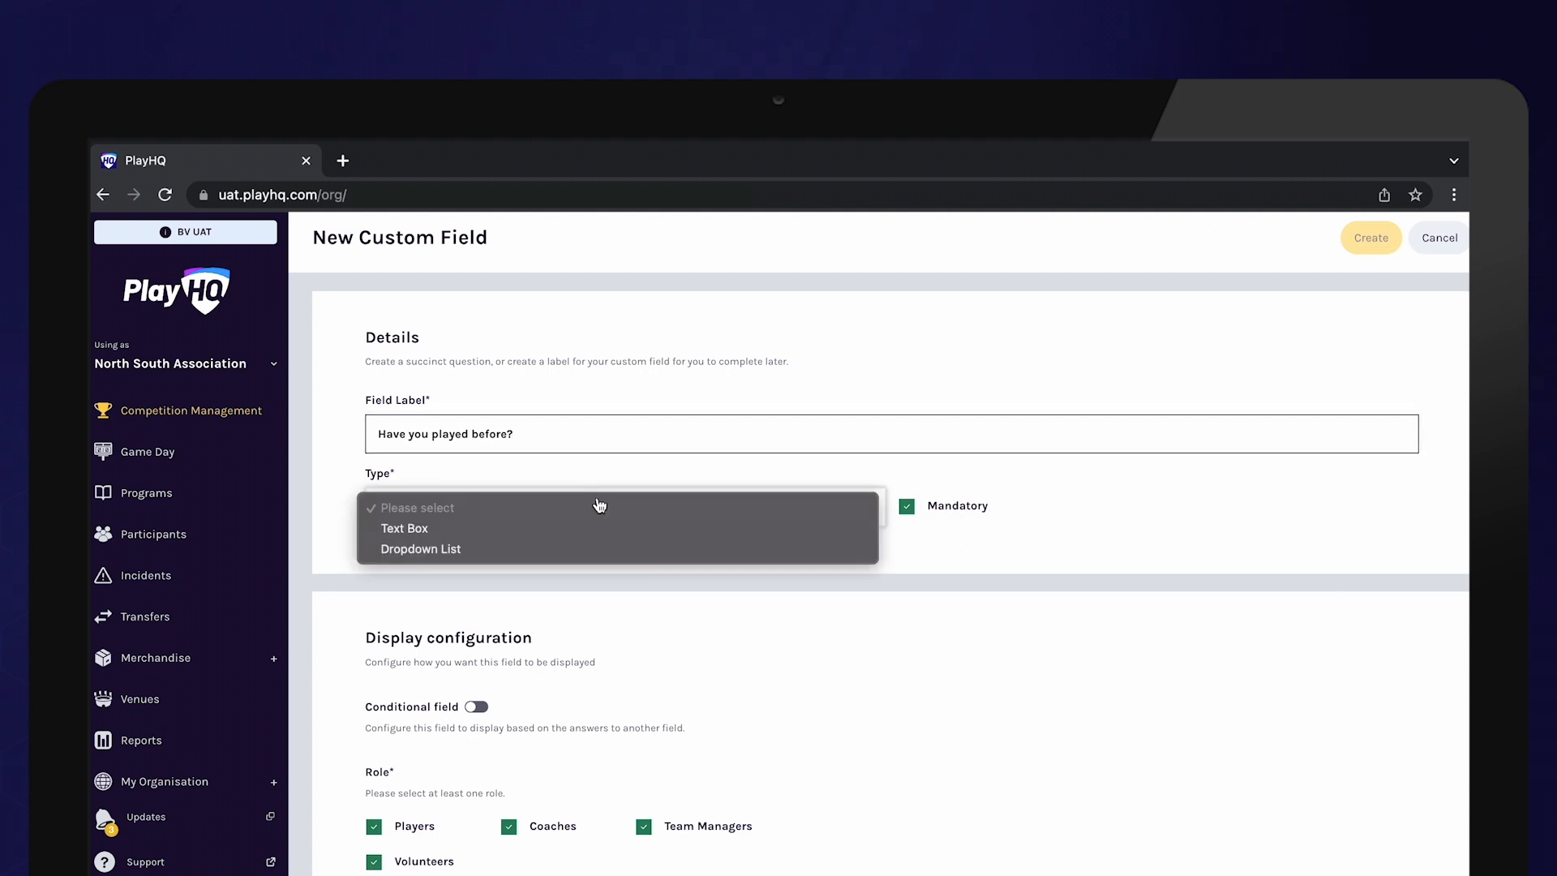
pyautogui.click(434, 555)
pyautogui.click(458, 622)
pyautogui.write('Yes')
pyautogui.press('Tab')
pyautogui.write('N')
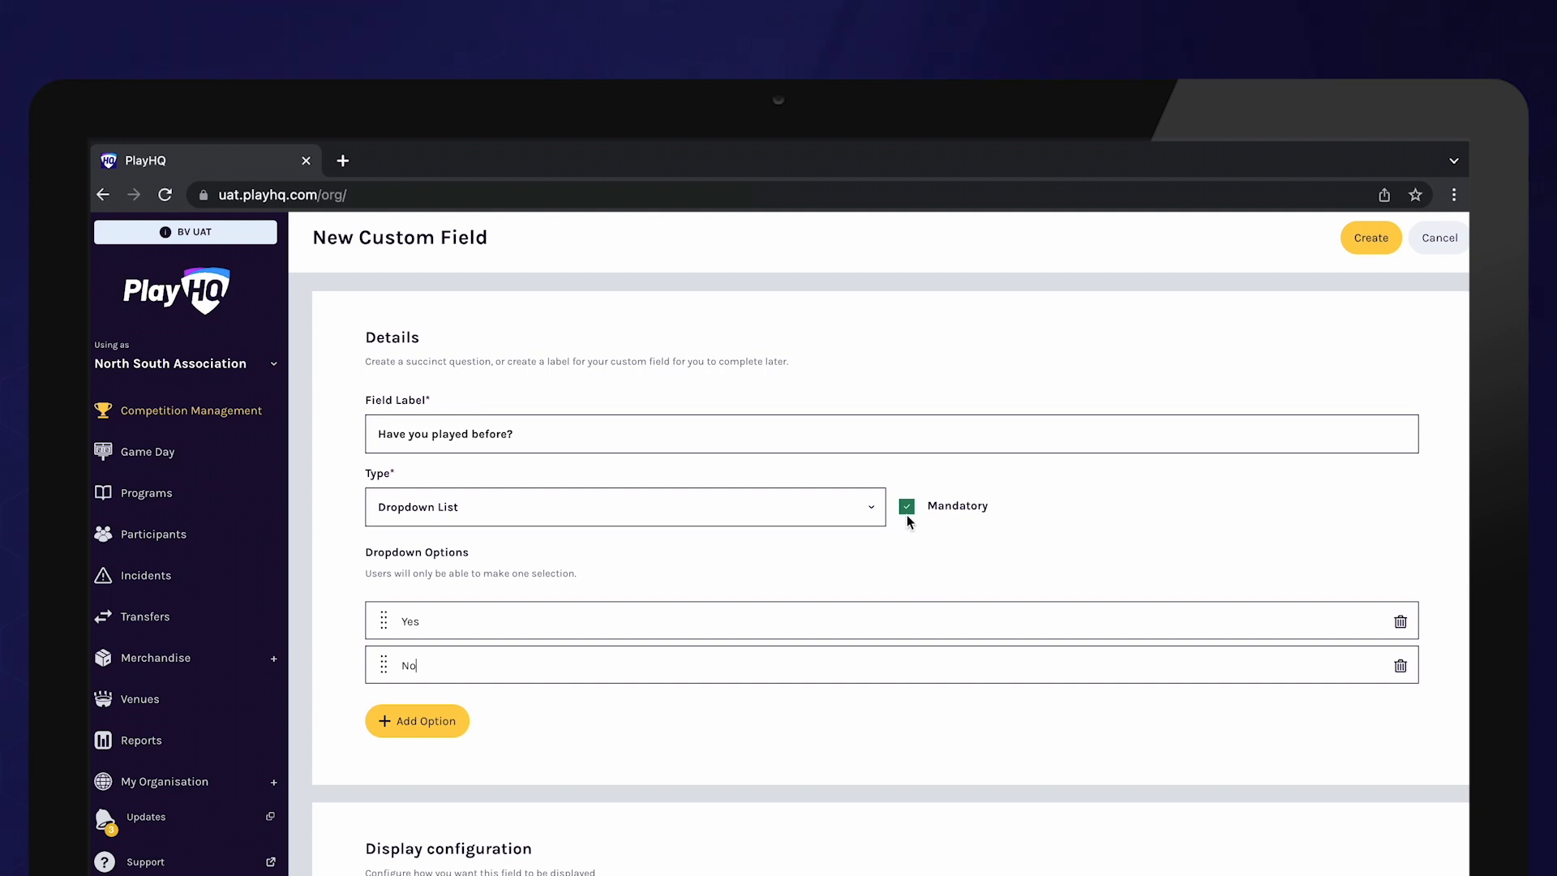
# Include the field in Clubs profiles and reports and in Club Forms, and create it
pyautogui.scroll(-5, 954, 765)
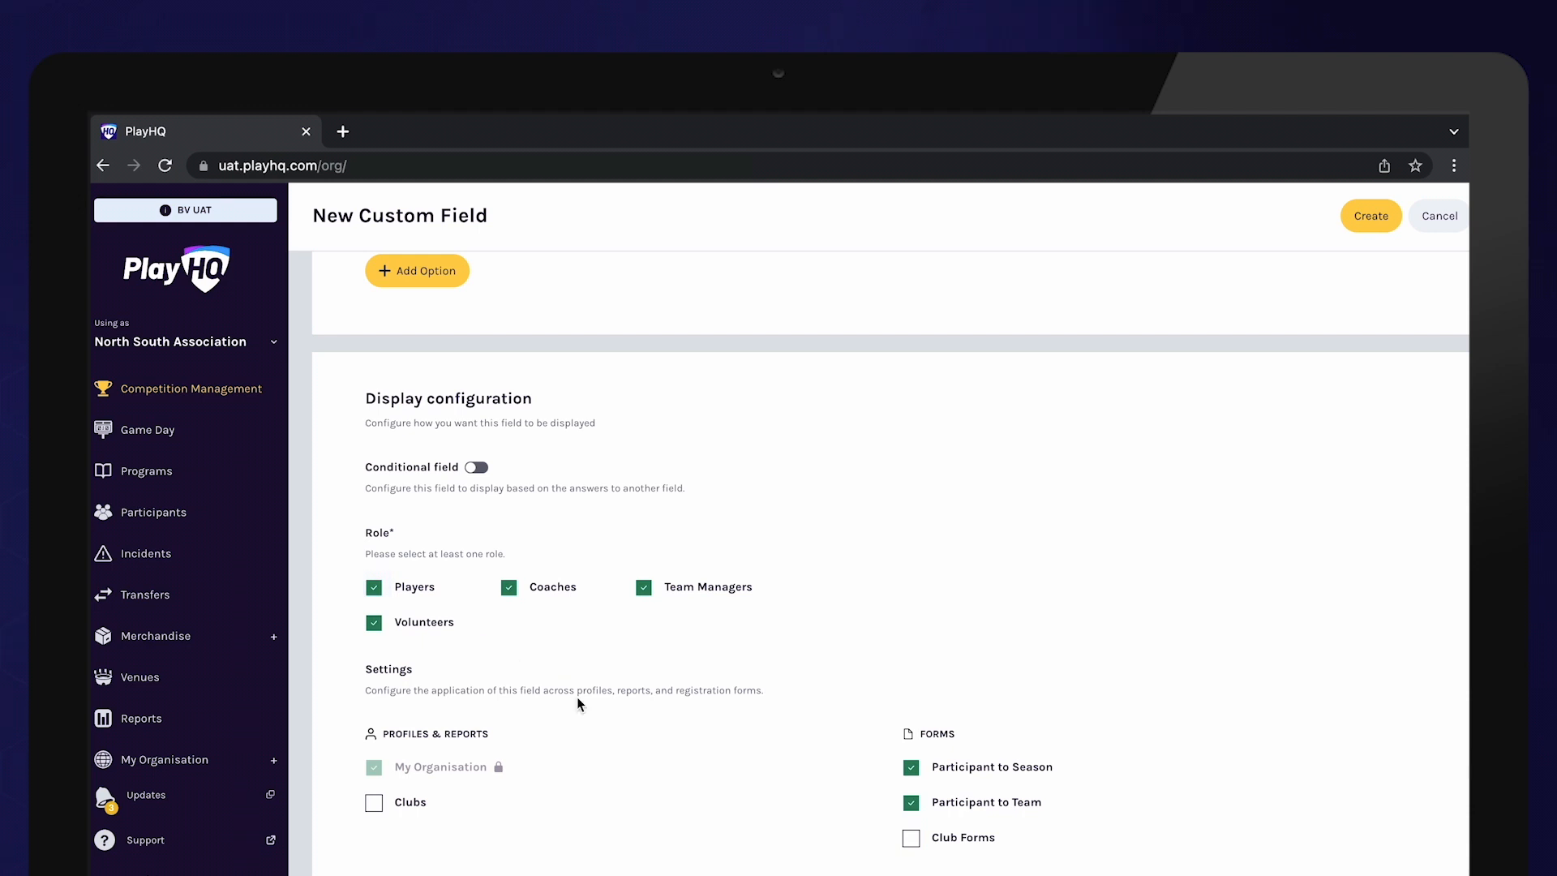
pyautogui.click(375, 806)
pyautogui.click(911, 840)
pyautogui.click(1376, 223)
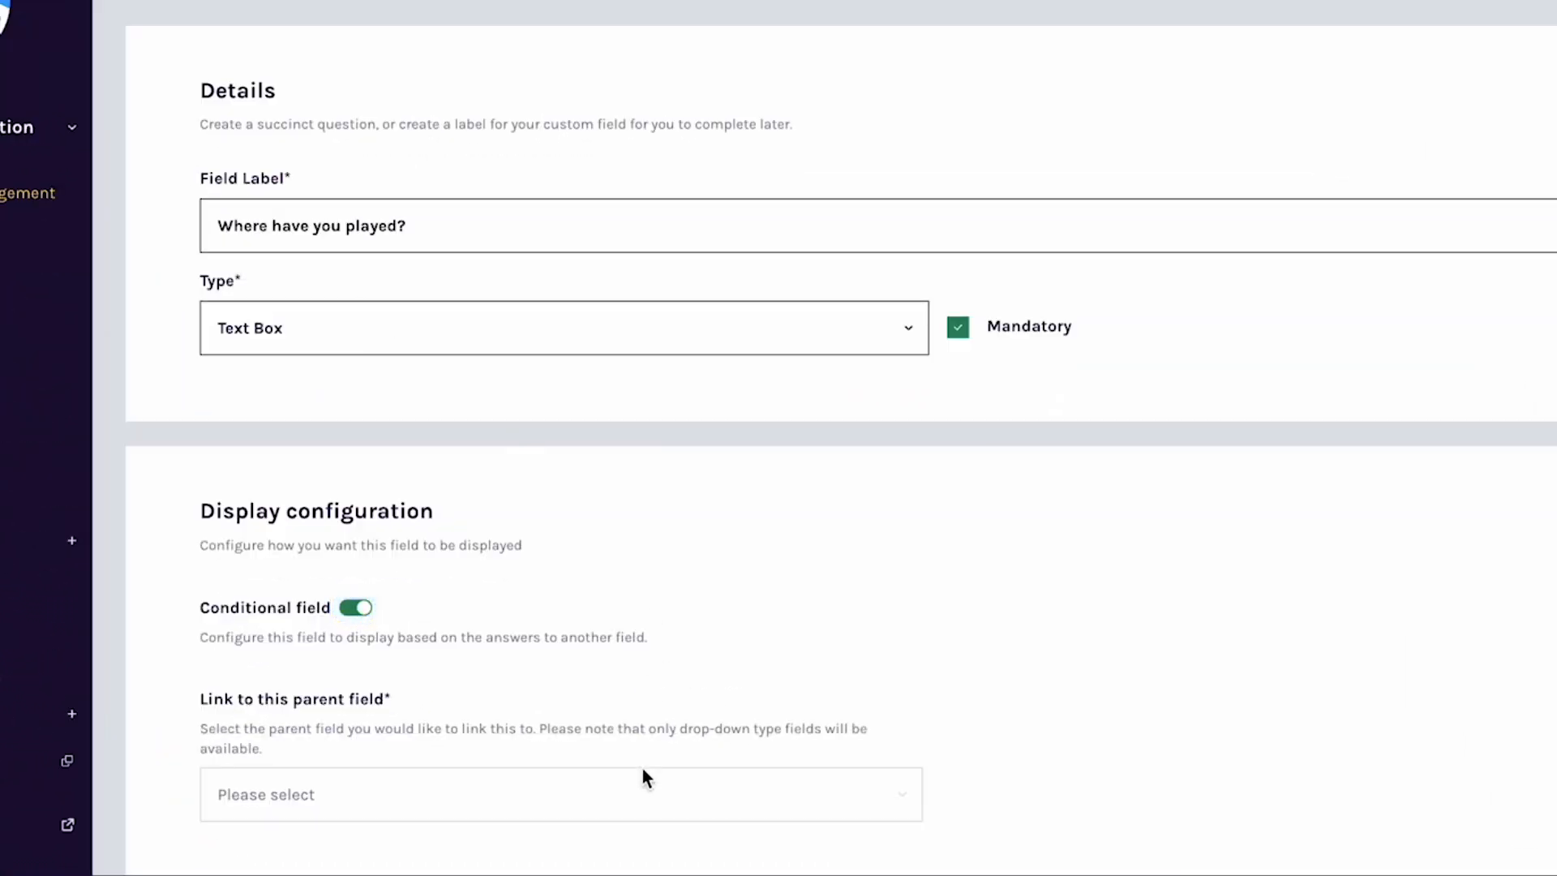
# Link the conditional field "Where have you played?" to the parent field "Have you played before?" with option Yes, and create it
pyautogui.click(651, 809)
pyautogui.click(399, 824)
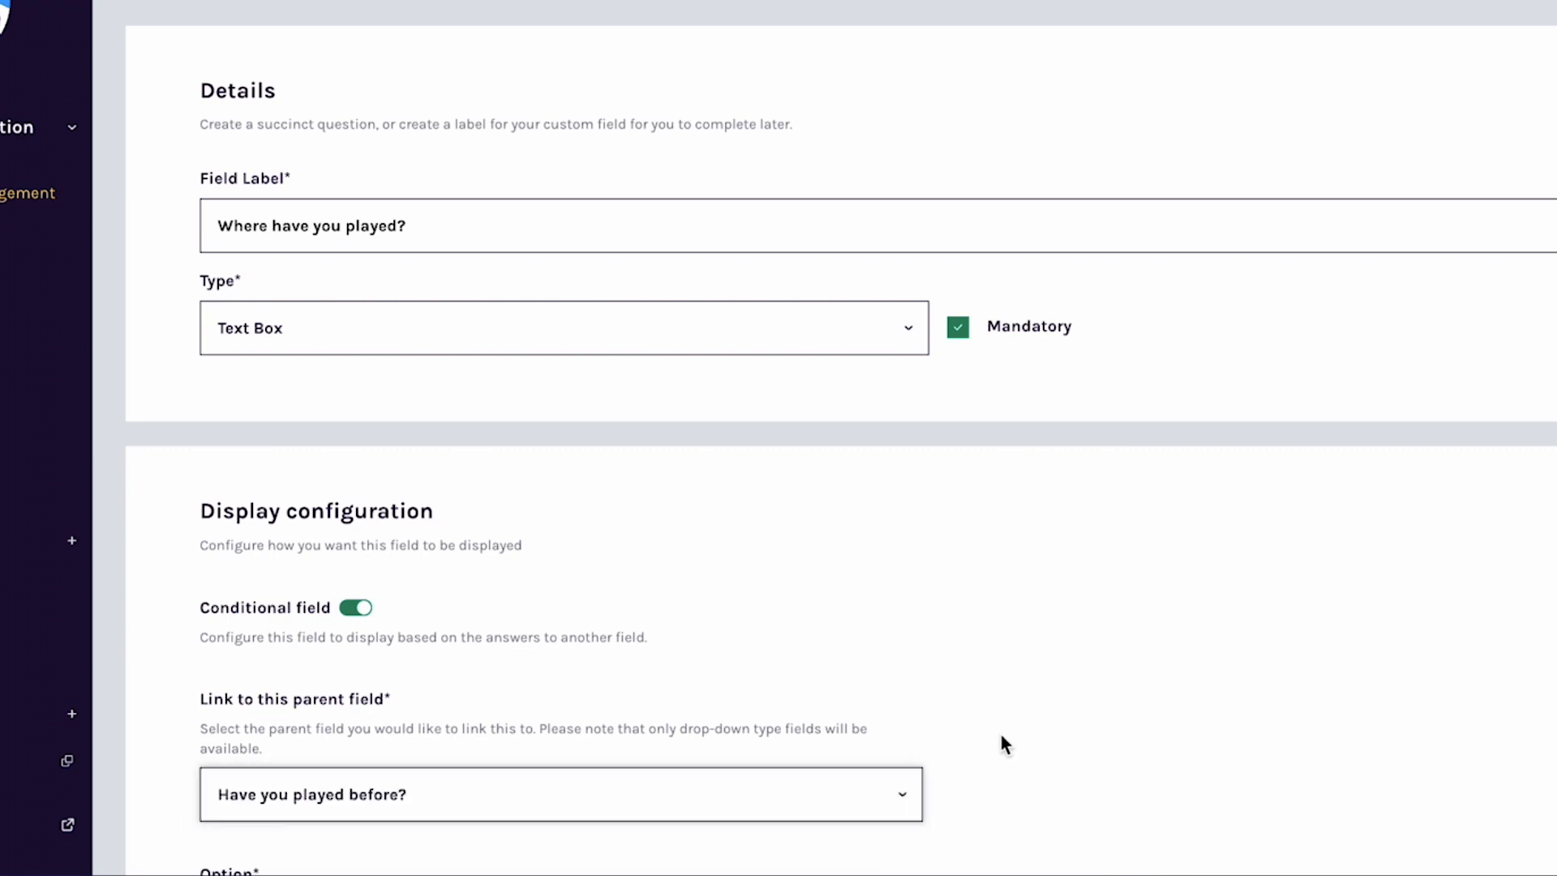
pyautogui.scroll(-2, 1002, 740)
pyautogui.click(843, 808)
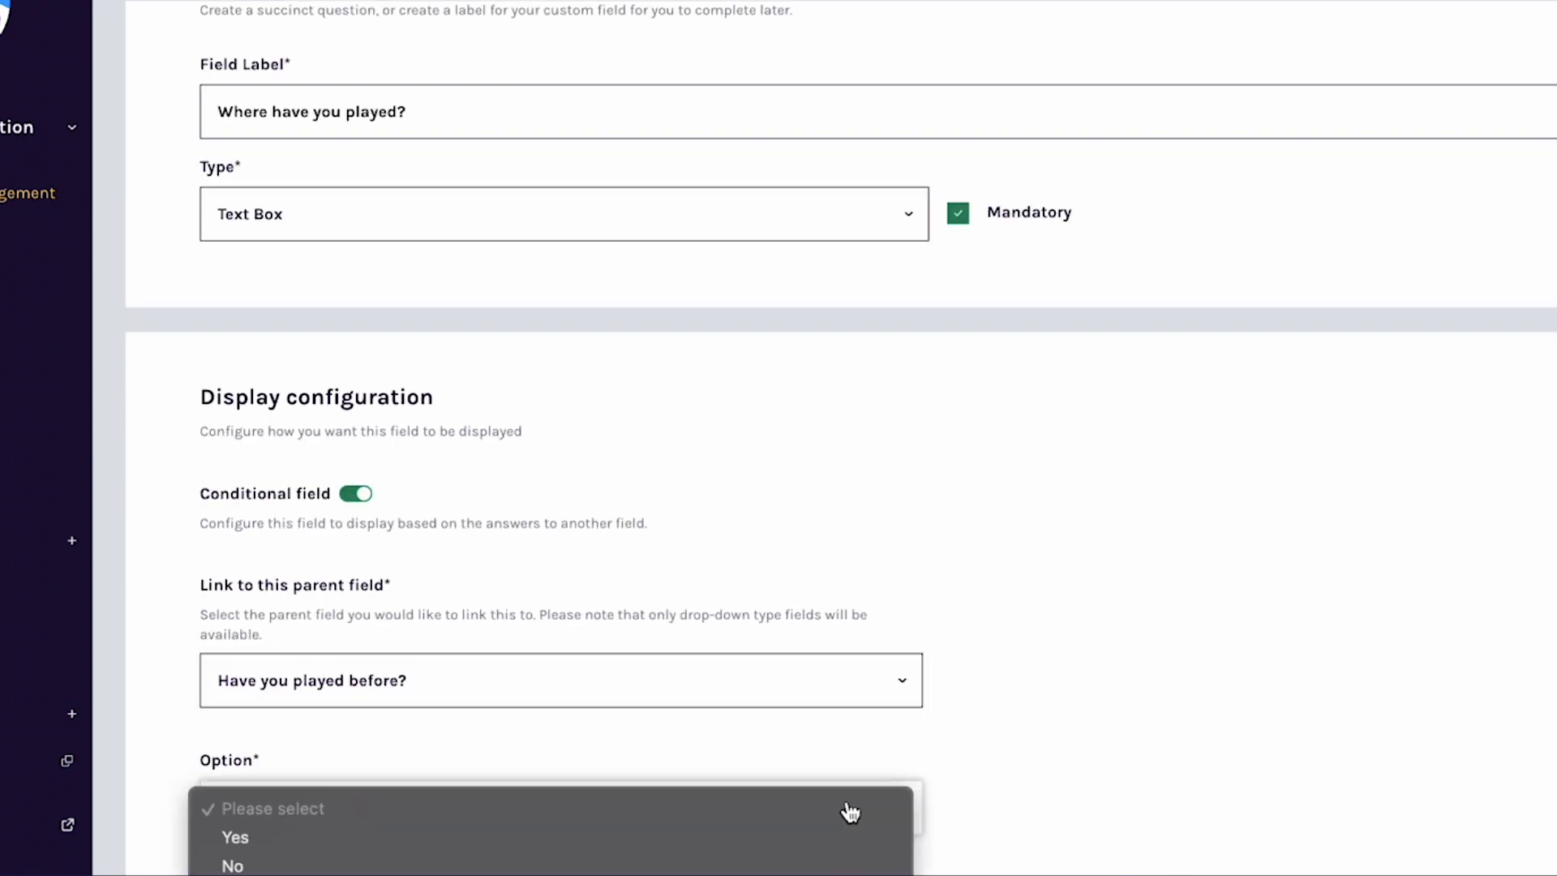
pyautogui.click(435, 848)
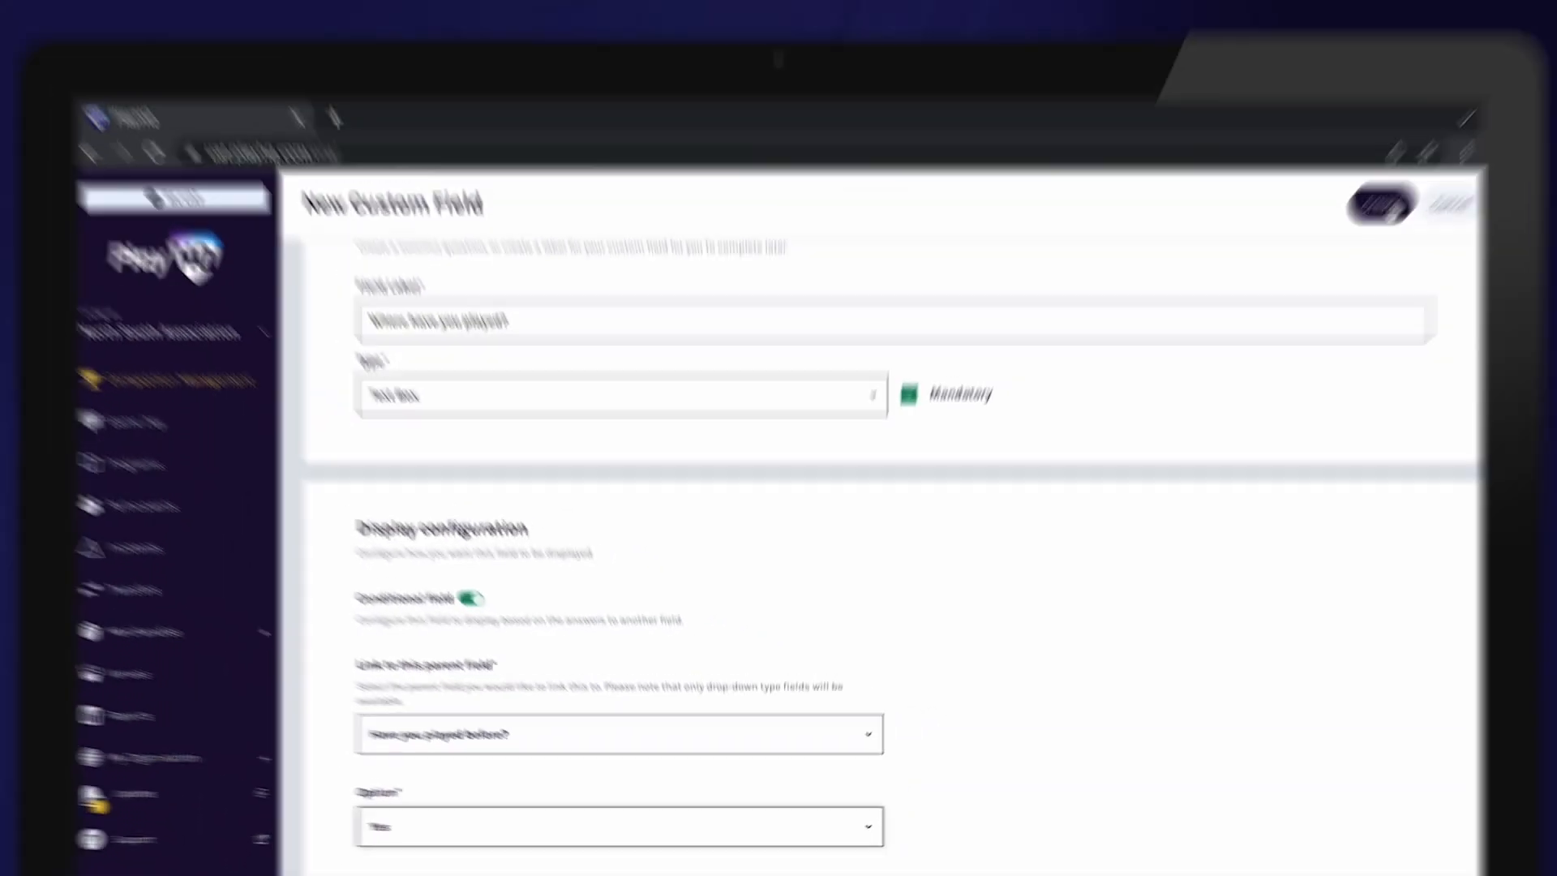
pyautogui.click(1378, 218)
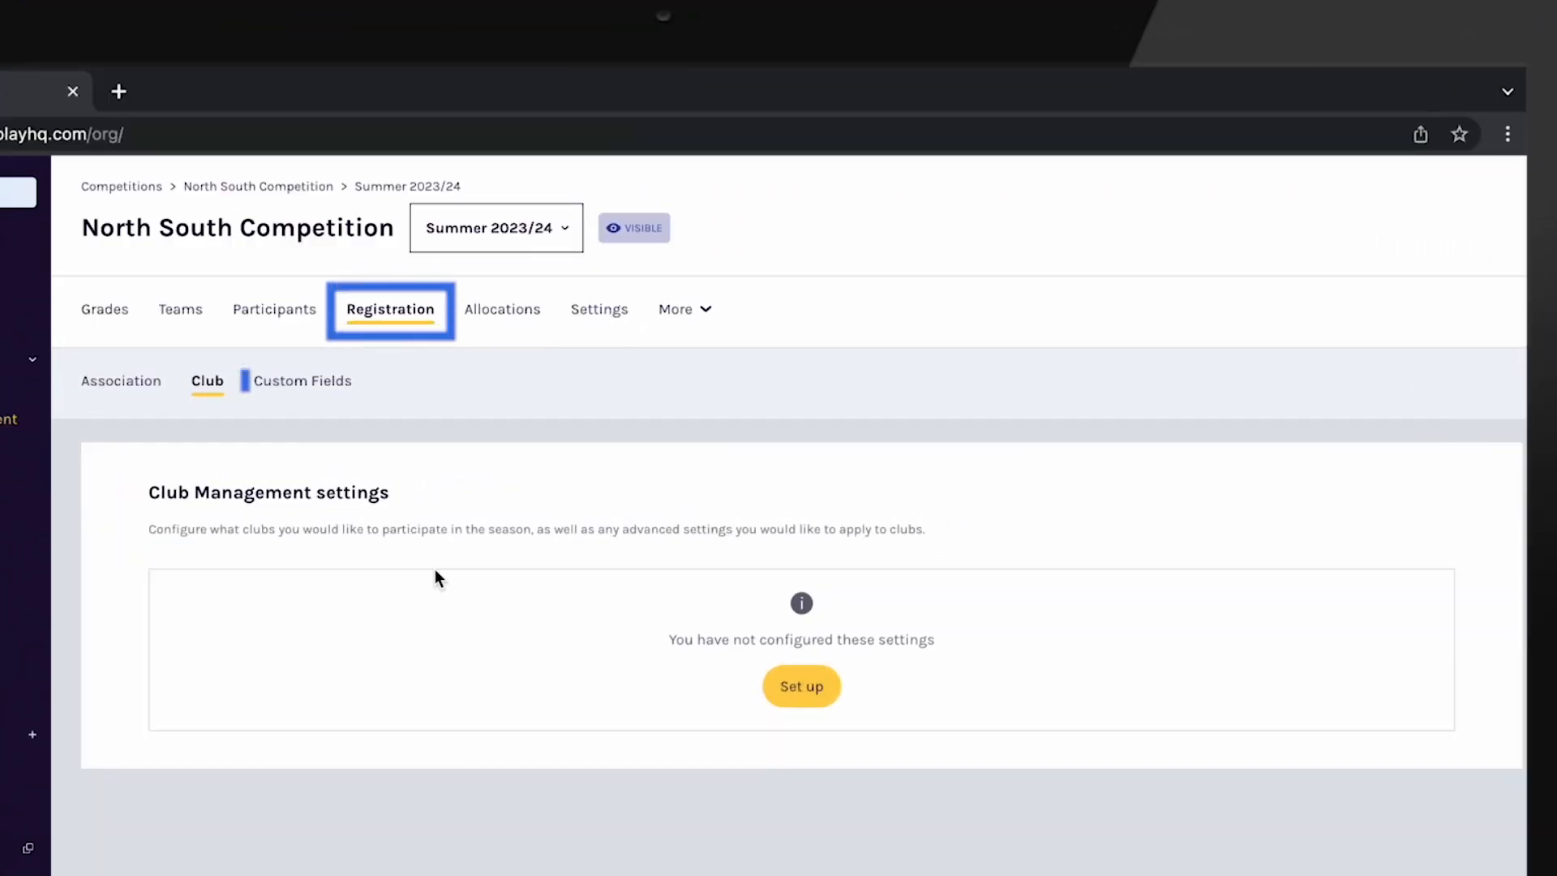
# Set up the season's club management settings and invite North Knights Club, South Sharks Club, West Warriors Club and East Eagles Club
pyautogui.click(801, 685)
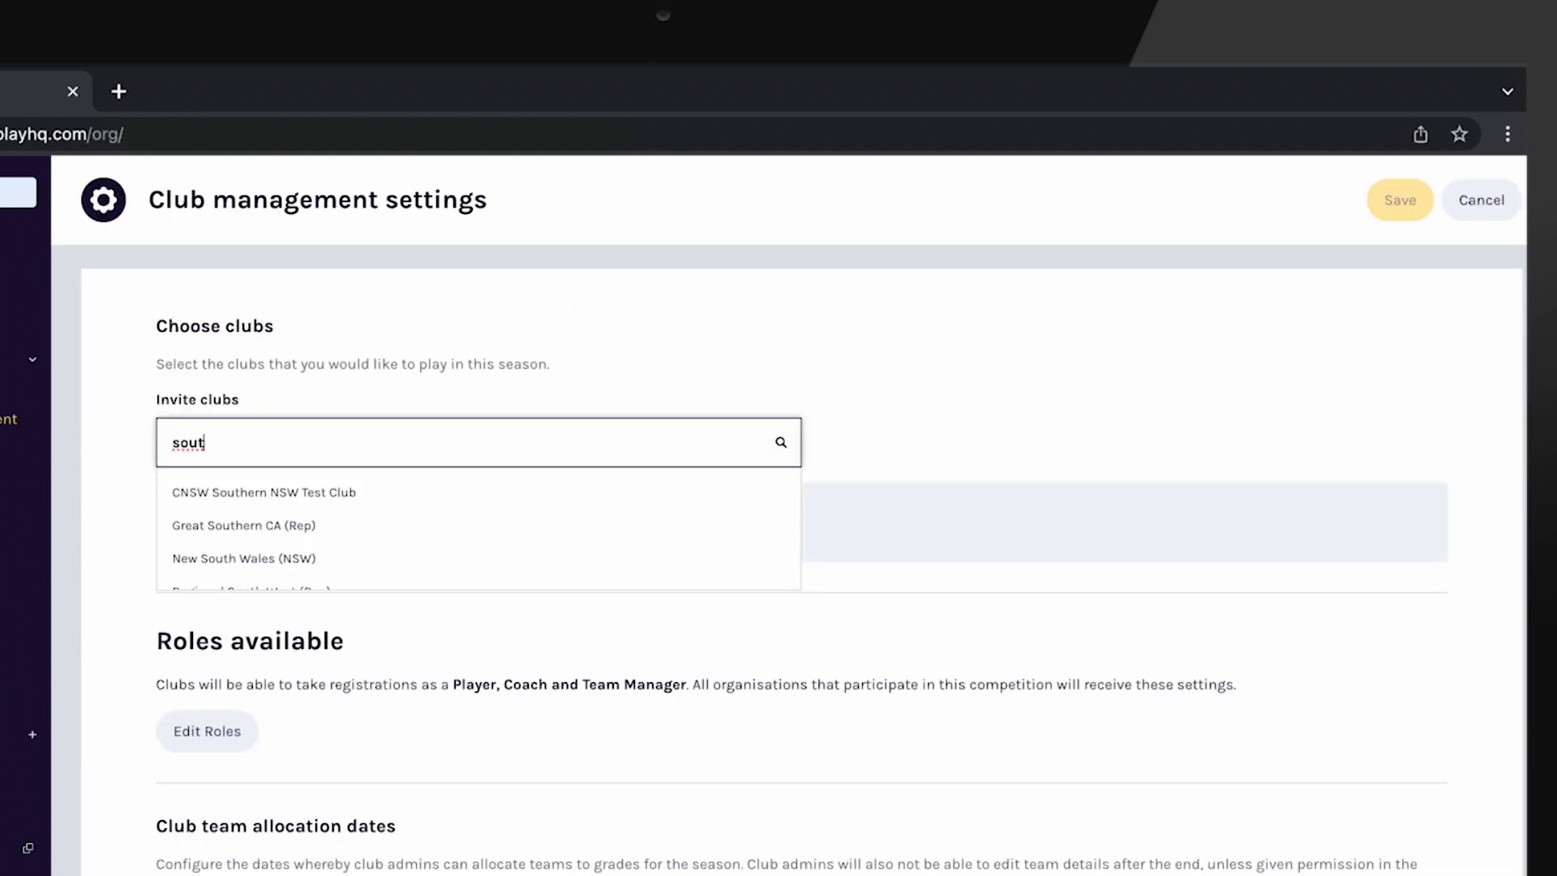
pyautogui.write('h sh')
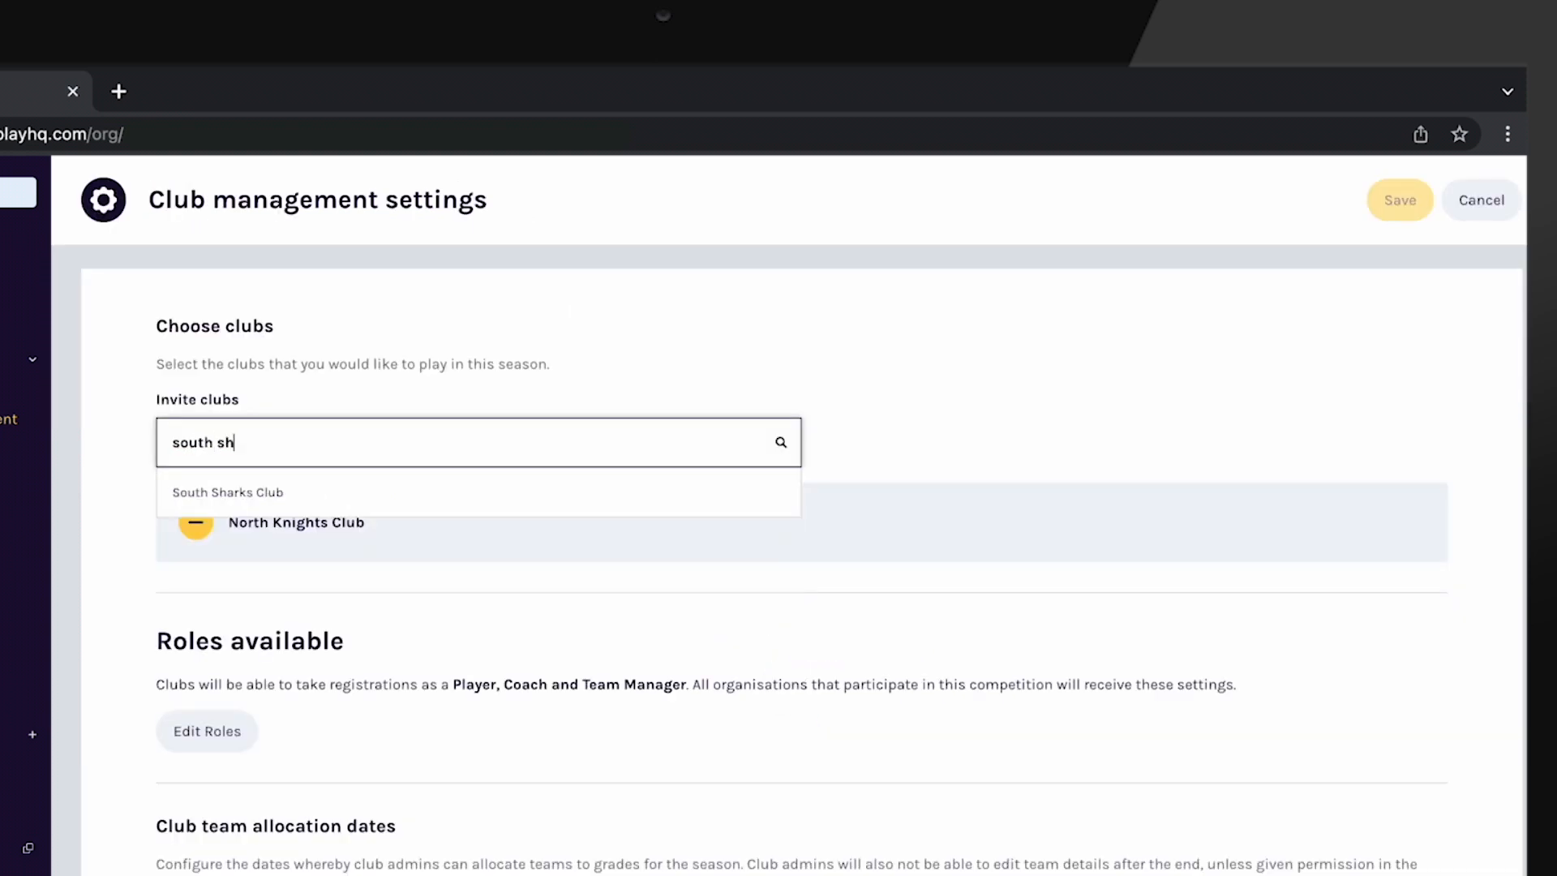
pyautogui.click(359, 497)
pyautogui.write('west war')
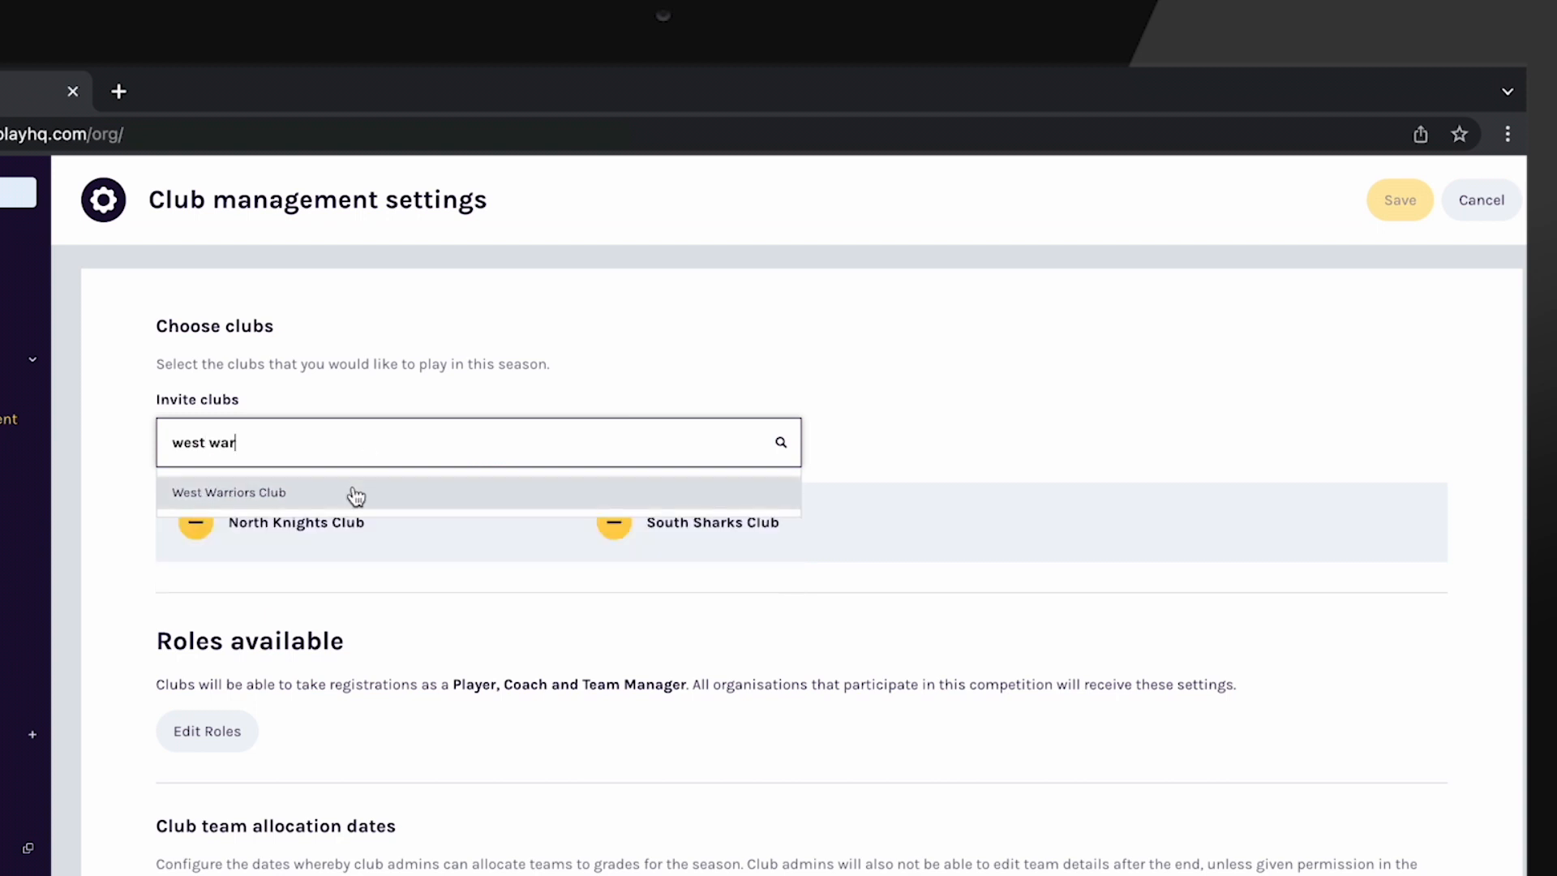
pyautogui.click(354, 493)
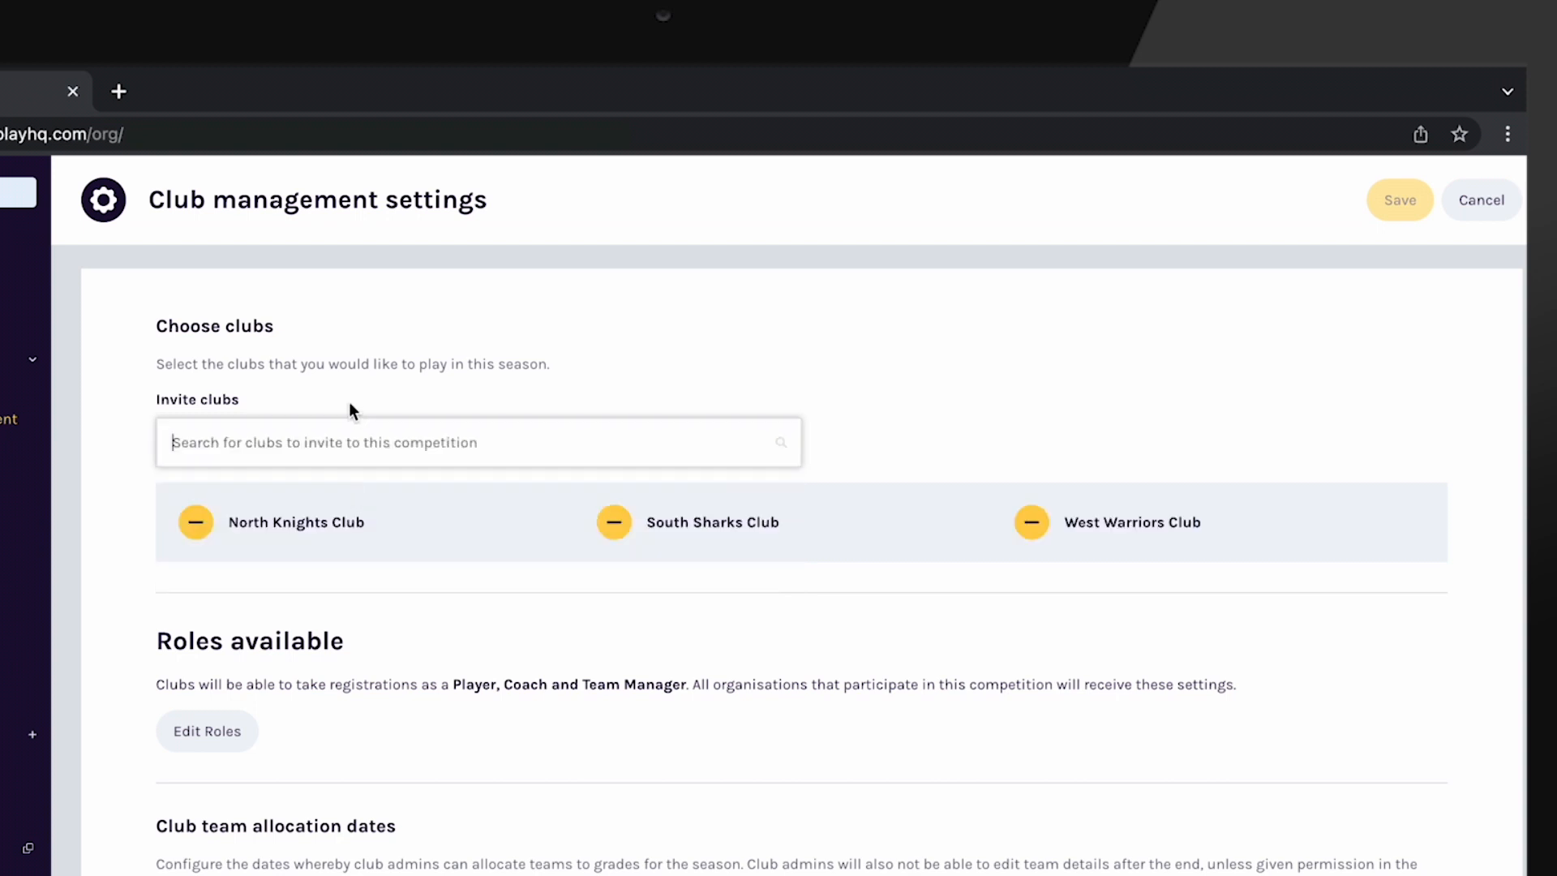
pyautogui.write('east e')
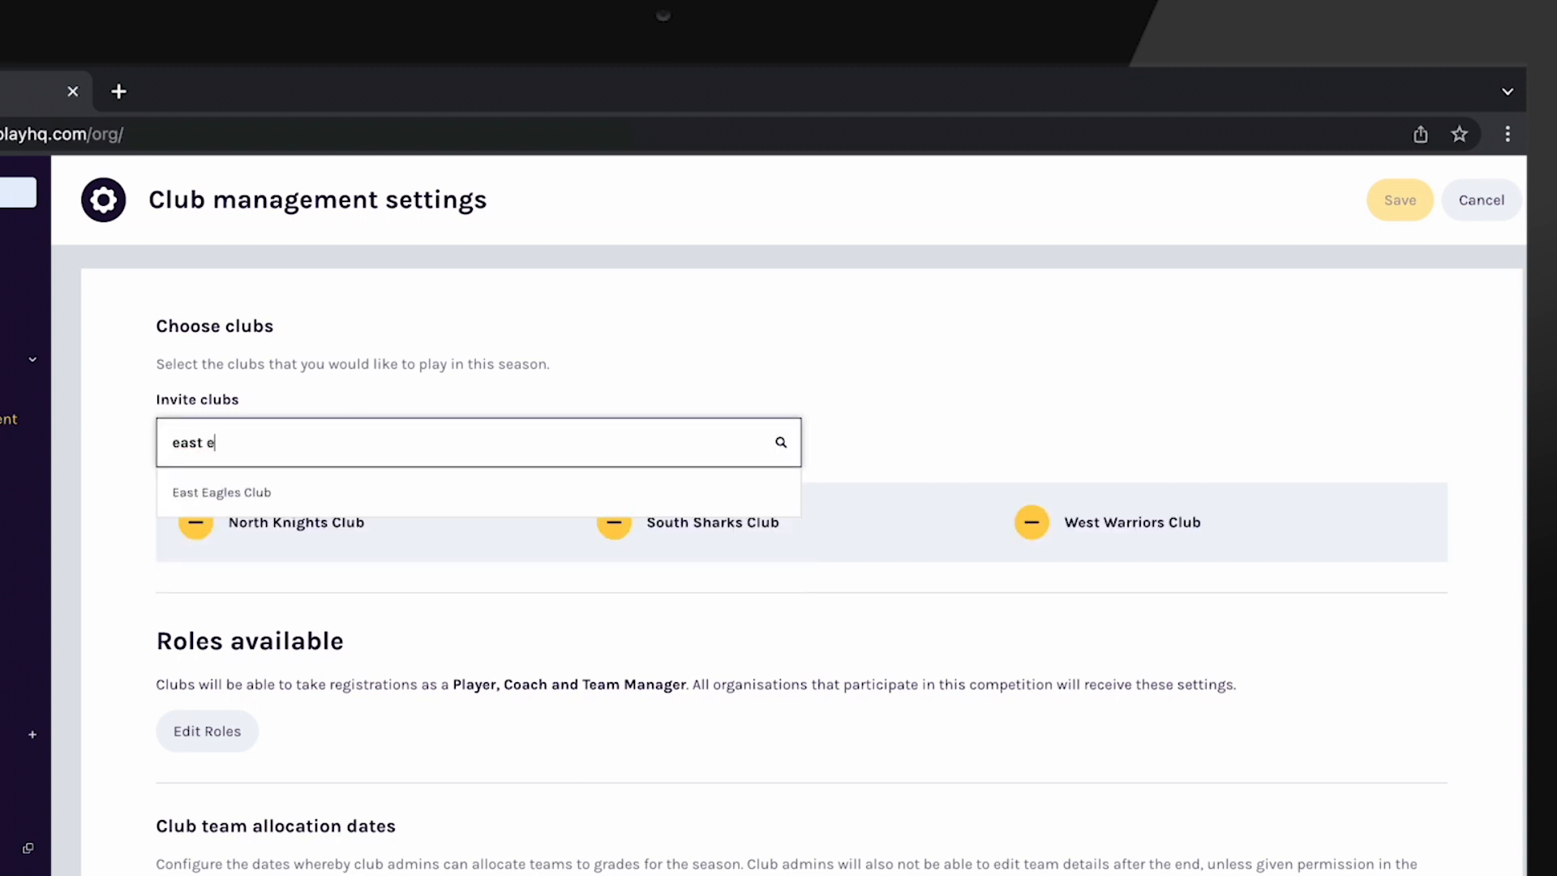
pyautogui.click(304, 491)
# Add Official and Volunteer to the roles available for club registration and save the roles
pyautogui.scroll(-3, 518, 644)
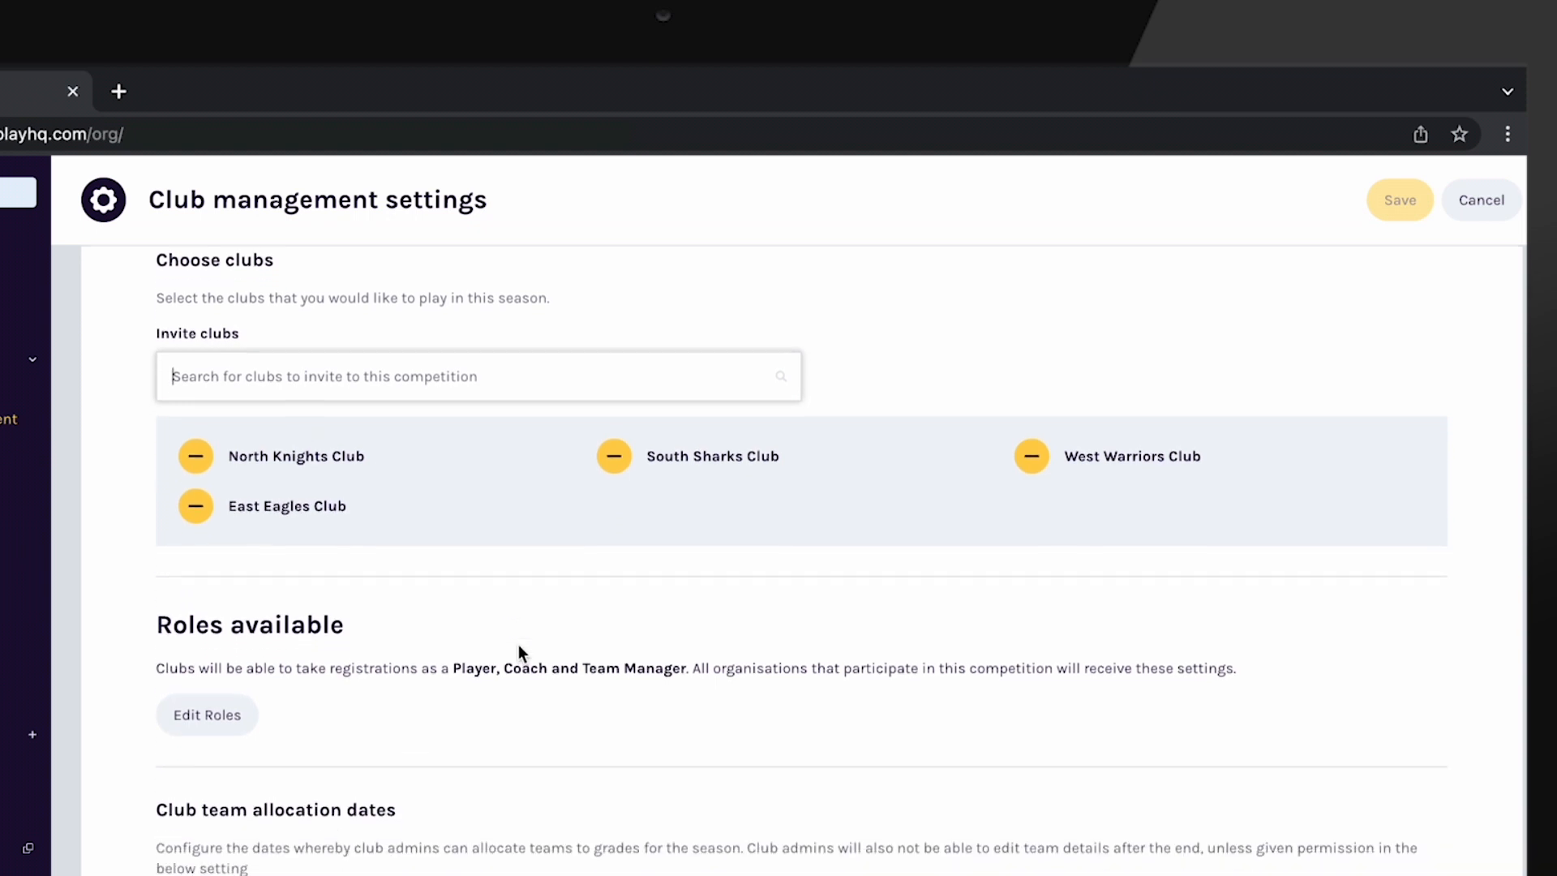
pyautogui.scroll(-3, 518, 653)
pyautogui.click(213, 491)
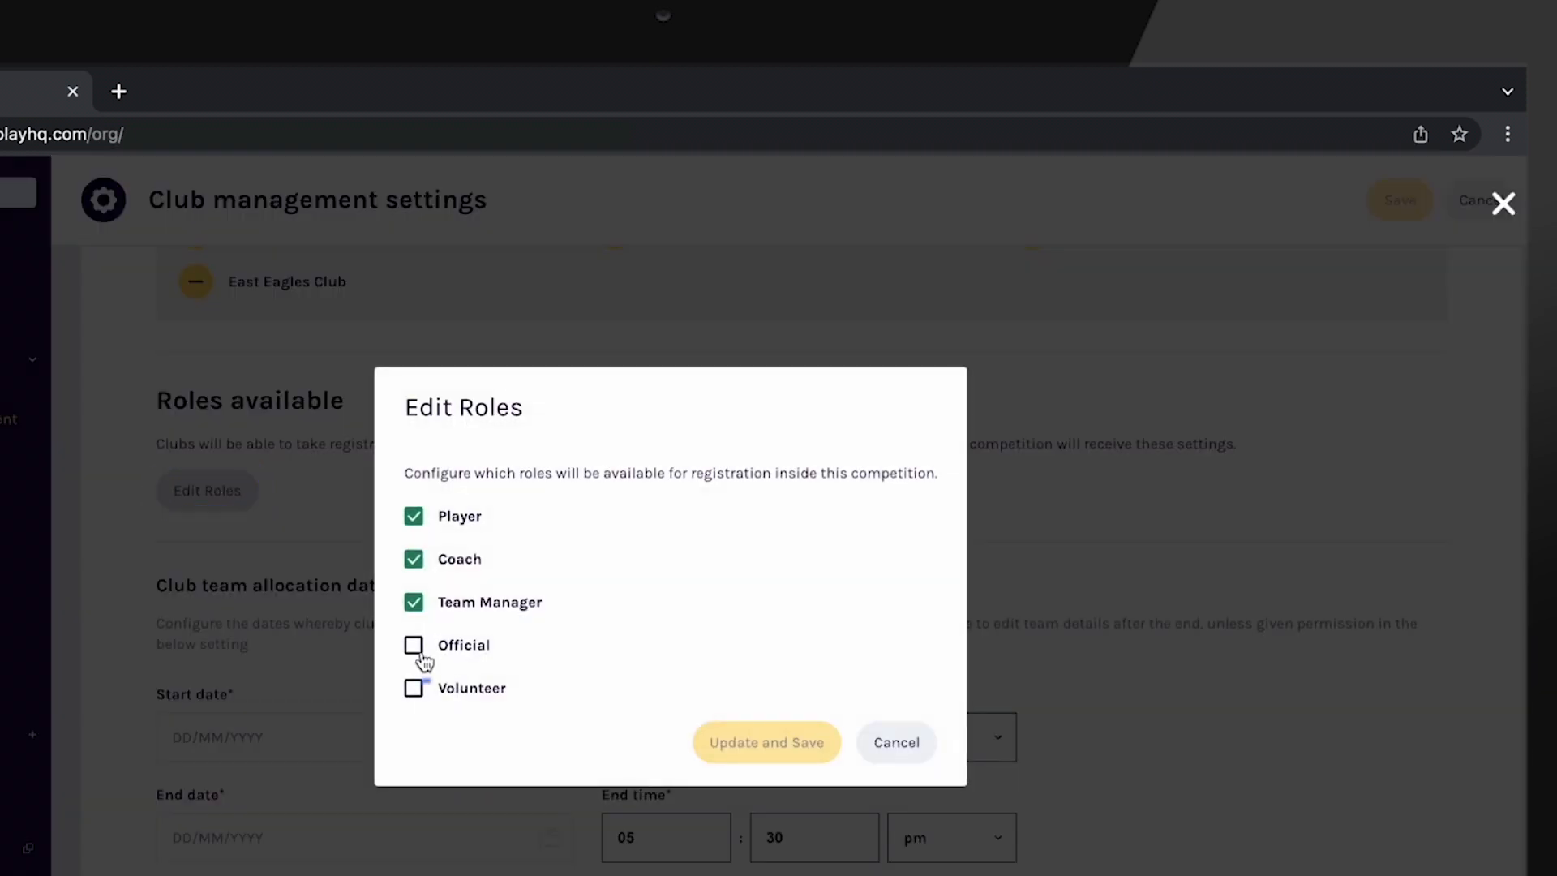
pyautogui.click(414, 644)
pyautogui.click(414, 688)
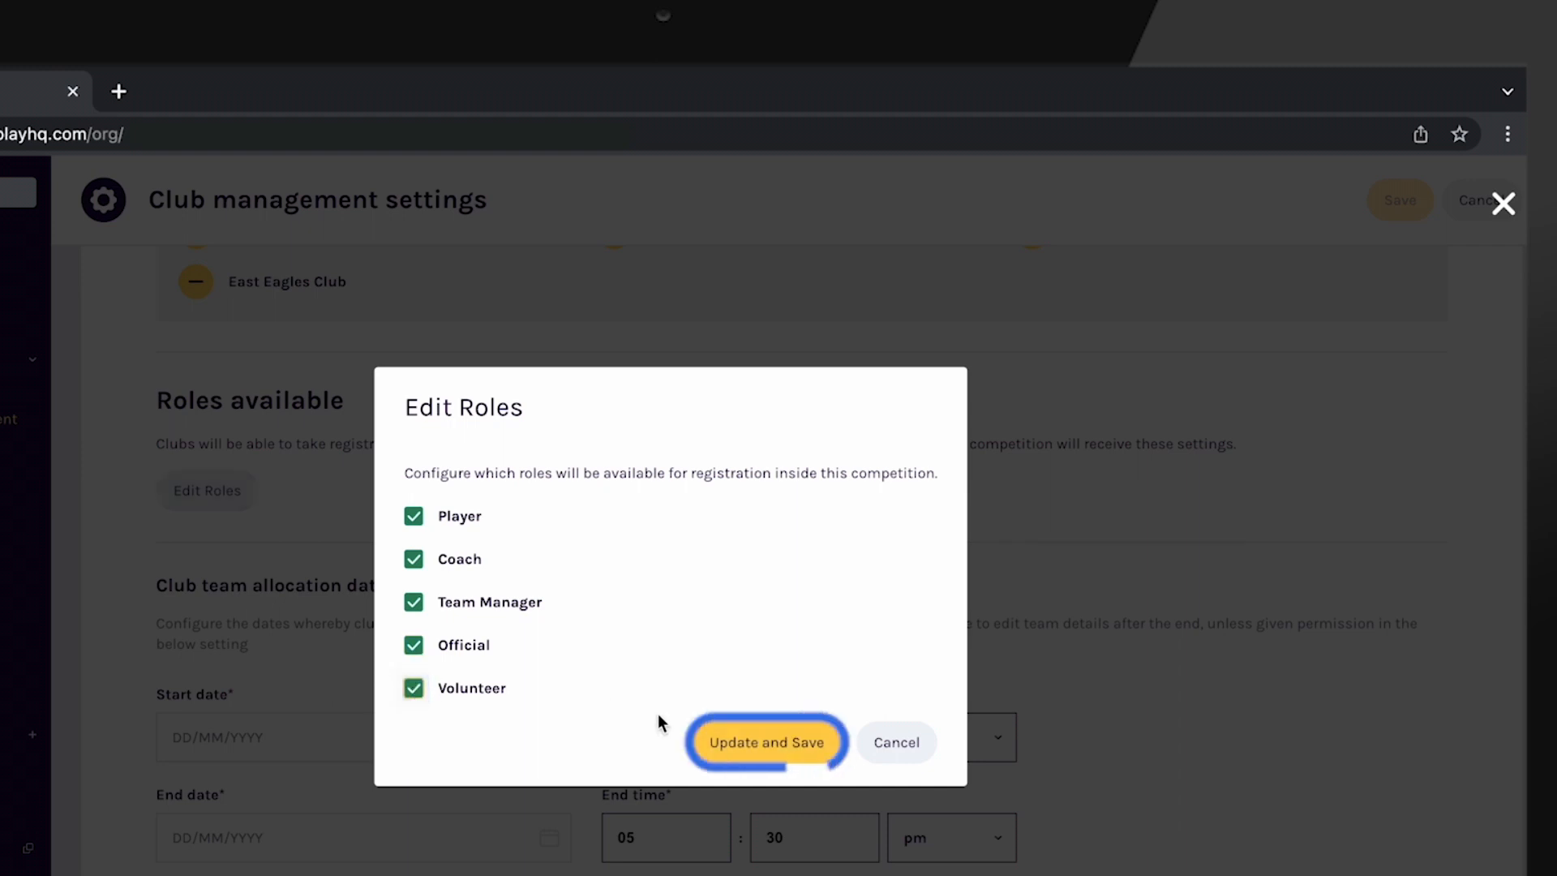
pyautogui.click(758, 744)
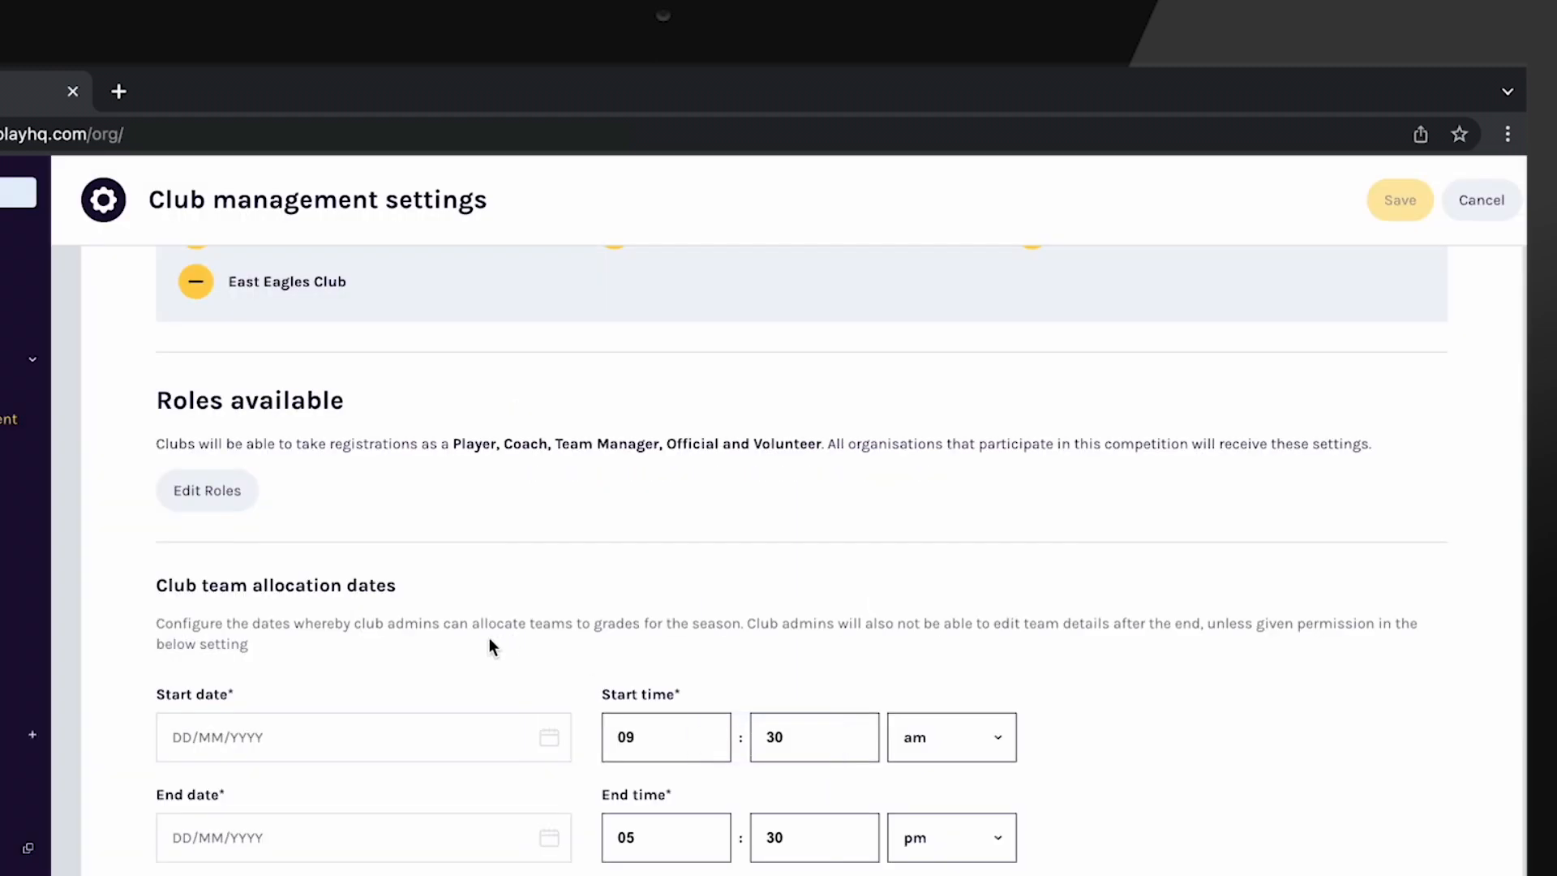
# Set the club team allocation start date to 01/07/2023
pyautogui.scroll(-2, 489, 637)
pyautogui.scroll(-3, 489, 637)
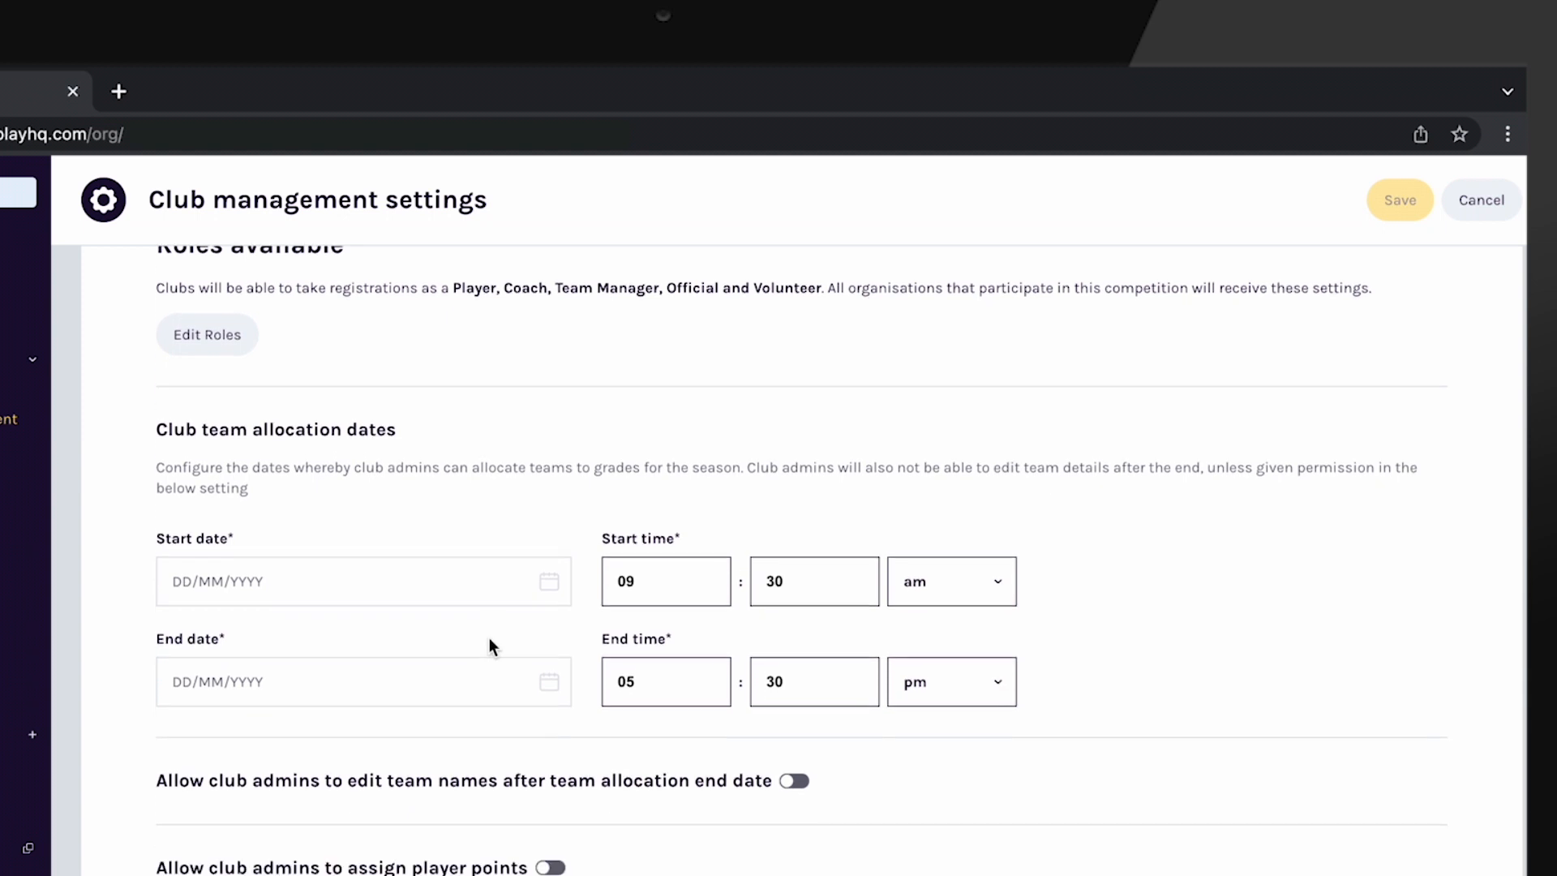
pyautogui.scroll(-1, 488, 637)
pyautogui.click(318, 484)
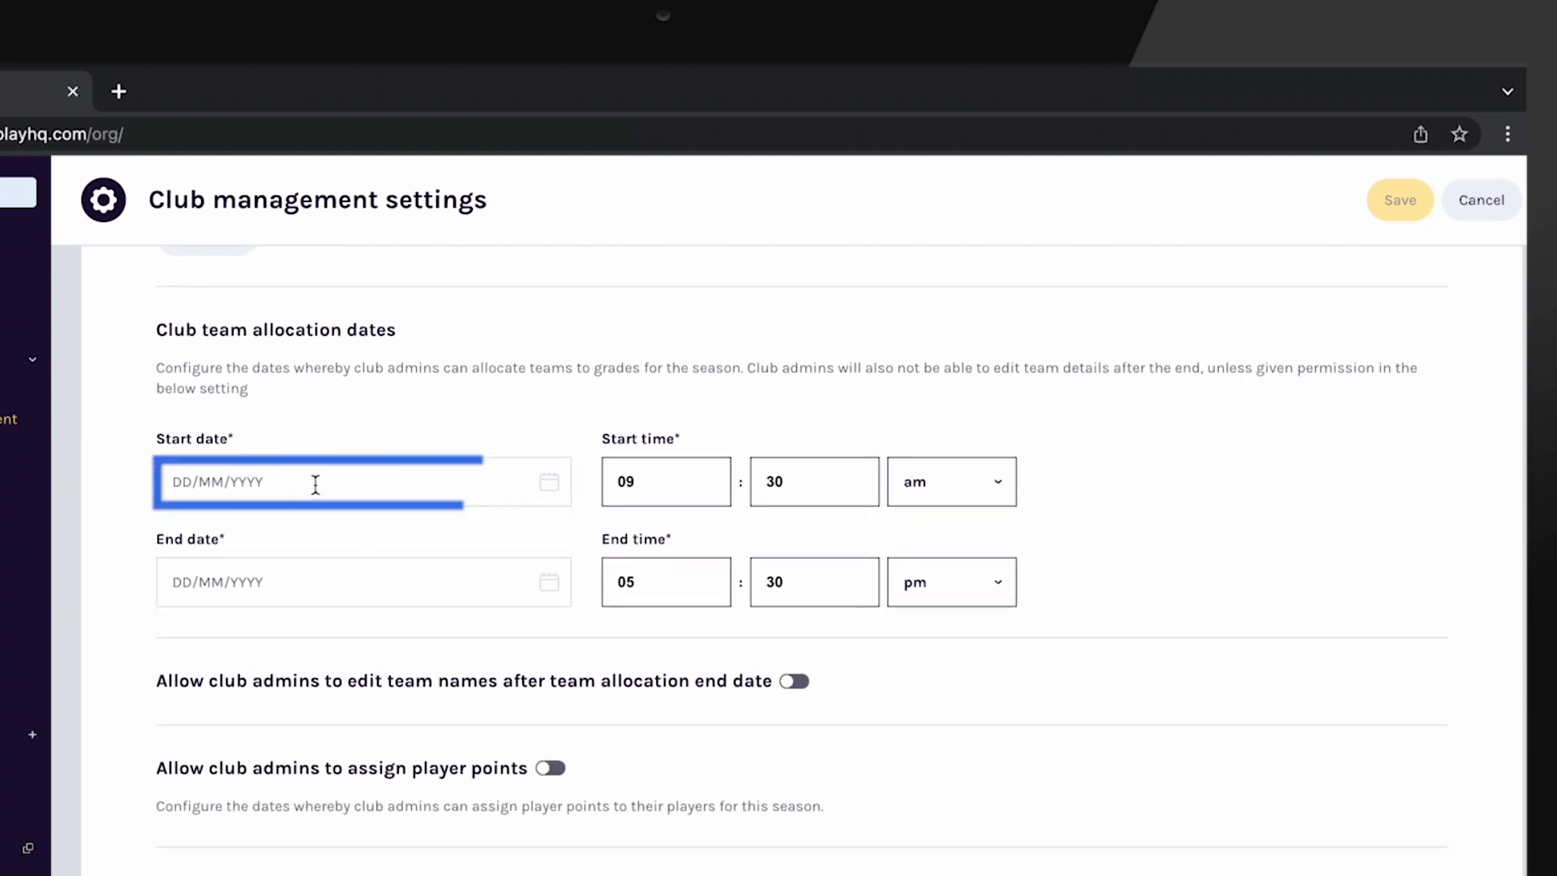
pyautogui.click(383, 539)
pyautogui.click(384, 539)
pyautogui.click(384, 538)
pyautogui.click(384, 539)
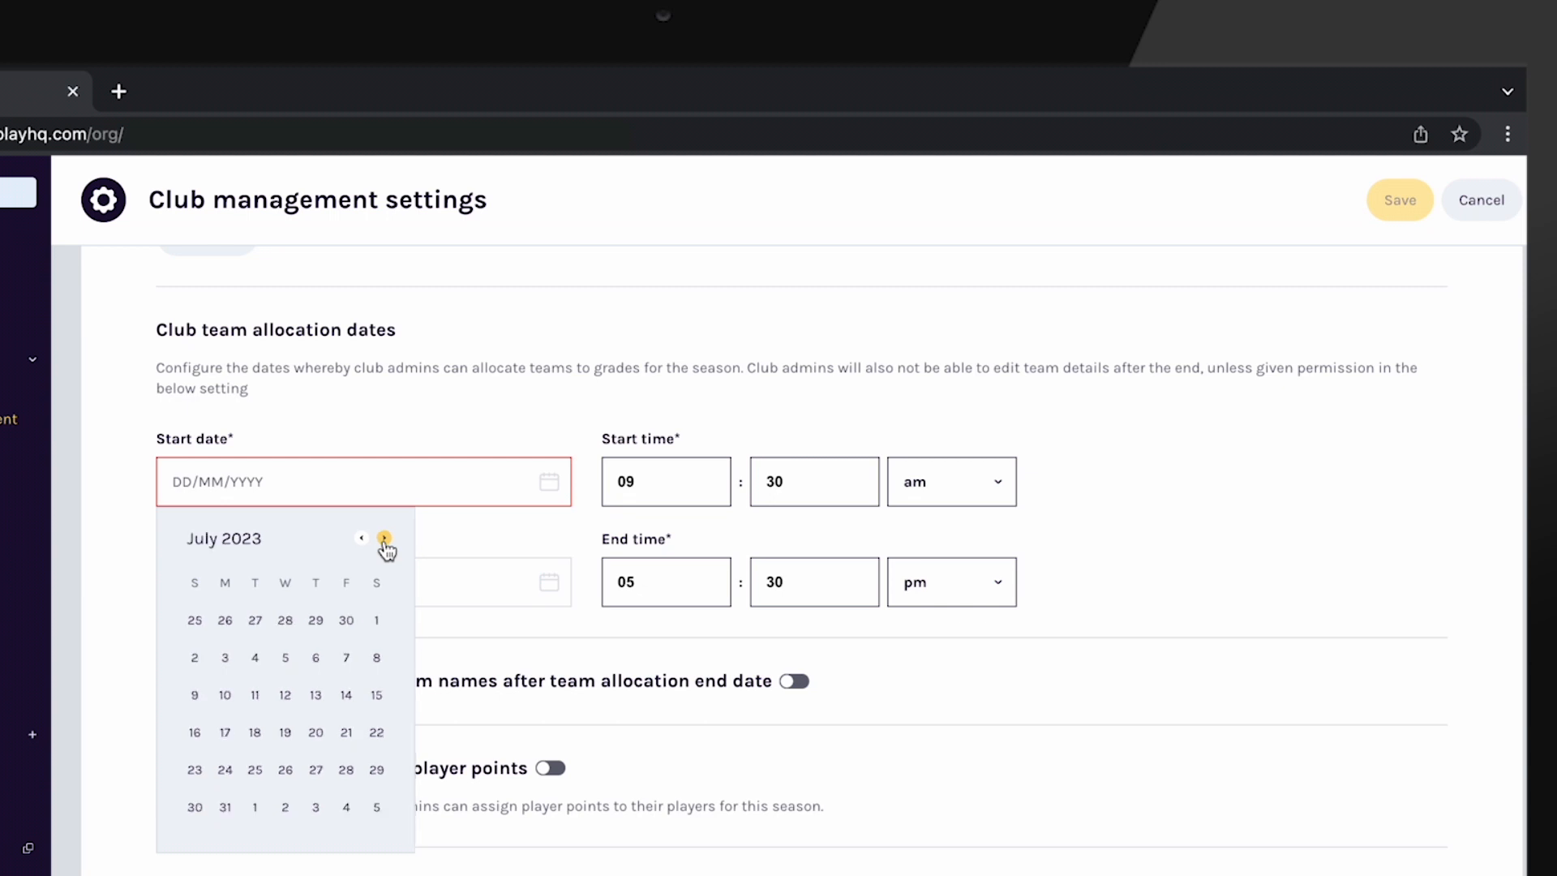
pyautogui.click(378, 621)
# Set the club team allocation end date to 30/09/2023
pyautogui.click(448, 581)
pyautogui.click(384, 639)
pyautogui.click(384, 639)
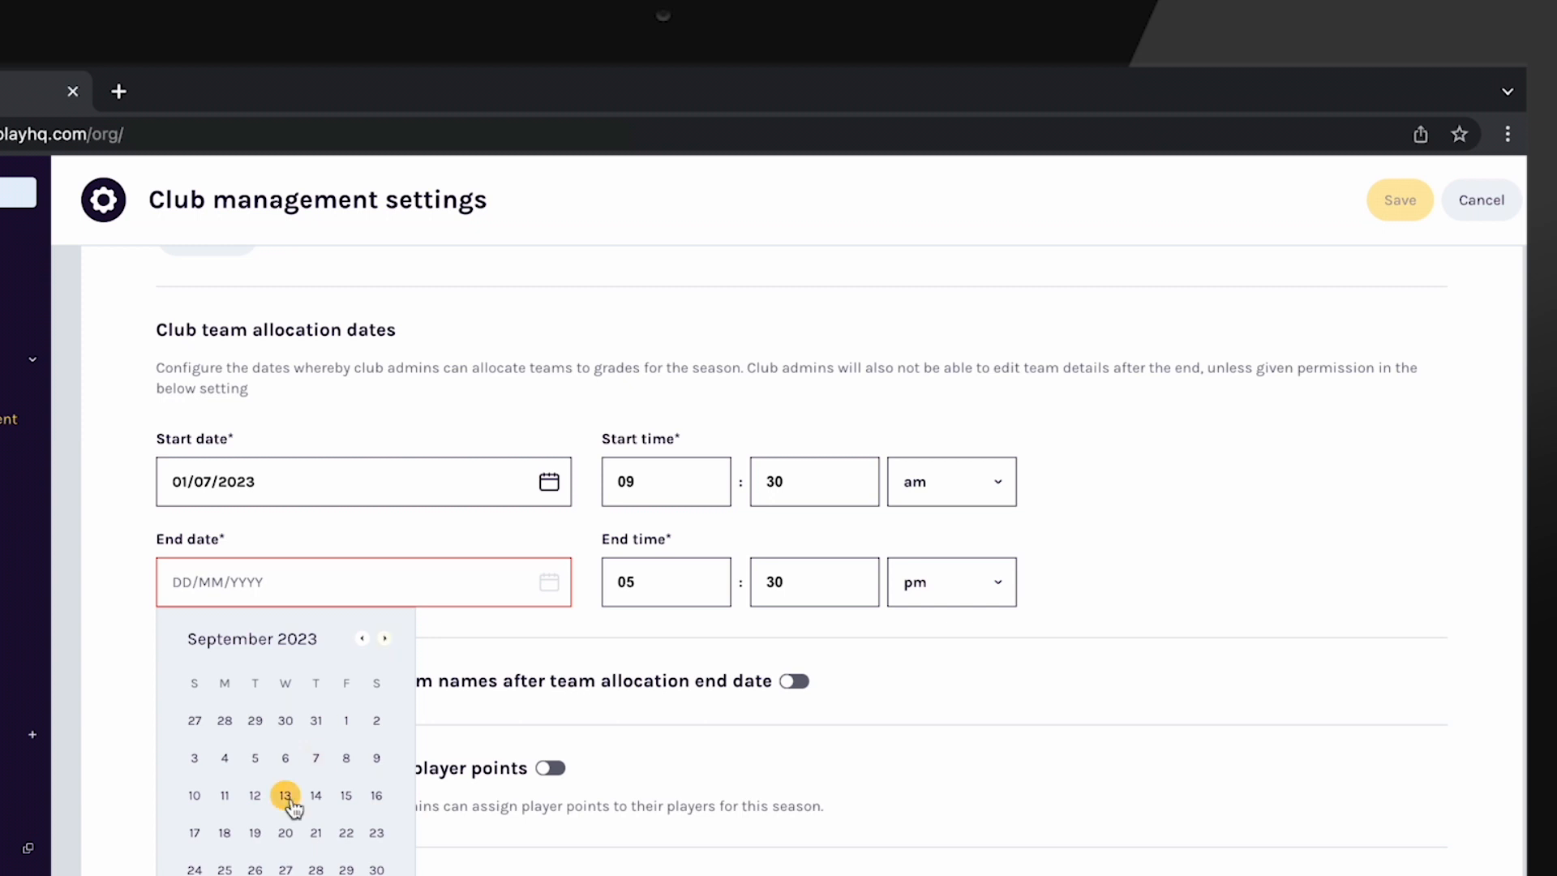
pyautogui.click(376, 868)
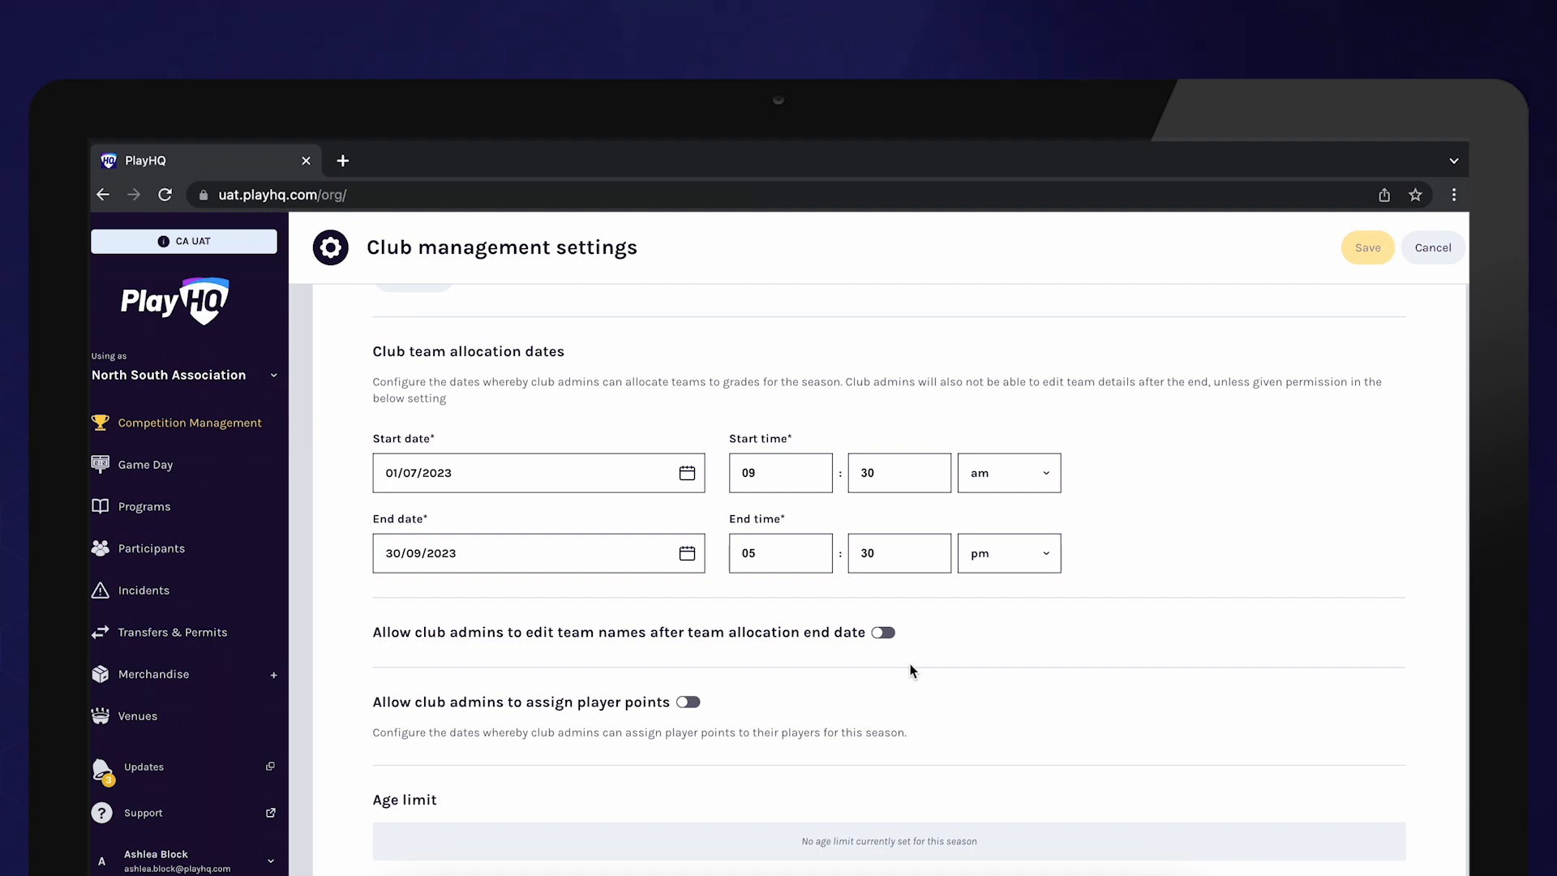
# Try allowing club admins to edit team names after the team allocation end date
pyautogui.scroll(-1, 911, 670)
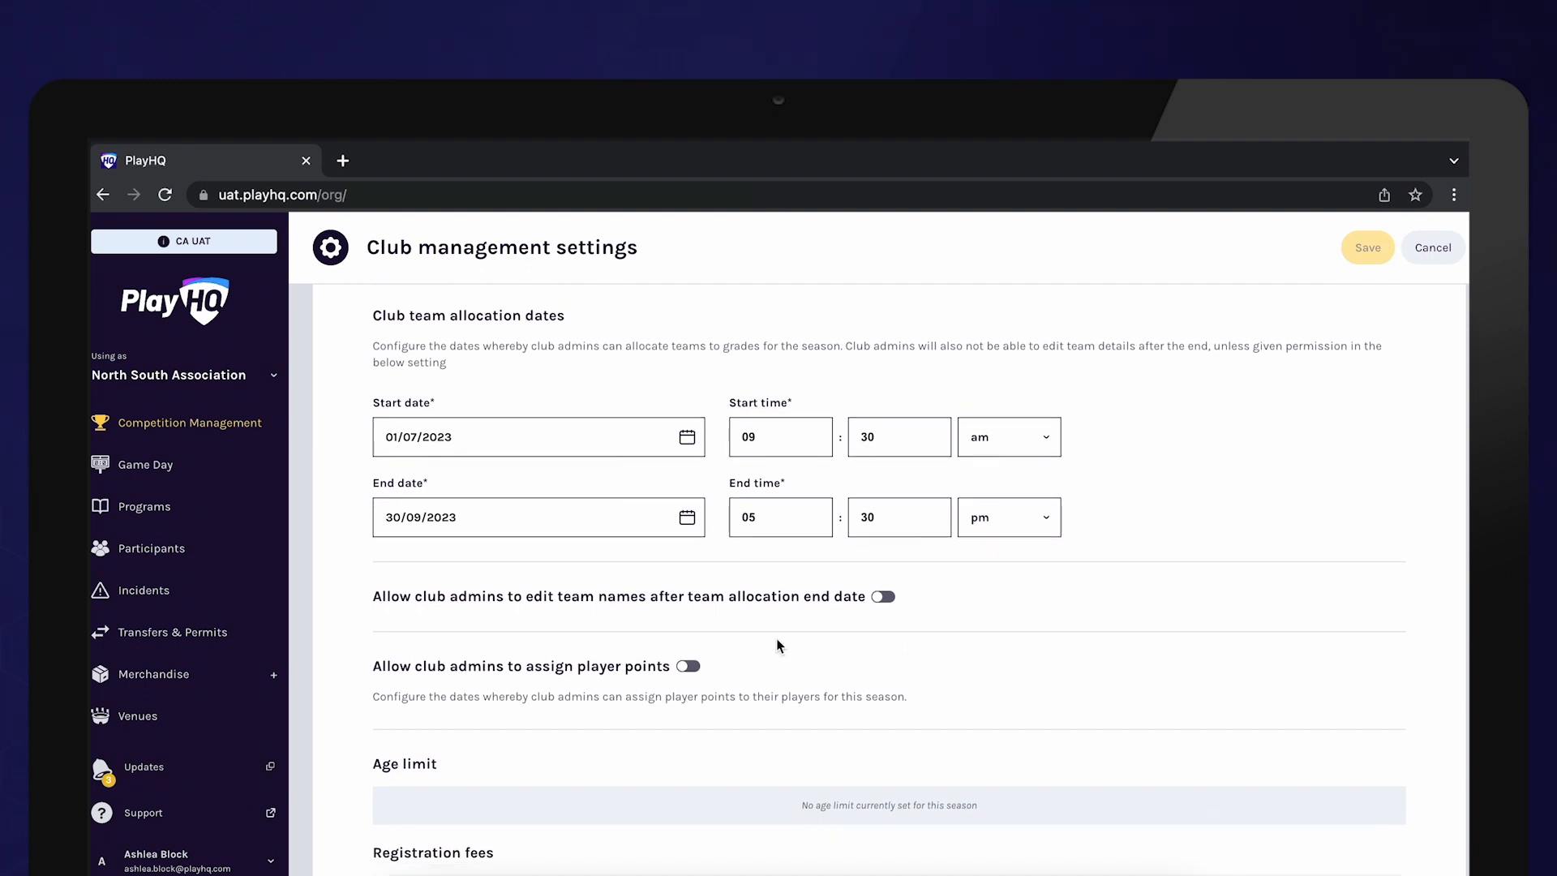
pyautogui.click(884, 598)
pyautogui.scroll(-2, 917, 623)
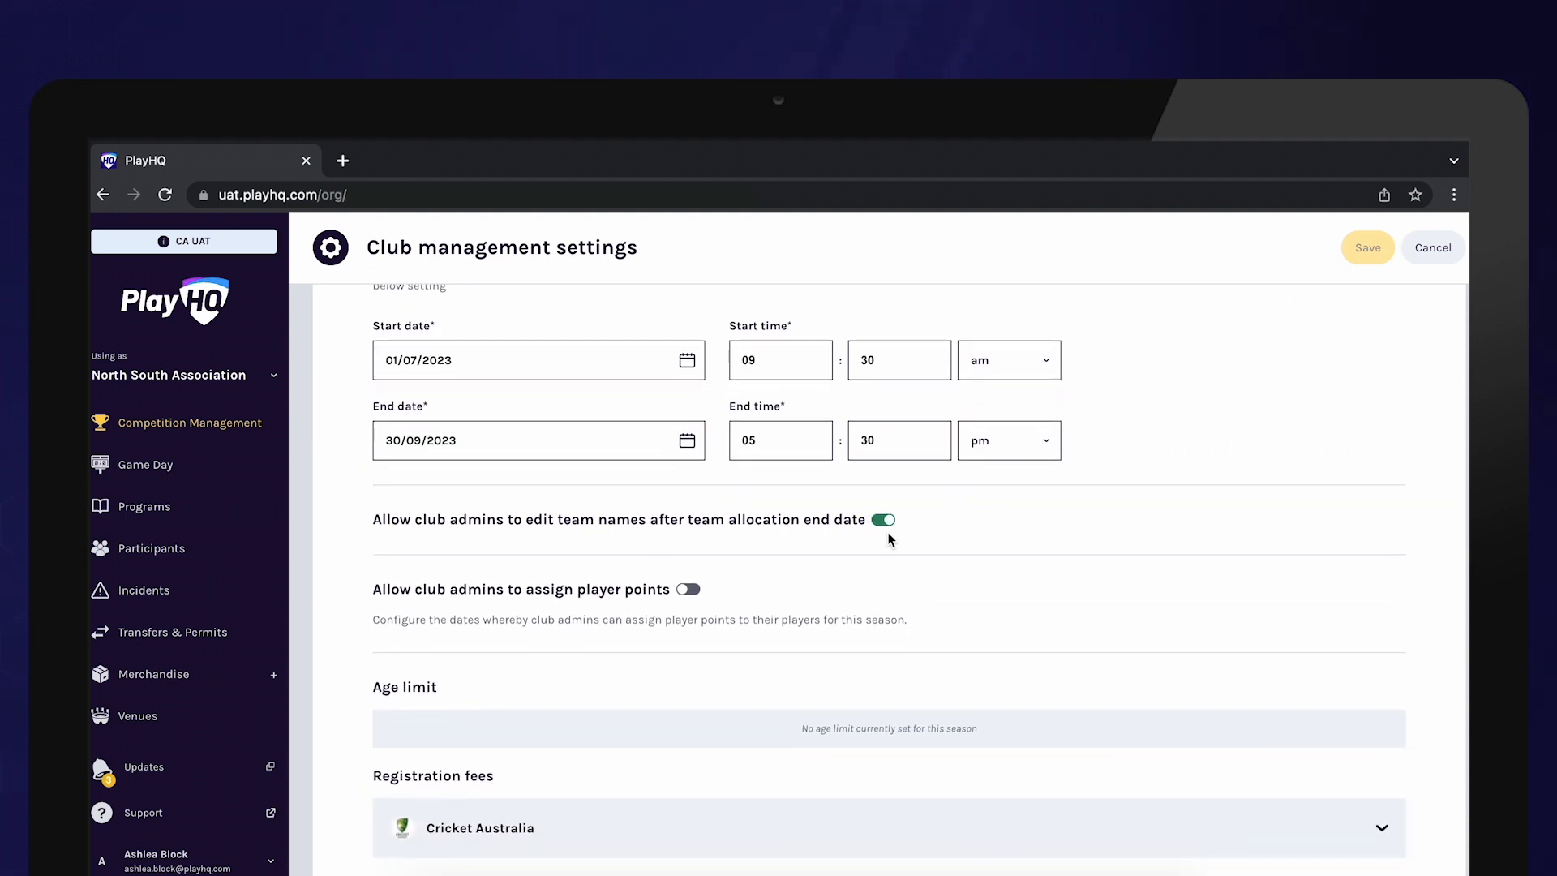
# Allow club admins to assign player points, with the start date set to 01/06/2023
pyautogui.scroll(-2, 819, 589)
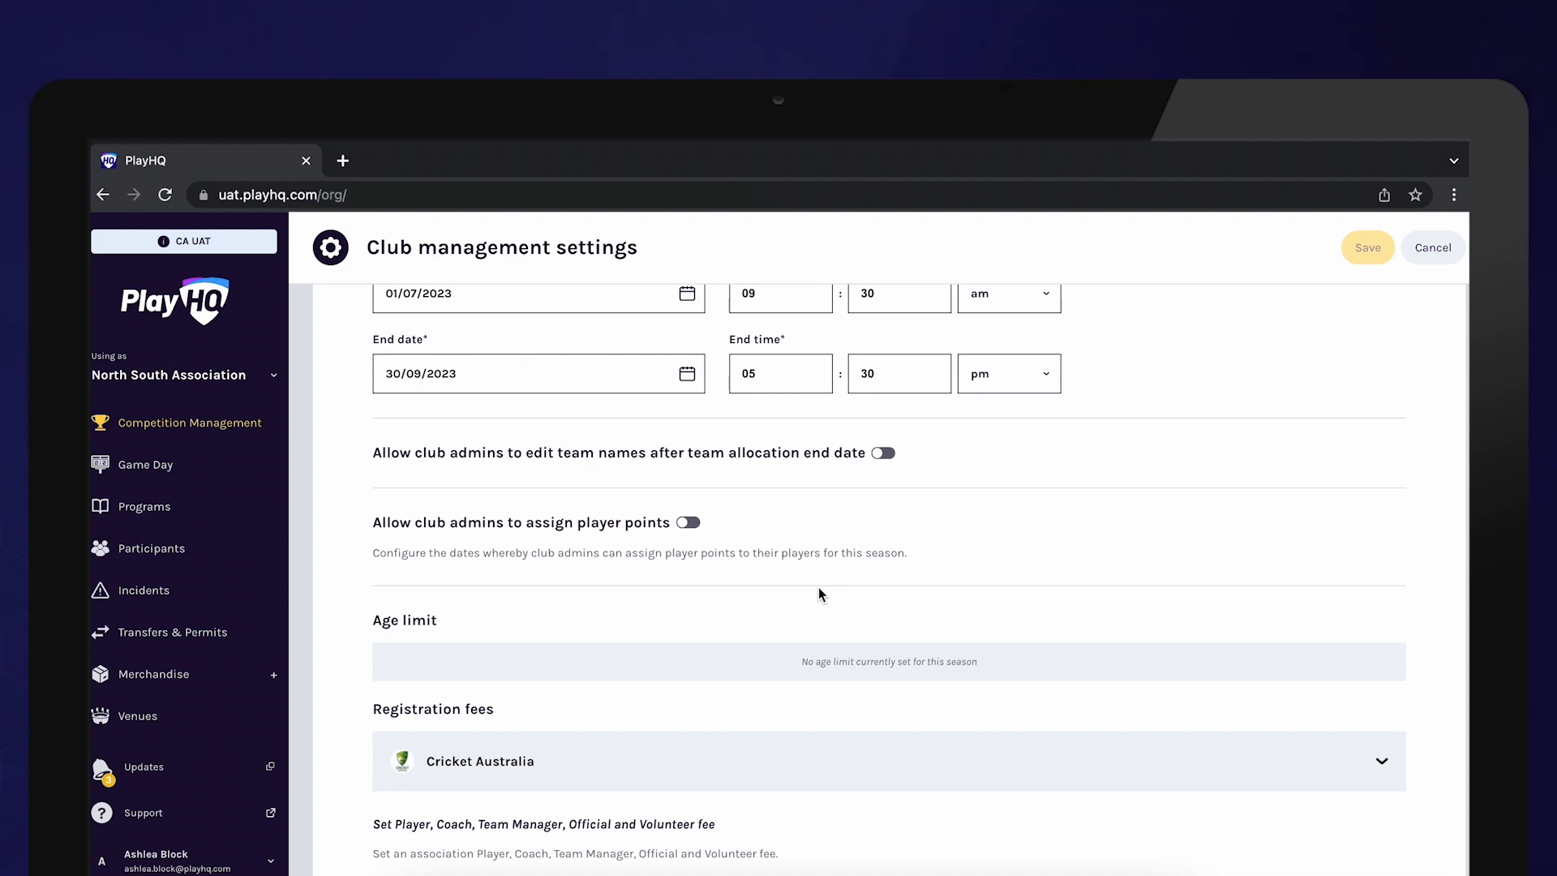
pyautogui.click(689, 524)
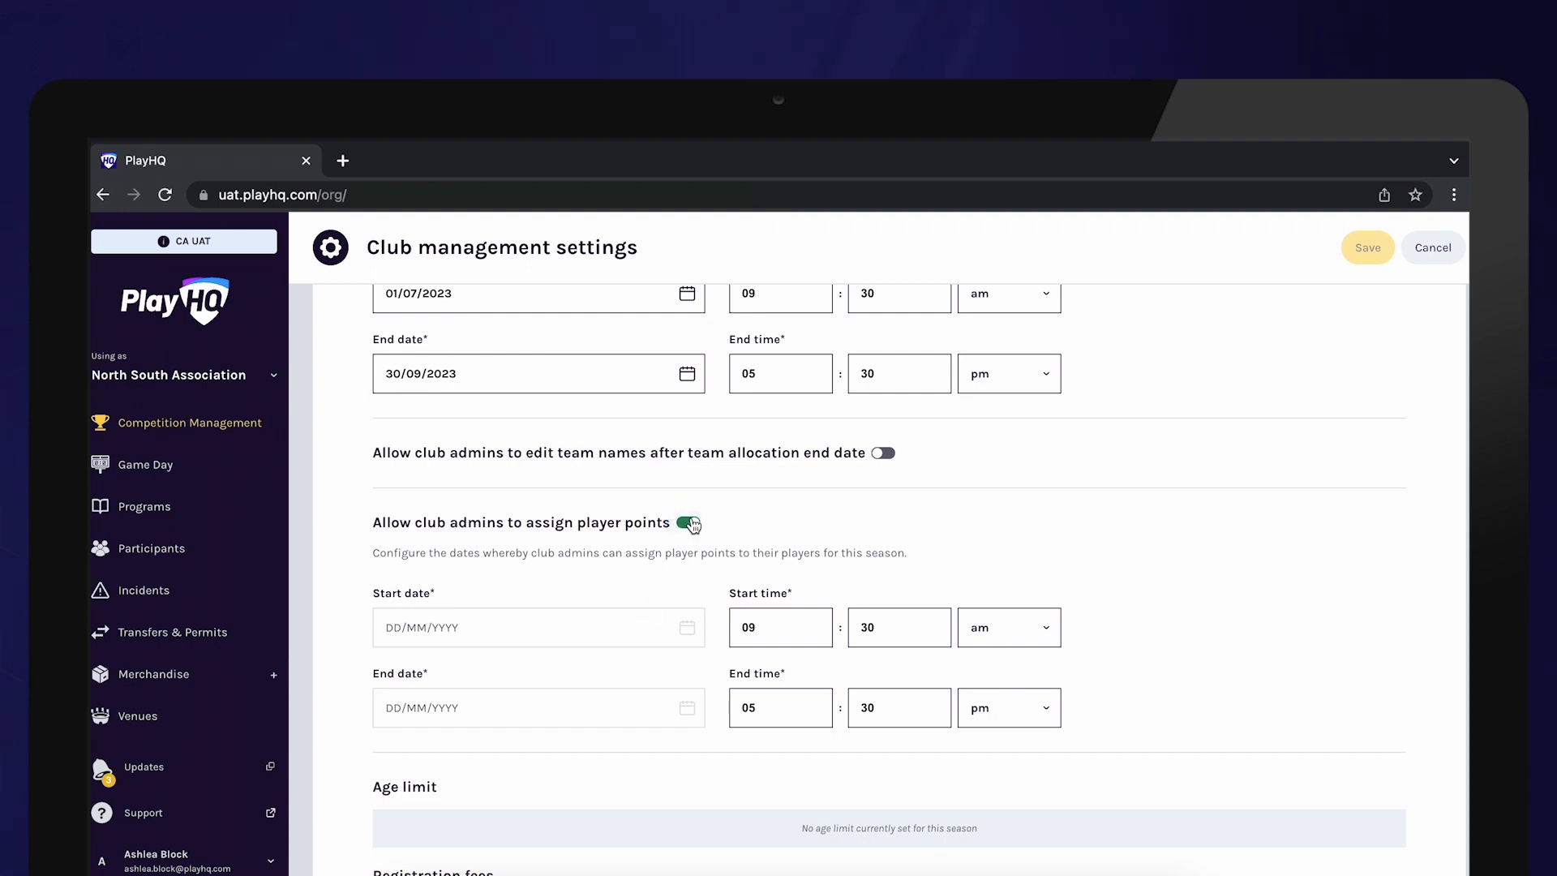
pyautogui.scroll(-3, 689, 524)
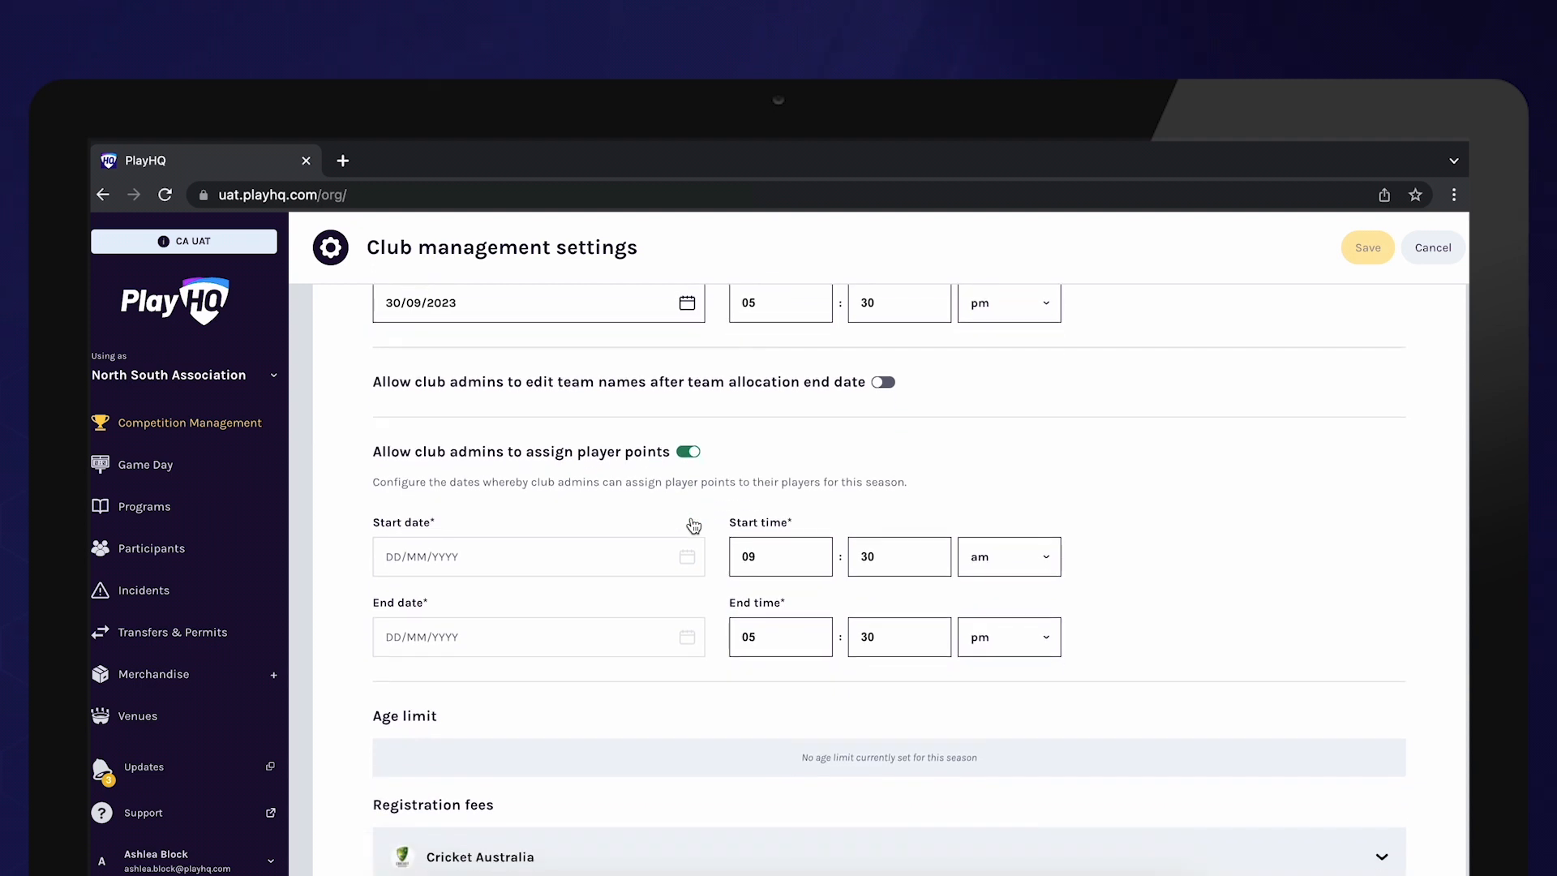
pyautogui.click(614, 509)
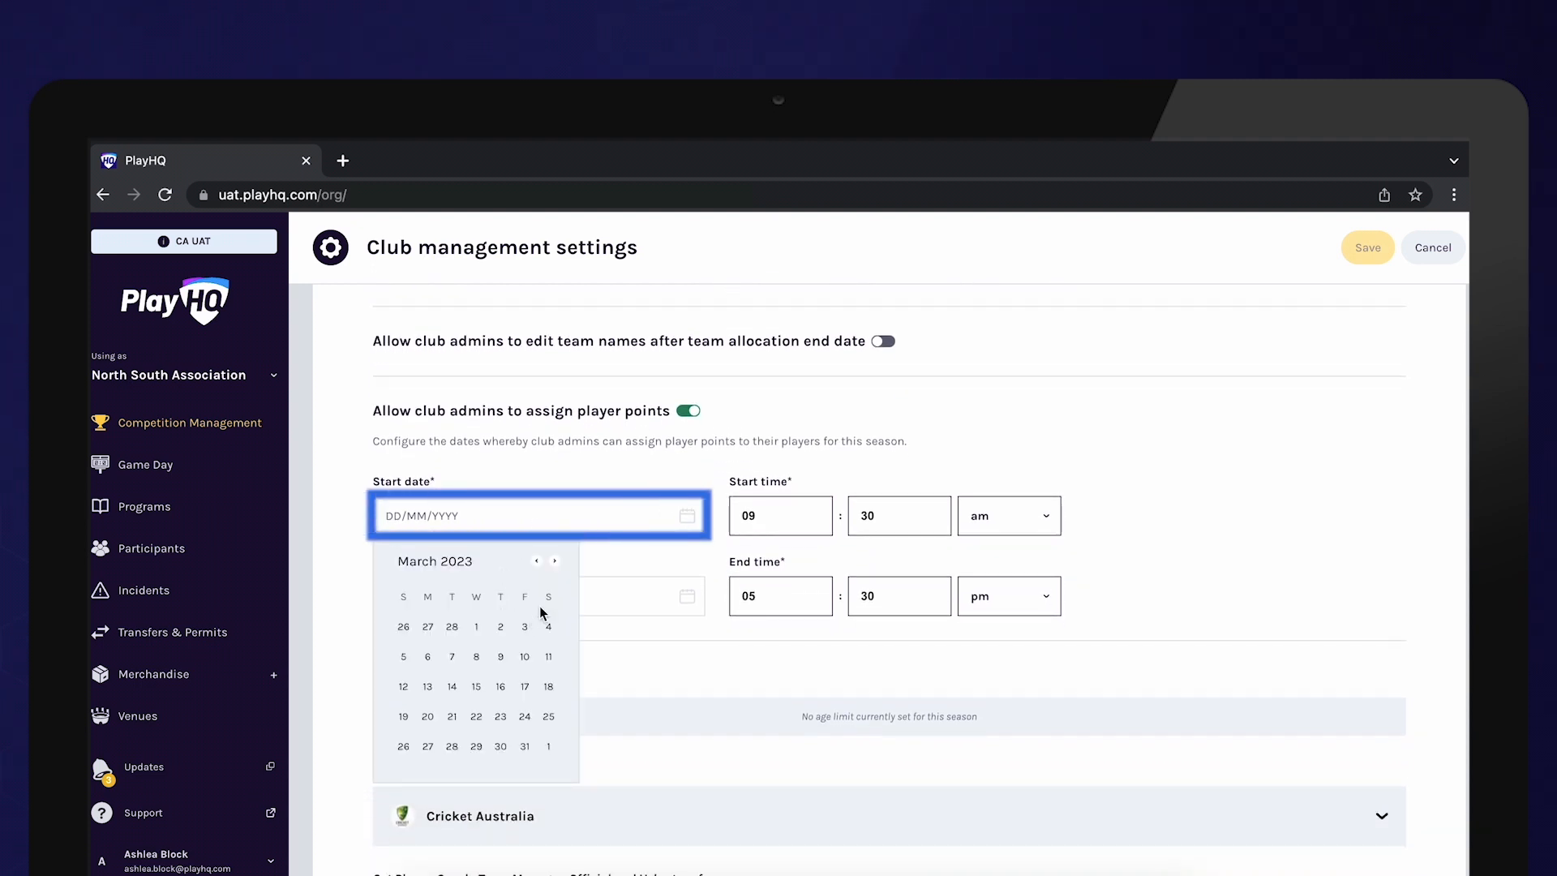
pyautogui.click(556, 561)
pyautogui.click(555, 561)
pyautogui.click(555, 561)
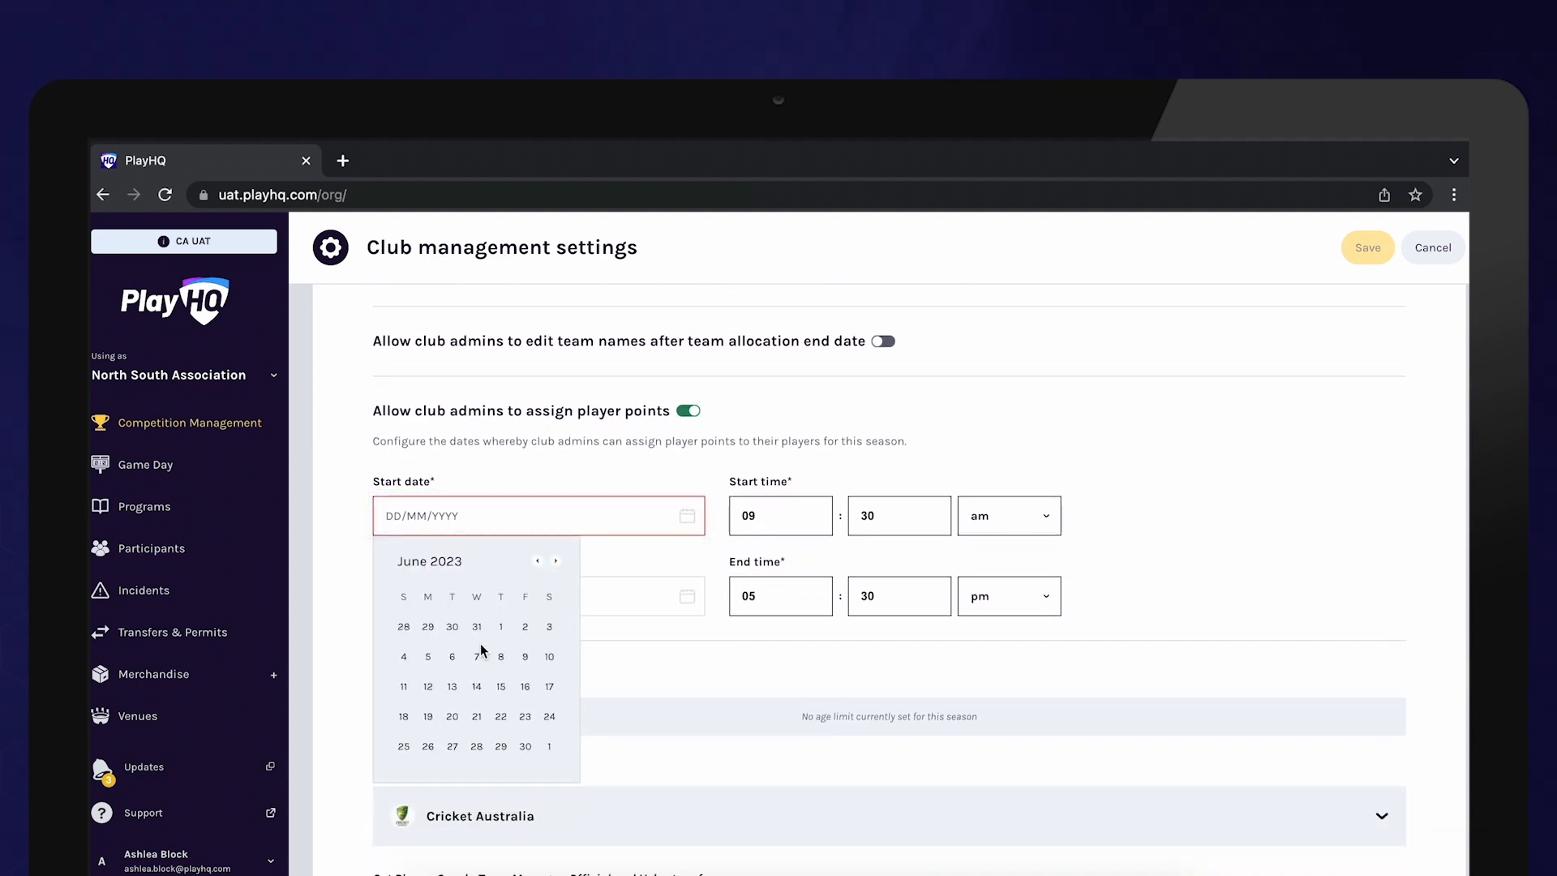
pyautogui.click(501, 627)
# Set the end date for assigning player points to 30/09/2023
pyautogui.click(591, 594)
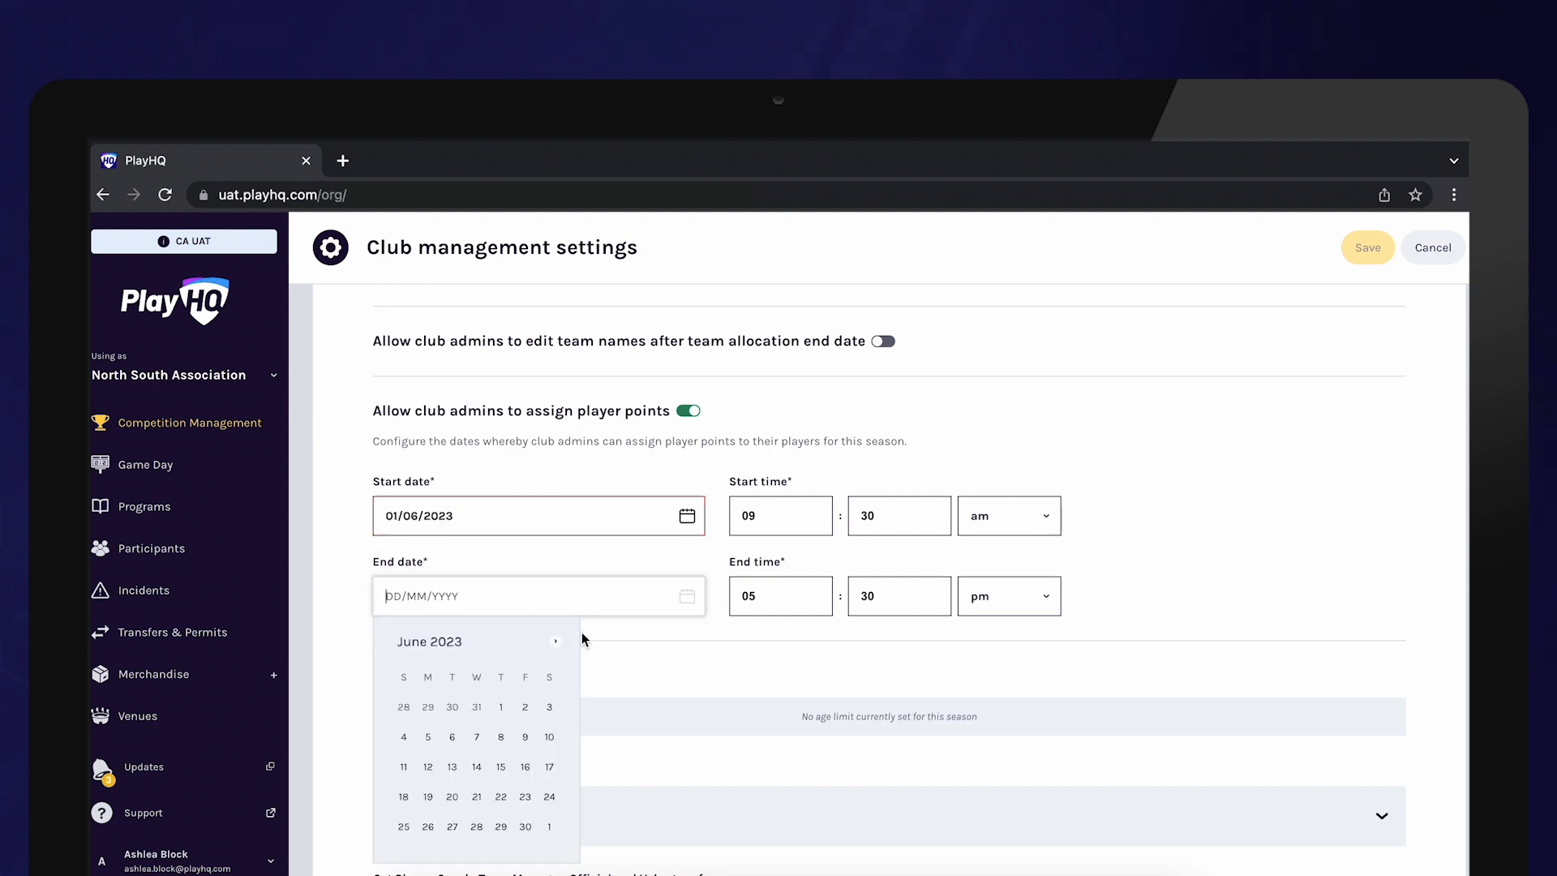
pyautogui.click(555, 642)
pyautogui.click(555, 641)
pyautogui.click(555, 642)
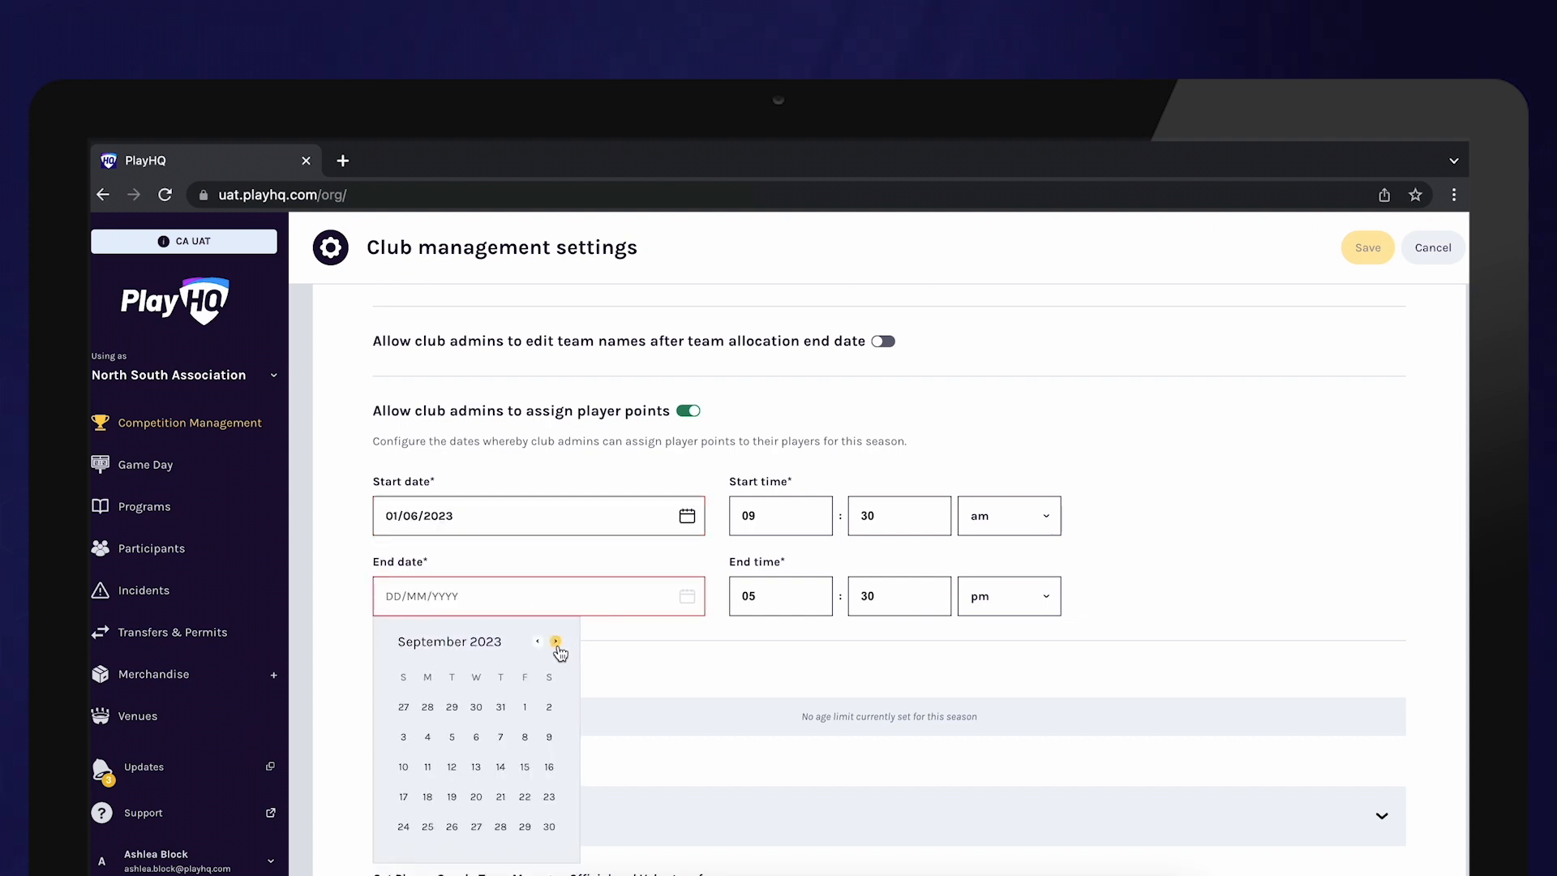
pyautogui.click(549, 826)
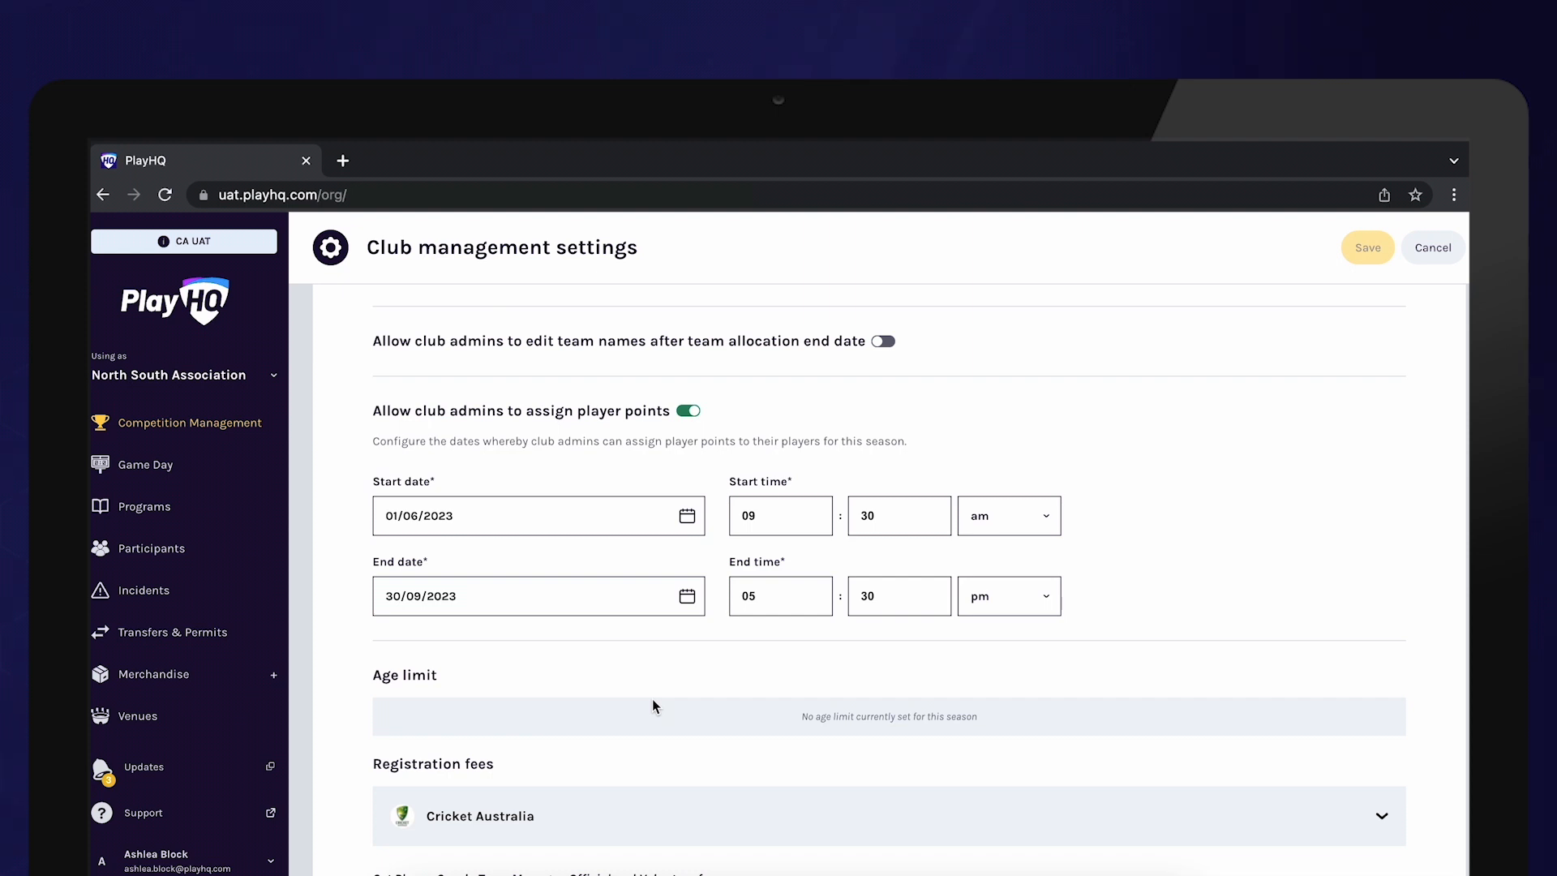
pyautogui.scroll(-2, 652, 702)
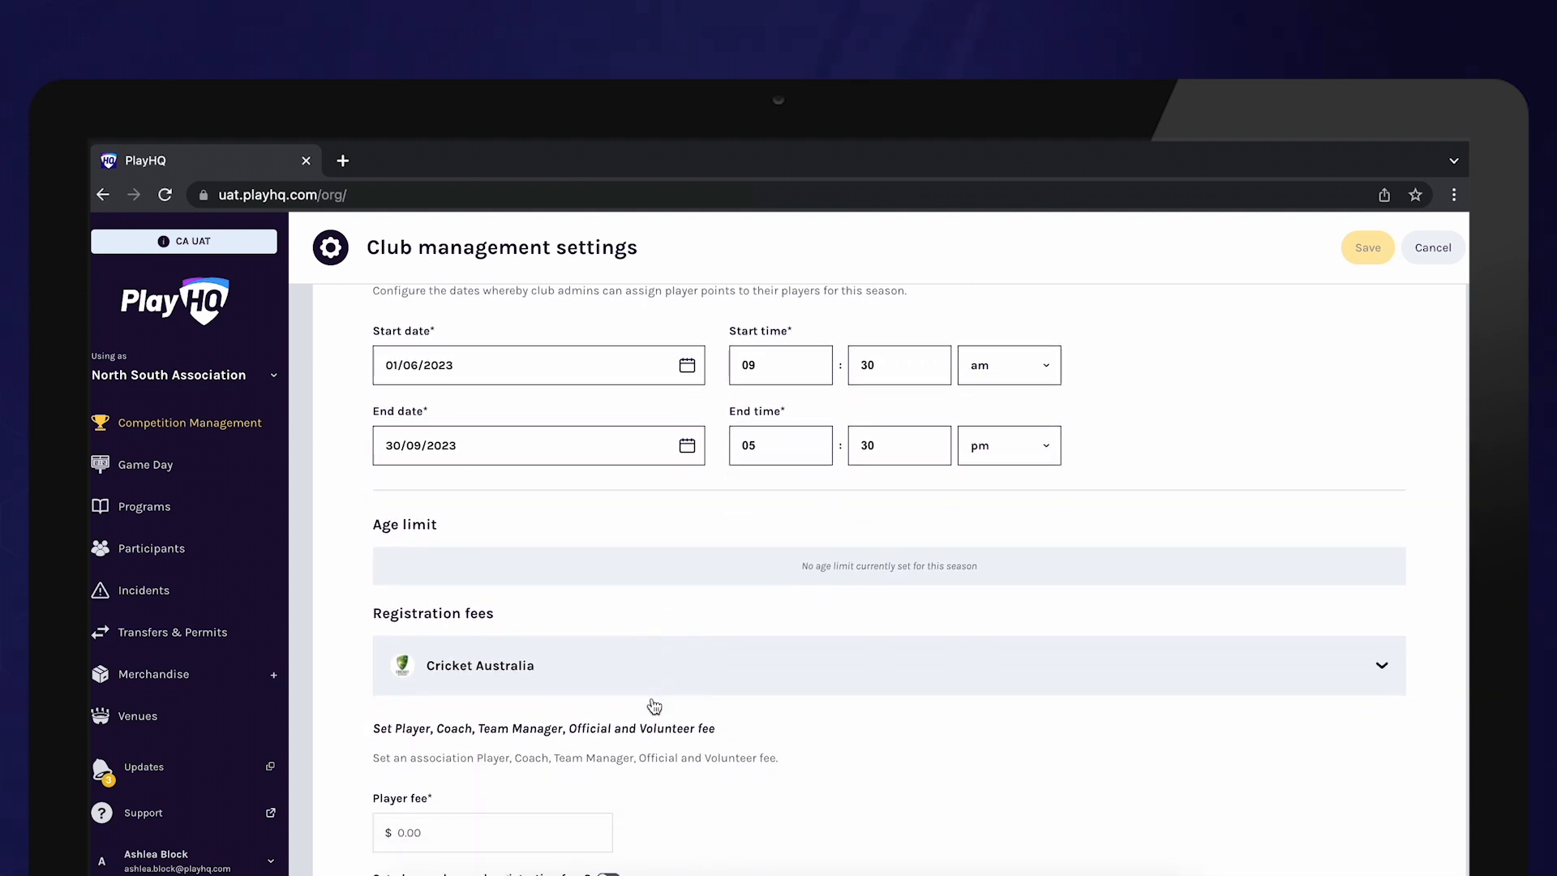
# Review the breakdown of Cricket Australia's registration fees and collapse it again
pyautogui.scroll(-2, 653, 705)
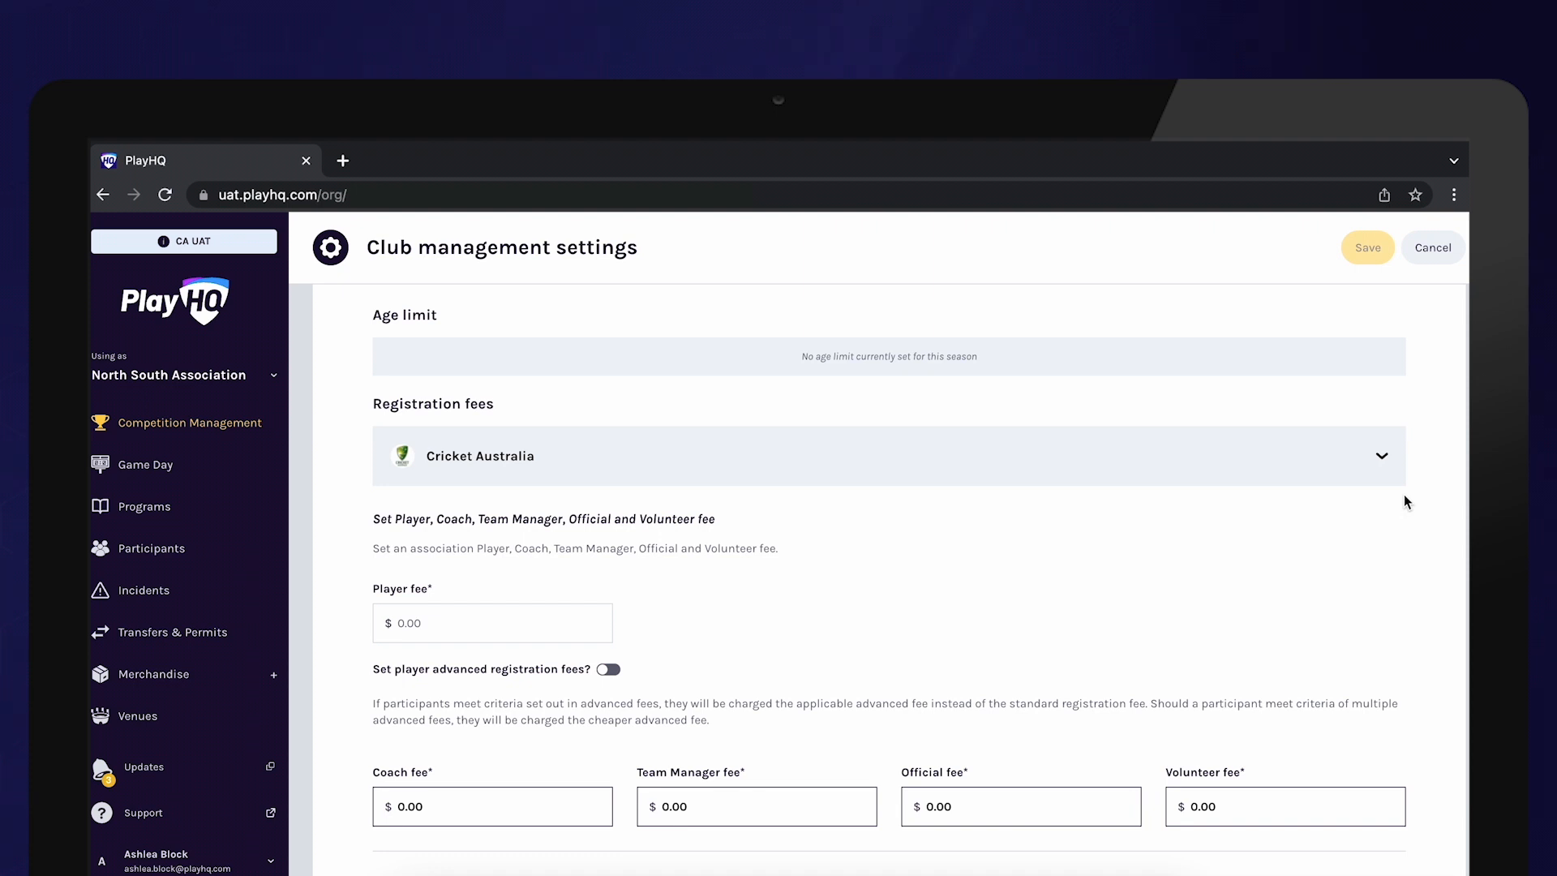
pyautogui.click(1382, 457)
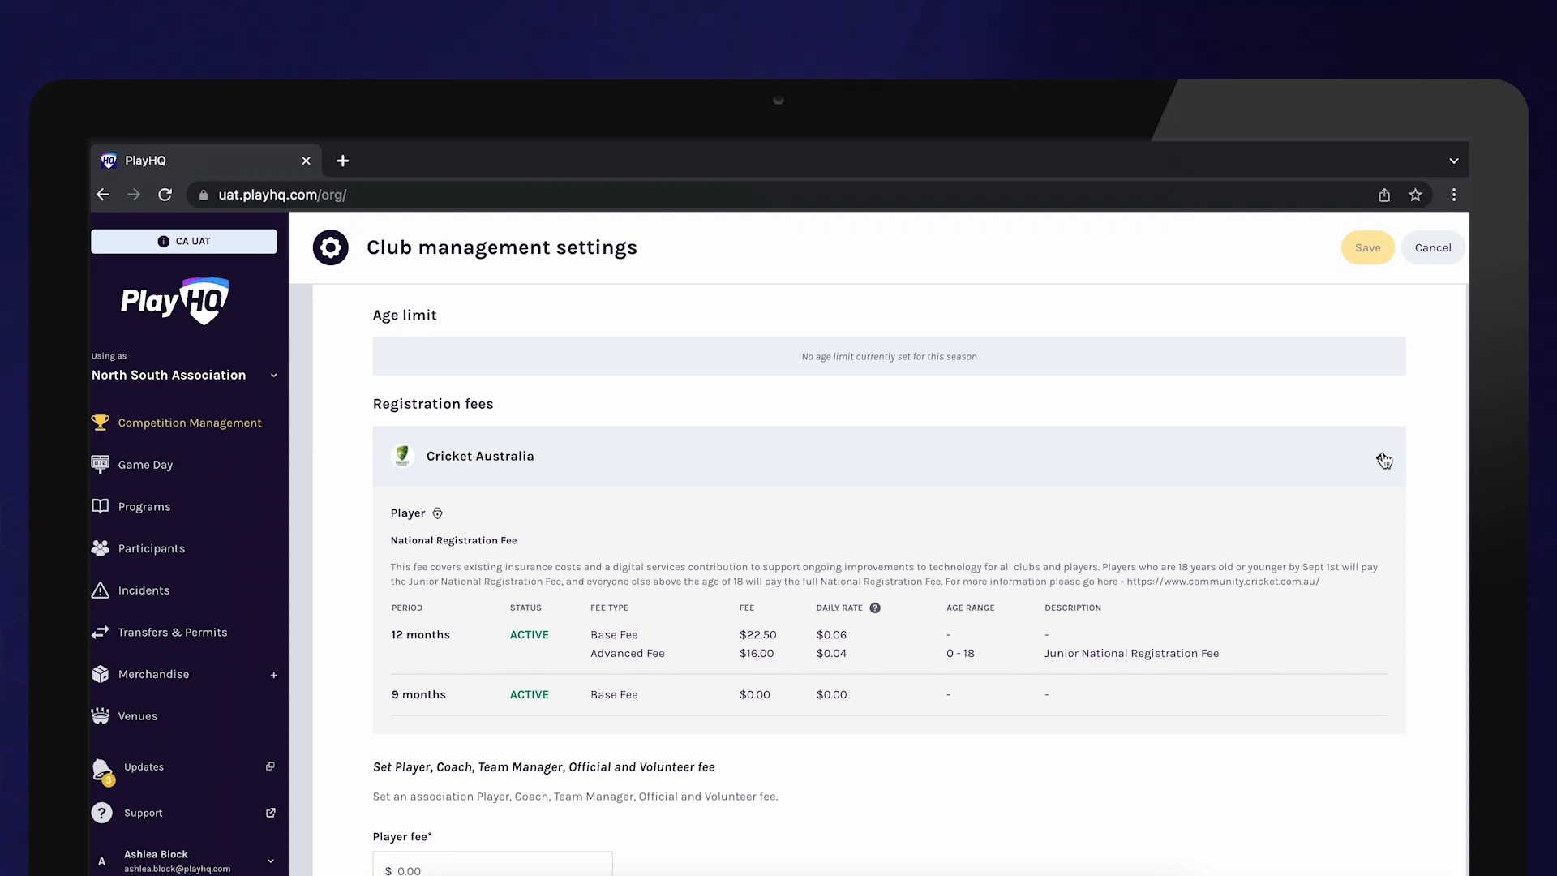
pyautogui.click(1383, 460)
# Set the association's player fee to $5.00
pyautogui.scroll(-1, 913, 613)
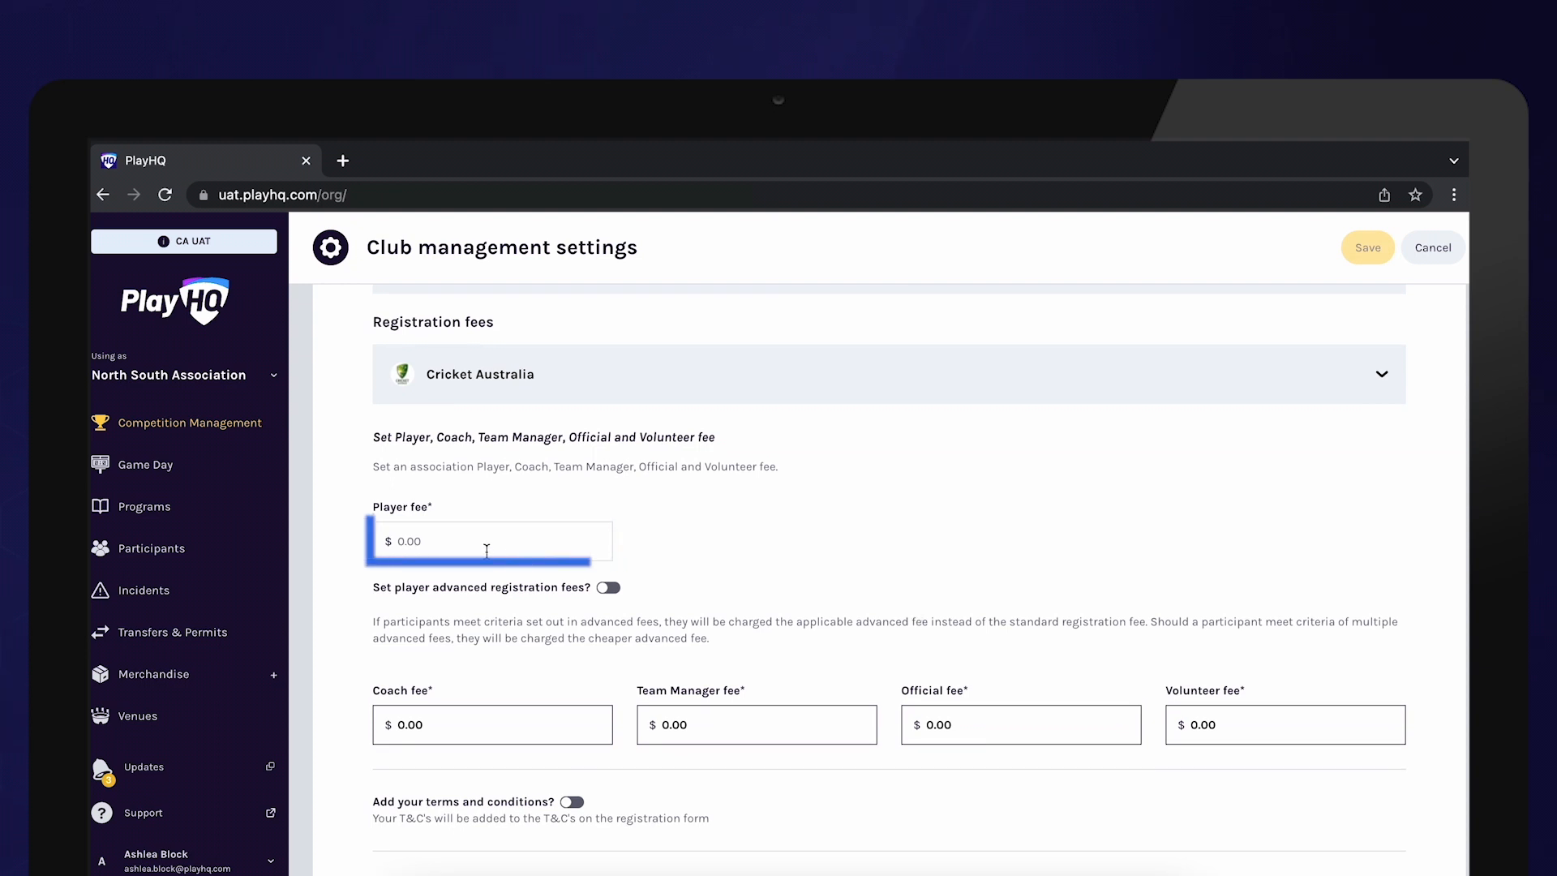
pyautogui.click(487, 550)
pyautogui.write('5.')
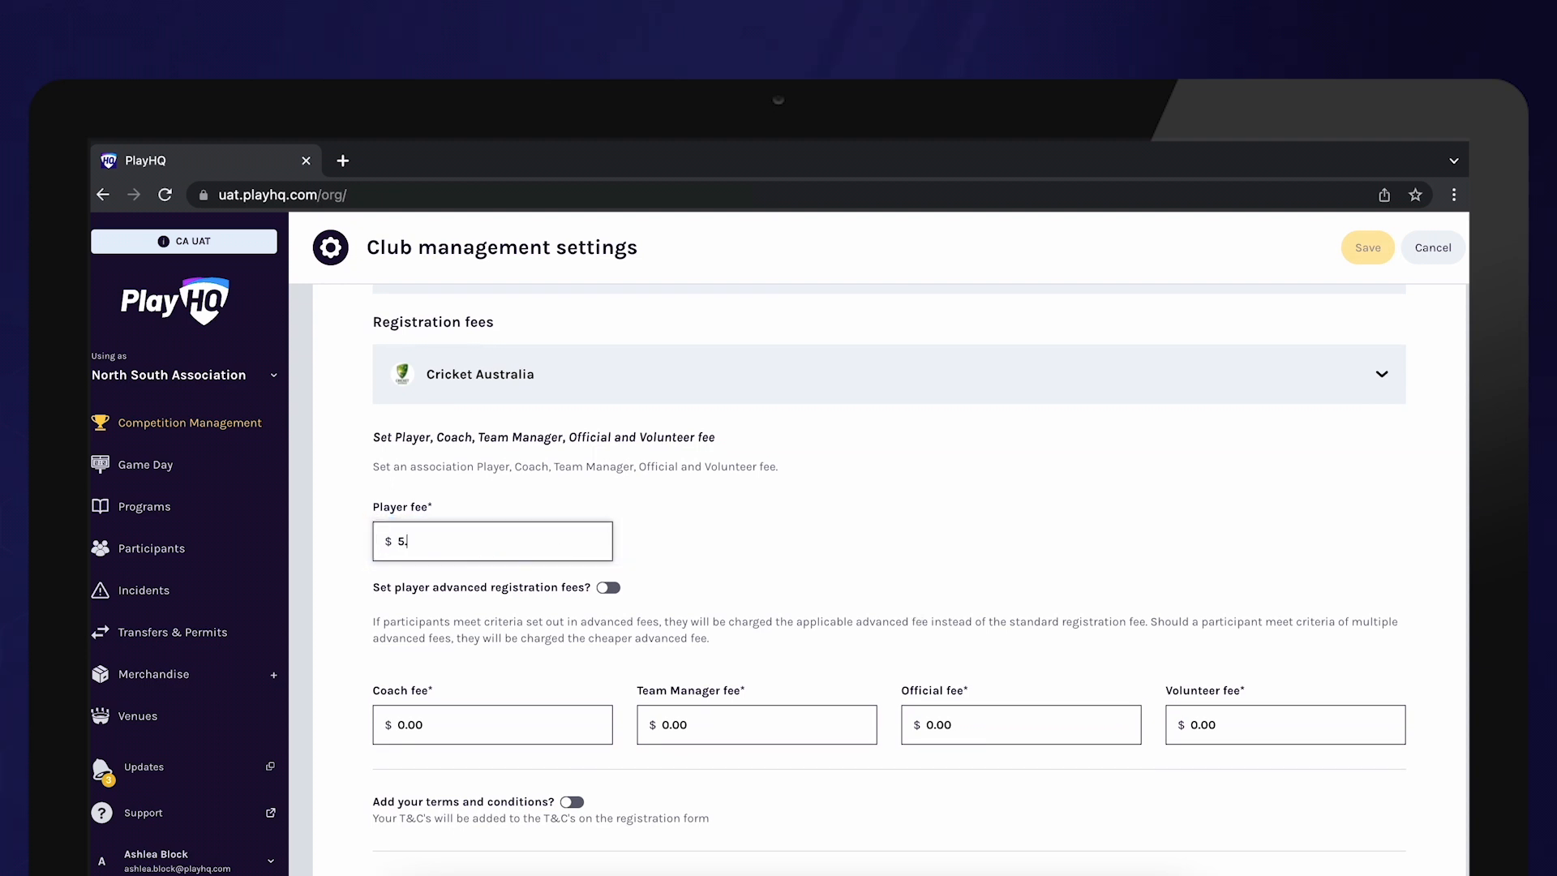
pyautogui.write('00')
# Enable player advanced registration fees and calculate the player's age as at 01/06/2023
pyautogui.scroll(-1, 425, 529)
pyautogui.click(608, 485)
pyautogui.scroll(-1, 634, 610)
pyautogui.scroll(-3, 634, 610)
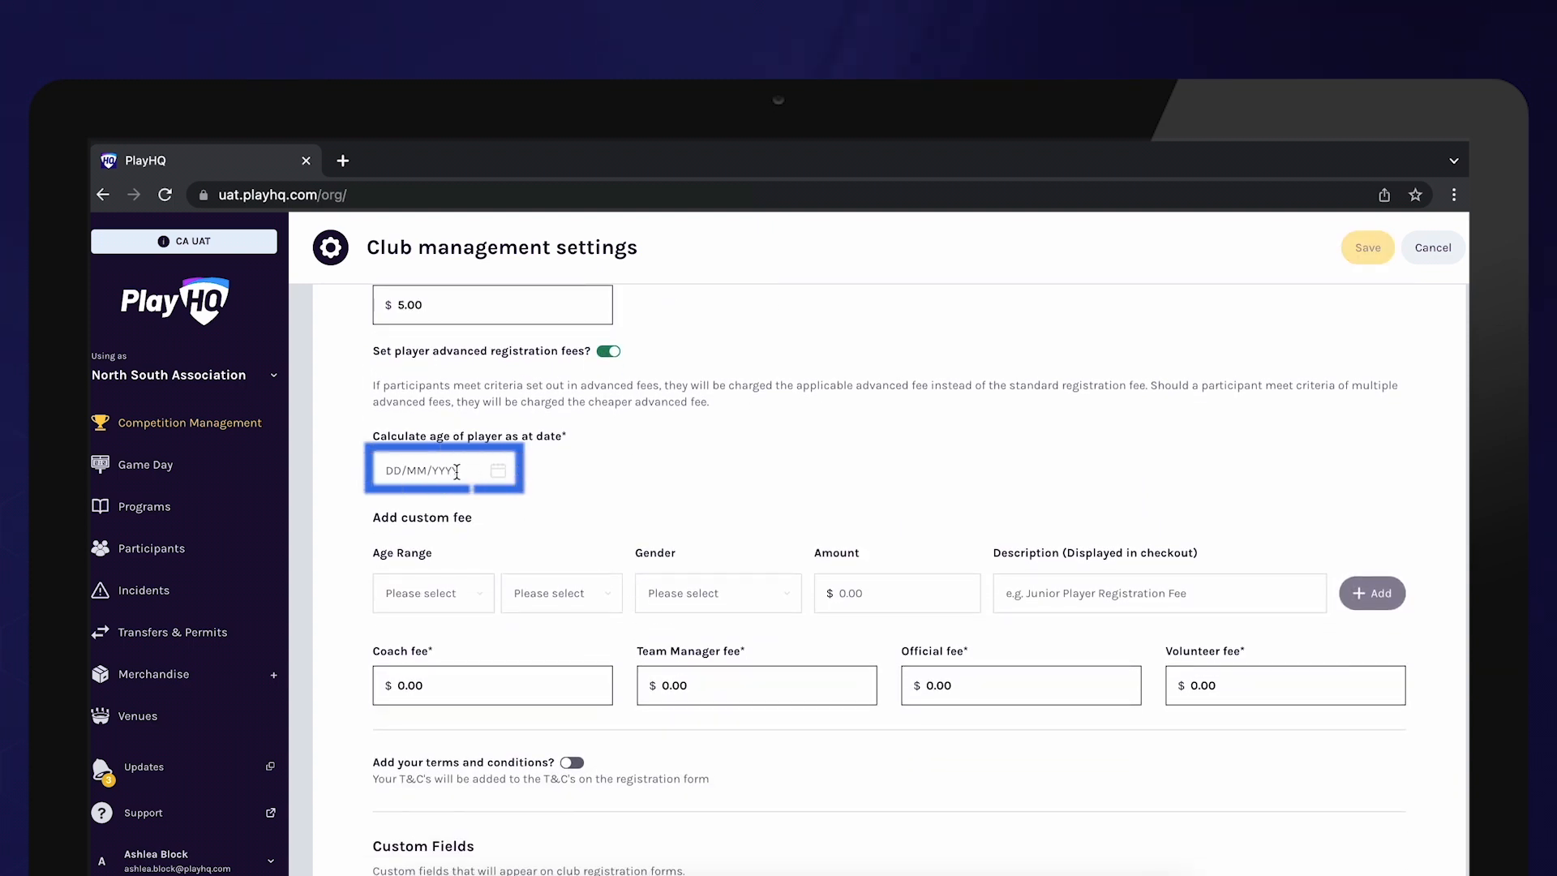
pyautogui.click(456, 471)
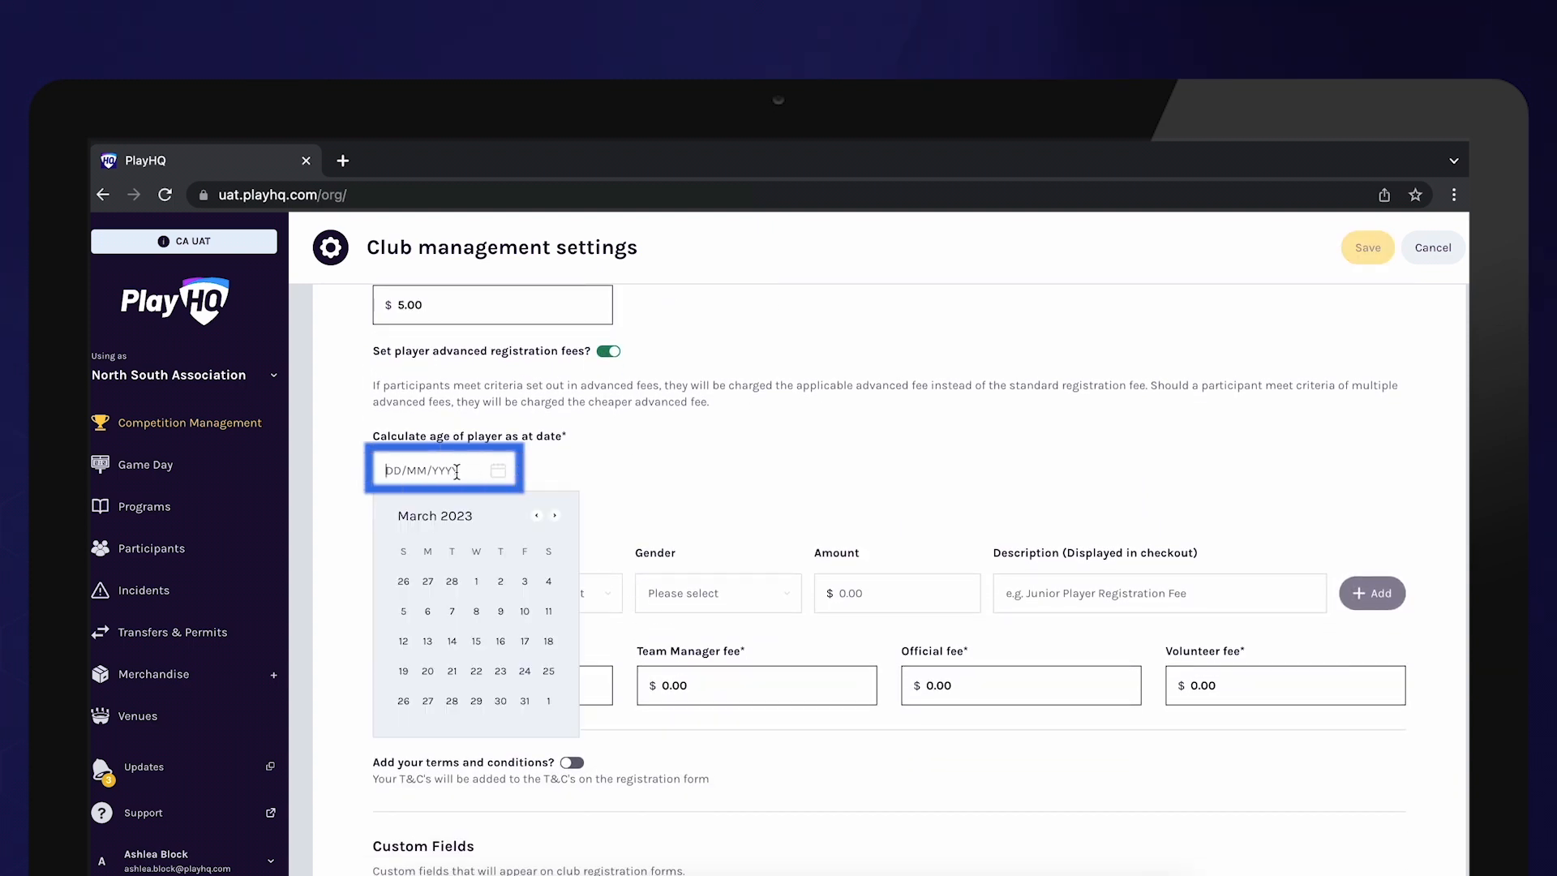
pyautogui.click(556, 516)
pyautogui.click(556, 516)
pyautogui.click(556, 516)
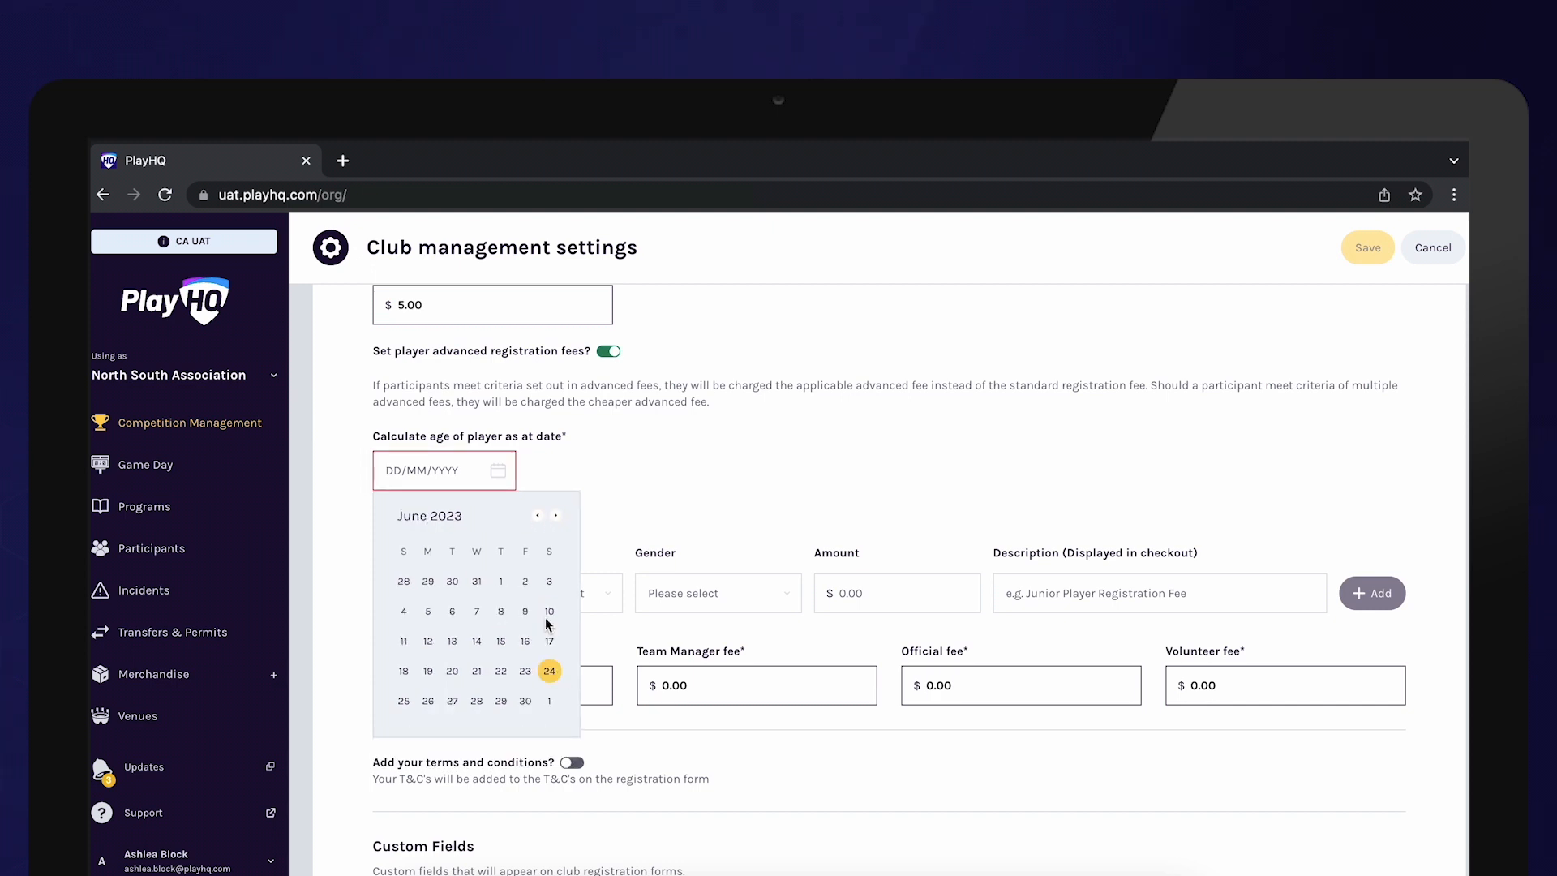
pyautogui.click(500, 580)
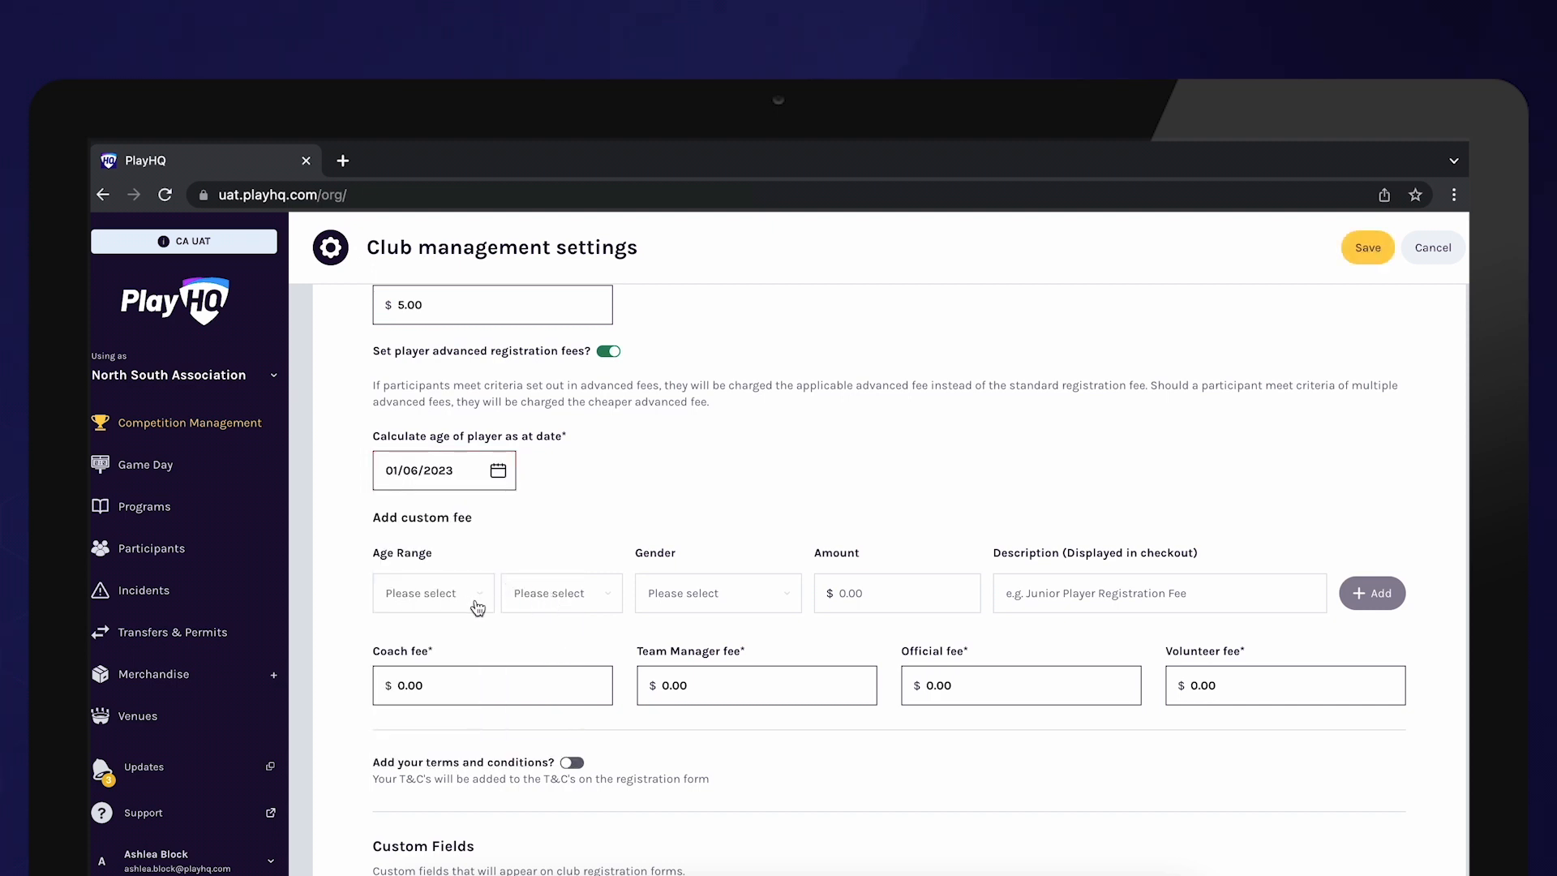
# Set the custom fee's age range to 0–18 and its gender to All
pyautogui.click(478, 607)
pyautogui.click(401, 613)
pyautogui.click(582, 599)
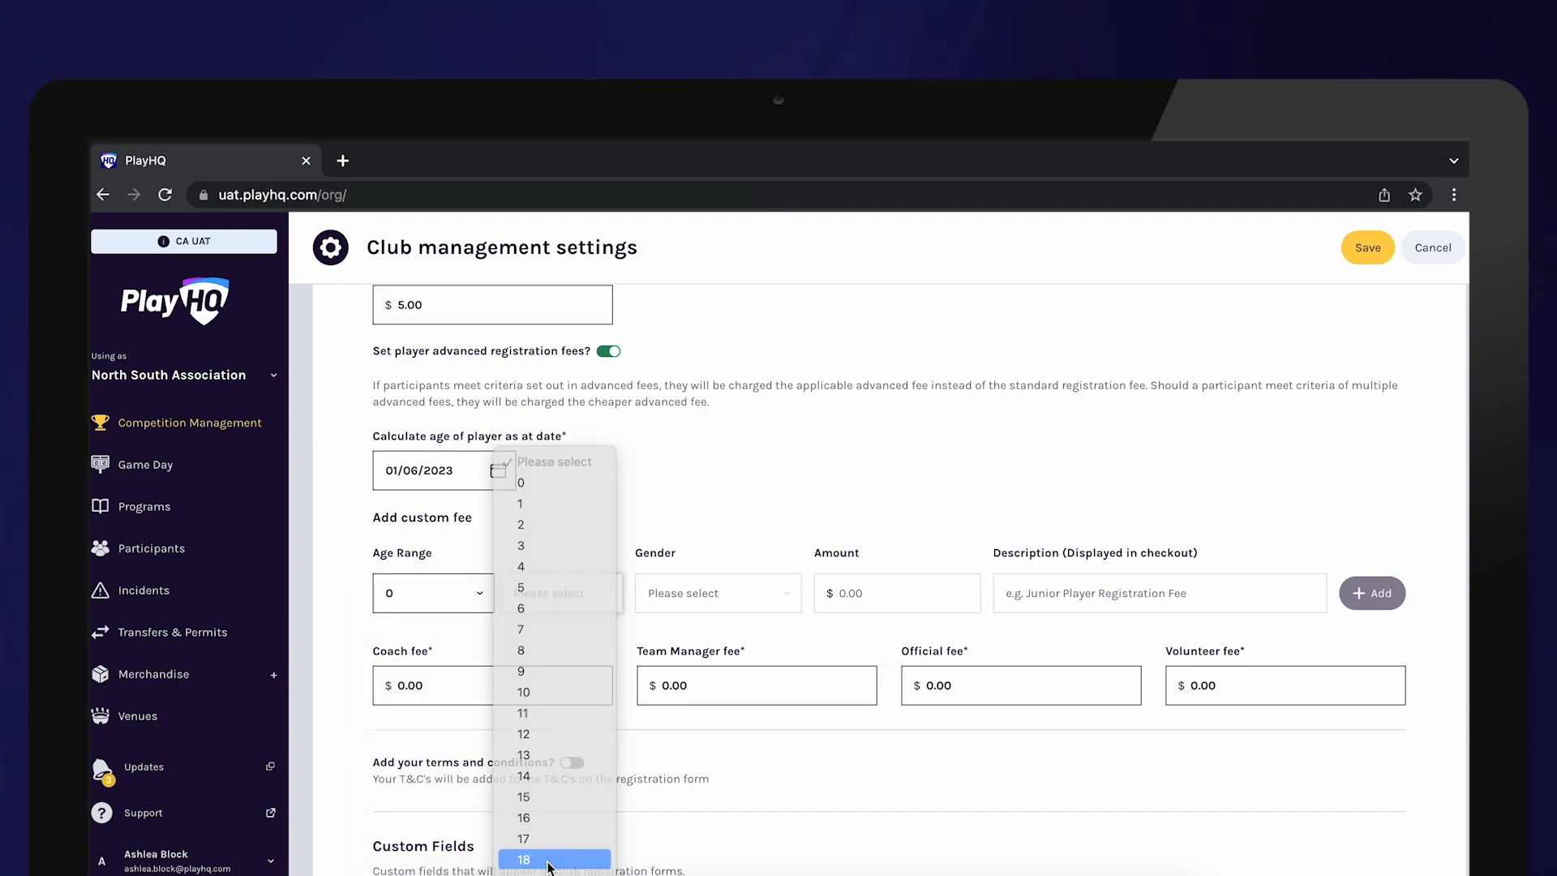
pyautogui.click(548, 861)
pyautogui.click(712, 592)
pyautogui.click(699, 613)
# Give the custom fee an amount of $2.50 and the description "Junior Fee", and add it
pyautogui.click(859, 583)
pyautogui.write('2.50')
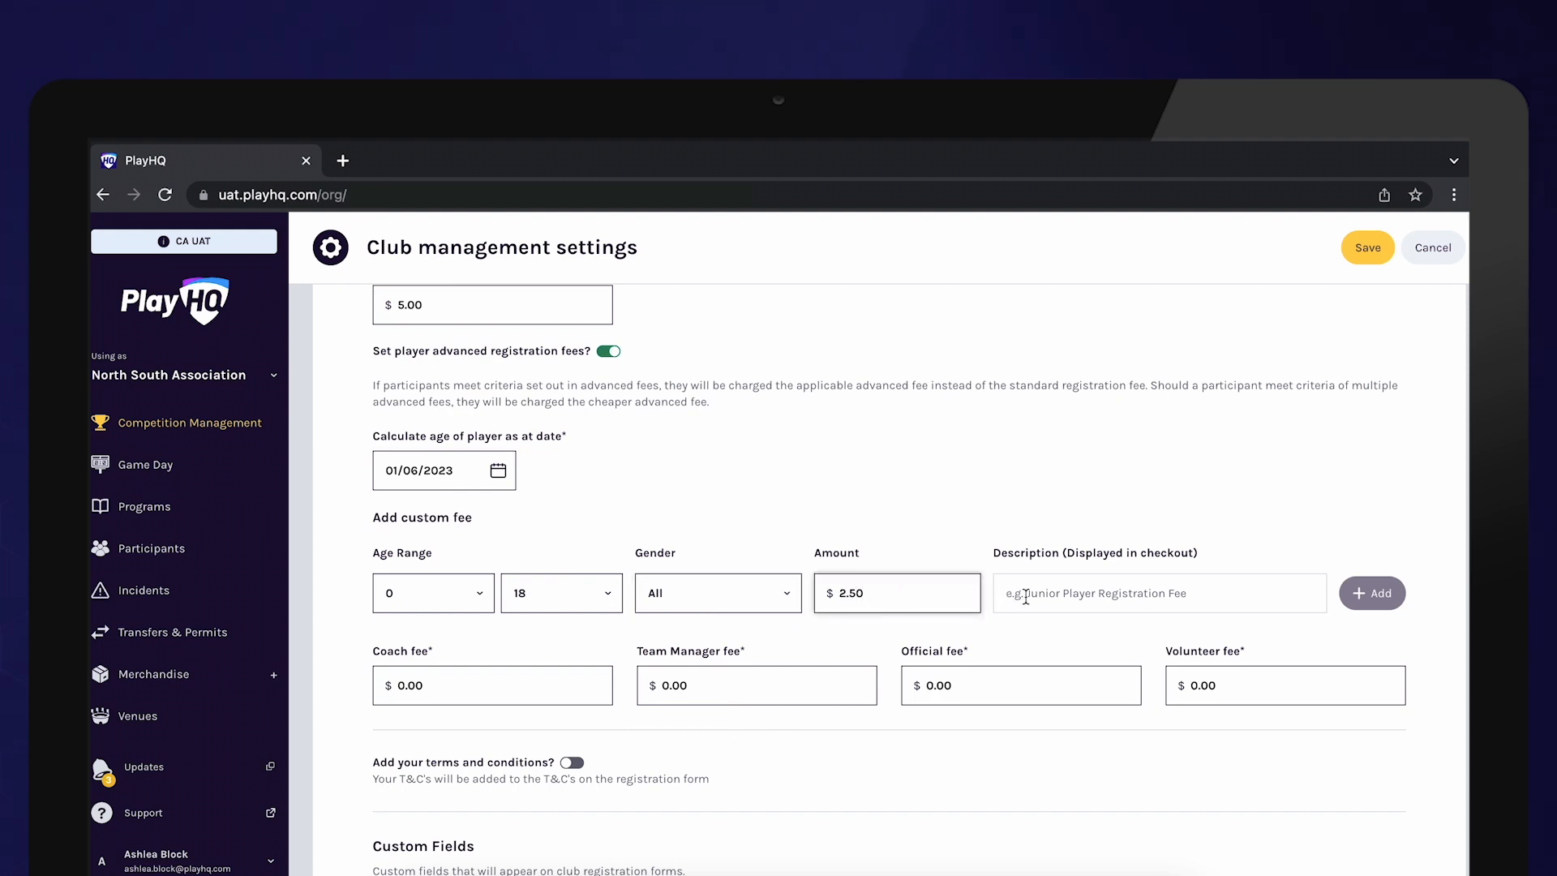
pyautogui.click(1025, 597)
pyautogui.write('Junior Fee')
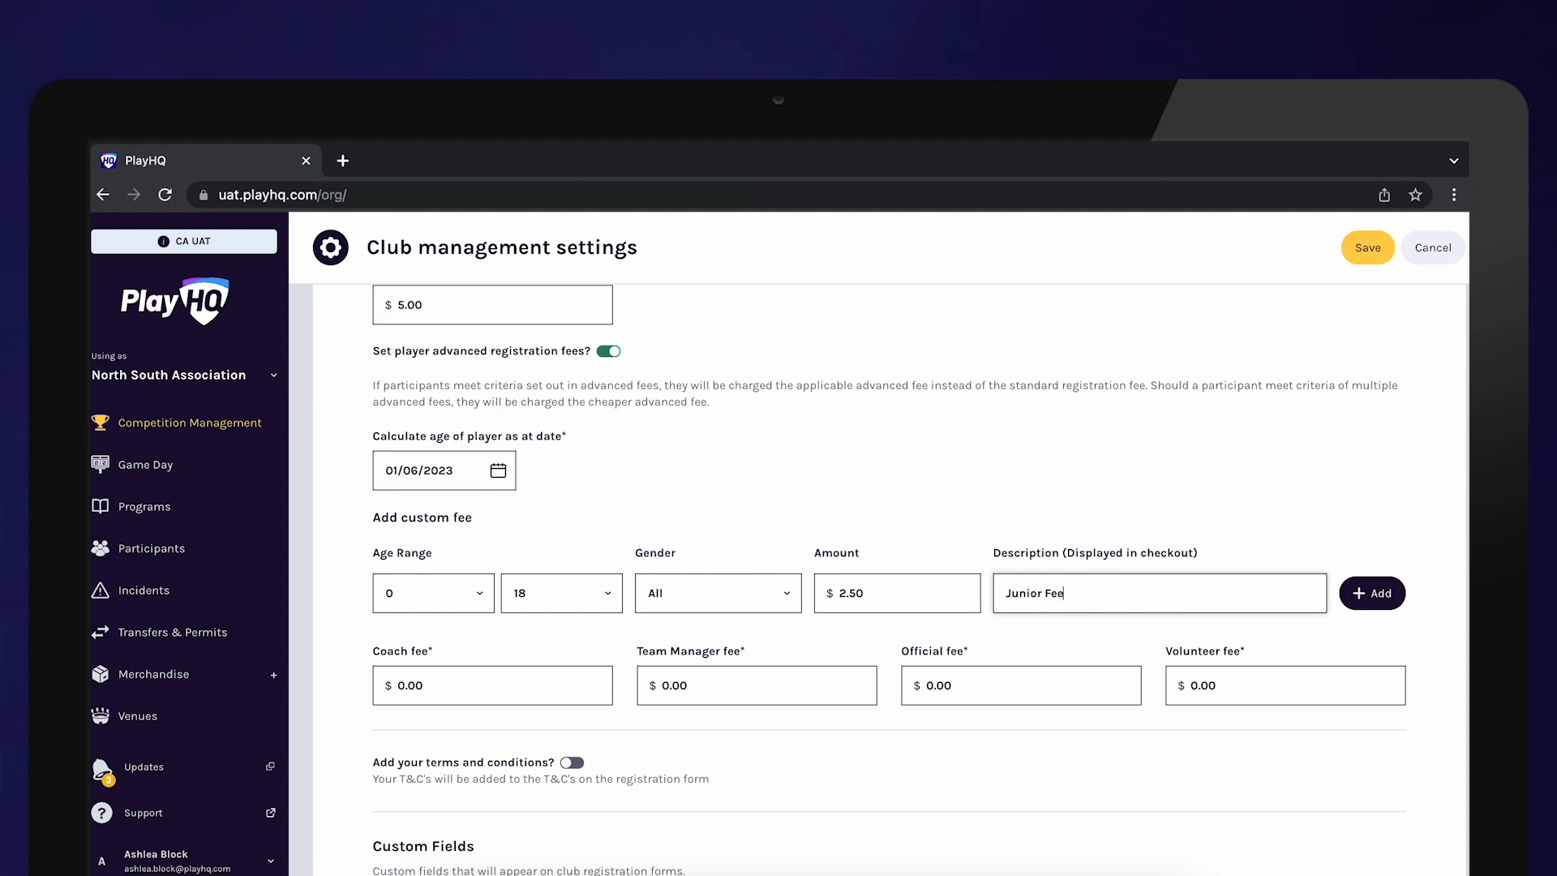
pyautogui.click(1013, 477)
pyautogui.click(1372, 603)
pyautogui.click(1372, 600)
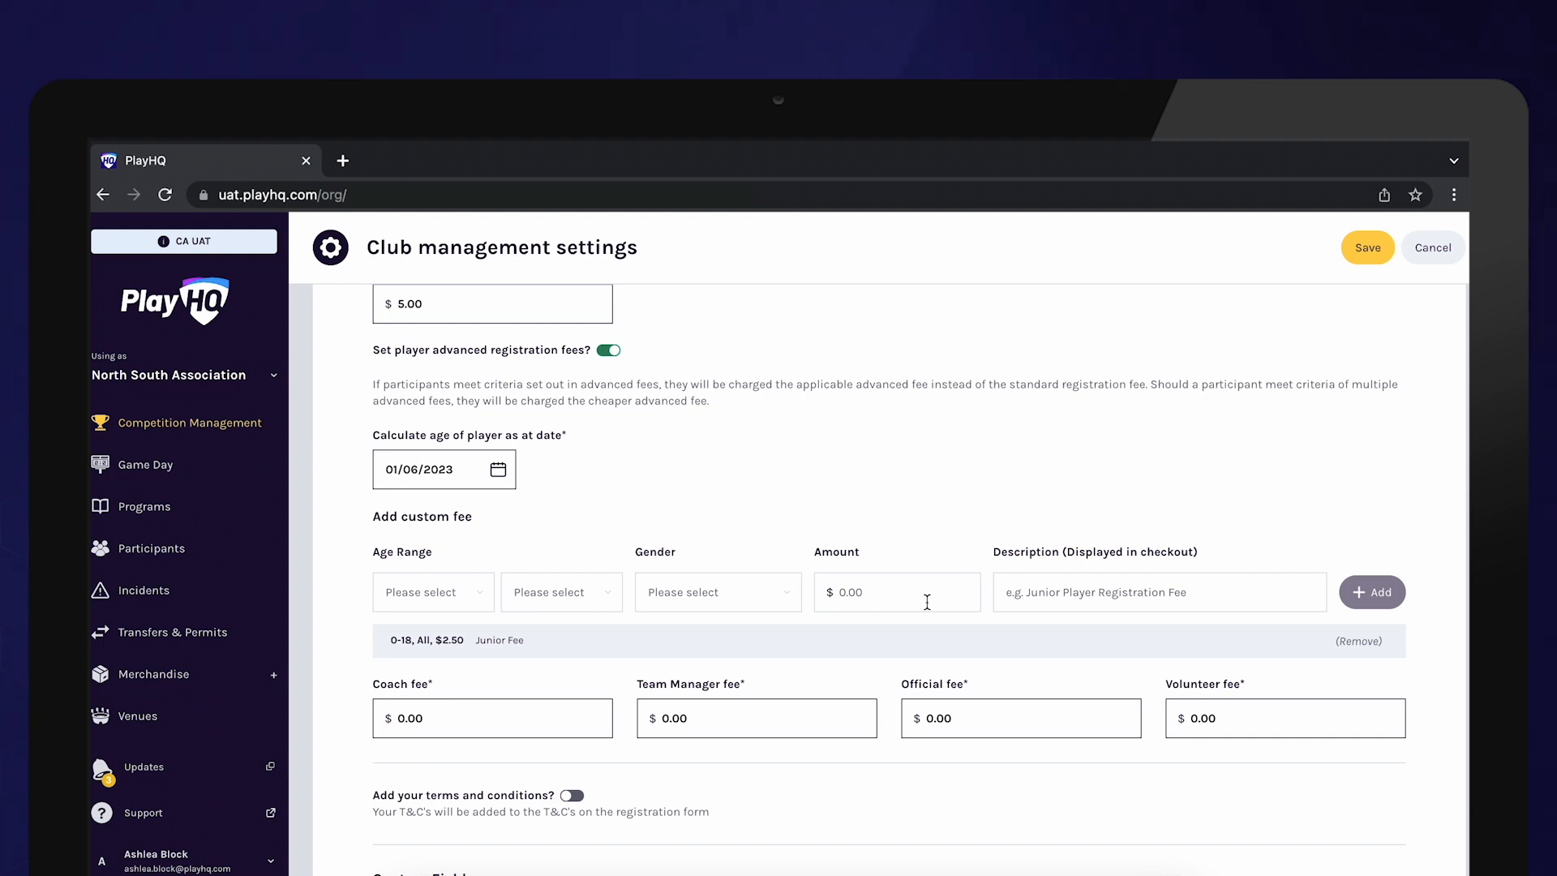
# Enable the association's own terms and conditions and save the club management settings
pyautogui.scroll(-2, 926, 602)
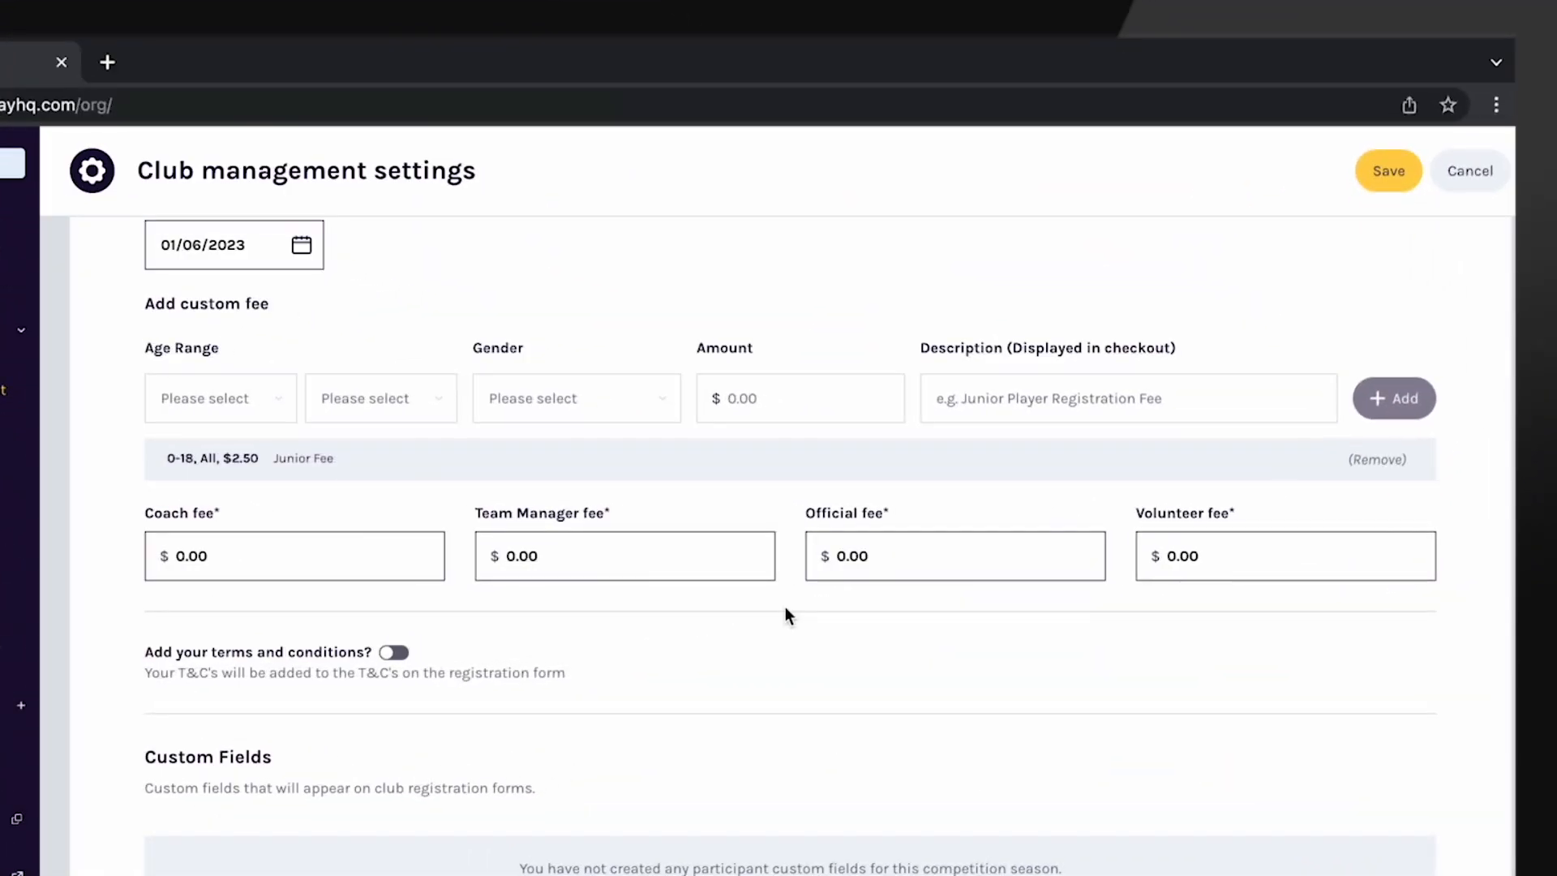
pyautogui.click(402, 663)
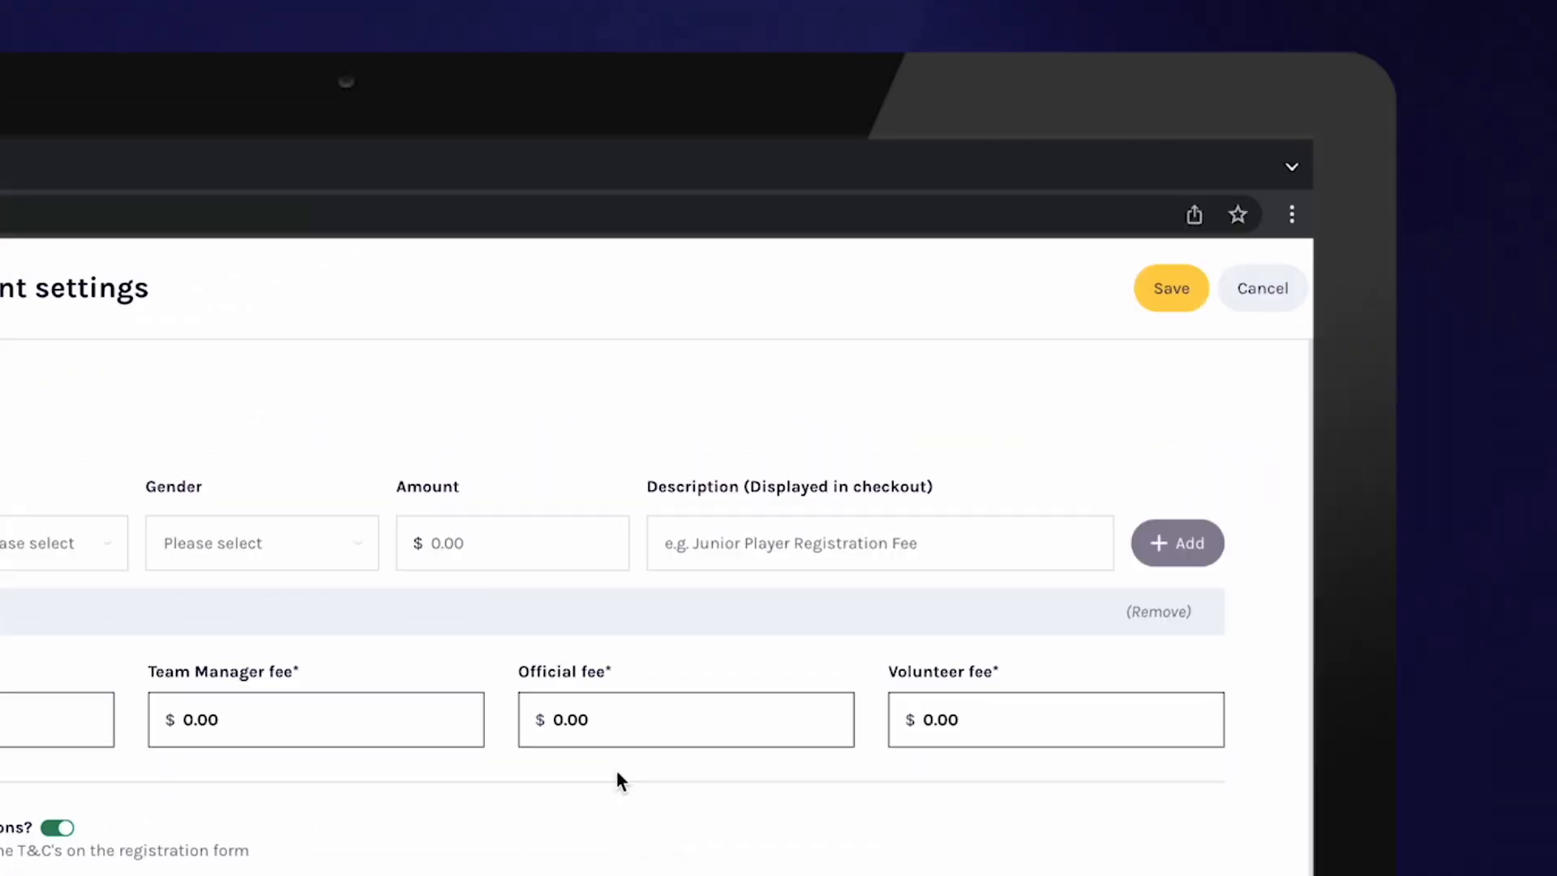
pyautogui.scroll(3, 895, 610)
pyautogui.click(1176, 295)
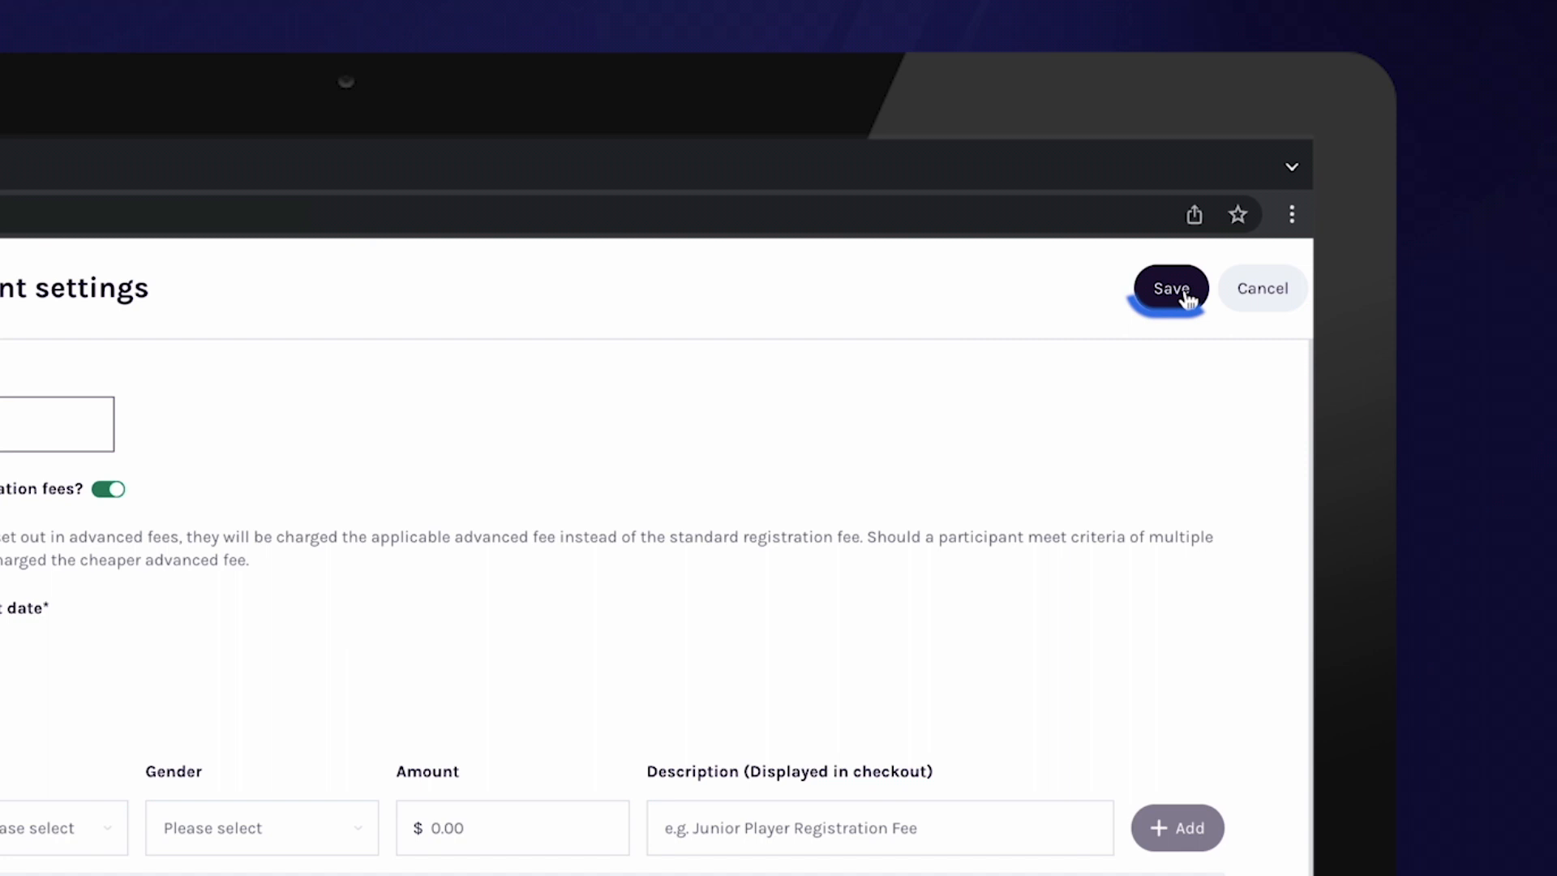
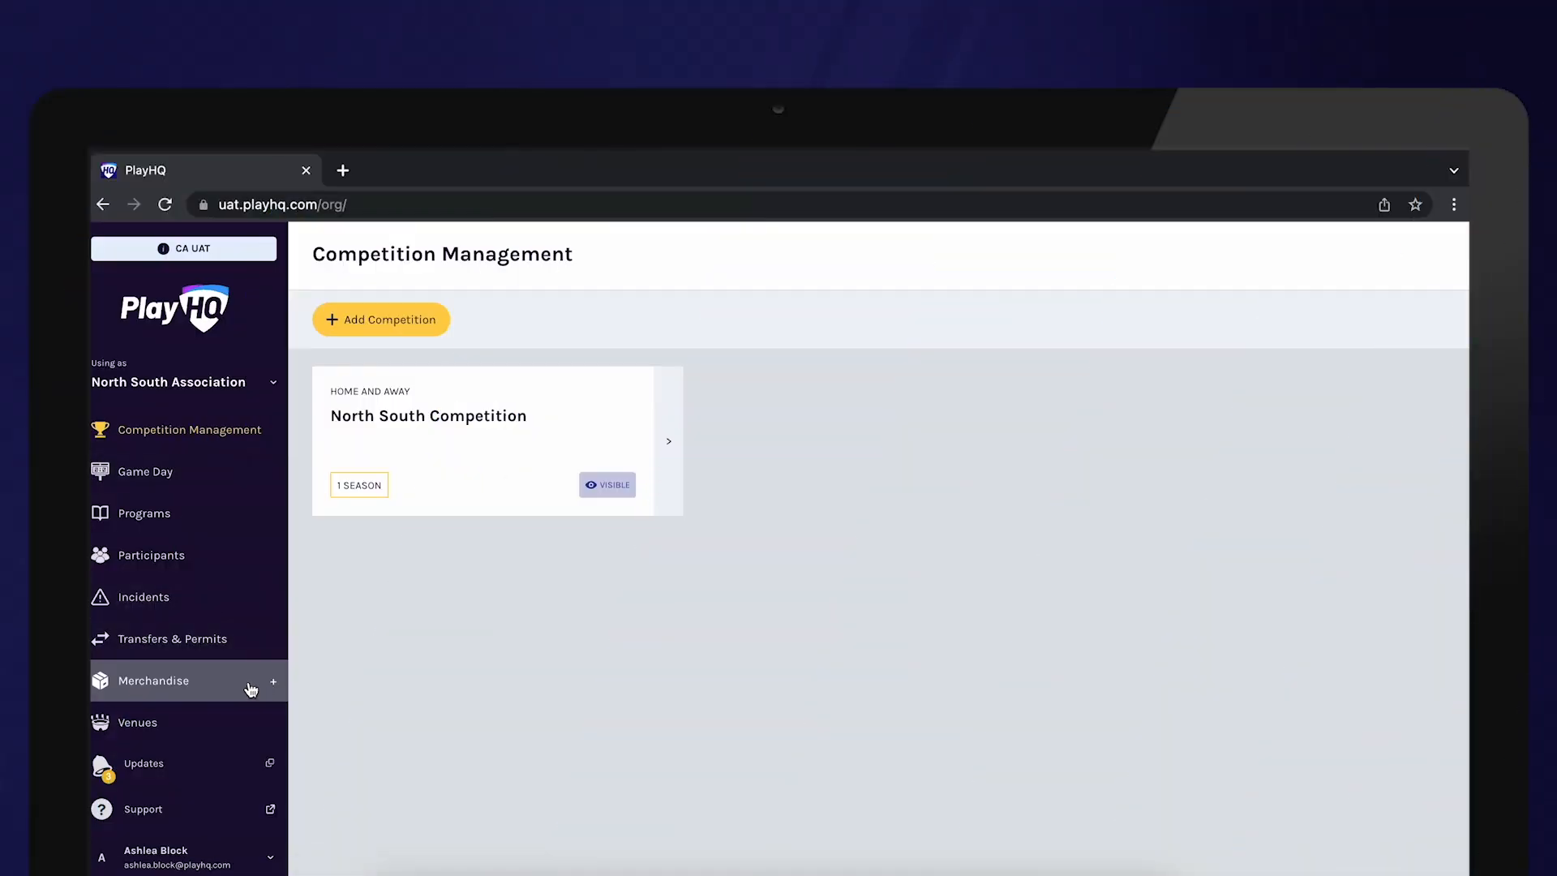
# Create a new merchandise product named "Polo Shirt"
pyautogui.scroll(-2, 249, 685)
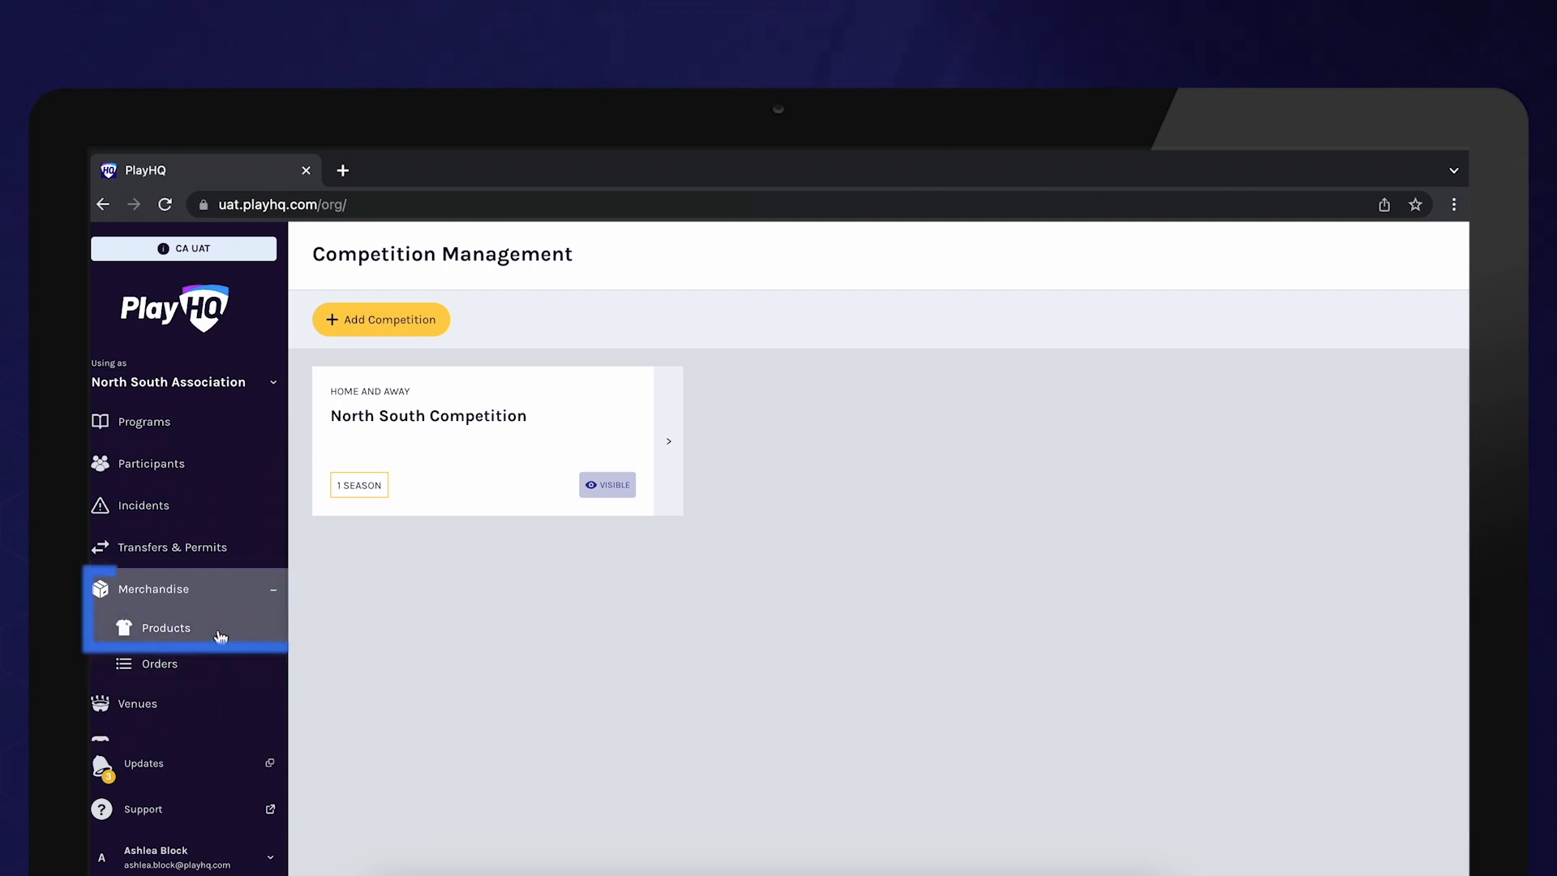
pyautogui.click(220, 635)
pyautogui.click(381, 326)
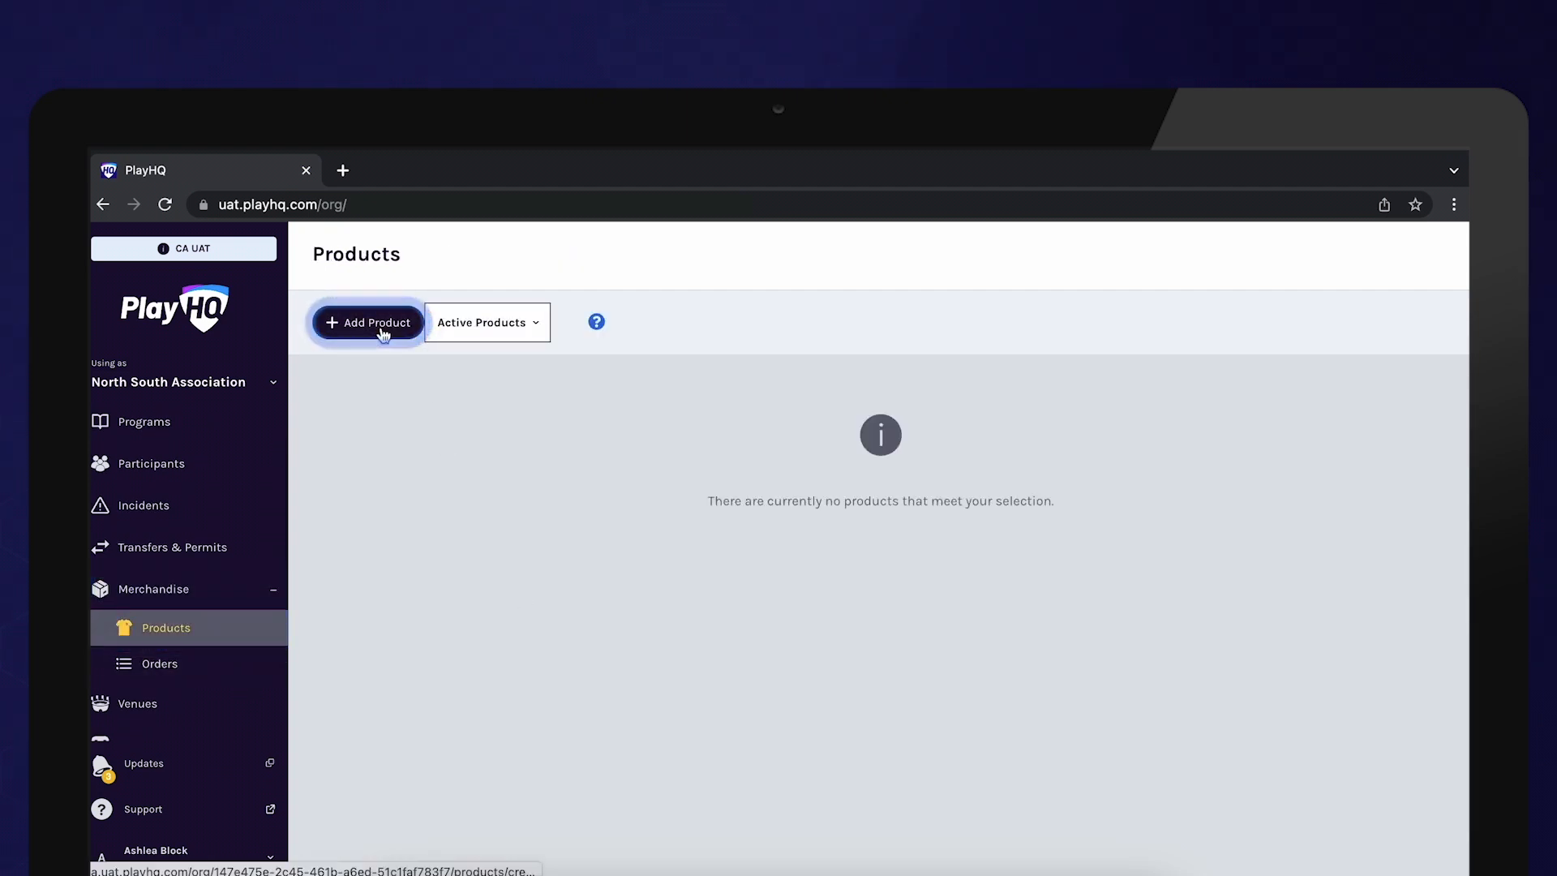
pyautogui.click(526, 434)
pyautogui.write('Polo Shirt')
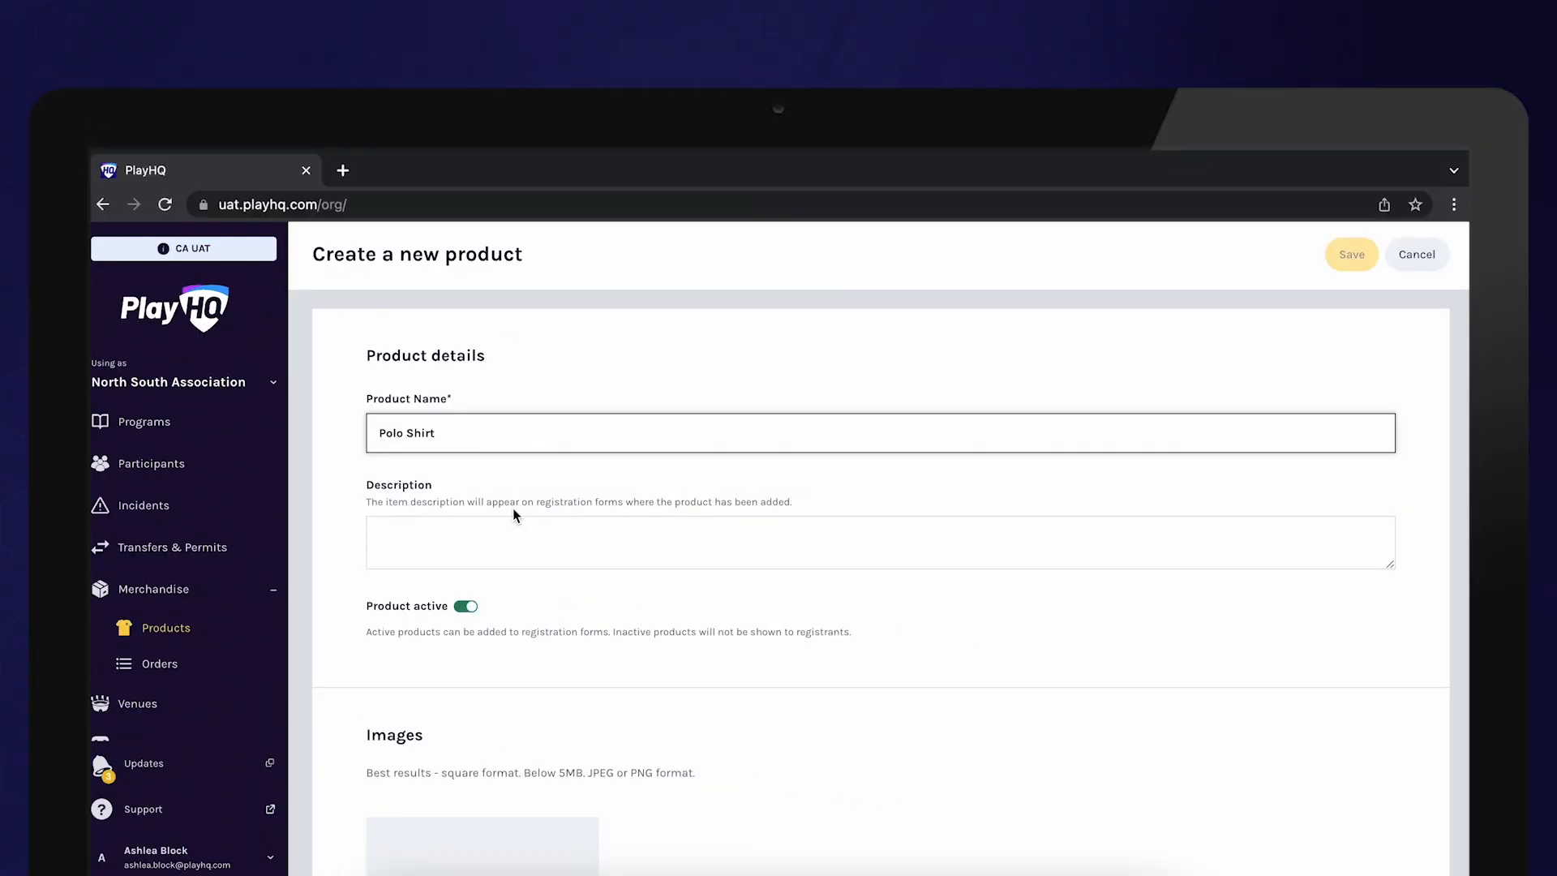
# Upload the image "Screenshot 2023-03-10 at 2.14.33 pm" from the Desktop as the product picture
pyautogui.scroll(-2, 788, 467)
pyautogui.scroll(-3, 503, 542)
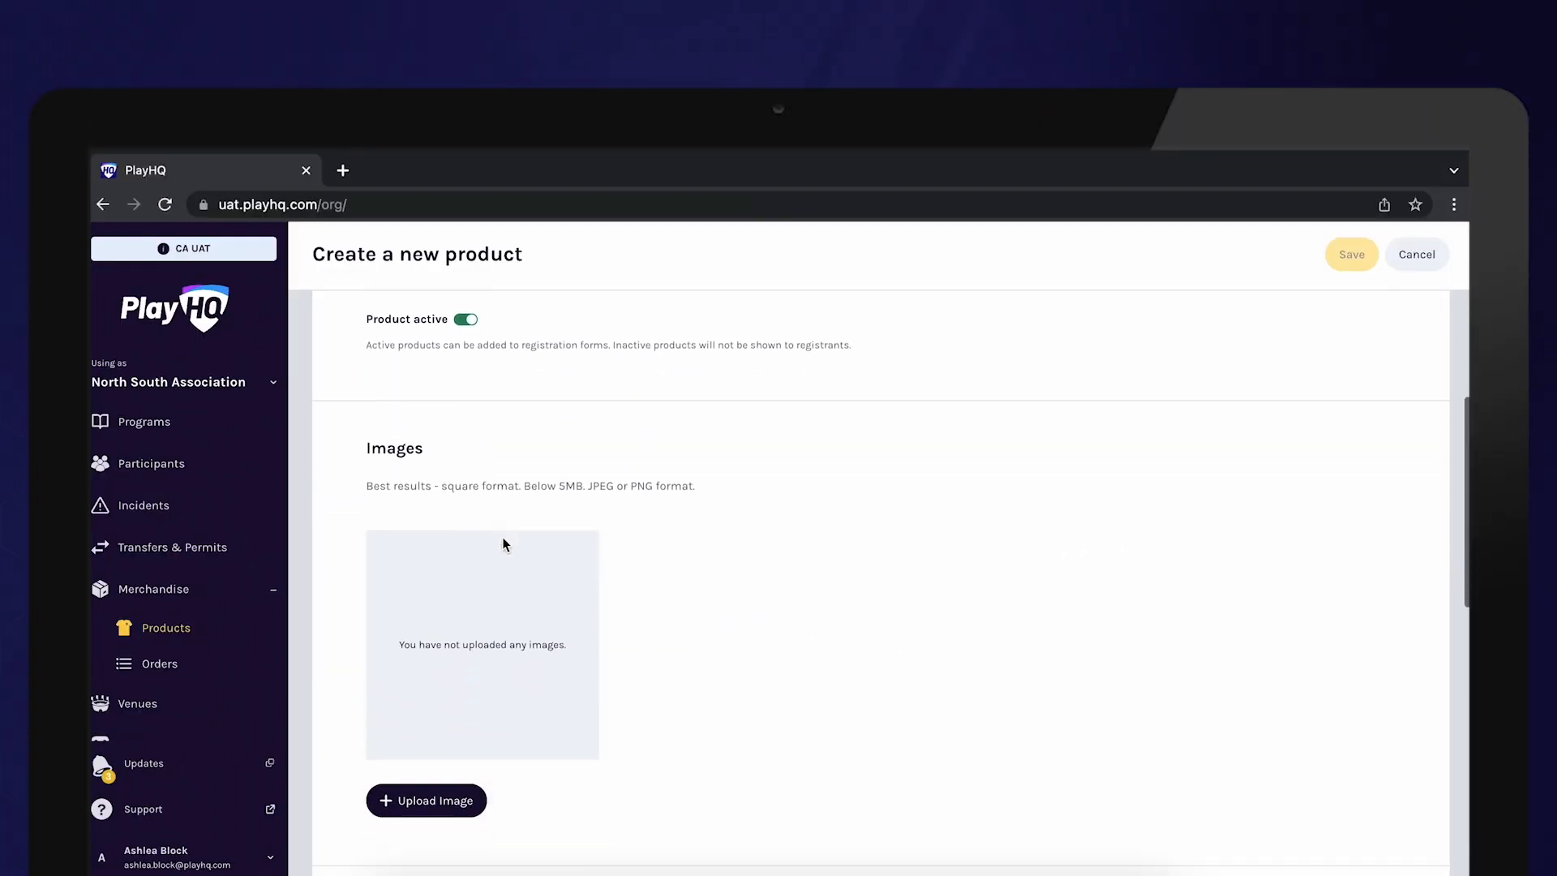
pyautogui.click(443, 755)
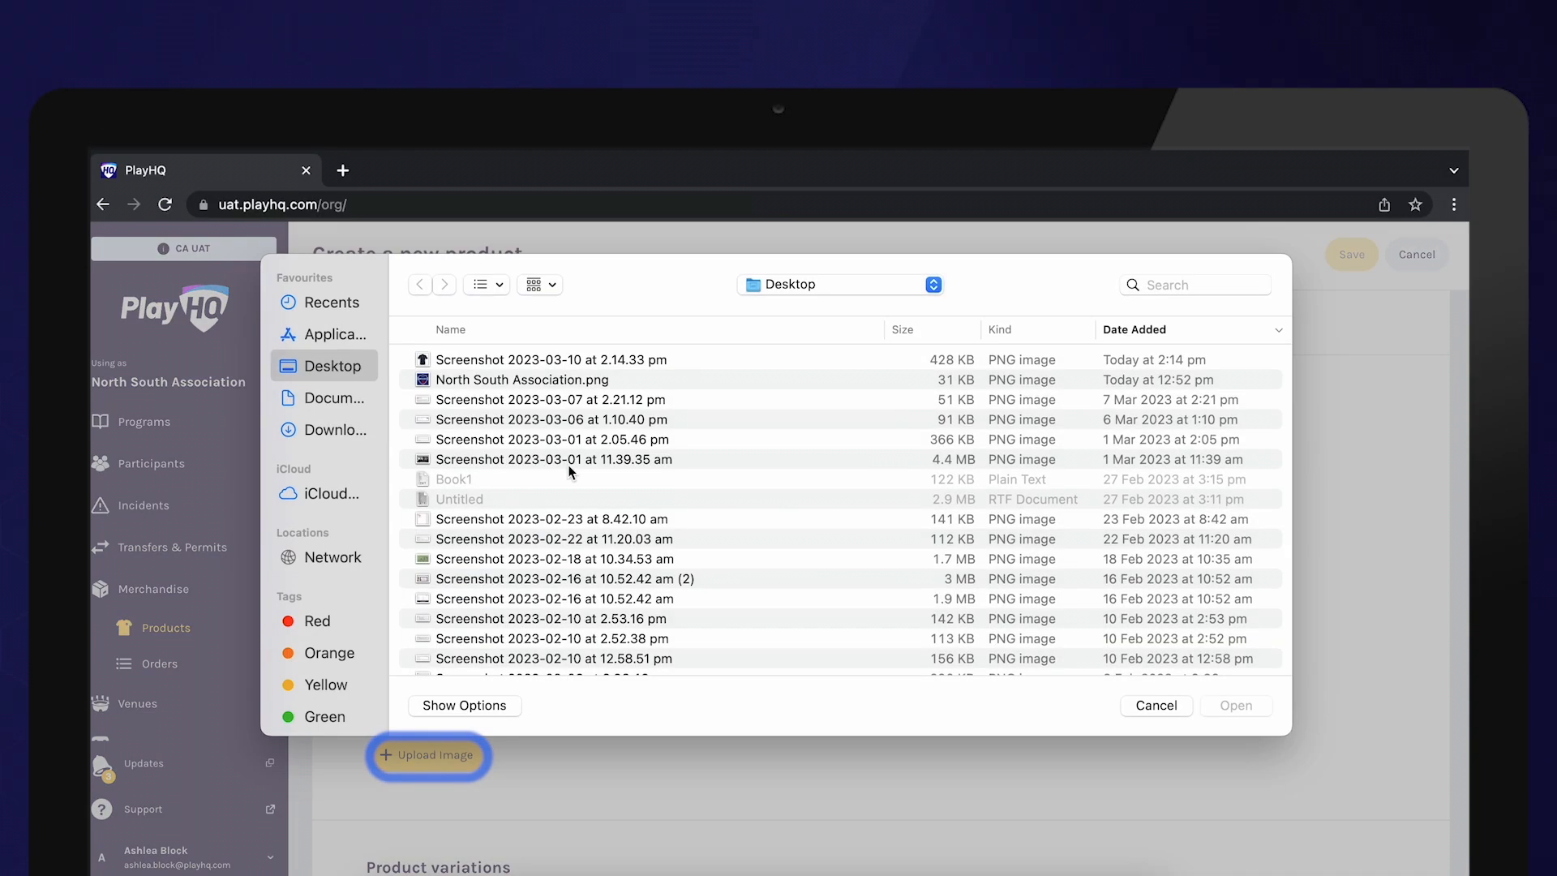
pyautogui.doubleClick(536, 360)
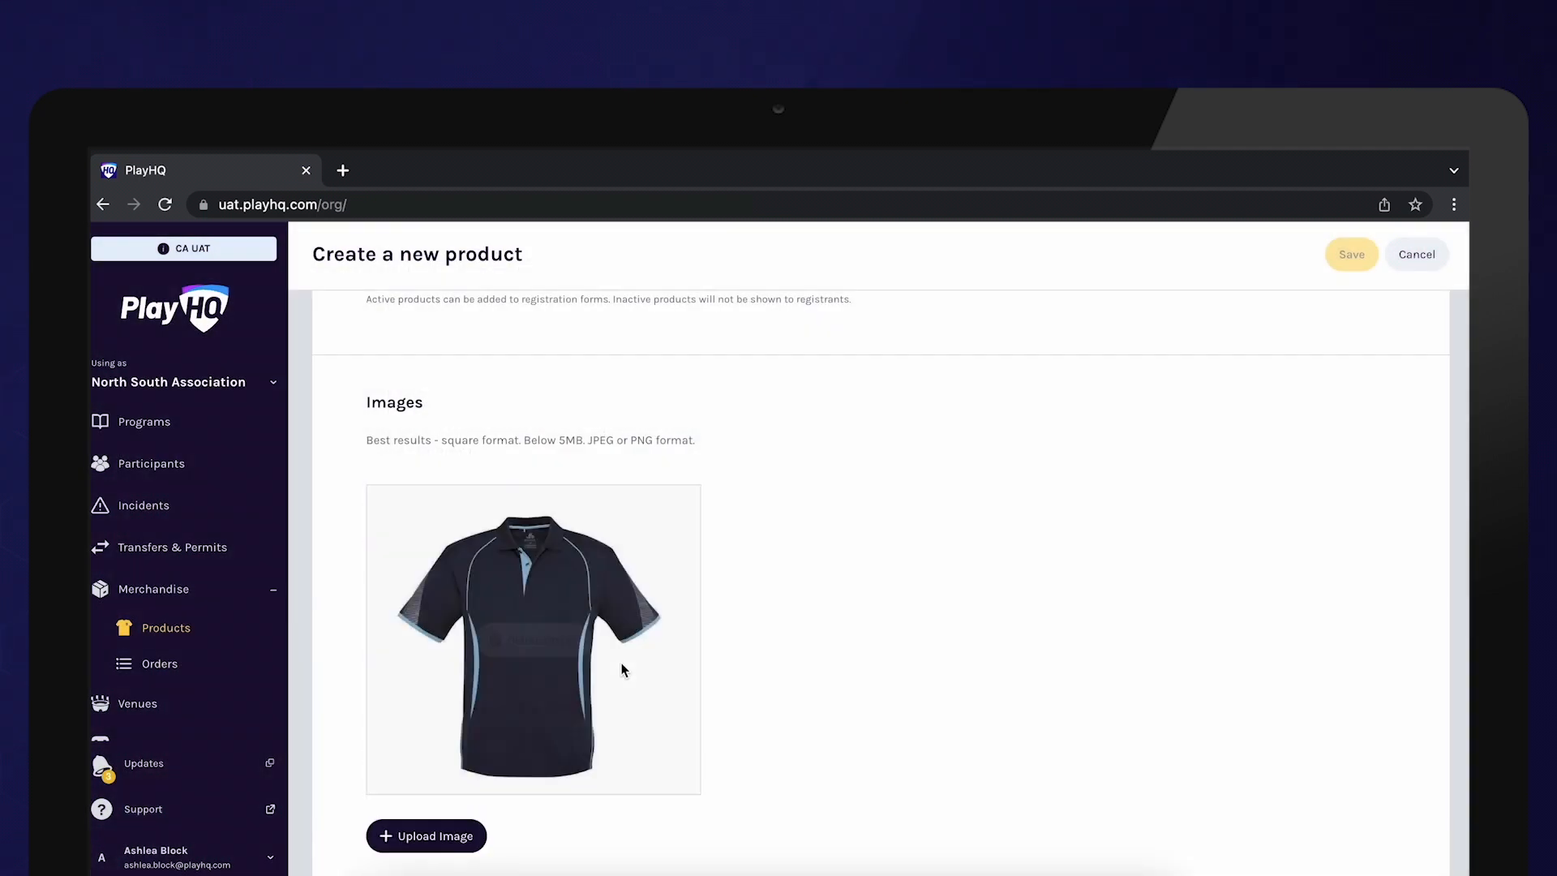
# Make the product type Variations and add a category titled "Personlisation" with the options Yes and No
pyautogui.scroll(-6, 621, 663)
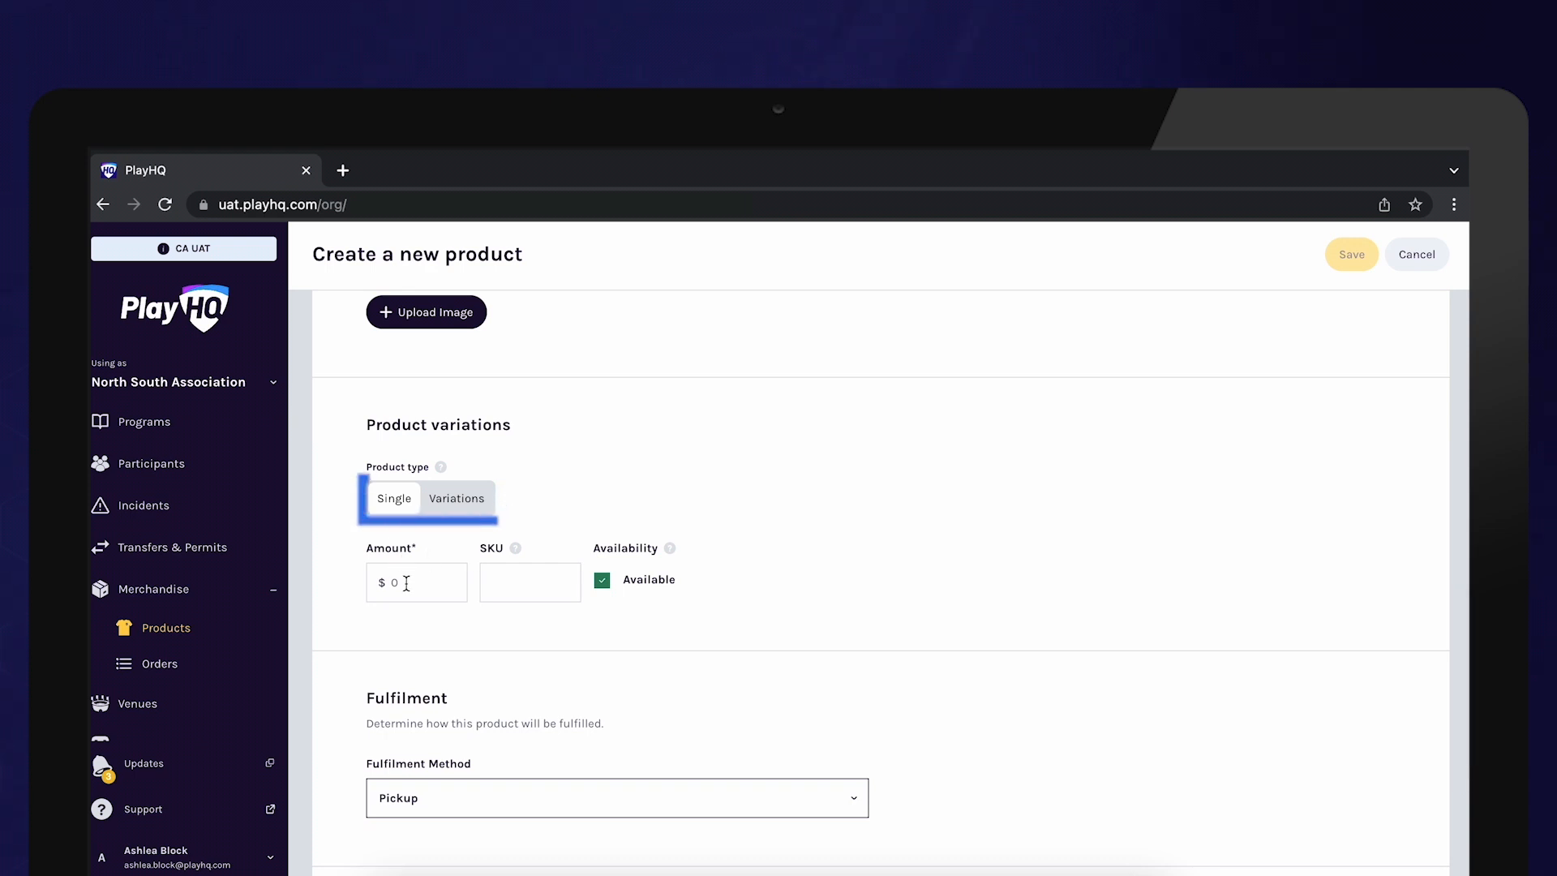
pyautogui.click(451, 498)
pyautogui.click(443, 587)
pyautogui.write('Person')
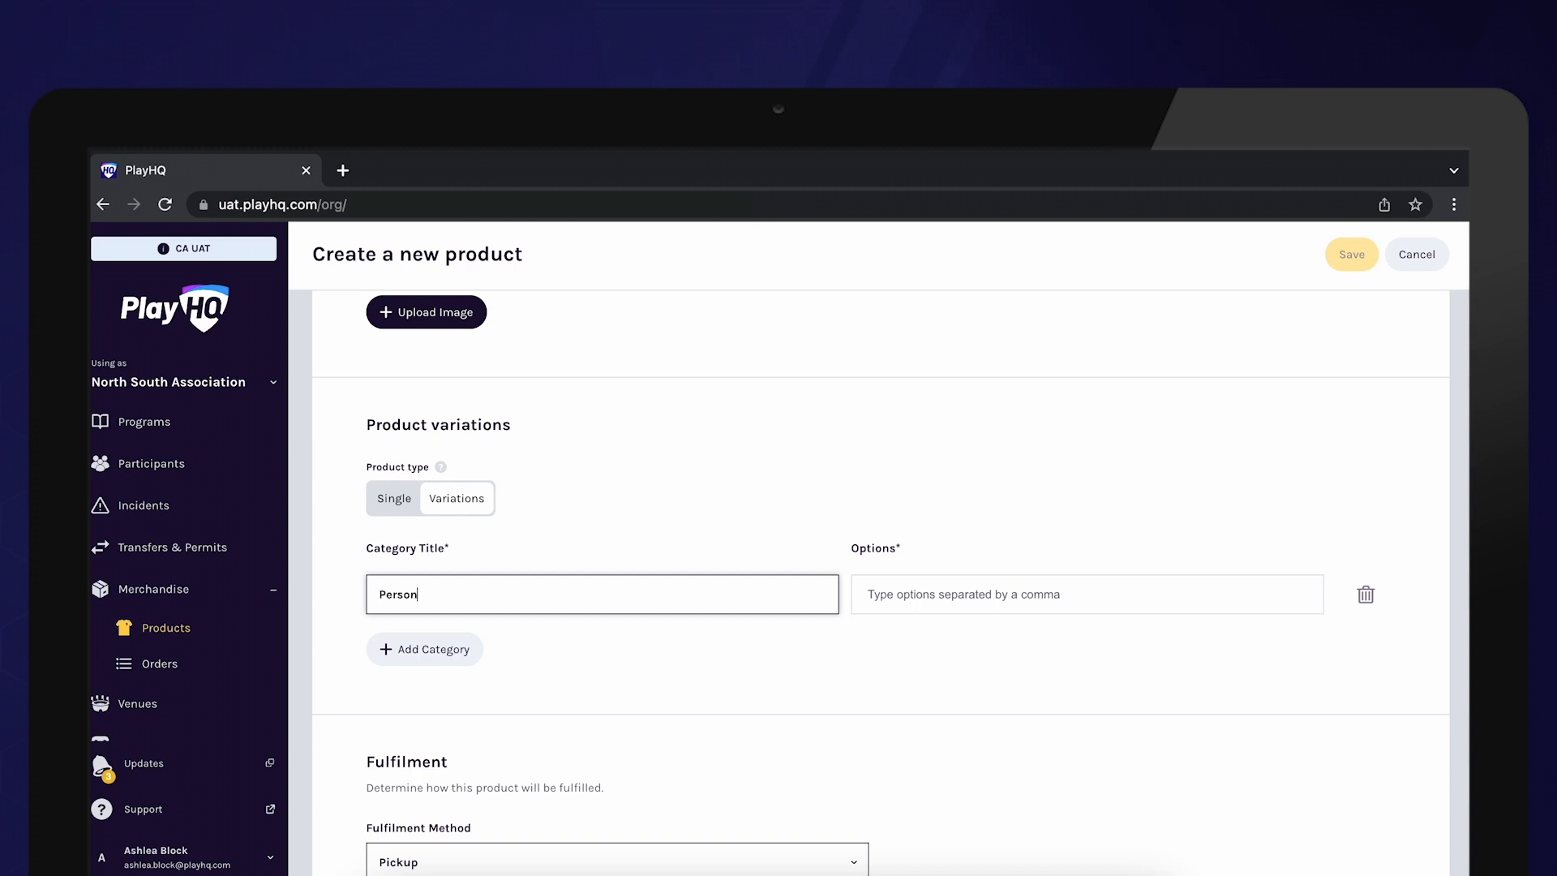
pyautogui.write('lisation')
pyautogui.click(900, 604)
pyautogui.write('Yes')
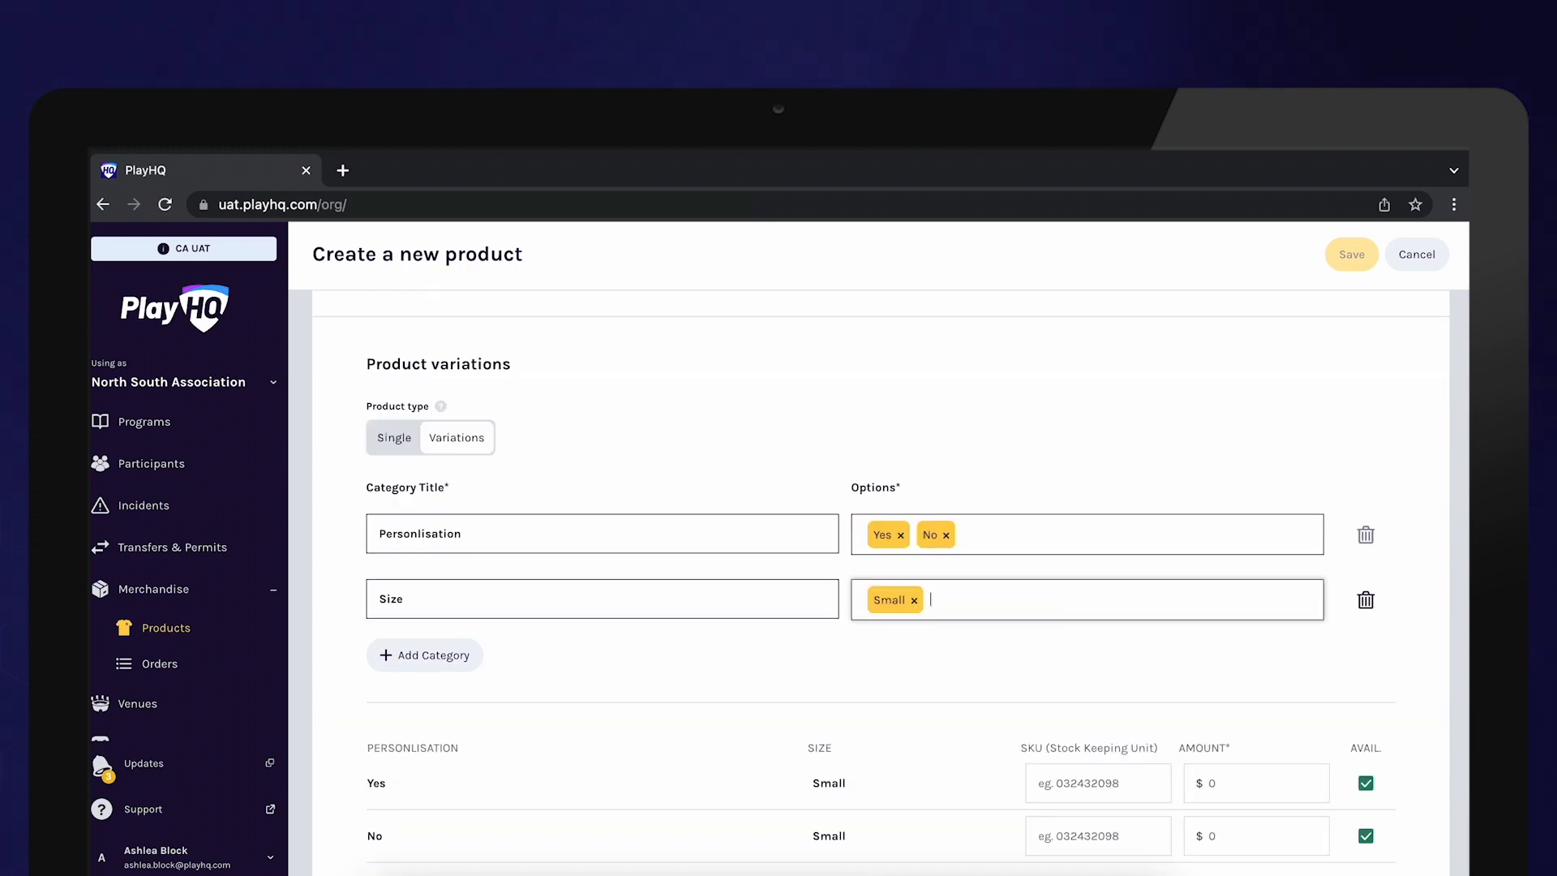
# Add a Size category with the options Small, Medium and Large
pyautogui.write('Mediu')
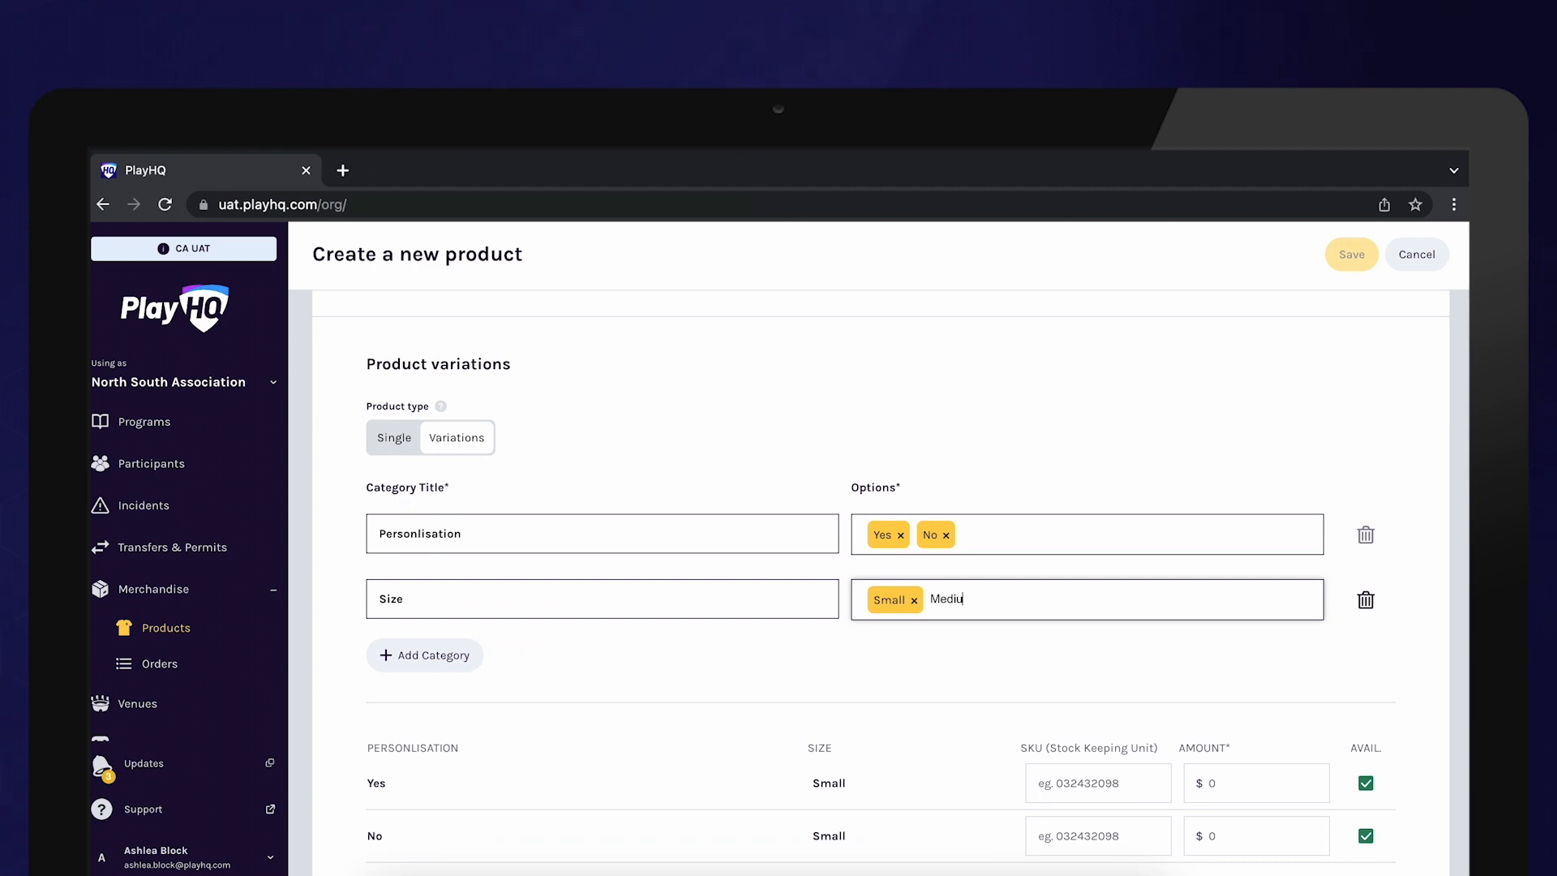
pyautogui.write('m')
pyautogui.press('Return')
pyautogui.write('Large')
pyautogui.press('Return')
# Set the amount of the personalised Small, Medium and Large variations to $35 each
pyautogui.scroll(-3, 895, 608)
pyautogui.click(1211, 537)
pyautogui.write('34')
pyautogui.click(1218, 585)
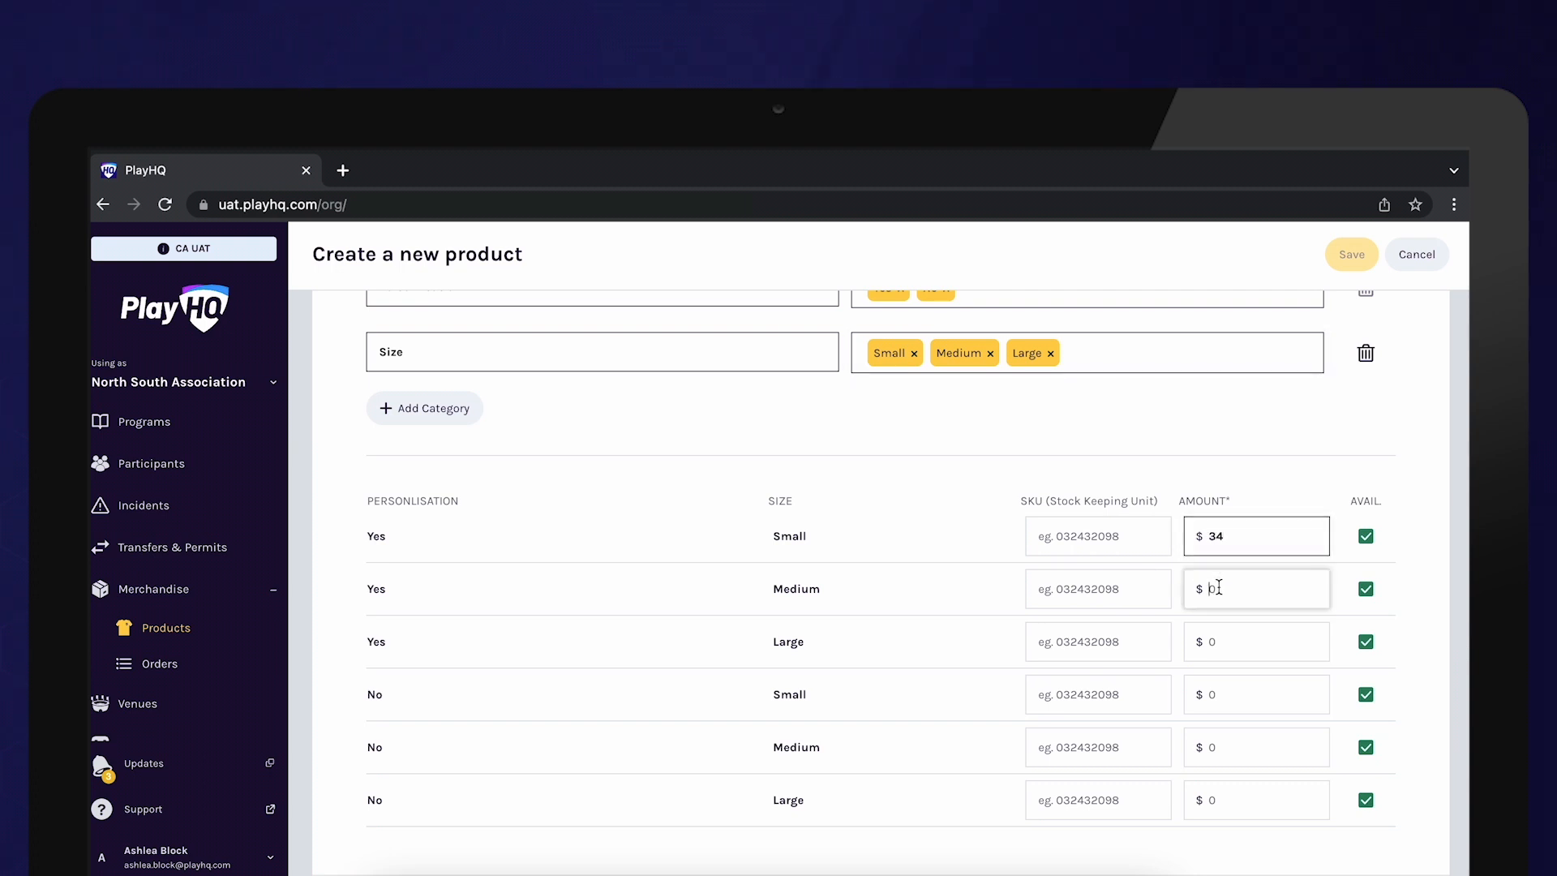
pyautogui.click(1238, 534)
pyautogui.press('BackSpace')
pyautogui.press('BackSpace')
pyautogui.write('35')
pyautogui.click(1246, 584)
pyautogui.write('35')
pyautogui.click(1233, 631)
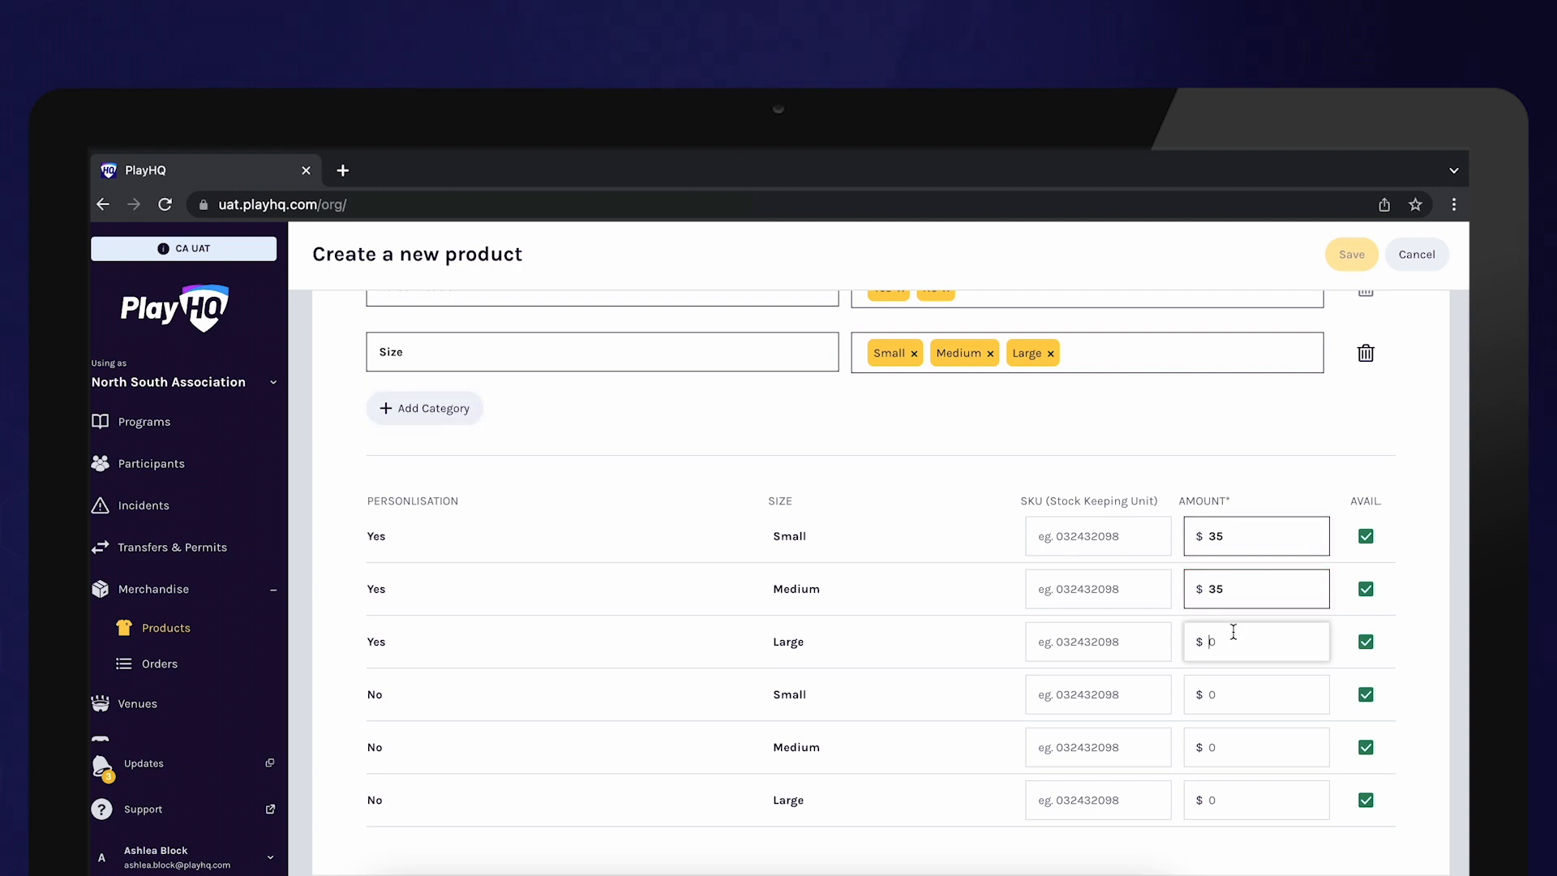
pyautogui.write('35')
# Set the amount of the non-personalised Small, Medium and Large variations to $30 each
pyautogui.click(1227, 685)
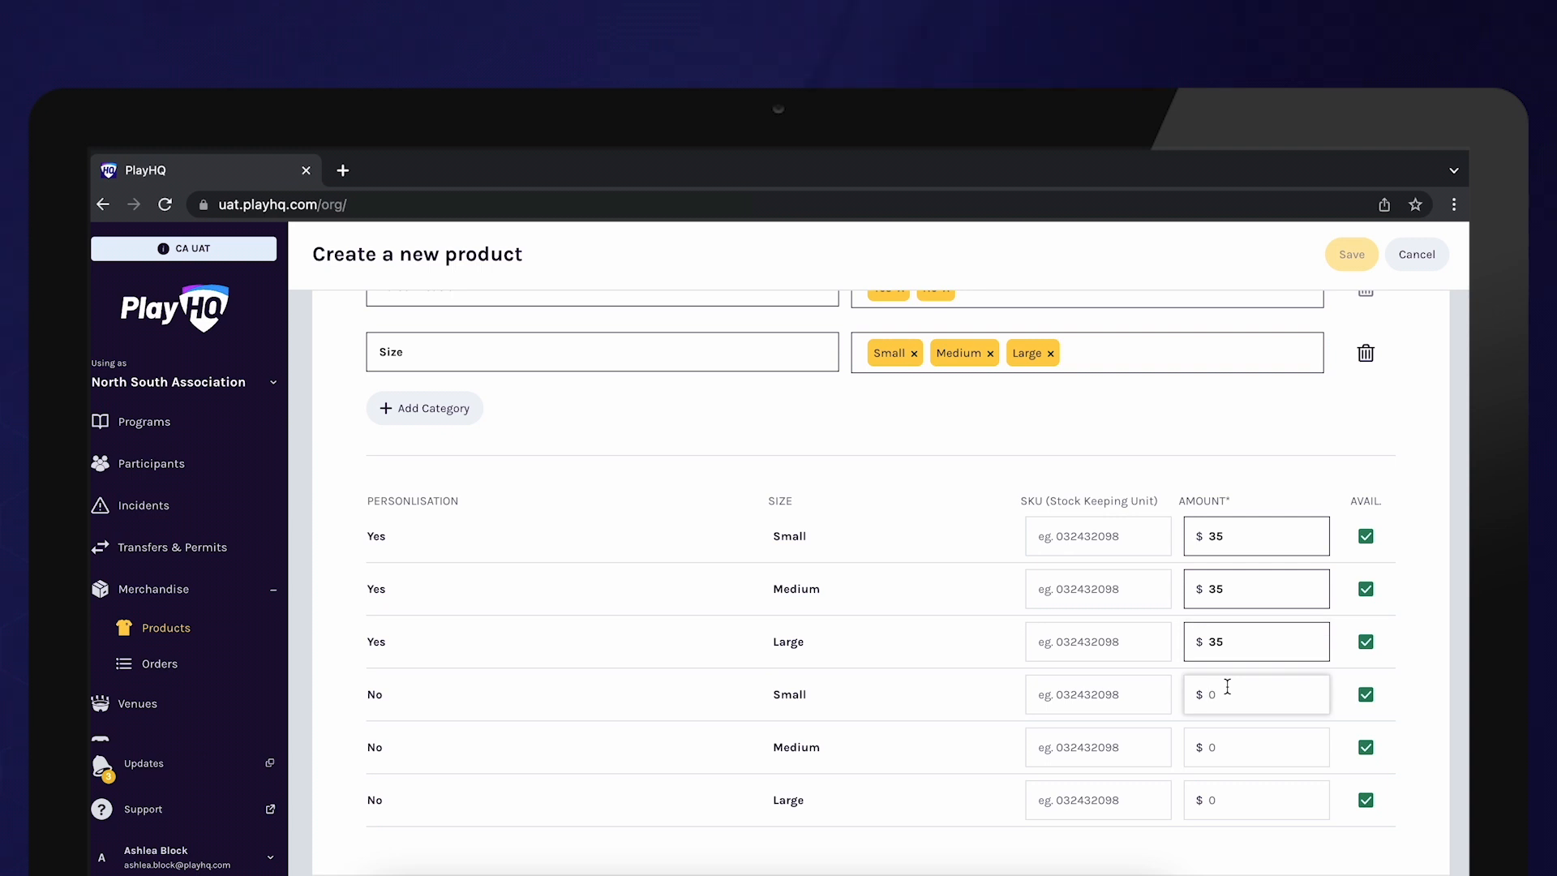
pyautogui.write('30')
pyautogui.click(1218, 743)
pyautogui.write('3')
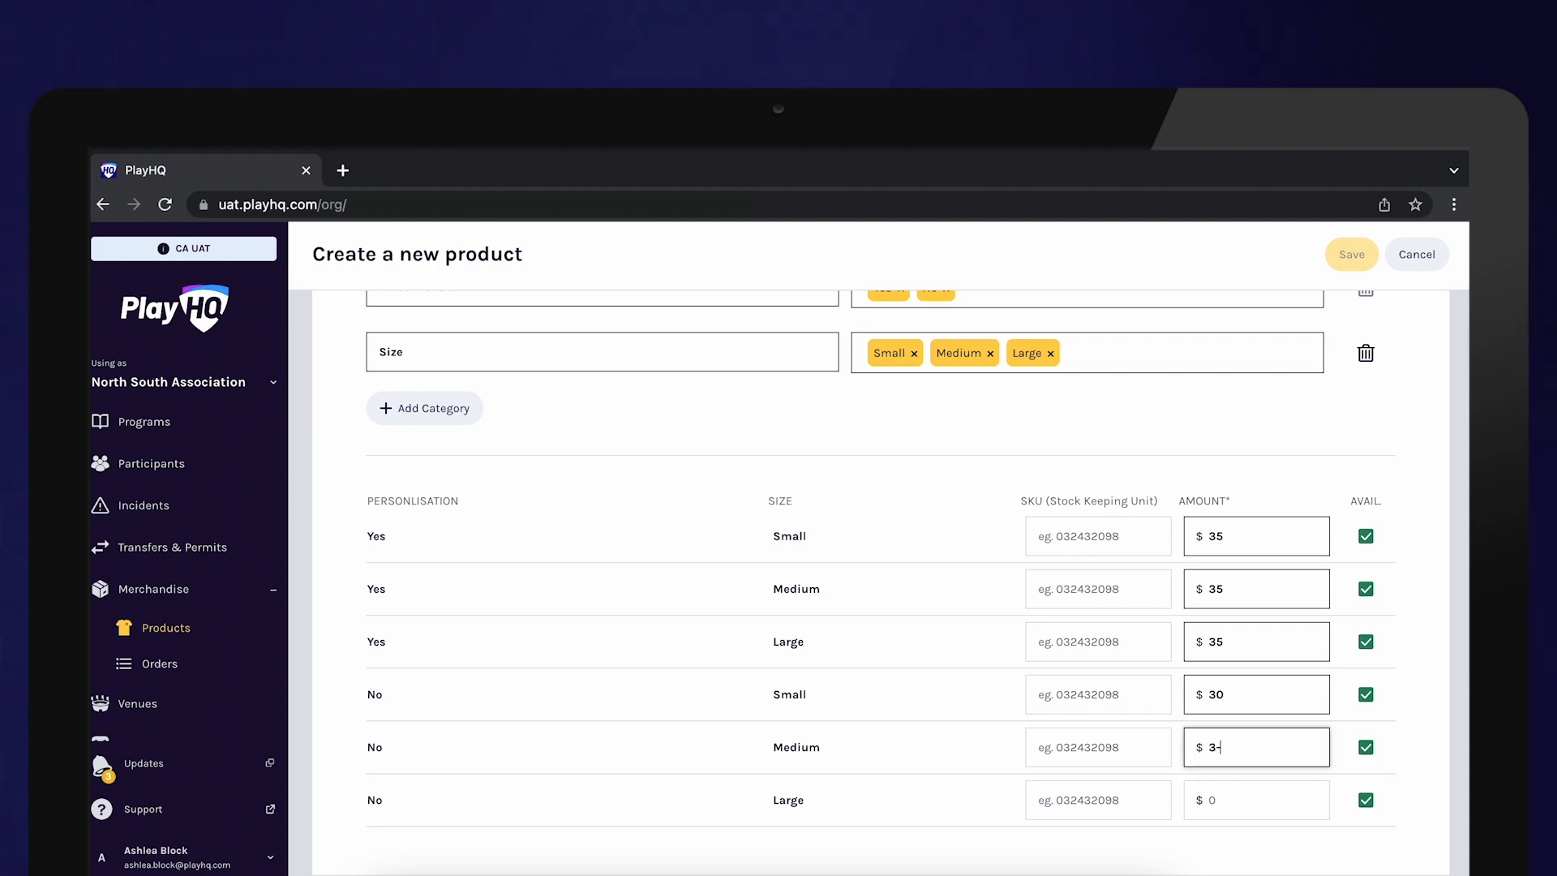
pyautogui.write('0')
pyautogui.click(1220, 799)
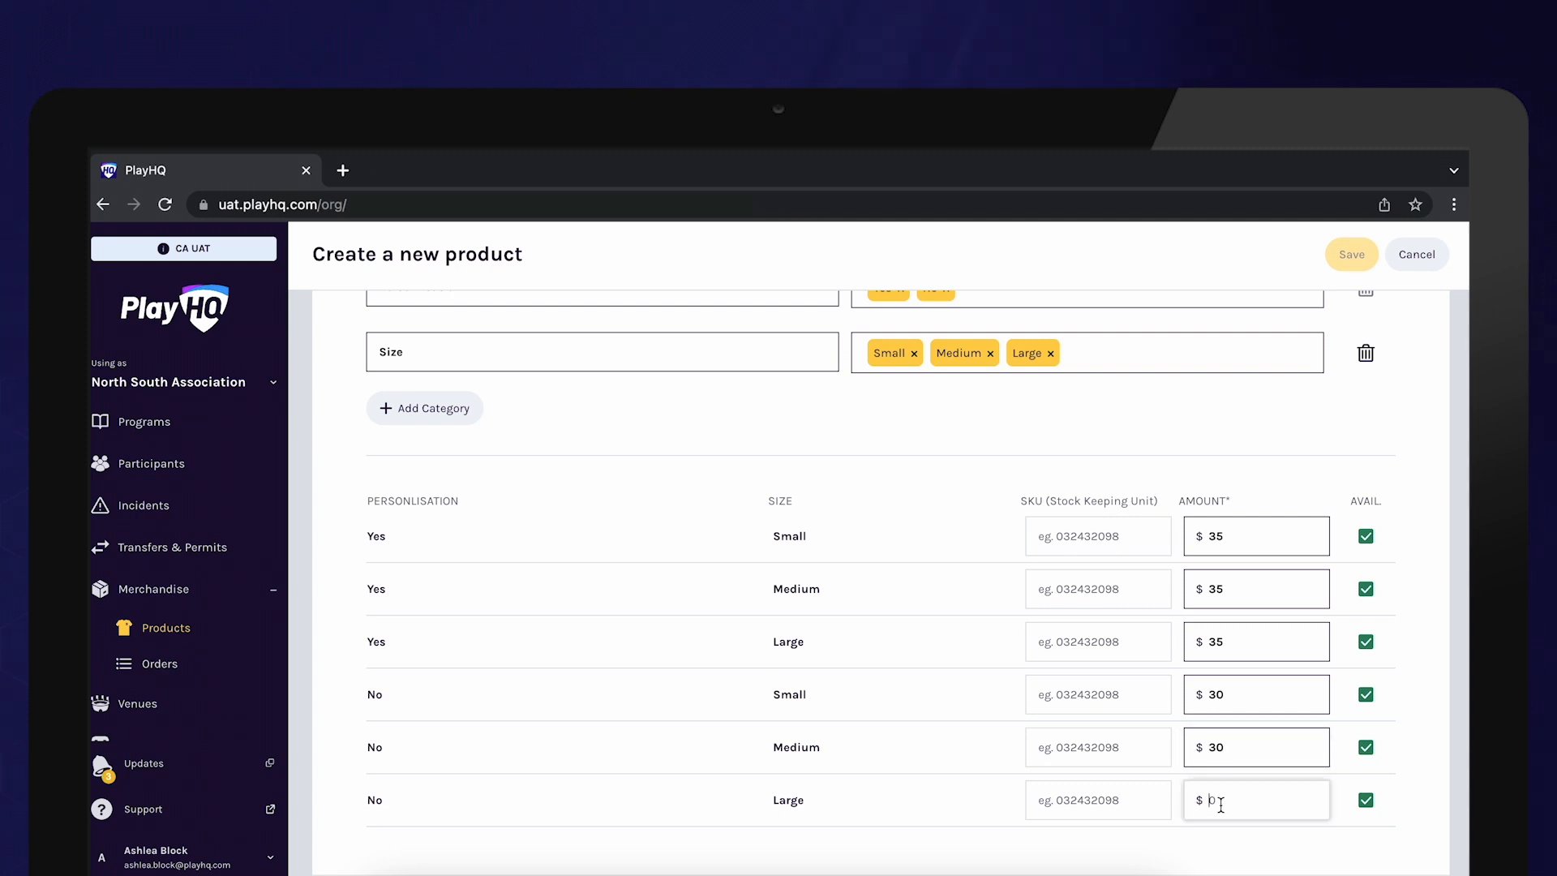
pyautogui.write('30')
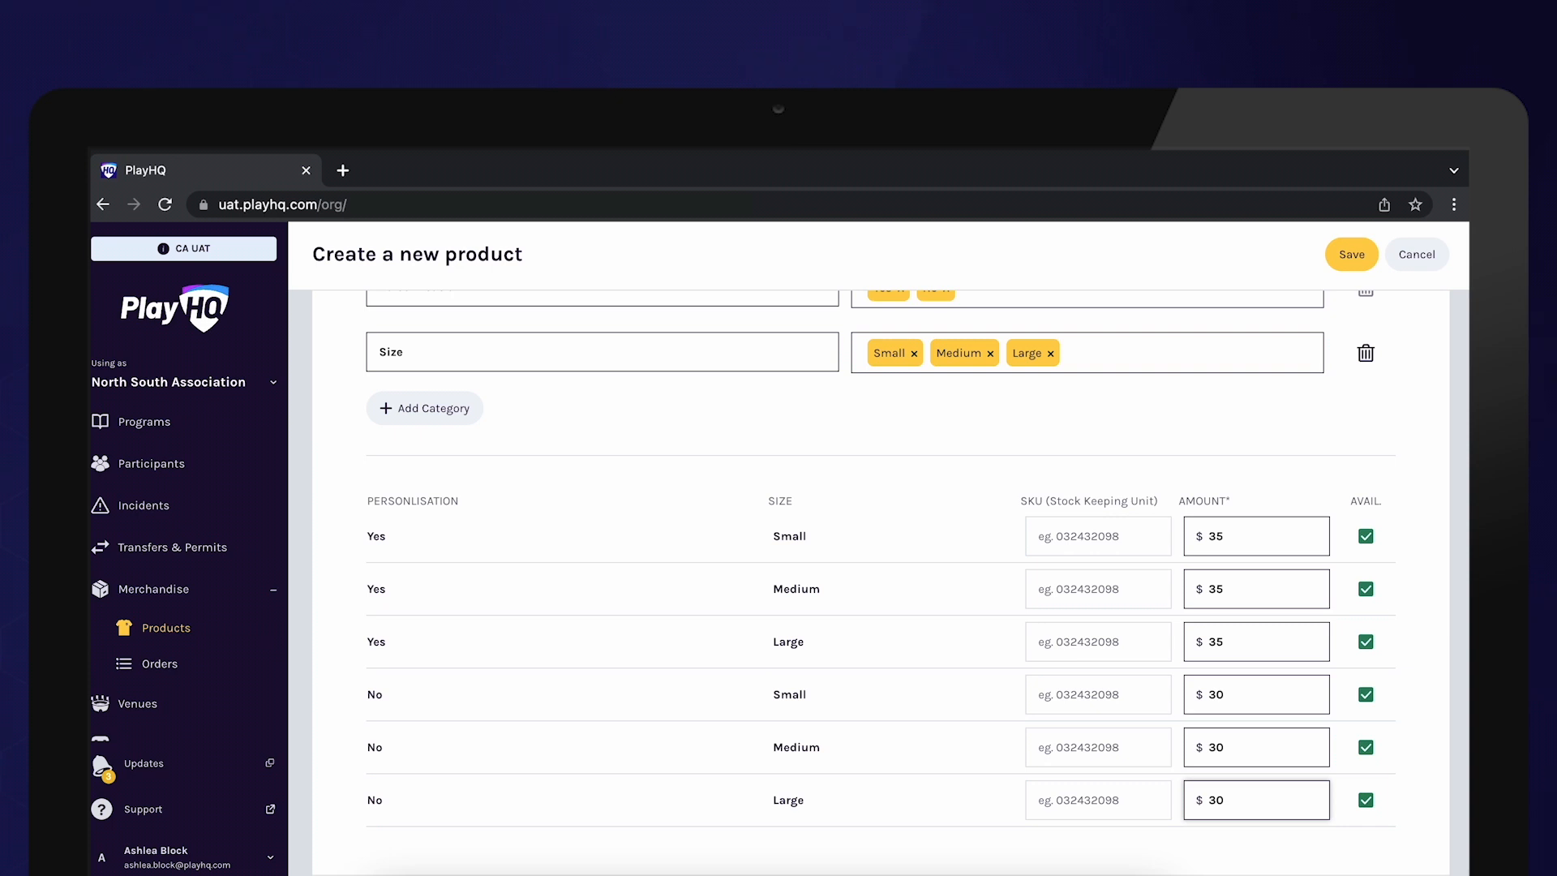
# Try switching the availability of the personalised Small variation off and on
pyautogui.click(1365, 536)
pyautogui.click(1366, 536)
pyautogui.click(1365, 536)
# Check which fulfilment methods the product offers, leaving Pickup selected
pyautogui.scroll(-5, 892, 582)
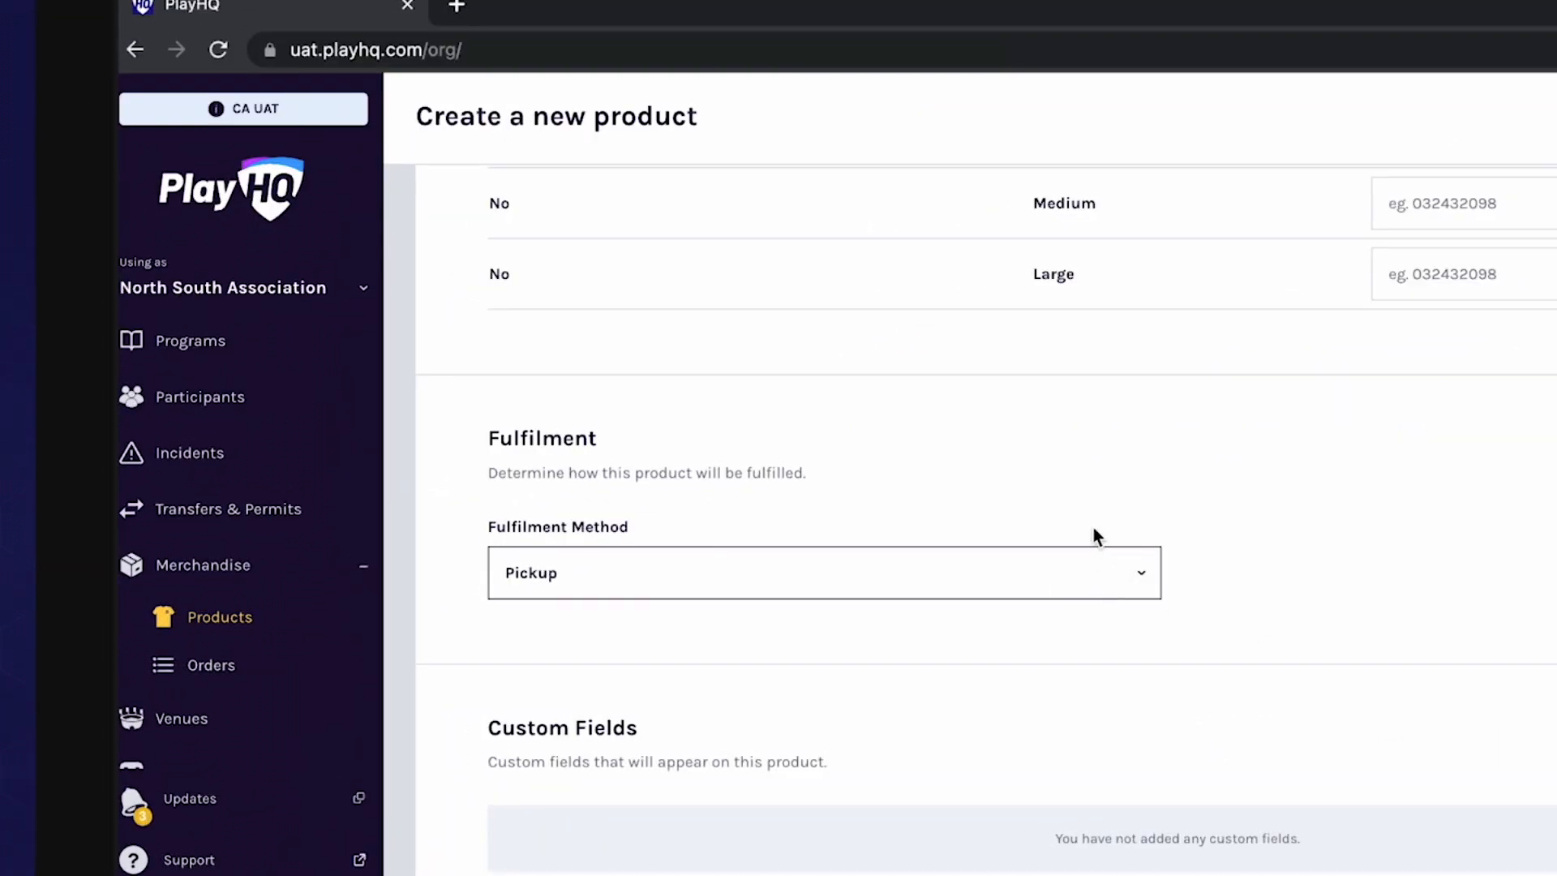
pyautogui.click(807, 604)
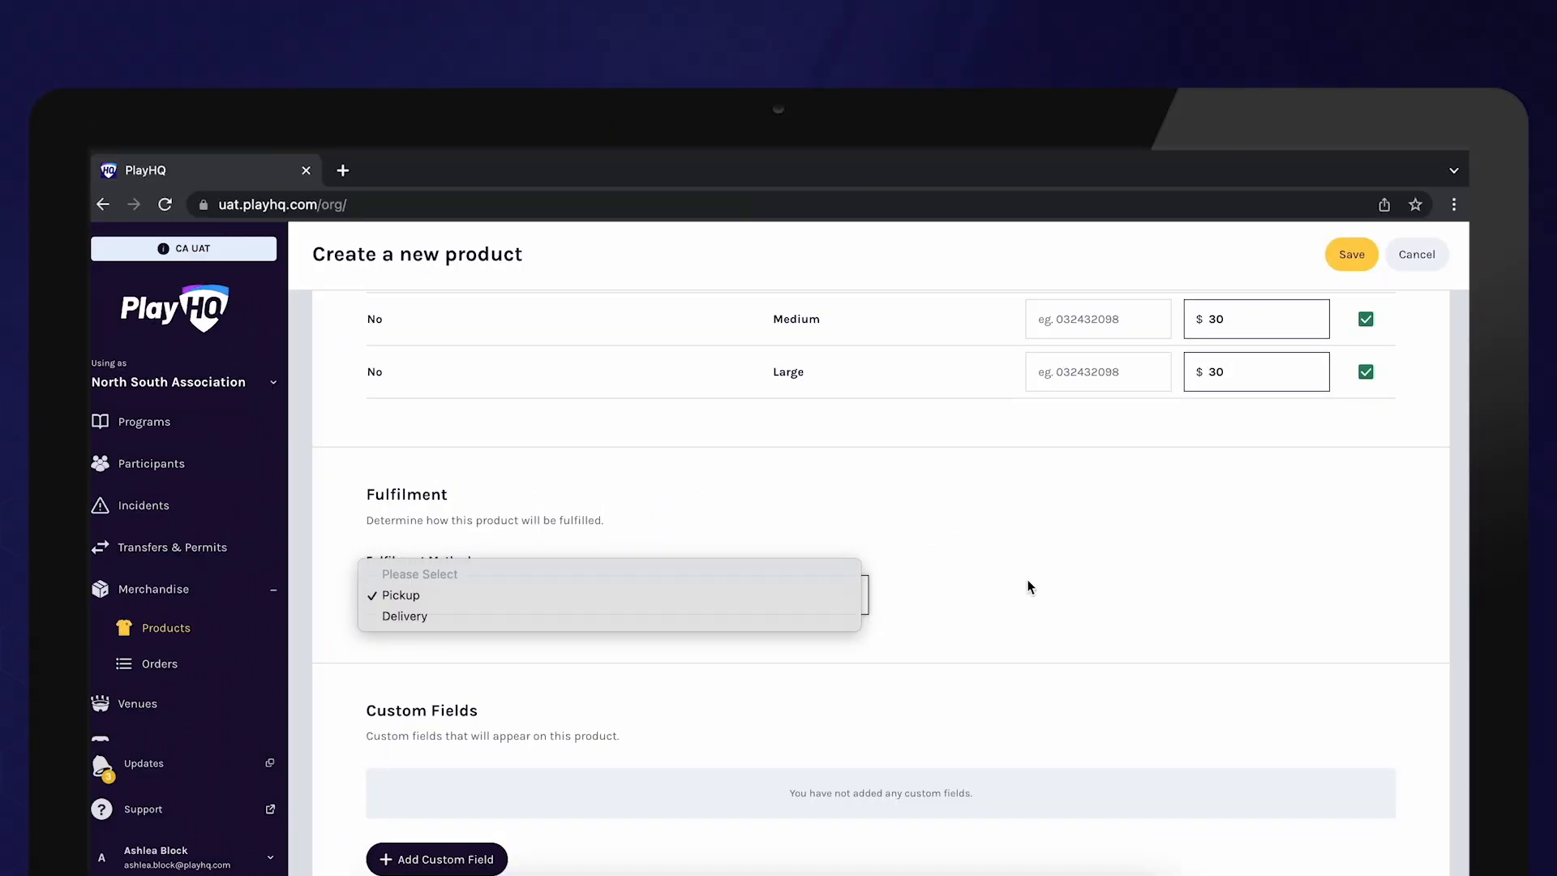
pyautogui.click(1028, 586)
# Add a custom field to the product labelled "Name on shirt" with the type Text Box
pyautogui.scroll(-1, 701, 747)
pyautogui.click(463, 807)
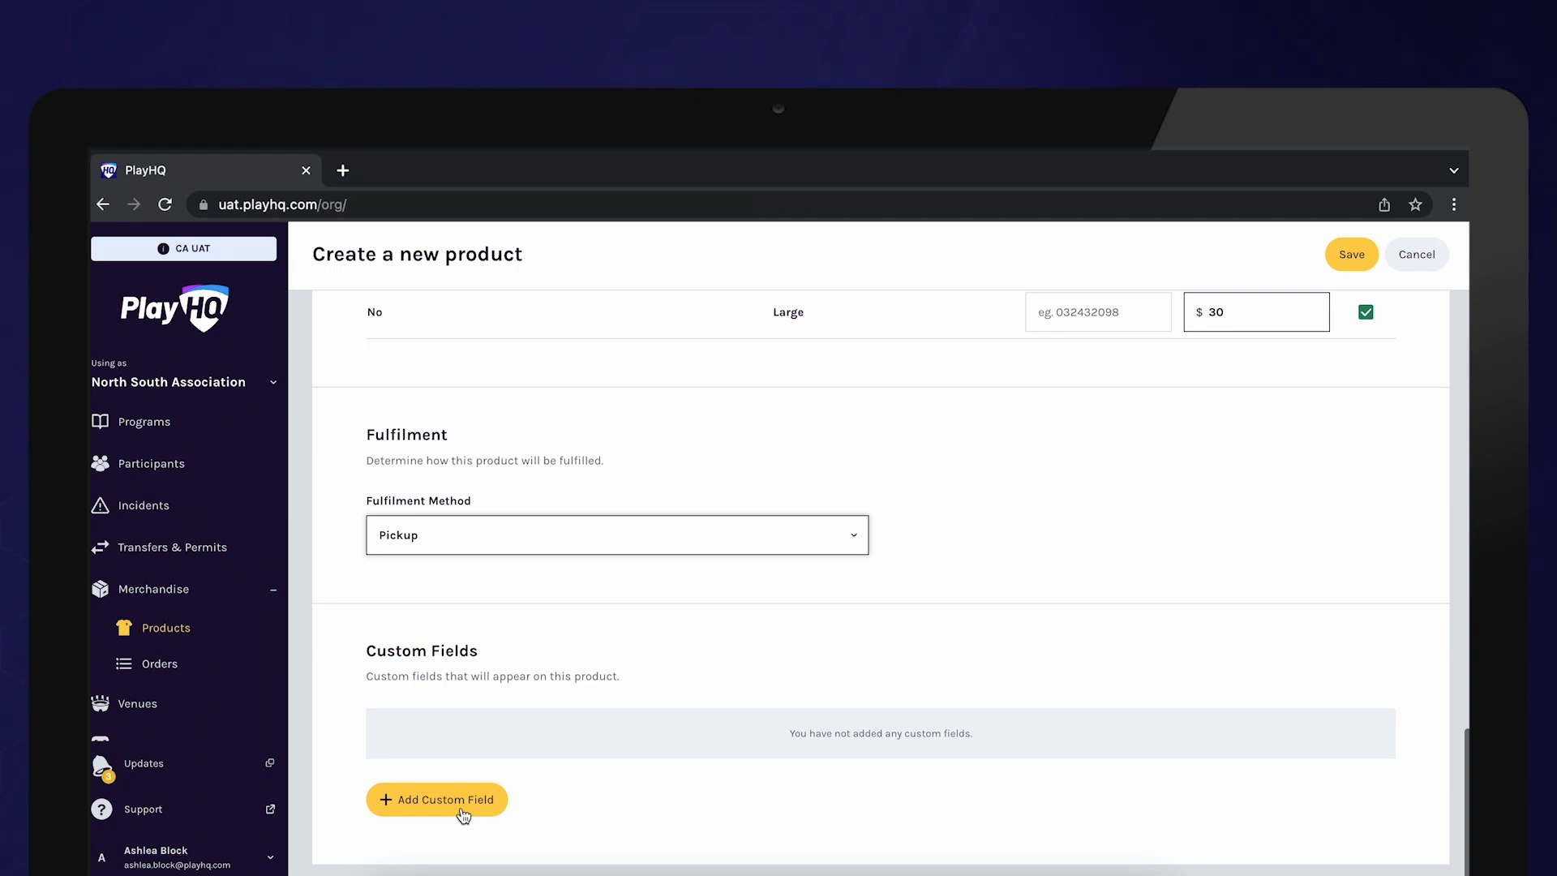
pyautogui.click(462, 810)
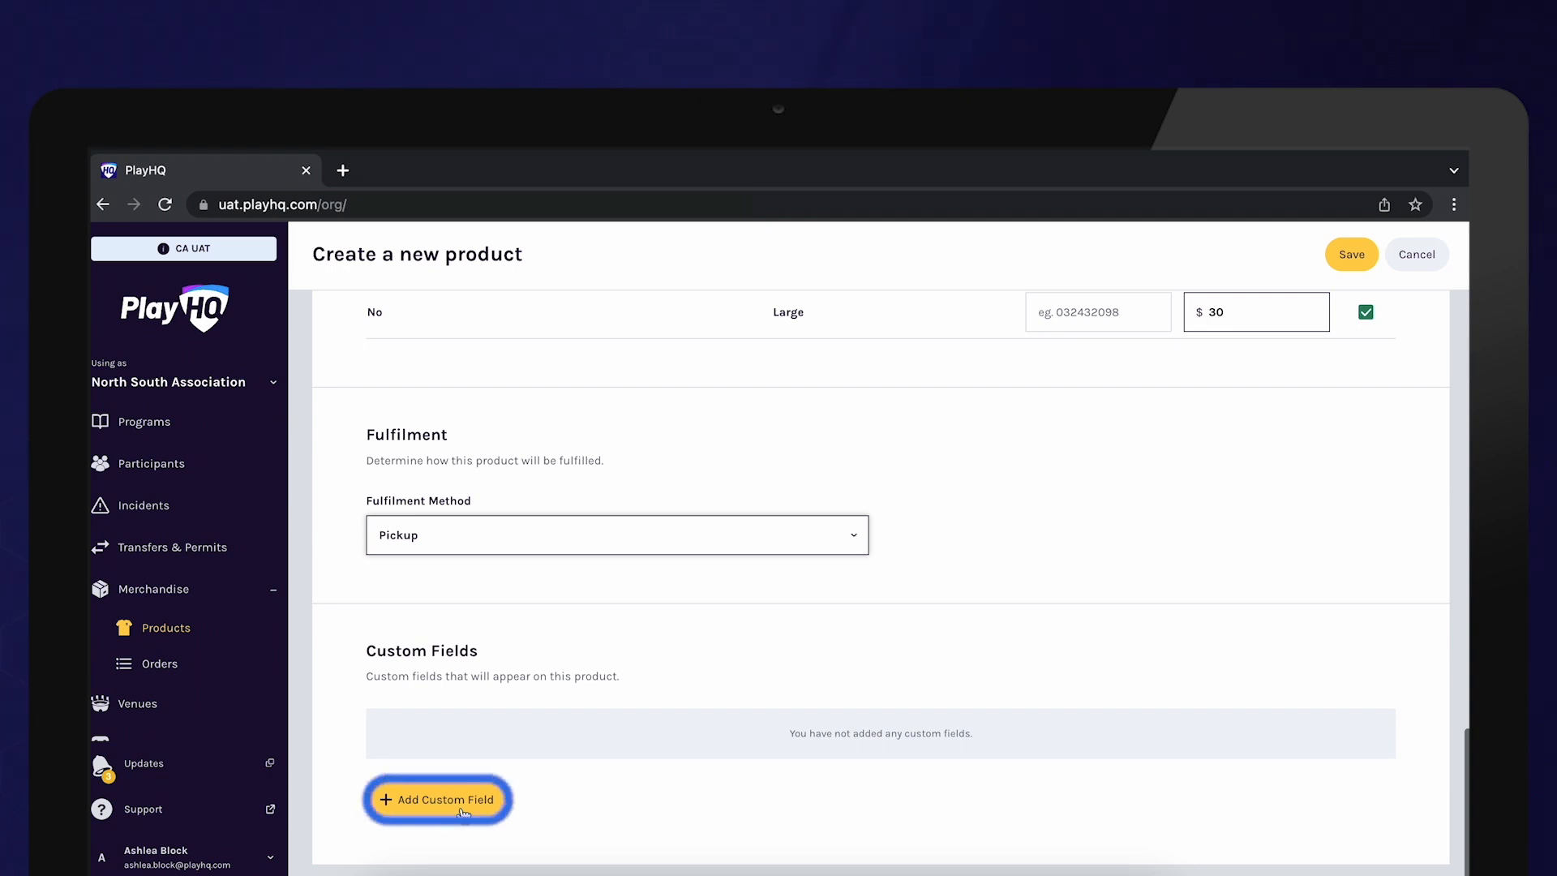
pyautogui.click(462, 810)
pyautogui.click(520, 487)
pyautogui.write('Name on ')
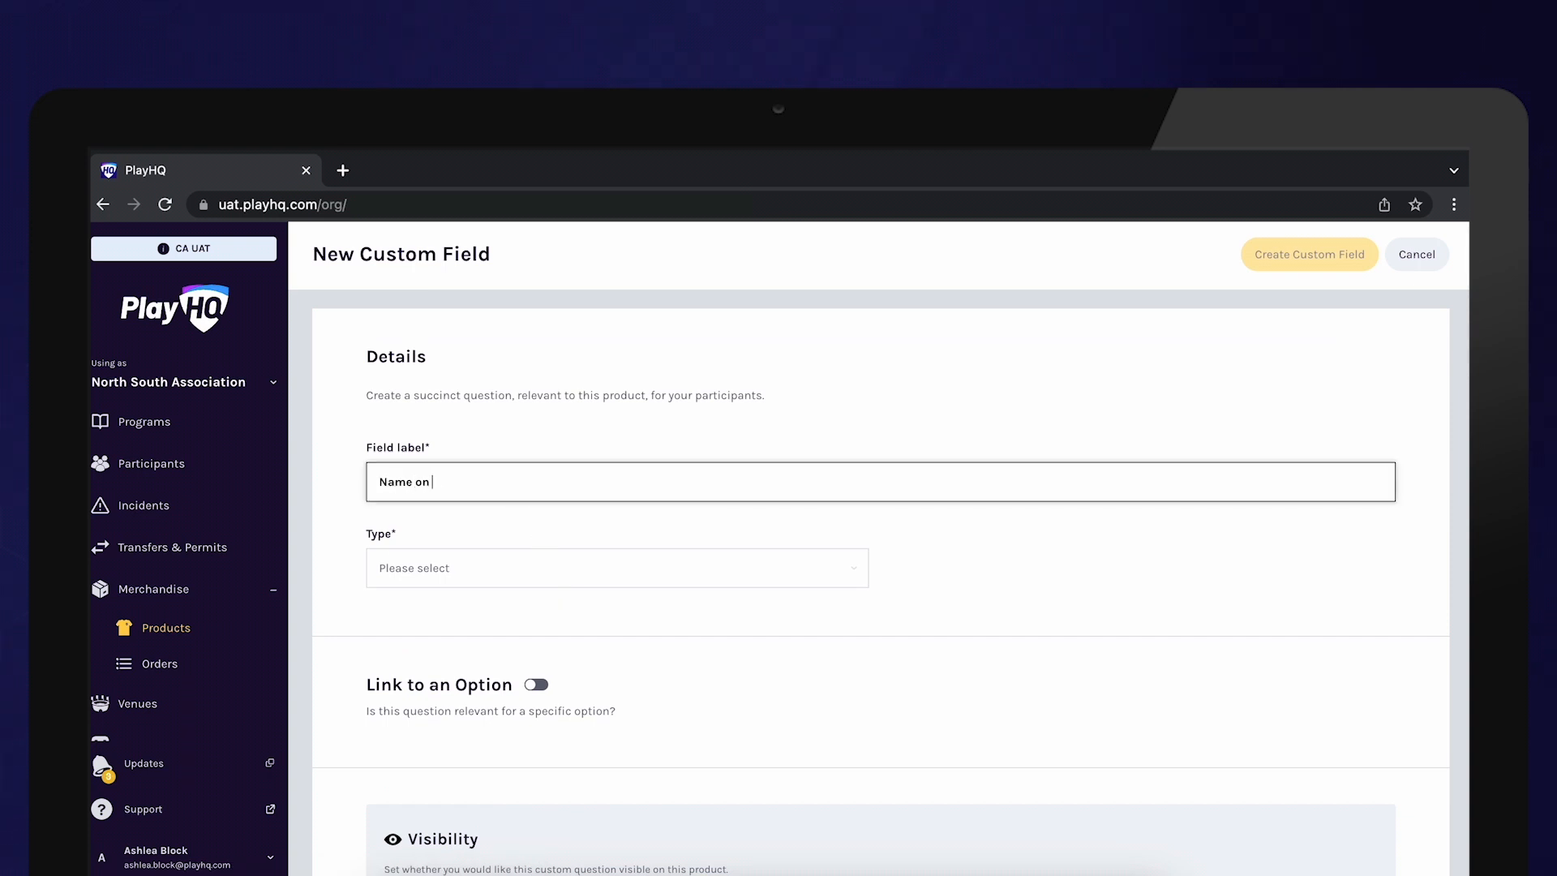
pyautogui.write('shirt')
pyautogui.click(449, 566)
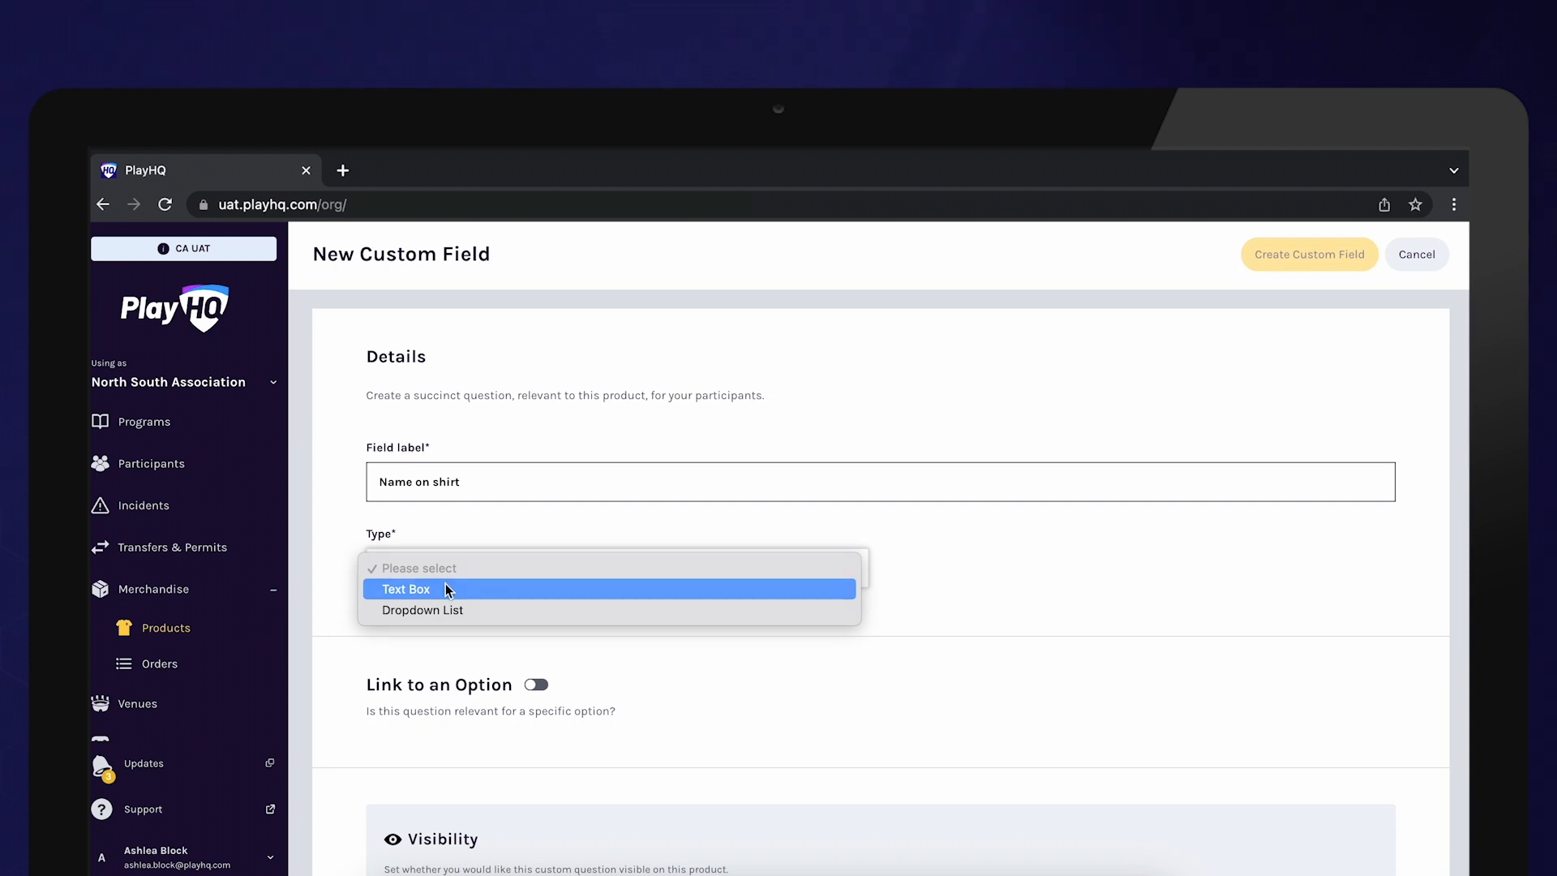
pyautogui.click(445, 588)
# Link the custom field to the Yes option of the Personlisation category, create the field and save the product
pyautogui.scroll(-2, 514, 609)
pyautogui.click(531, 610)
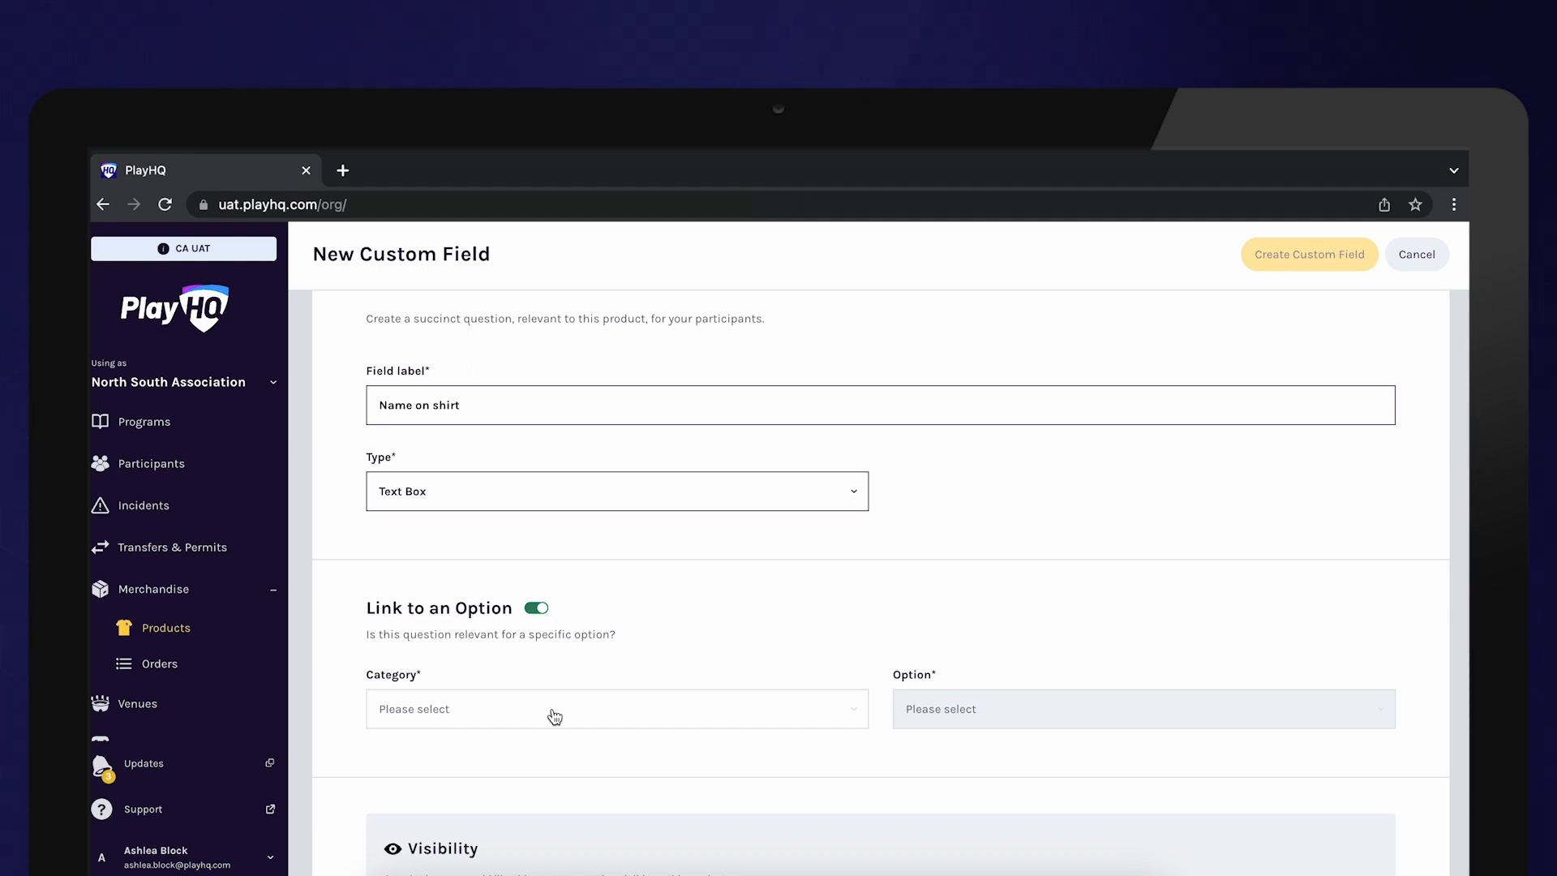
pyautogui.click(554, 717)
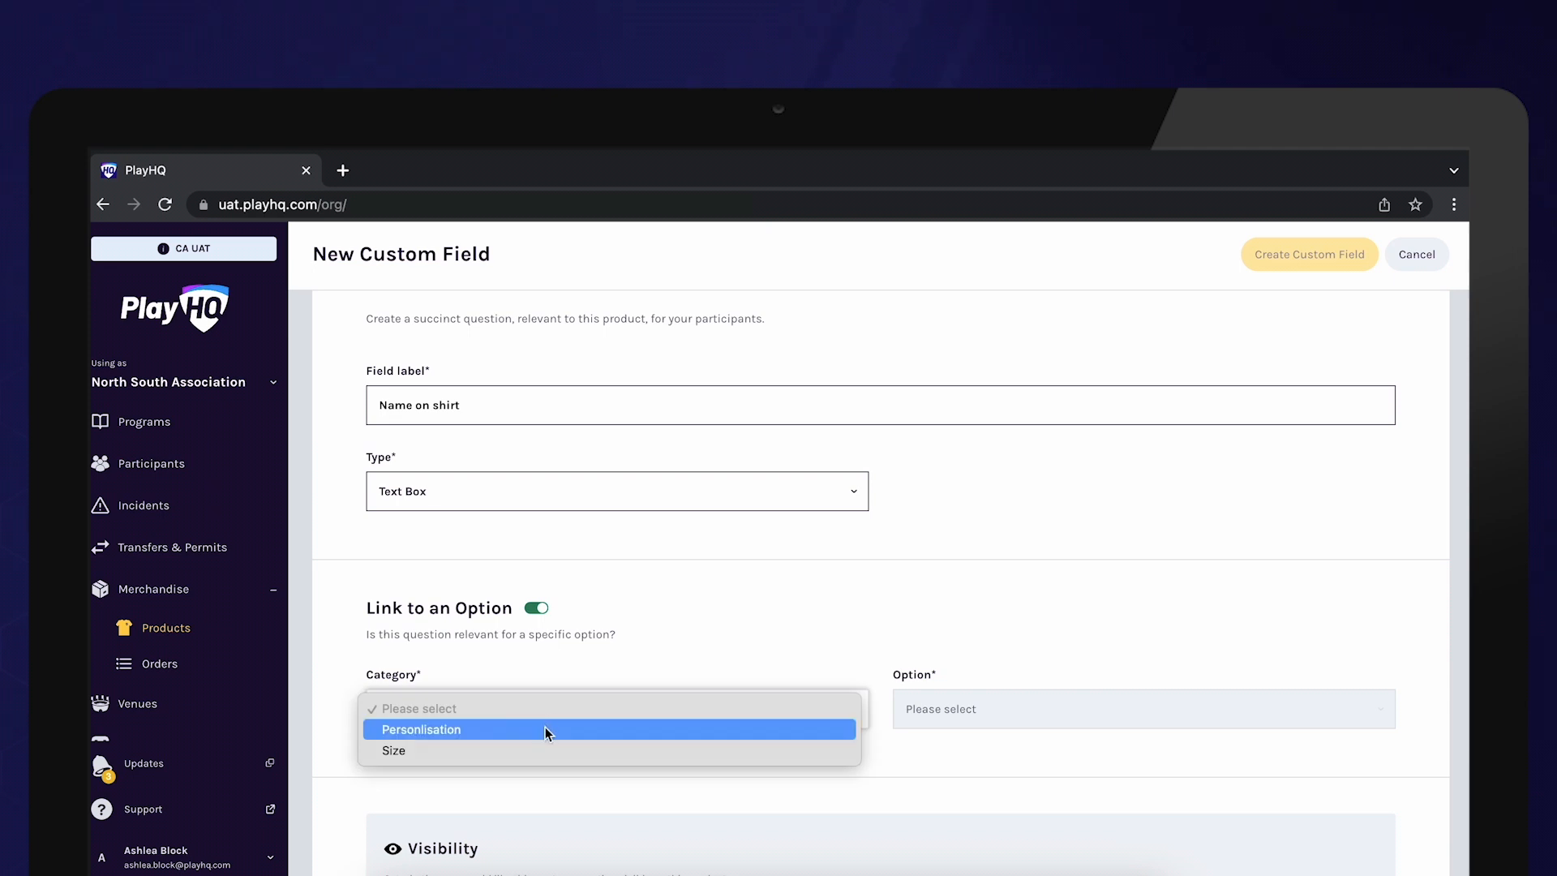
pyautogui.click(653, 725)
pyautogui.click(938, 709)
pyautogui.click(945, 735)
pyautogui.scroll(-1, 921, 756)
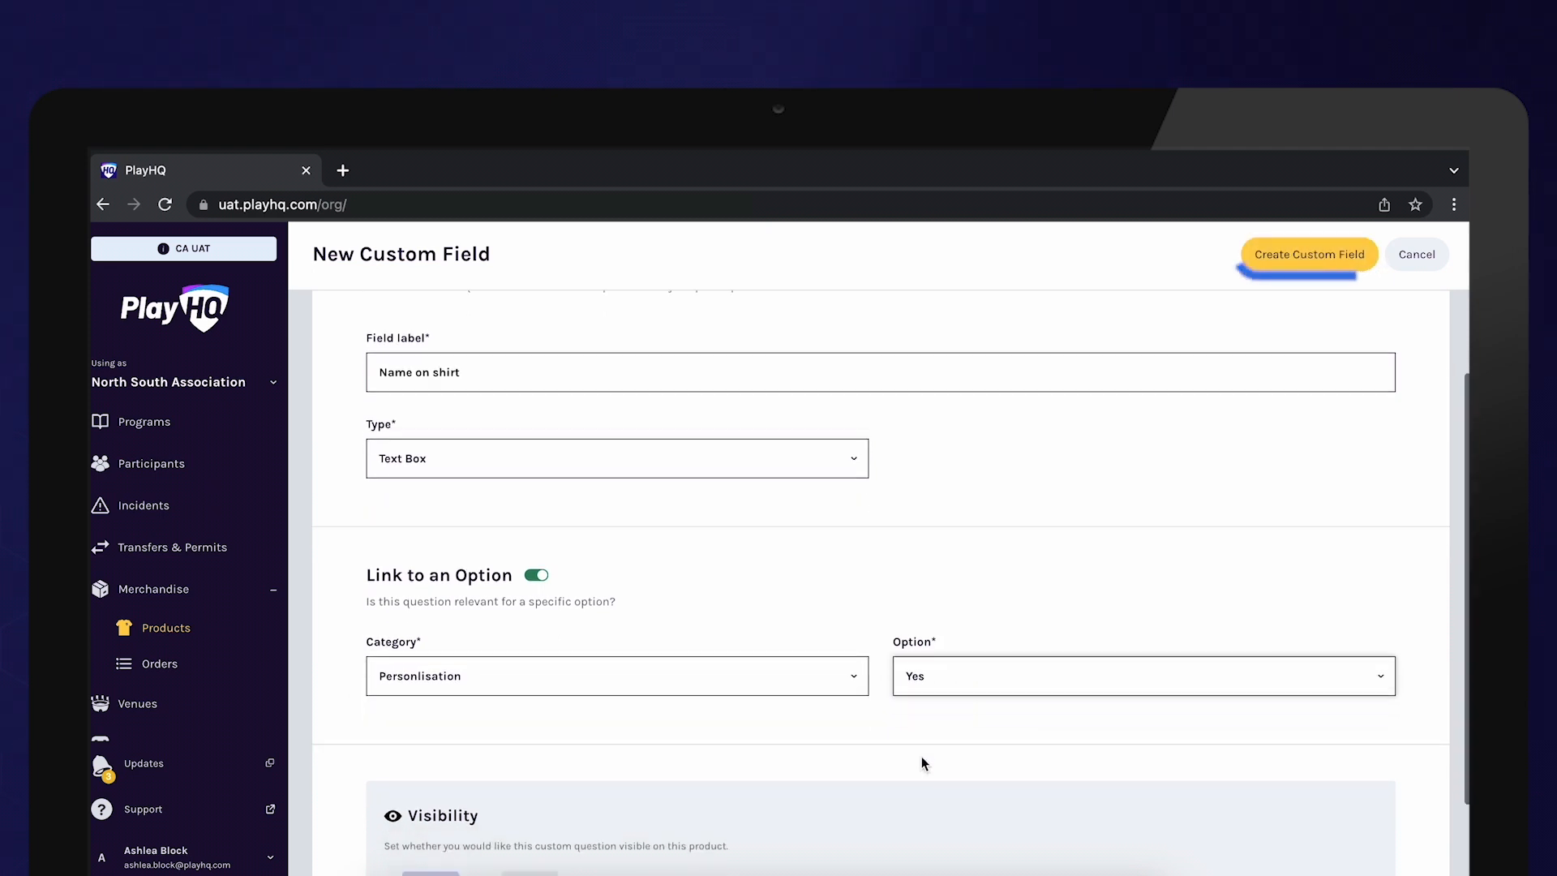
pyautogui.click(1303, 256)
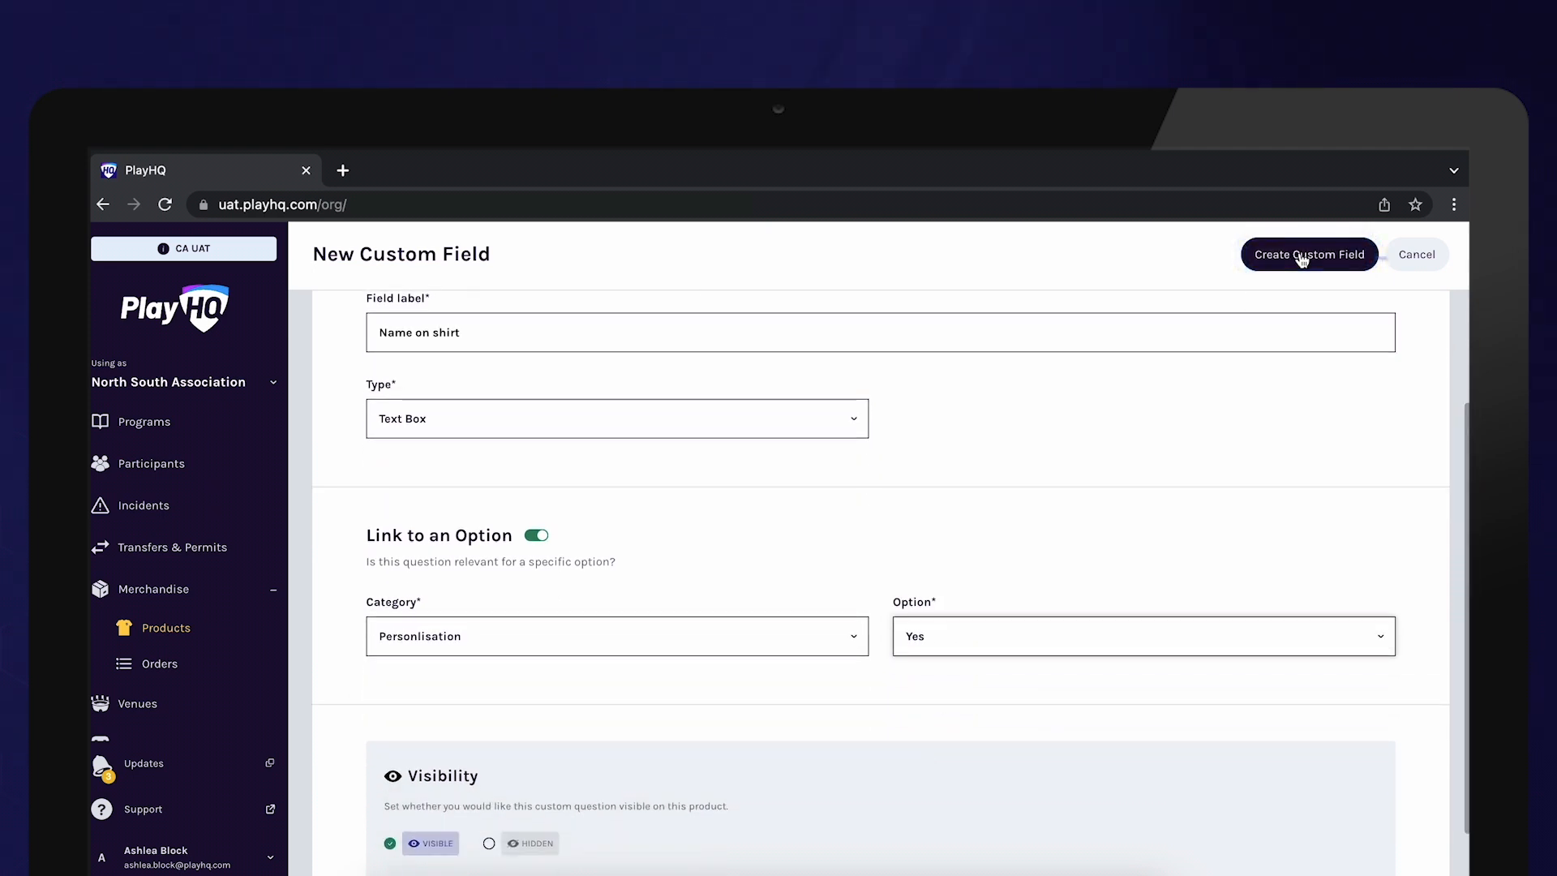
pyautogui.click(1352, 256)
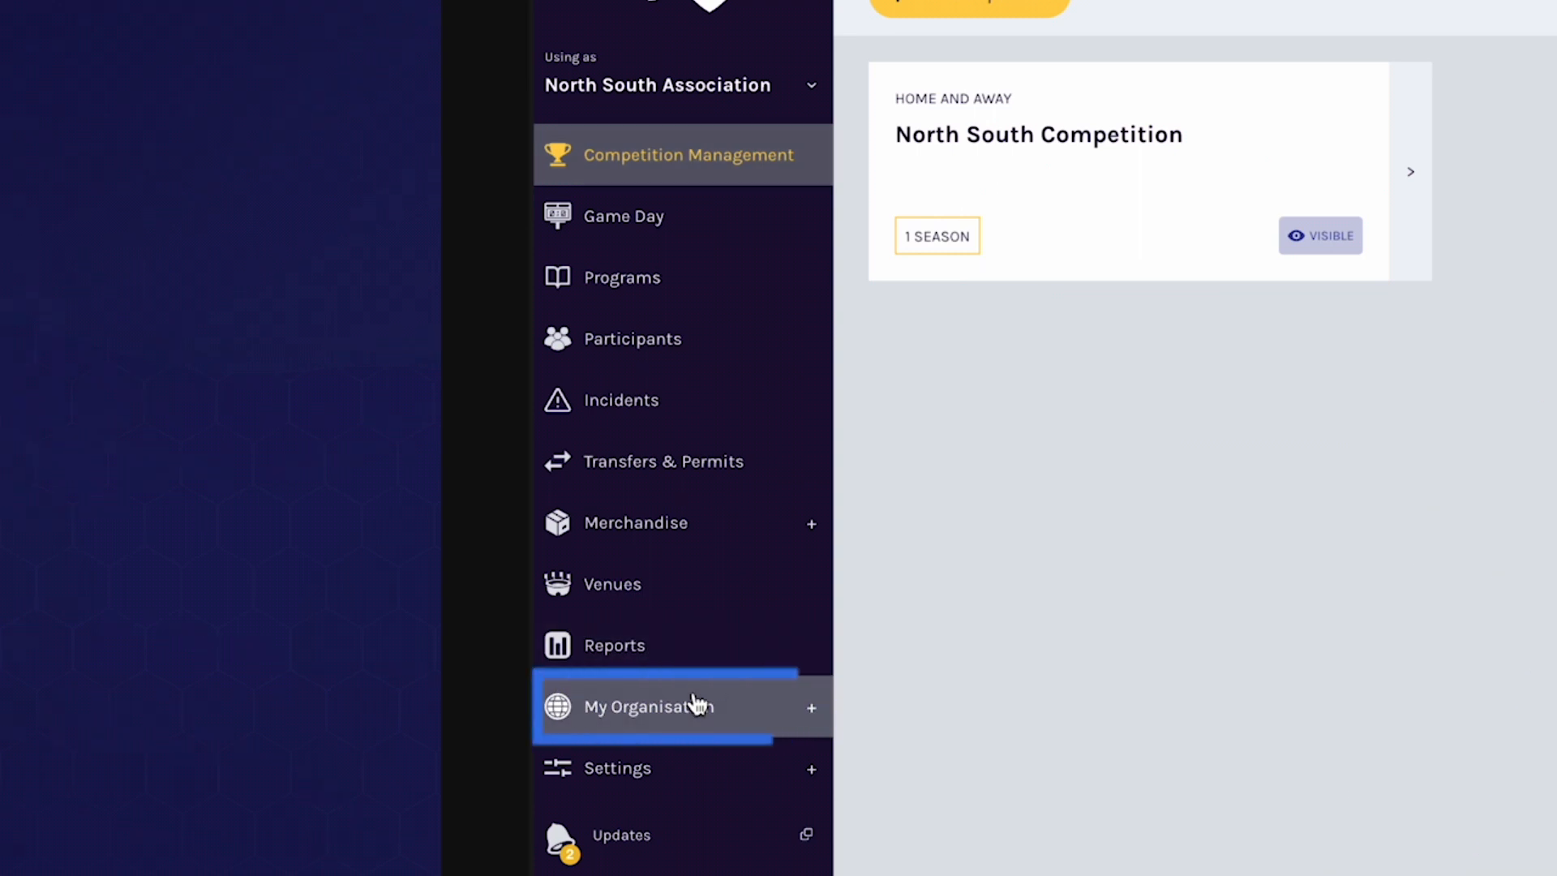
# Start a new voucher for North South Association named "Early Bird Discount"
pyautogui.click(695, 704)
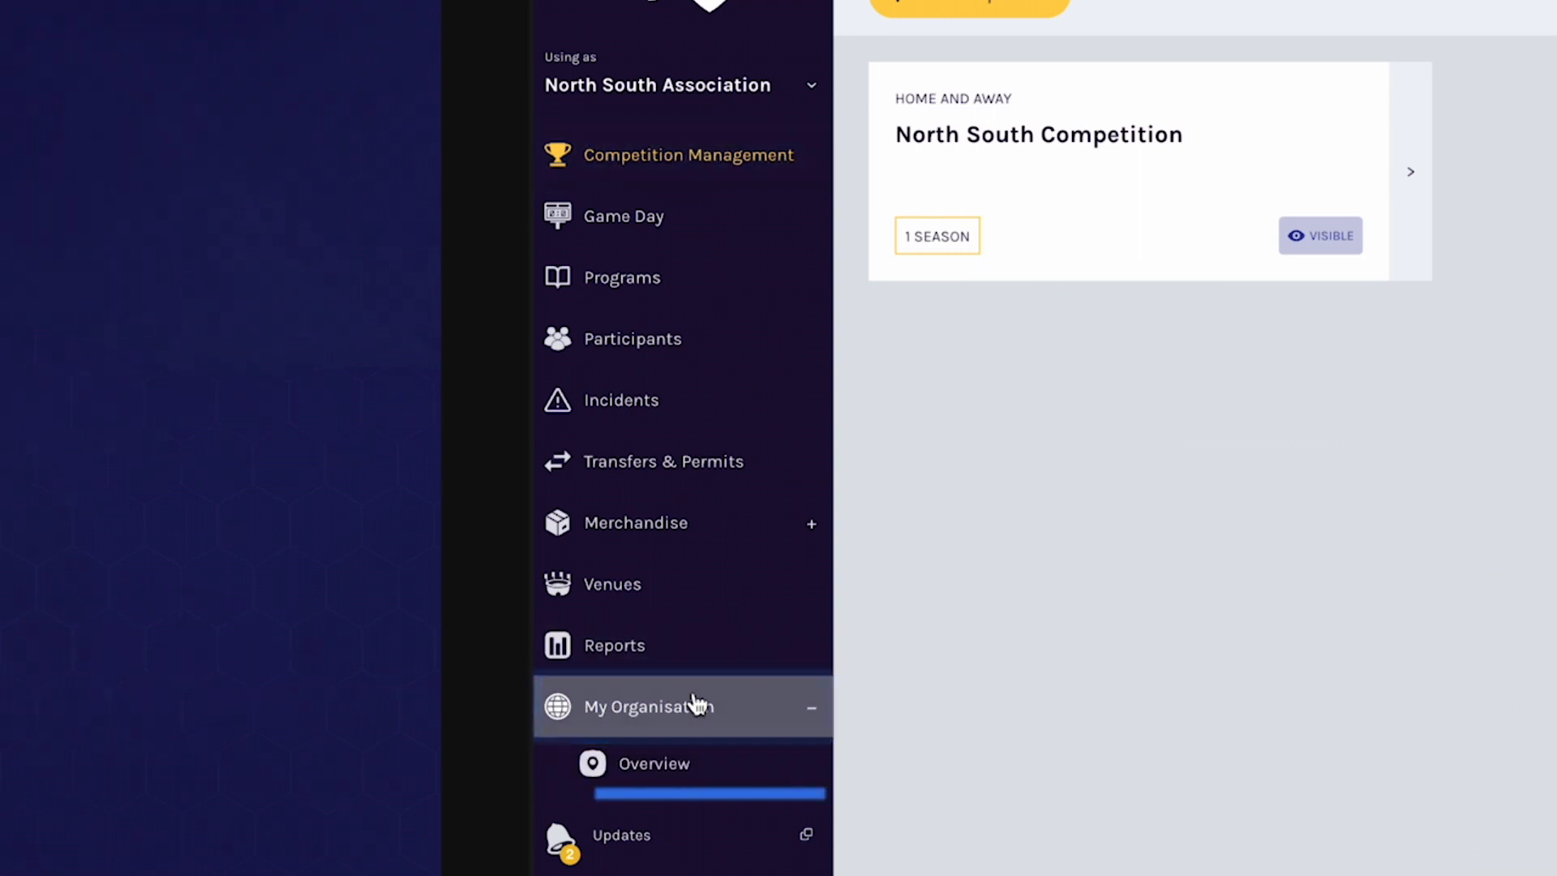
pyautogui.click(678, 766)
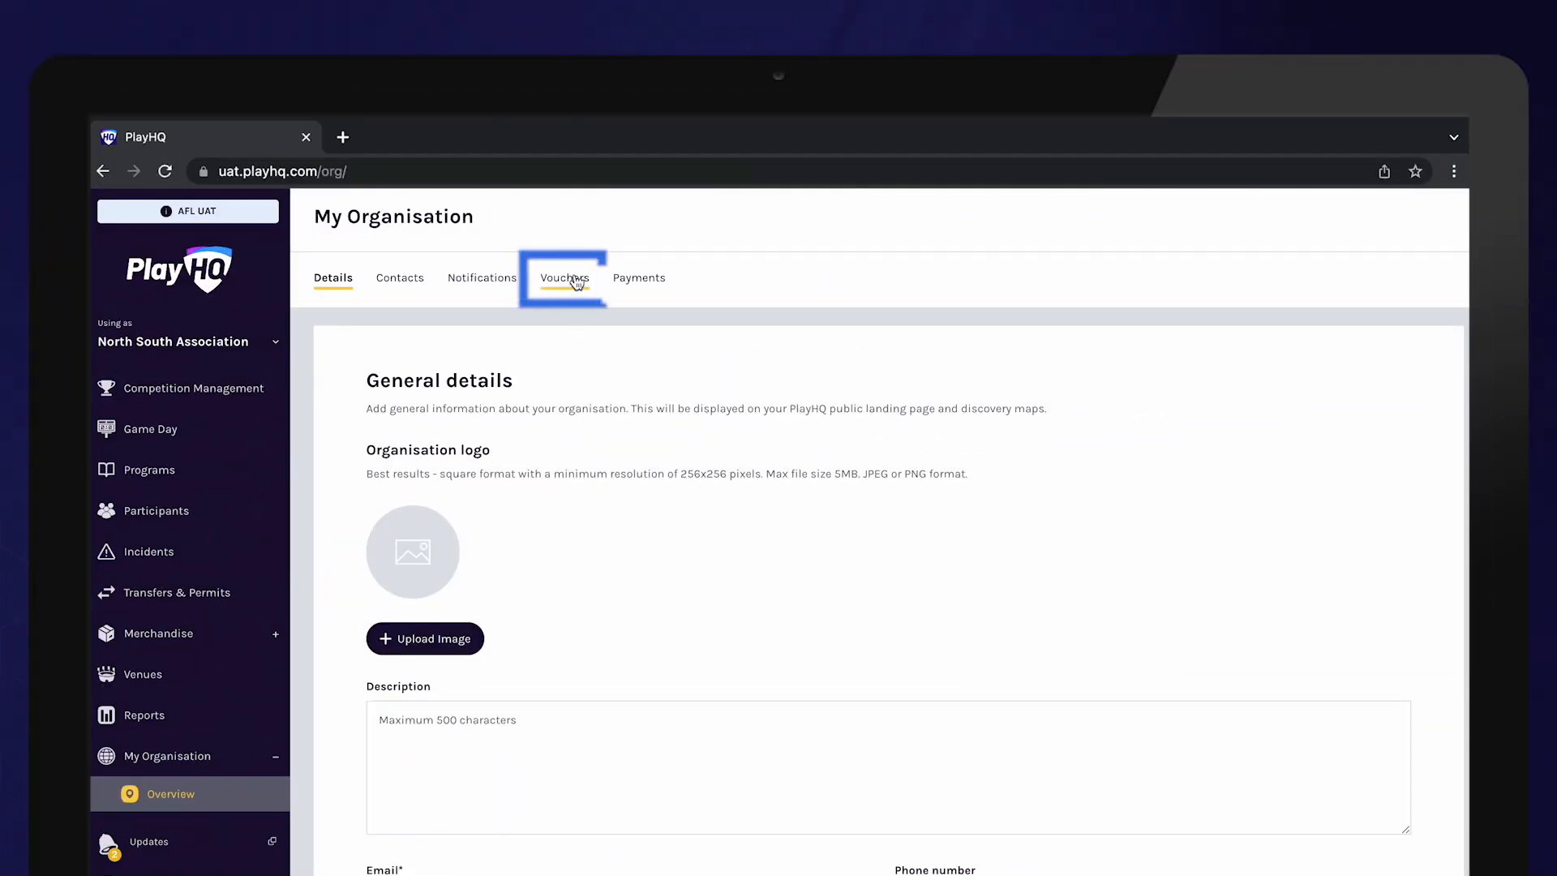
pyautogui.click(597, 264)
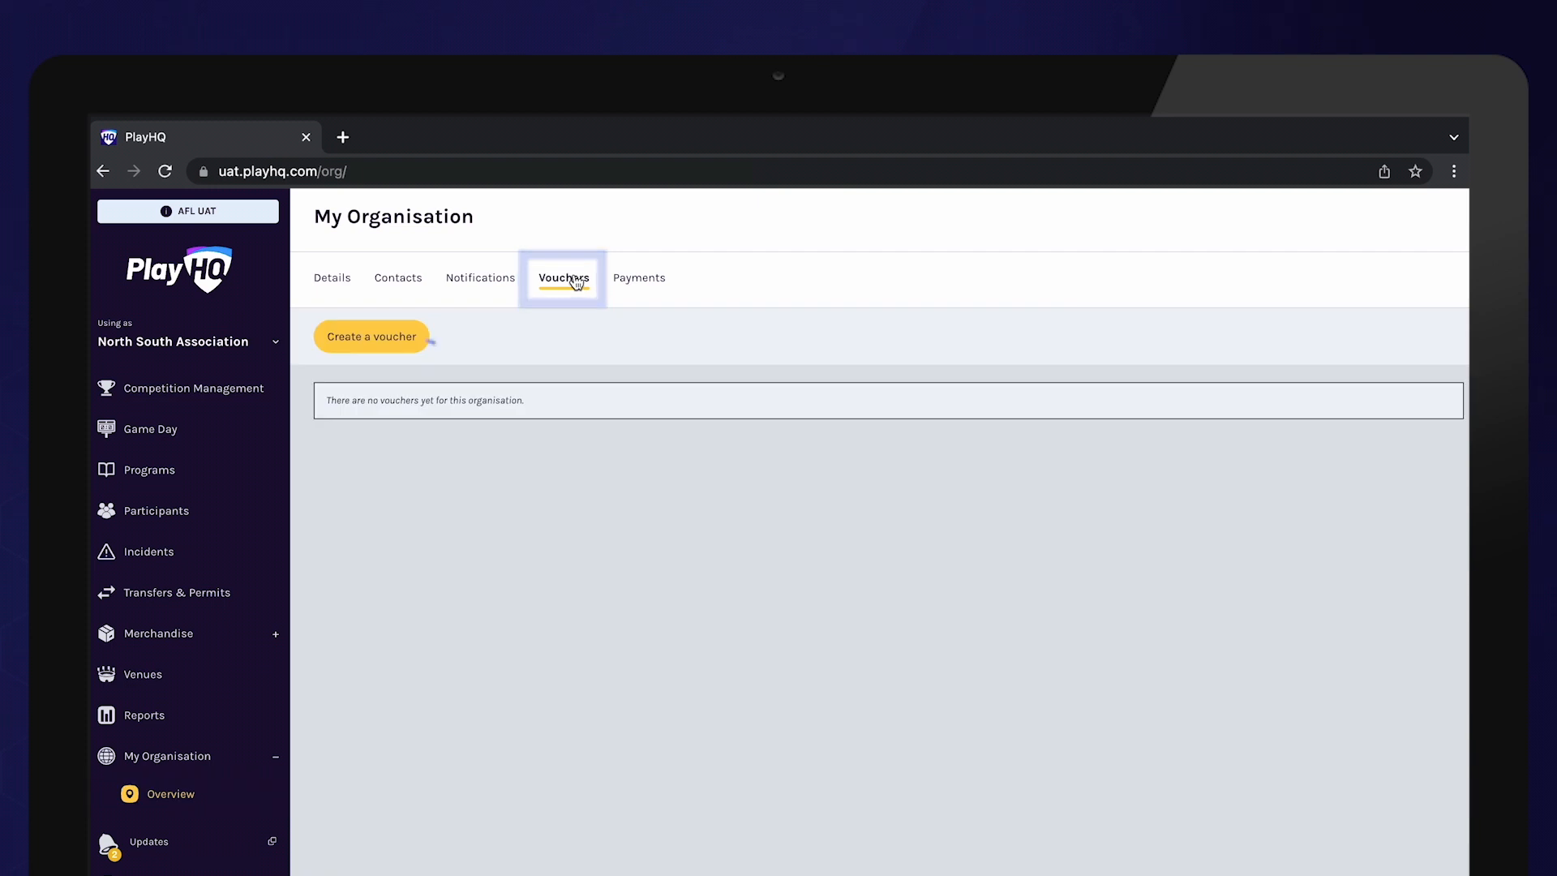
pyautogui.click(365, 337)
pyautogui.click(450, 577)
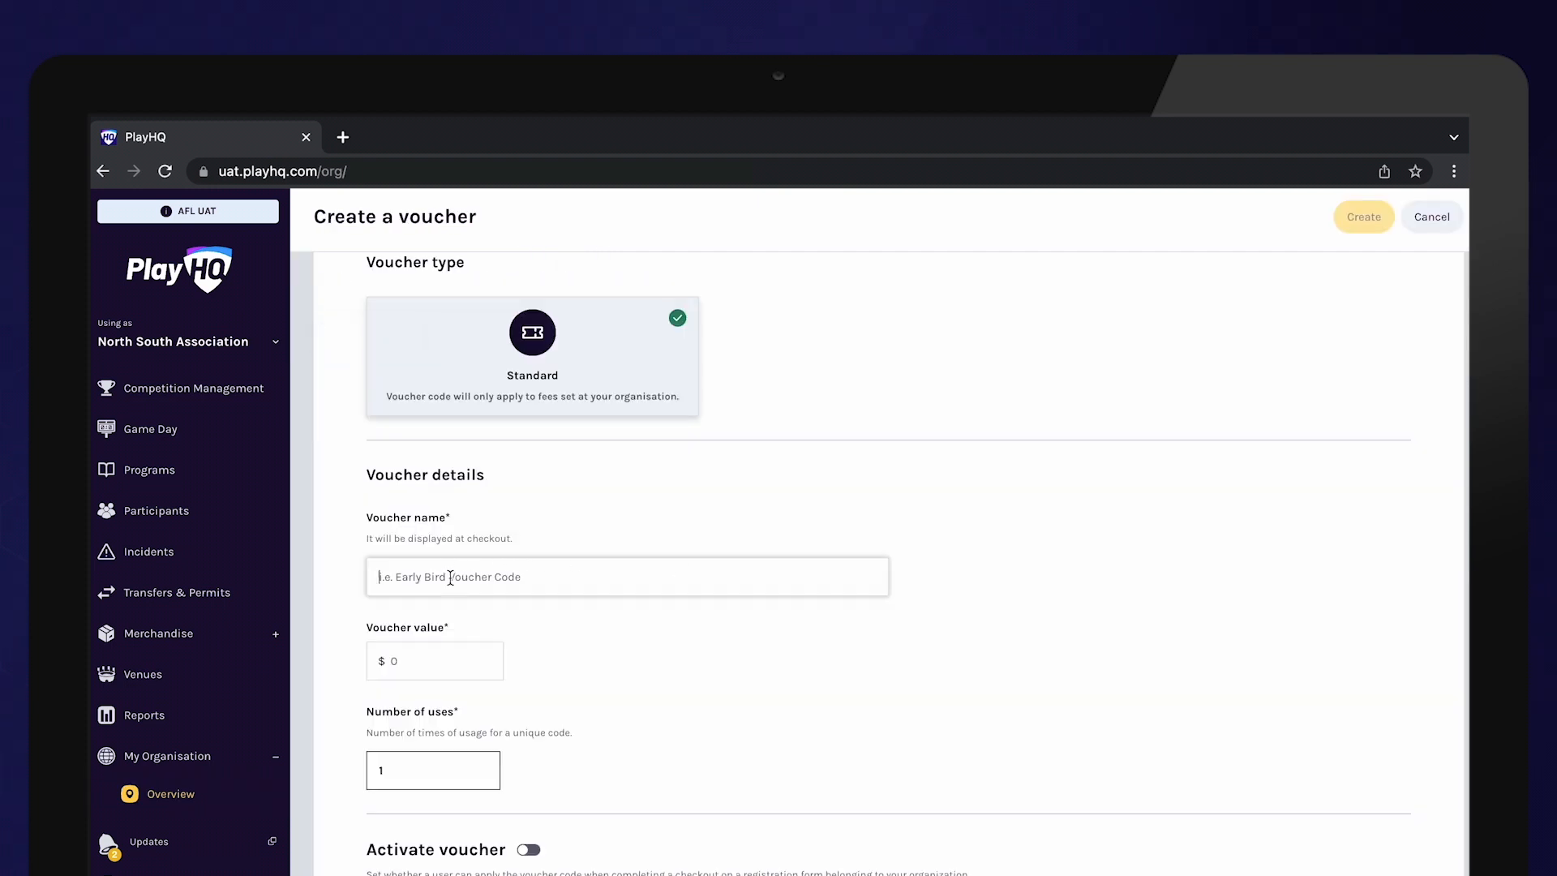
pyautogui.write('Early Bird Discount')
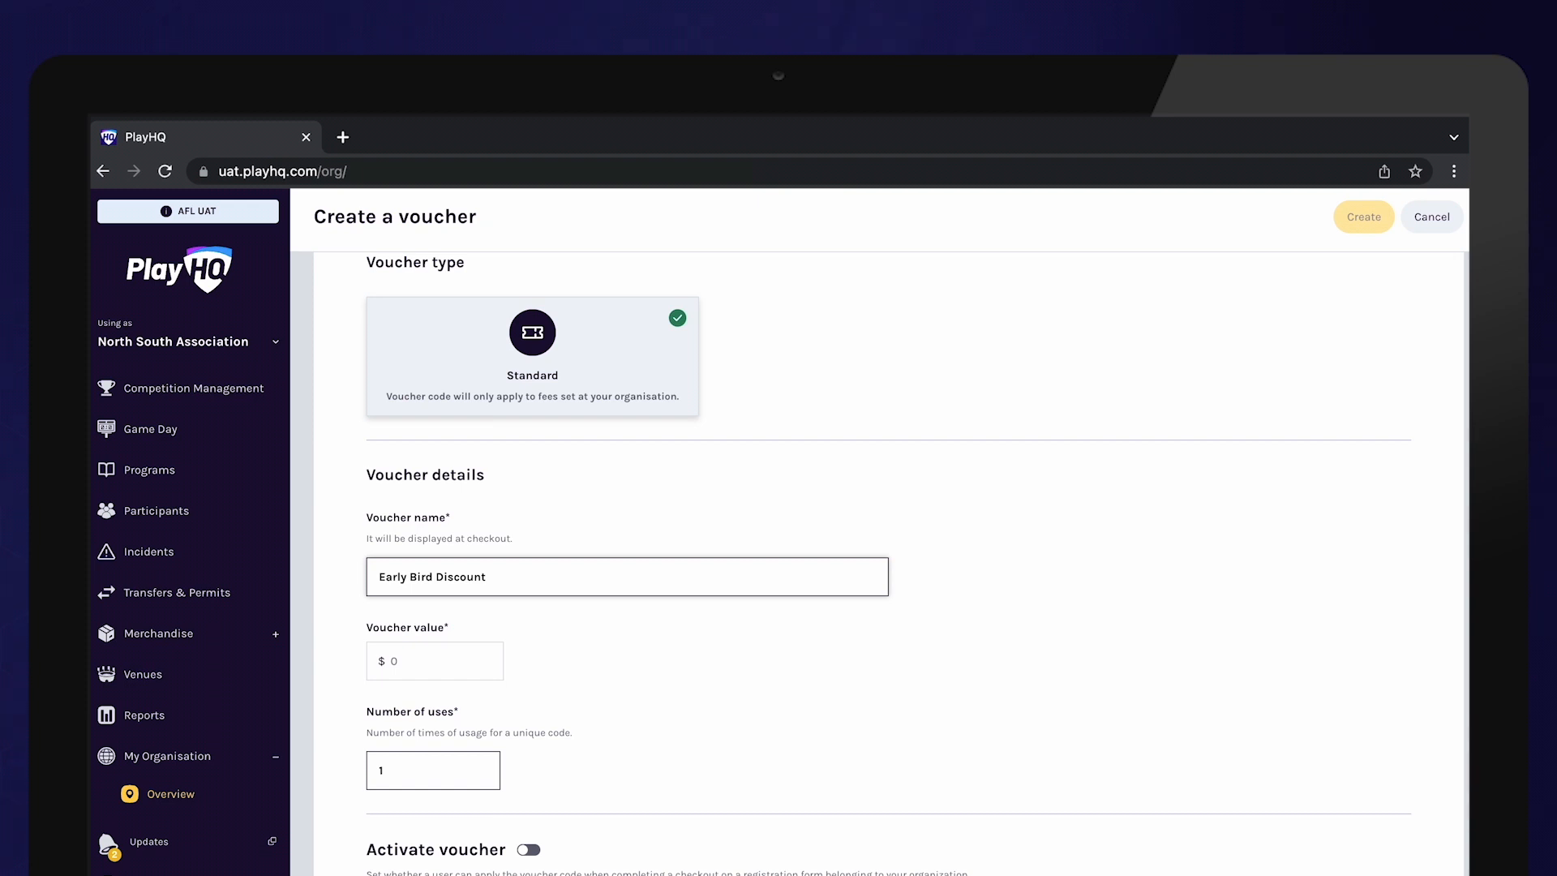
# Set the voucher's value to $50 and its number of uses to 10, activate it and create it
pyautogui.click(407, 662)
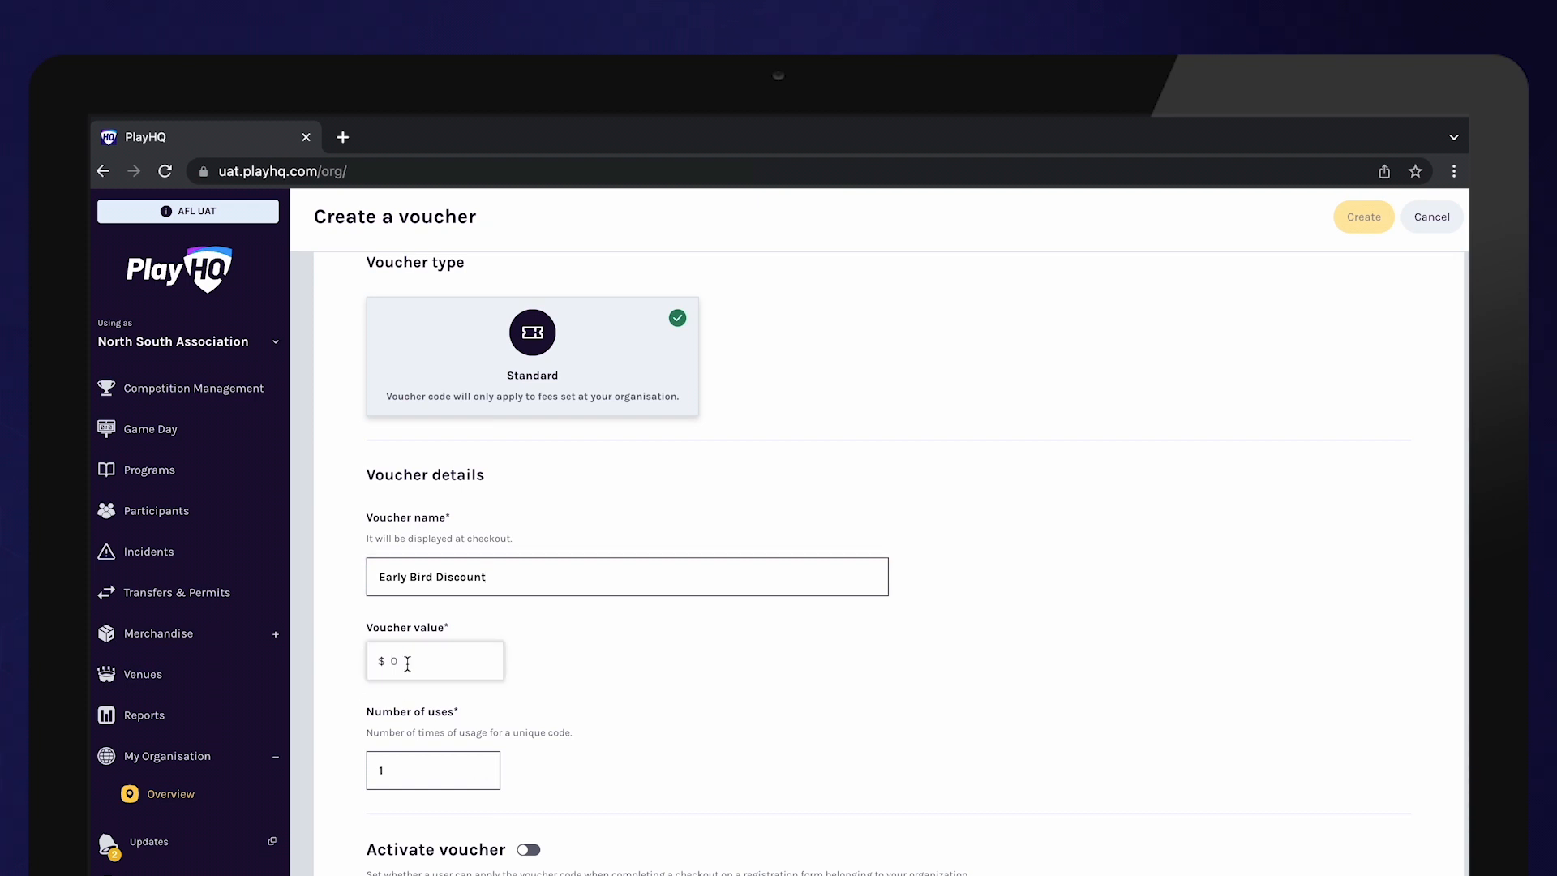
pyautogui.write('50')
pyautogui.click(411, 770)
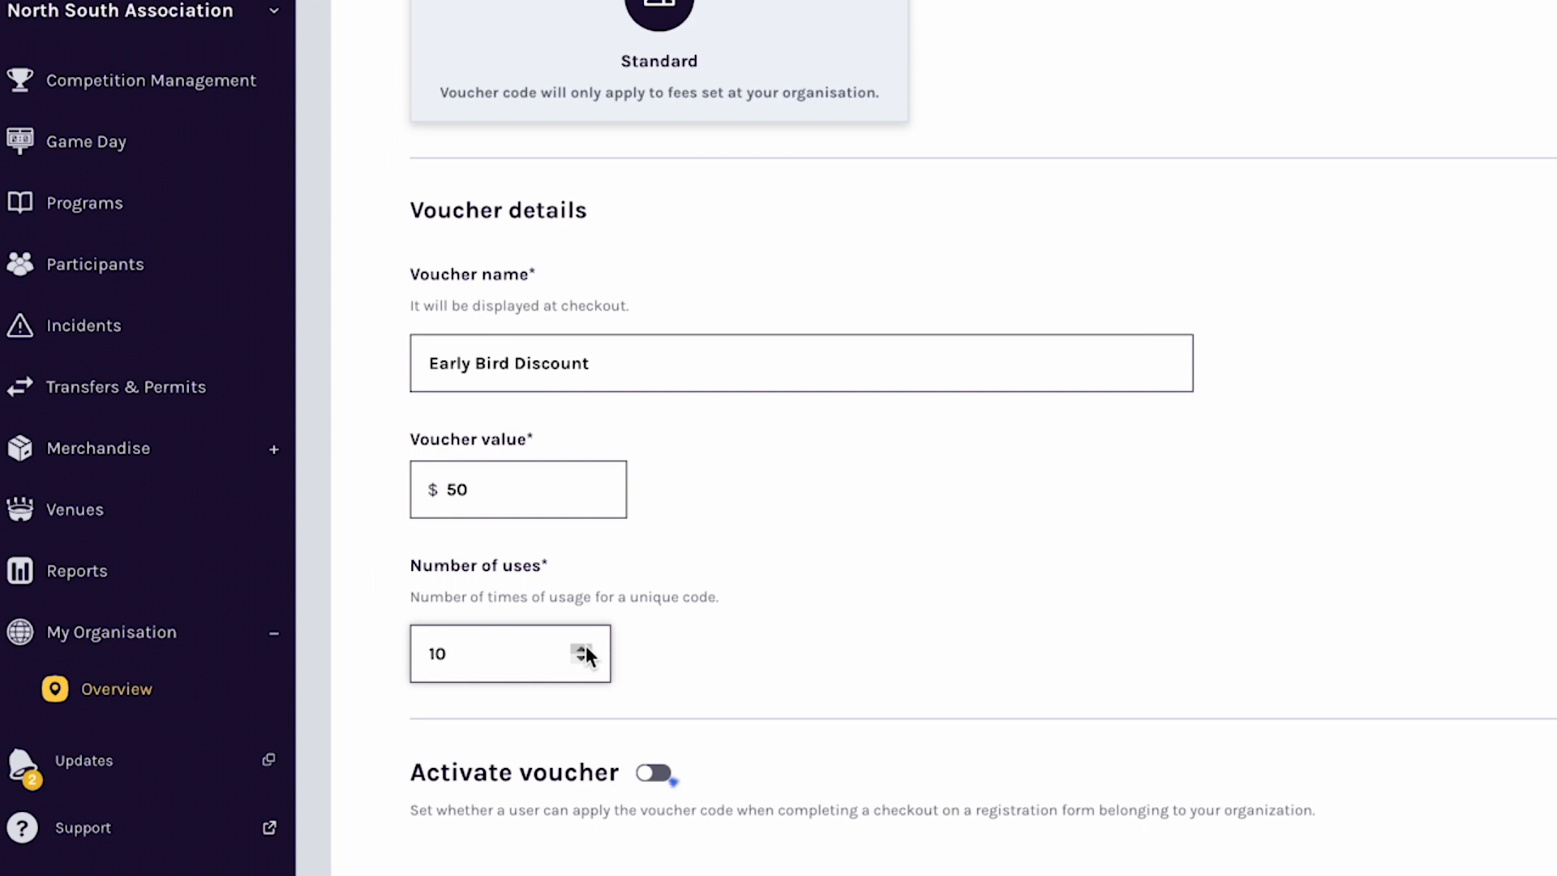
pyautogui.click(526, 848)
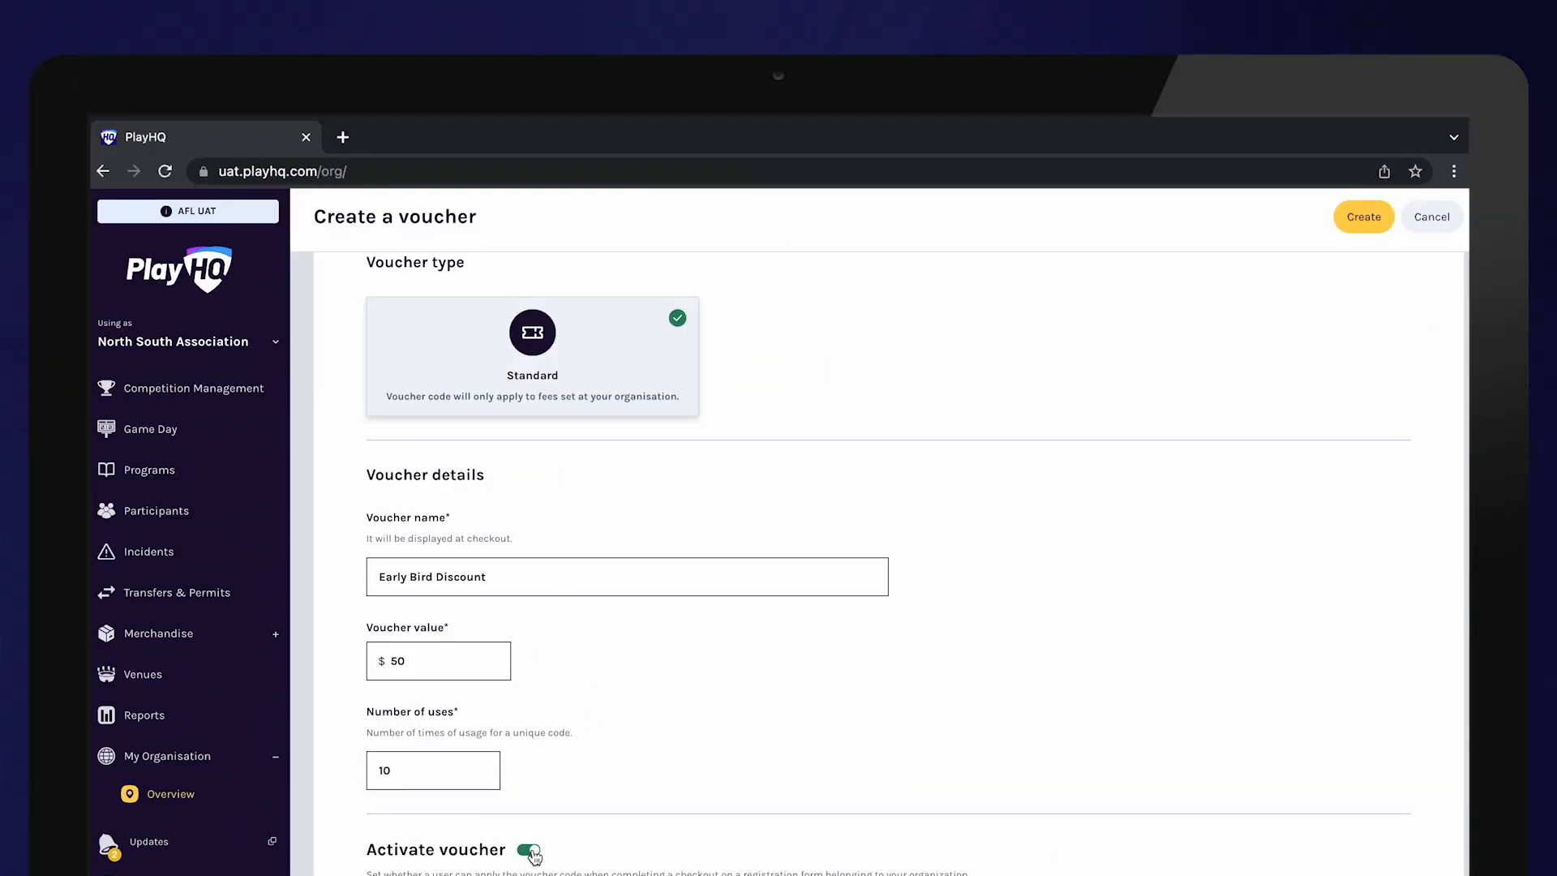
pyautogui.click(1368, 220)
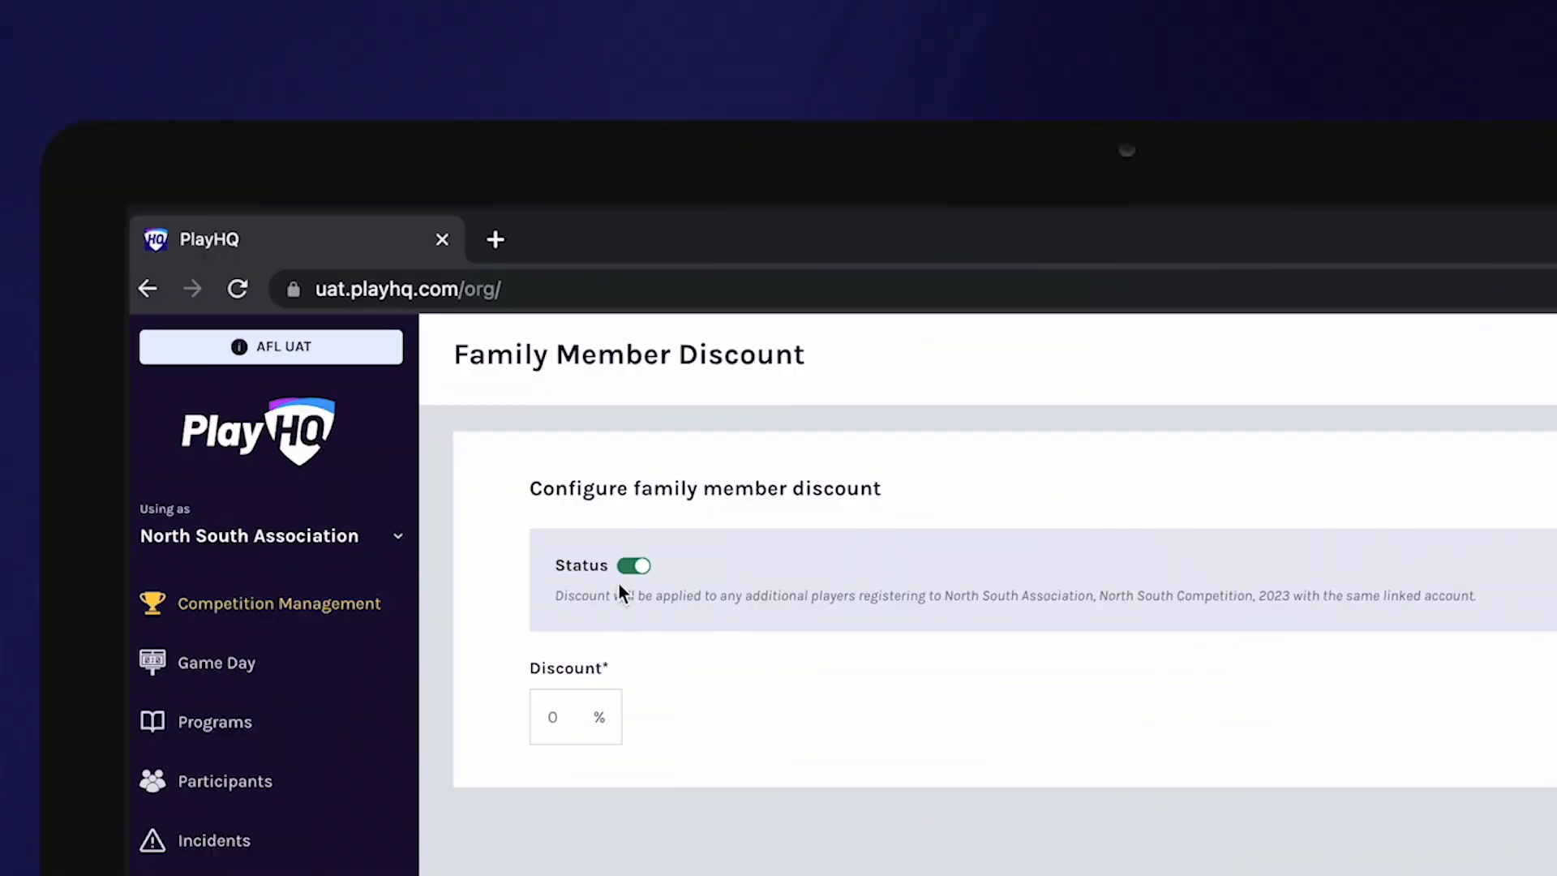
# Set up a 10% family member discount in the association registration settings of North South Competition's 2023 season and save it
pyautogui.click(571, 718)
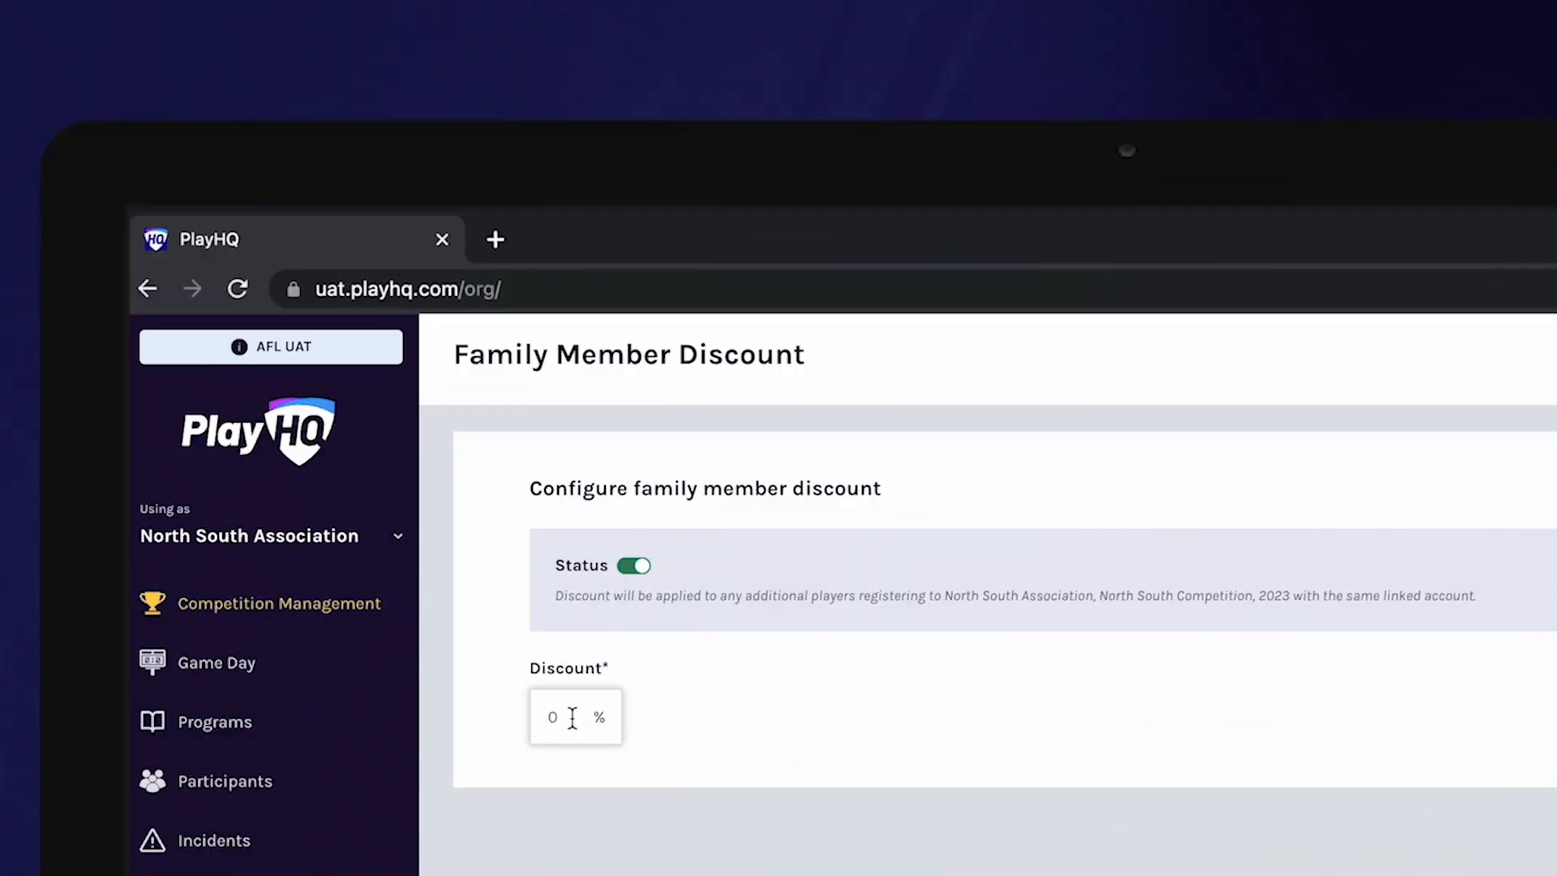
pyautogui.write('1')
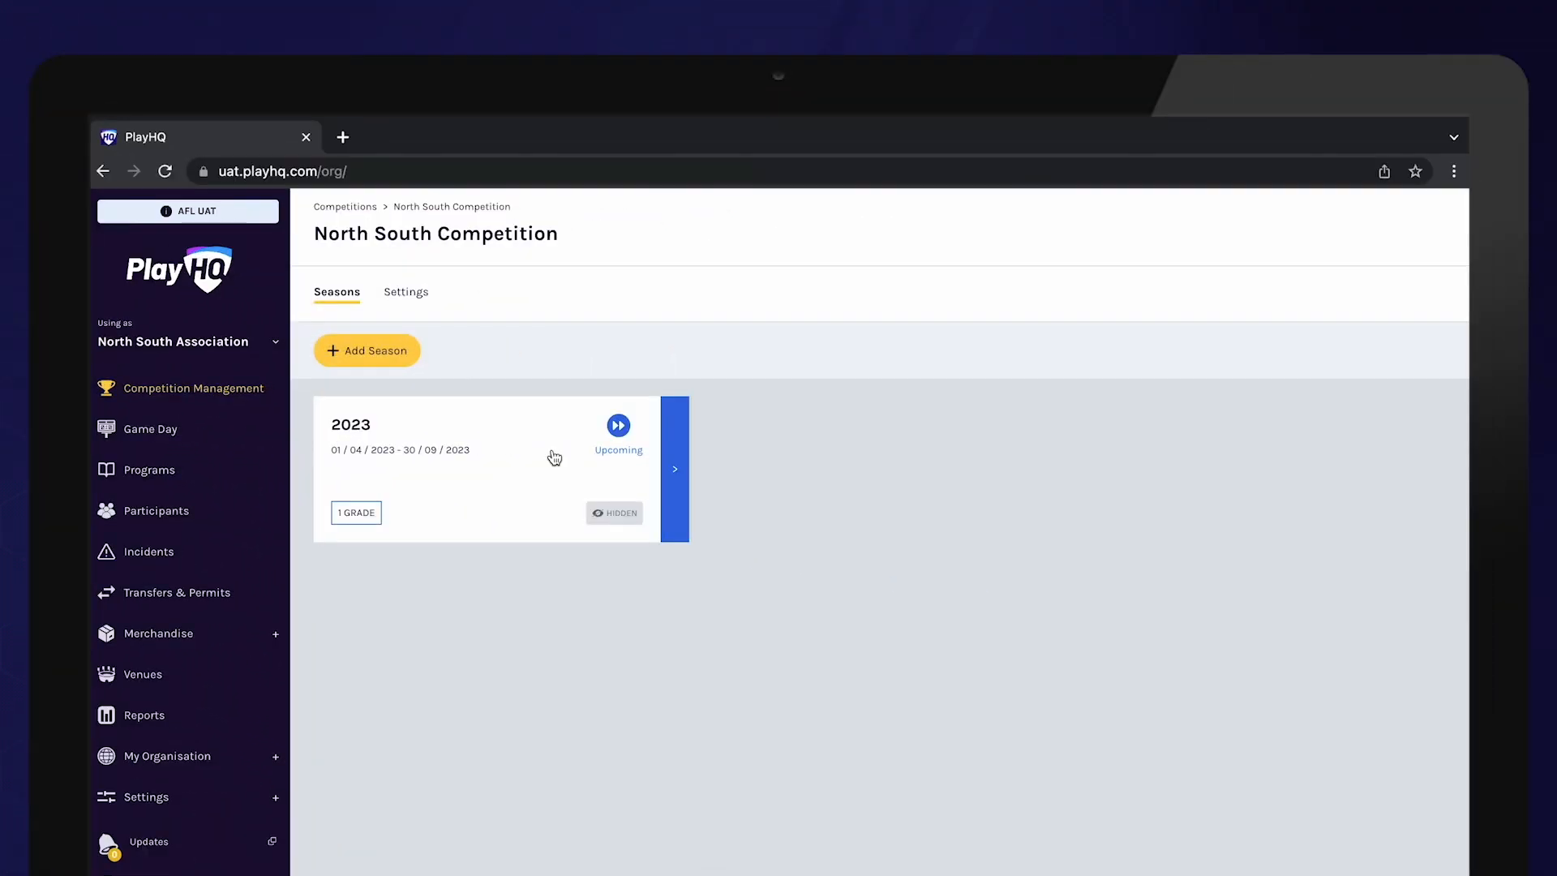
pyautogui.click(555, 458)
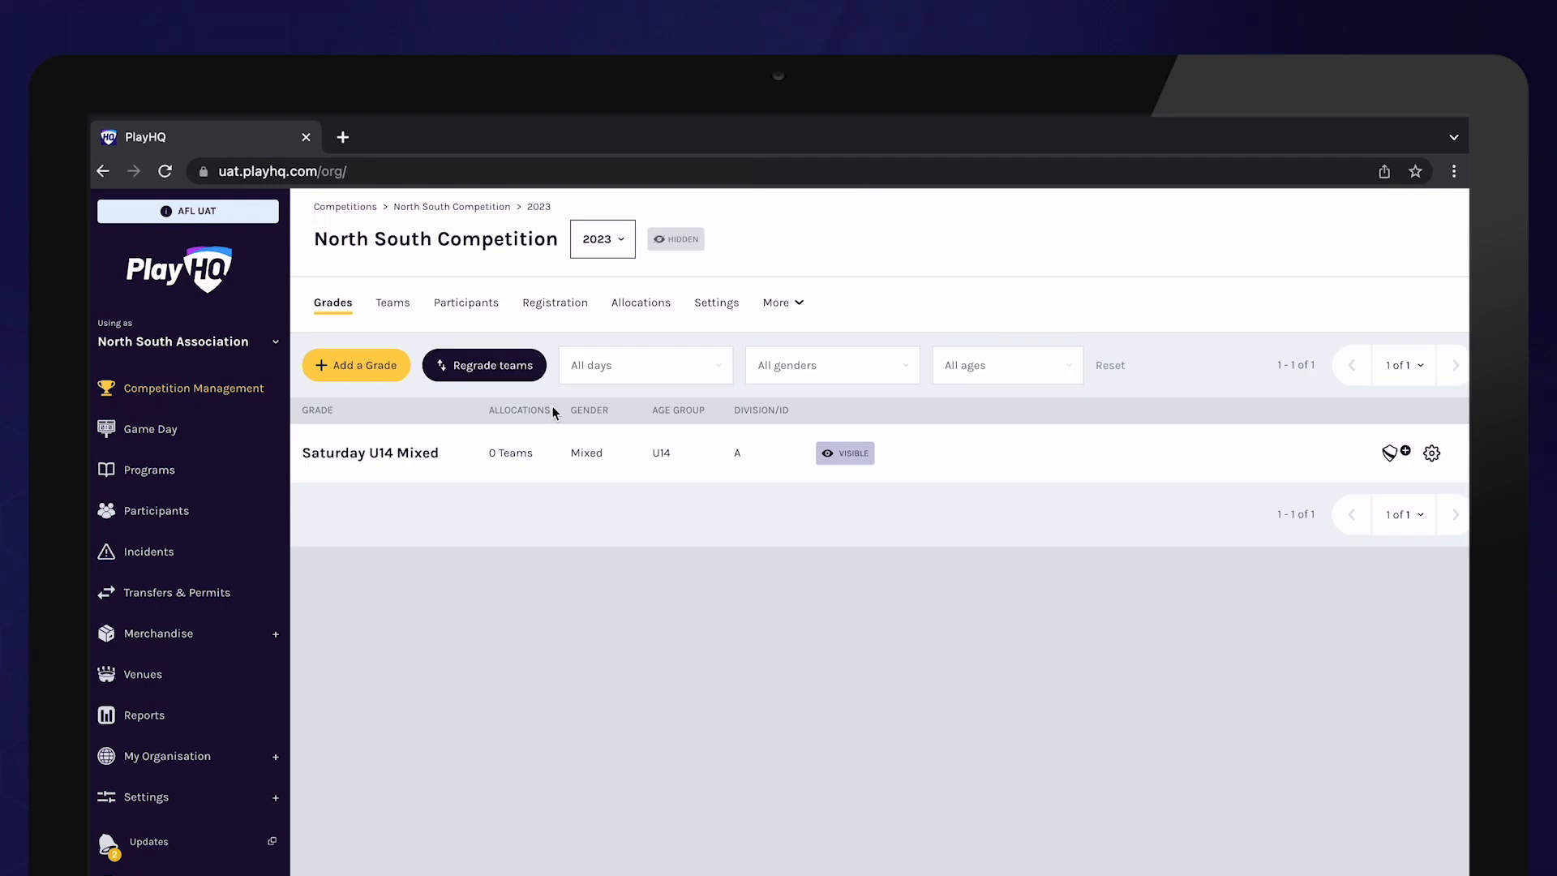
pyautogui.click(574, 308)
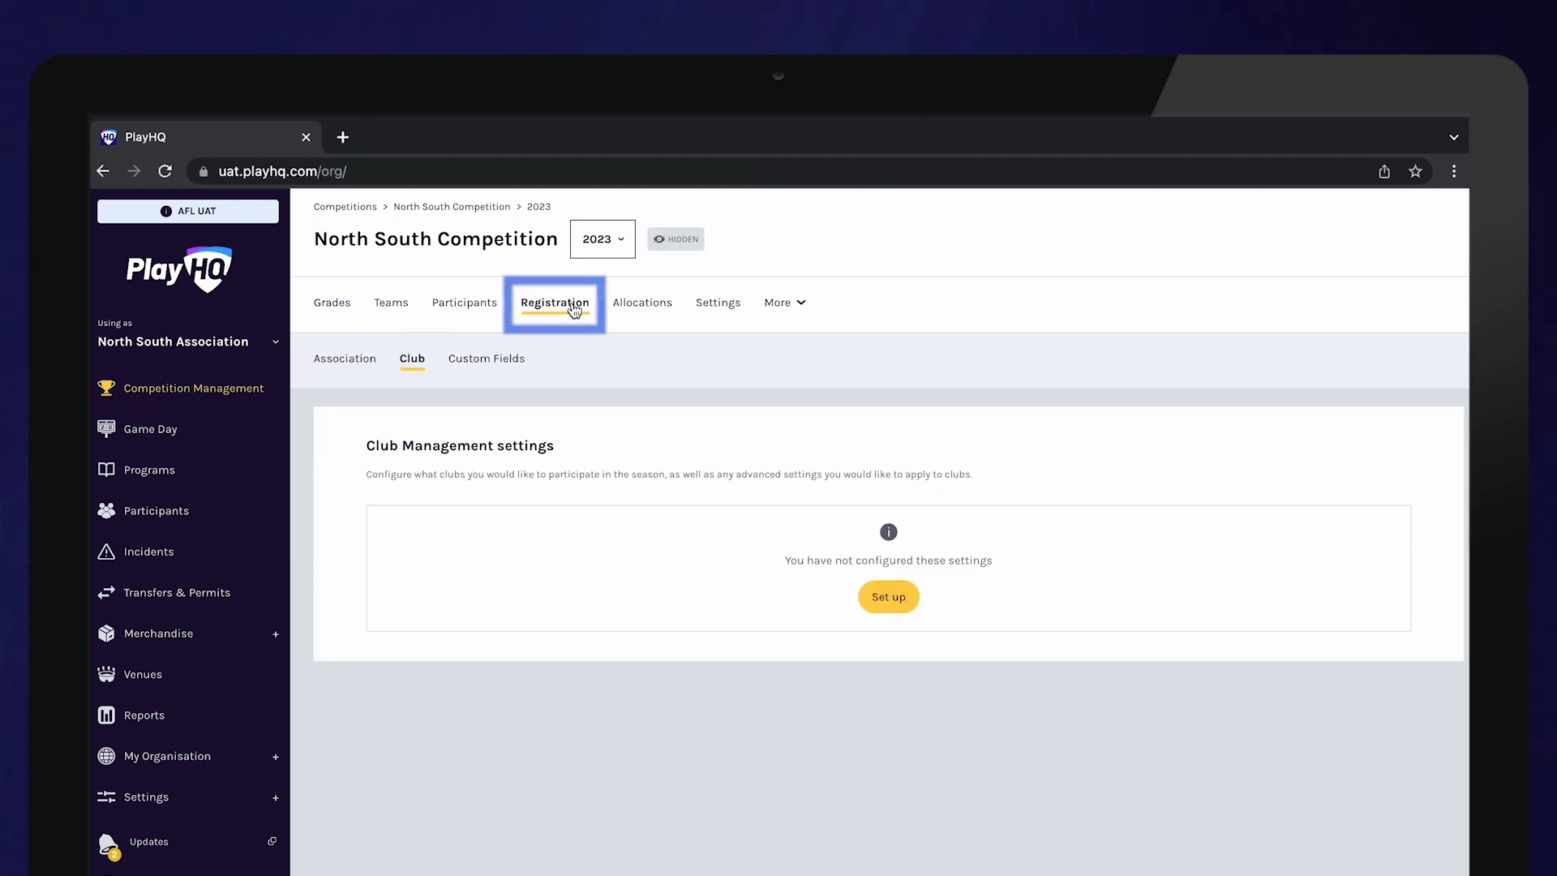
pyautogui.click(348, 359)
pyautogui.scroll(-6, 987, 629)
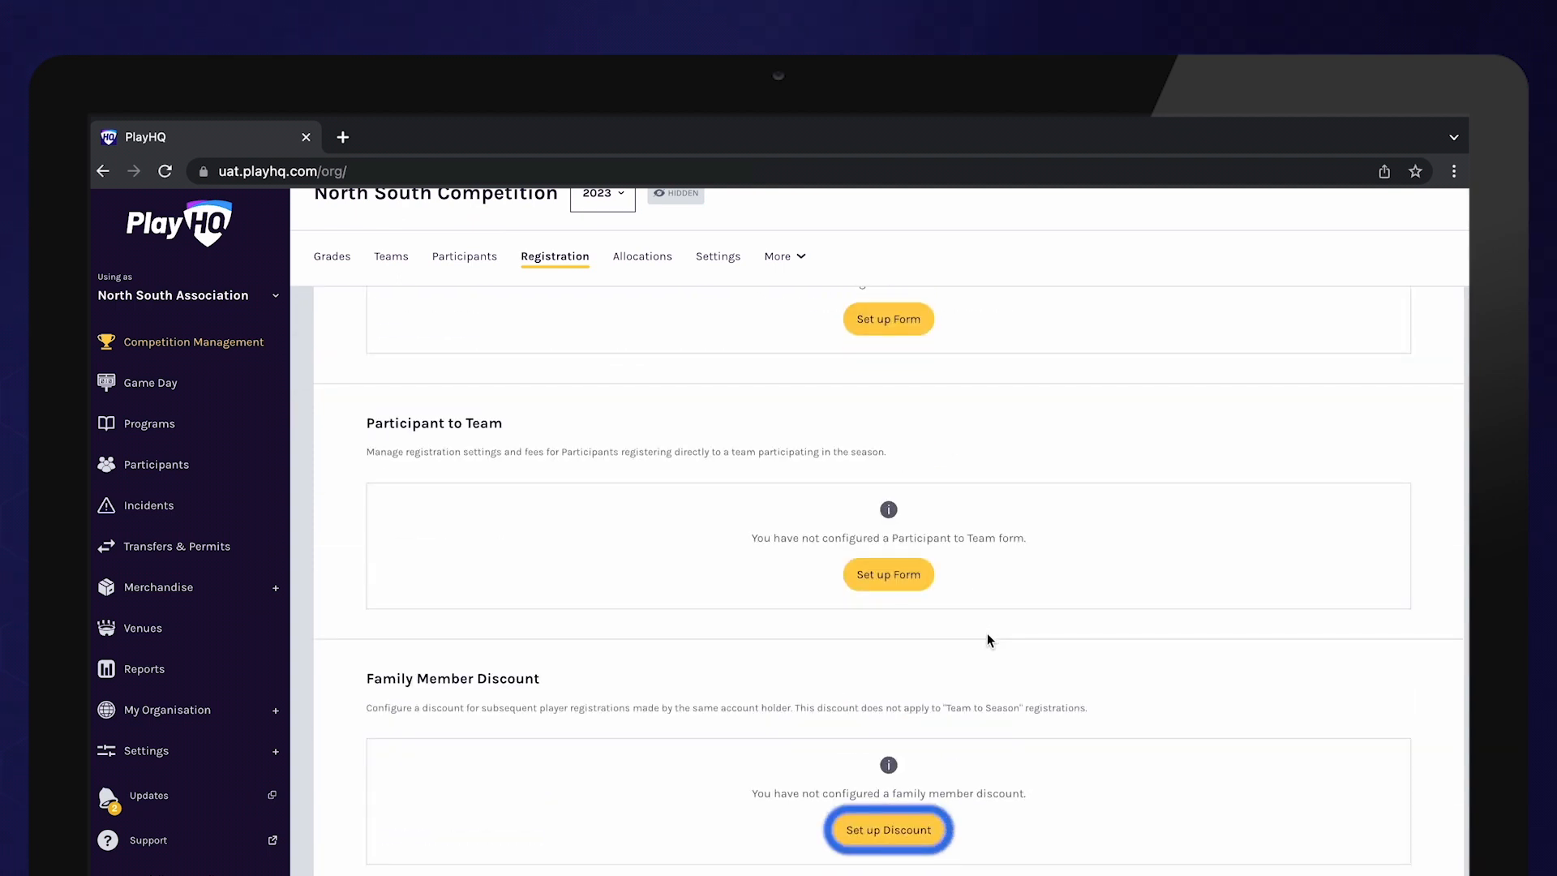
pyautogui.click(892, 828)
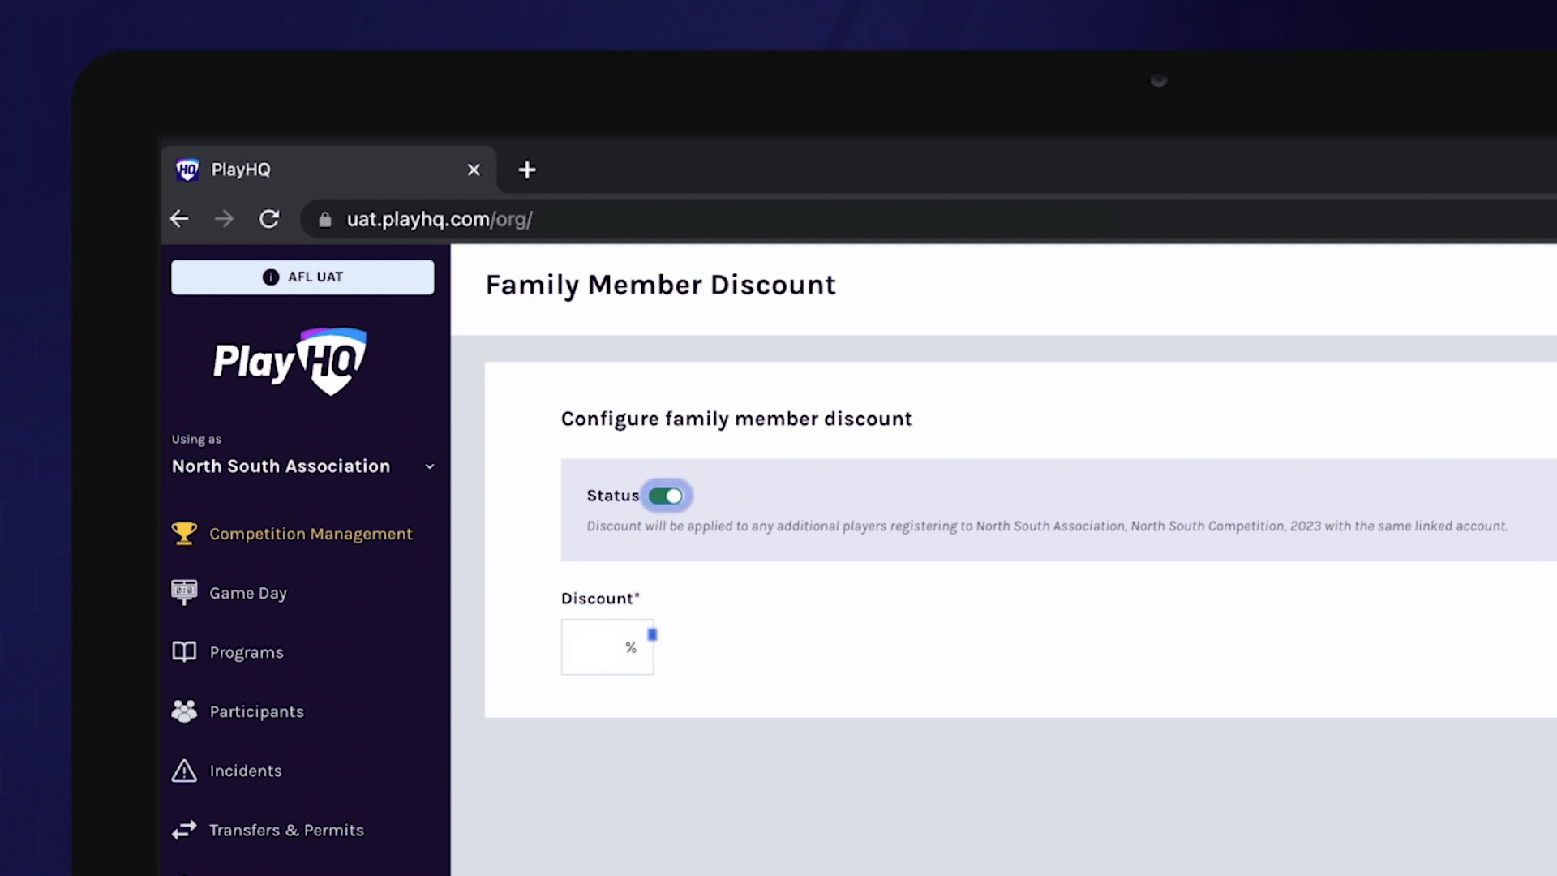
pyautogui.click(649, 634)
pyautogui.write('10')
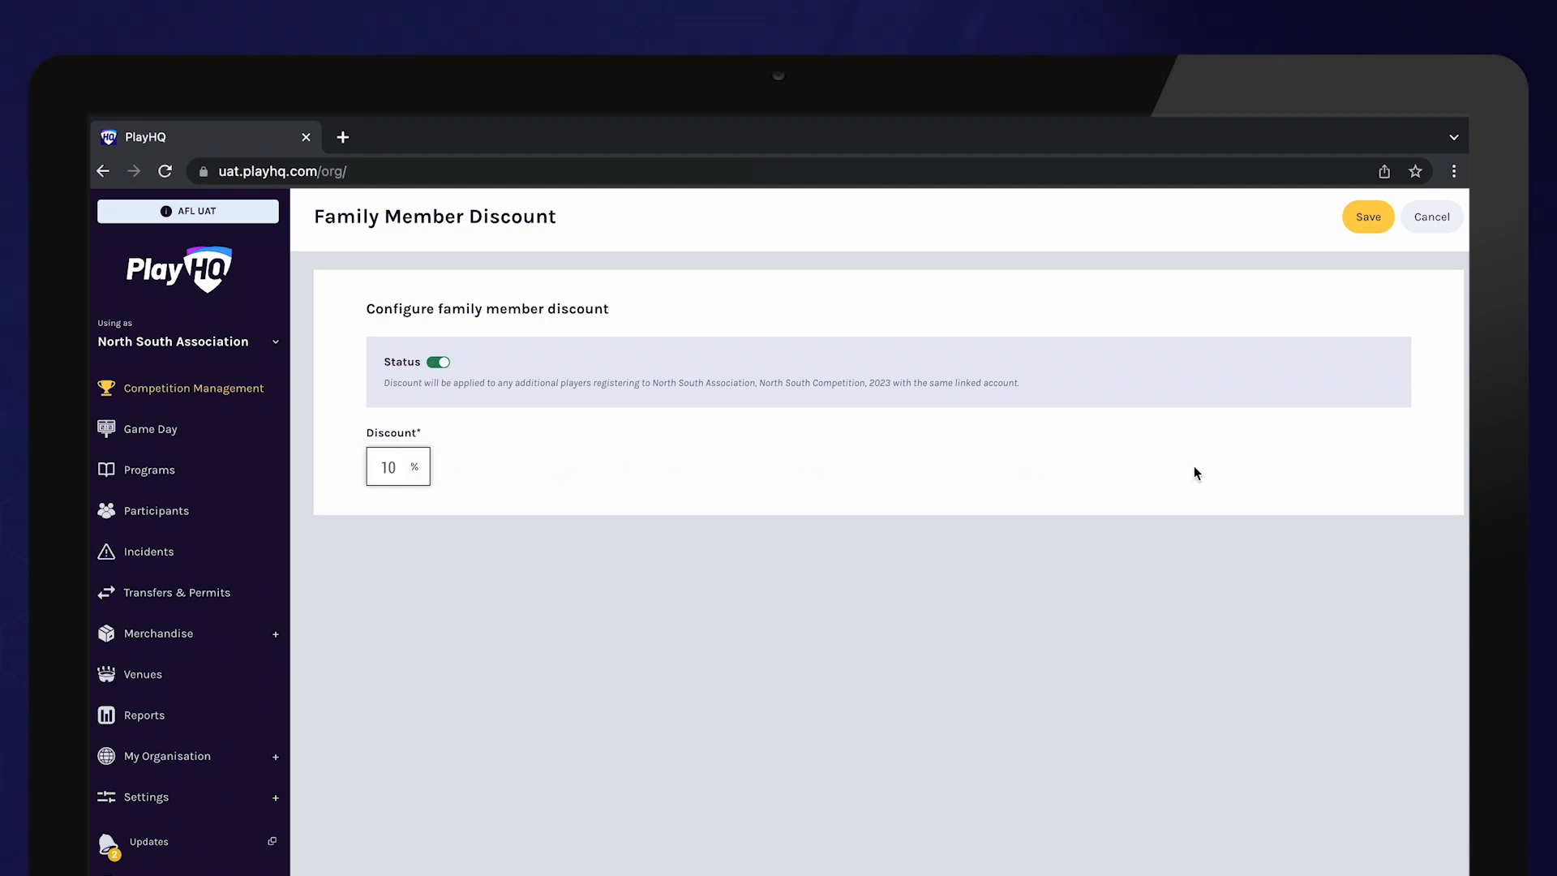
pyautogui.click(1376, 218)
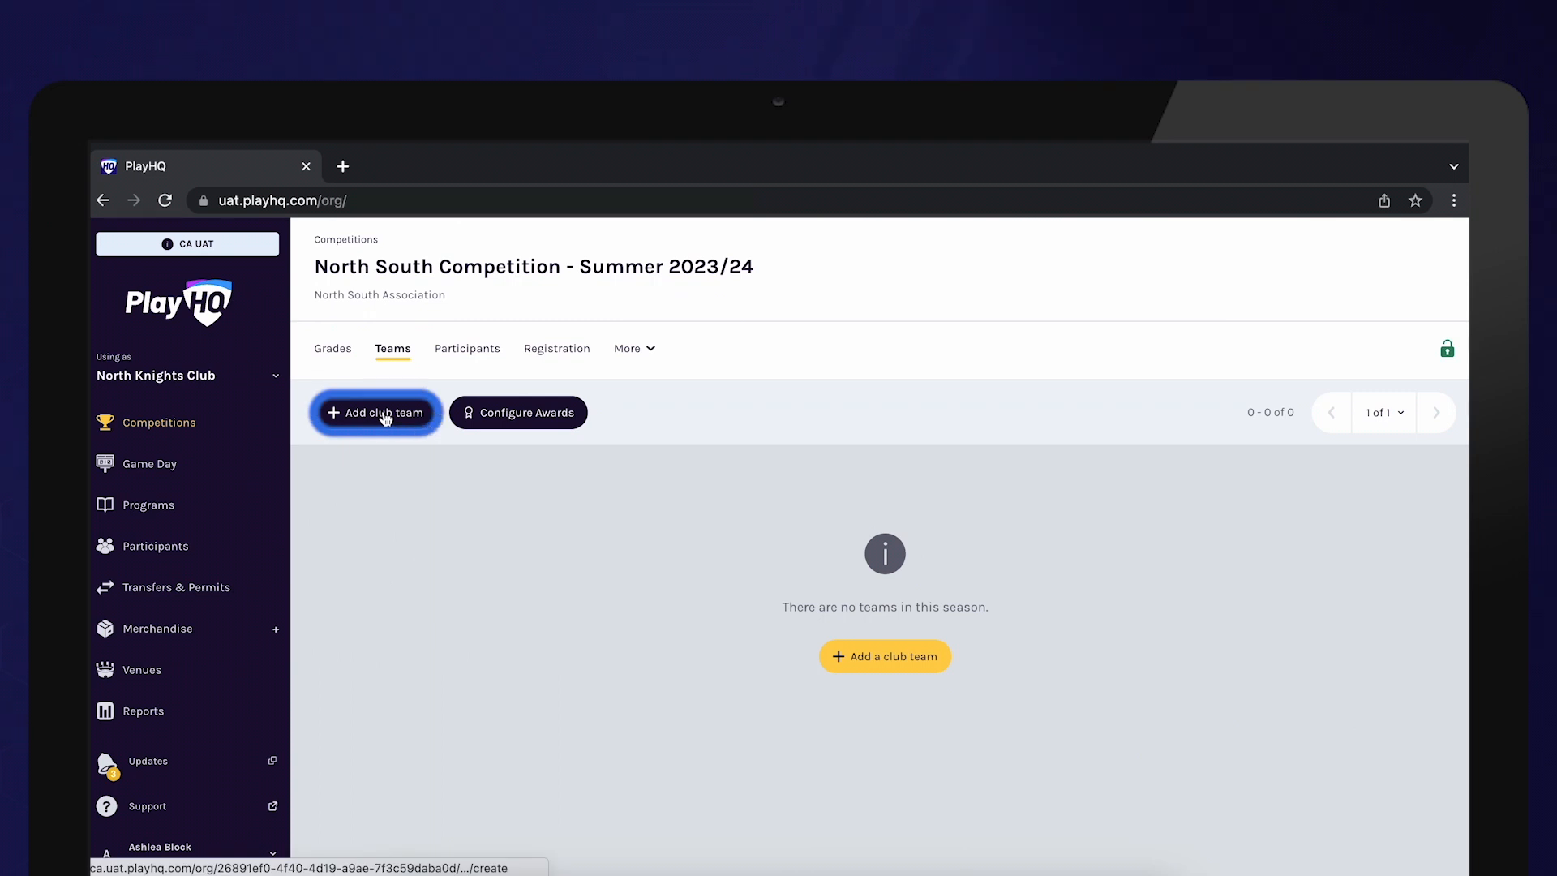
# Start a new North Knights Club team with age group U14, gender Mixed and the name "U14 Mixed North Knights"
pyautogui.click(385, 417)
pyautogui.click(547, 431)
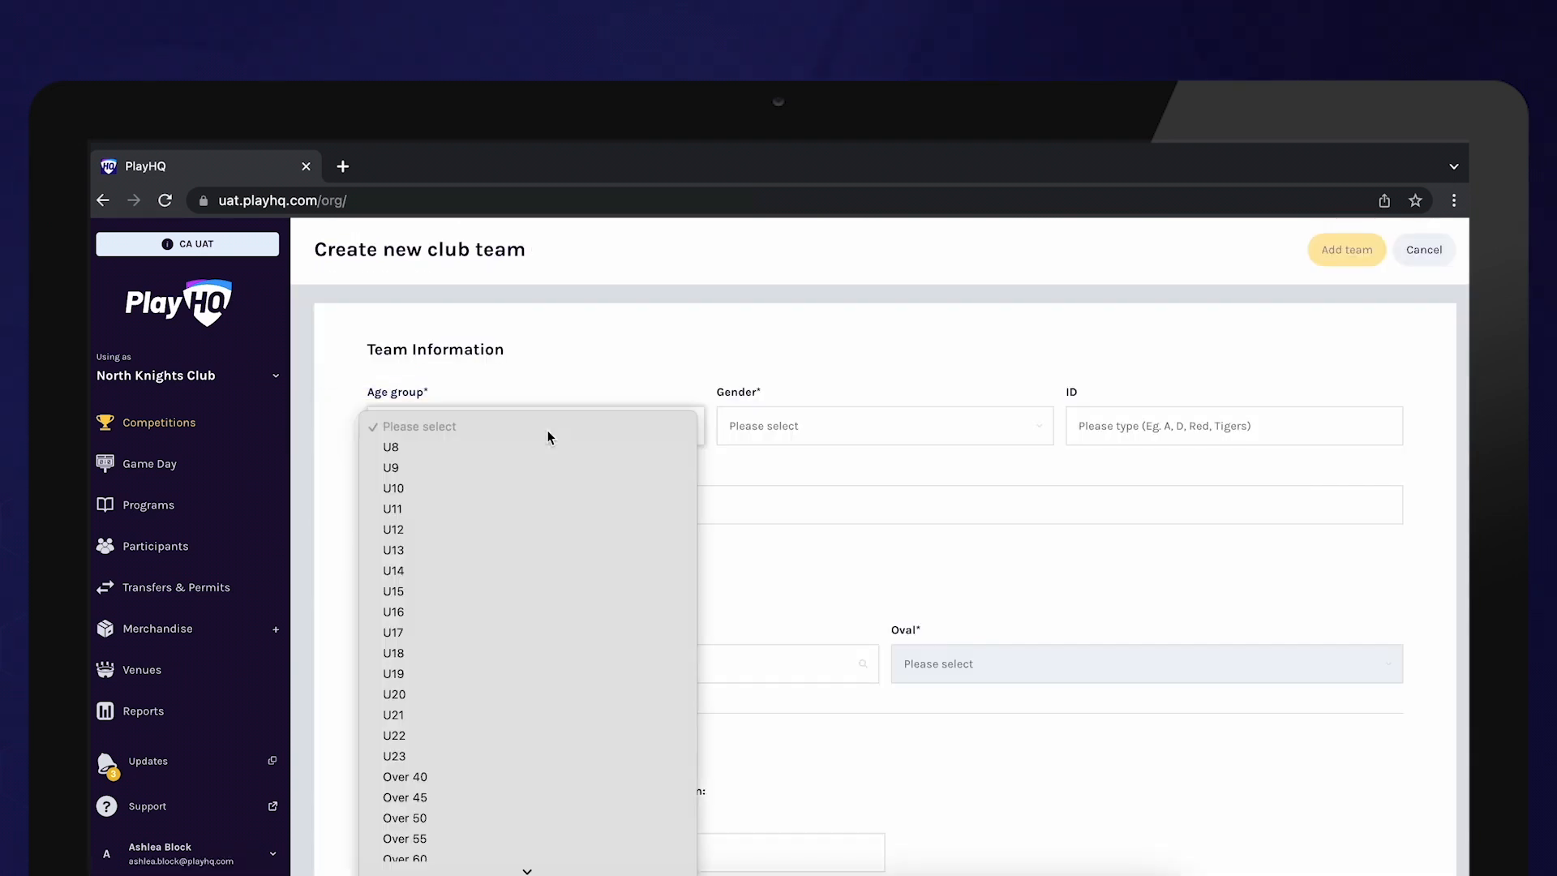
pyautogui.click(525, 570)
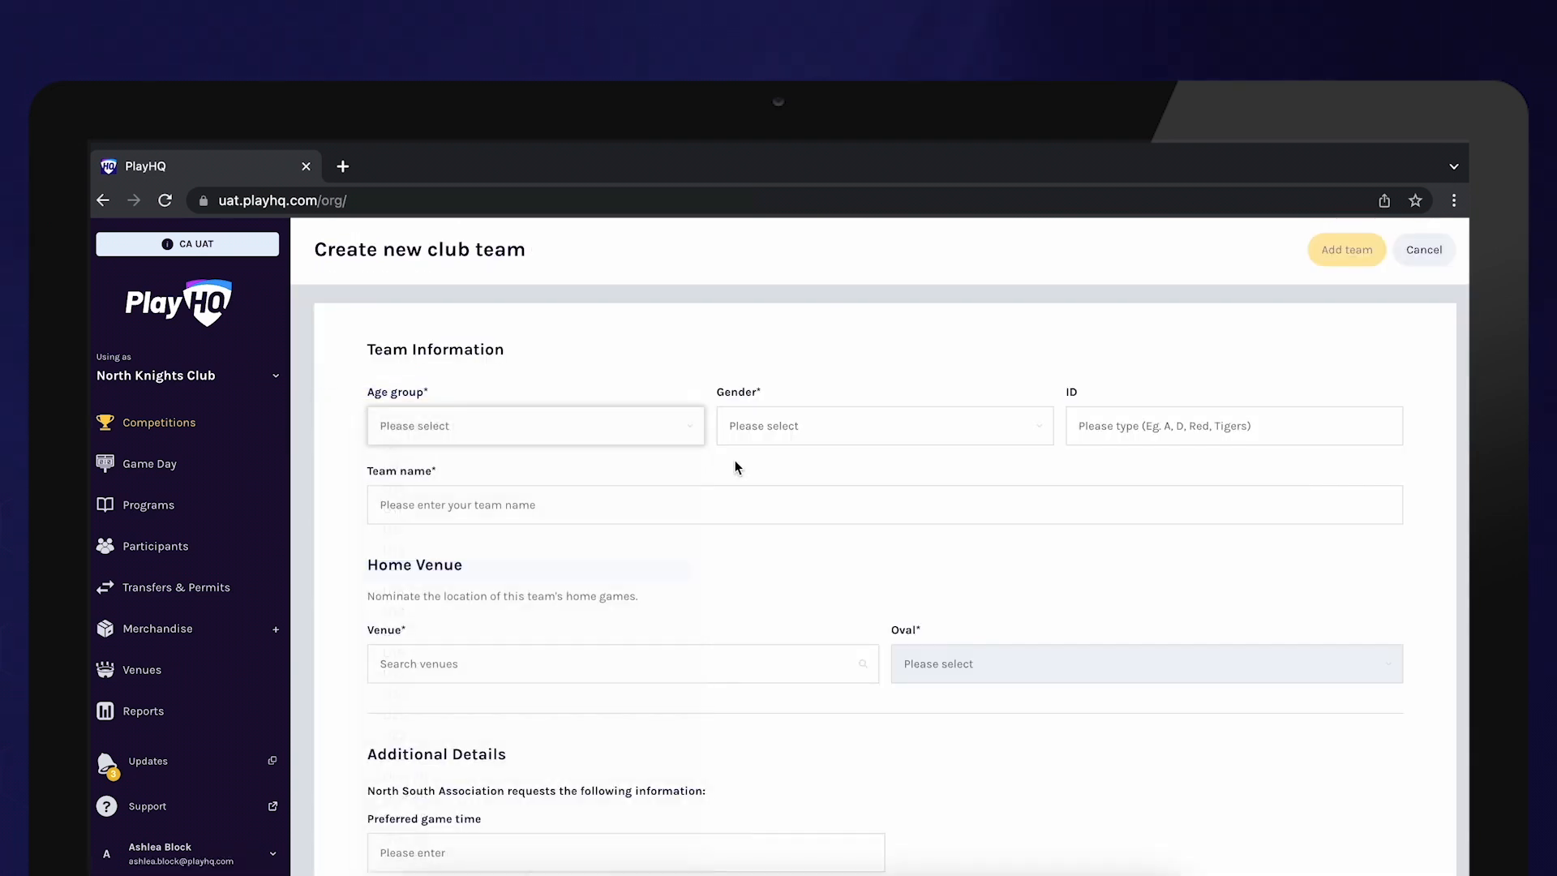
pyautogui.click(816, 431)
pyautogui.click(792, 510)
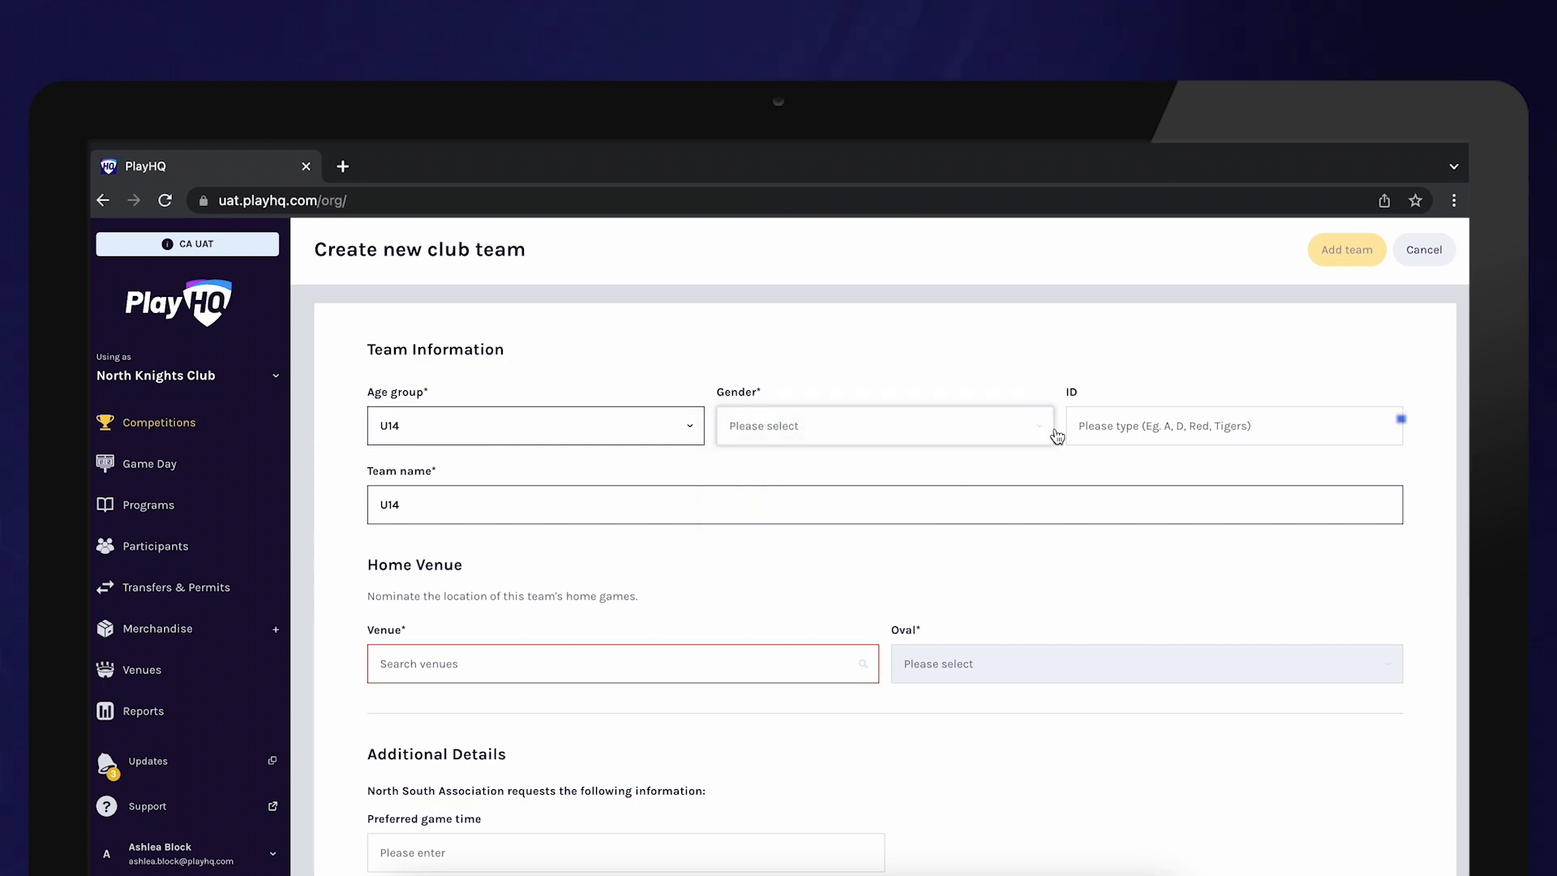
pyautogui.click(1122, 427)
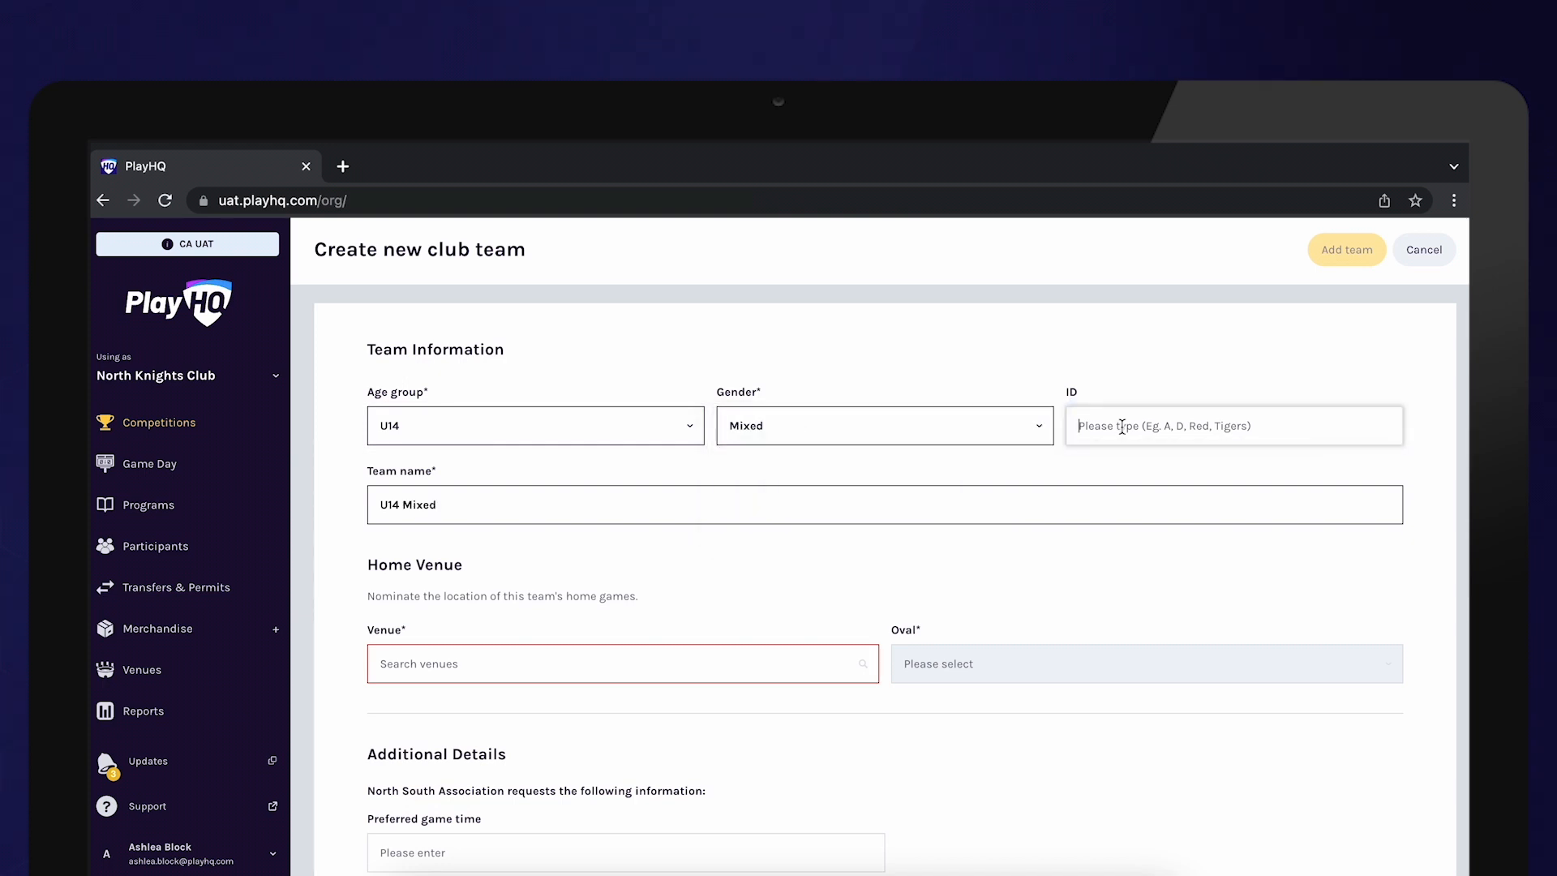
pyautogui.click(731, 507)
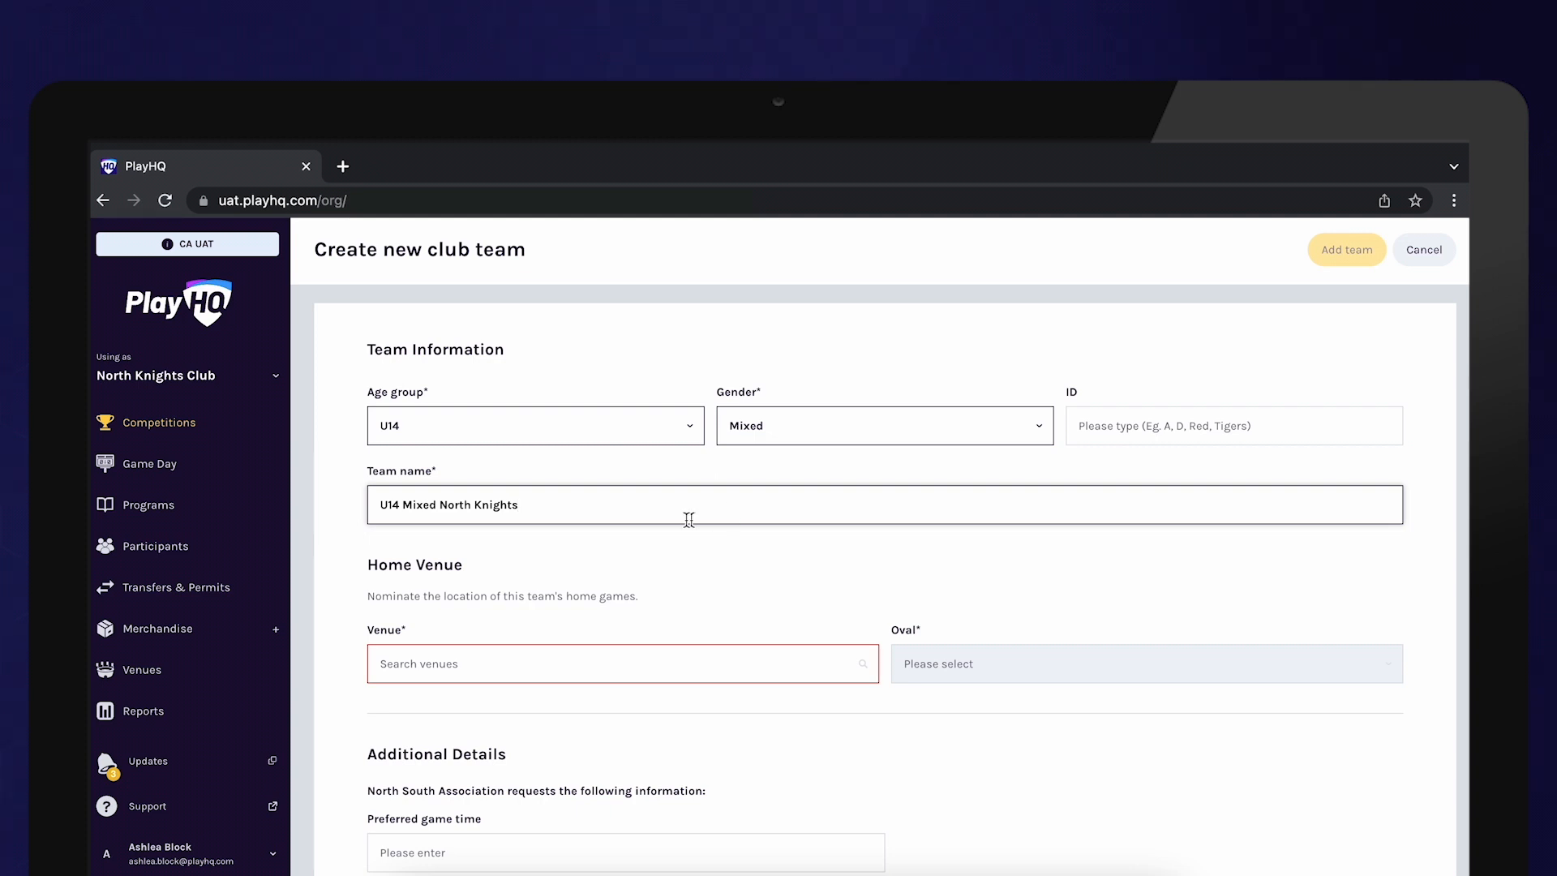
# Set the team's home venue to PlayHQ Cricket Ground, VIC with oval PCG1, and its preferred game time to 10am
pyautogui.scroll(-1, 673, 616)
pyautogui.click(667, 597)
pyautogui.write('playh')
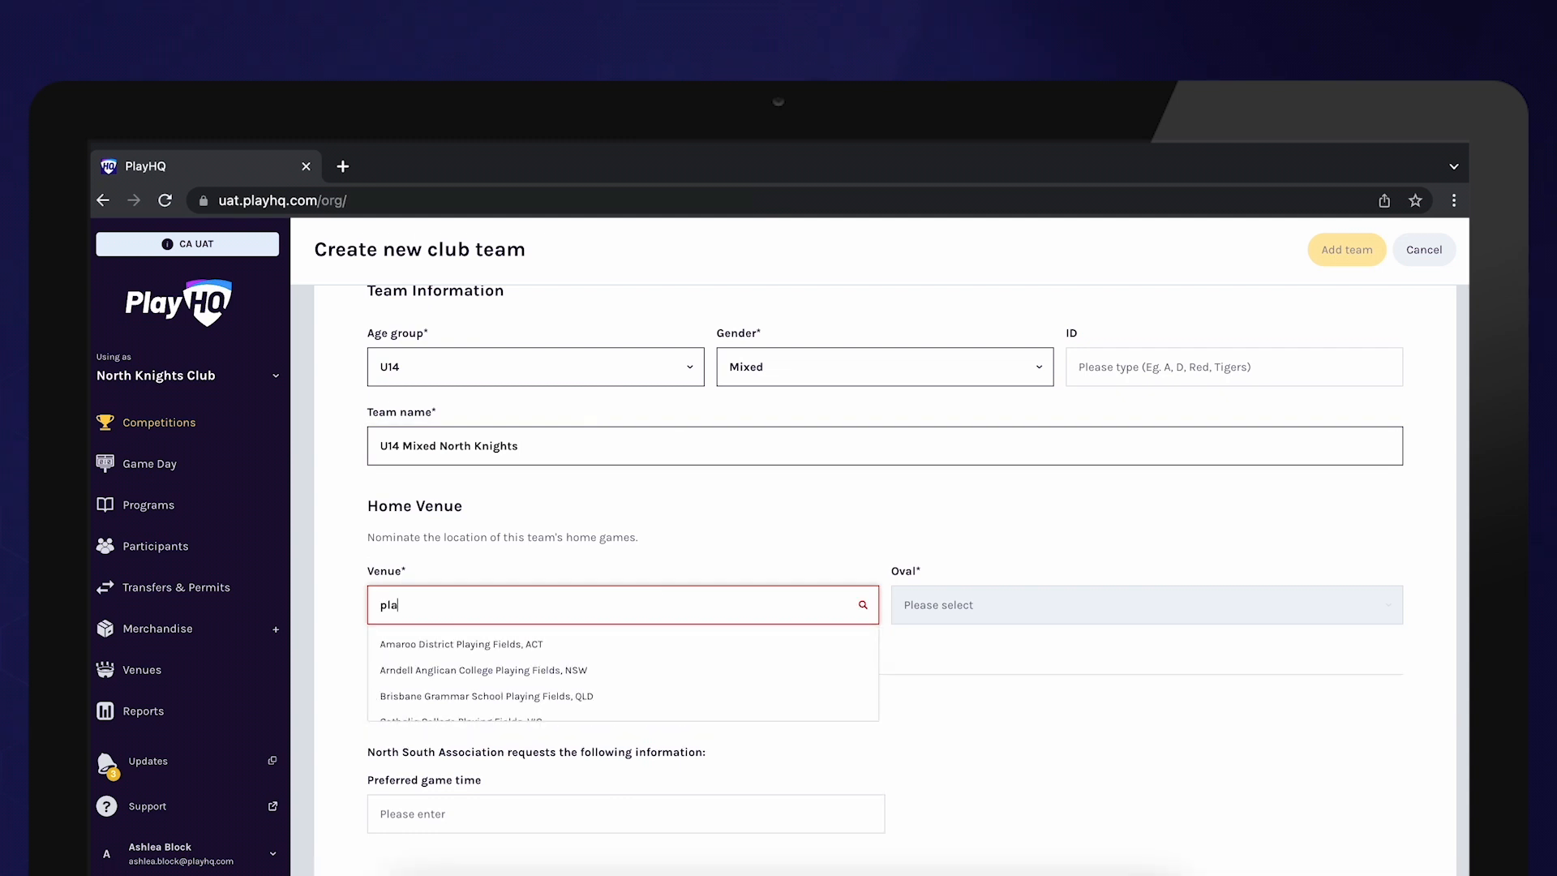
pyautogui.click(557, 644)
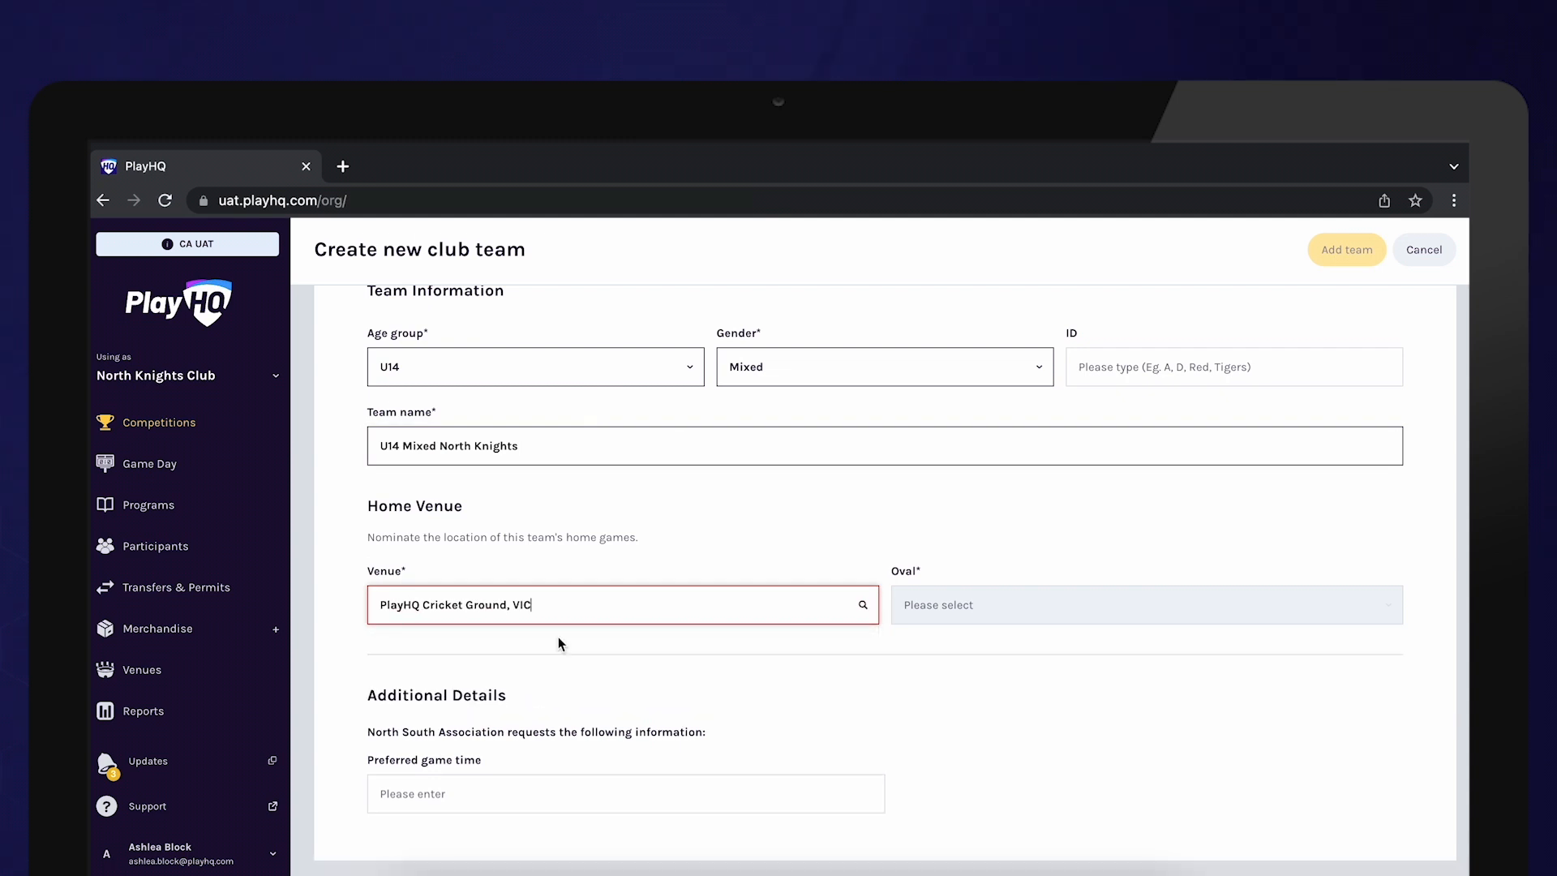
pyautogui.click(960, 604)
pyautogui.click(964, 626)
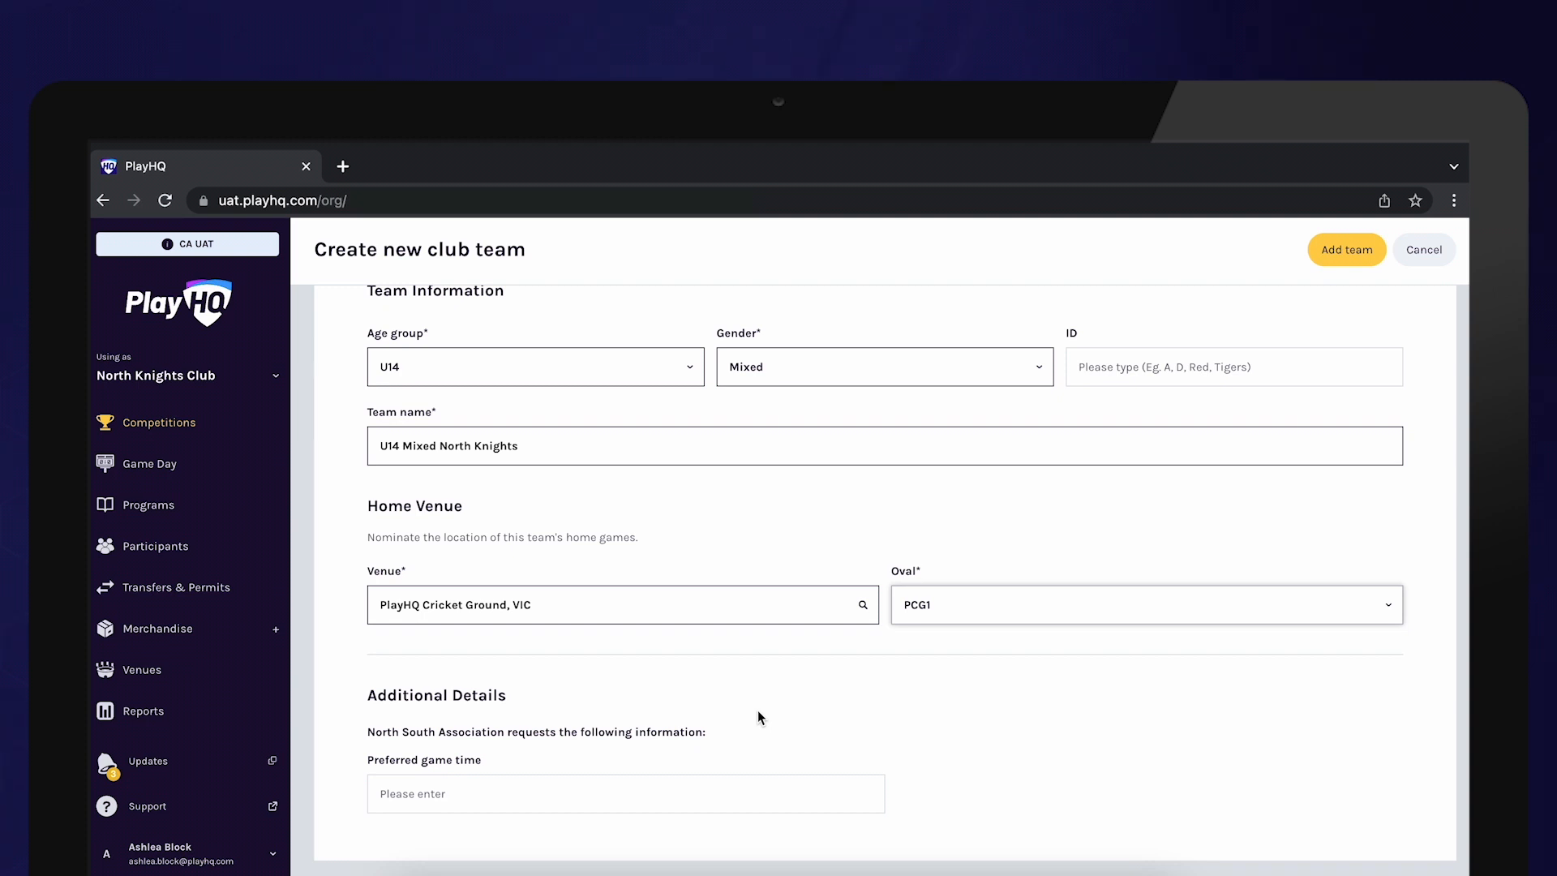
pyautogui.click(673, 792)
pyautogui.write('10am')
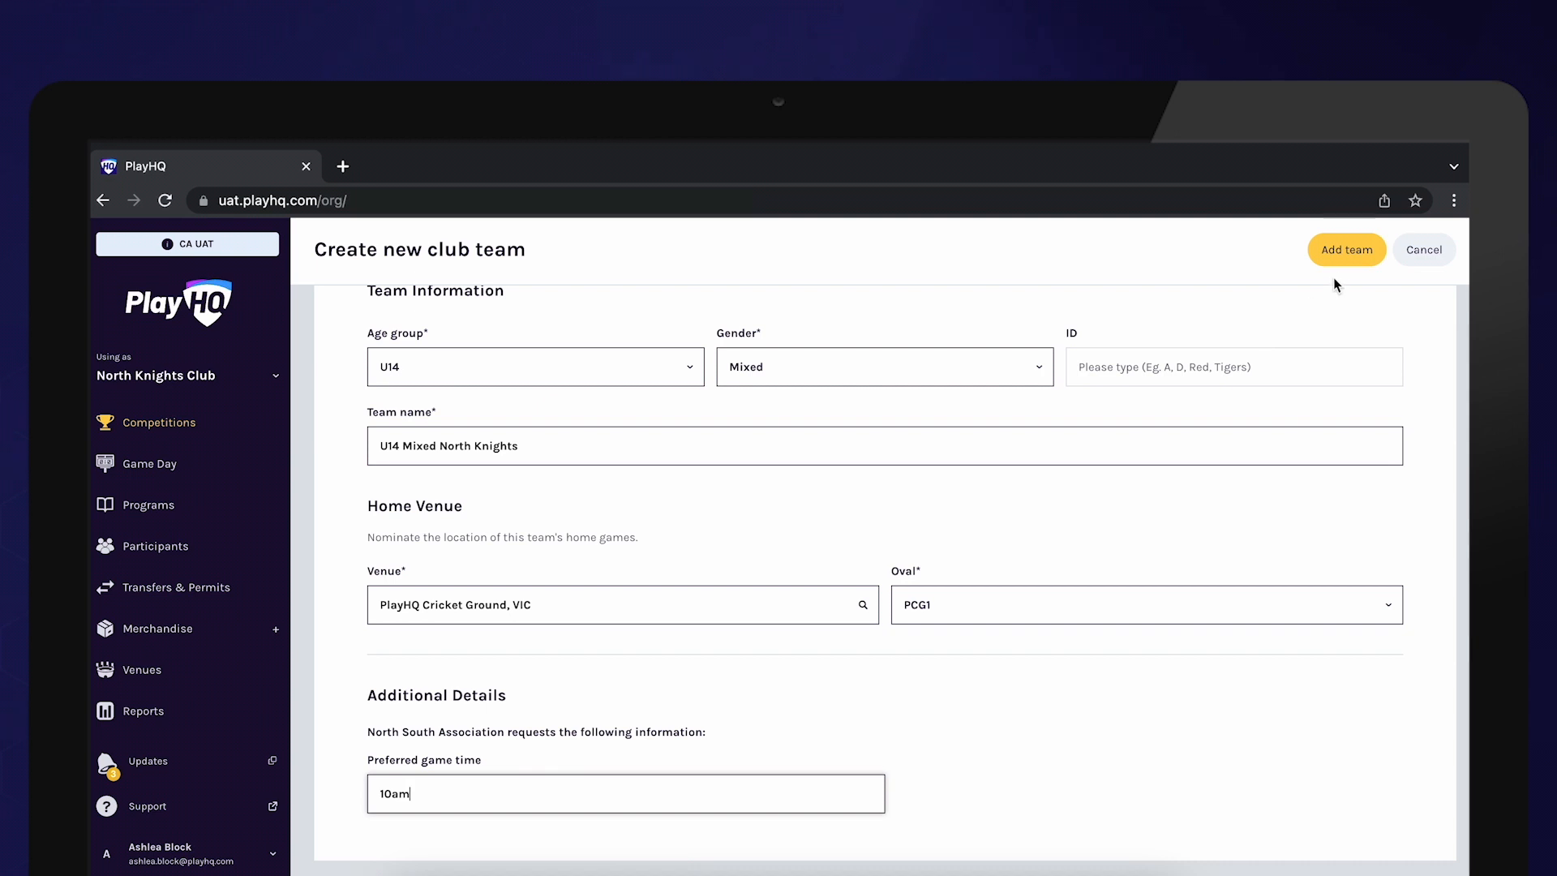
# Add the new club team and allocate U14 Mixed North Knights to the Saturday U14 Mixed grade
pyautogui.click(1344, 253)
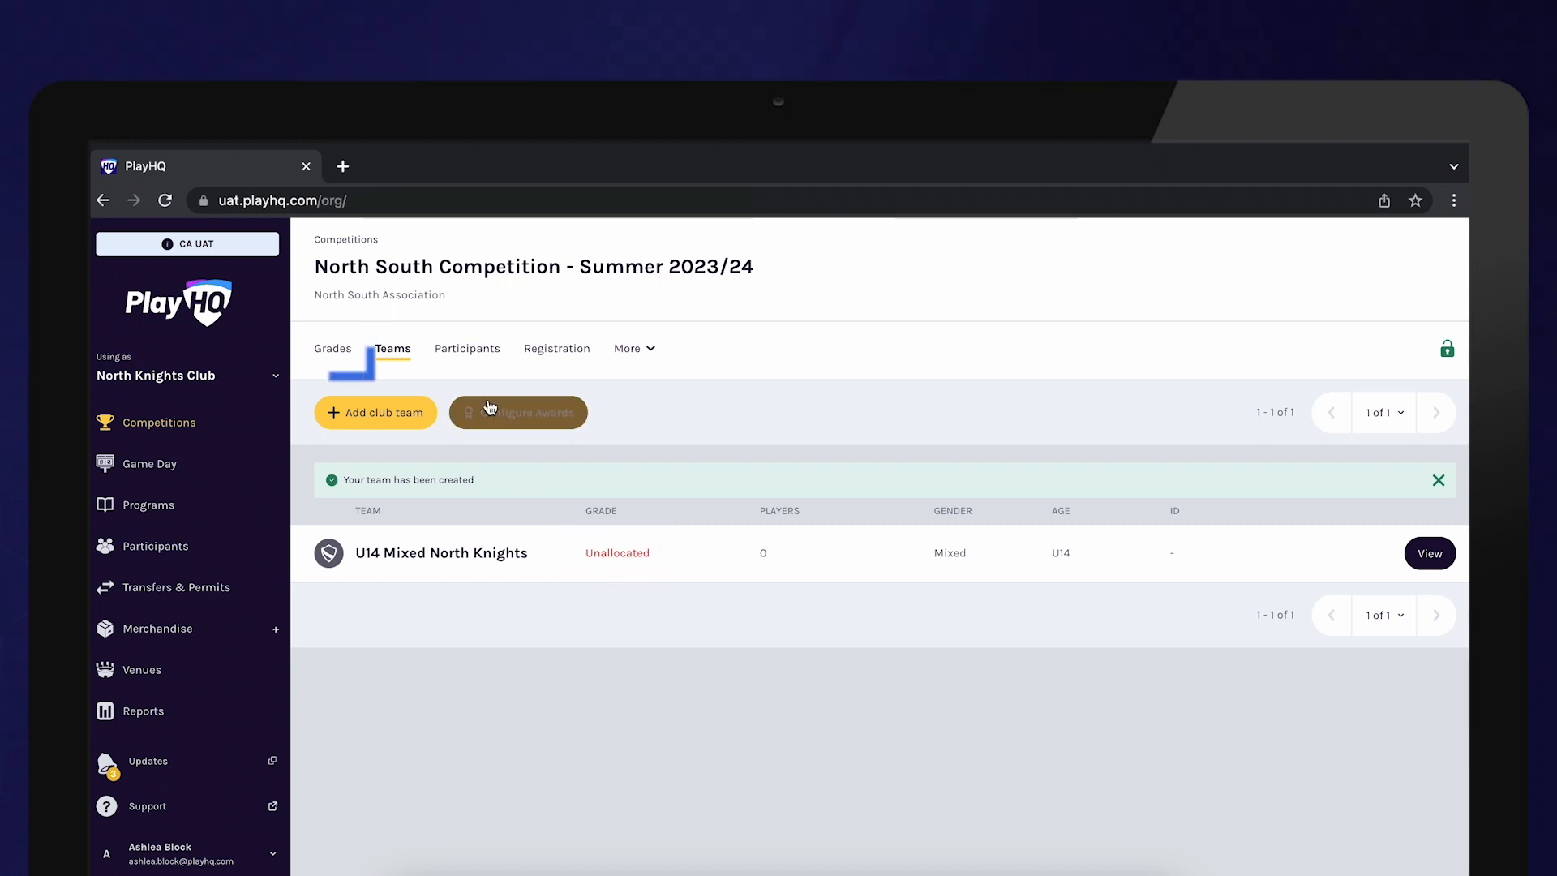
pyautogui.click(335, 348)
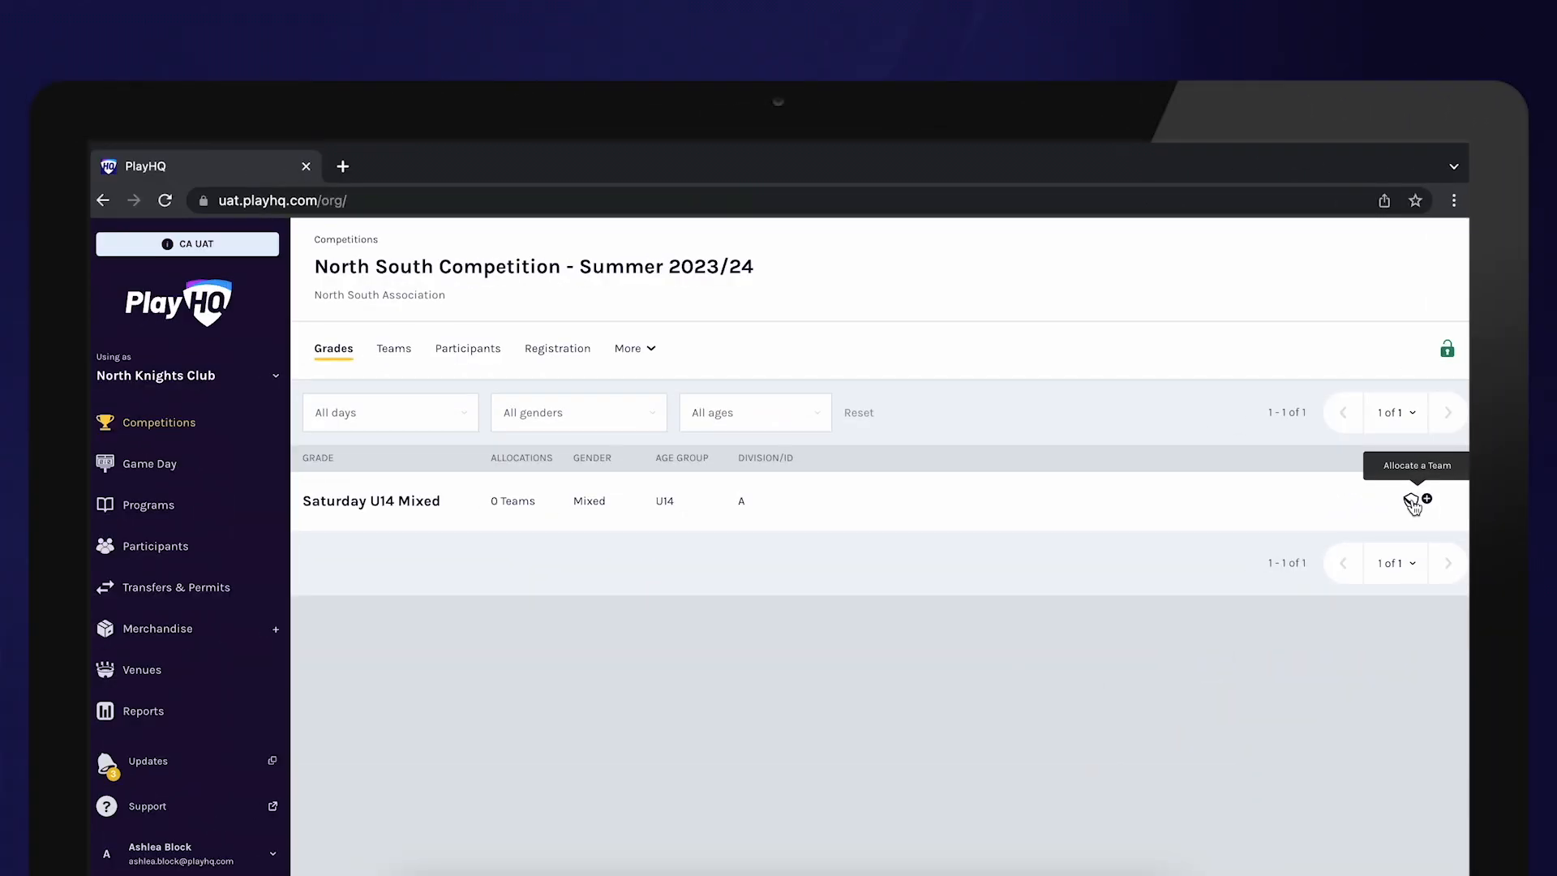
pyautogui.click(1084, 671)
pyautogui.click(761, 596)
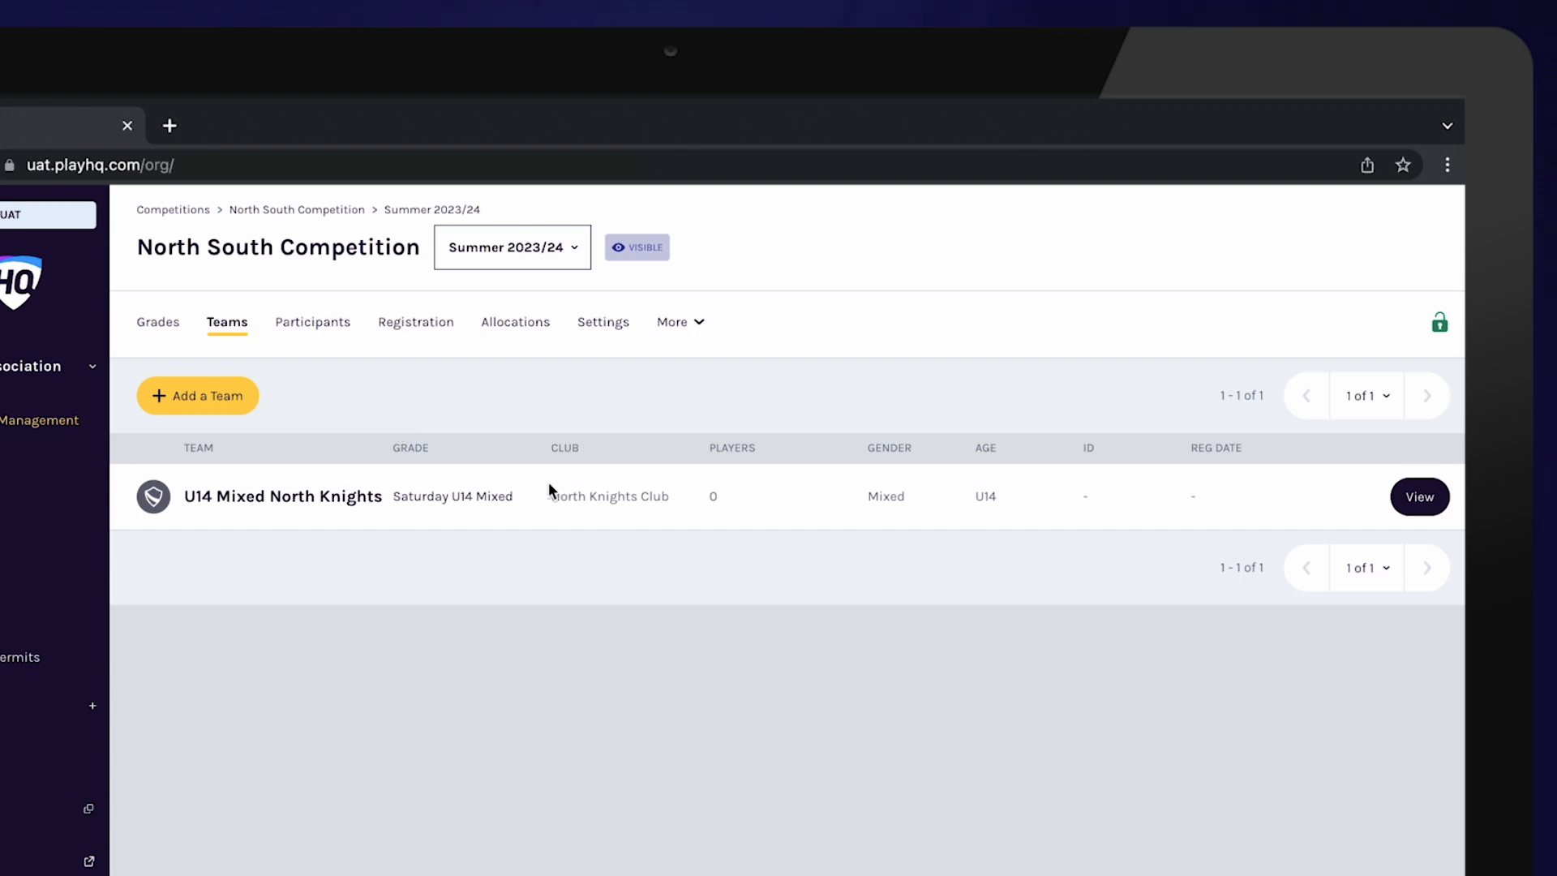
# As North South Association, expand the teams allocated to Saturday U14 Mixed and try to remove U14 Mixed North Knights
pyautogui.click(170, 326)
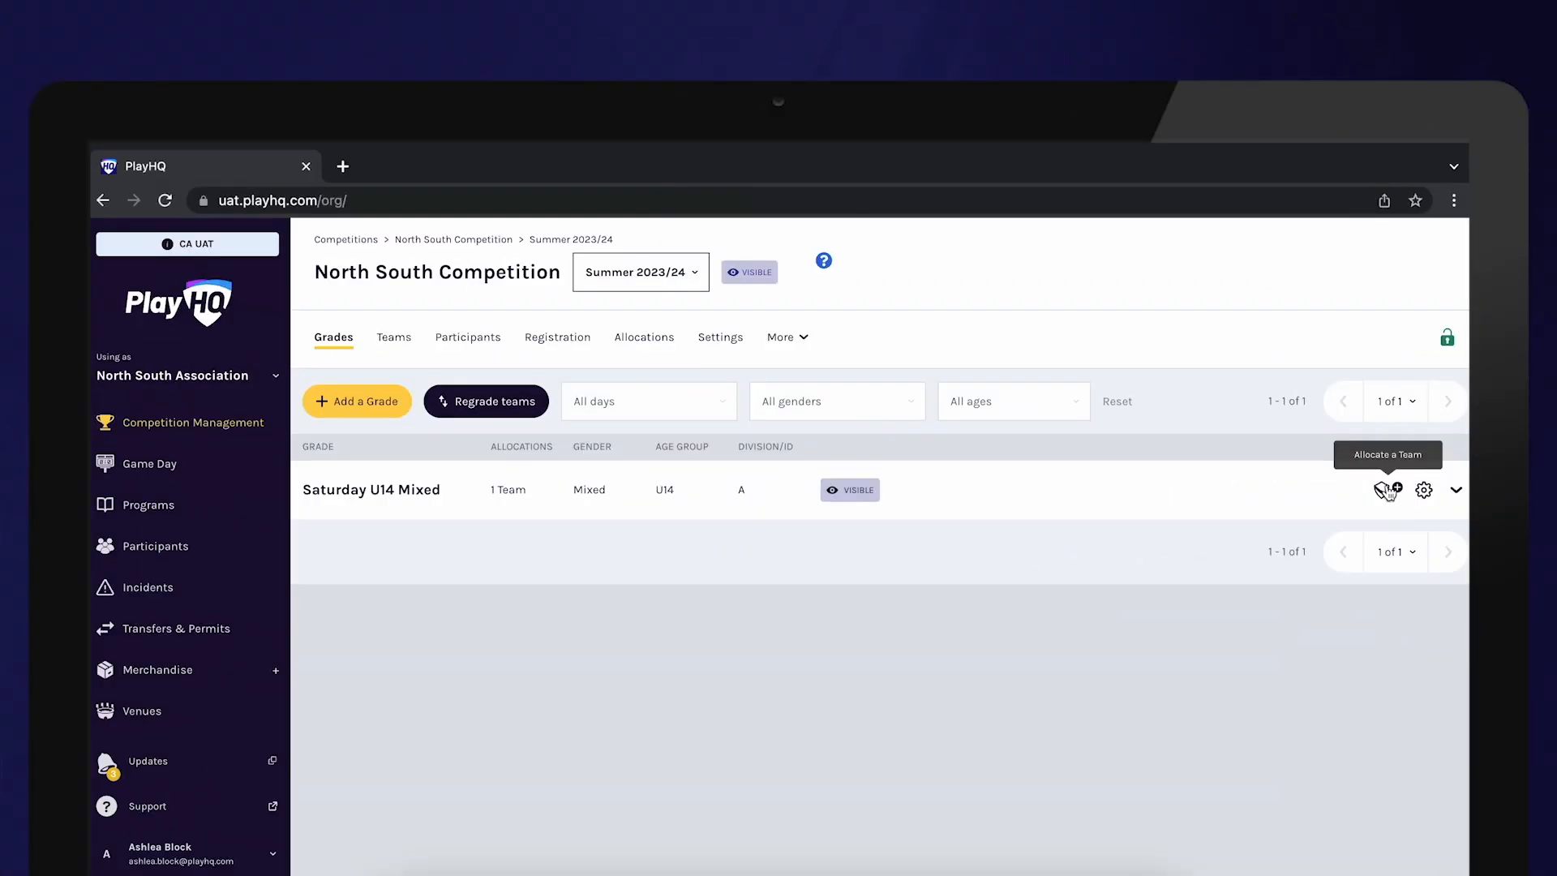
pyautogui.click(957, 522)
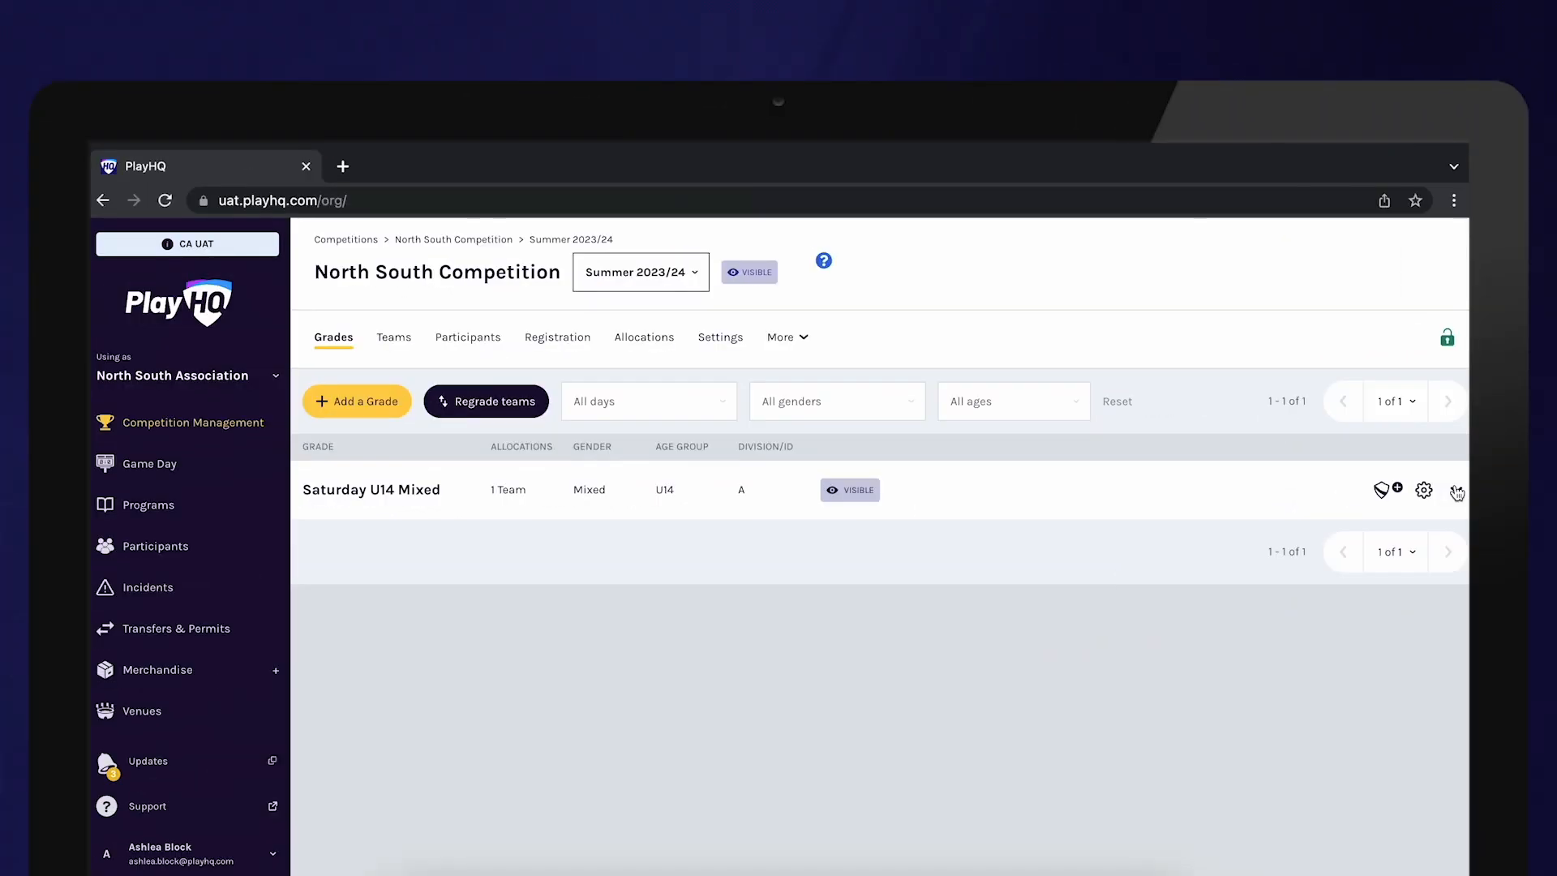
pyautogui.click(1456, 491)
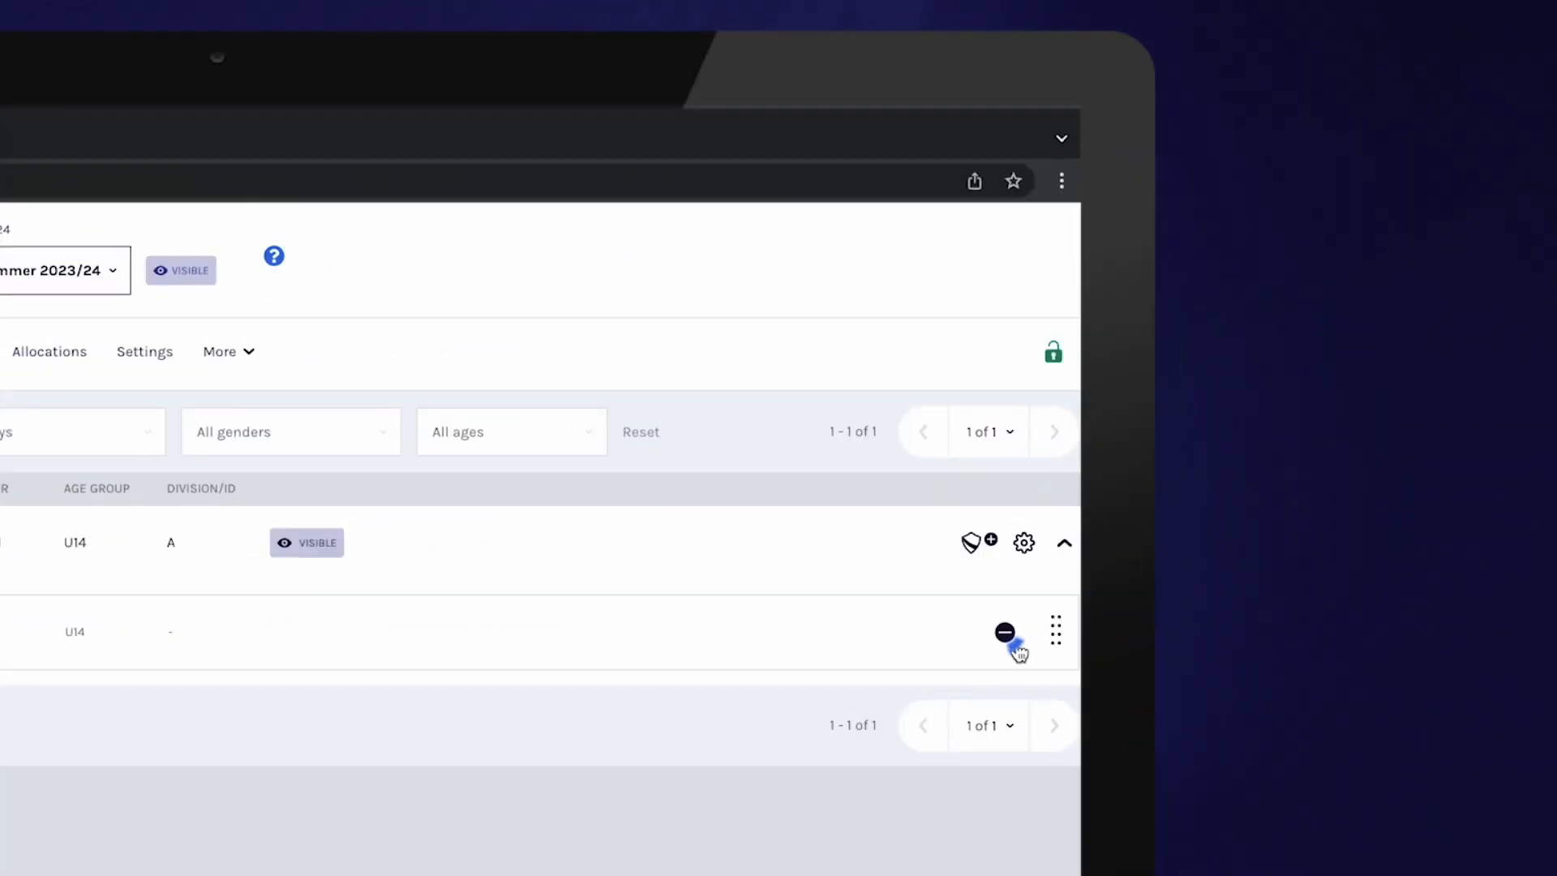
pyautogui.click(1005, 633)
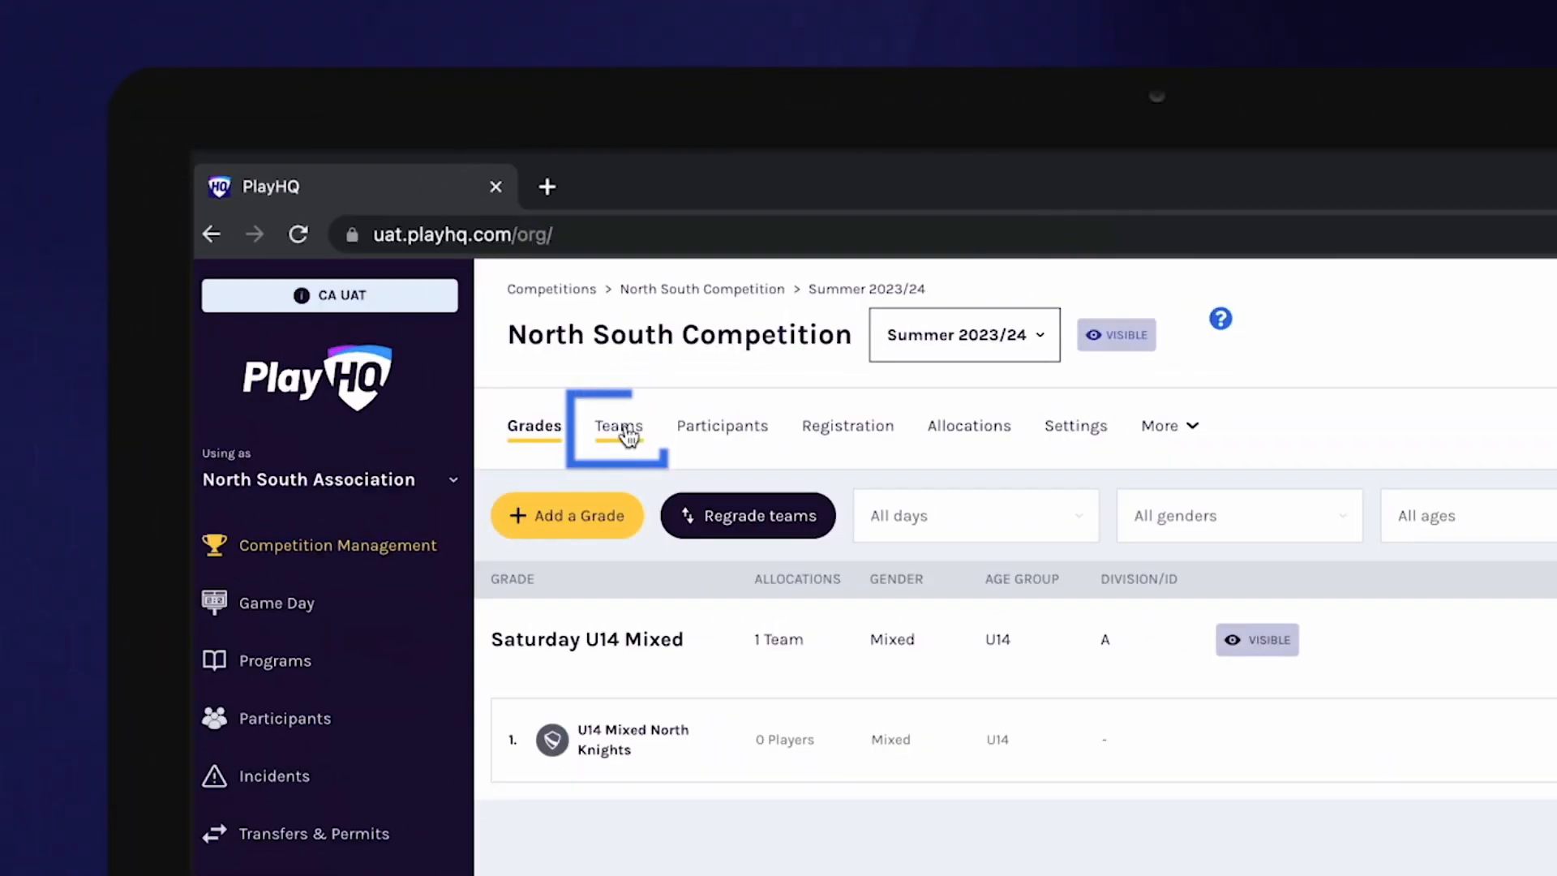
# Create the U14 Mixed Lions team (U14, Mixed; Playhq Test Oval, VIC; Dan Oval; preferred game time 10am) and allocate it to Saturday U14 Mixed
pyautogui.click(628, 436)
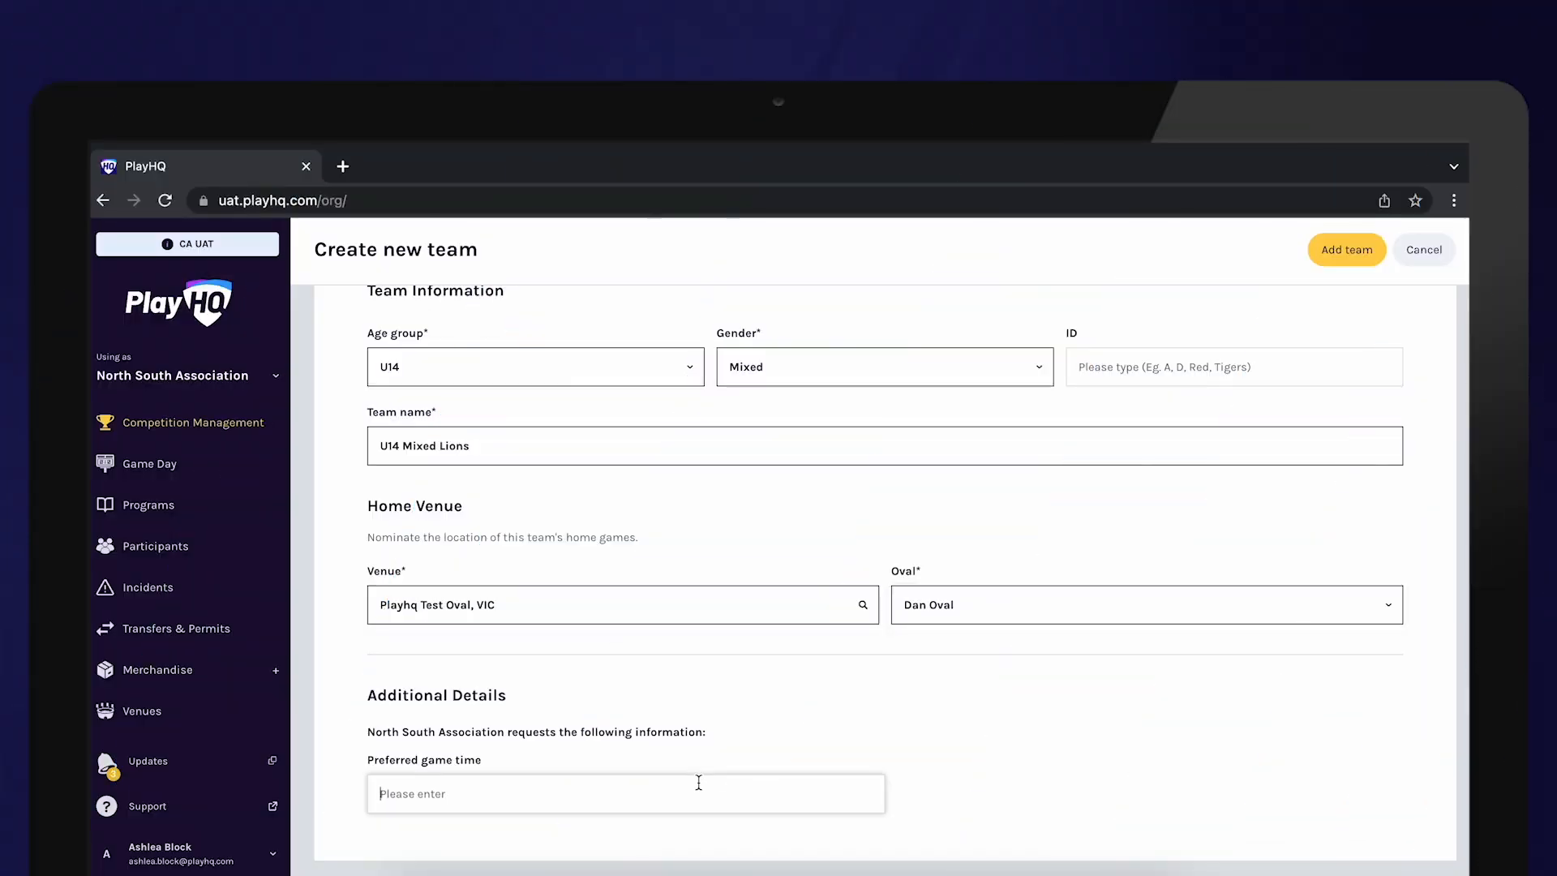
pyautogui.click(695, 781)
pyautogui.write('10am')
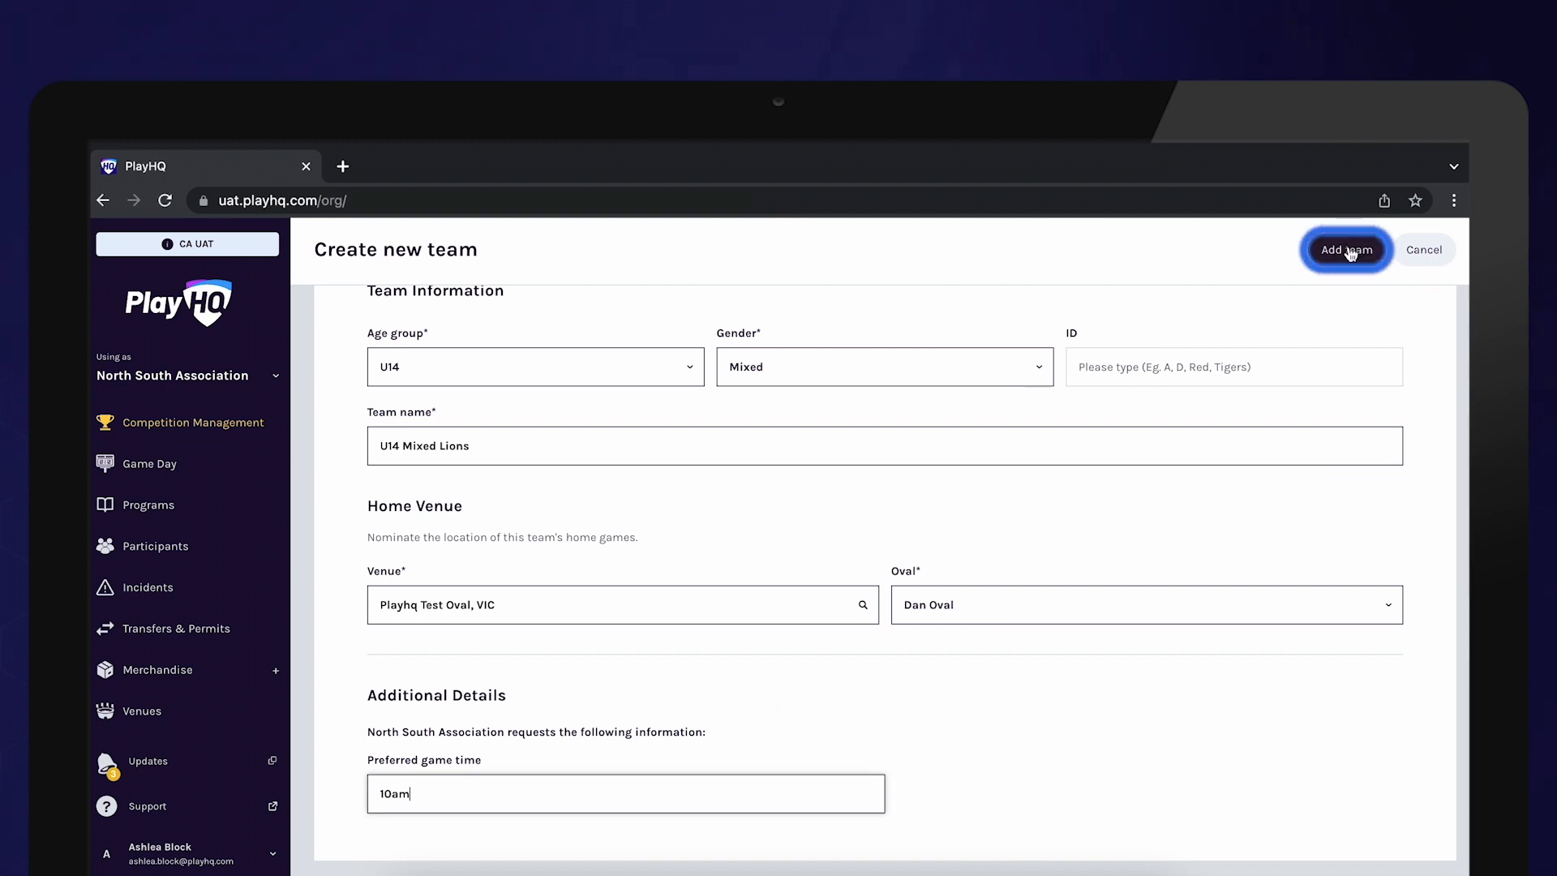
pyautogui.click(1347, 251)
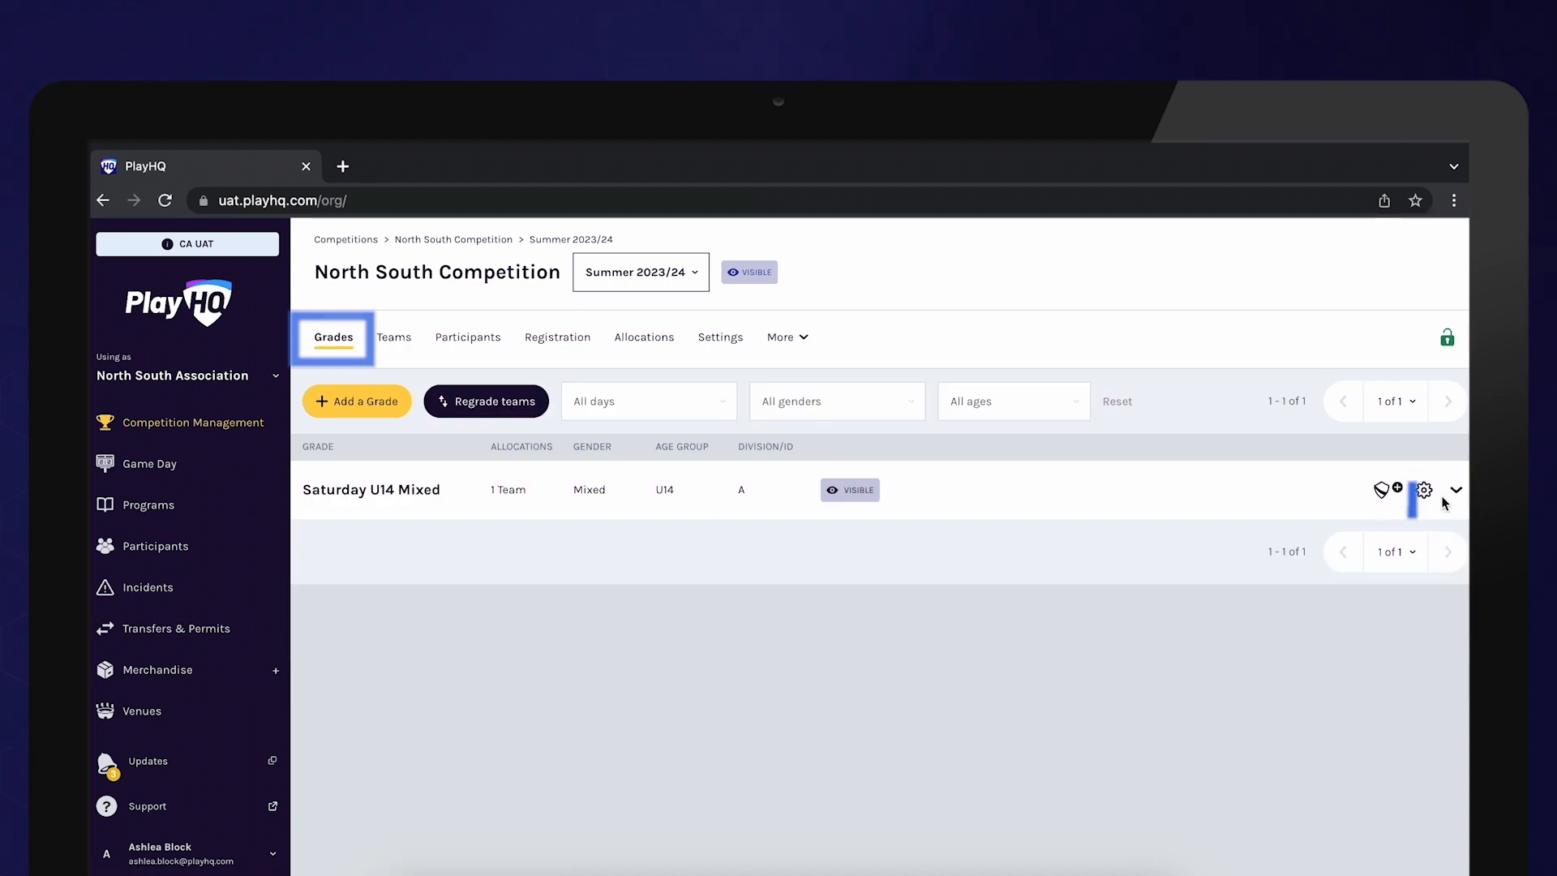
pyautogui.click(1386, 489)
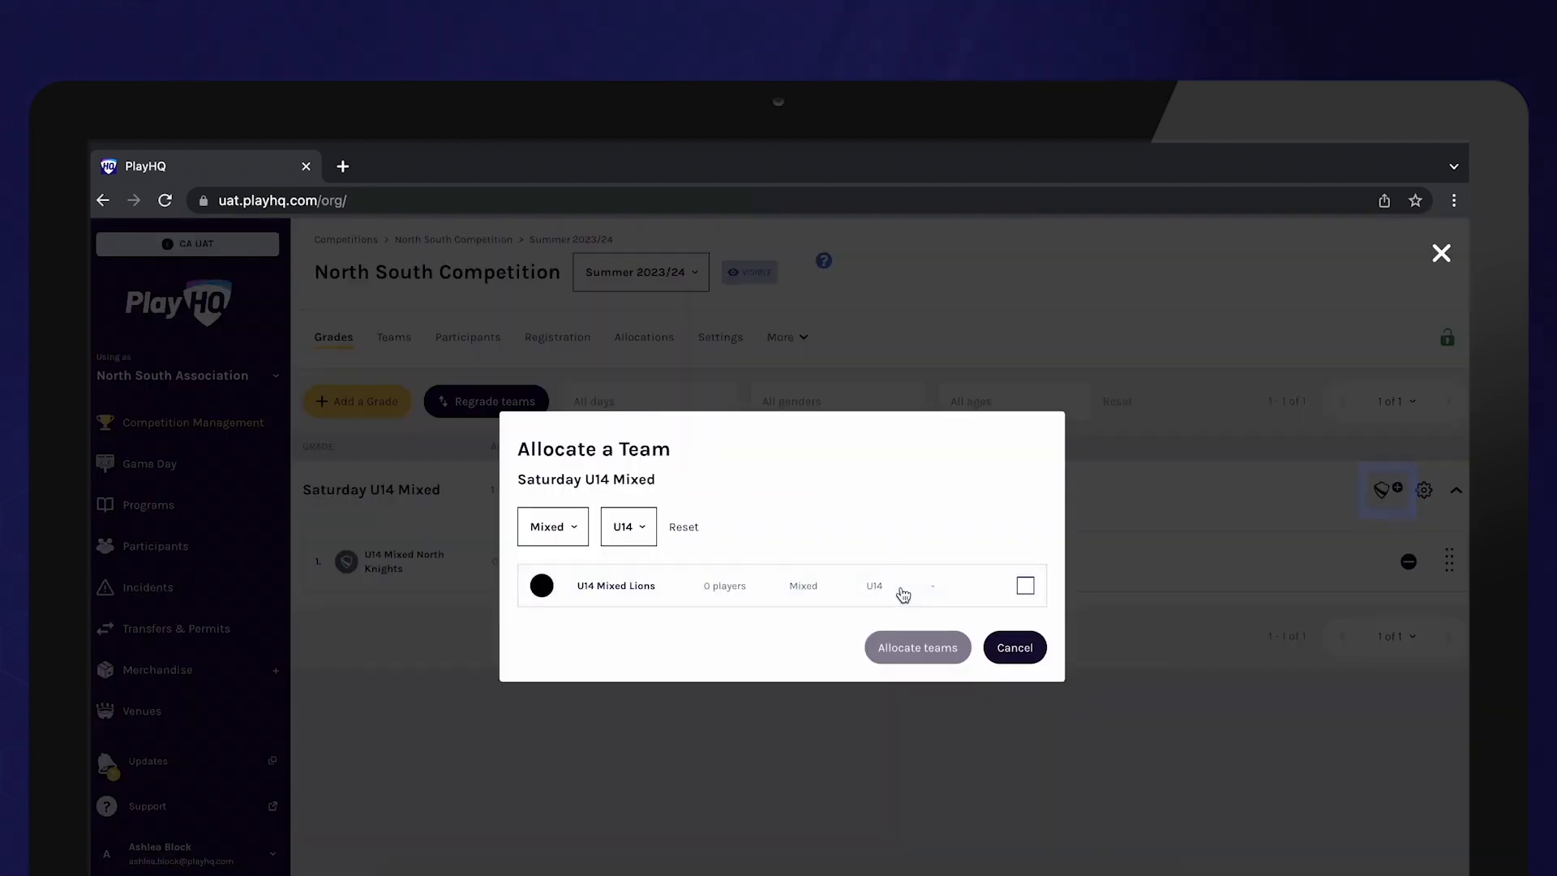
pyautogui.click(1024, 586)
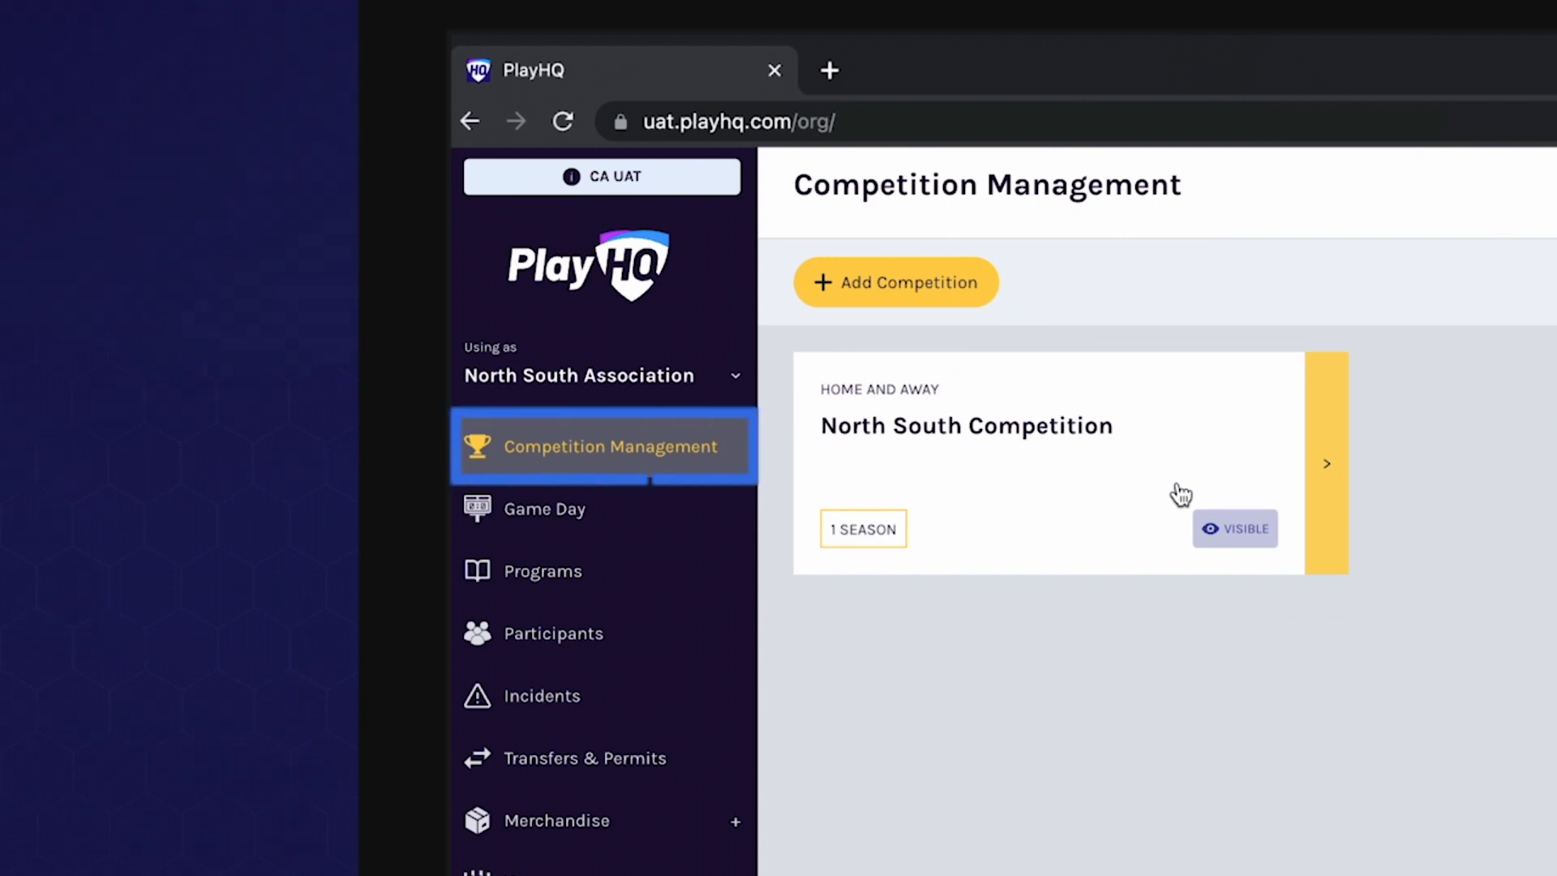
# List the participants of North South Competition's Summer 2023/24 season and review the available search and filter options
pyautogui.click(1165, 446)
pyautogui.click(1111, 563)
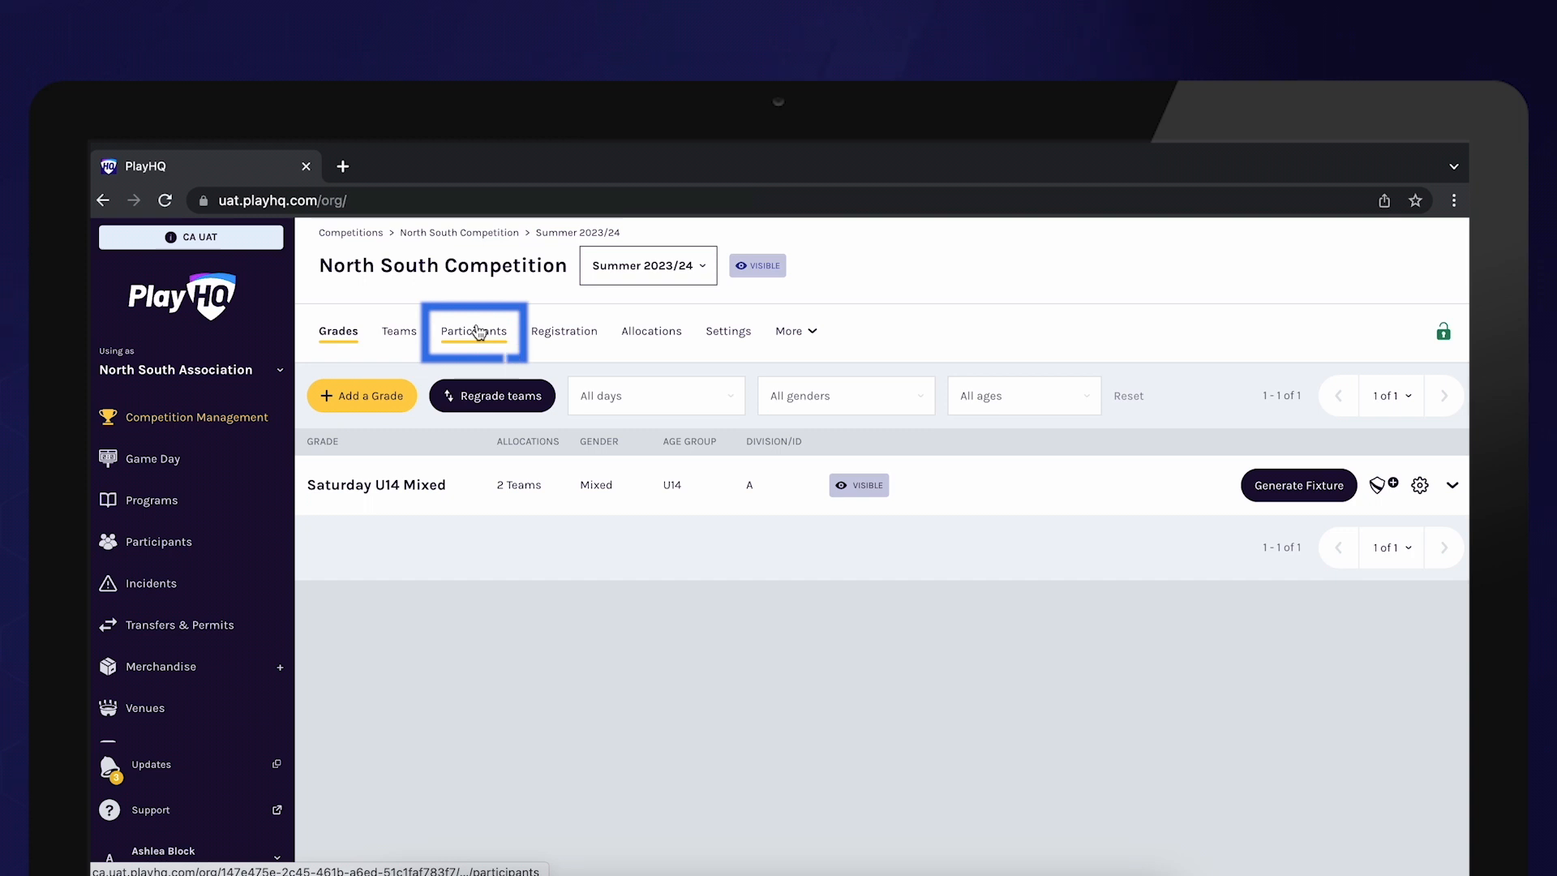
pyautogui.click(479, 332)
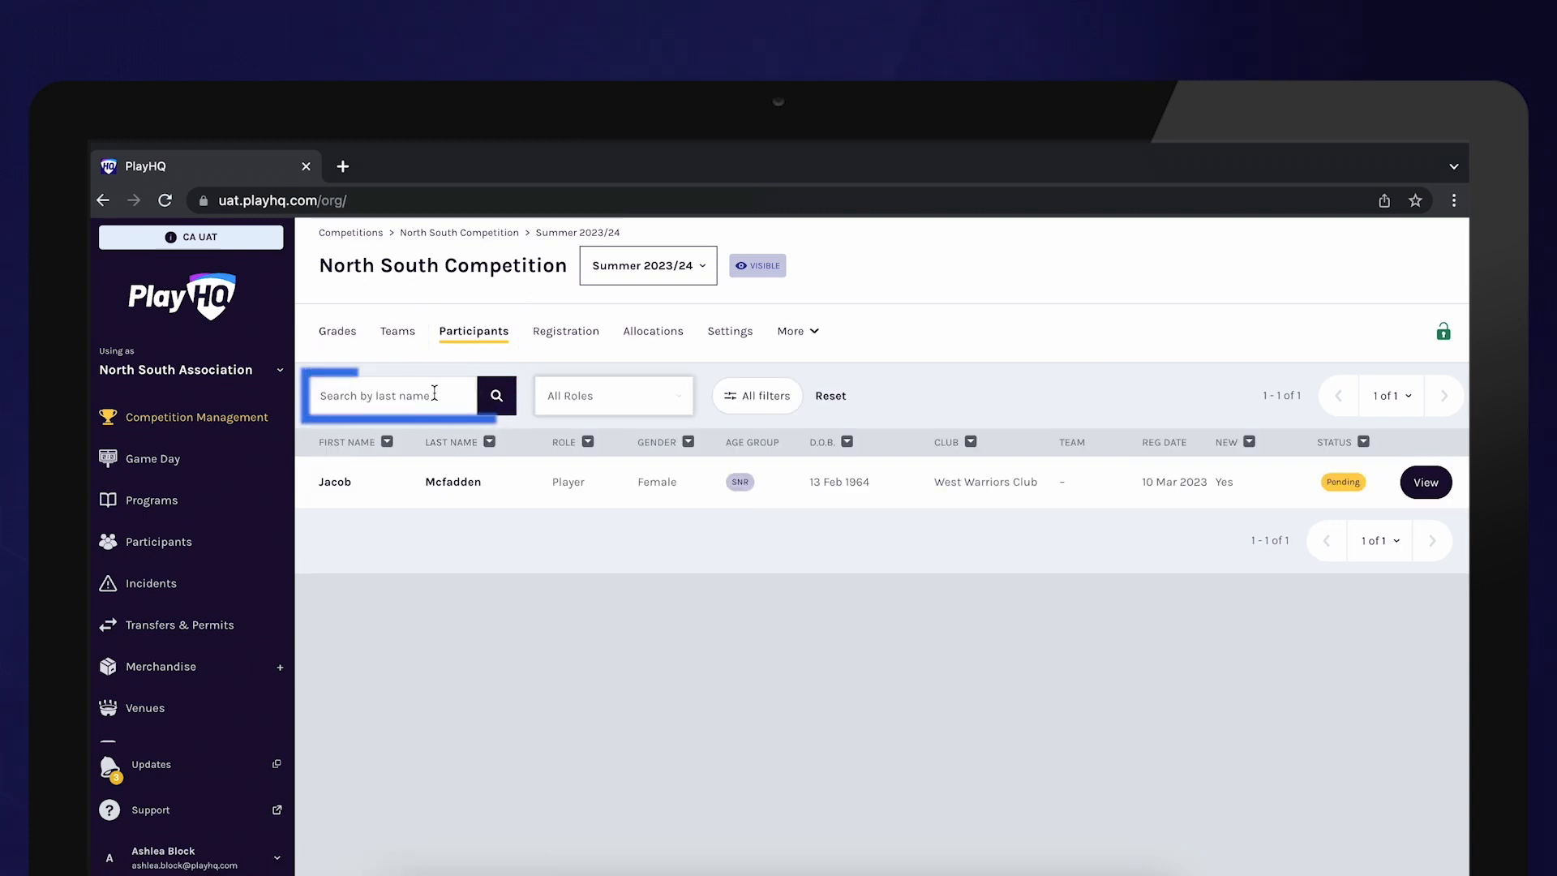
pyautogui.click(435, 395)
pyautogui.click(766, 395)
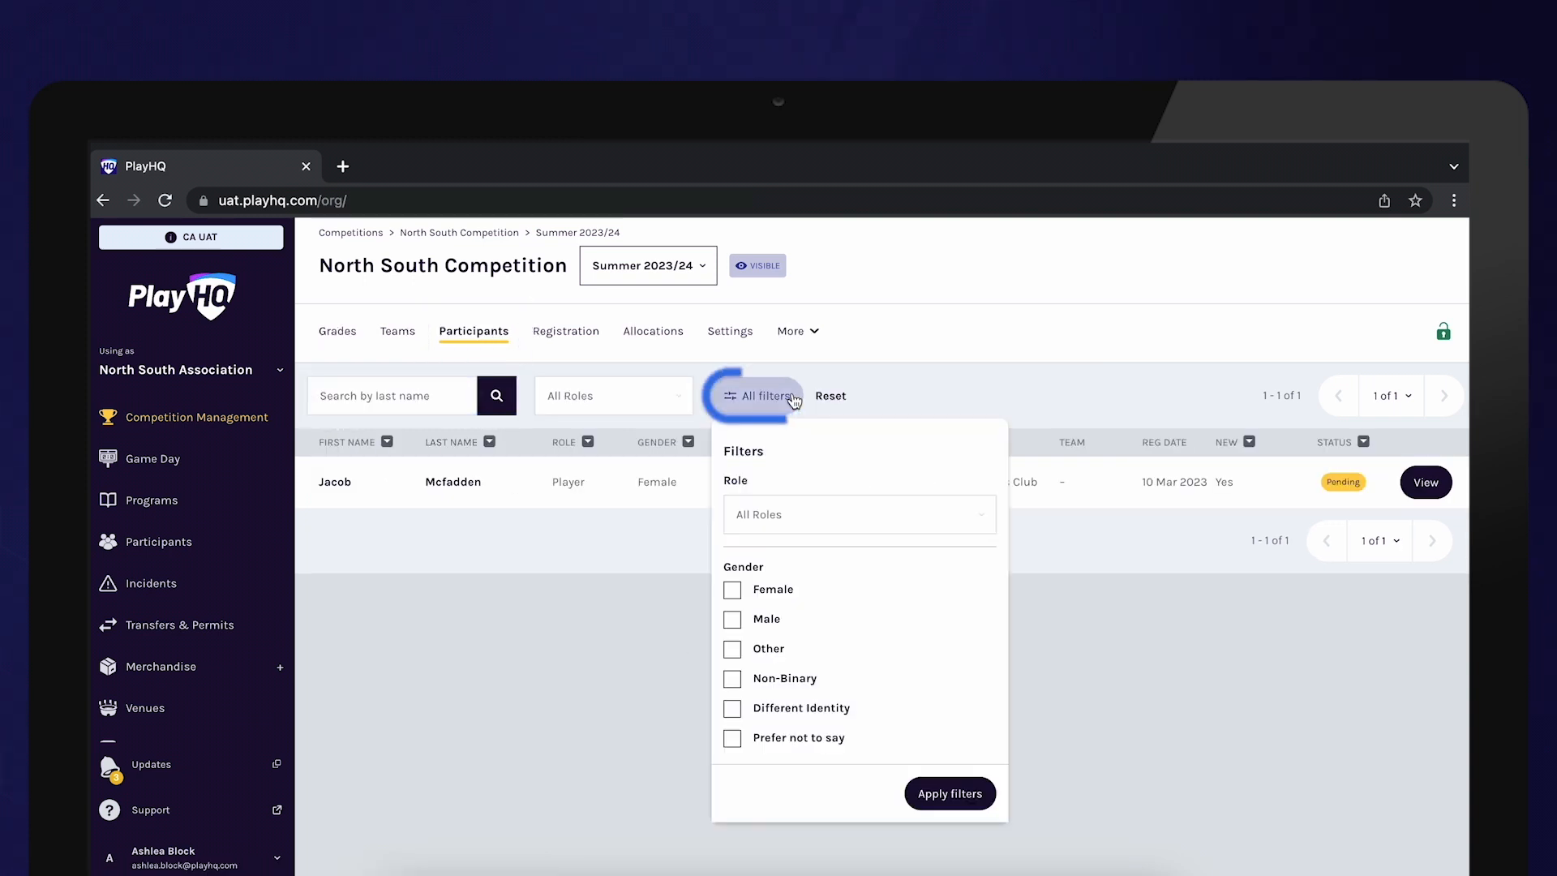
pyautogui.scroll(-5, 841, 637)
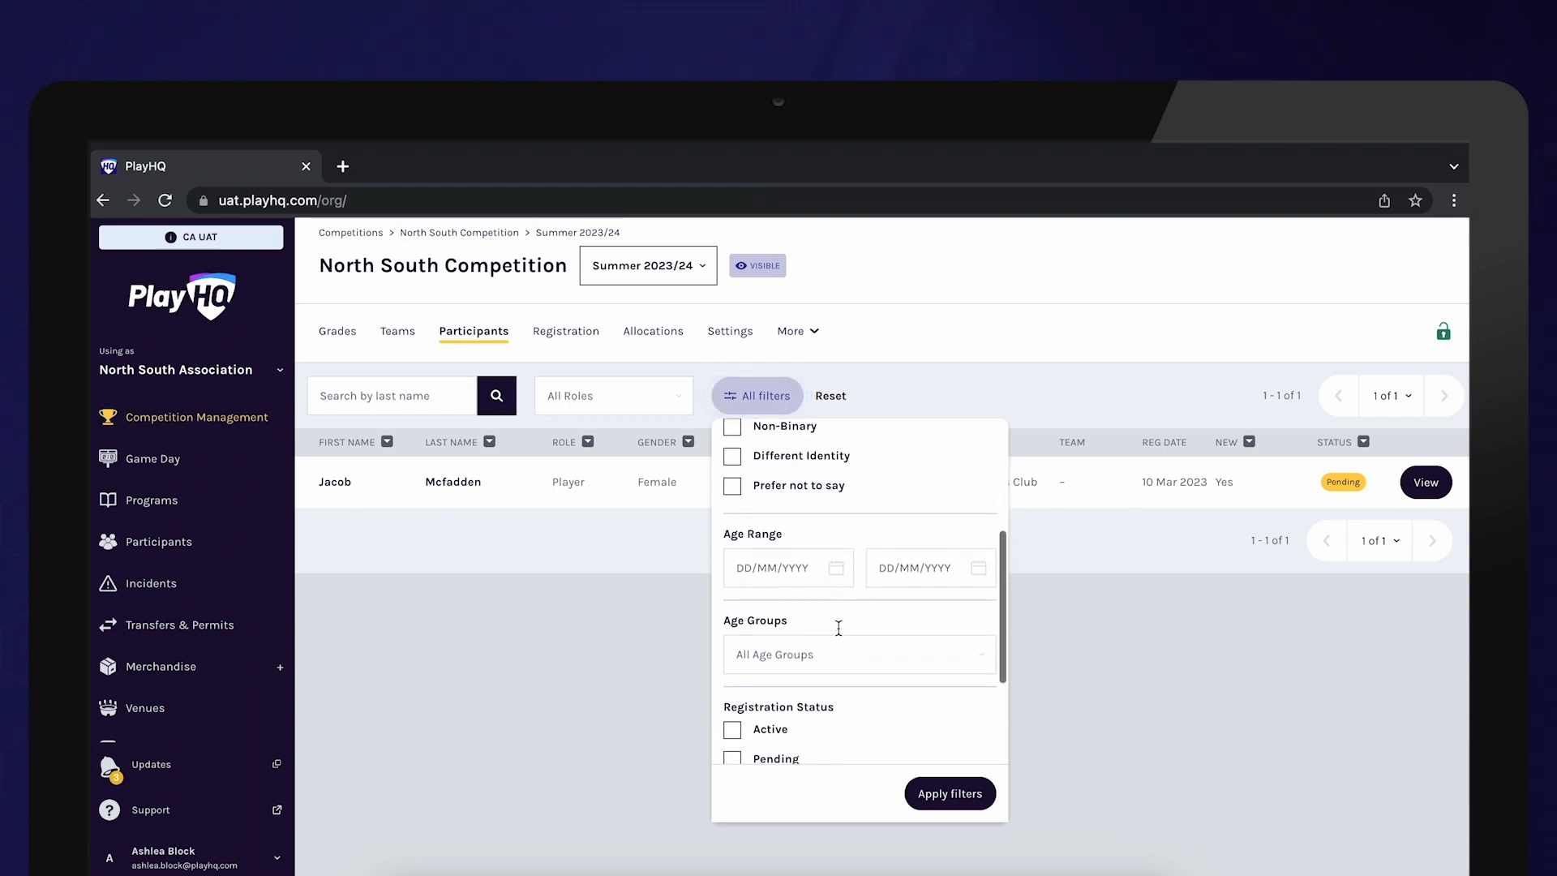
pyautogui.click(949, 793)
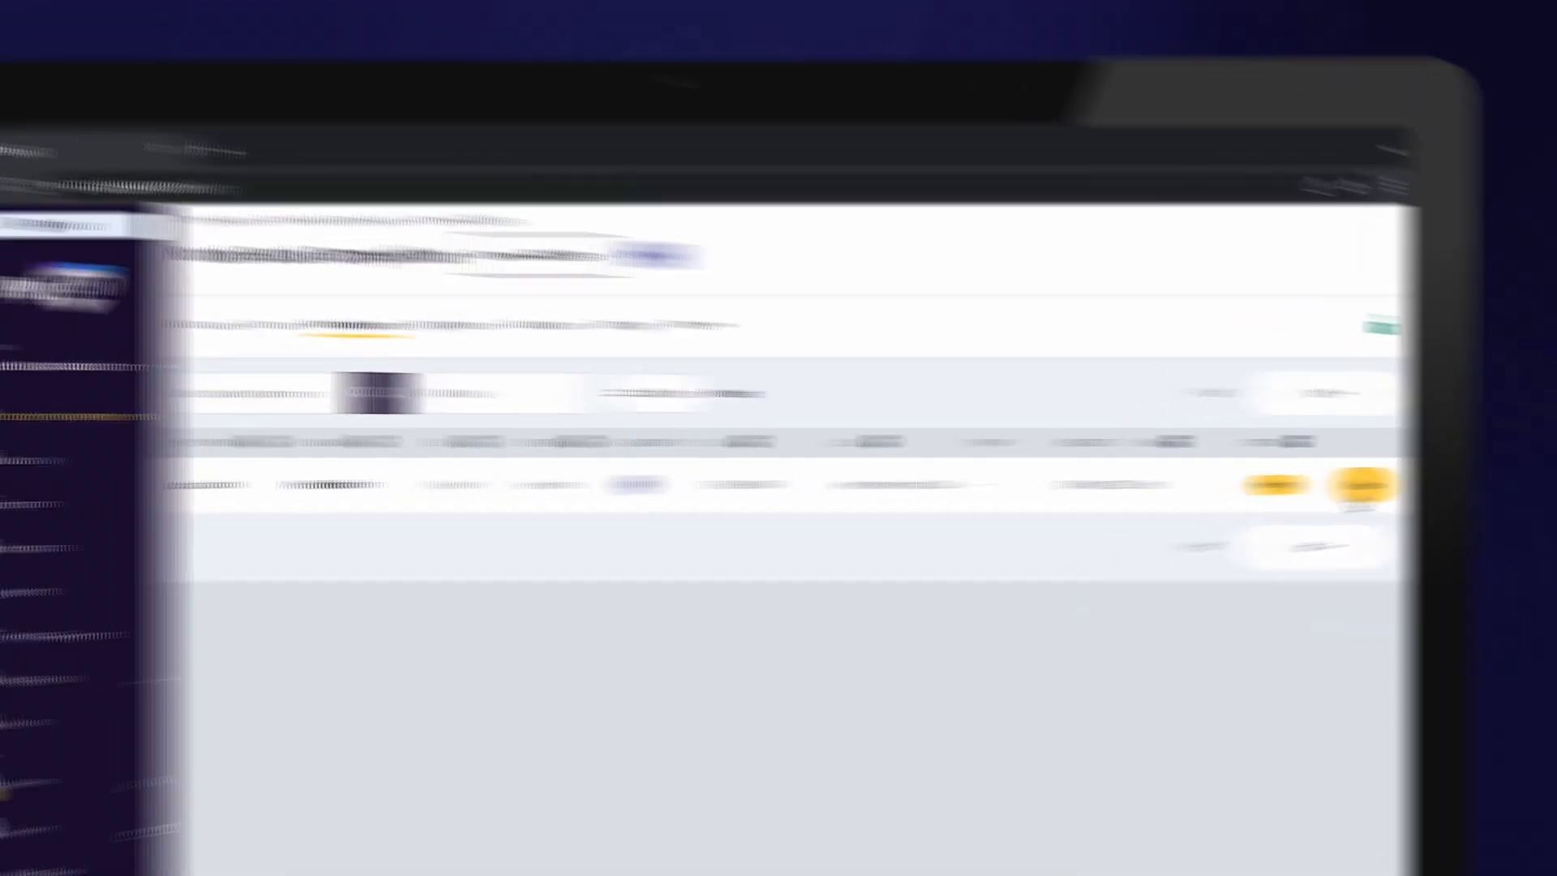
# View the pending participant's profile, checking incidents and suspensions and player movements, and open the personal details for editing
pyautogui.click(1113, 495)
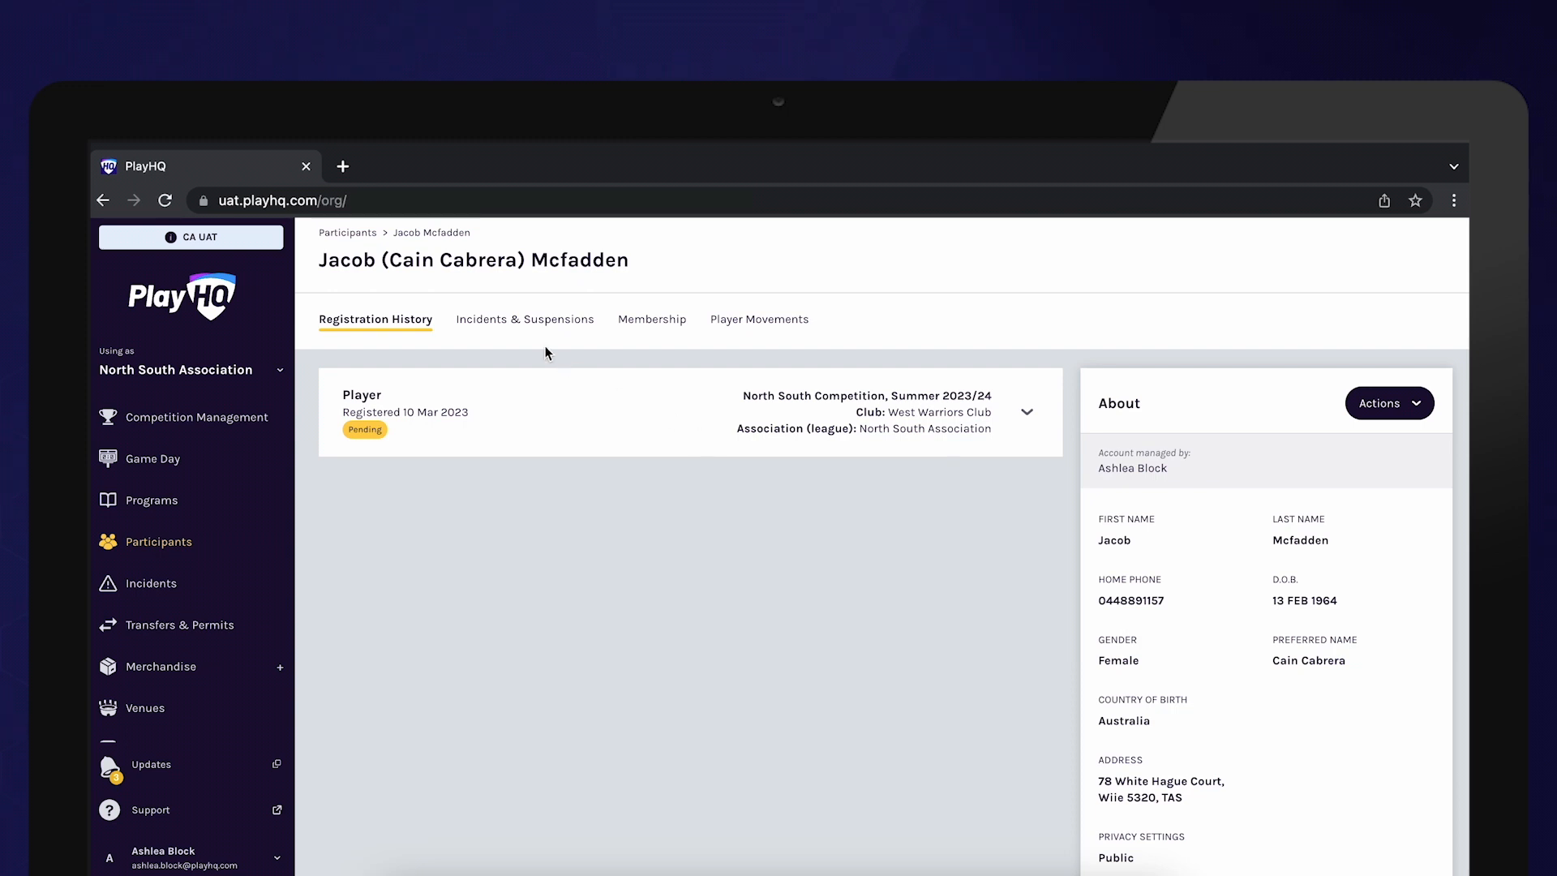
pyautogui.click(537, 320)
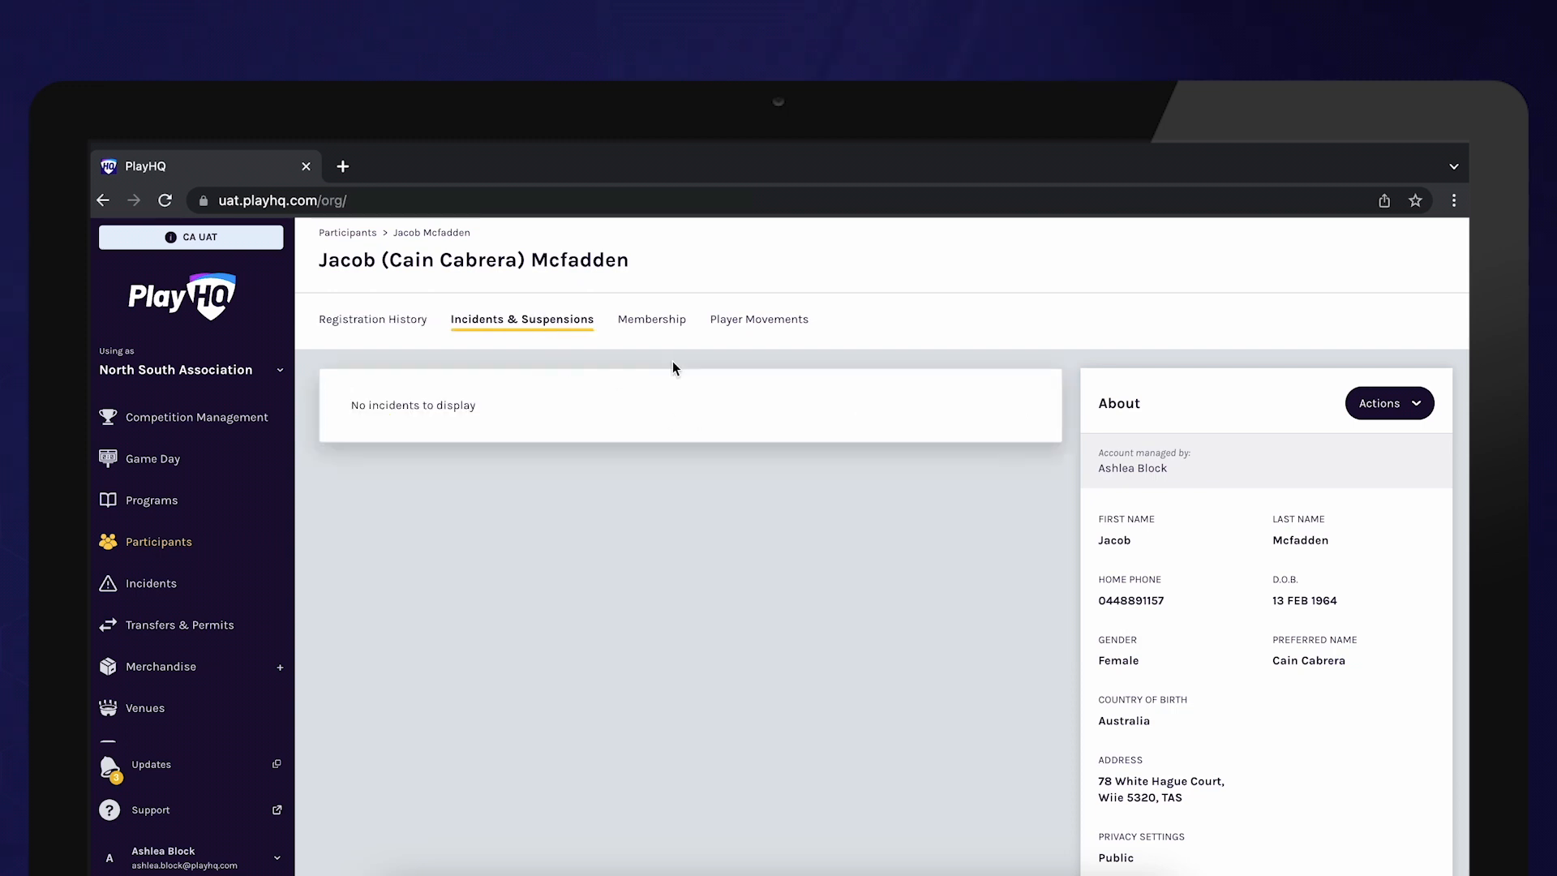
pyautogui.click(716, 324)
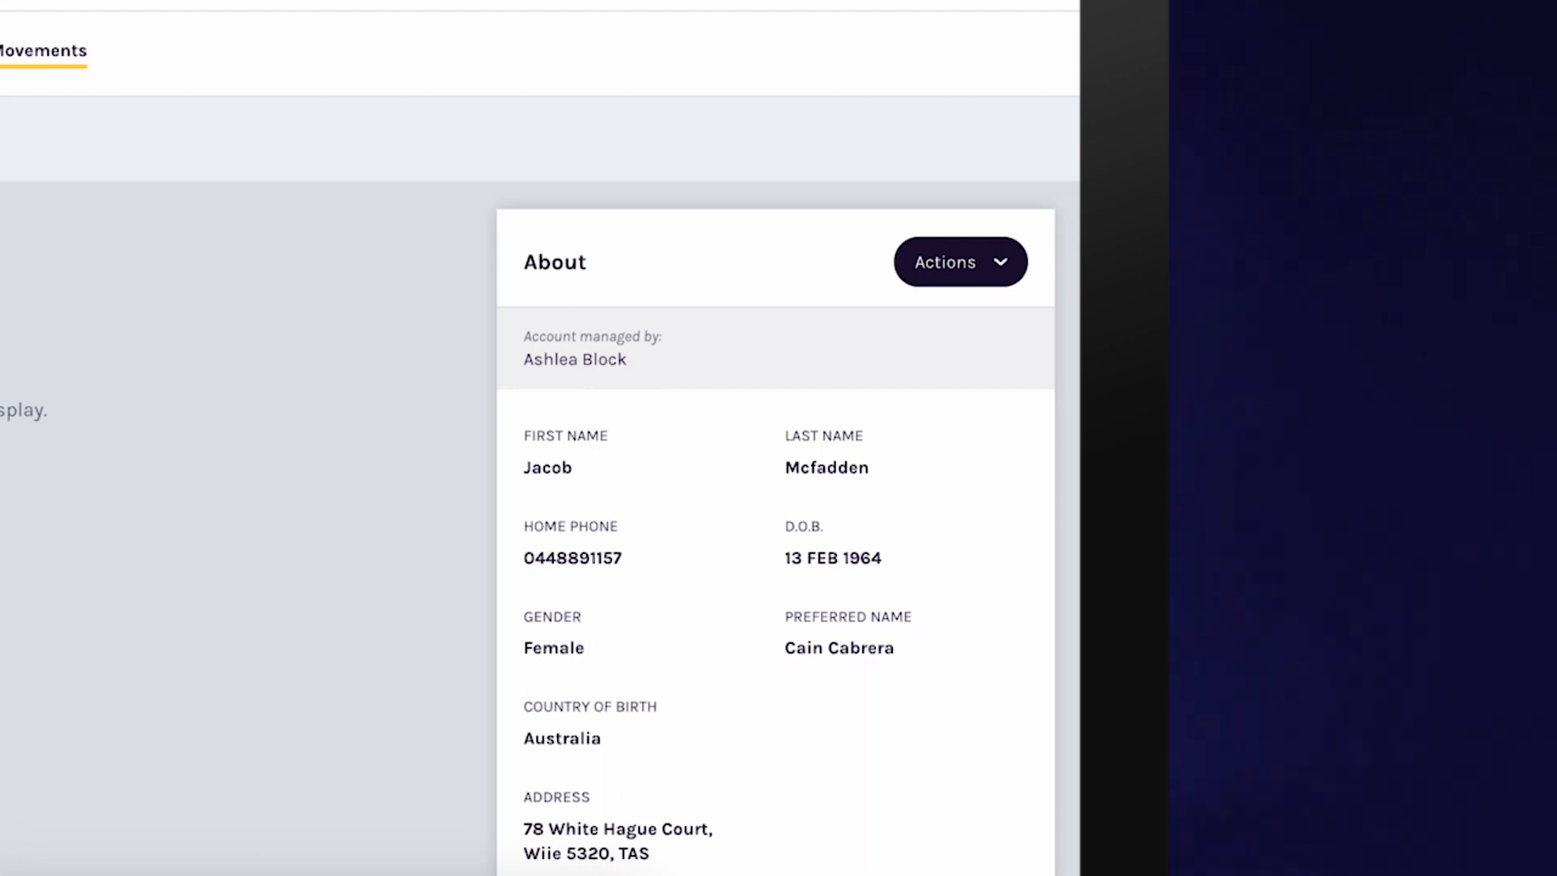
pyautogui.click(960, 276)
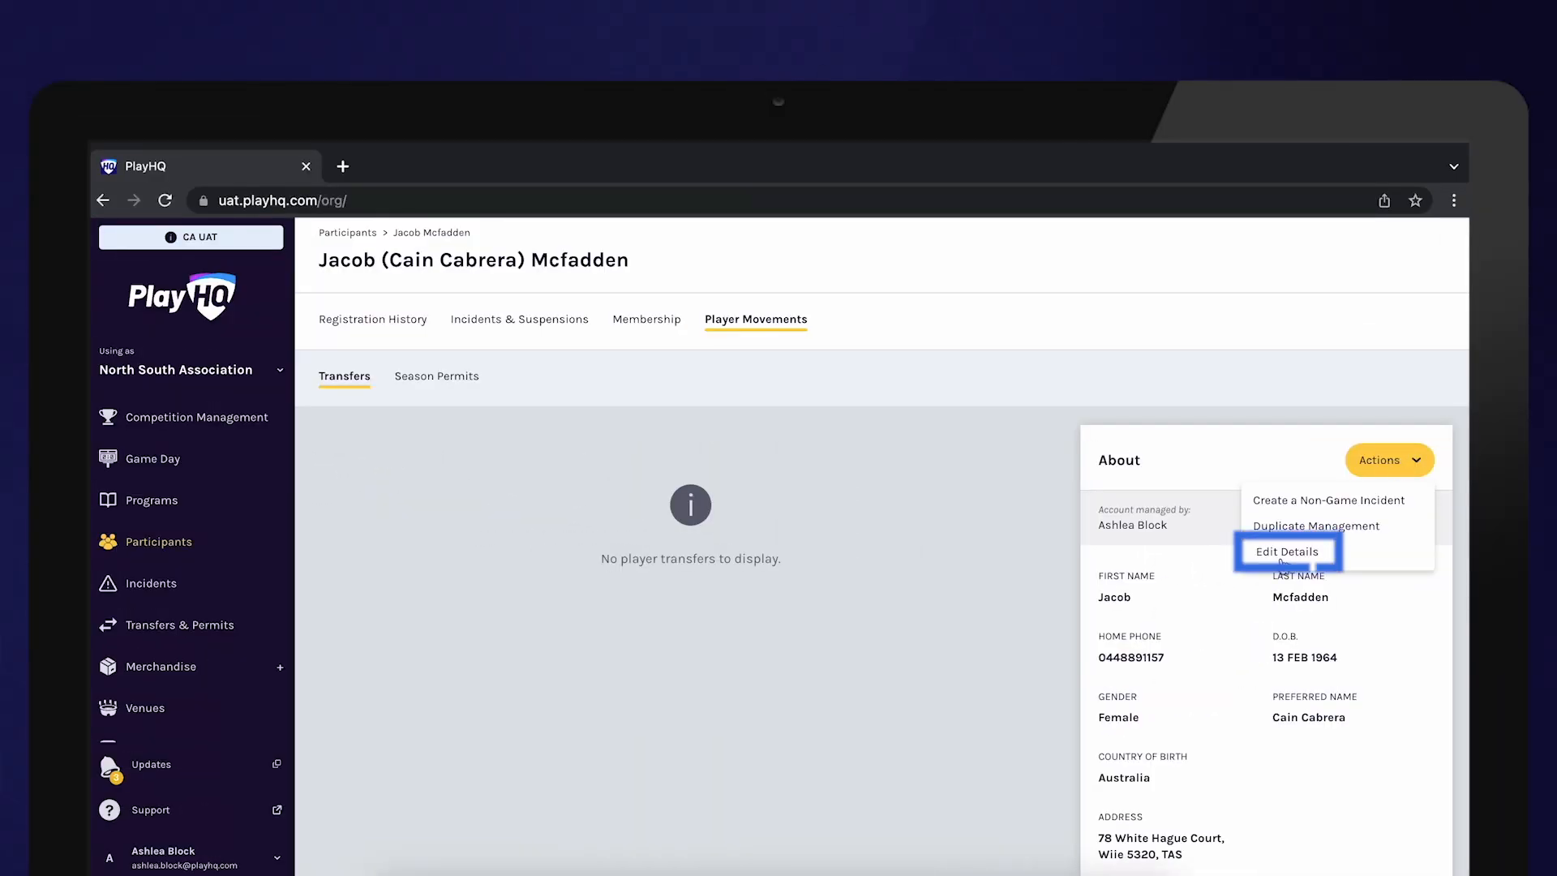
pyautogui.click(1286, 552)
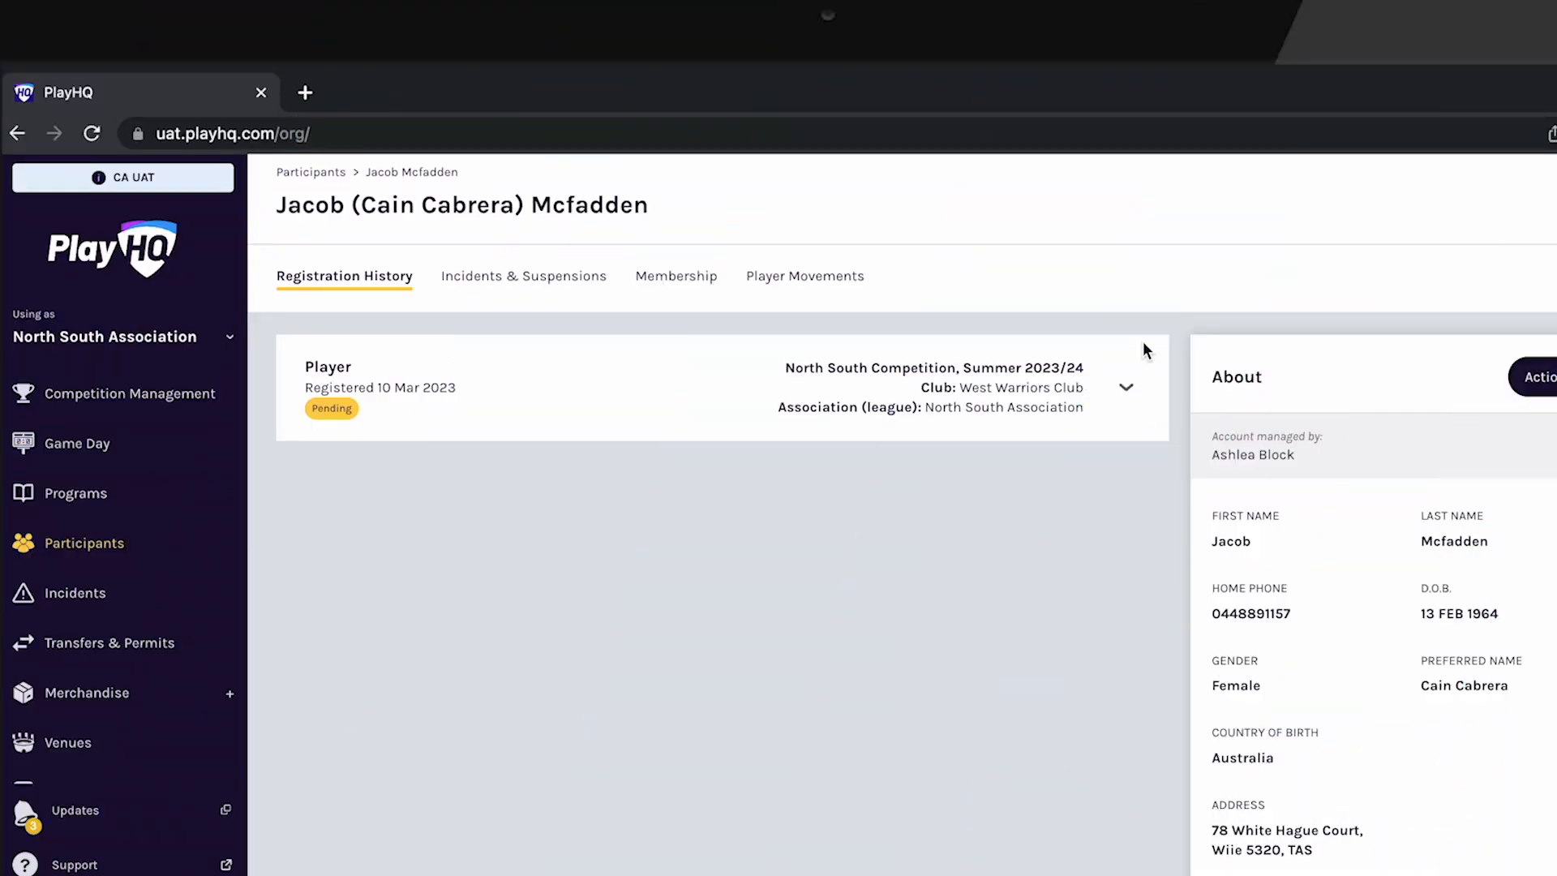
# Approve the participant's pending player registration for North South Competition, Summer 2023/24
pyautogui.click(1125, 389)
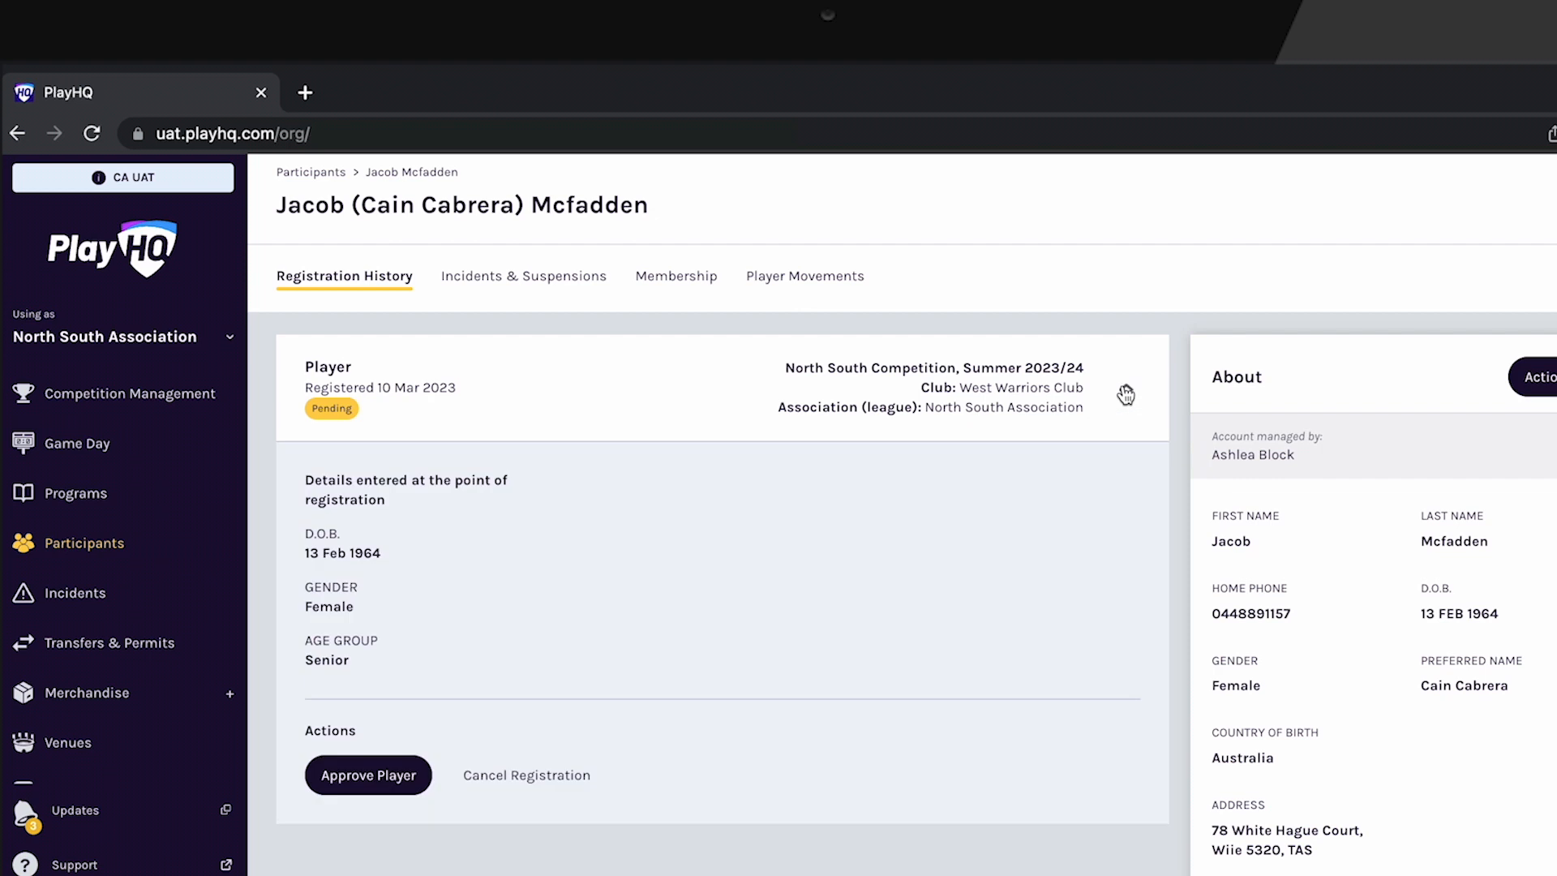
pyautogui.click(377, 783)
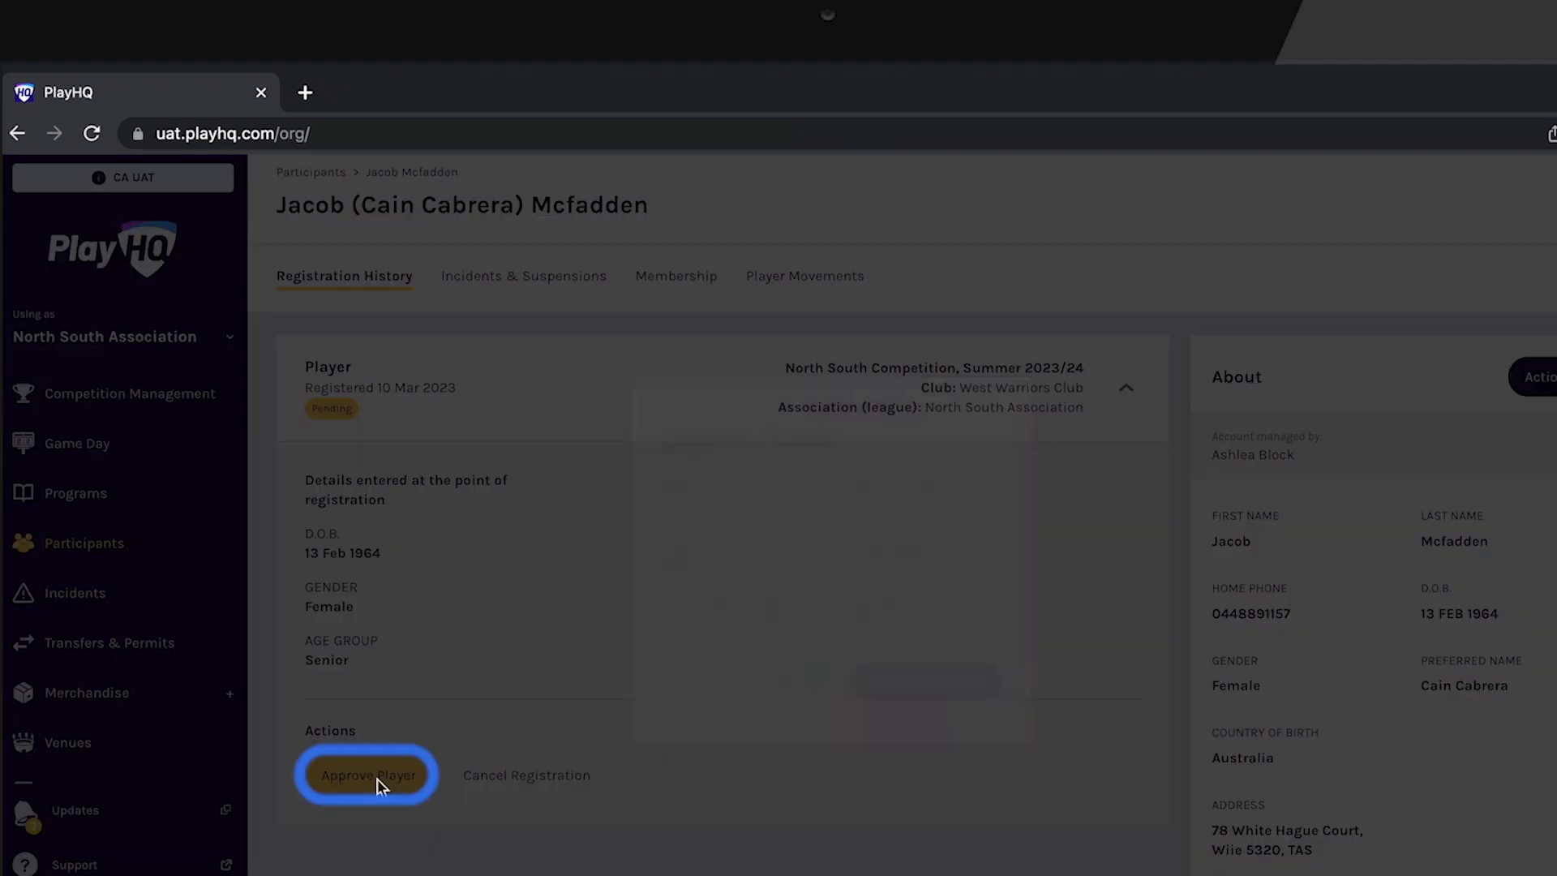
pyautogui.click(939, 679)
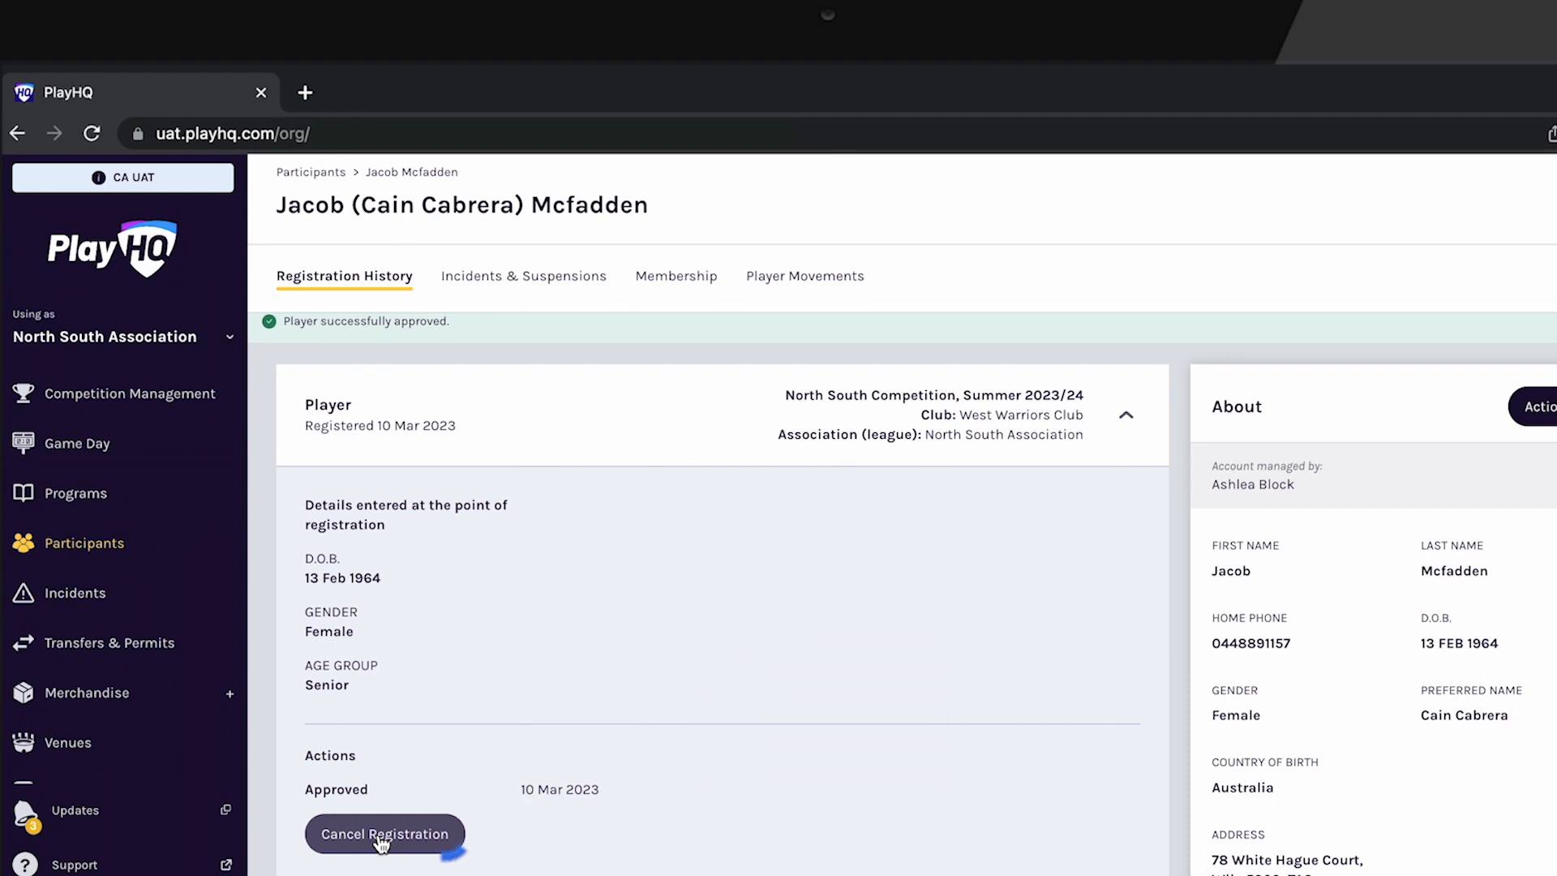
pyautogui.click(381, 837)
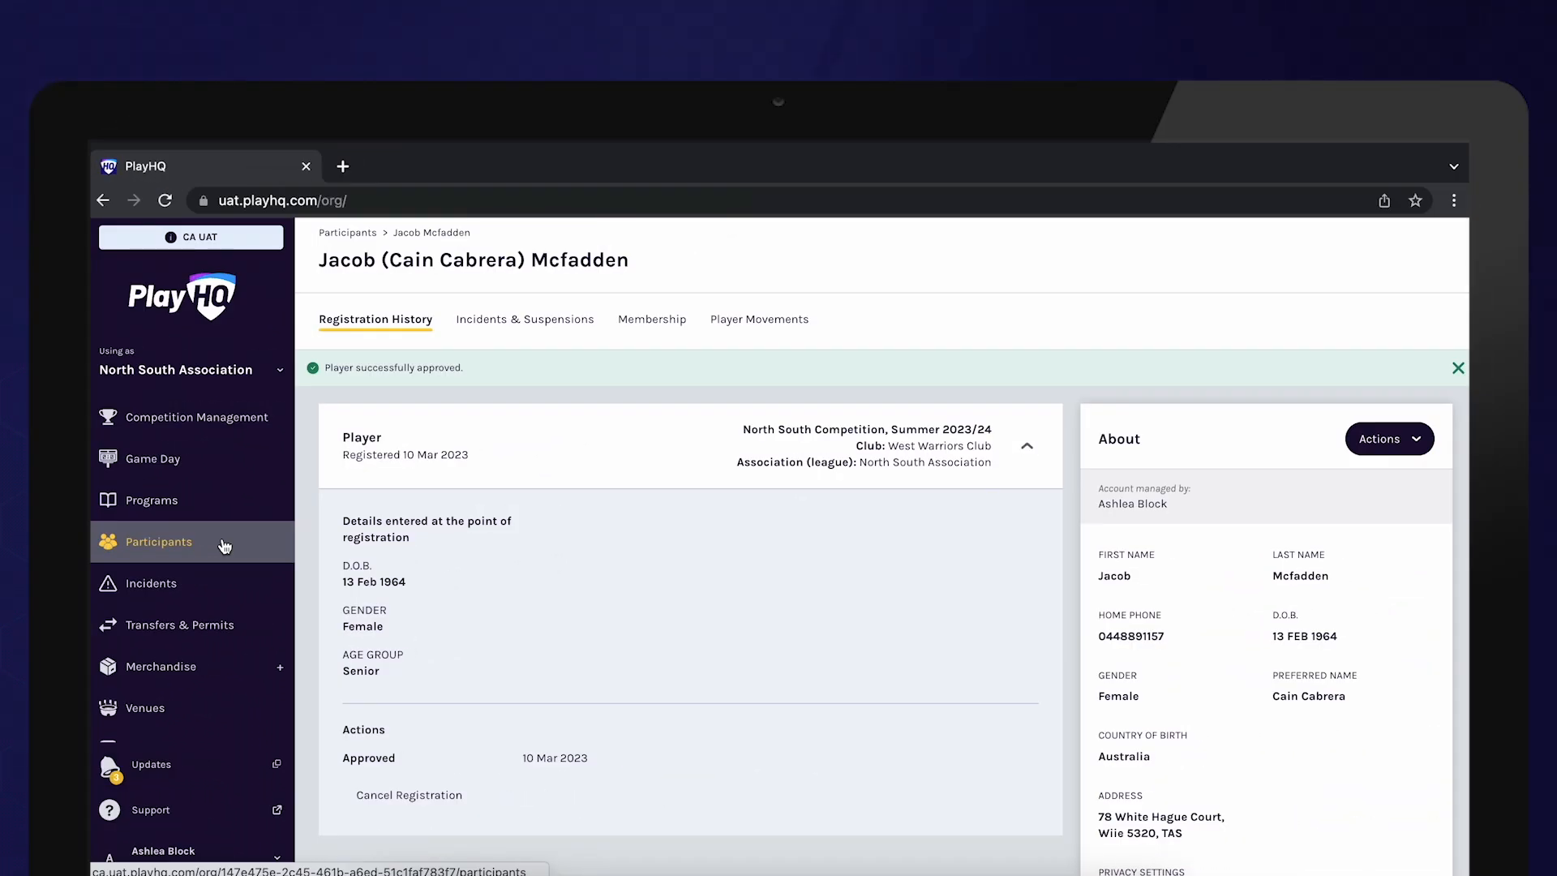
# Search the association's participants by the player's first name and view the matching profile
pyautogui.click(225, 546)
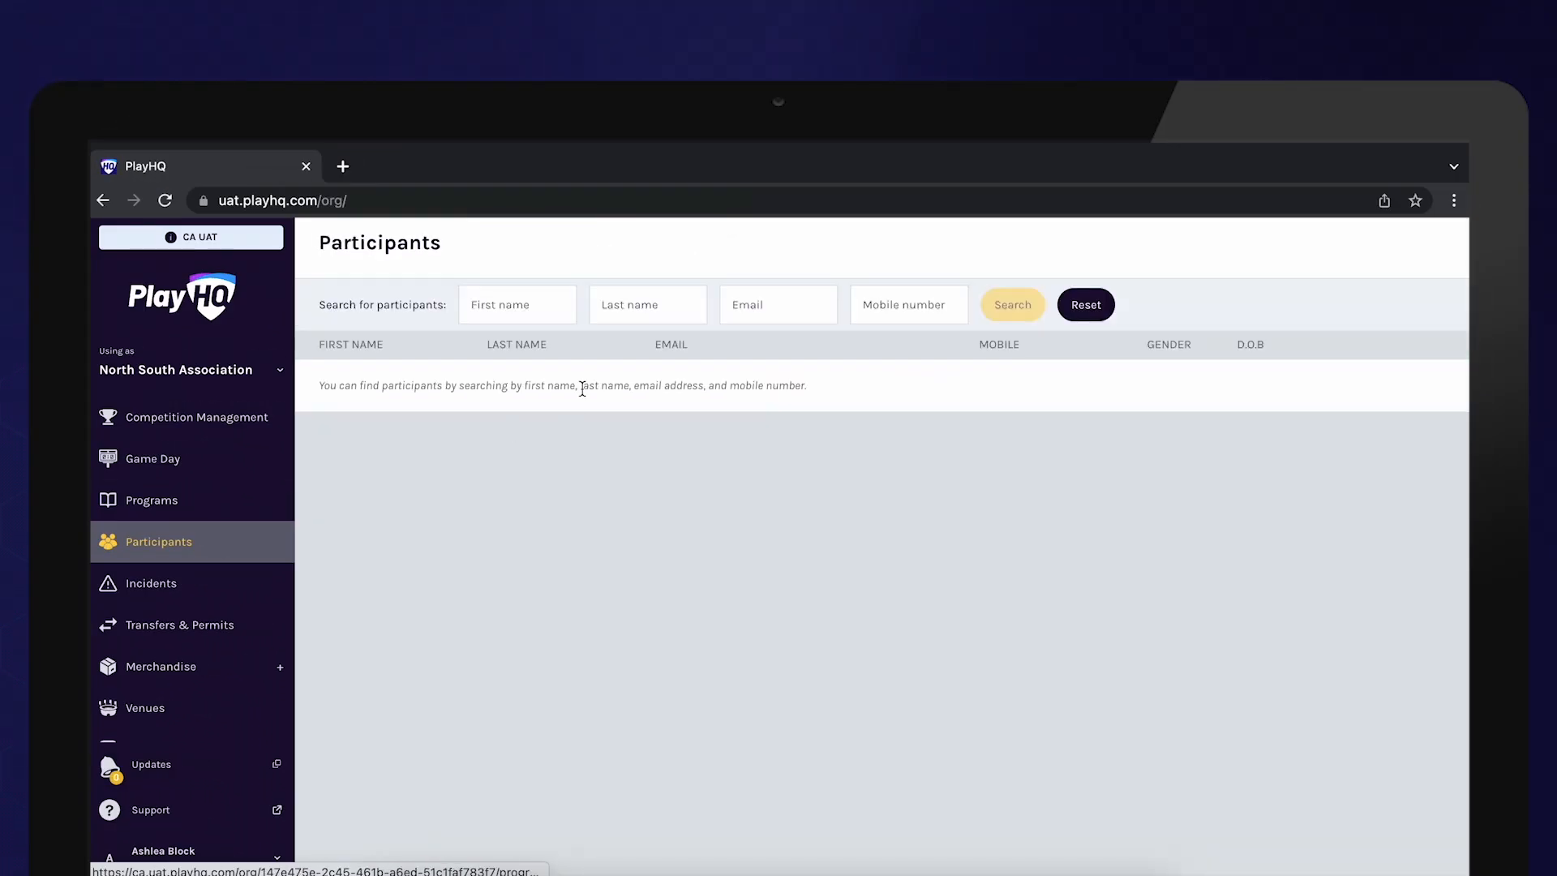
pyautogui.click(525, 306)
pyautogui.write('Jacob')
pyautogui.click(1011, 308)
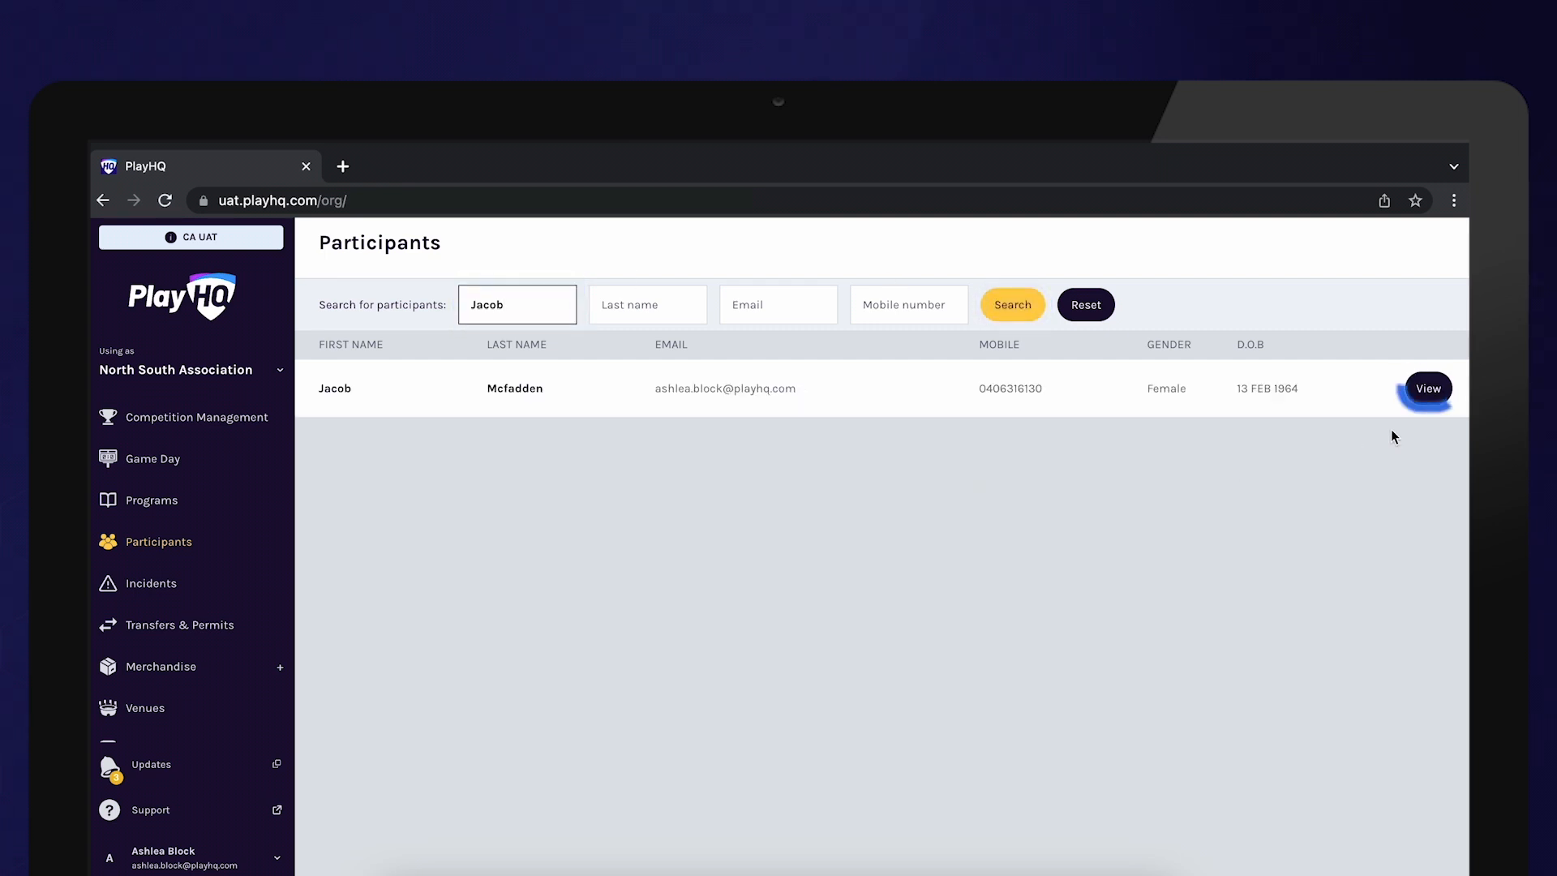
pyautogui.click(1427, 389)
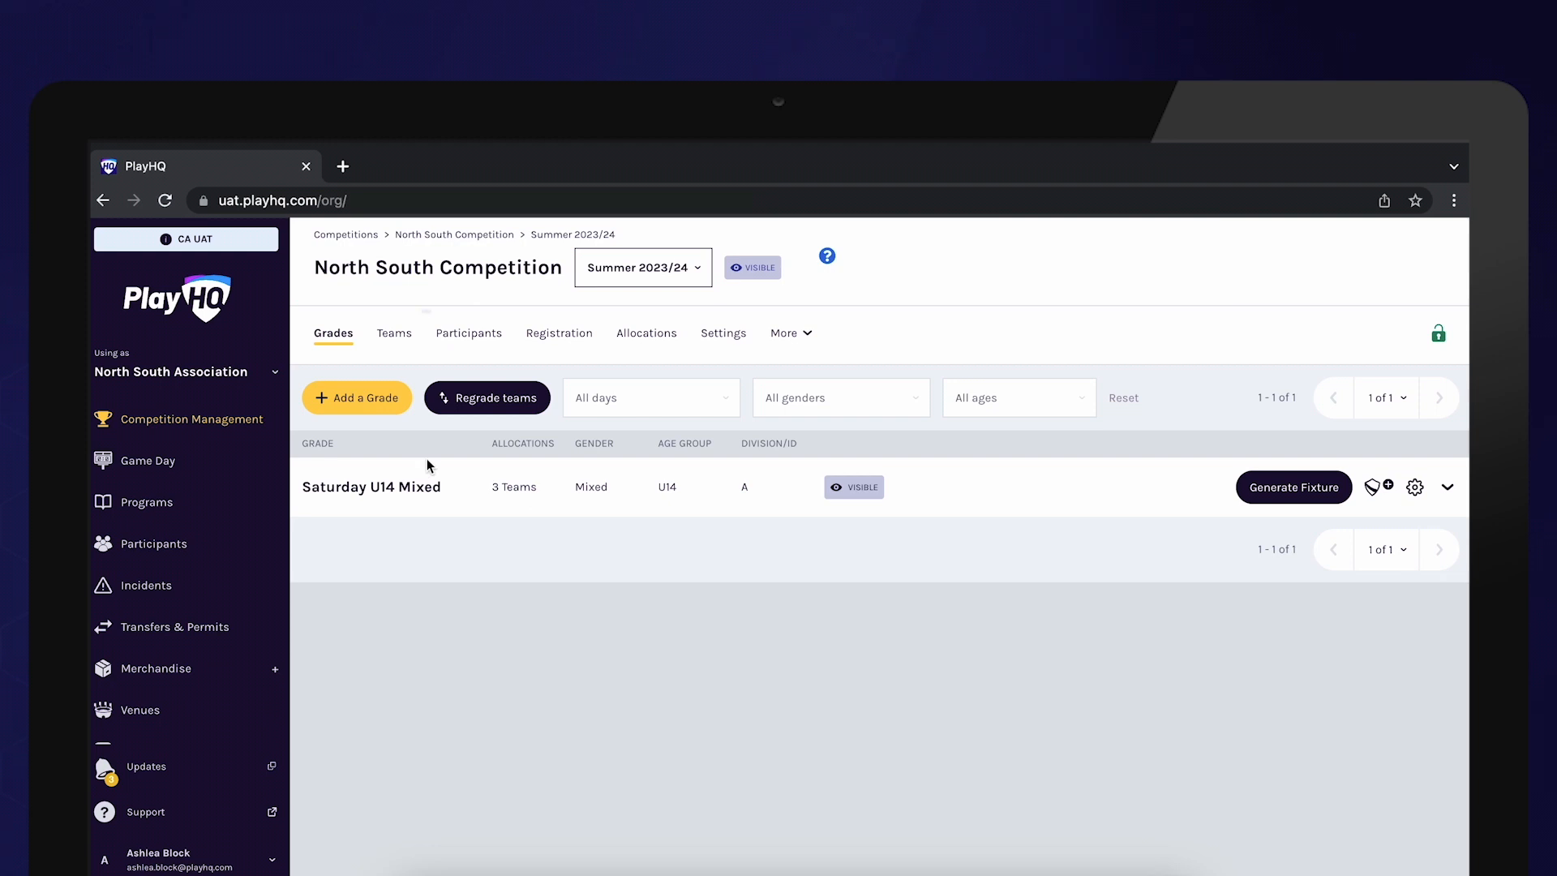
# Allocate the unallocated senior player to West Warriors Club's U14 Mixed North Knights team, filtering players by All Age Groups
pyautogui.click(394, 334)
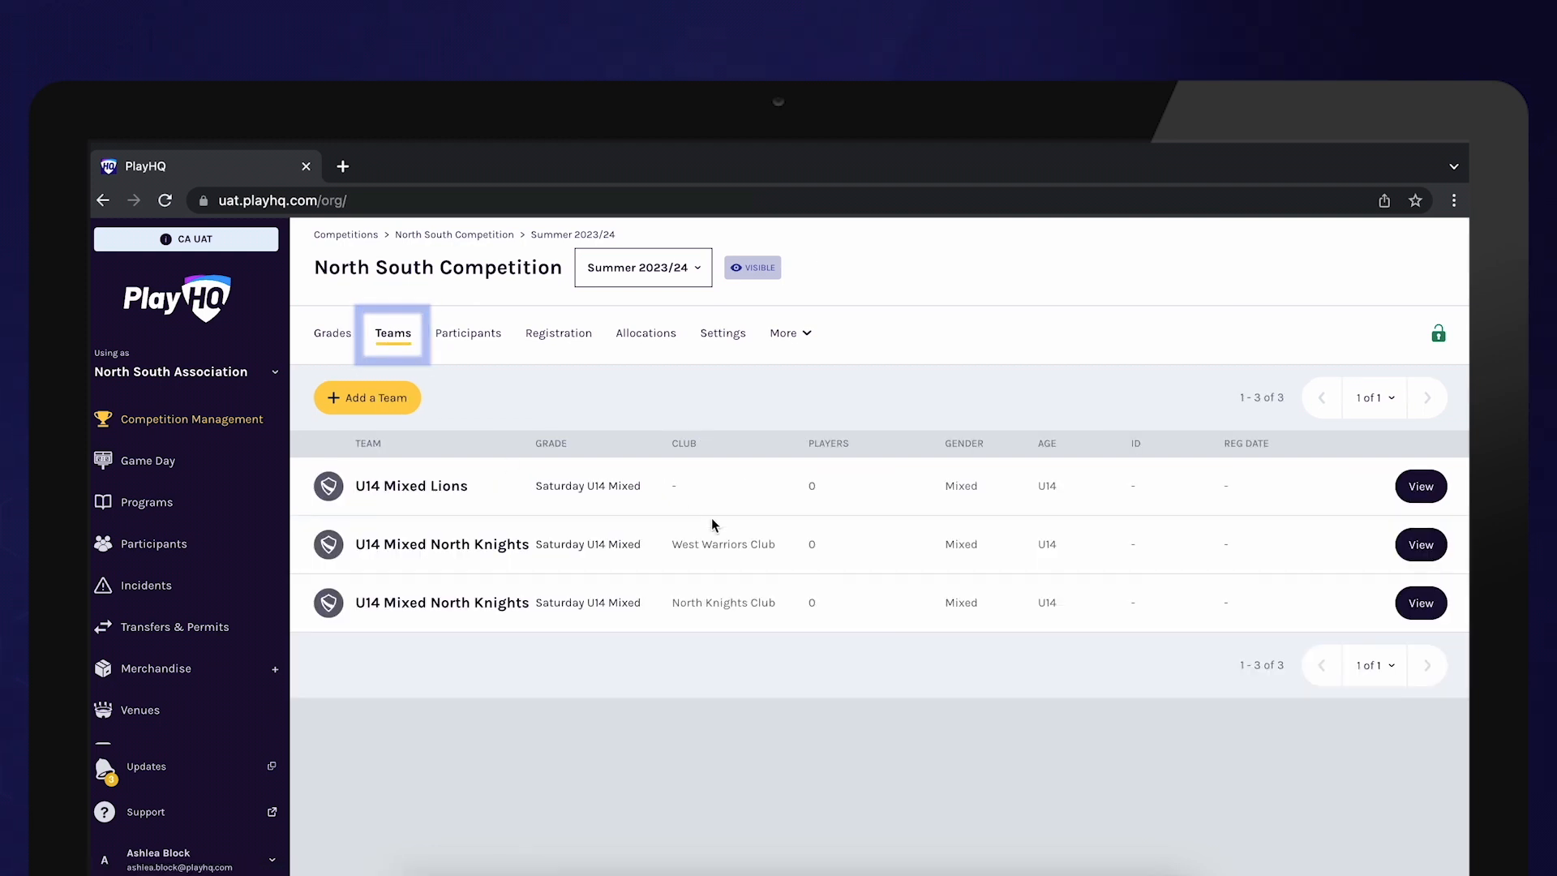
pyautogui.click(1421, 544)
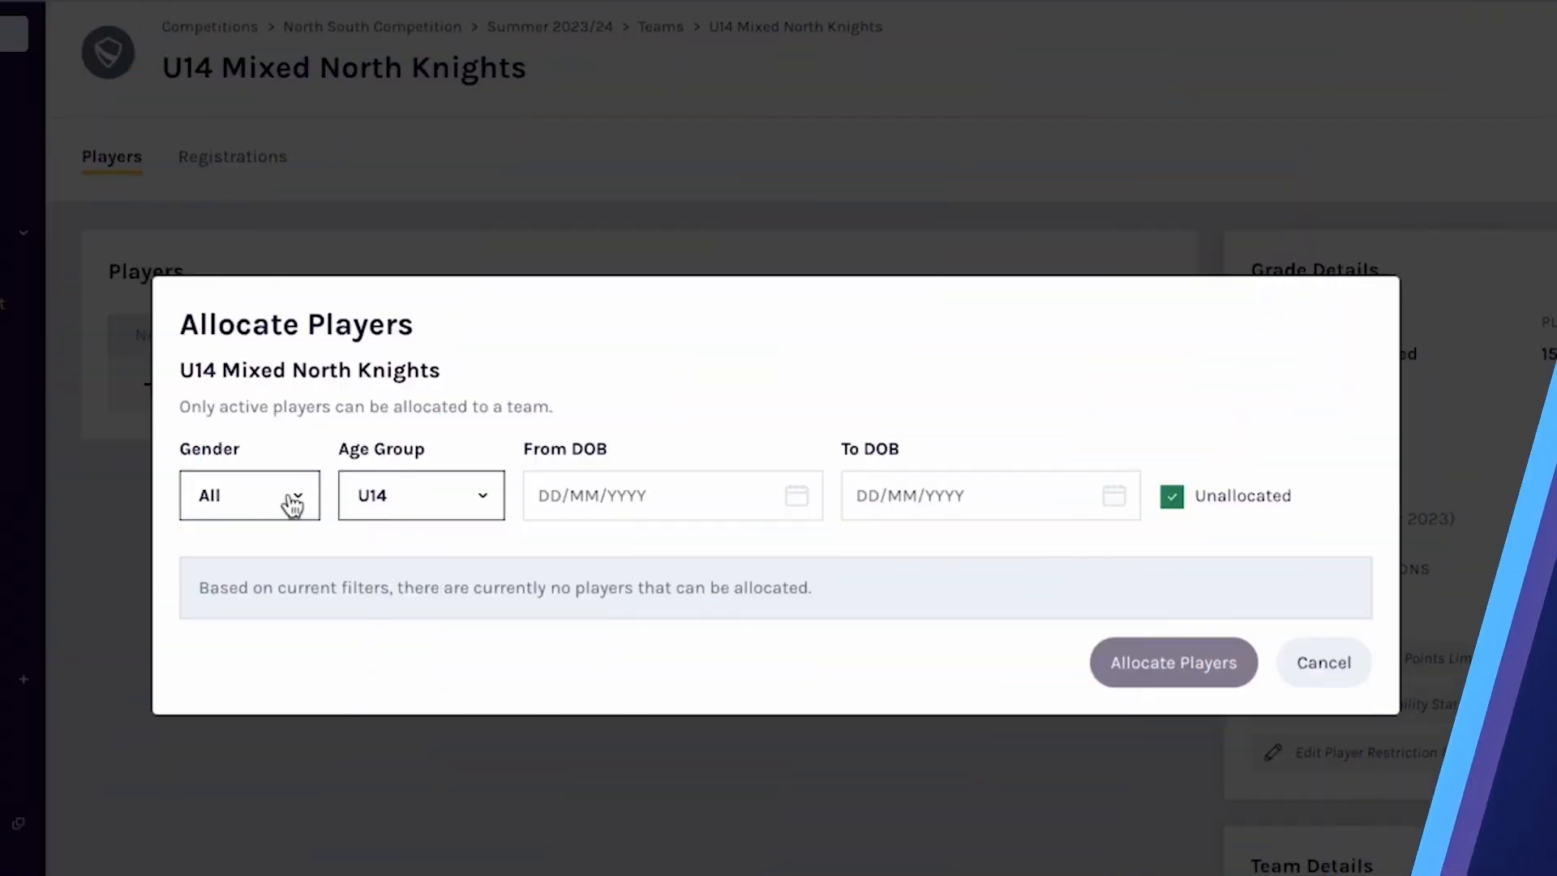
pyautogui.click(287, 493)
pyautogui.click(445, 497)
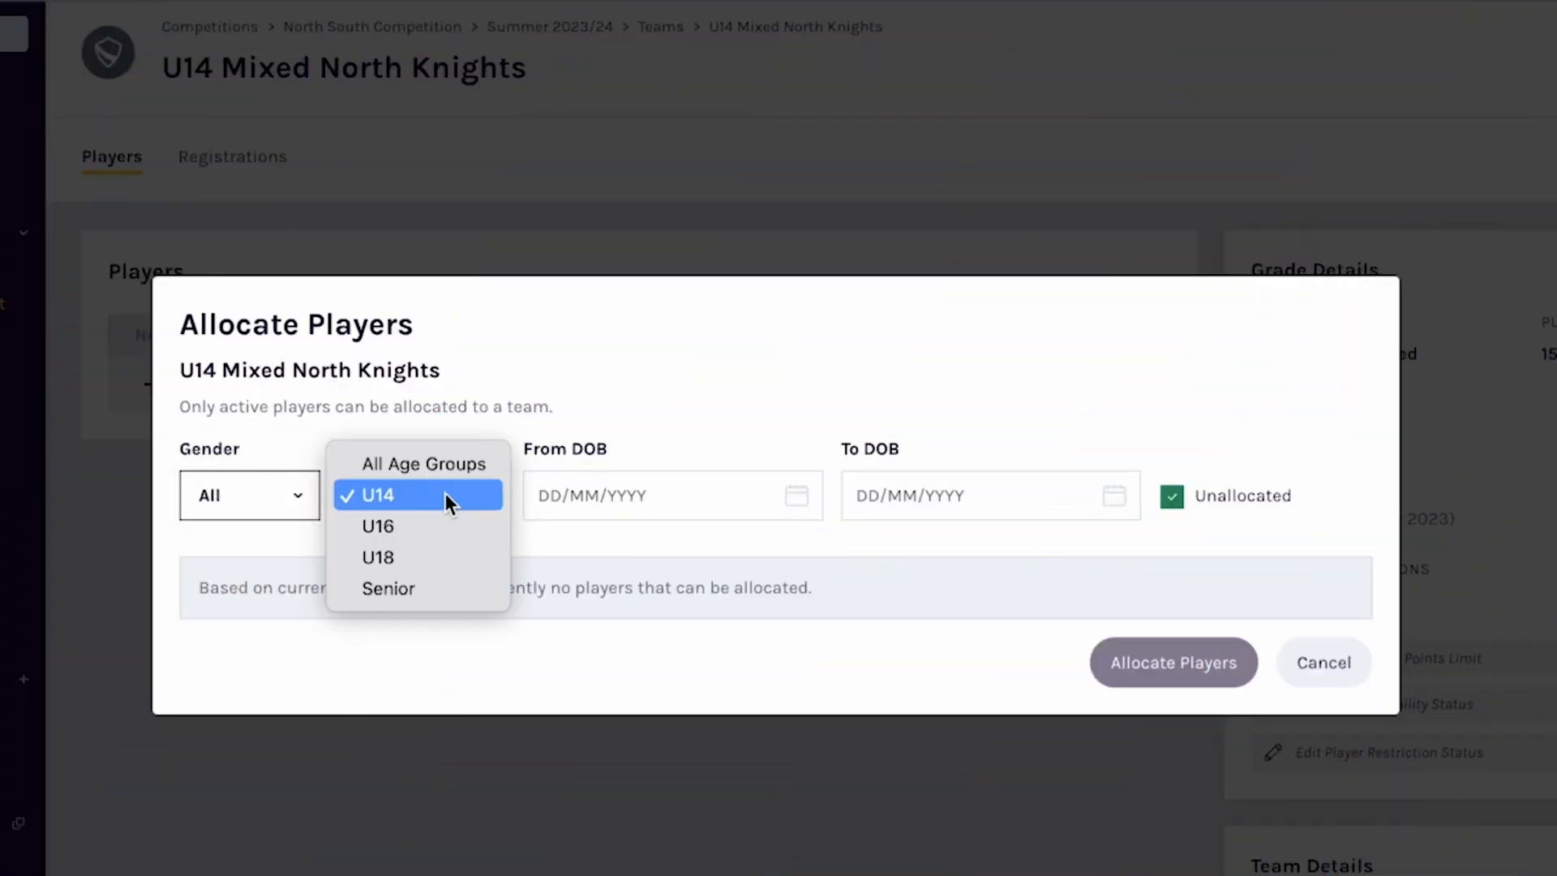
pyautogui.click(445, 495)
pyautogui.click(440, 501)
pyautogui.click(434, 464)
pyautogui.click(1338, 586)
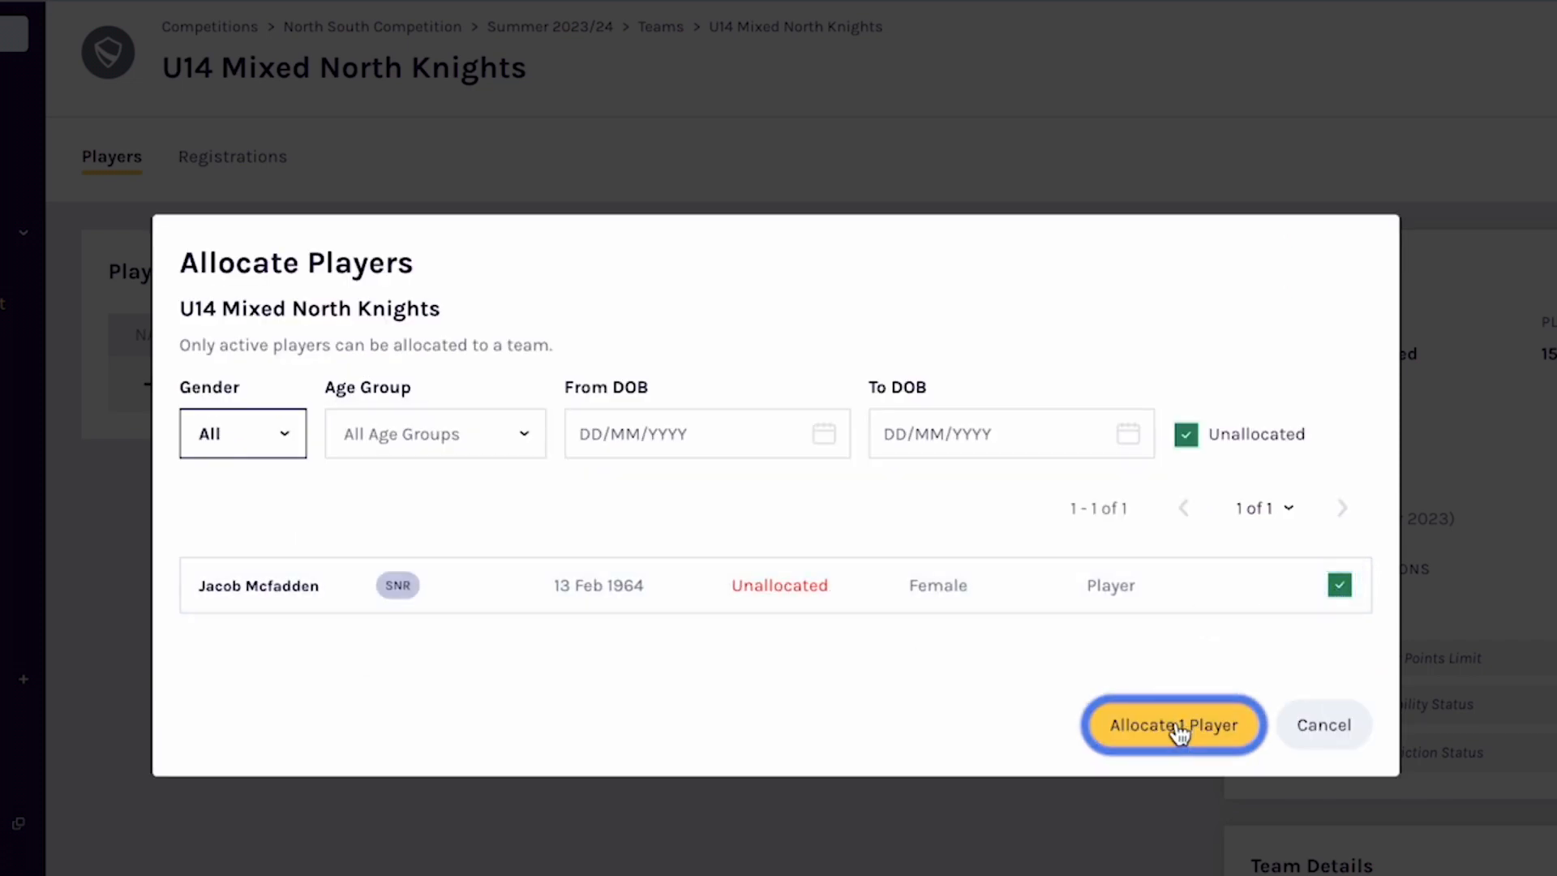
pyautogui.click(1177, 726)
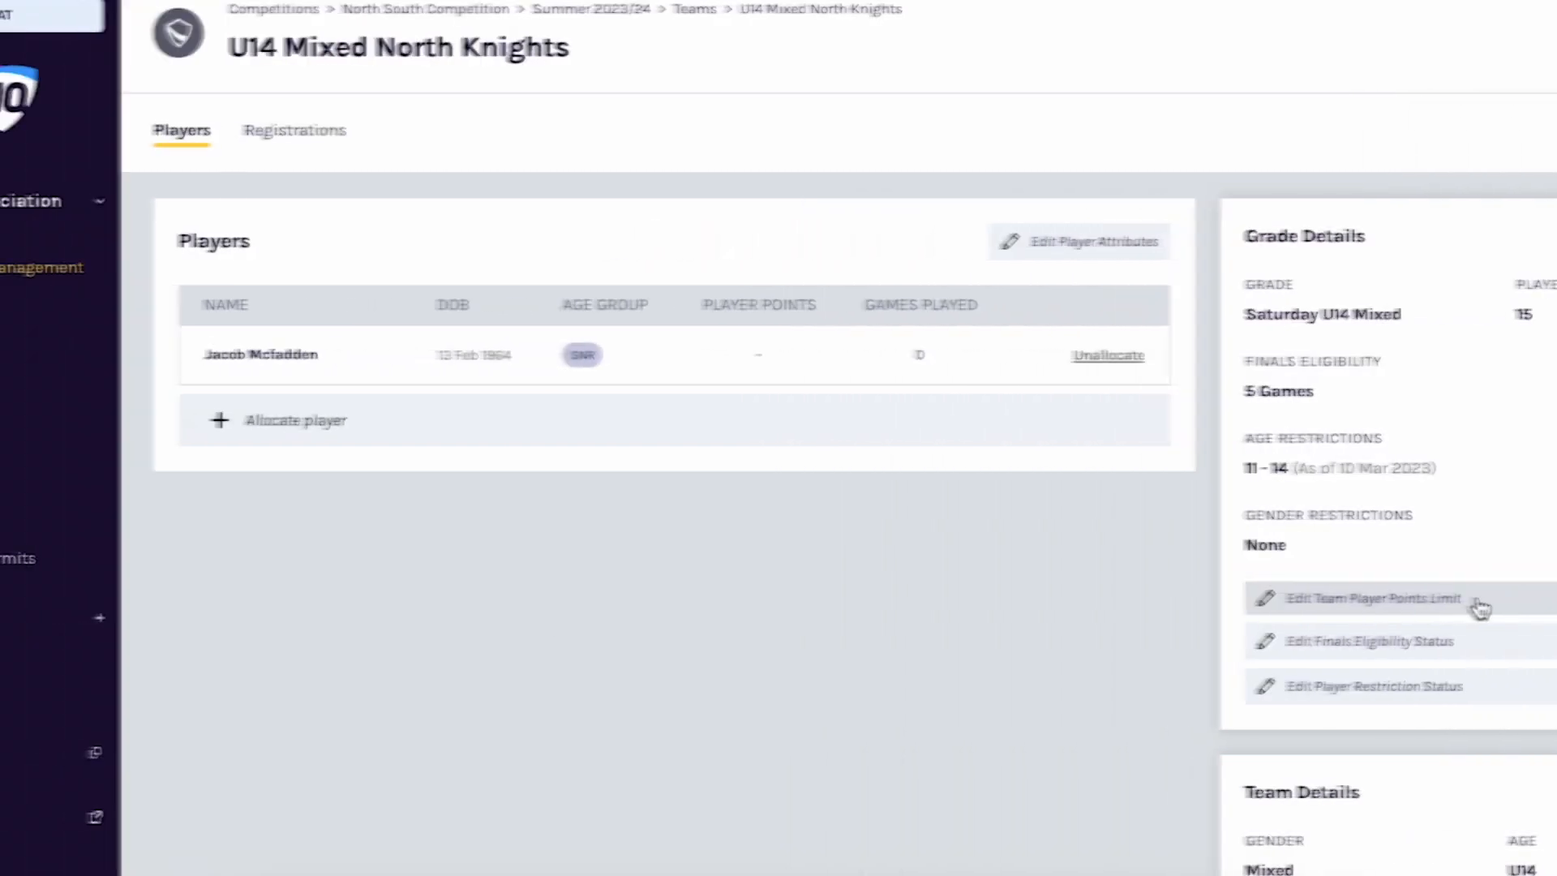
# Give the U14 Mixed North Knights player who does not meet the grade restrictions an exemption and save the player restriction status
pyautogui.click(984, 604)
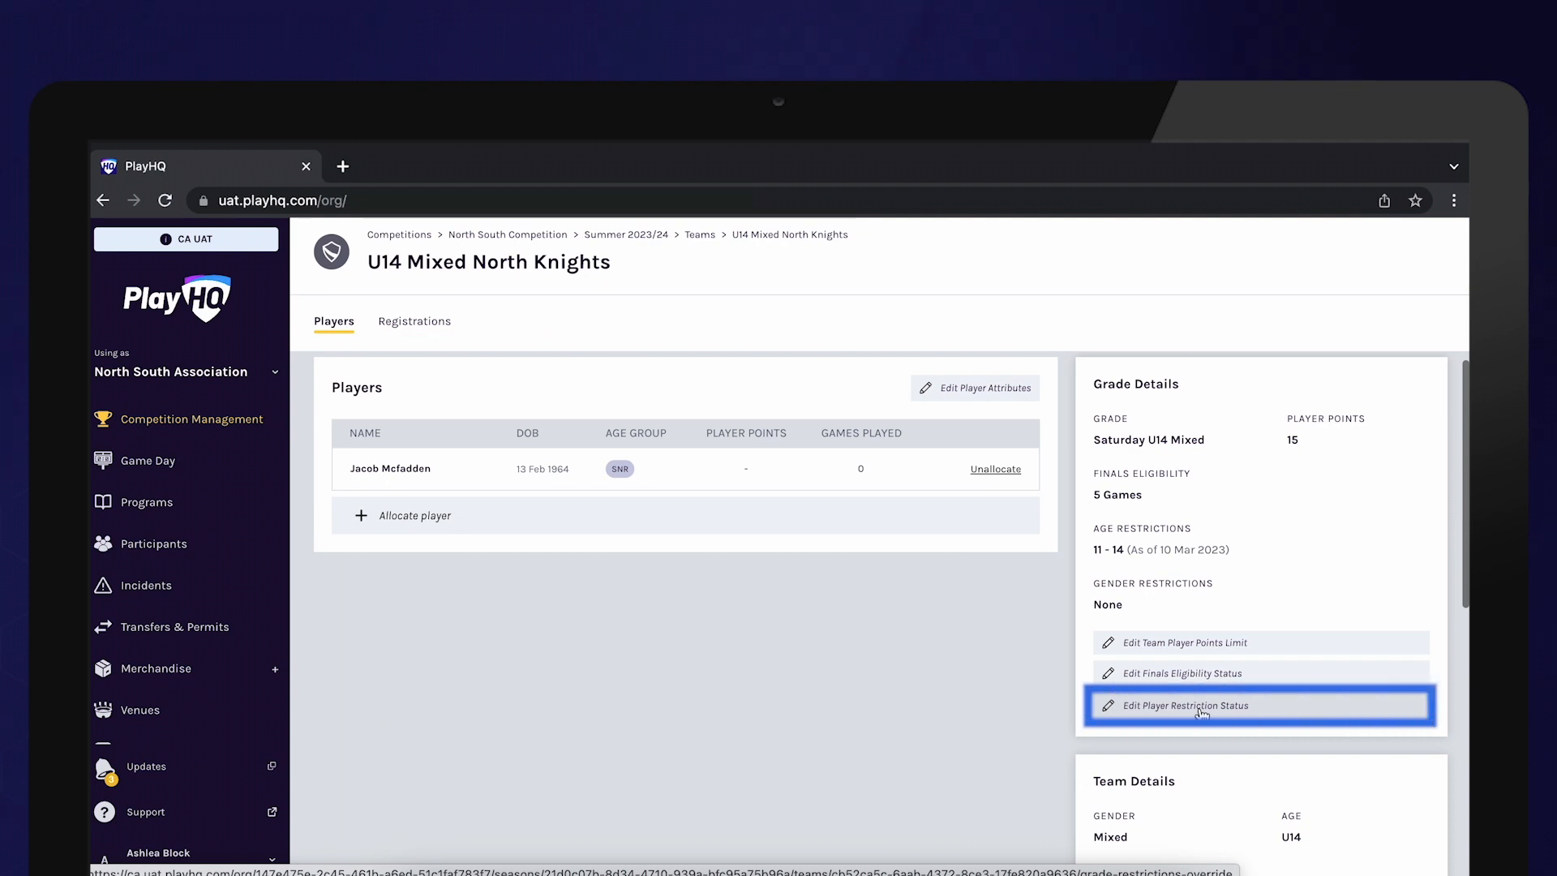
pyautogui.click(1200, 708)
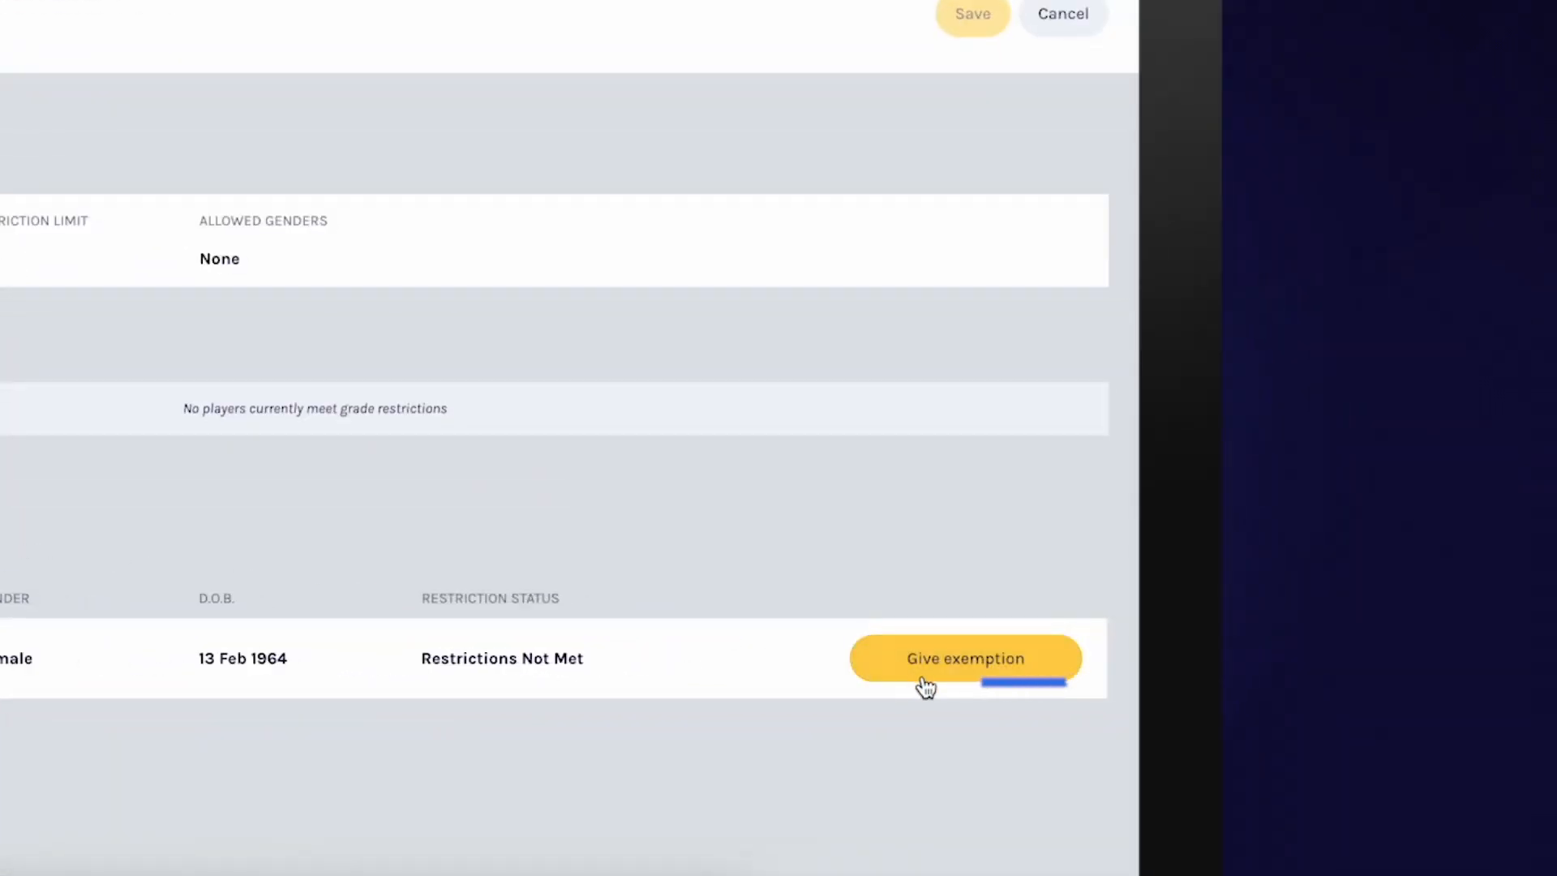
pyautogui.click(925, 685)
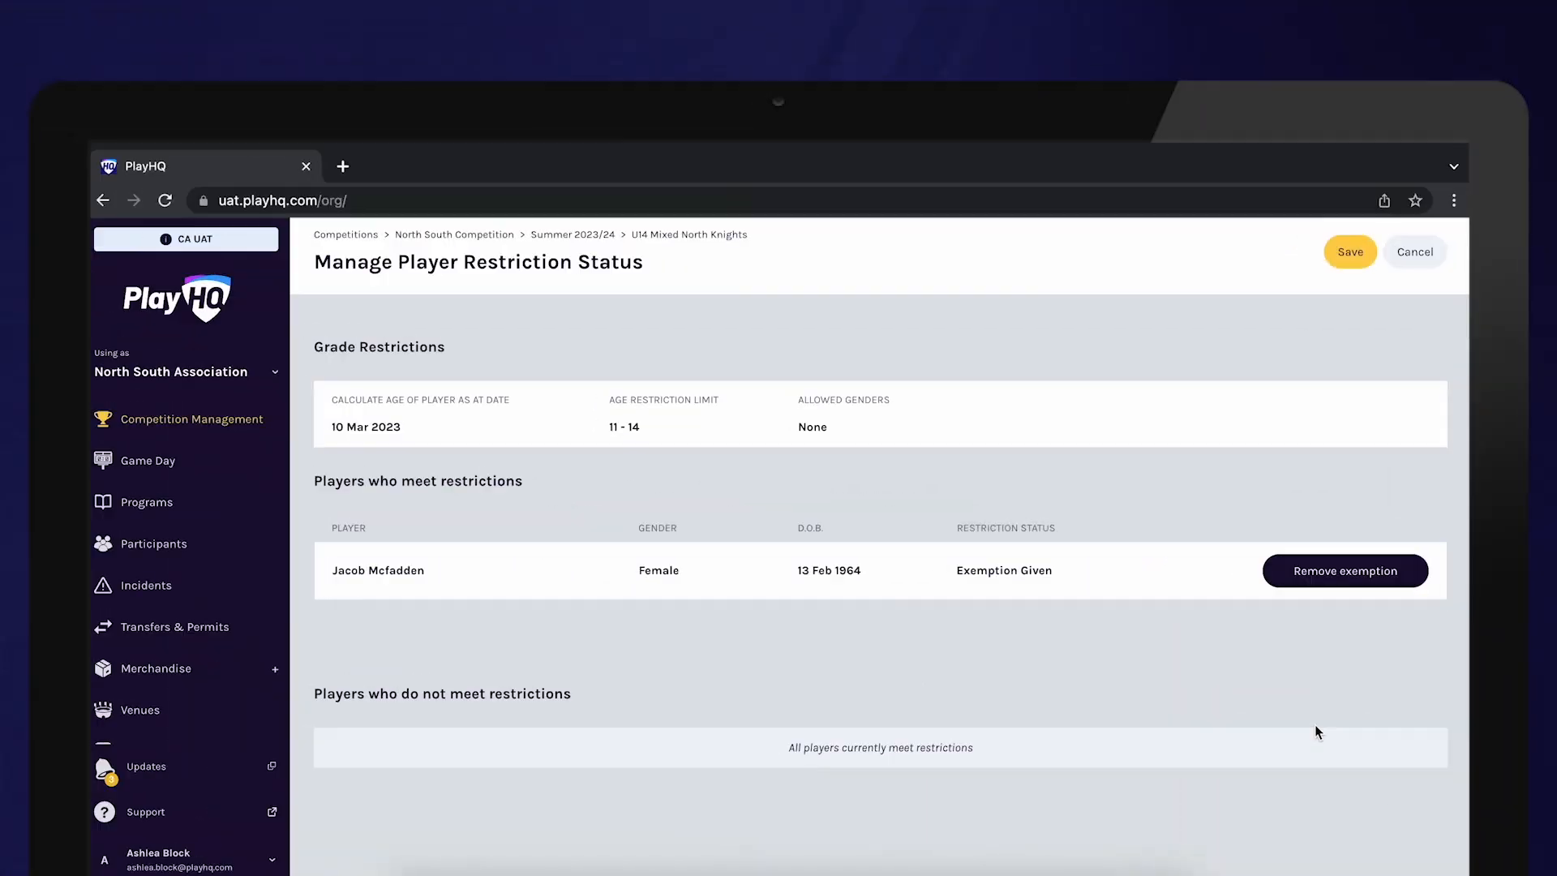
pyautogui.click(1349, 253)
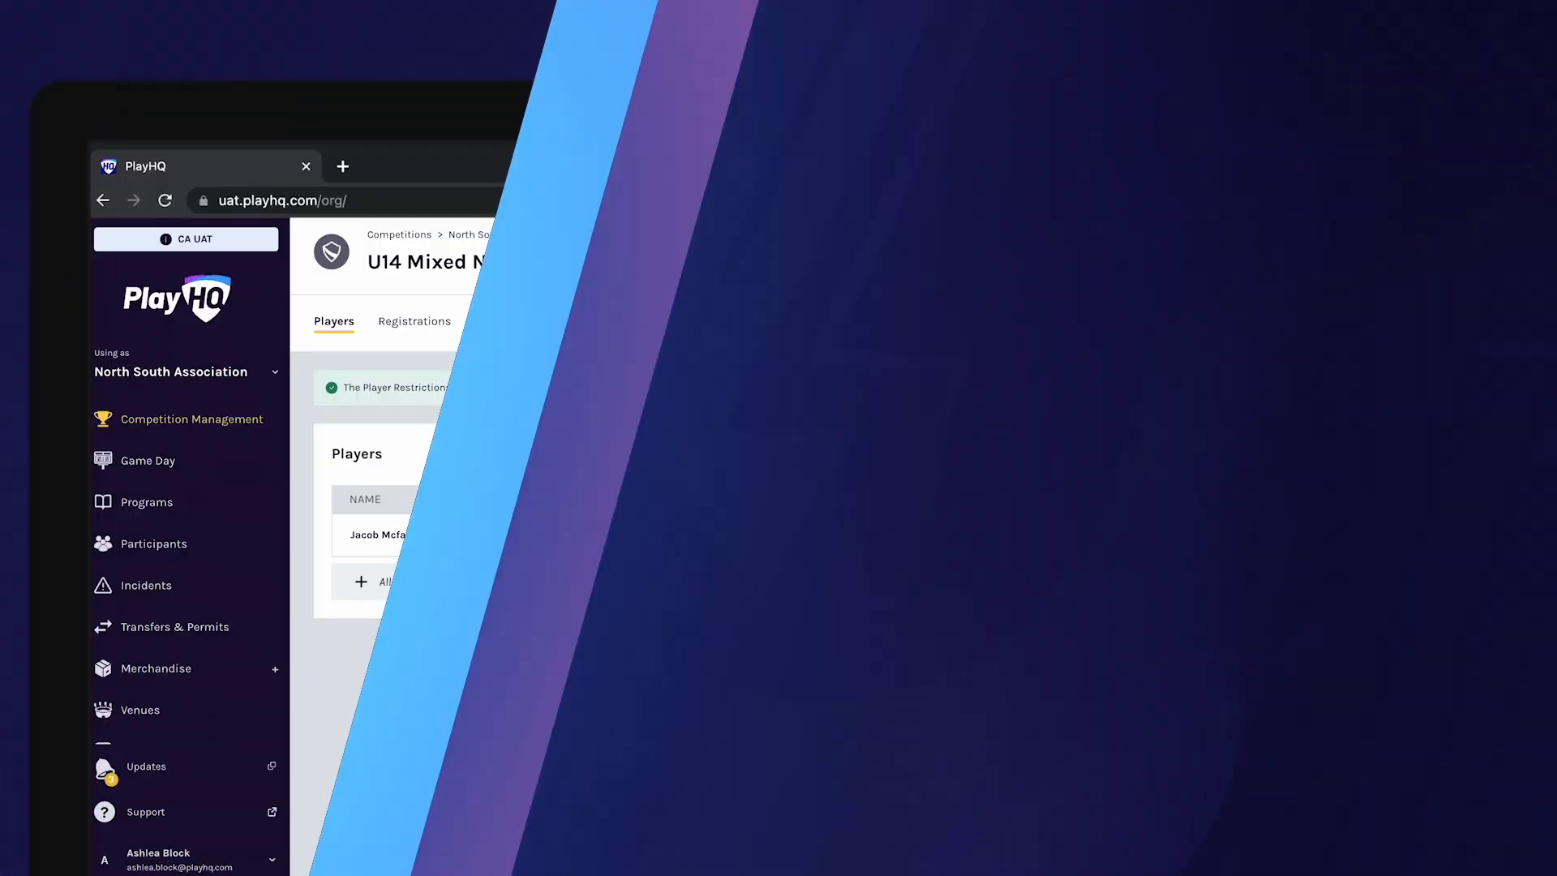
# Set the preferred game time to 10am in the custom fields of the U14 Mixed North Knights team's Summer 2023/24 registration
pyautogui.click(427, 326)
pyautogui.click(1211, 472)
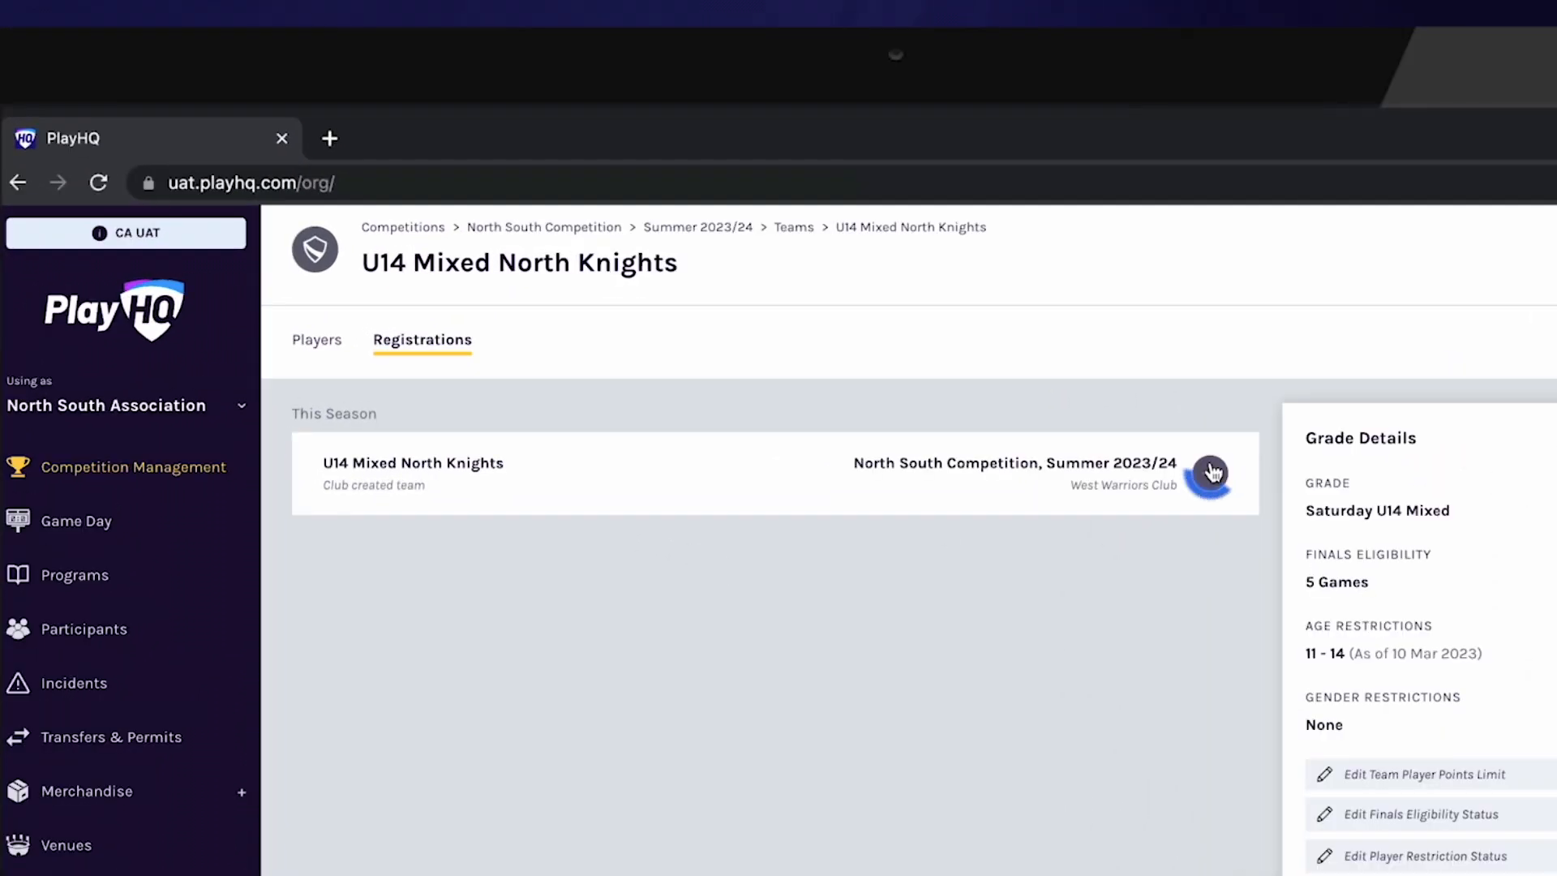
pyautogui.click(1210, 473)
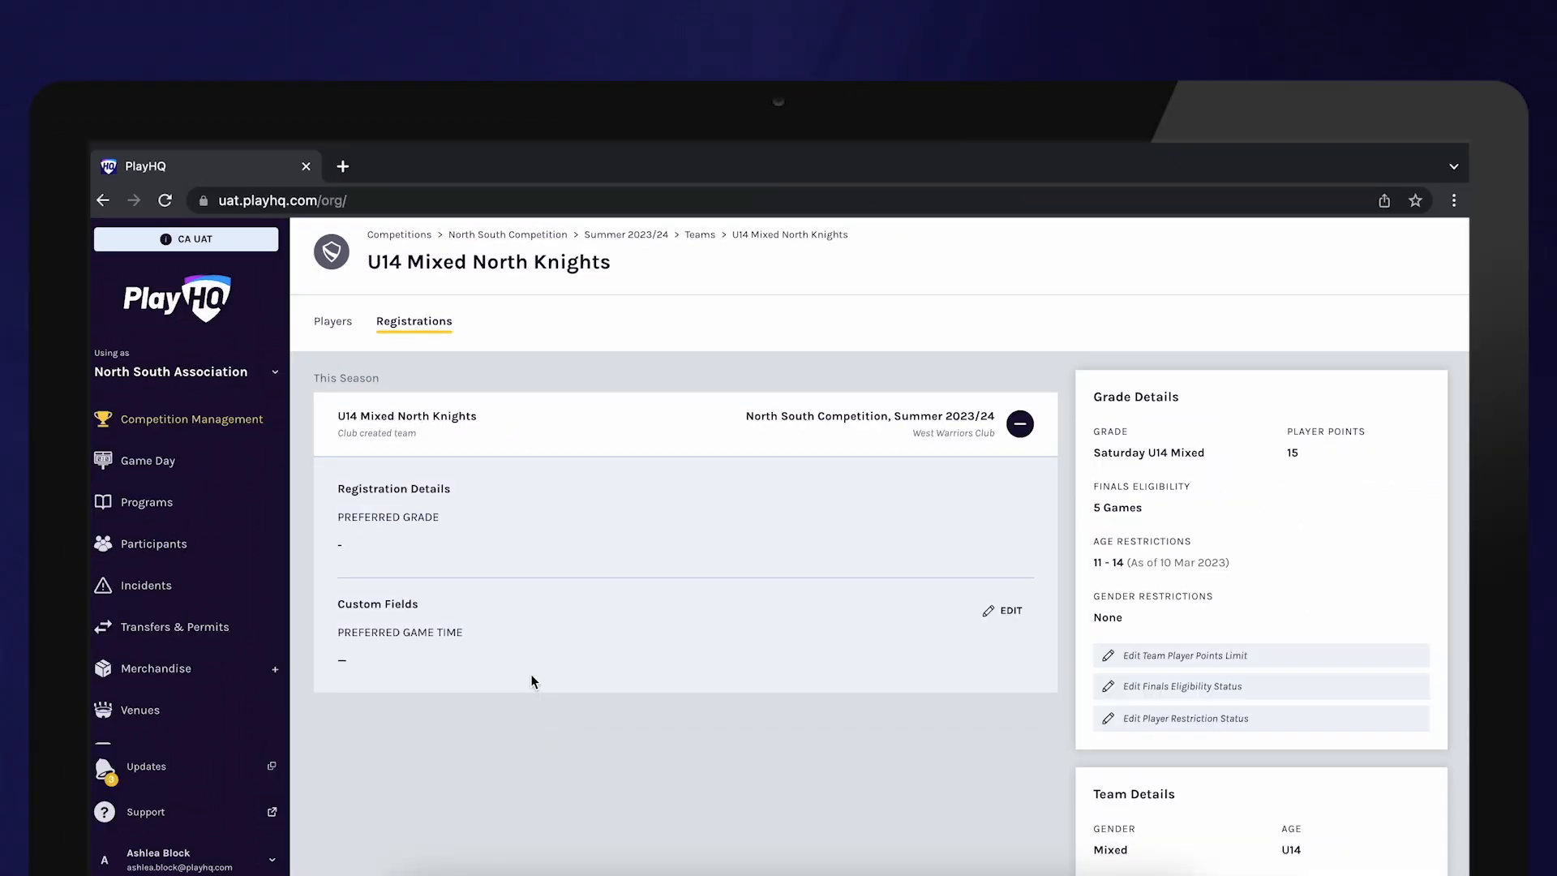
pyautogui.click(1011, 612)
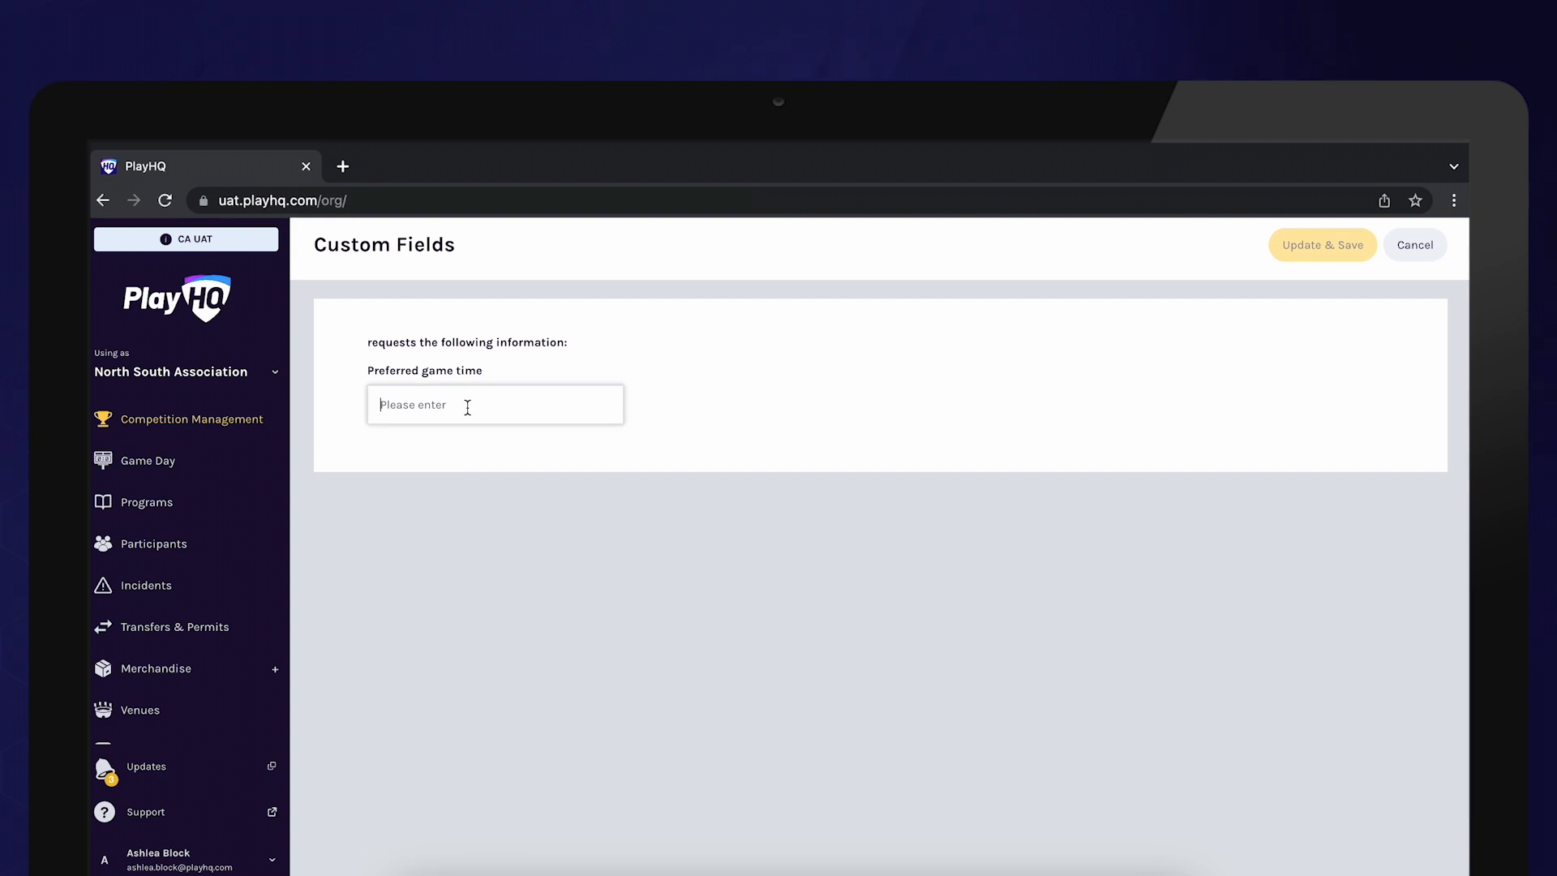
pyautogui.write('10am')
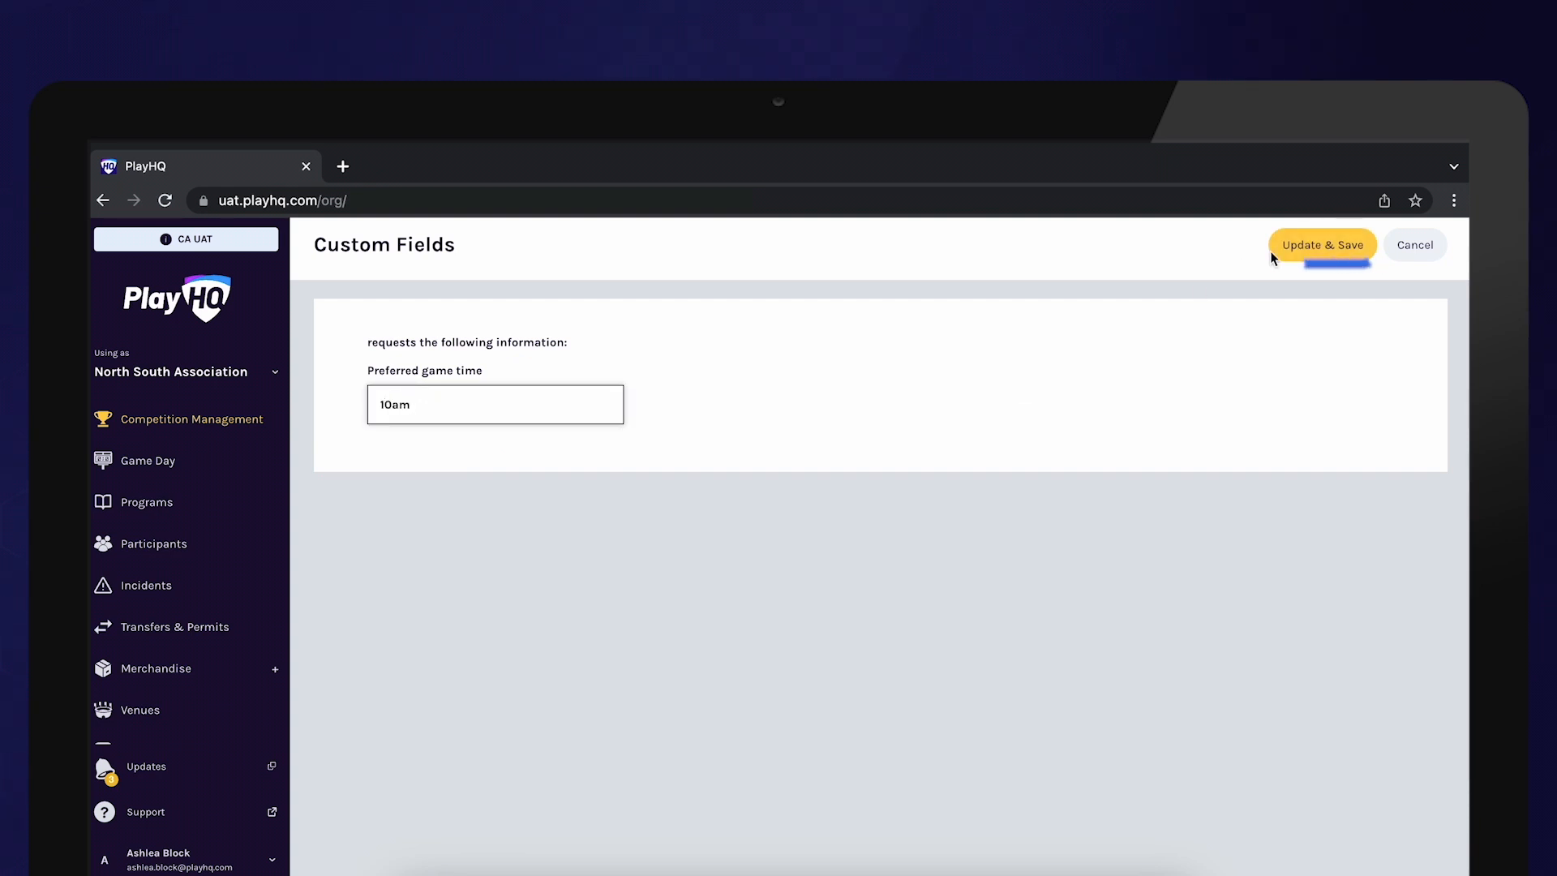